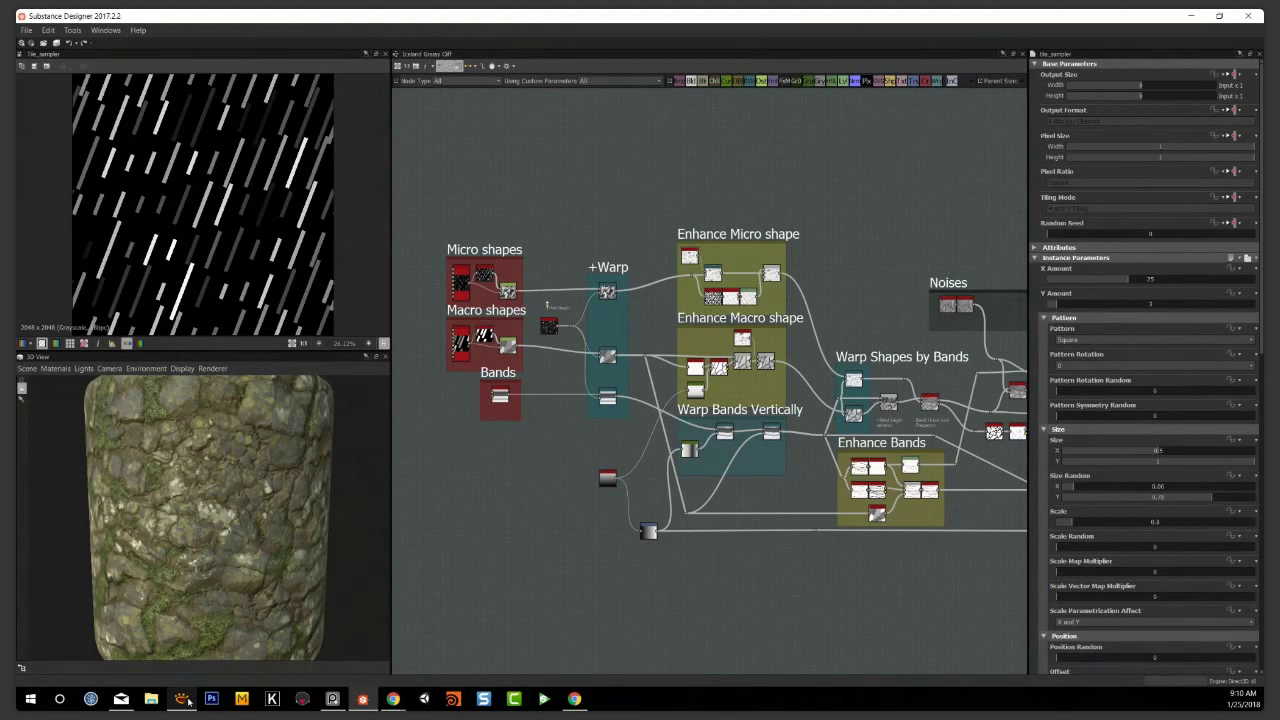
# View the iceland_cliff_scene.png render in XnView, minimise it, and look over the cliff reference photo
pyautogui.moveTo(181, 698)
pyautogui.click(187, 656)
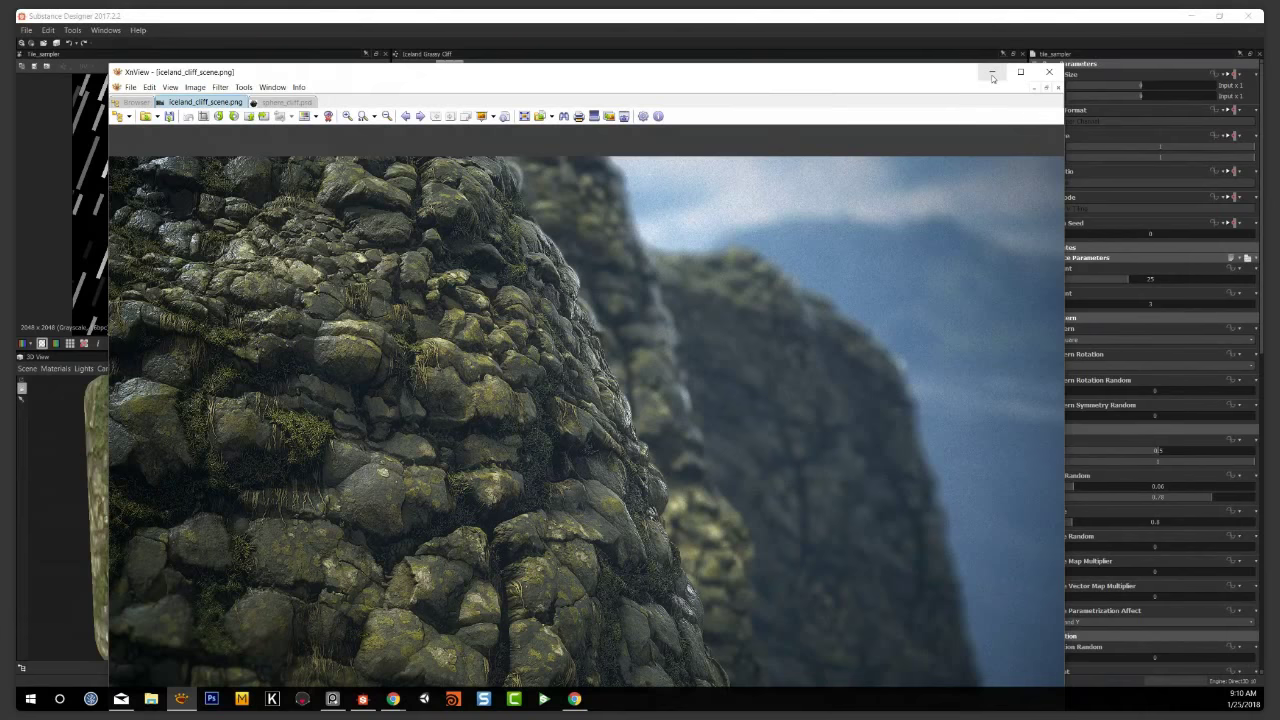
pyautogui.click(992, 74)
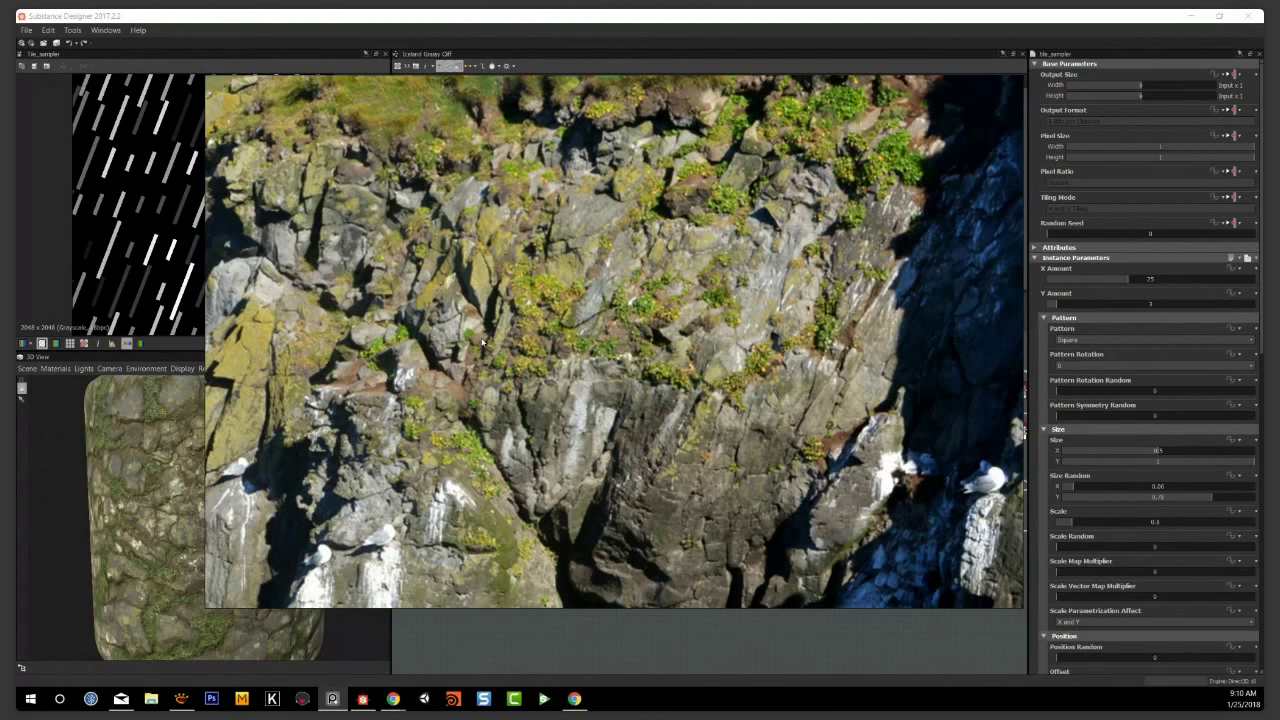
pyautogui.moveTo(482, 342); pyautogui.dragTo(450, 416, button='middle')
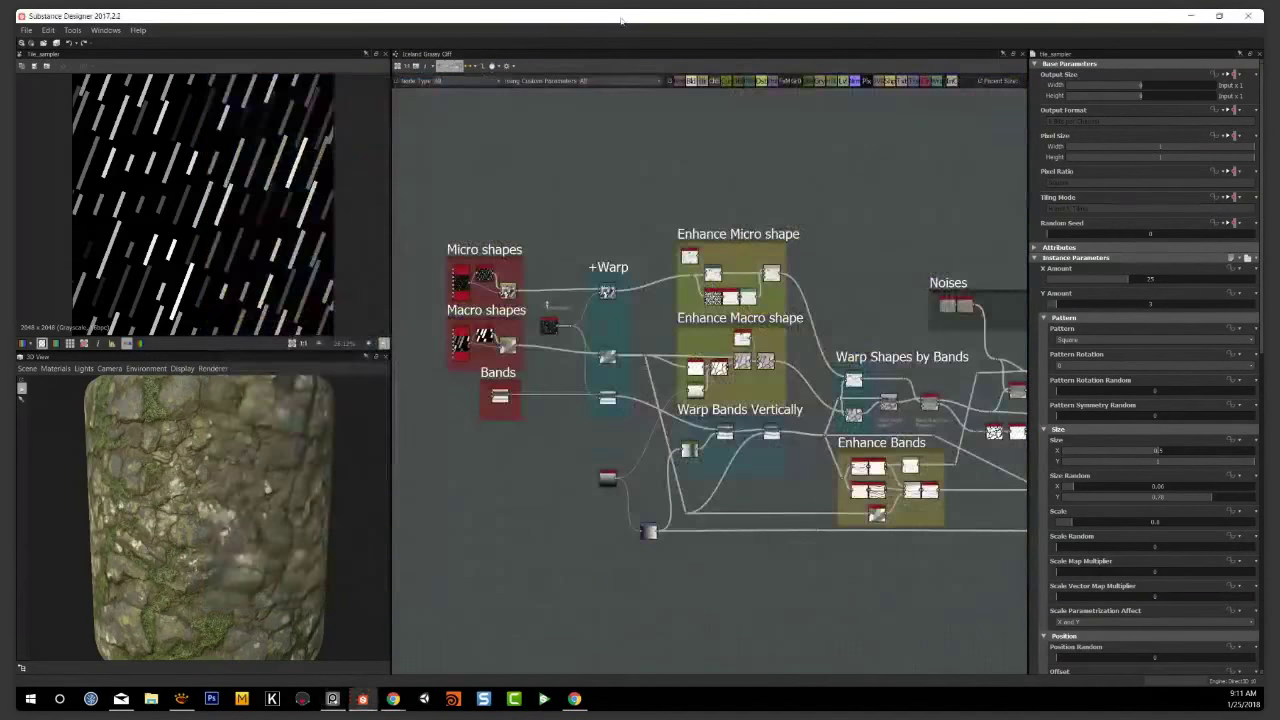
# Survey the whole node graph, from the Micro and Macro shapes groups through Noises, Mud, Pebbles, Roots and Grass
pyautogui.moveTo(589, 403); pyautogui.dragTo(622, 370, button='middle')
pyautogui.moveTo(768, 409); pyautogui.dragTo(687, 374, button='middle')
pyautogui.scroll(-1, 681, 402)
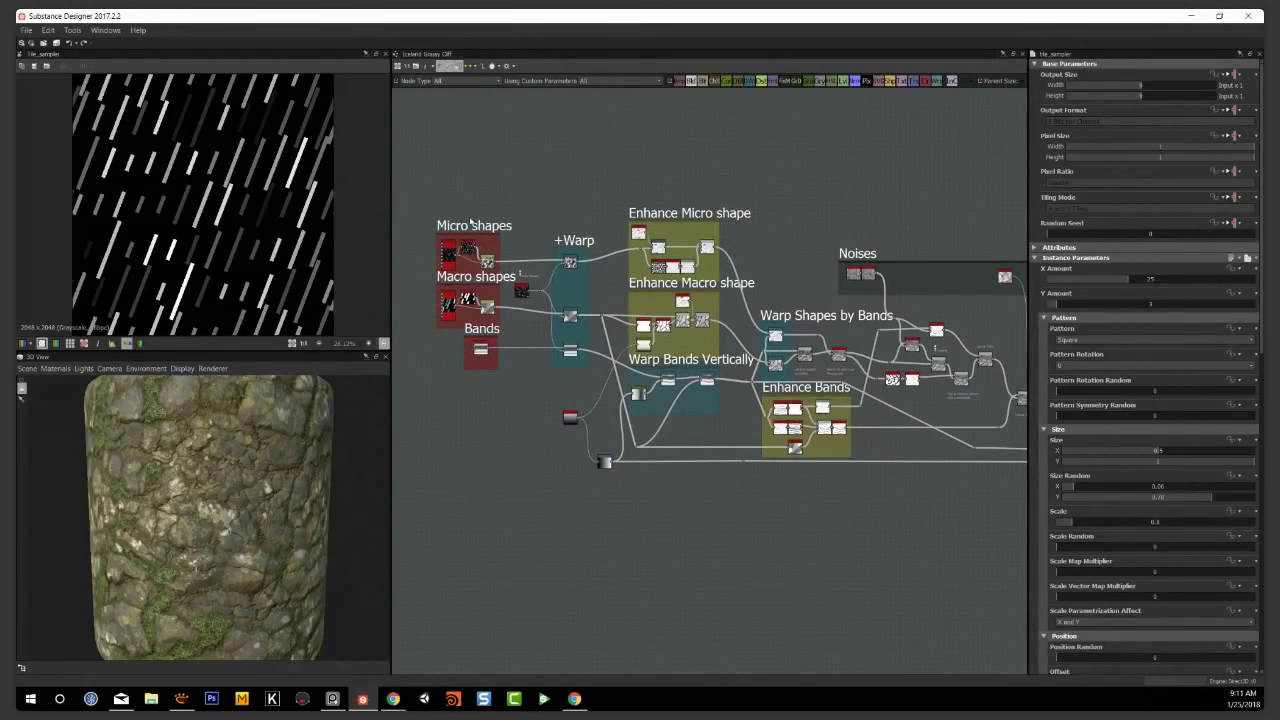
pyautogui.moveTo(886, 223); pyautogui.dragTo(711, 217, button='middle')
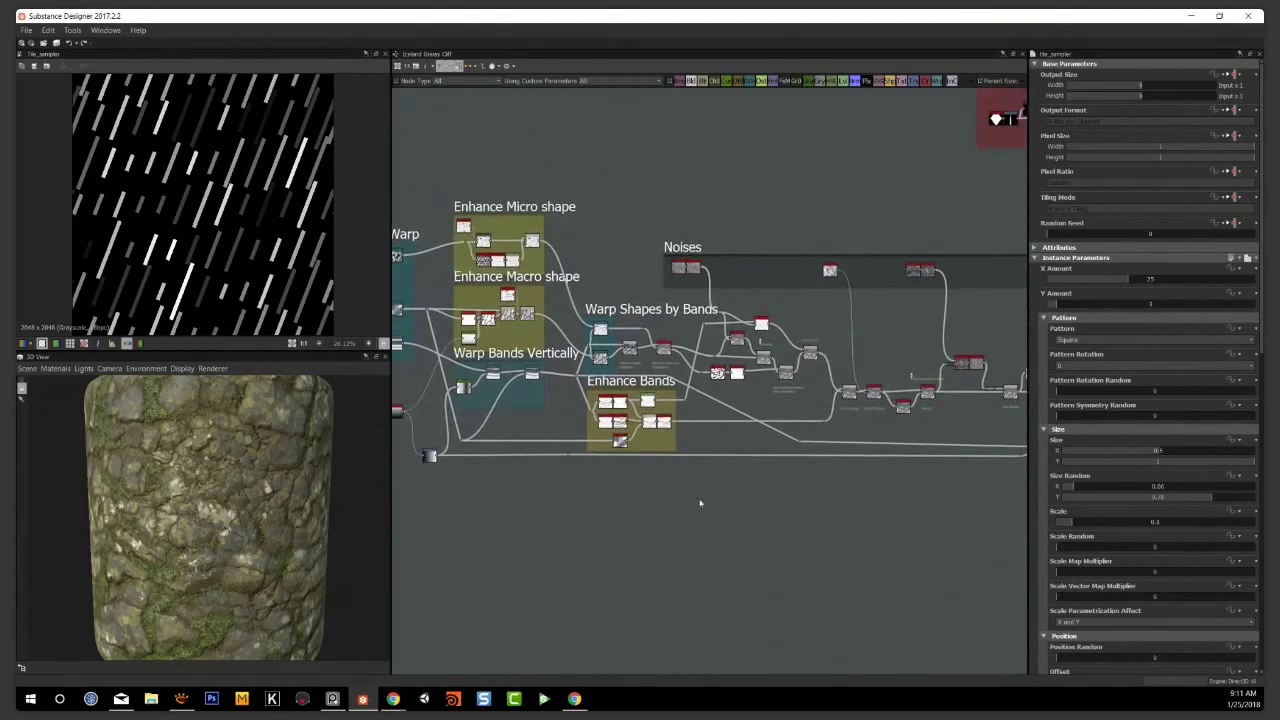
pyautogui.moveTo(822, 246); pyautogui.dragTo(754, 281, button='middle')
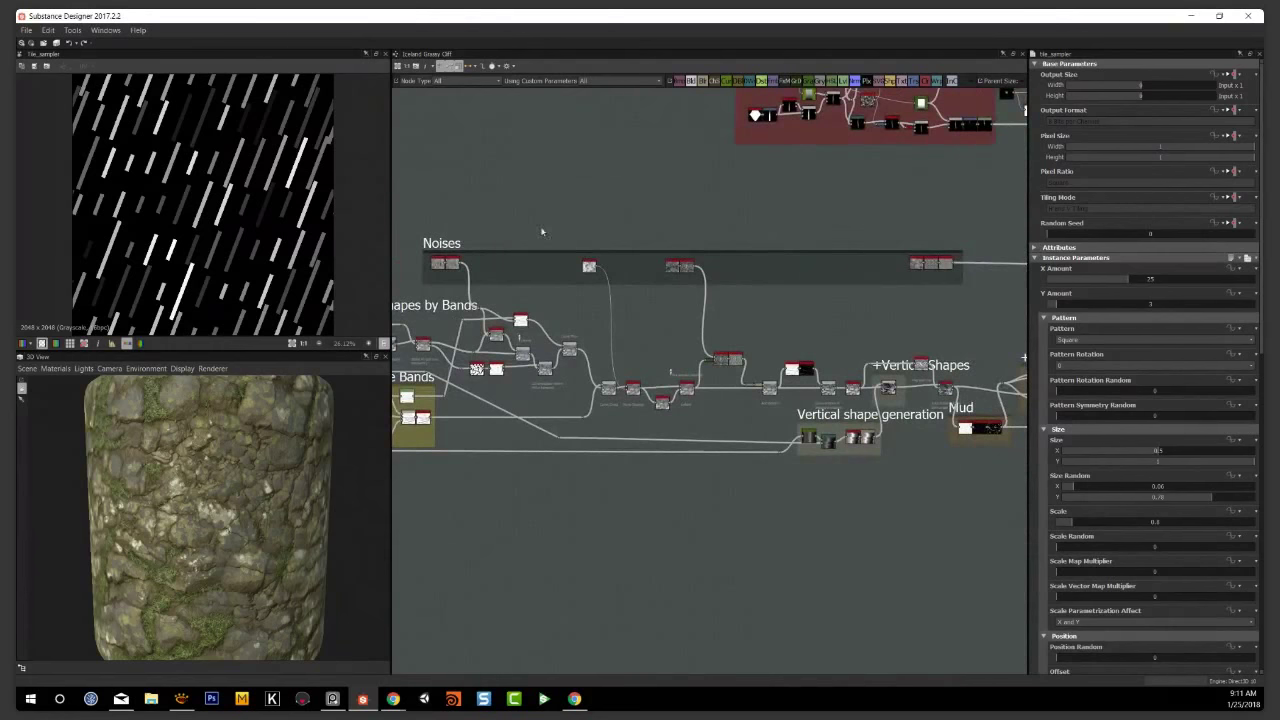
pyautogui.moveTo(884, 222); pyautogui.dragTo(500, 260, button='middle')
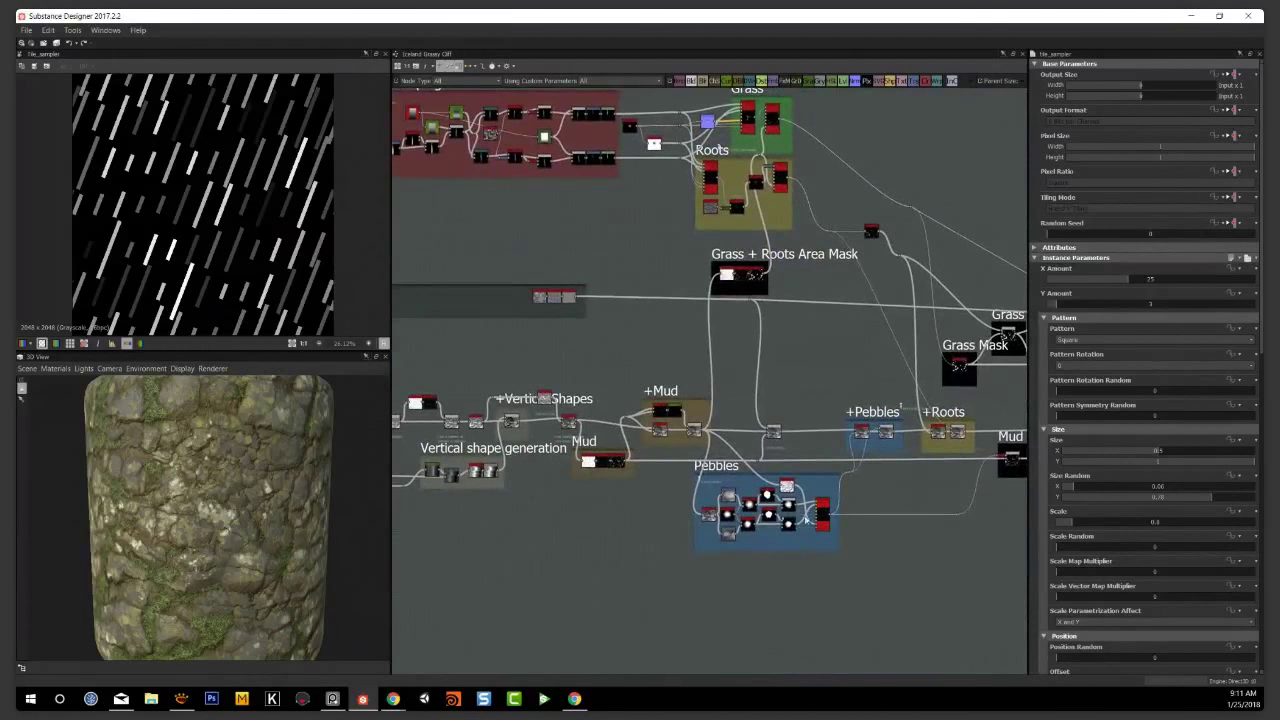
pyautogui.moveTo(678, 183); pyautogui.dragTo(701, 268, button='middle')
pyautogui.moveTo(935, 469); pyautogui.dragTo(486, 358, button='middle')
pyautogui.moveTo(939, 428); pyautogui.dragTo(982, 421, button='middle')
pyautogui.moveTo(880, 436); pyautogui.dragTo(621, 455, button='middle')
pyautogui.moveTo(929, 385); pyautogui.dragTo(1047, 380, button='middle')
pyautogui.scroll(-1, 730, 381)
pyautogui.moveTo(740, 386); pyautogui.dragTo(1195, 386, button='middle')
pyautogui.moveTo(440, 323); pyautogui.dragTo(1125, 380, button='middle')
# Examine the Micro shapes, Macro shapes and Bands groups and their links to the +Warp group up close
pyautogui.scroll(4, 598, 358)
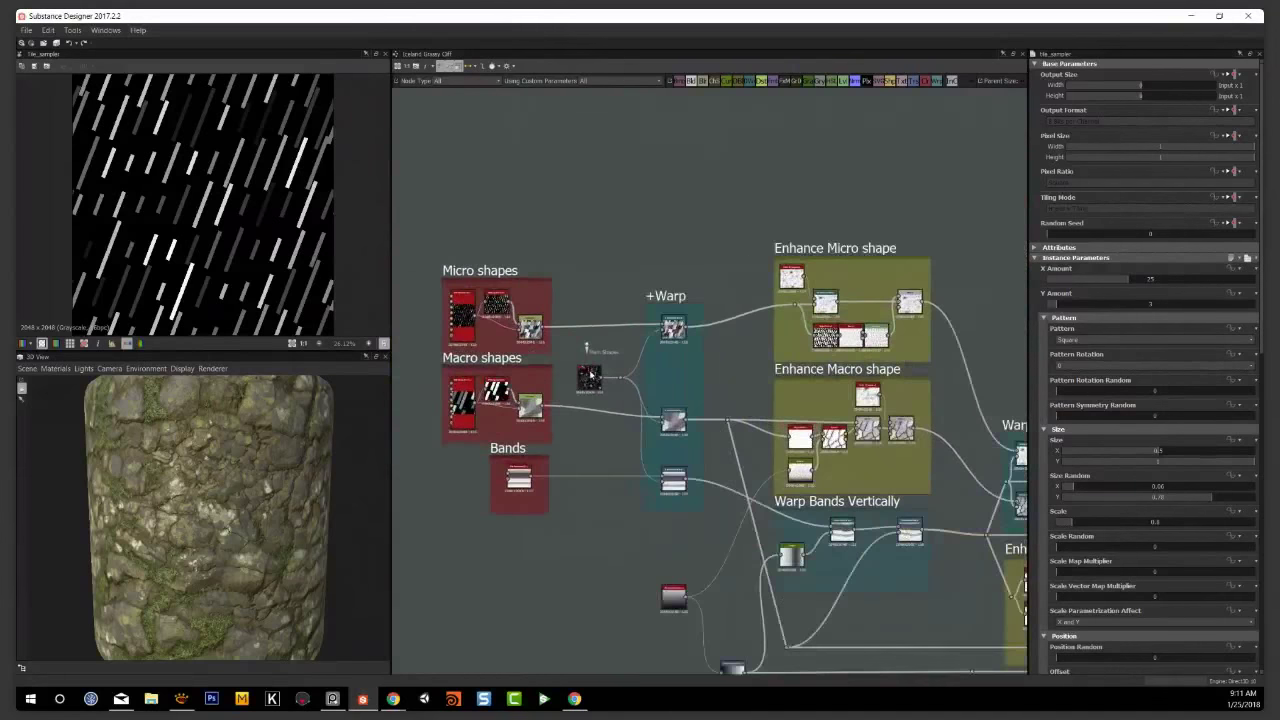
pyautogui.scroll(2, 590, 376)
pyautogui.moveTo(573, 416); pyautogui.dragTo(706, 389, button='middle')
pyautogui.scroll(3, 705, 391)
pyautogui.moveTo(723, 436); pyautogui.dragTo(741, 474, button='middle')
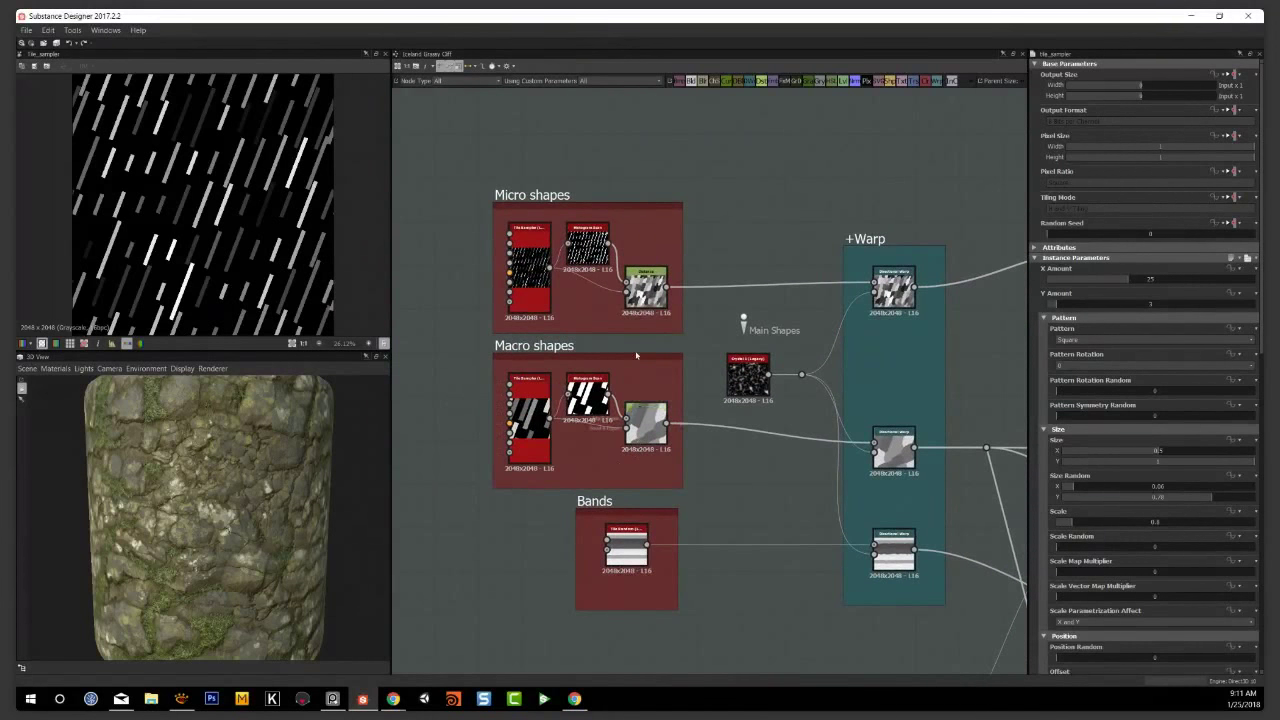
pyautogui.moveTo(720, 494); pyautogui.dragTo(746, 523, button='middle')
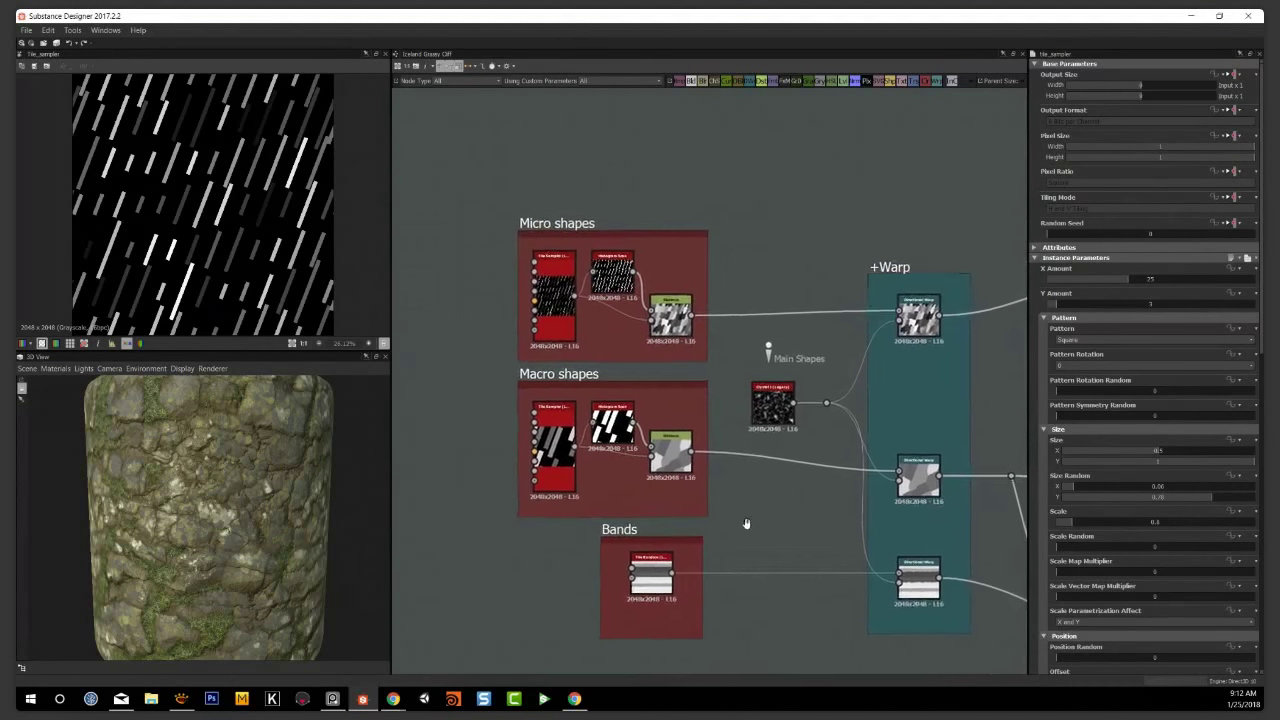
pyautogui.scroll(3, 640, 355)
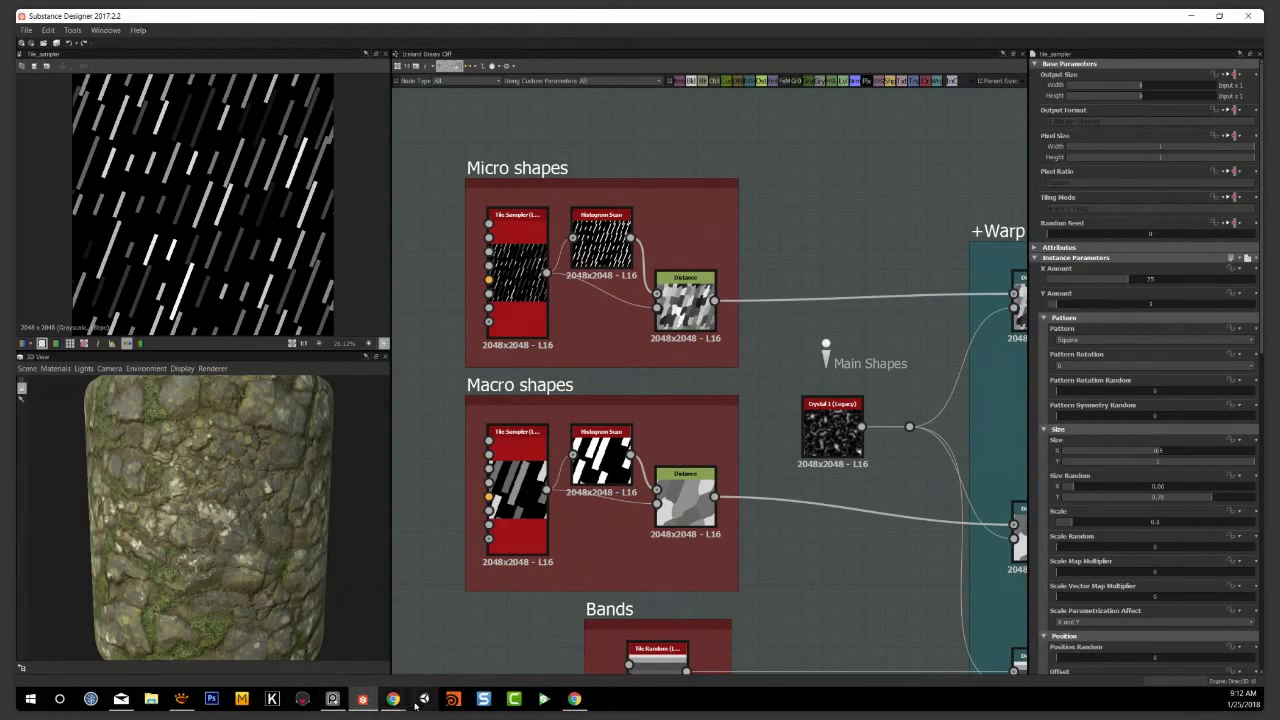
# Check the cliff reference photo, and inspect the Tile Sampler and Distance nodes of the Micro shapes group
pyautogui.click(332, 698)
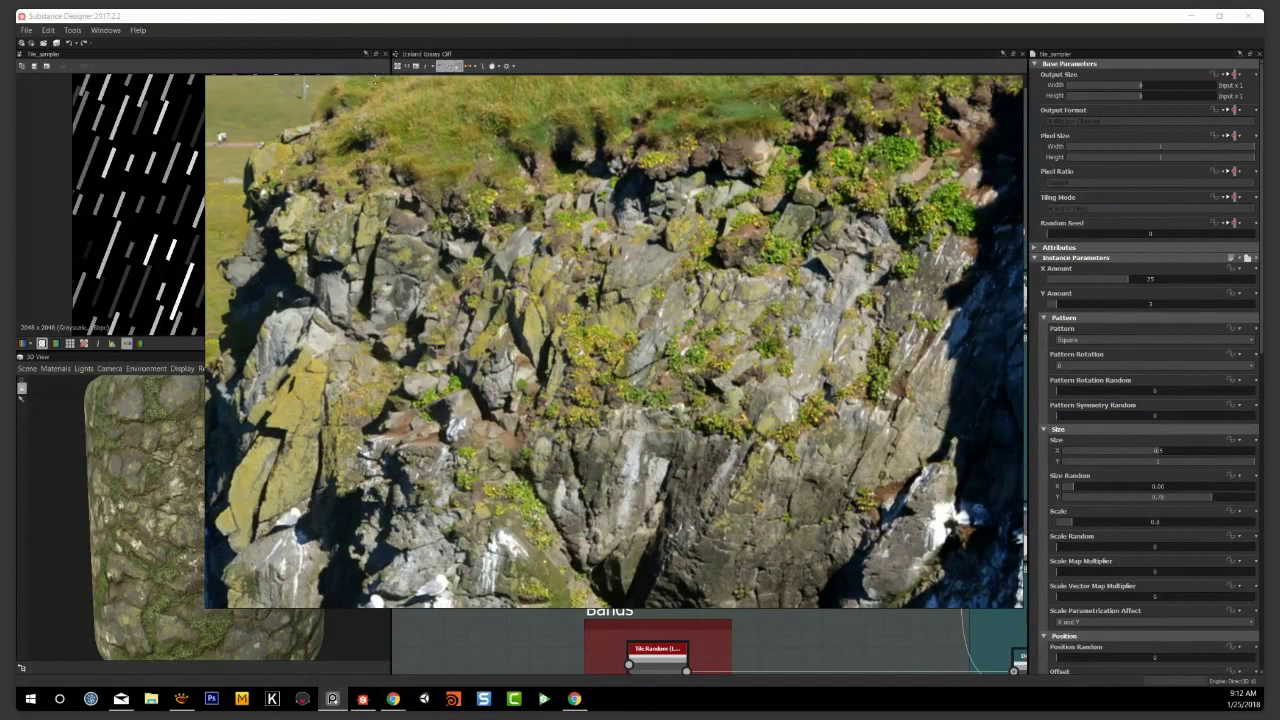
pyautogui.click(415, 19)
pyautogui.scroll(-1, 538, 326)
pyautogui.scroll(4, 538, 326)
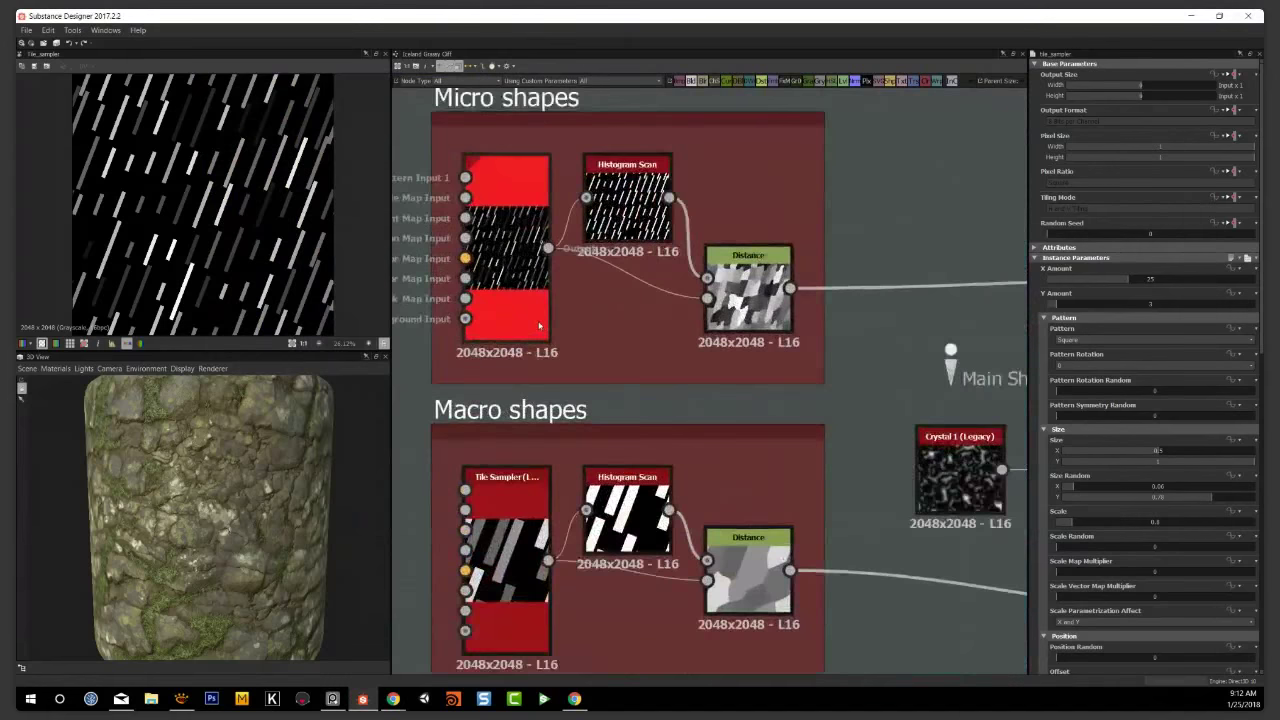
pyautogui.click(503, 245)
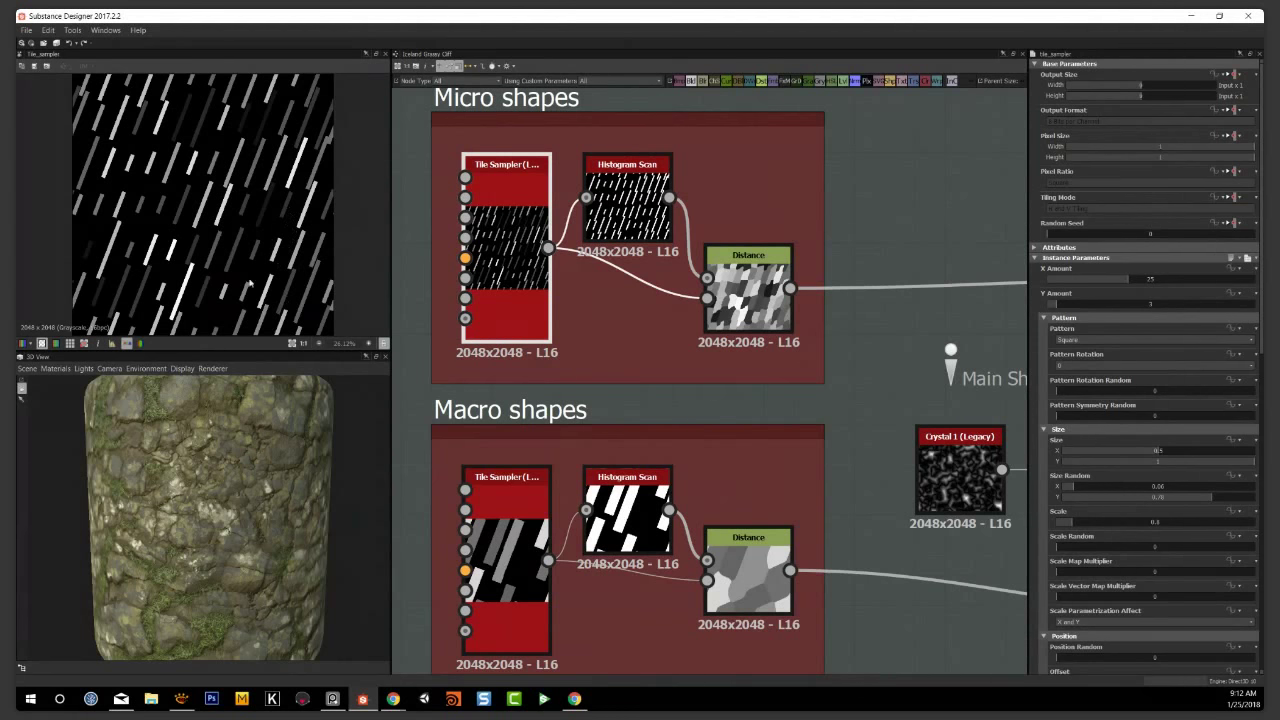
pyautogui.moveTo(845, 225); pyautogui.dragTo(832, 217, button='middle')
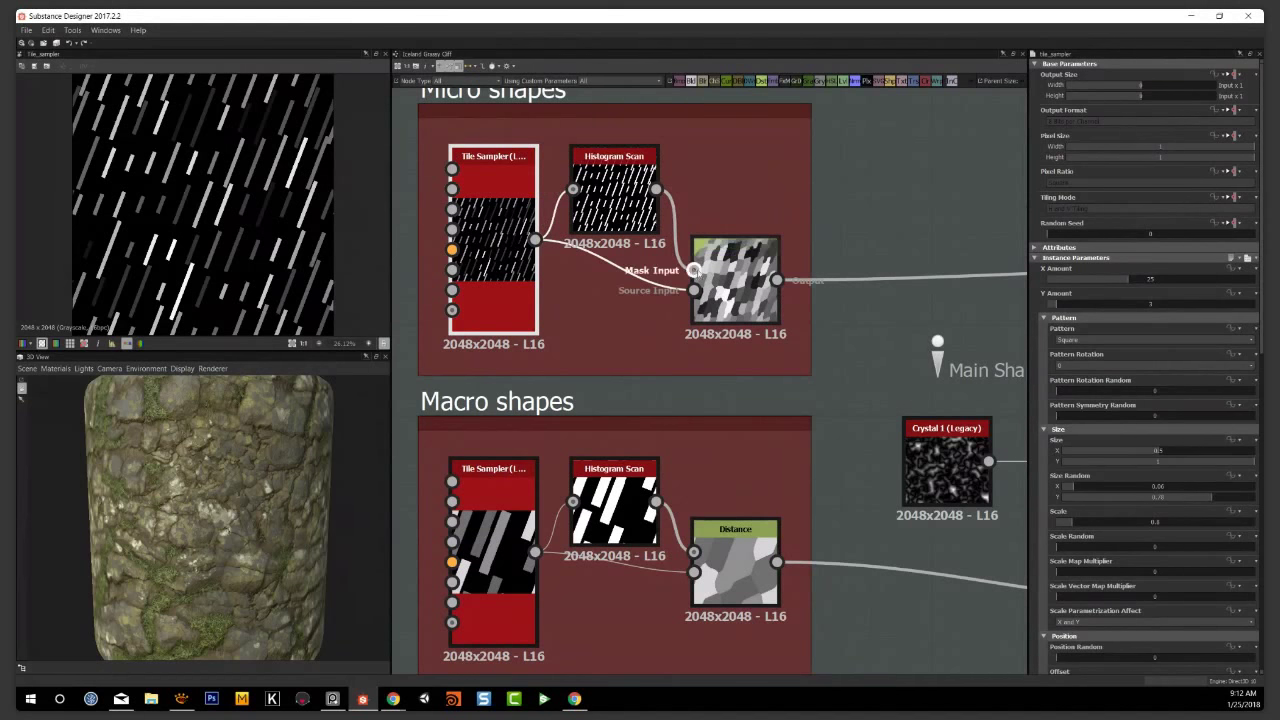
pyautogui.doubleClick(731, 266)
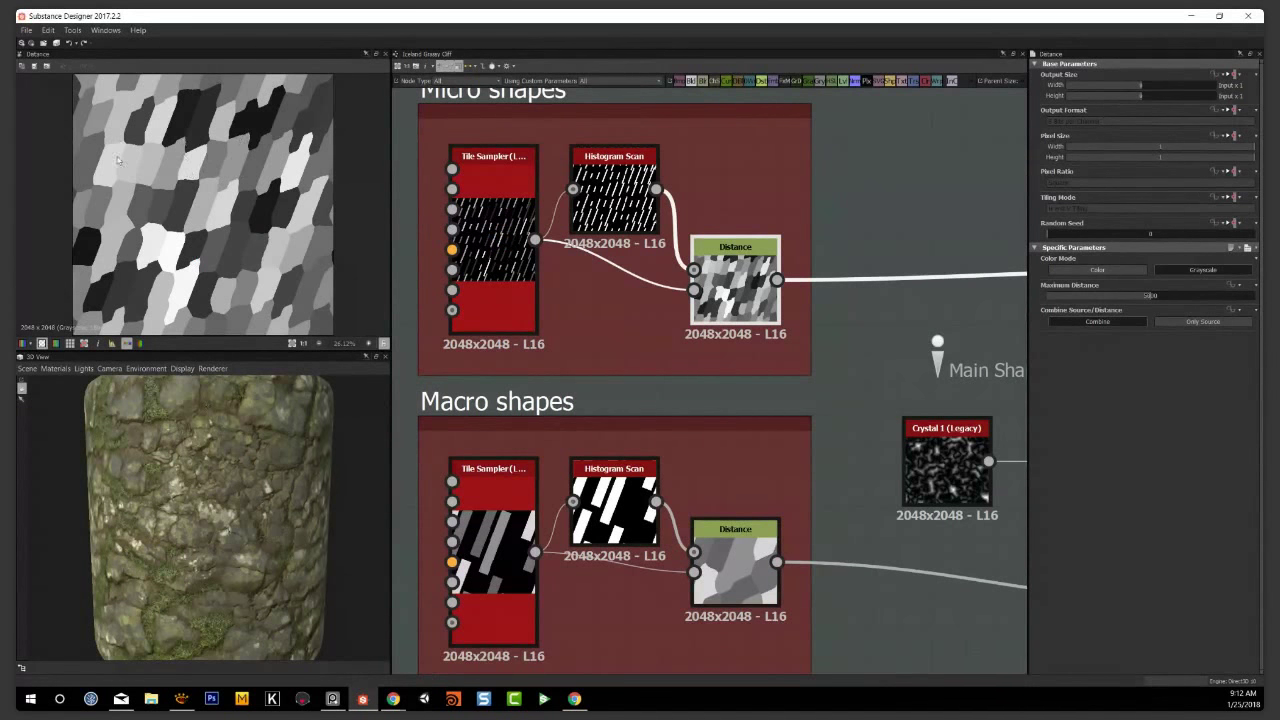
# Go past the Macro shapes group and preview the Tile Random node in the Bands group
pyautogui.moveTo(832, 443); pyautogui.dragTo(848, 393, button='middle')
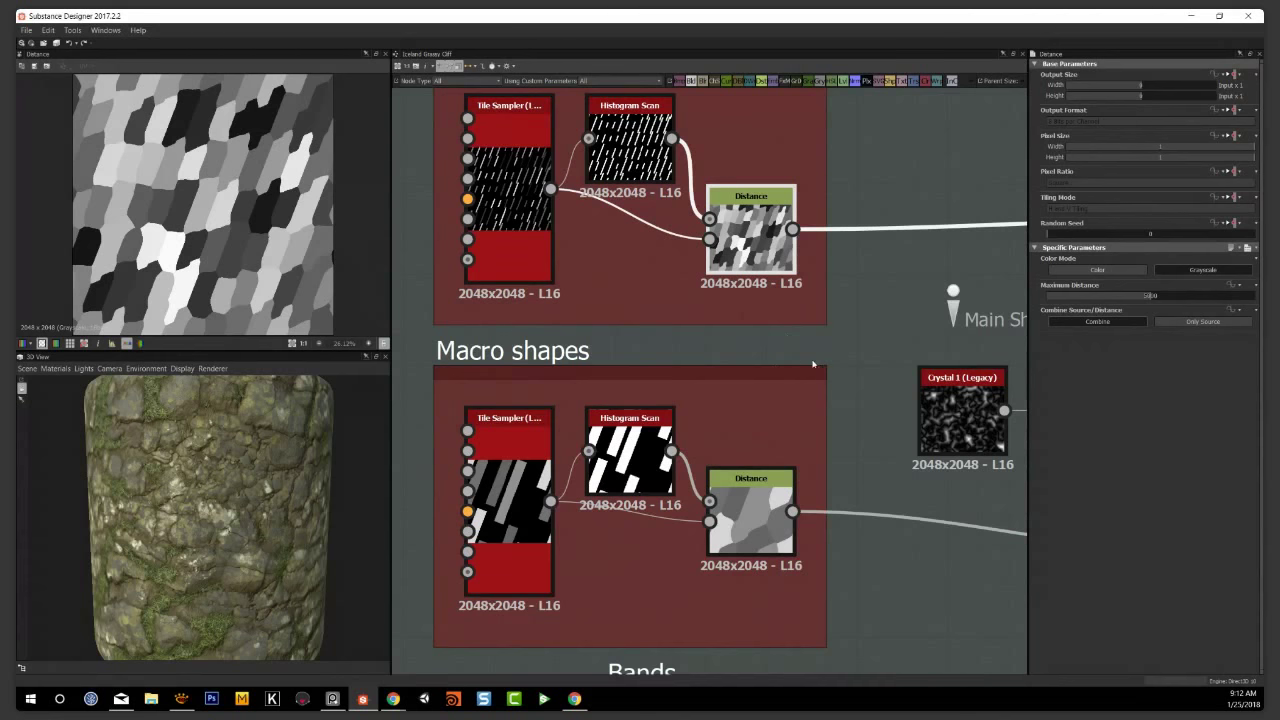
pyautogui.moveTo(789, 474); pyautogui.dragTo(779, 247, button='middle')
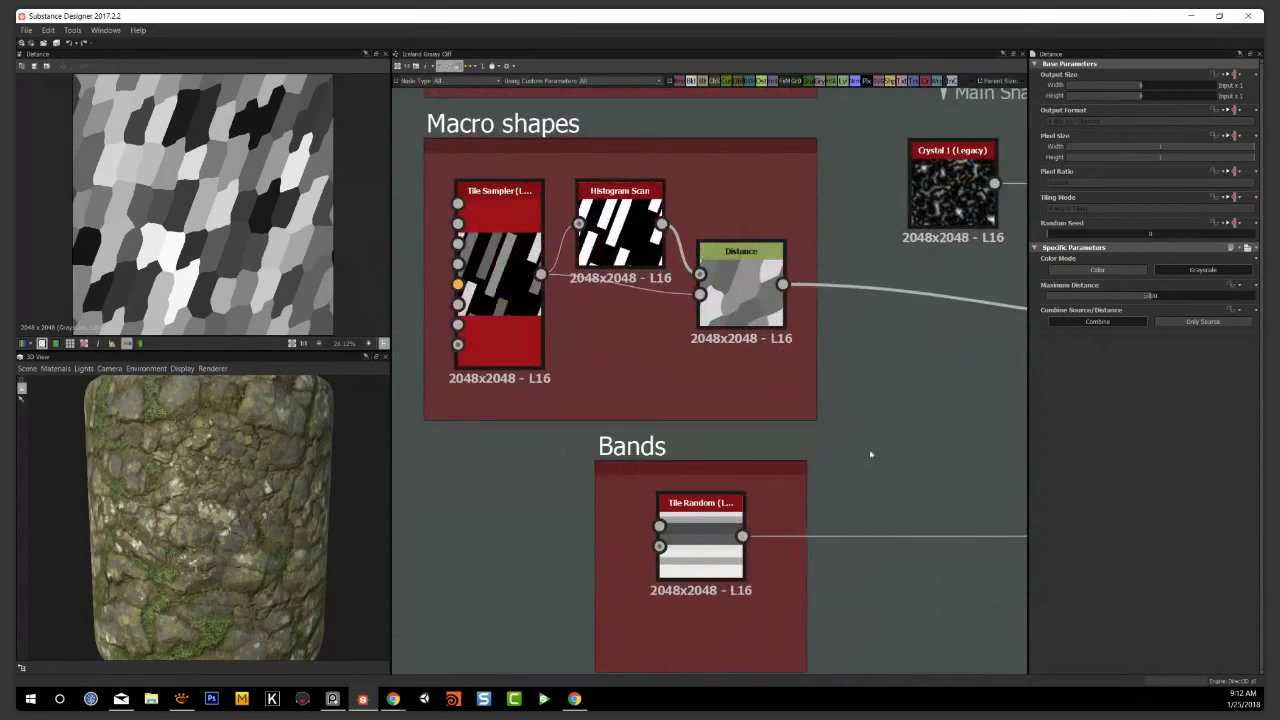
pyautogui.moveTo(870, 455); pyautogui.dragTo(858, 355, button='middle')
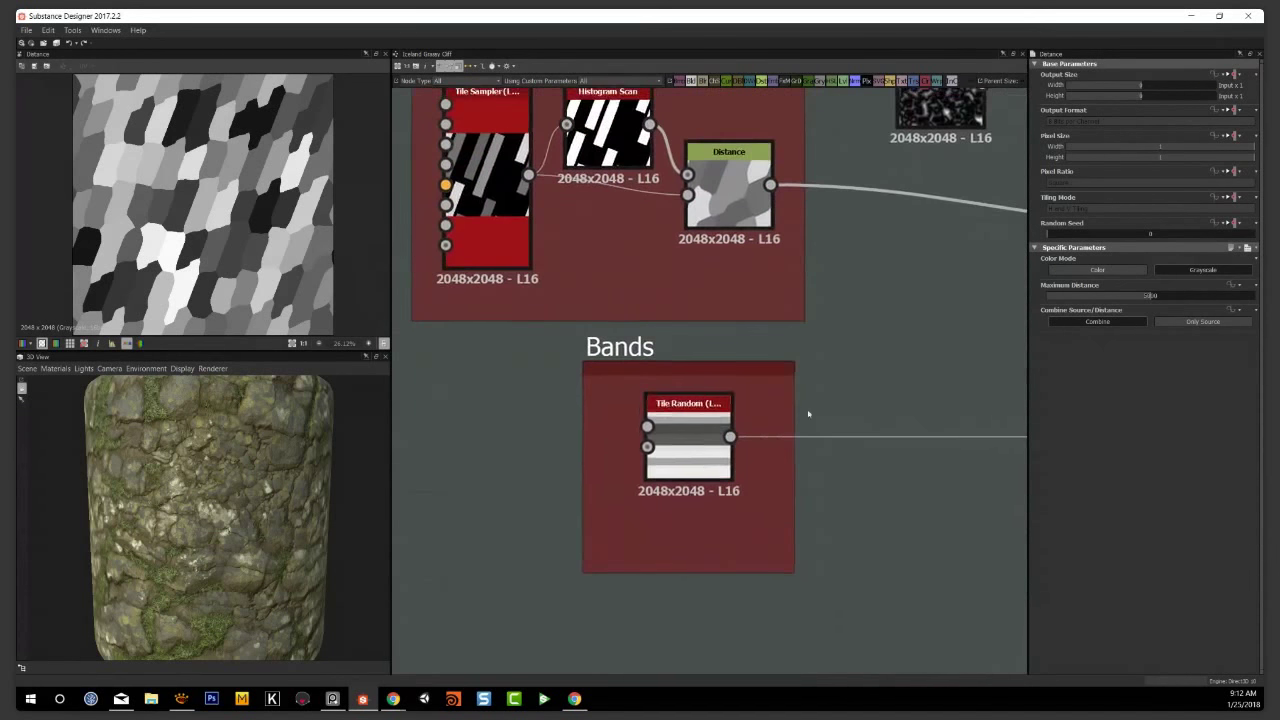
pyautogui.doubleClick(701, 455)
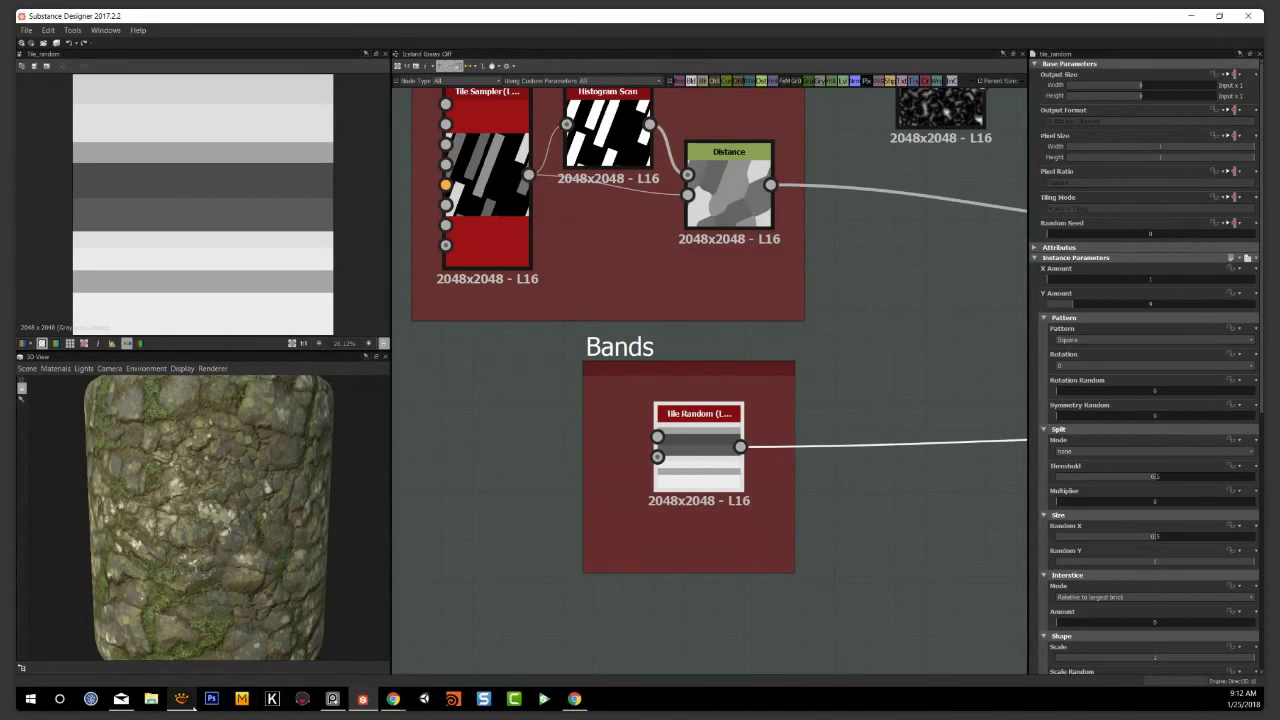
# Consult the cliff reference photo again and preview the Crystal 1 noise node that feeds the +Warp group
pyautogui.click(332, 698)
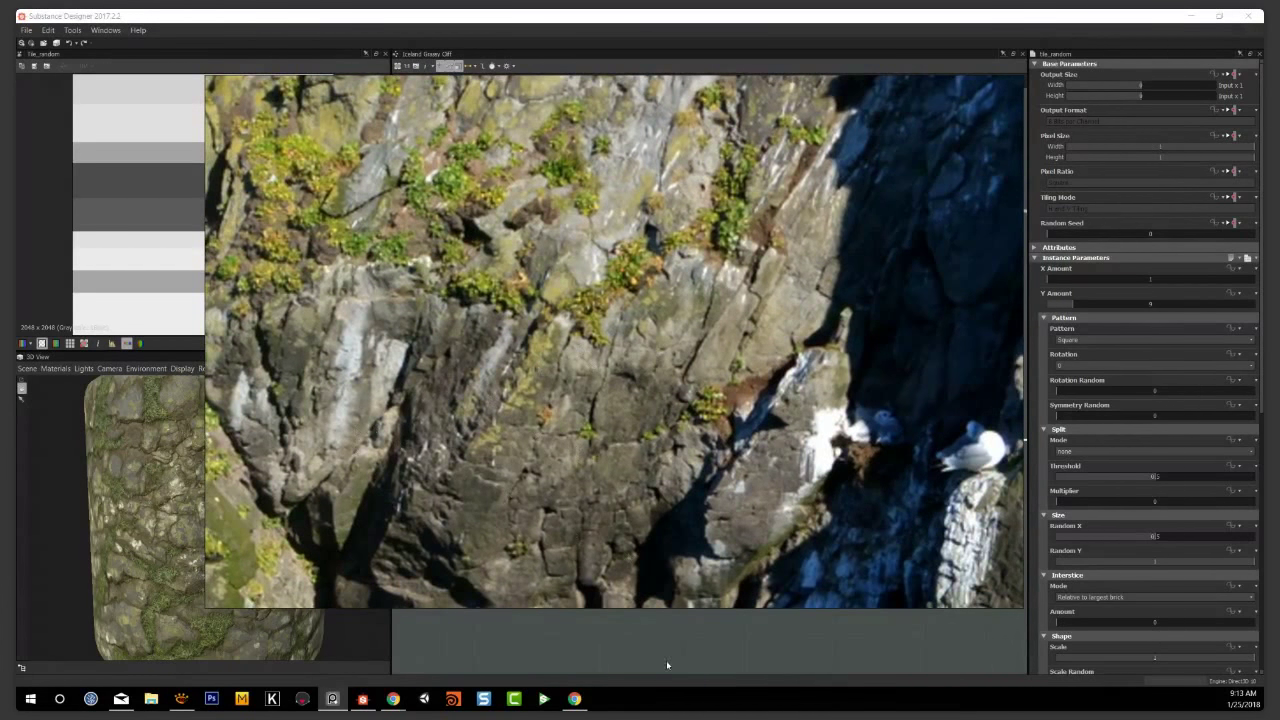
pyautogui.click(662, 648)
pyautogui.scroll(-3, 809, 296)
pyautogui.moveTo(869, 302); pyautogui.dragTo(685, 454, button='middle')
pyautogui.scroll(-2, 725, 408)
pyautogui.moveTo(726, 403); pyautogui.dragTo(598, 399, button='middle')
pyautogui.scroll(1, 595, 415)
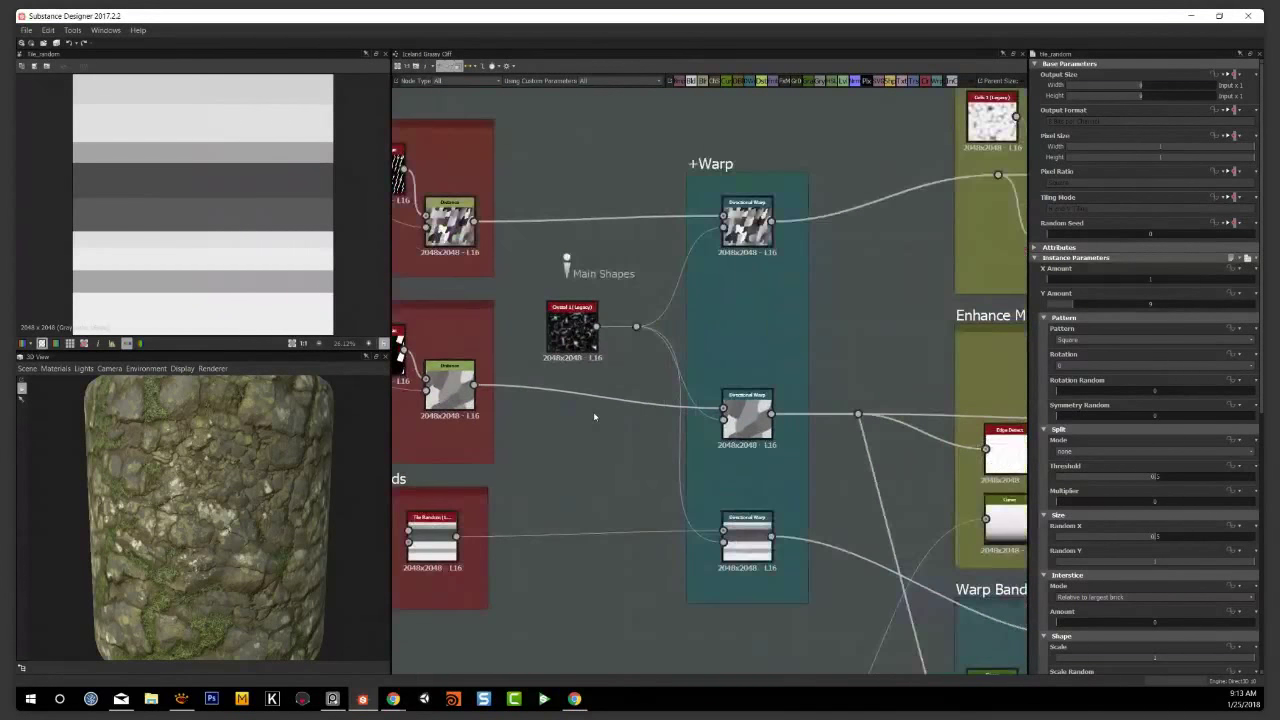
pyautogui.doubleClick(572, 335)
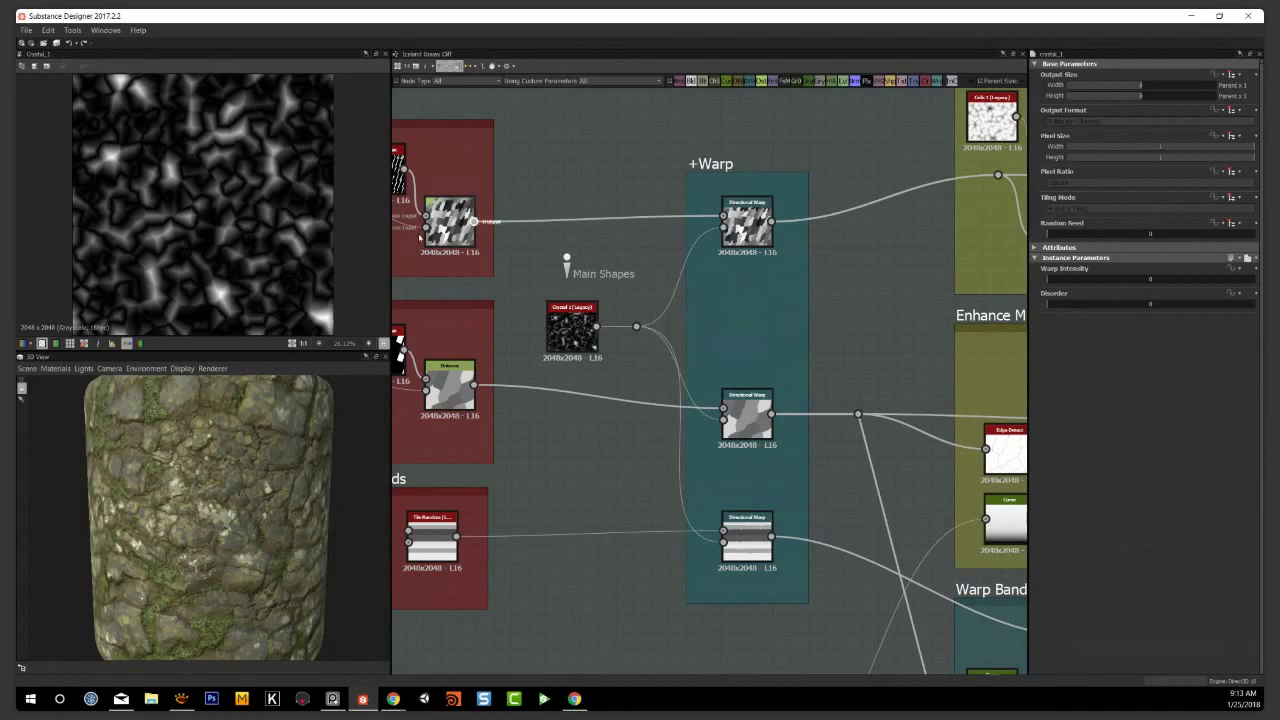
# Compare the Distance output of the Micro shapes with its Directional Warp result in the +Warp group
pyautogui.click(449, 226)
pyautogui.moveTo(689, 244); pyautogui.dragTo(722, 231)
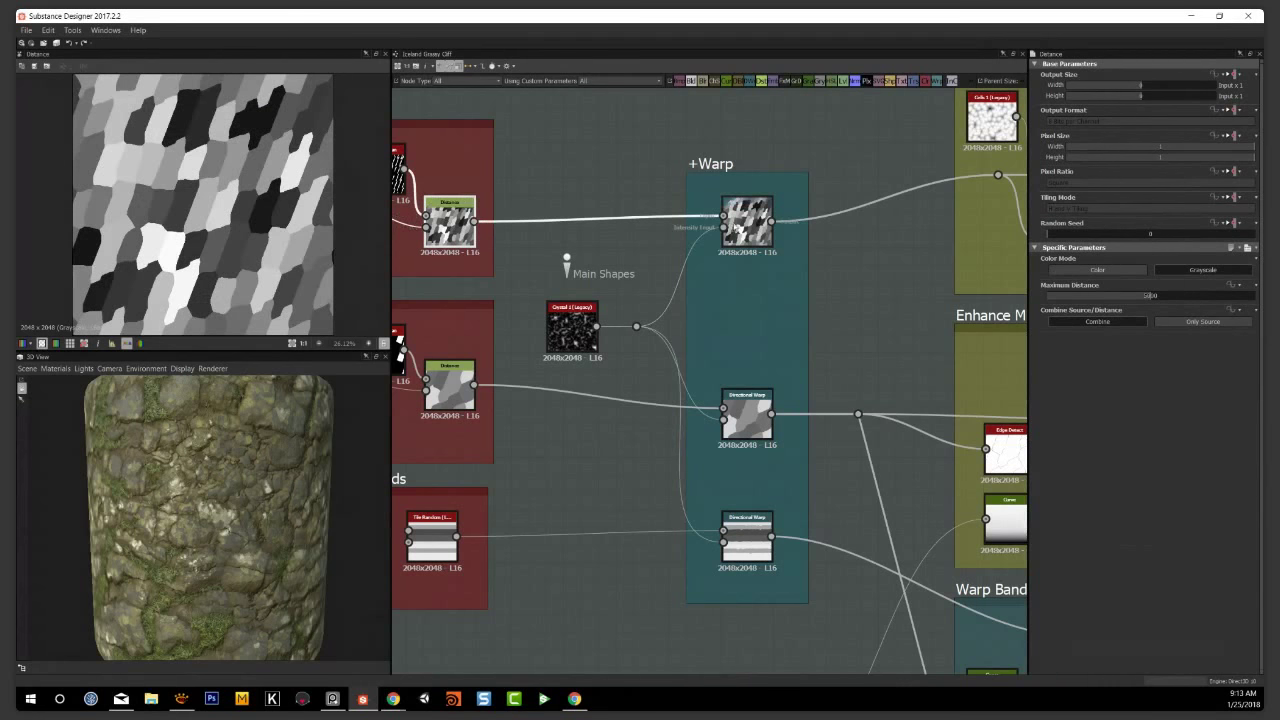
pyautogui.doubleClick(747, 225)
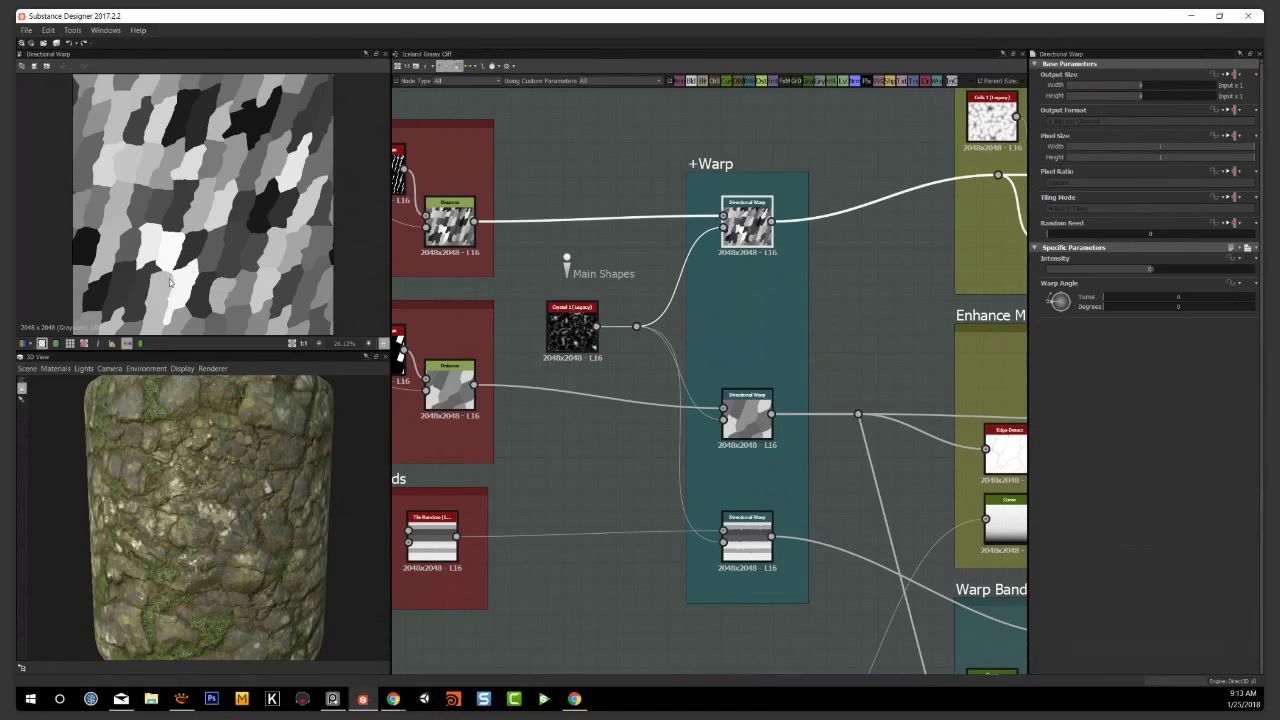
# Preview the Directional Warp results for the macro shapes and the bands in the +Warp group
pyautogui.moveTo(828, 346); pyautogui.dragTo(817, 279, button='middle')
pyautogui.click(726, 403)
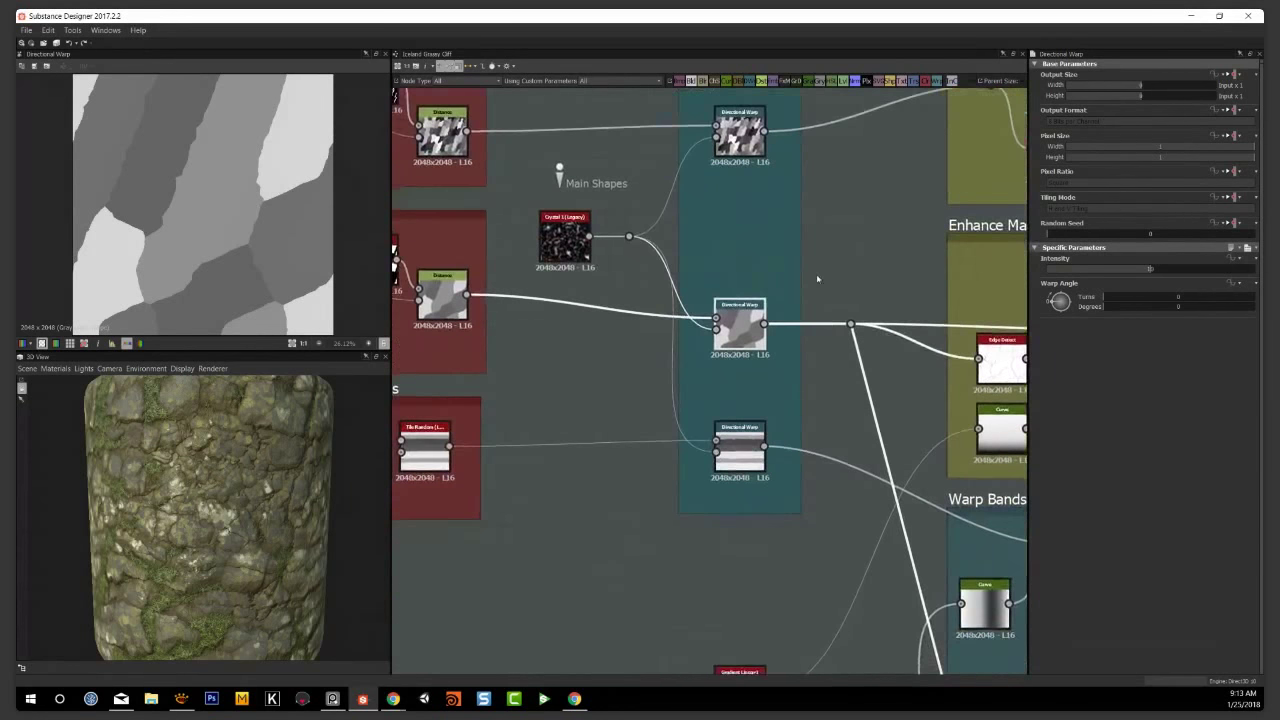
pyautogui.click(747, 451)
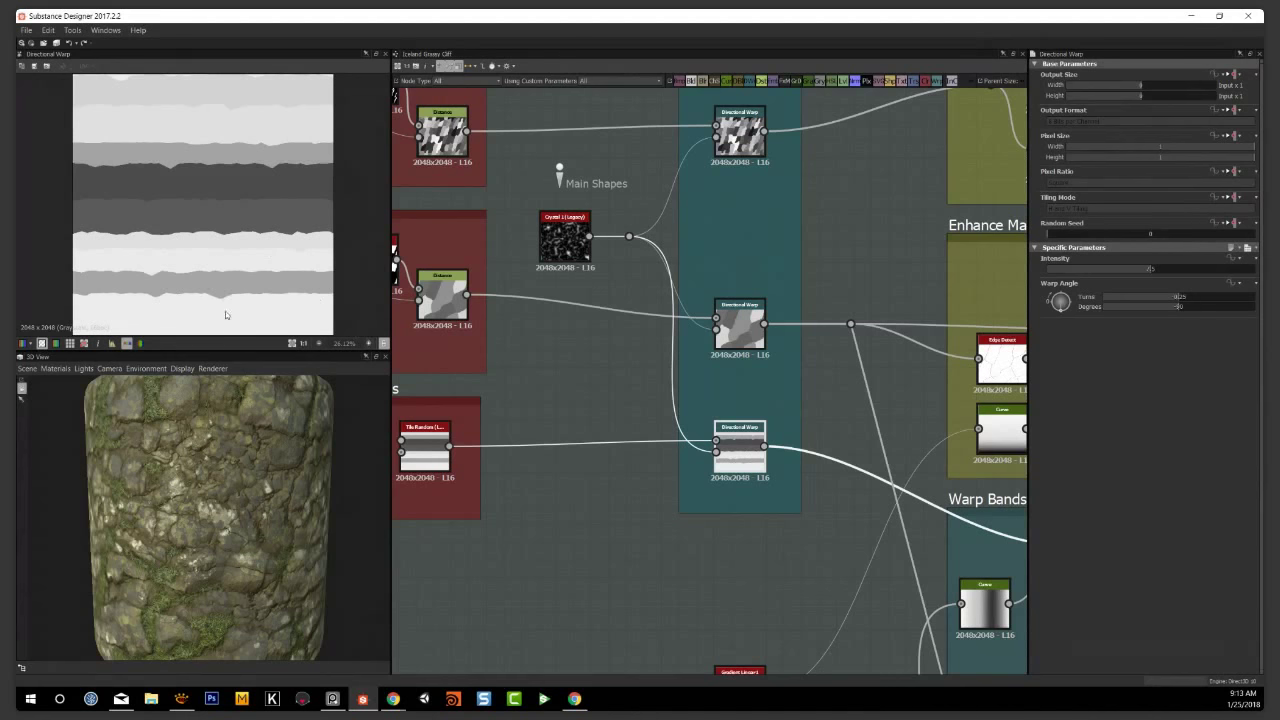
# Examine how the +Warp outputs feed Enhance Micro shape, Enhance Macro shape, Warp Bands Vertically and Warp Shapes by Bands
pyautogui.moveTo(840, 340); pyautogui.dragTo(712, 474, button='middle')
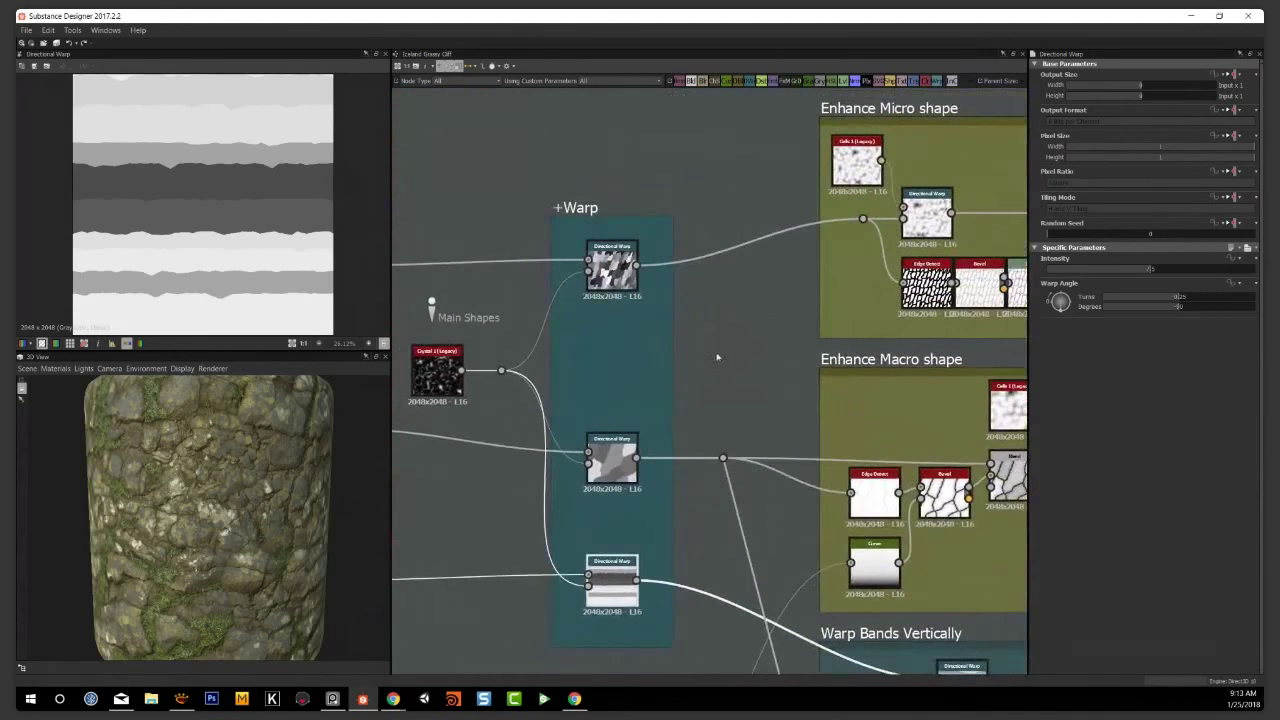
pyautogui.scroll(-4, 621, 350)
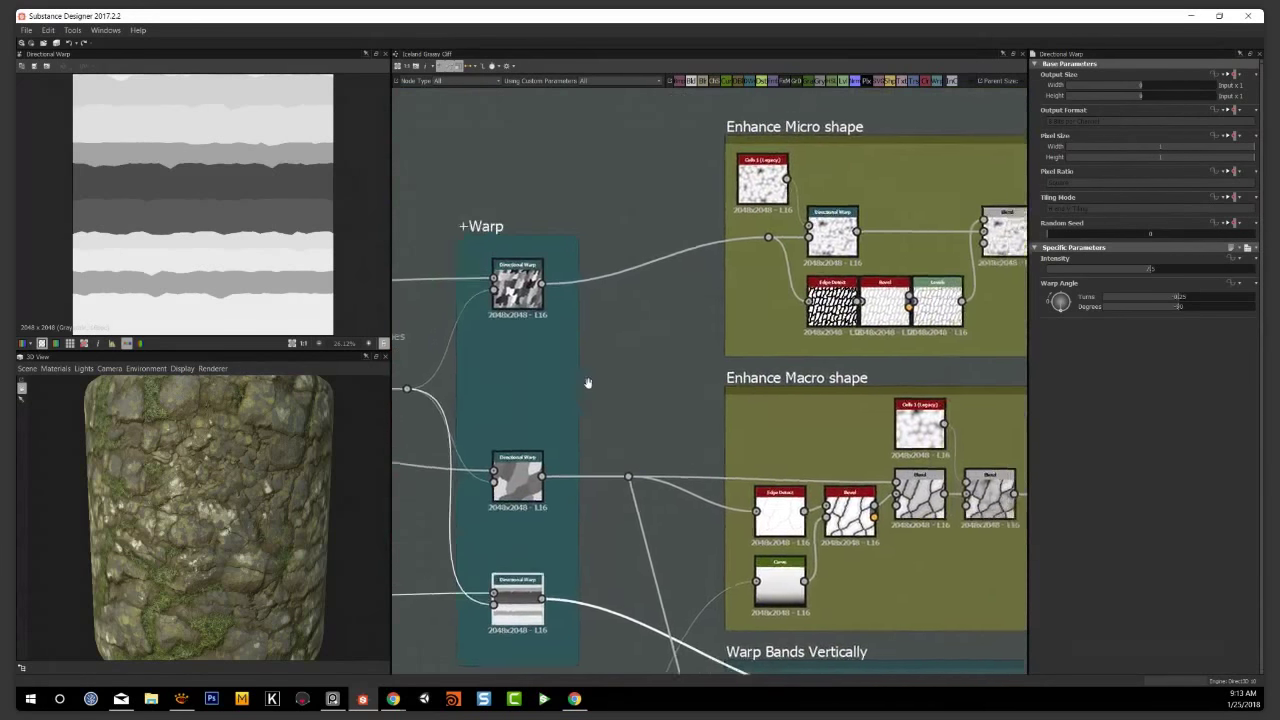
pyautogui.moveTo(622, 343); pyautogui.dragTo(556, 348, button='middle')
pyautogui.scroll(2, 510, 316)
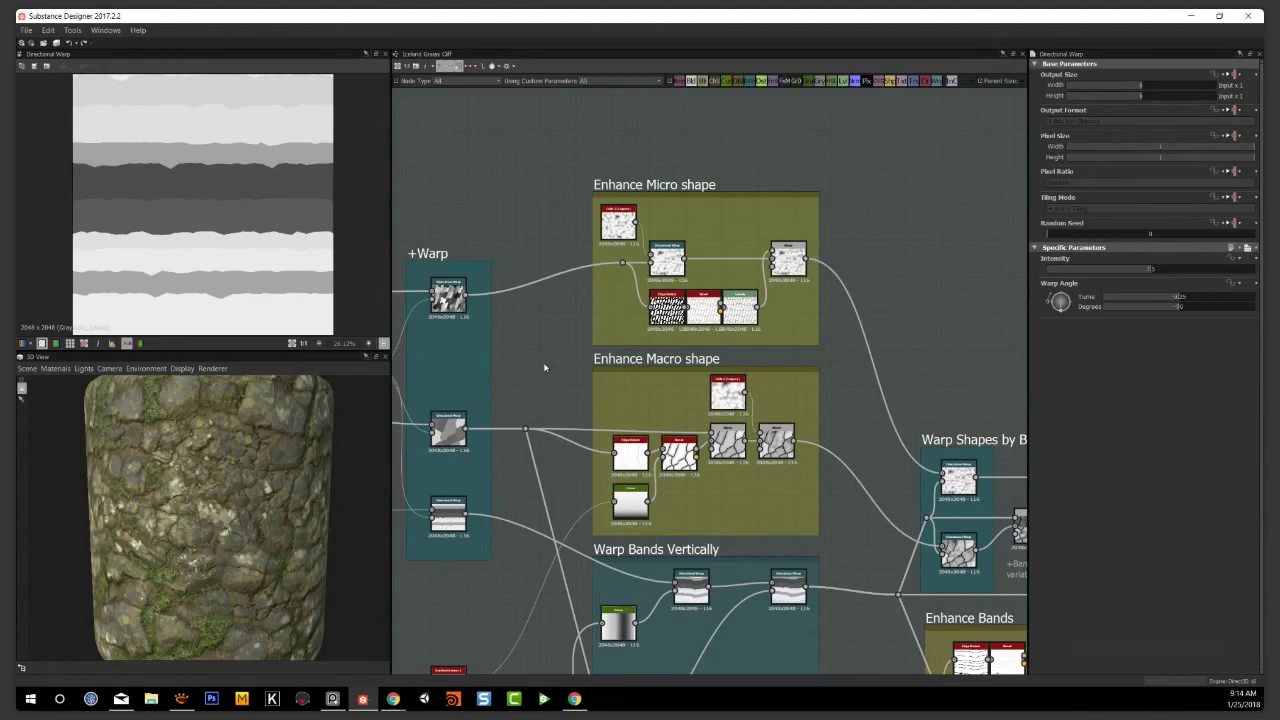
pyautogui.moveTo(545, 368); pyautogui.dragTo(704, 328, button='middle')
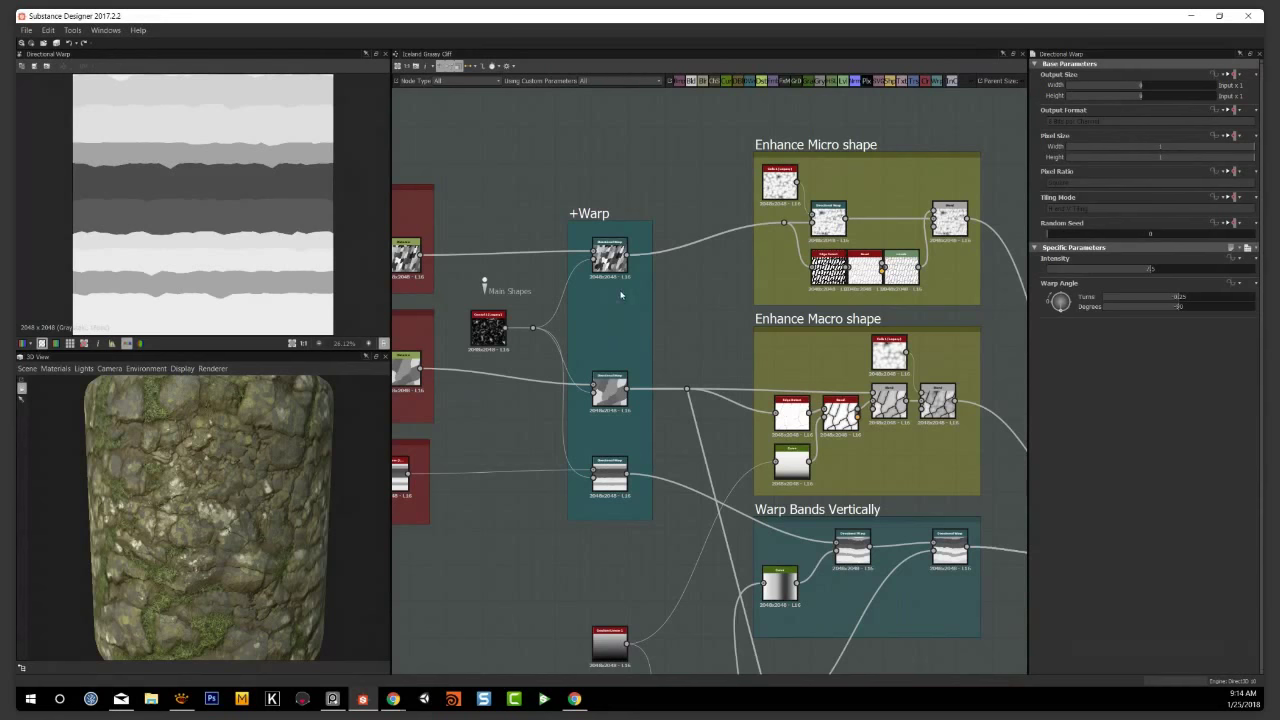
pyautogui.moveTo(521, 162); pyautogui.dragTo(624, 172, button='middle')
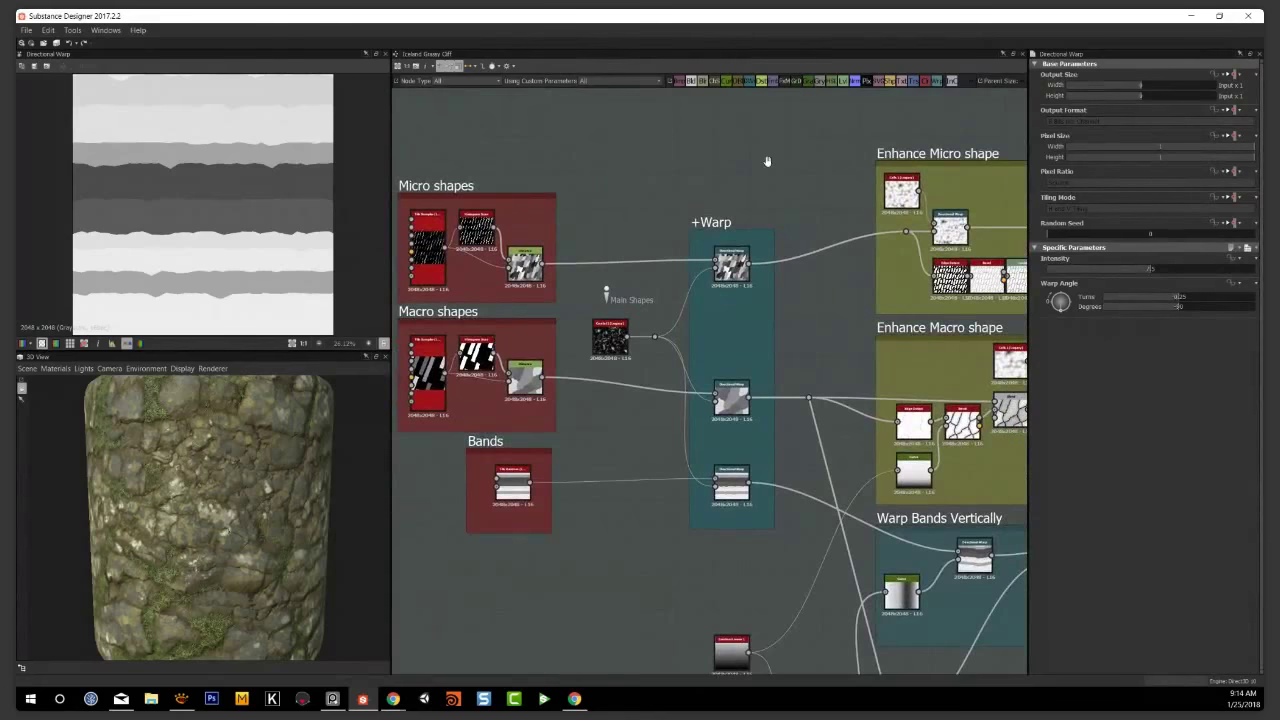
pyautogui.moveTo(771, 163); pyautogui.dragTo(606, 143, button='middle')
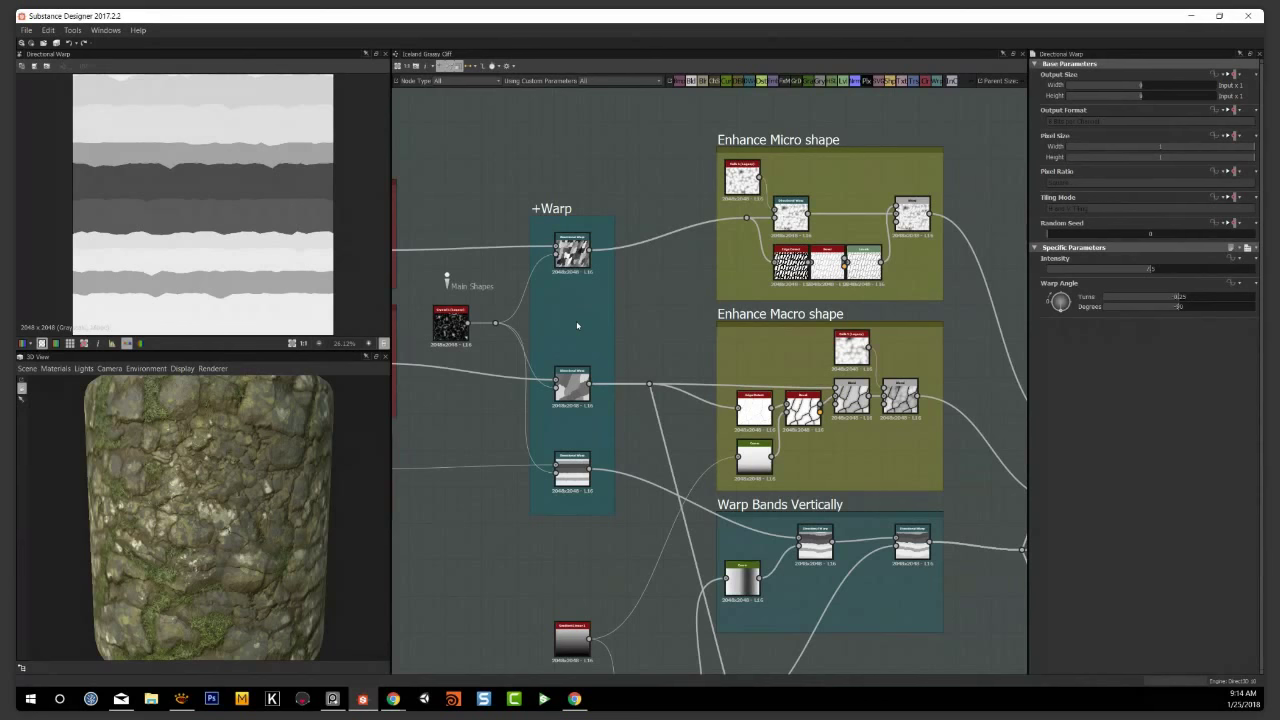
pyautogui.moveTo(966, 324); pyautogui.dragTo(873, 239, button='middle')
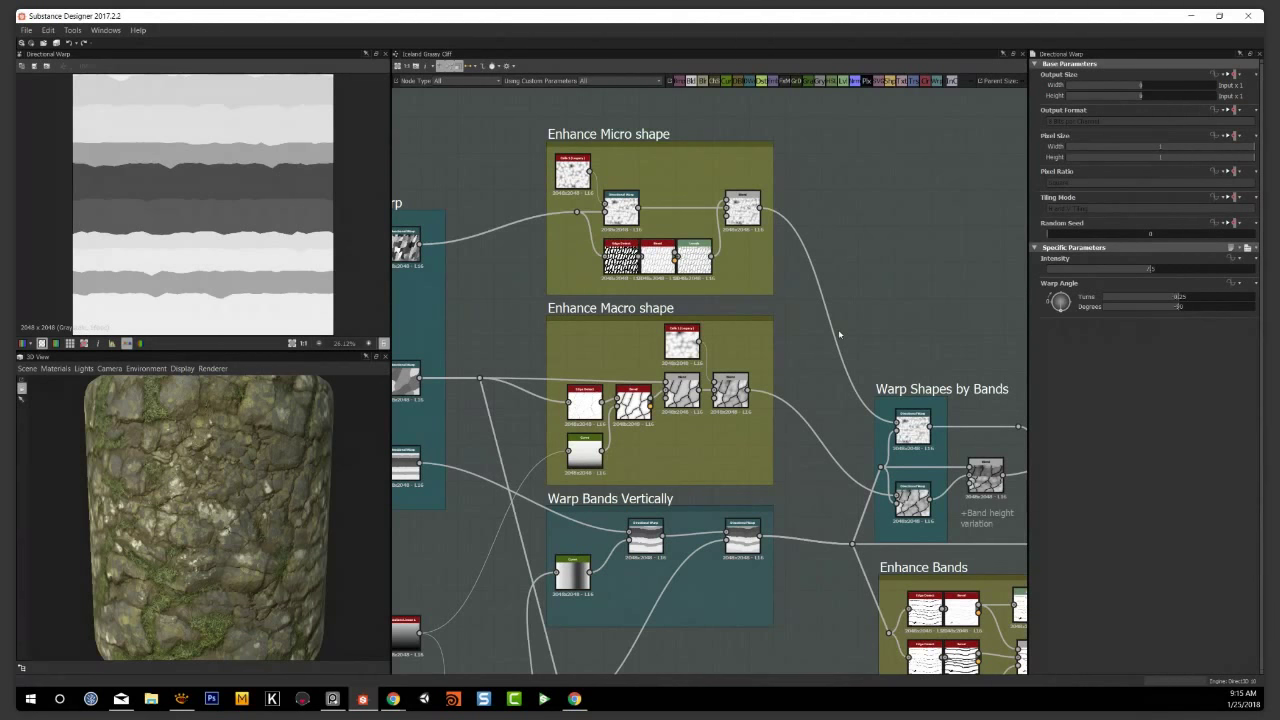
pyautogui.moveTo(878, 318)
pyautogui.mouseDown(button='middle')
pyautogui.moveTo(820, 286)
pyautogui.moveTo(843, 260)
pyautogui.moveTo(874, 291)
pyautogui.moveTo(765, 295)
pyautogui.moveTo(550, 267)
pyautogui.moveTo(820, 296)
pyautogui.moveTo(865, 319)
pyautogui.mouseUp(button='middle')
pyautogui.scroll(-3, 859, 317)
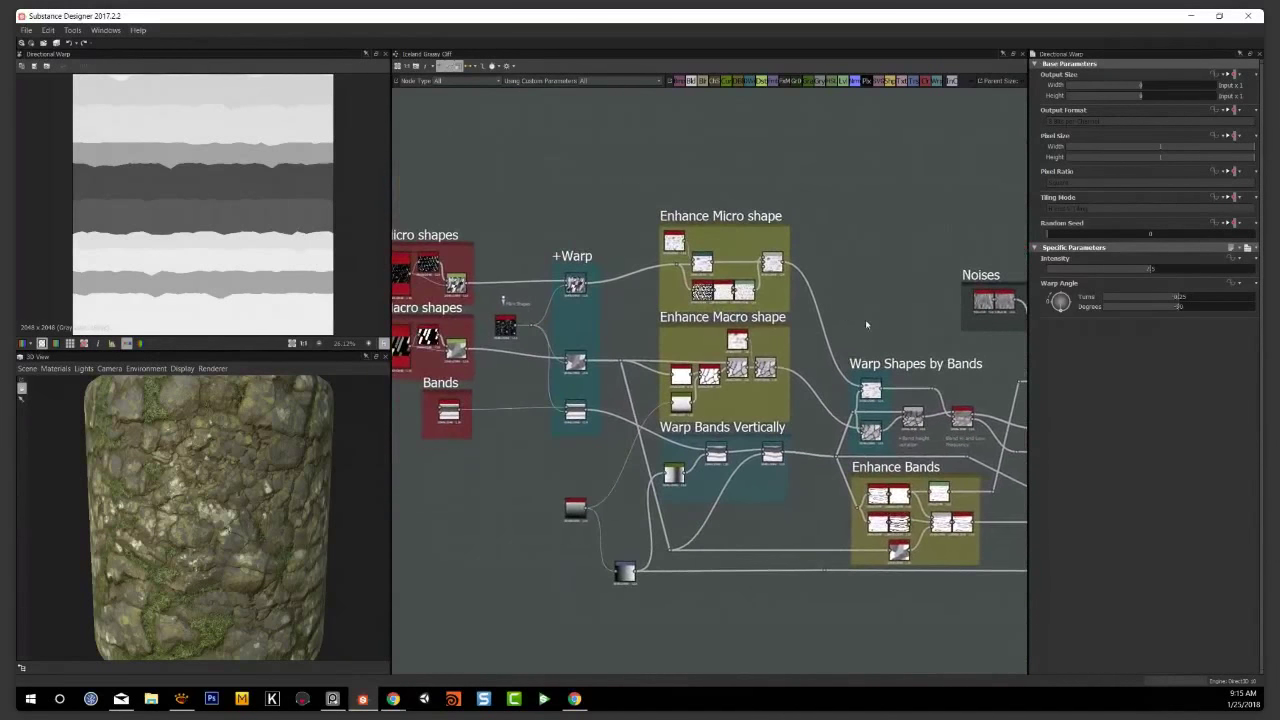
# Preview the micro shapes' Directional Warp node in the +Warp group, ahead of Enhance Micro shape
pyautogui.scroll(3, 865, 331)
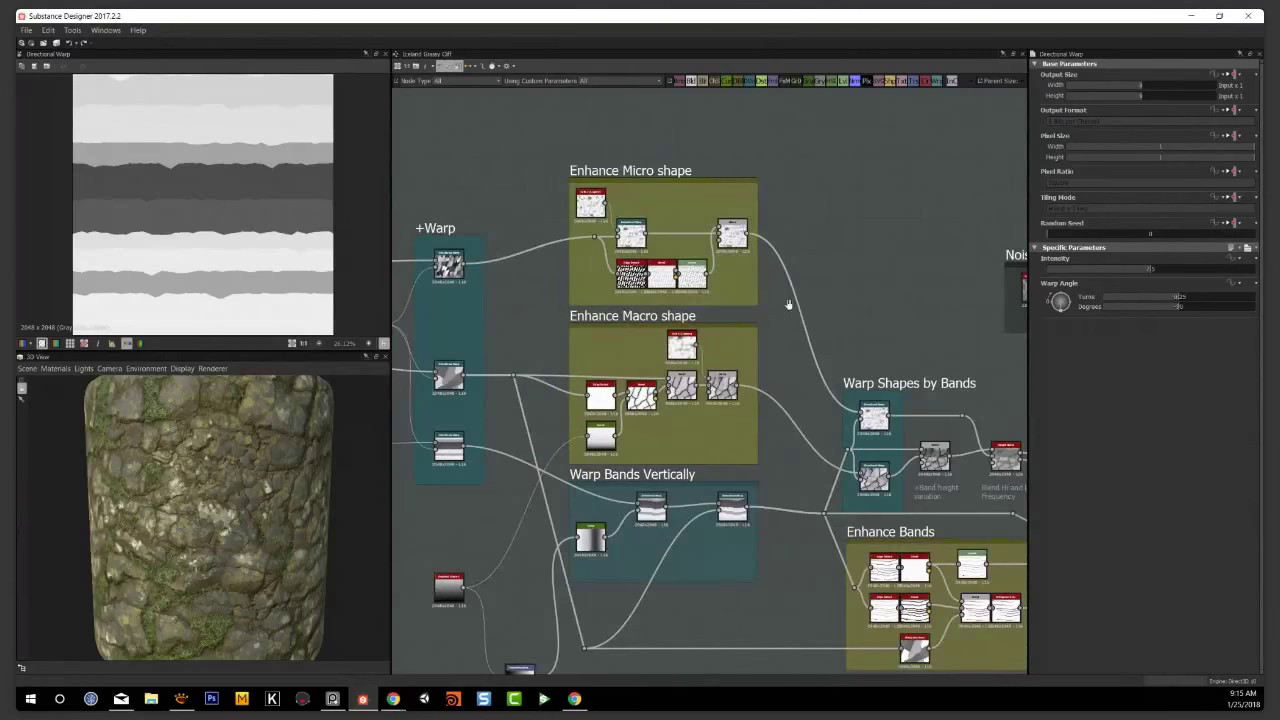
pyautogui.scroll(1, 819, 307)
pyautogui.scroll(1, 819, 307)
pyautogui.moveTo(667, 330); pyautogui.dragTo(785, 364, button='middle')
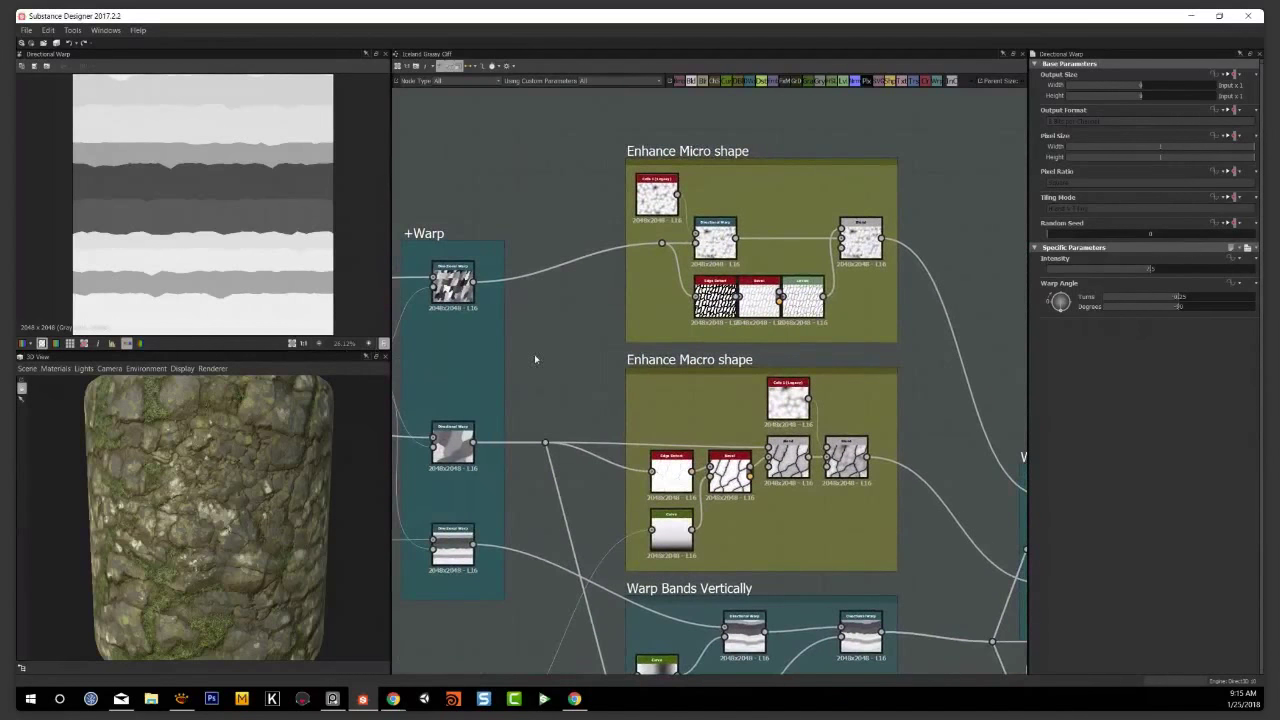
pyautogui.doubleClick(452, 282)
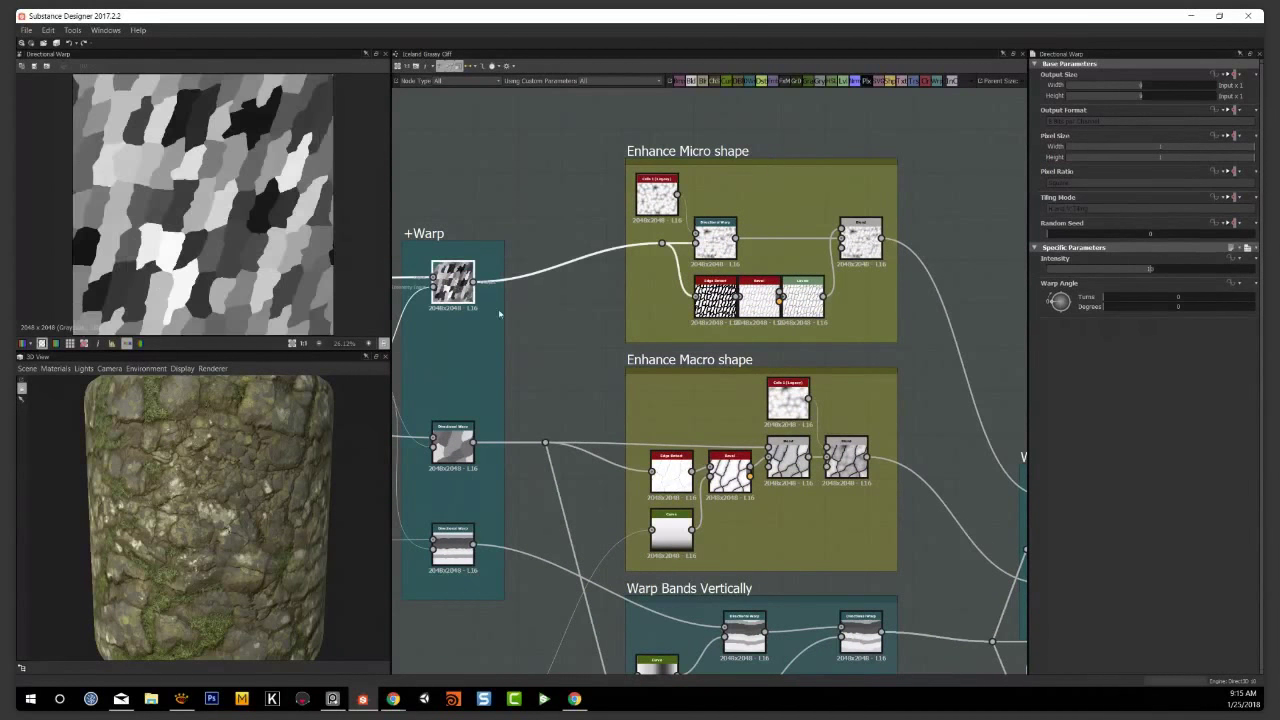
# Add a Normal node in the empty area above the +Warp group and raise its intensity
pyautogui.moveTo(494, 167); pyautogui.dragTo(520, 195, button='middle')
pyautogui.rightClick(520, 195)
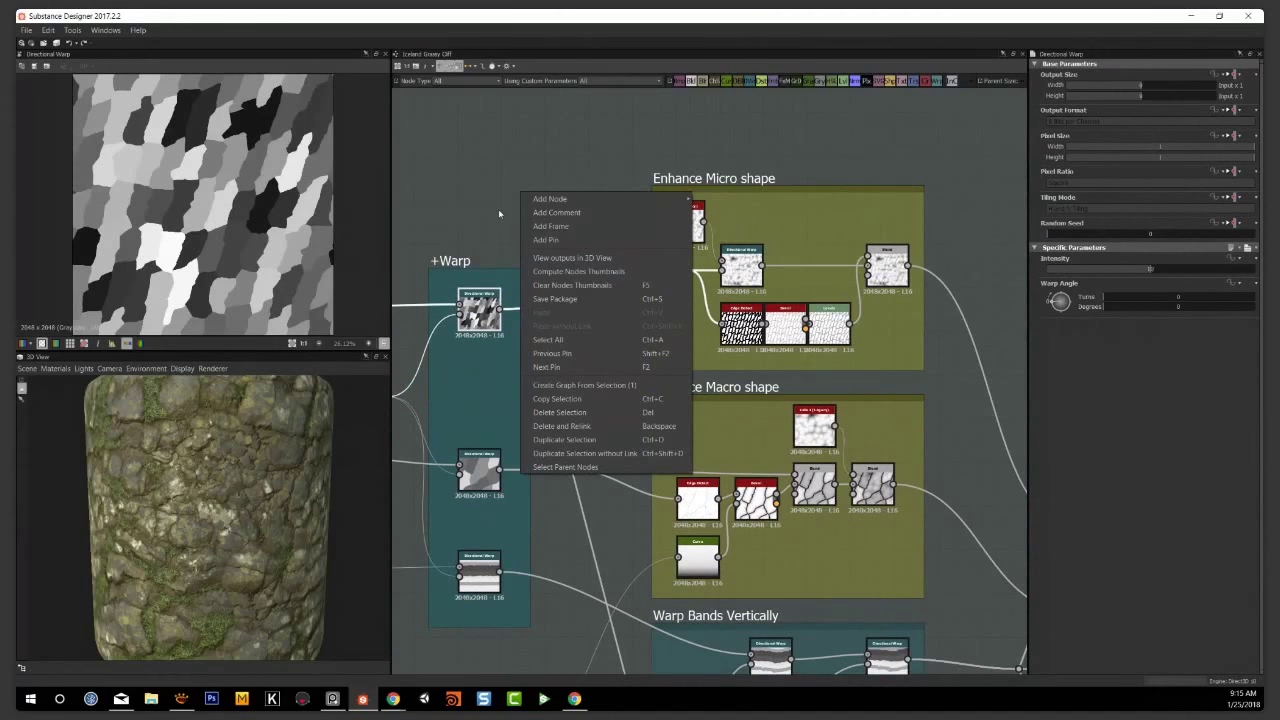
pyautogui.click(506, 135)
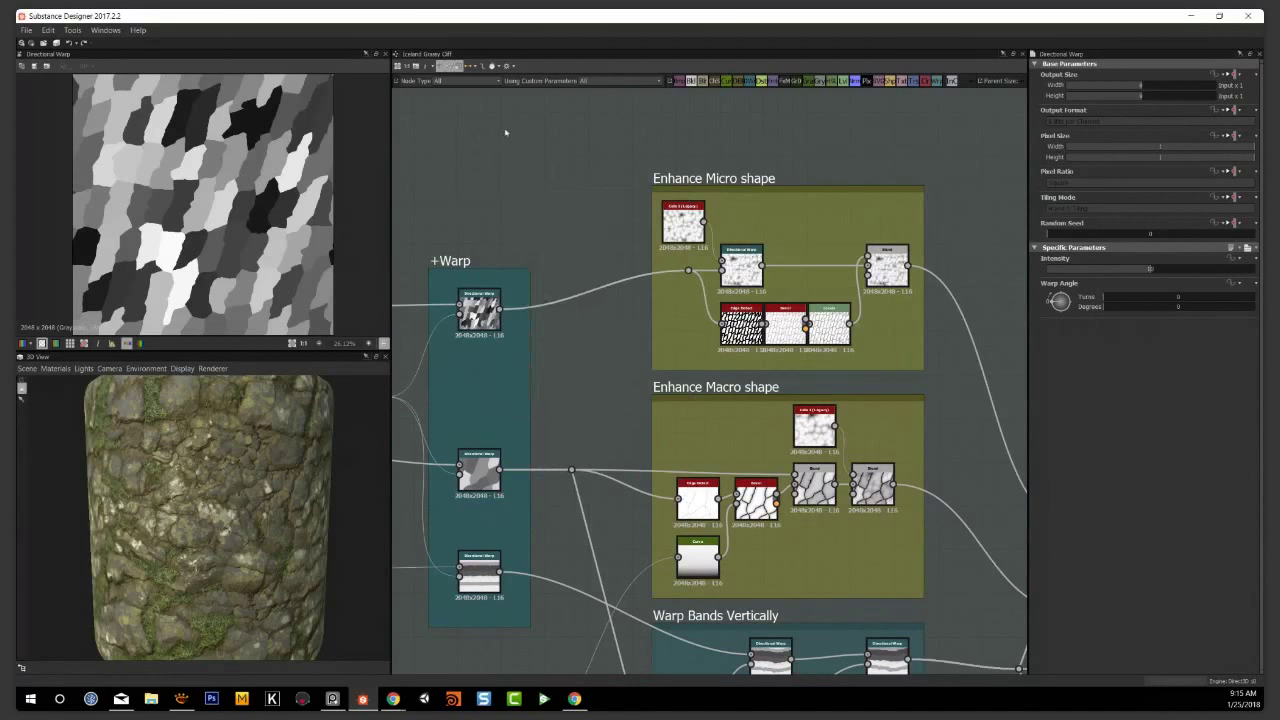
pyautogui.press('space')
pyautogui.write('nor')
pyautogui.press('Return')
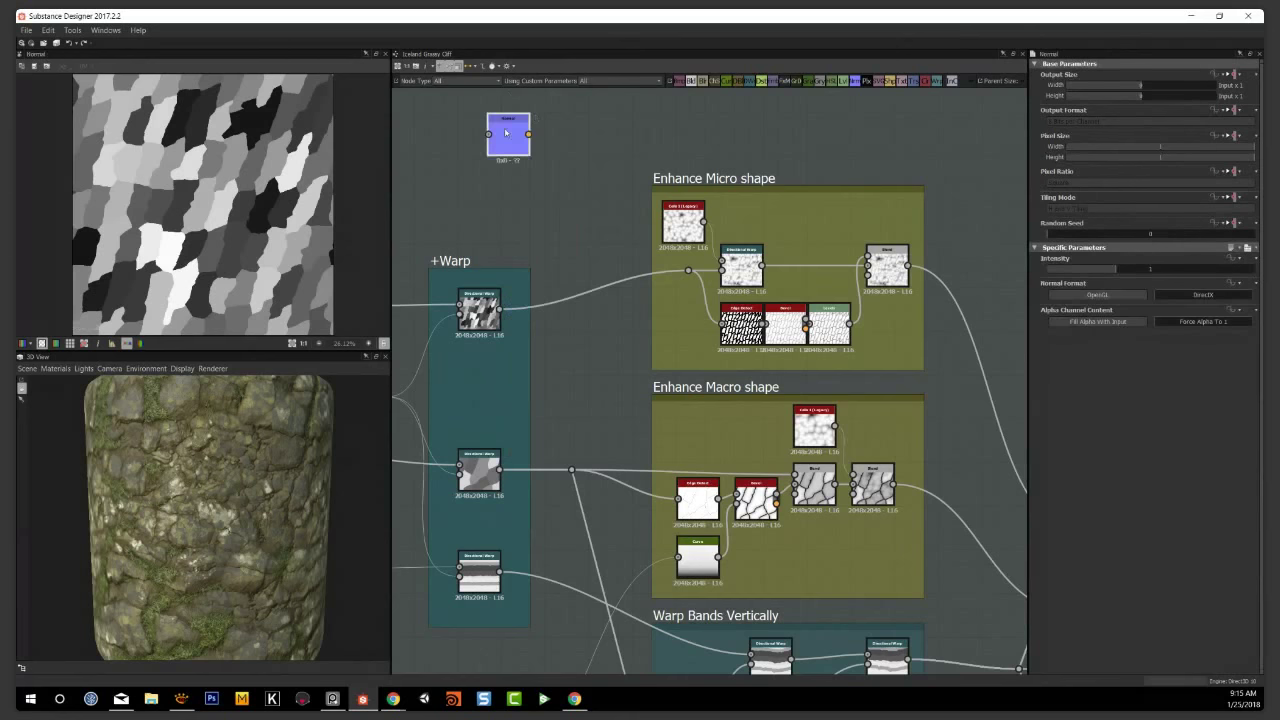
pyautogui.click(1155, 271)
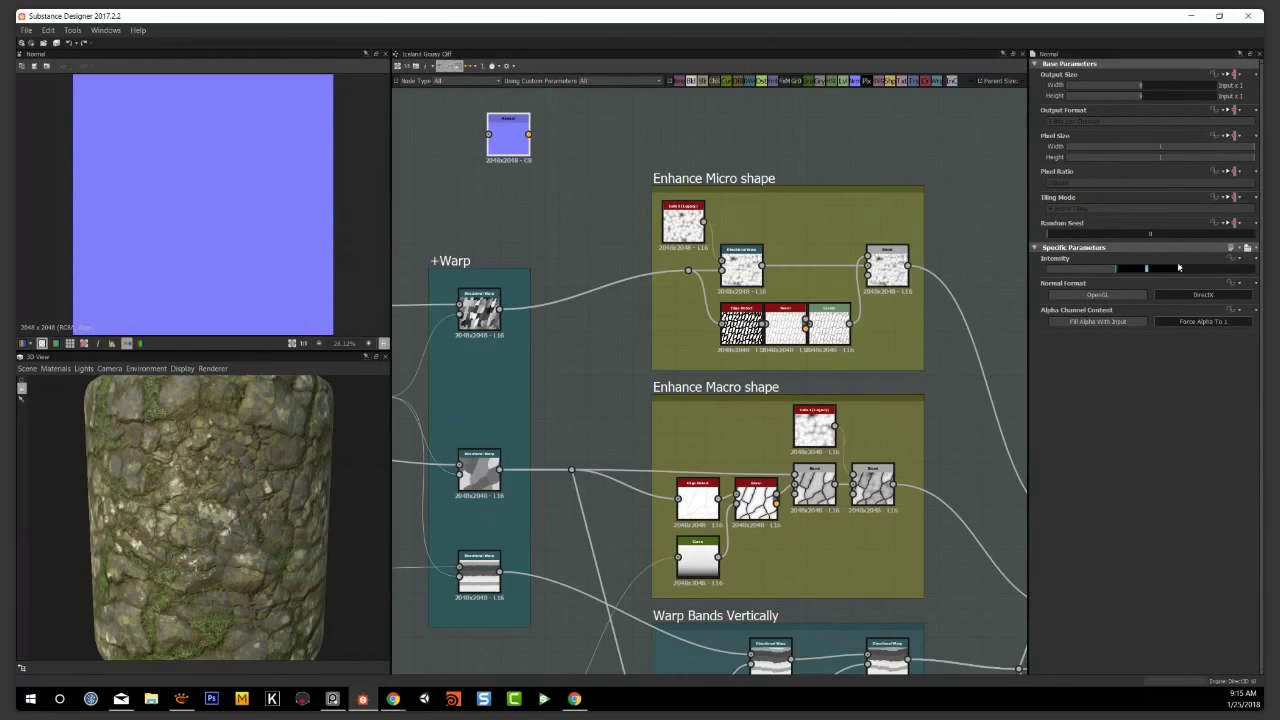
pyautogui.press('Return')
# Connect the micro shapes' Directional Warp from +Warp to the Normal node and inspect the resulting normal map
pyautogui.moveTo(508, 135); pyautogui.dragTo(552, 207)
pyautogui.scroll(2, 502, 293)
pyautogui.scroll(1, 502, 293)
pyautogui.moveTo(496, 326); pyautogui.dragTo(631, 180)
pyautogui.scroll(2, 218, 256)
pyautogui.scroll(3, 218, 256)
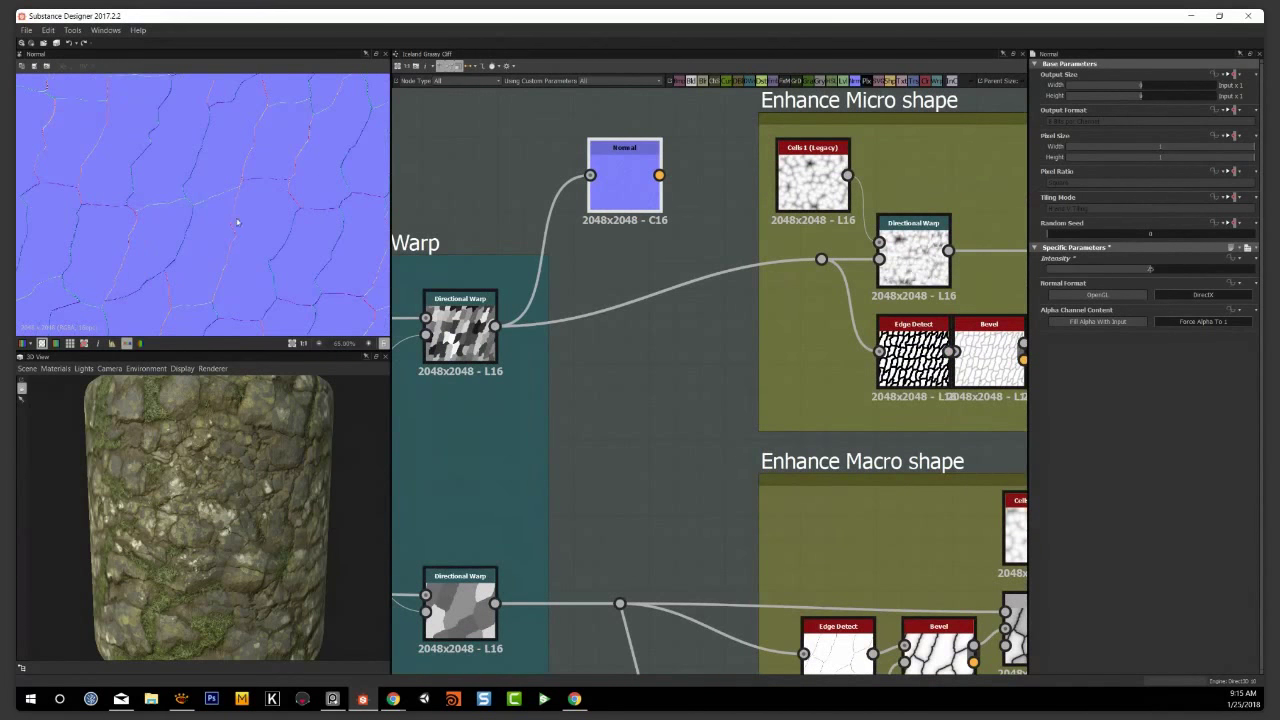
pyautogui.scroll(-2, 250, 227)
pyautogui.scroll(-3, 629, 257)
# Move the Normal node beside Enhance Micro shape and preview that group's Cells 1 noise and Directional Warp
pyautogui.moveTo(518, 278); pyautogui.dragTo(886, 197)
pyautogui.scroll(3, 894, 297)
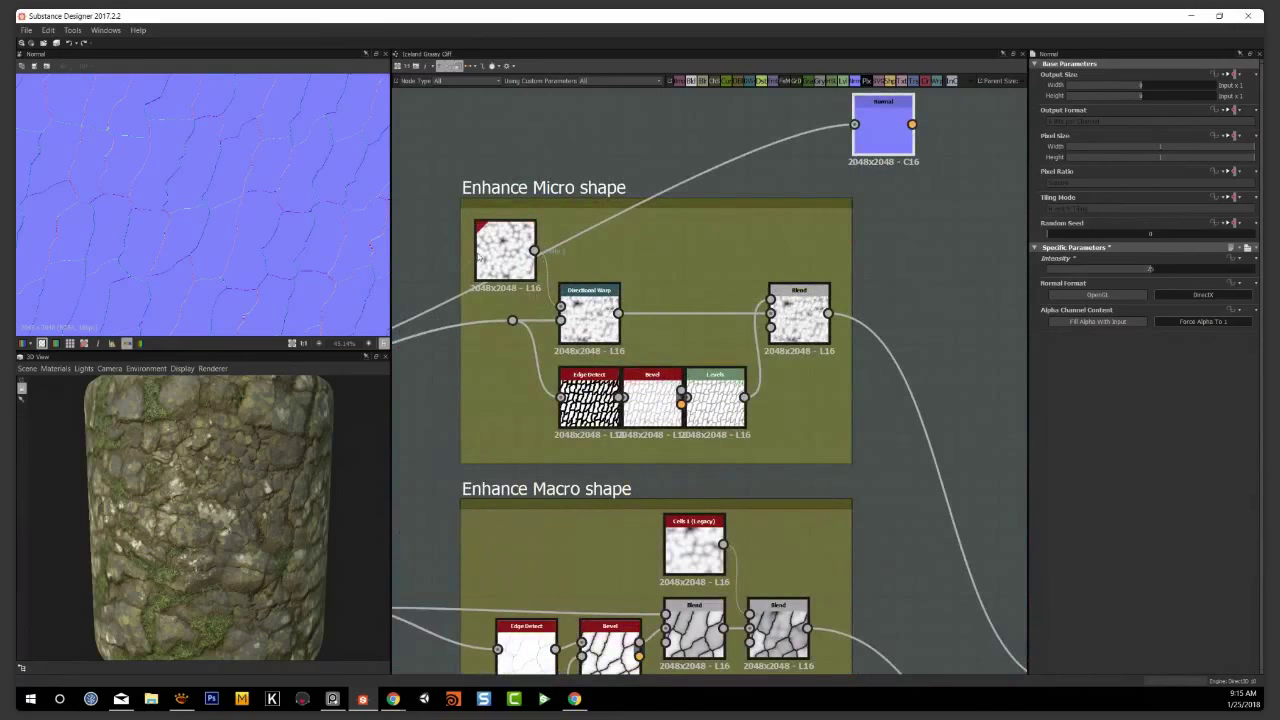
pyautogui.doubleClick(503, 256)
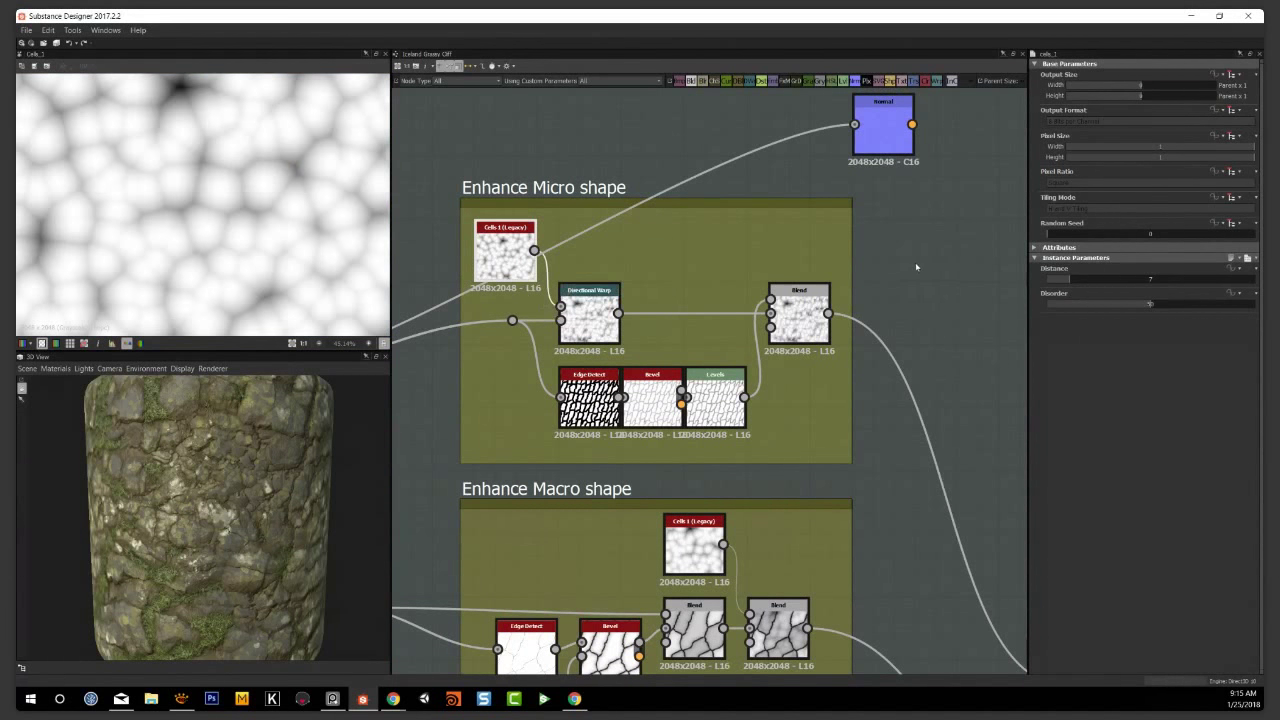
pyautogui.doubleClick(589, 315)
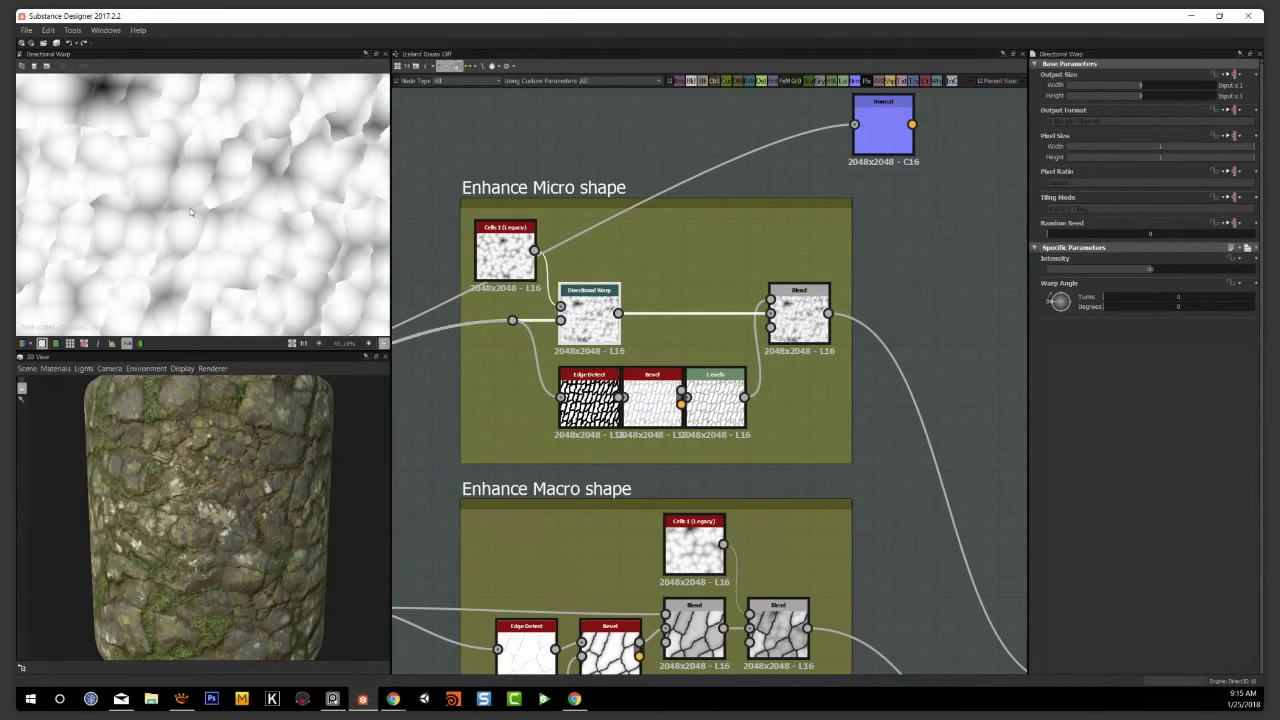
pyautogui.scroll(-2, 196, 213)
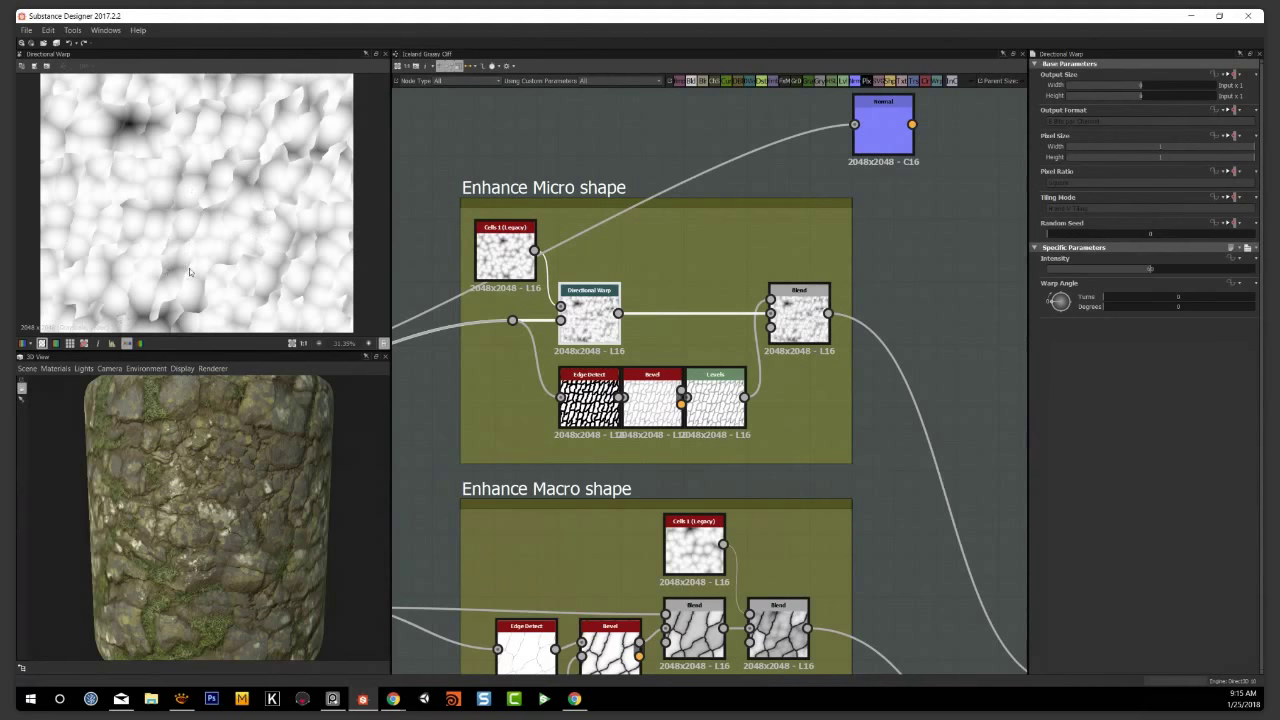
pyautogui.scroll(-4, 620, 300)
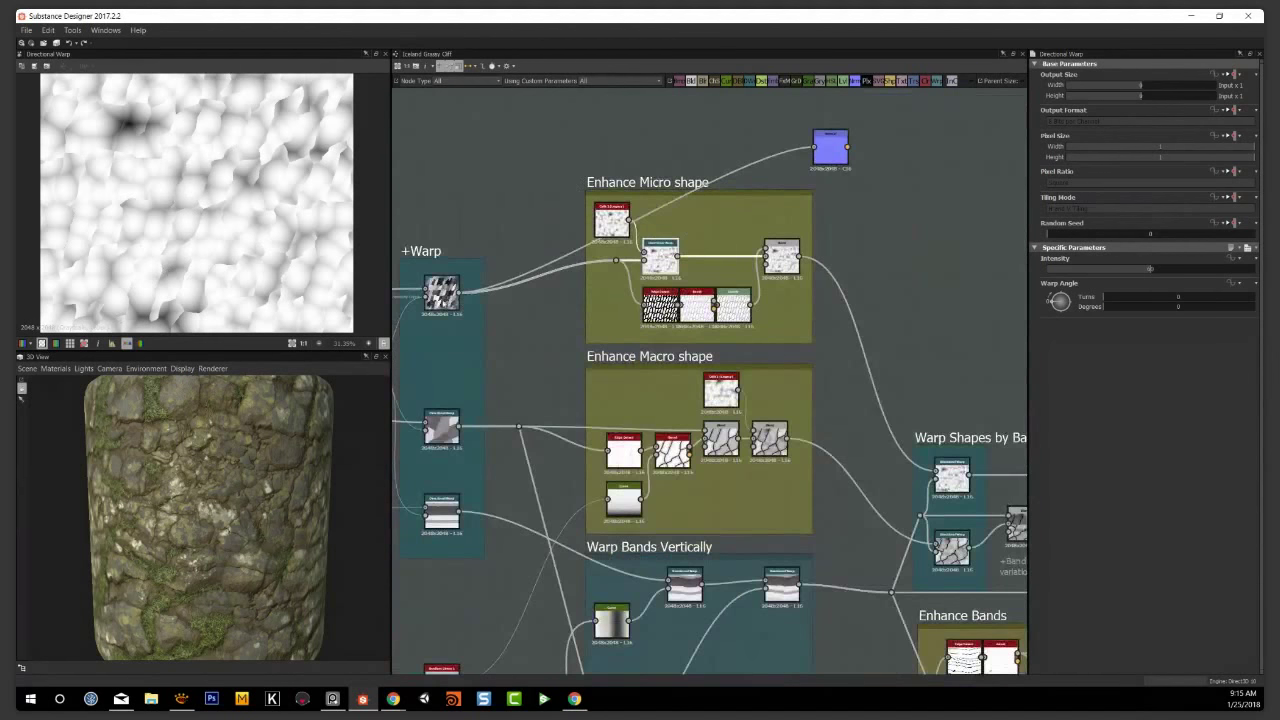
# Preview the Edge Detect and Bevel nodes in the Enhance Micro shape group
pyautogui.scroll(3, 466, 229)
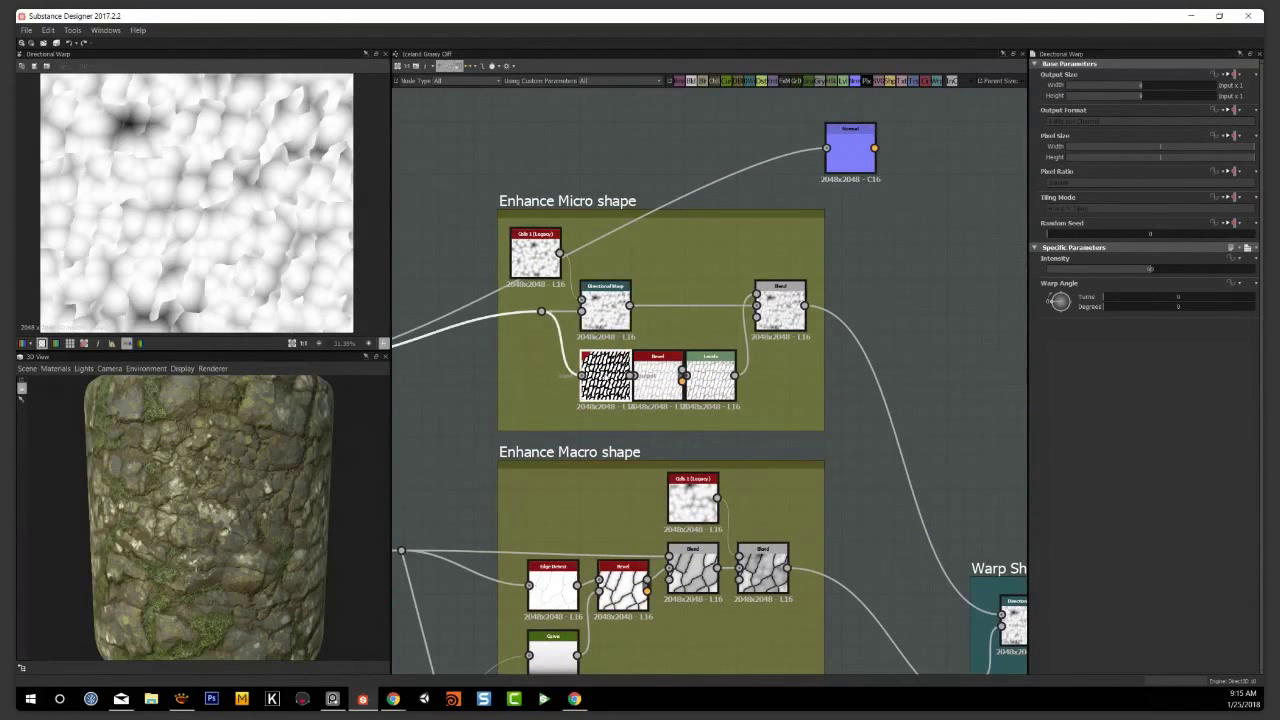
pyautogui.doubleClick(605, 377)
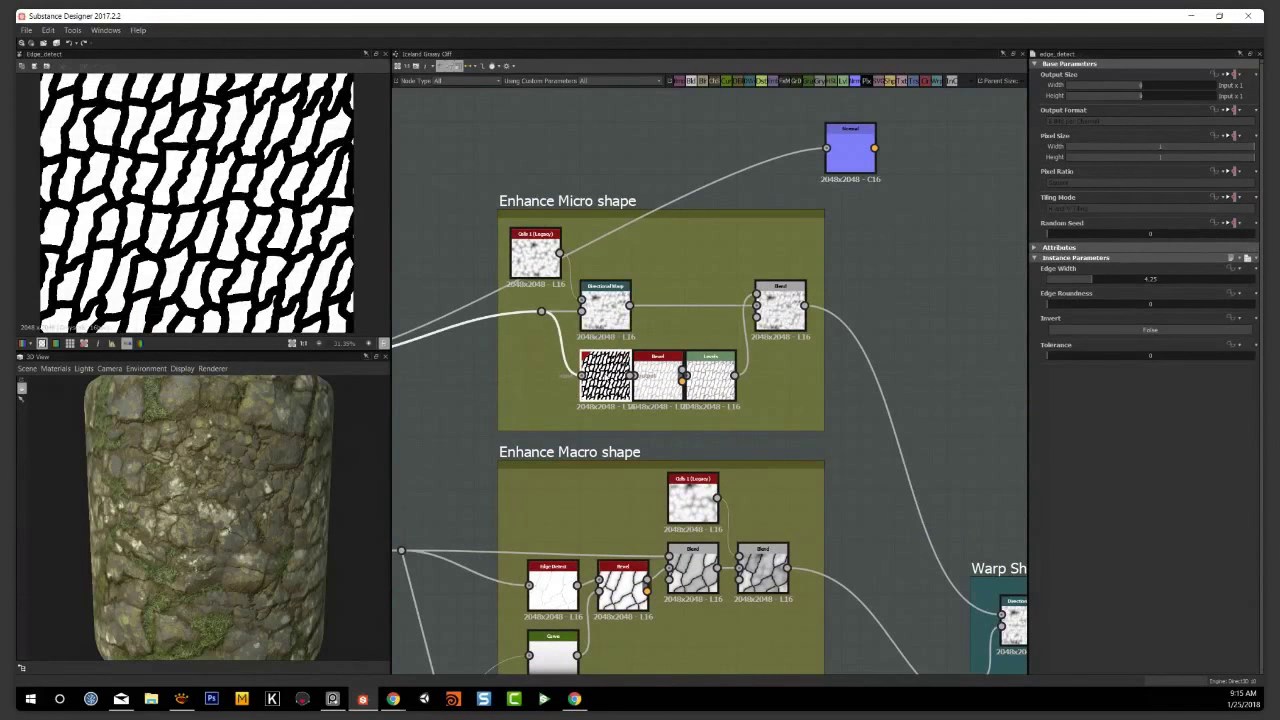
pyautogui.doubleClick(652, 390)
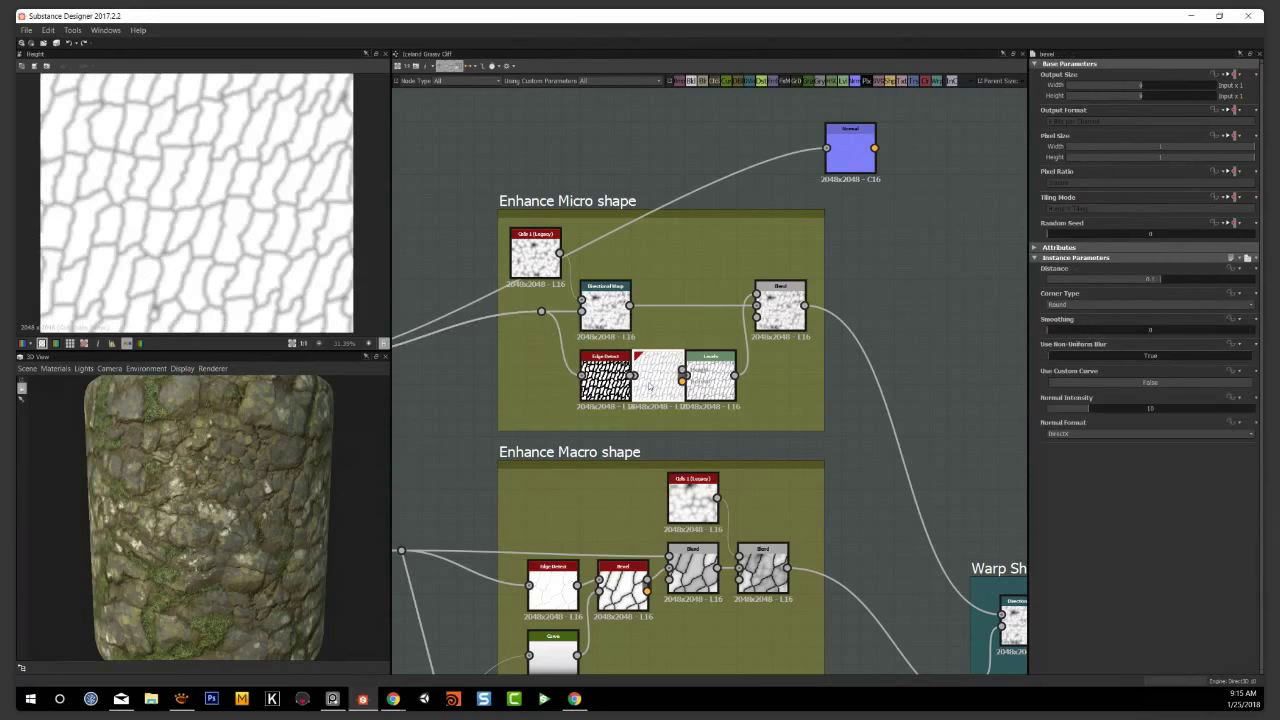
# Connect the Bevel output of Enhance Micro shape to the Normal node and view its normal map
pyautogui.scroll(4, 208, 201)
pyautogui.moveTo(682, 380); pyautogui.dragTo(845, 157)
pyautogui.doubleClick(845, 157)
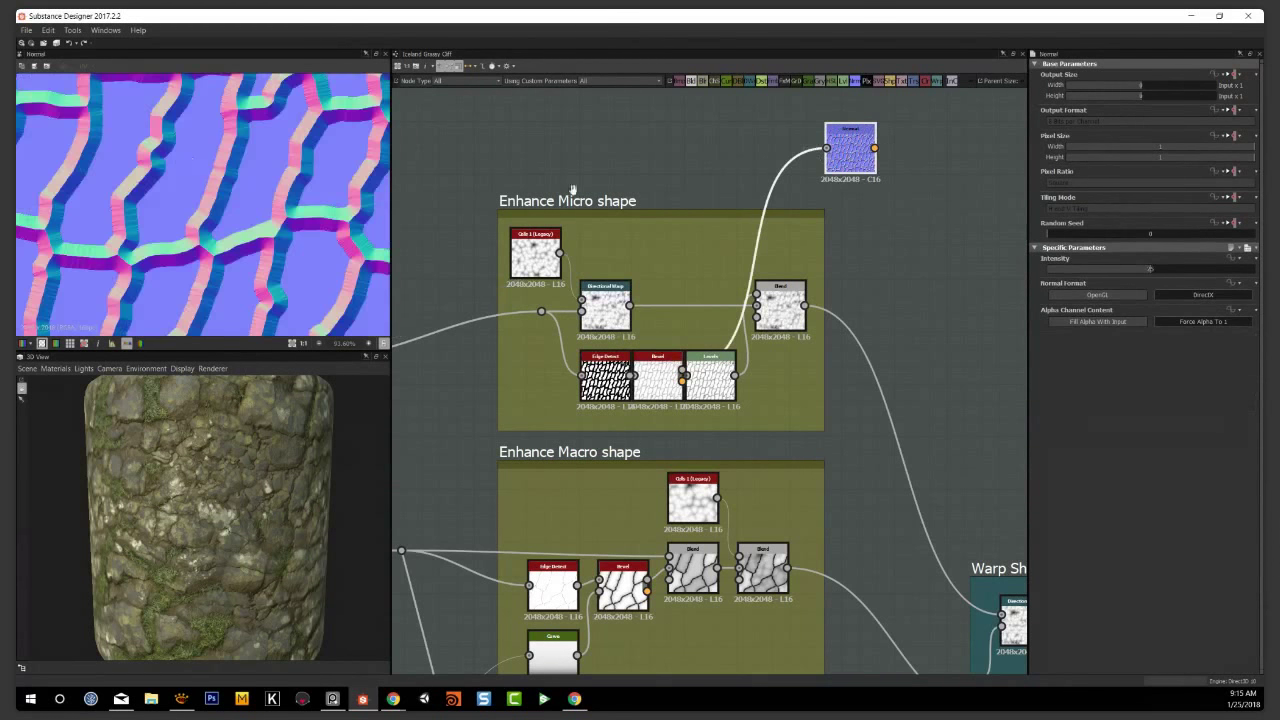
pyautogui.moveTo(820, 234); pyautogui.dragTo(740, 231, button='middle')
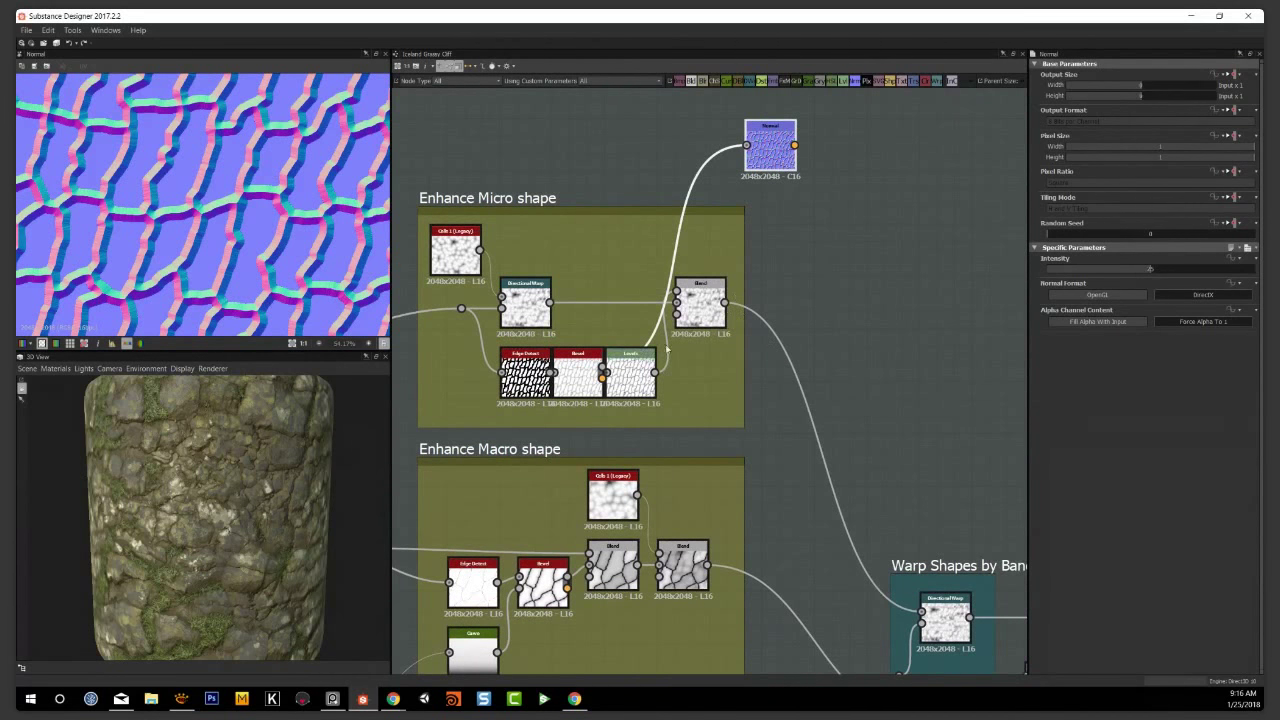
# Connect the final Blend of Enhance Micro shape to the Normal node and inspect the combined normals
pyautogui.moveTo(726, 300); pyautogui.dragTo(821, 200)
pyautogui.scroll(-3, 213, 173)
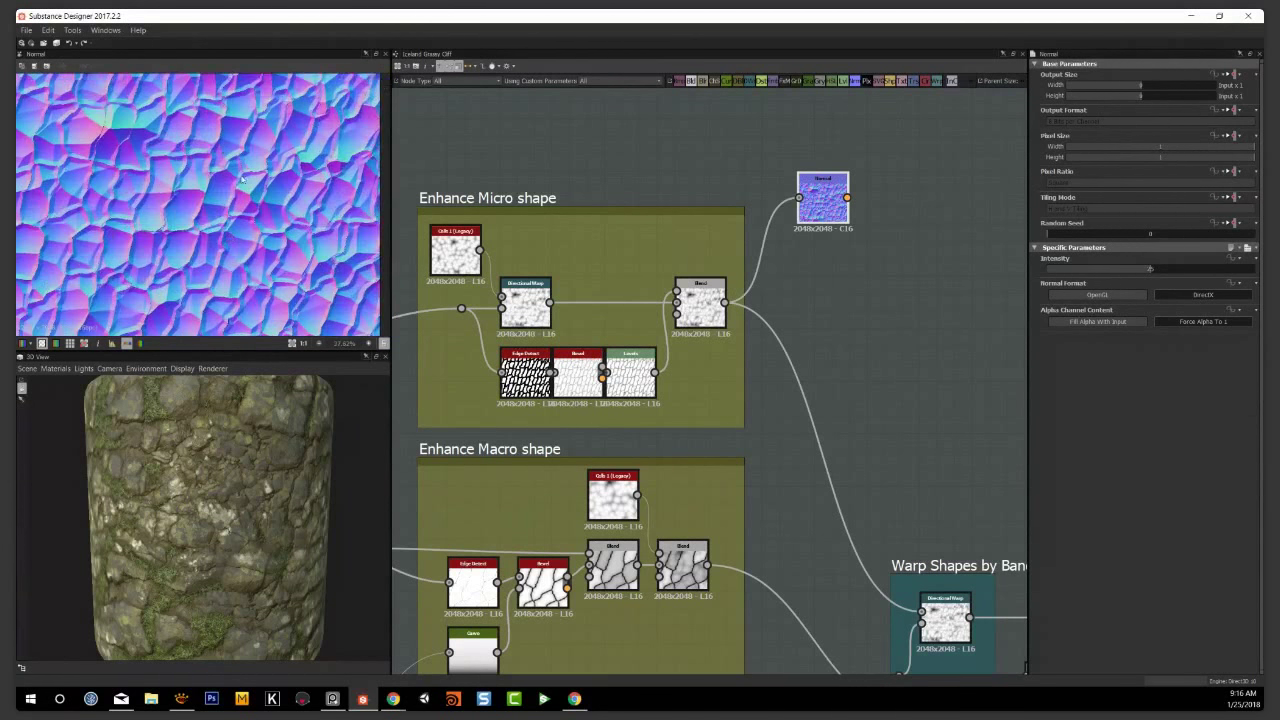
pyautogui.scroll(-4, 808, 236)
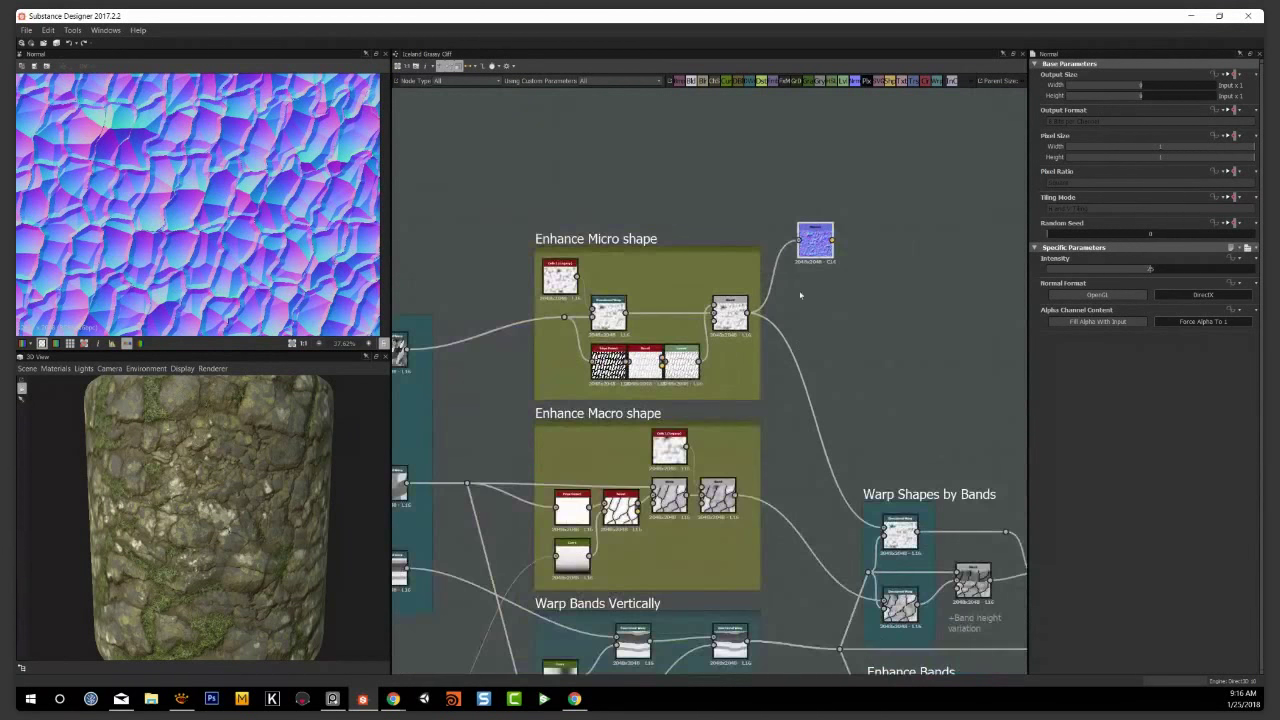
# Move the Normal node beside Enhance Macro shape and connect that group's final Blend to it
pyautogui.moveTo(827, 186); pyautogui.dragTo(895, 356)
pyautogui.scroll(2, 809, 384)
pyautogui.moveTo(825, 414); pyautogui.dragTo(786, 331, button='middle')
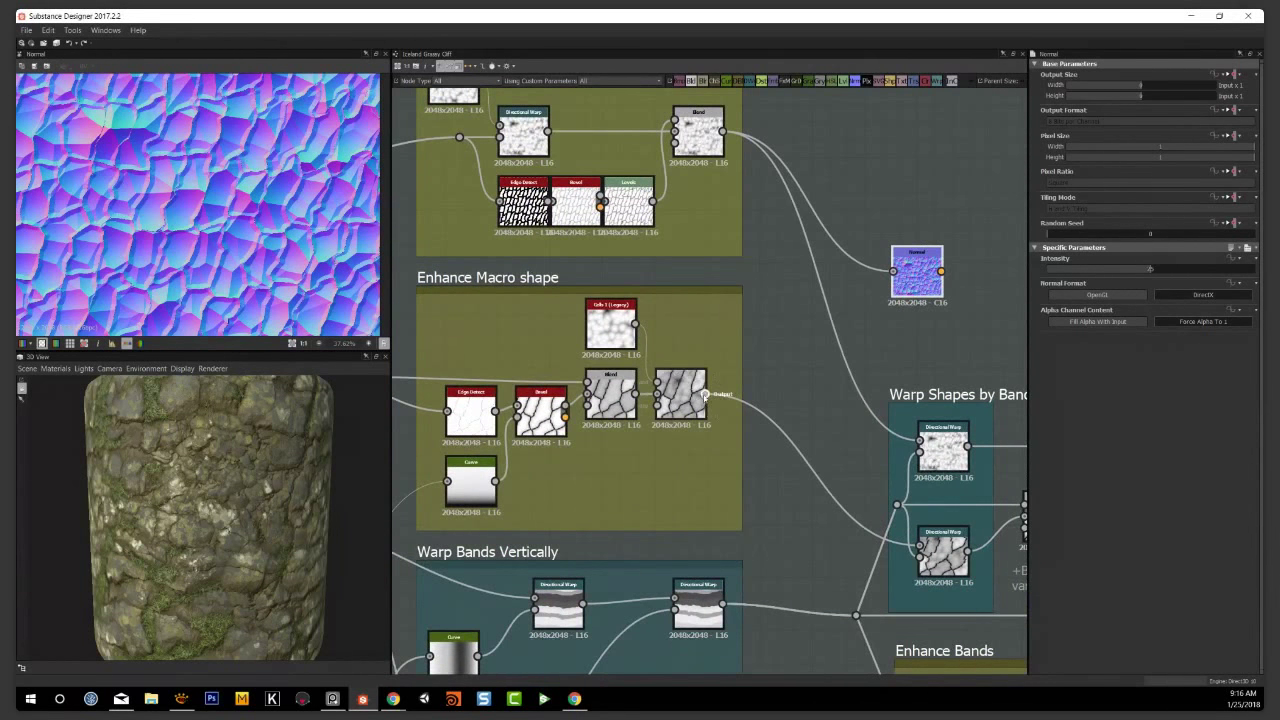
pyautogui.moveTo(705, 394); pyautogui.dragTo(856, 341)
pyautogui.scroll(-2, 288, 224)
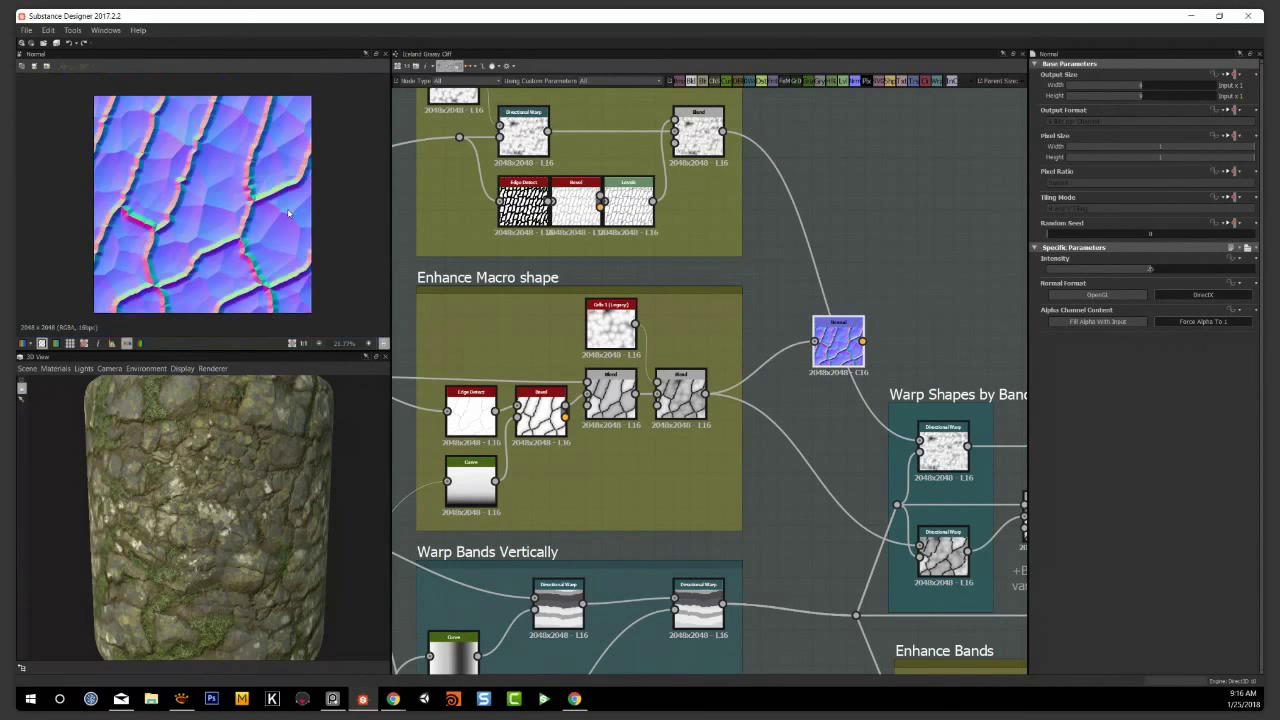
# Review the Warp Bands Vertically output and move the Normal node beside the Enhance Bands group
pyautogui.moveTo(845, 406); pyautogui.dragTo(762, 276, button='middle')
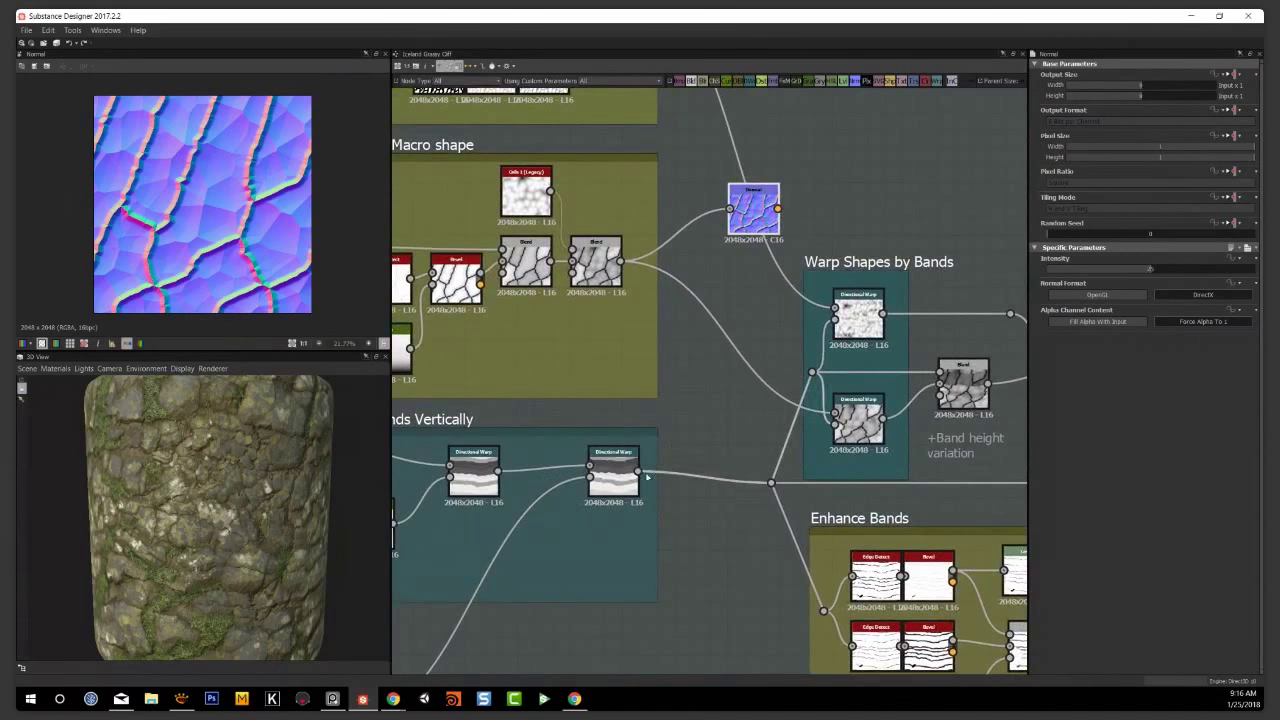
pyautogui.moveTo(666, 455); pyautogui.dragTo(565, 430, button='middle')
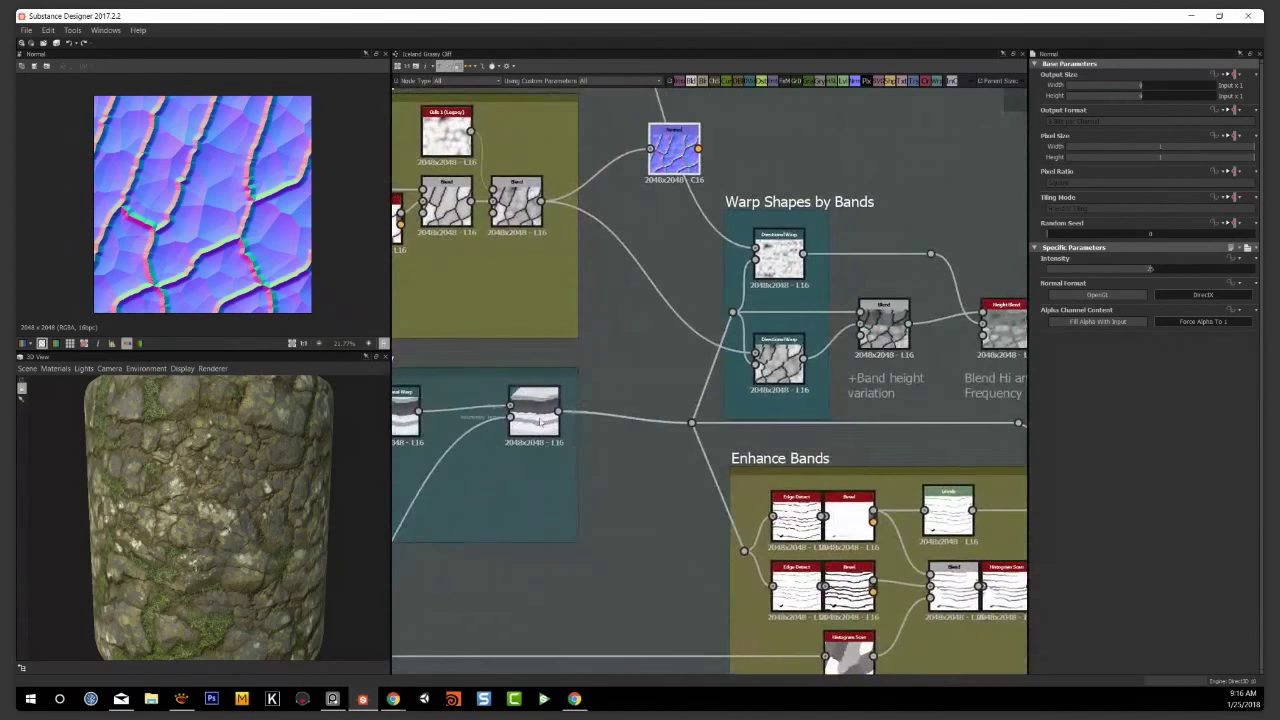
pyautogui.scroll(-2, 666, 403)
pyautogui.moveTo(706, 480); pyautogui.dragTo(602, 415, button='middle')
pyautogui.moveTo(565, 150); pyautogui.dragTo(903, 464)
pyautogui.scroll(4, 880, 475)
pyautogui.moveTo(885, 476); pyautogui.dragTo(879, 491, button='middle')
pyautogui.moveTo(990, 491); pyautogui.dragTo(915, 416)
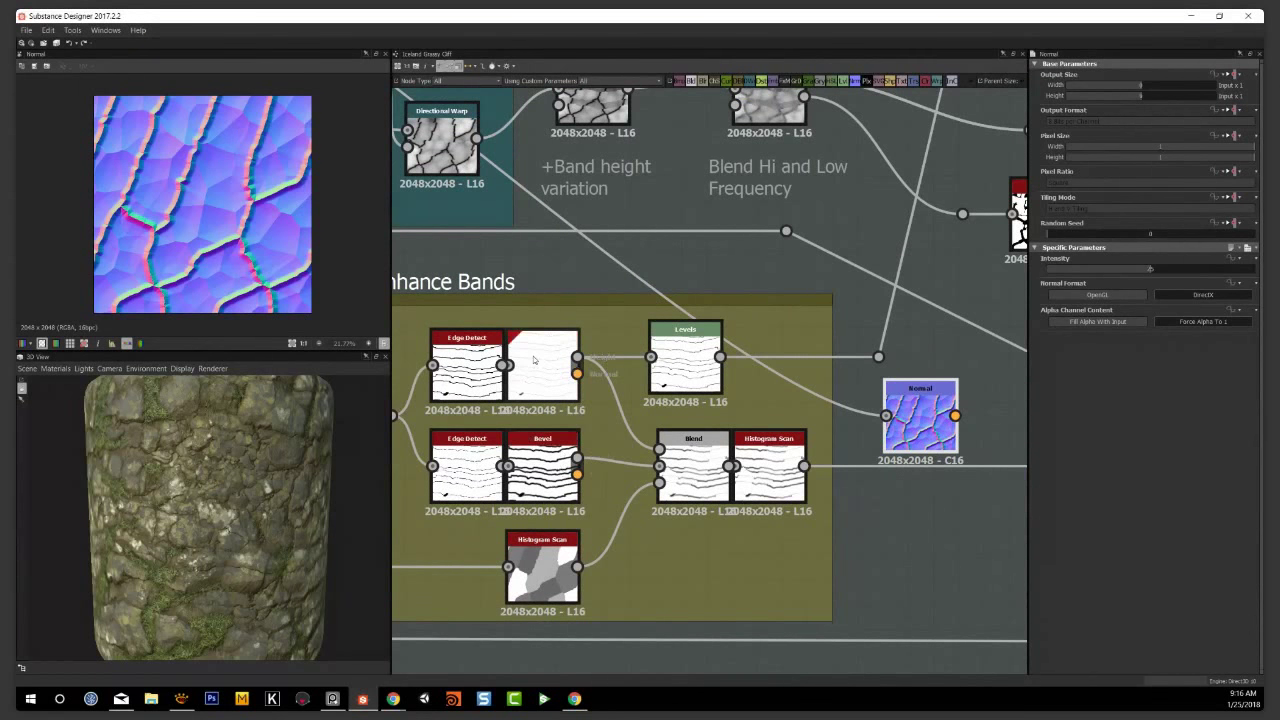
# Preview the Bevel and final Histogram Scan nodes in Enhance Bands and display the Histogram Scan through the Normal node
pyautogui.doubleClick(533, 359)
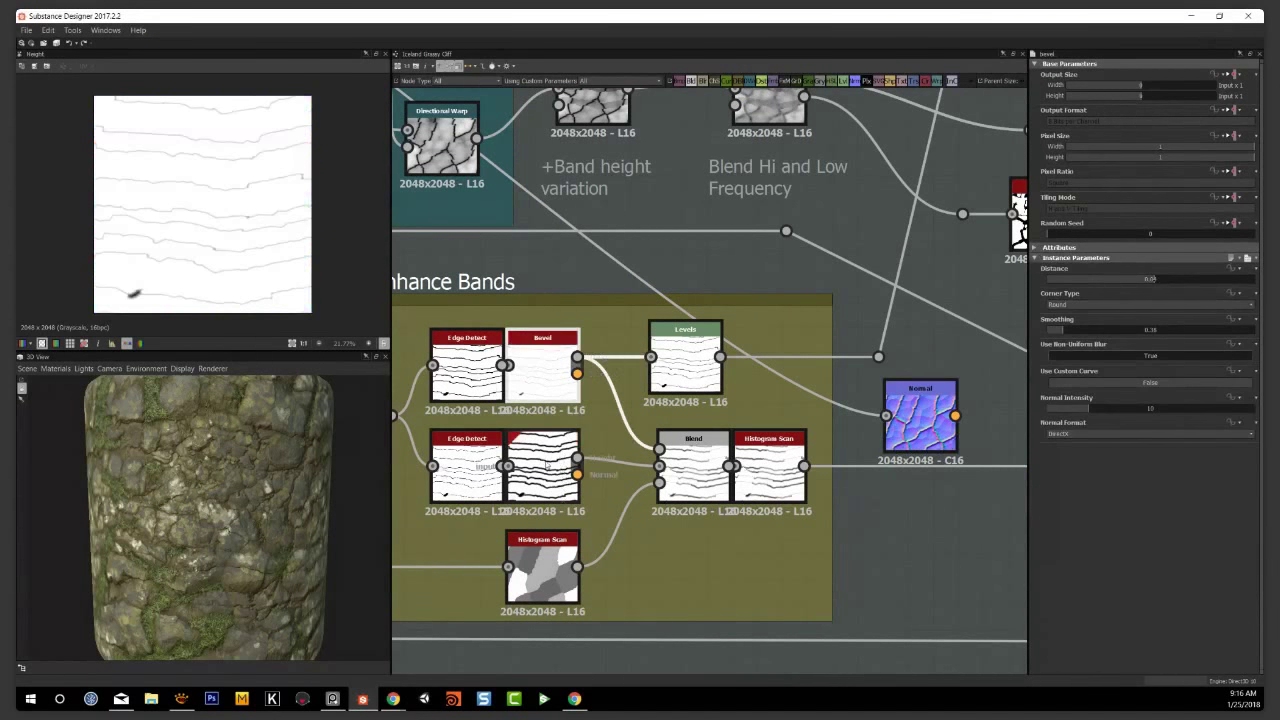
pyautogui.doubleClick(560, 475)
pyautogui.doubleClick(770, 470)
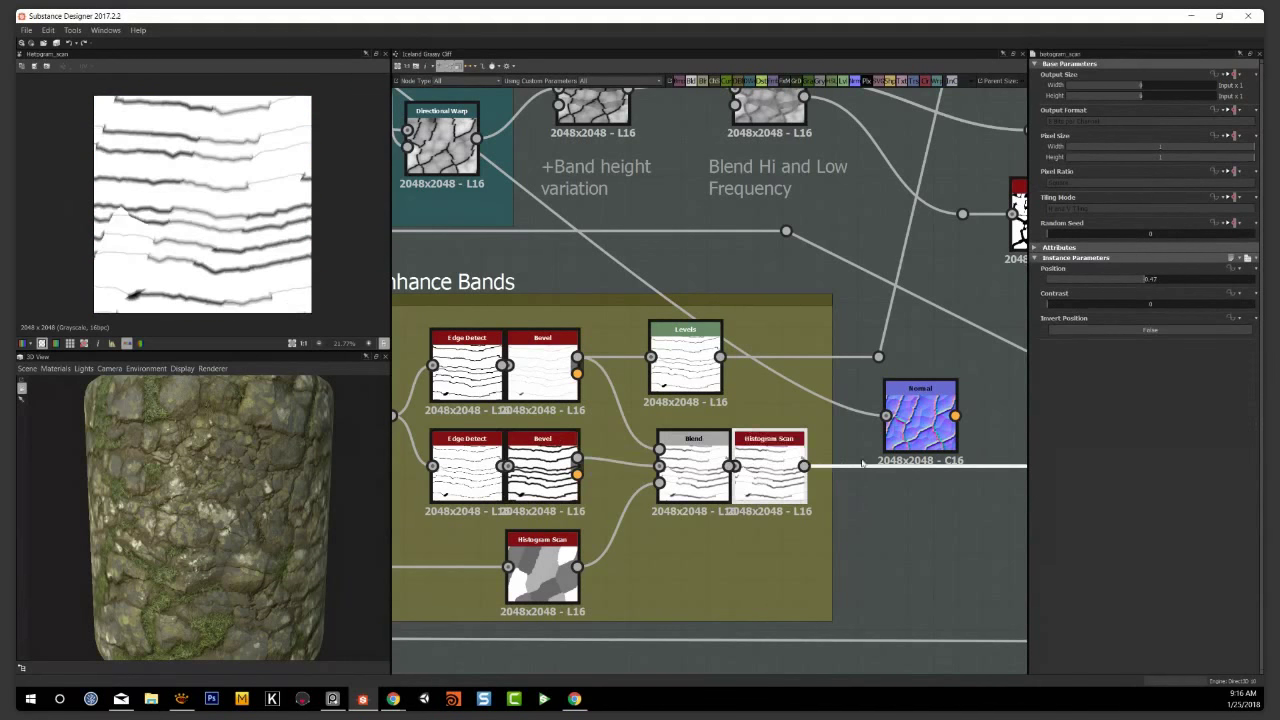
pyautogui.moveTo(805, 466); pyautogui.dragTo(886, 415)
pyautogui.doubleClick(920, 420)
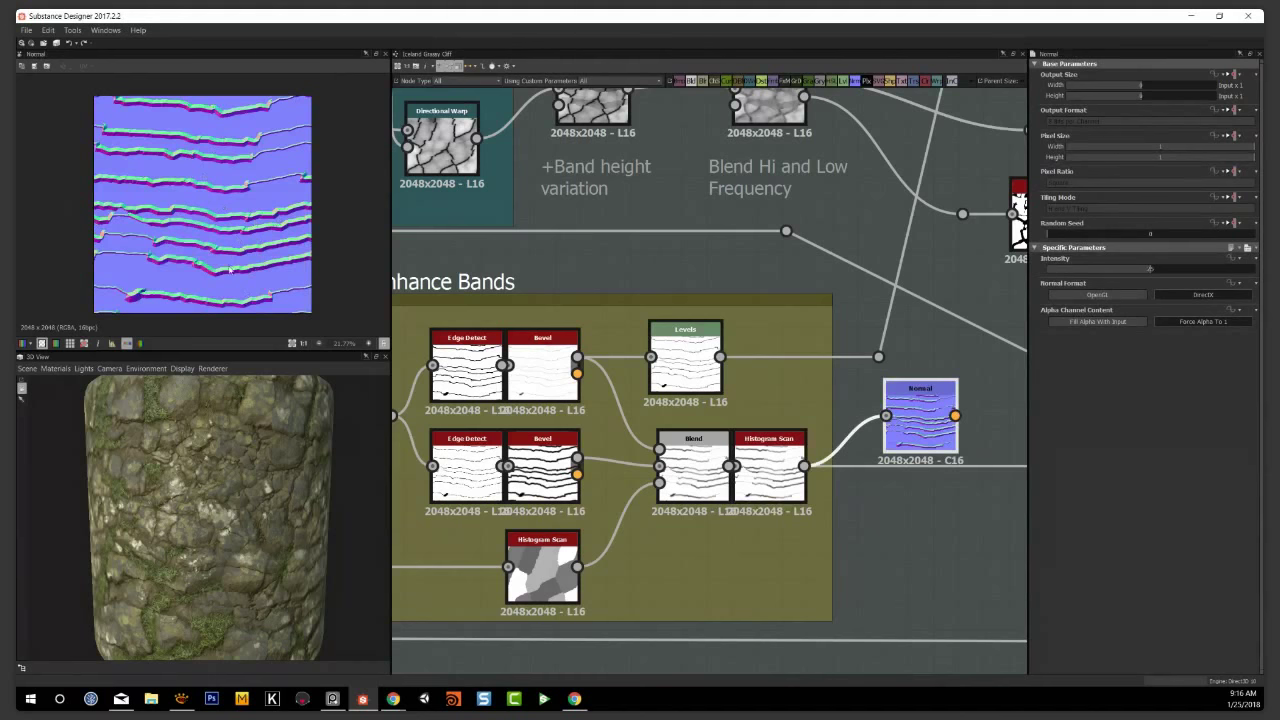
# Move the Normal node near Warp Shapes by Bands, connect the micro shapes' Directional Warp to it, and inspect the normals closely
pyautogui.scroll(-3, 657, 241)
pyautogui.moveTo(657, 241); pyautogui.dragTo(681, 383, button='middle')
pyautogui.moveTo(863, 511); pyautogui.dragTo(923, 523, button='middle')
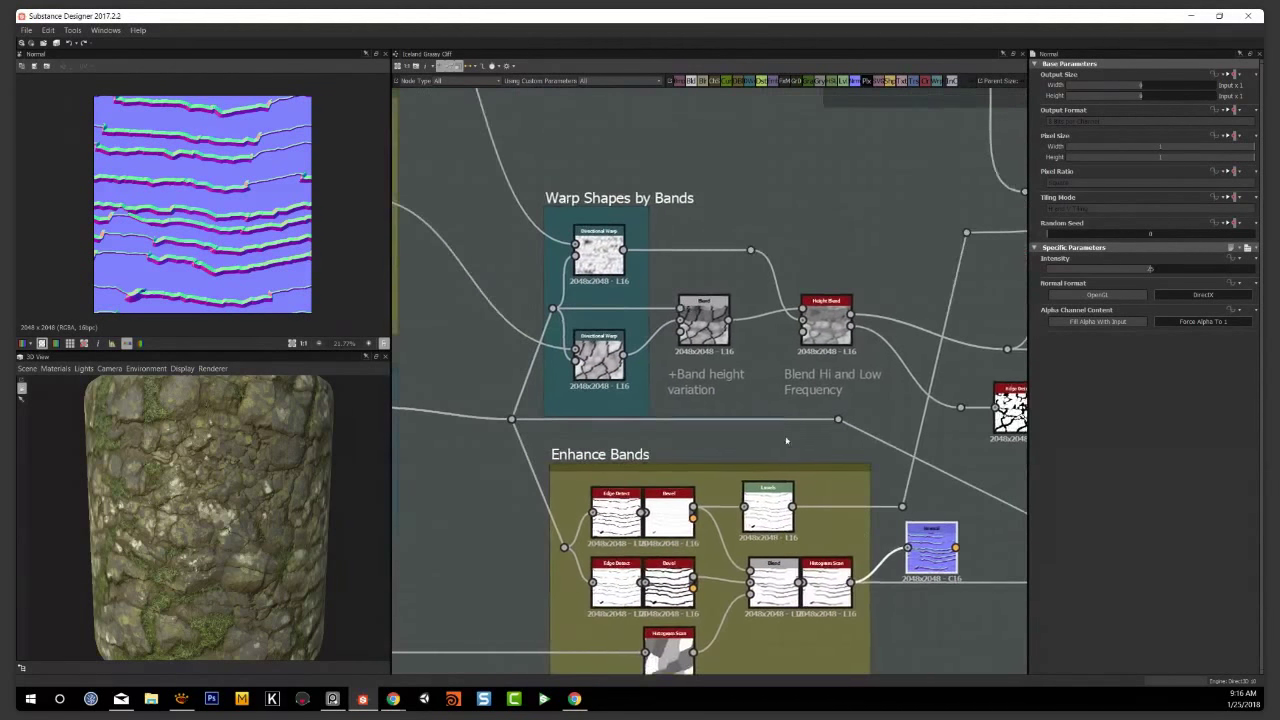
pyautogui.moveTo(923, 523); pyautogui.dragTo(768, 230)
pyautogui.moveTo(687, 236); pyautogui.dragTo(824, 335, button='middle')
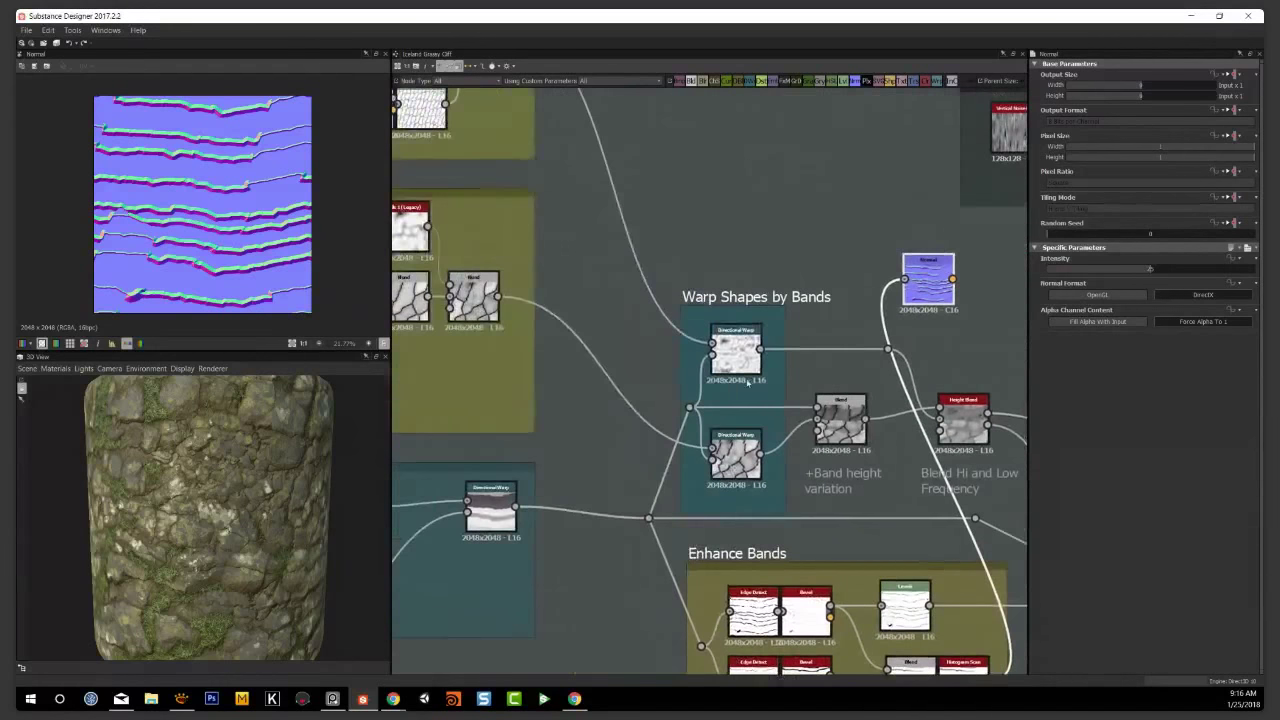
pyautogui.moveTo(762, 348); pyautogui.dragTo(918, 285)
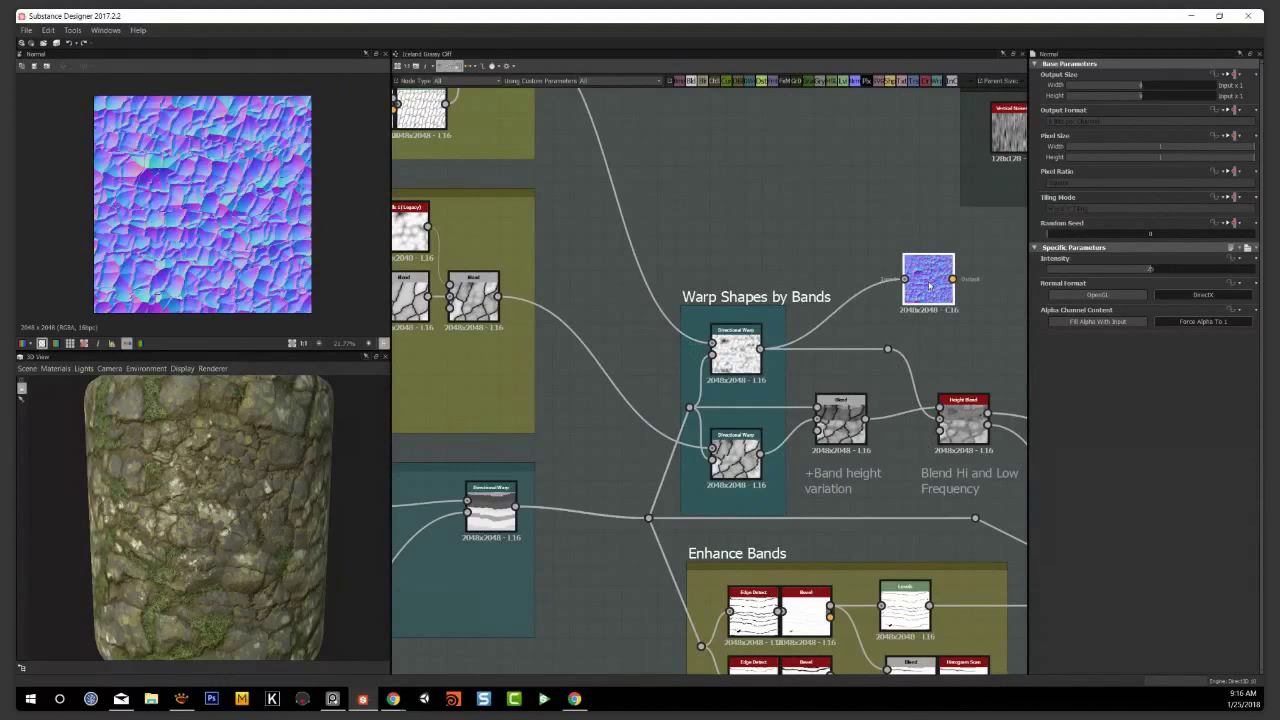
pyautogui.scroll(5, 284, 221)
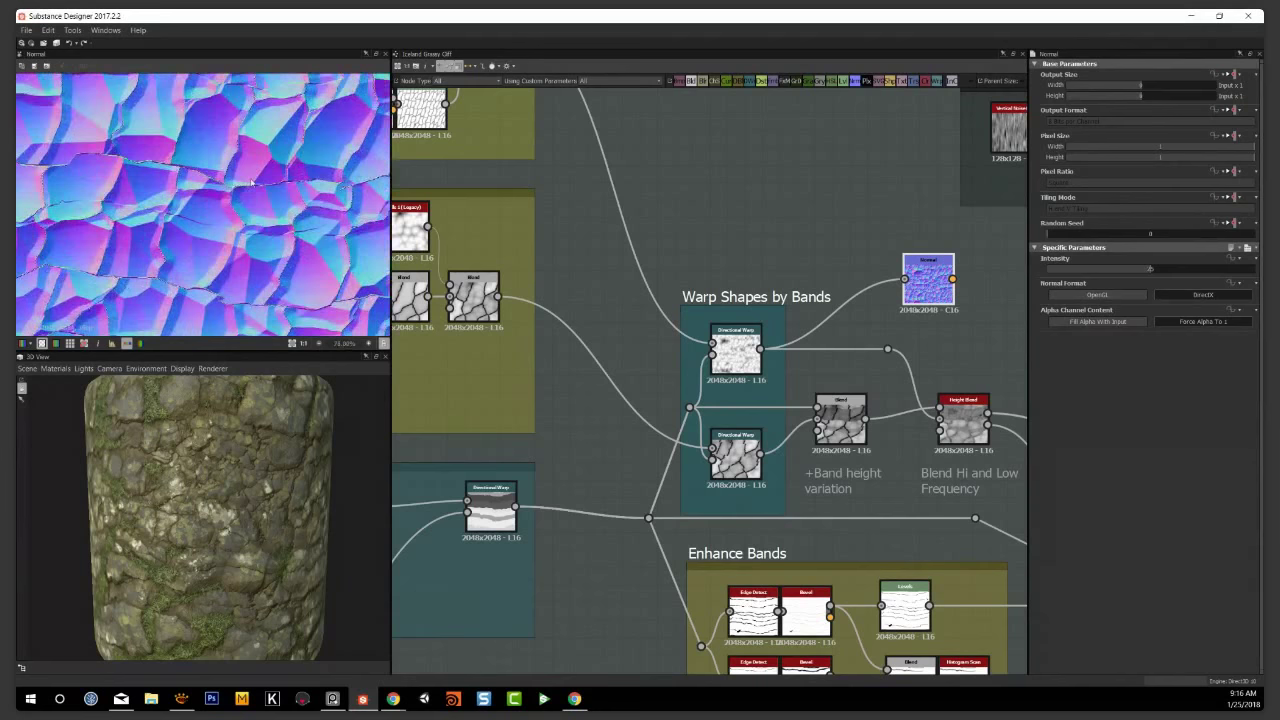
pyautogui.moveTo(753, 273); pyautogui.dragTo(684, 264, button='middle')
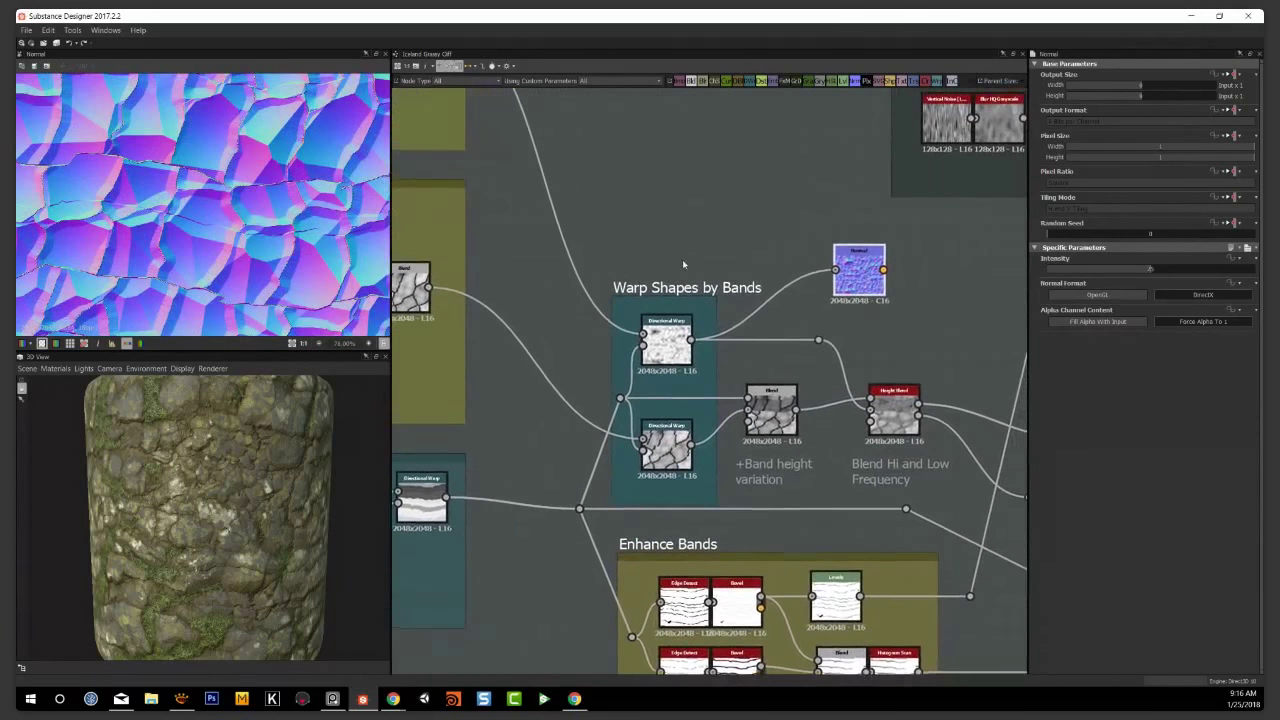
pyautogui.scroll(1, 214, 234)
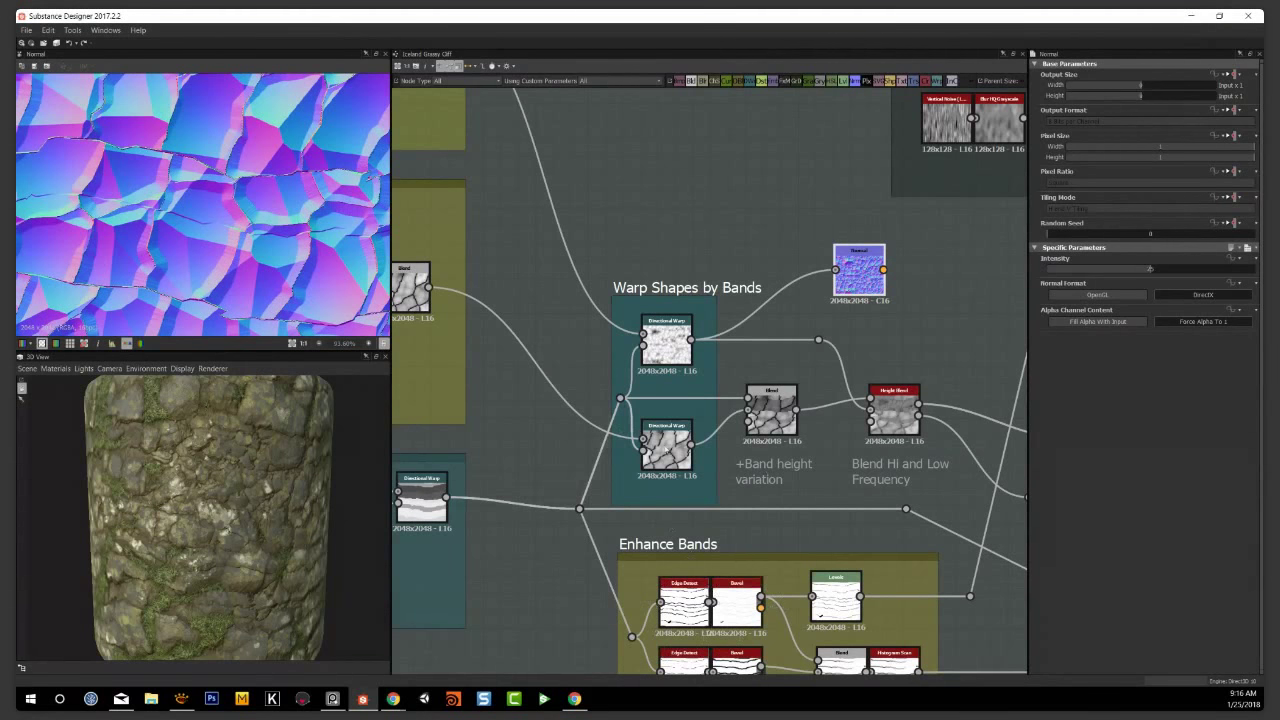
pyautogui.moveTo(629, 598); pyautogui.dragTo(583, 532, button='middle')
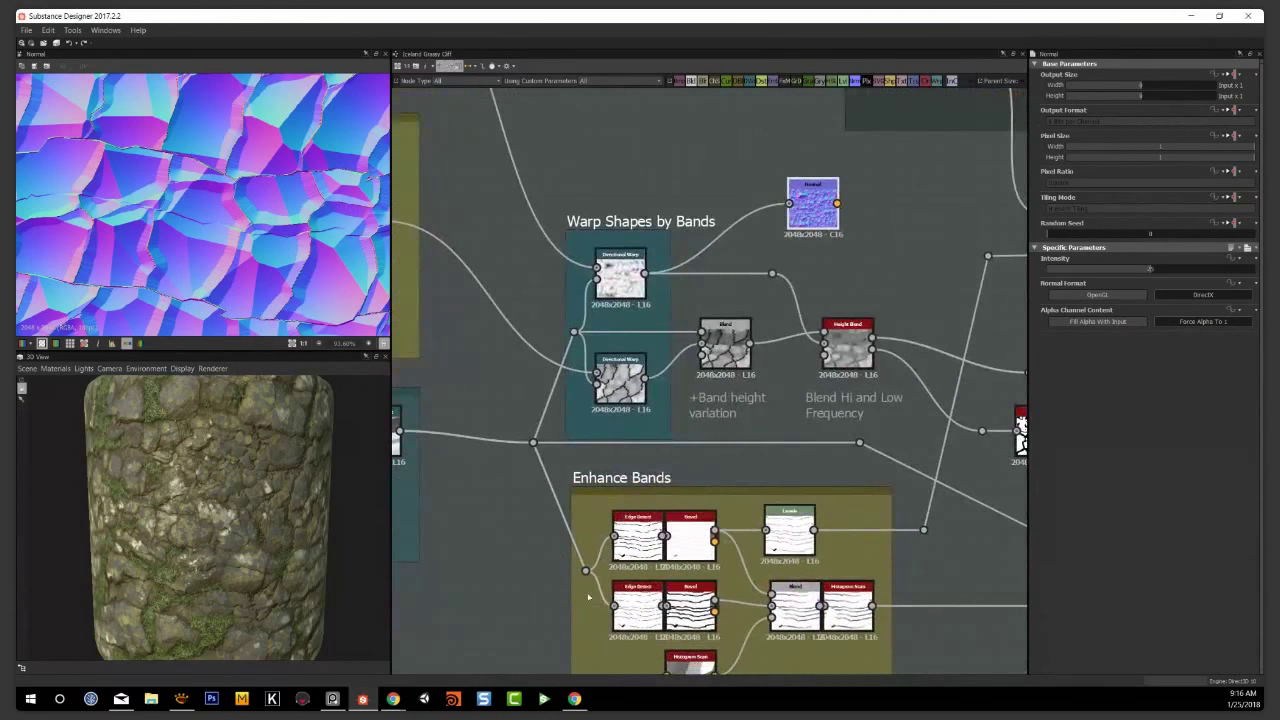
# Preview the lower Directional Warp in Warp Shapes by Bands and compare it with the macro shape Blend feeding it
pyautogui.moveTo(488, 462); pyautogui.dragTo(426, 484, button='middle')
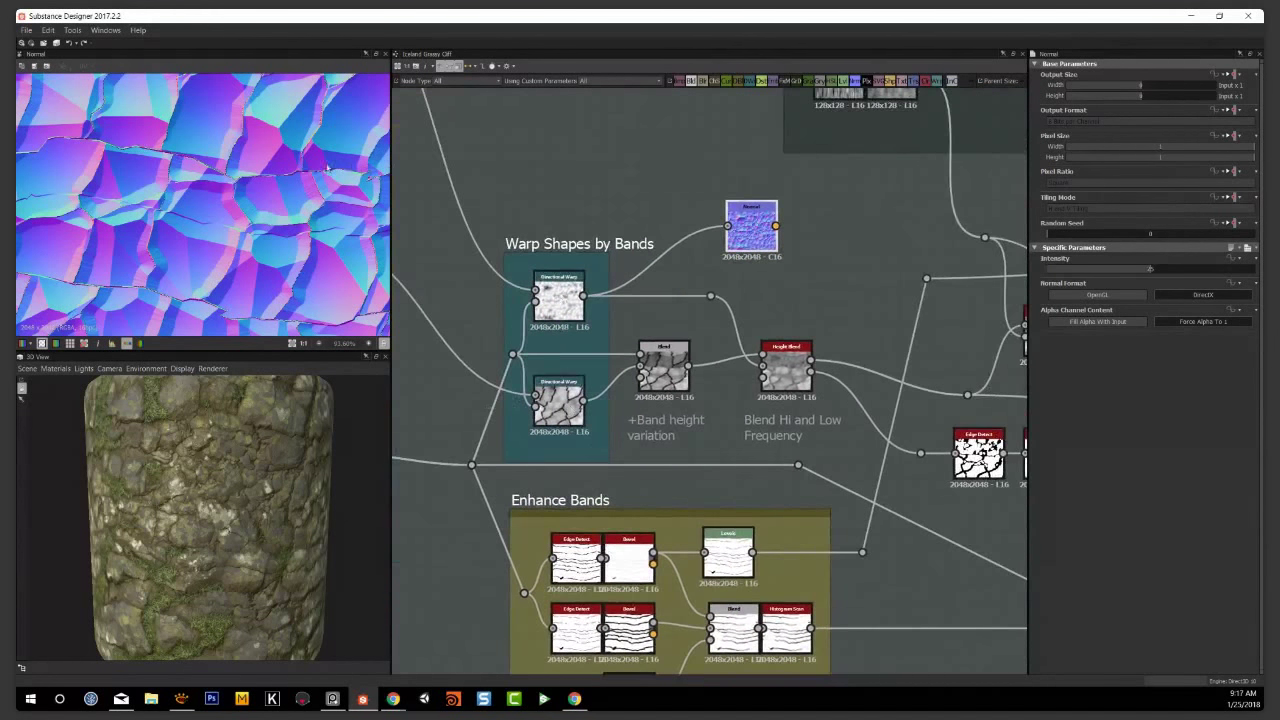
pyautogui.scroll(-2, 198, 210)
pyautogui.click(558, 400)
pyautogui.doubleClick(558, 400)
pyautogui.scroll(-4, 145, 311)
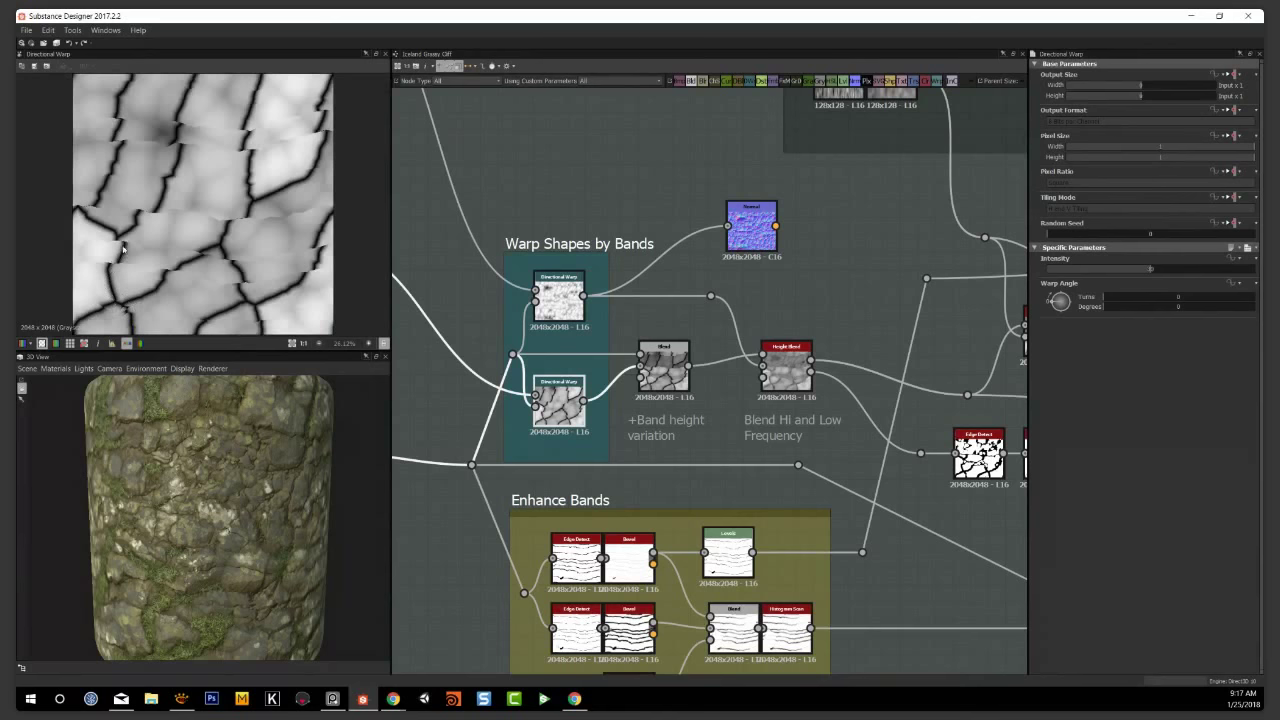
pyautogui.moveTo(507, 387); pyautogui.dragTo(679, 439, button='middle')
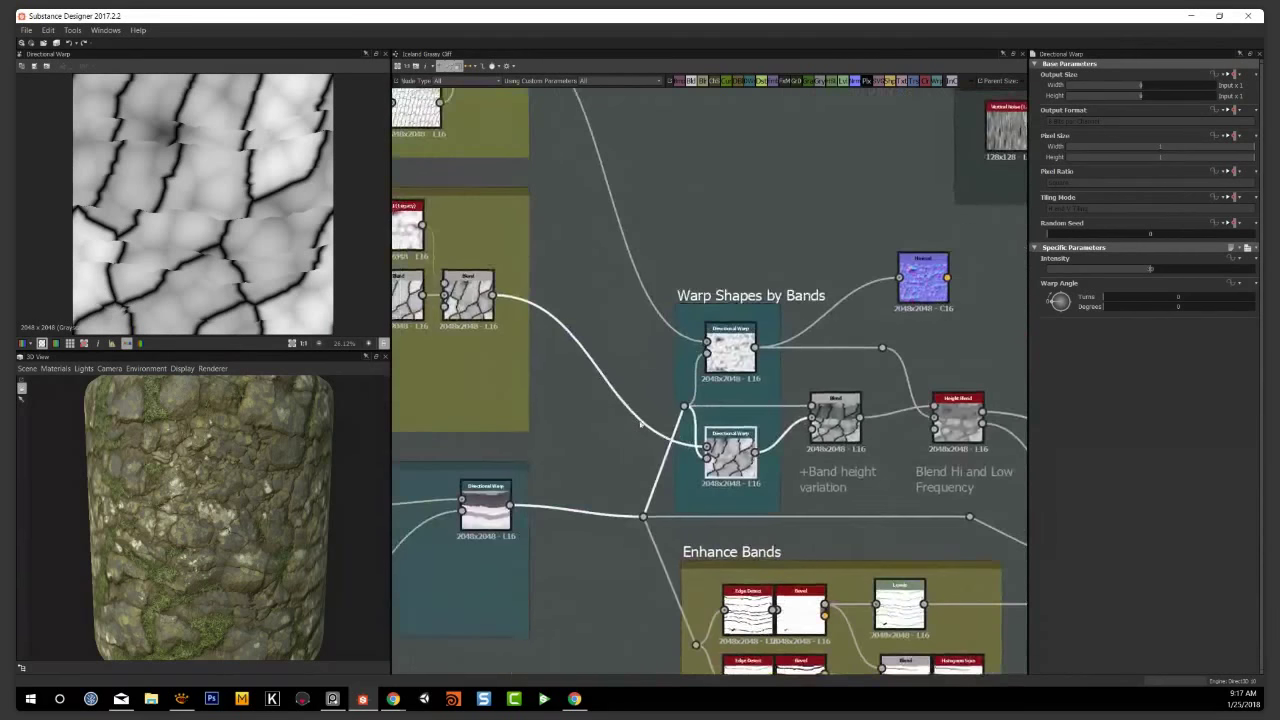
pyautogui.click(482, 293)
pyautogui.doubleClick(482, 293)
pyautogui.doubleClick(731, 457)
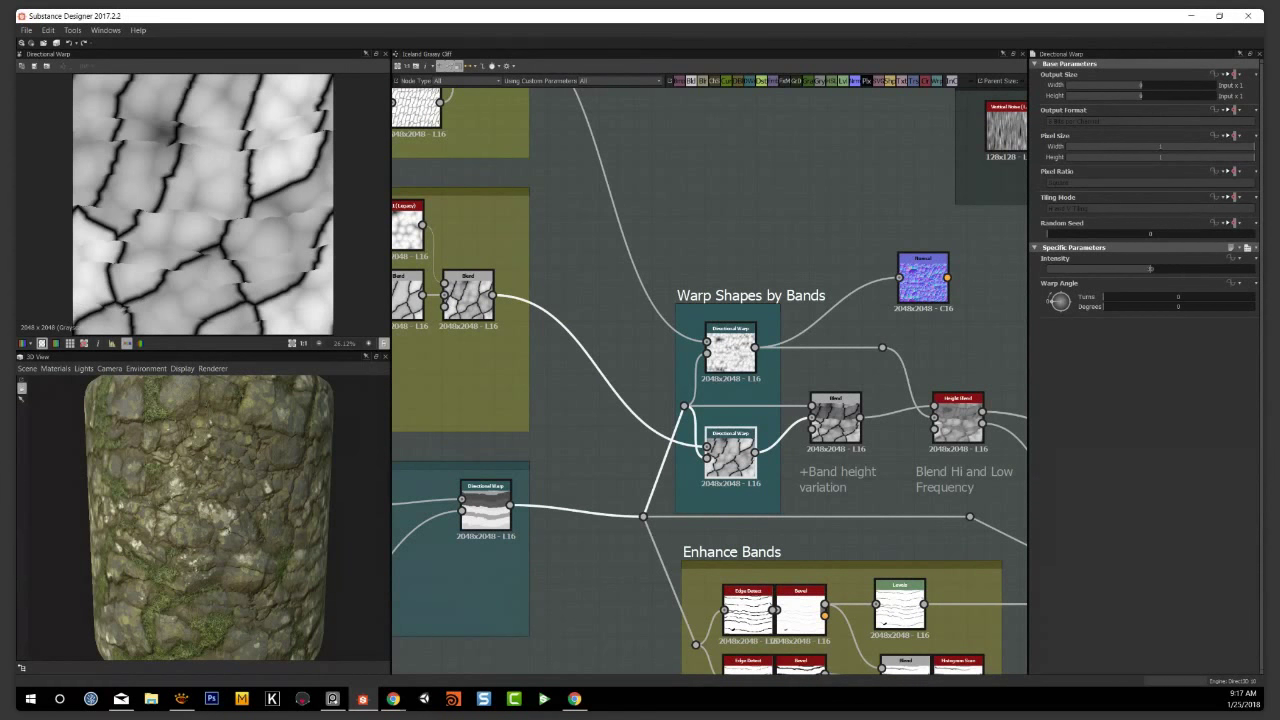
# Consult the cliff reference photo, then return to the graph and move the Normal node above Height Blend
pyautogui.click(332, 698)
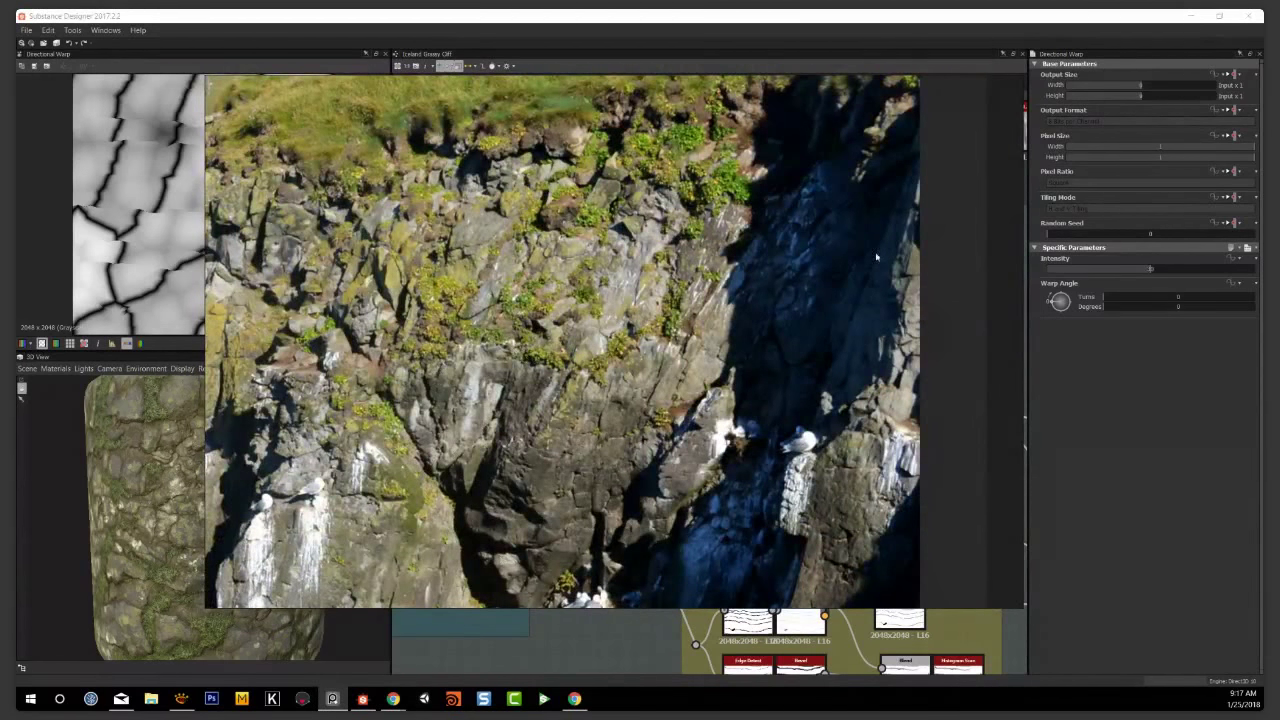
pyautogui.click(576, 637)
pyautogui.scroll(-1, 602, 558)
pyautogui.moveTo(715, 410); pyautogui.dragTo(512, 351, button='middle')
pyautogui.scroll(2, 562, 396)
pyautogui.moveTo(765, 312); pyautogui.dragTo(665, 270, button='middle')
pyautogui.moveTo(604, 189); pyautogui.dragTo(688, 210)
pyautogui.moveTo(648, 307); pyautogui.dragTo(680, 333, button='middle')
pyautogui.moveTo(618, 306); pyautogui.dragTo(682, 340, button='middle')
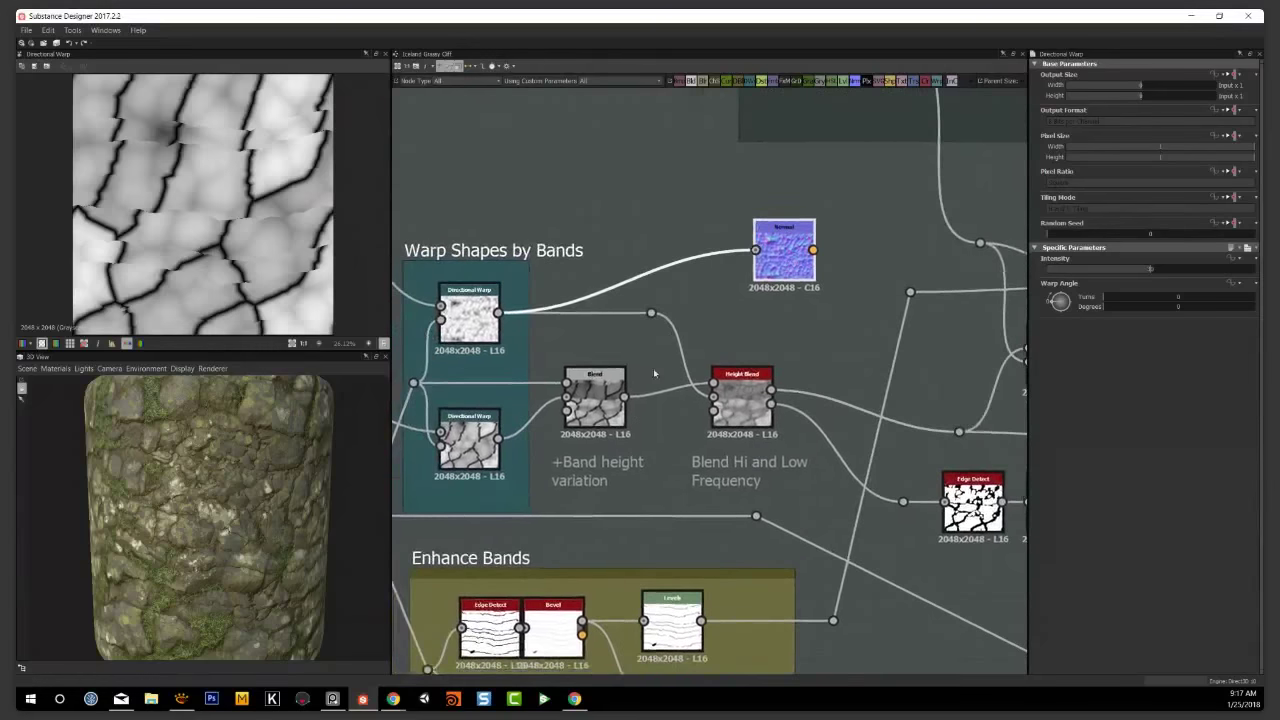
# Preview the bands' Directional Warp and the +Band height variation Blend that multiplies it over the macro shapes
pyautogui.click(588, 393)
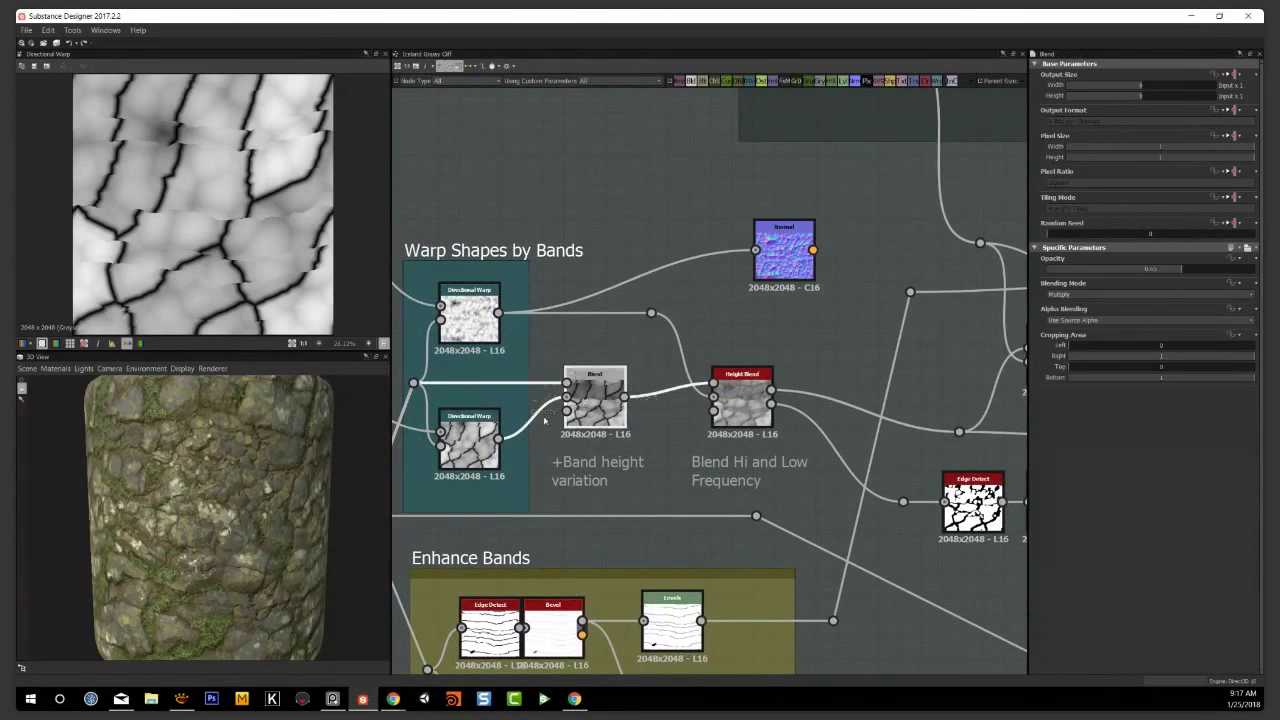
pyautogui.moveTo(550, 418); pyautogui.dragTo(668, 401, button='middle')
pyautogui.scroll(-2, 672, 408)
pyautogui.moveTo(410, 480); pyautogui.dragTo(453, 471, button='middle')
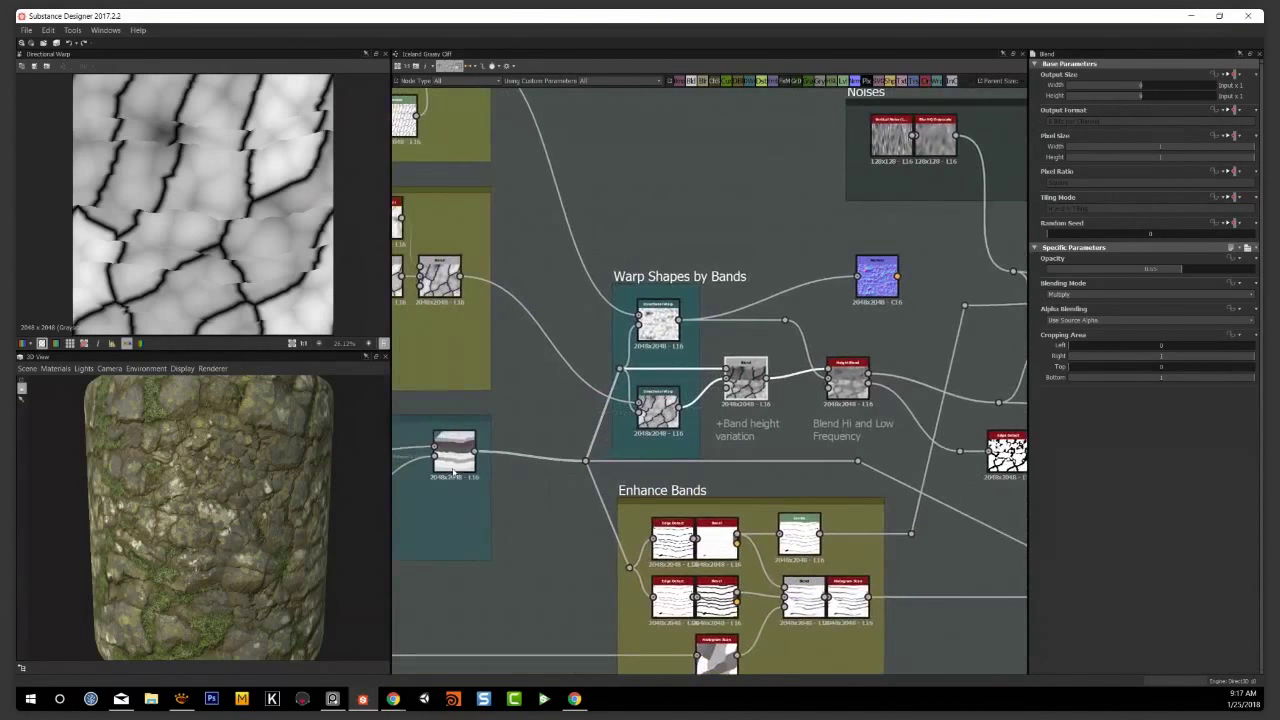
pyautogui.doubleClick(450, 458)
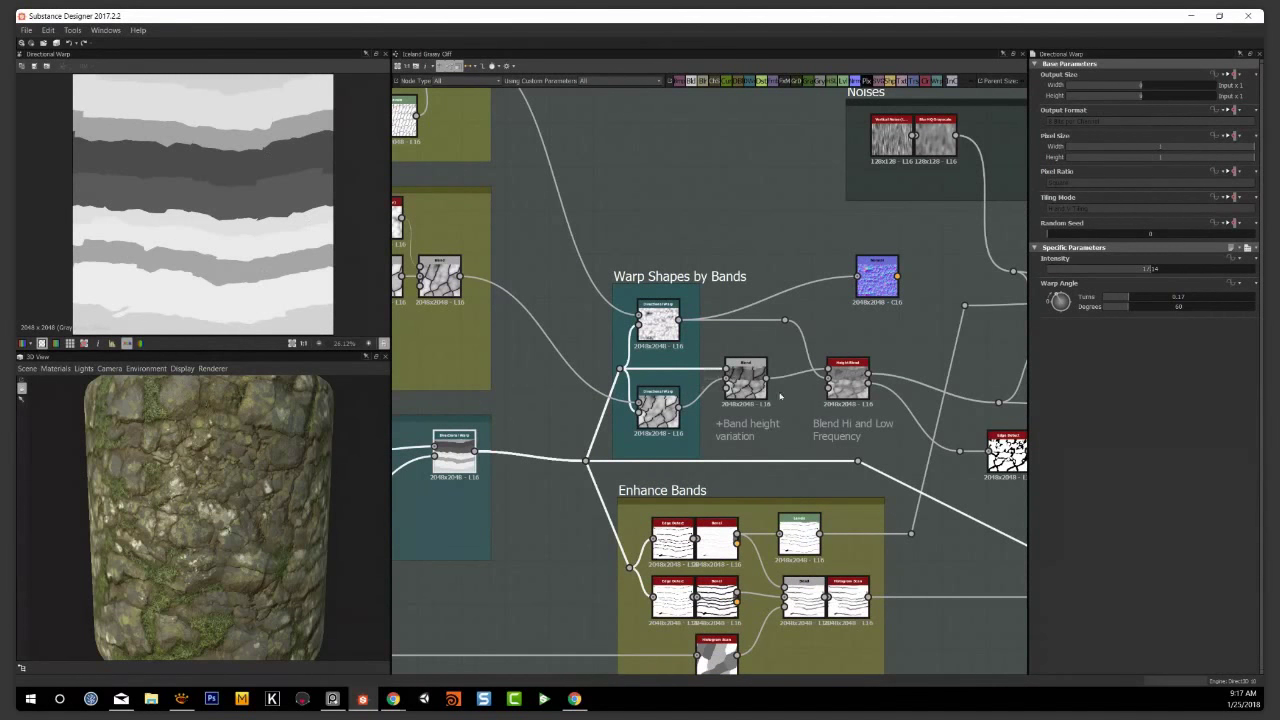
pyautogui.doubleClick(745, 382)
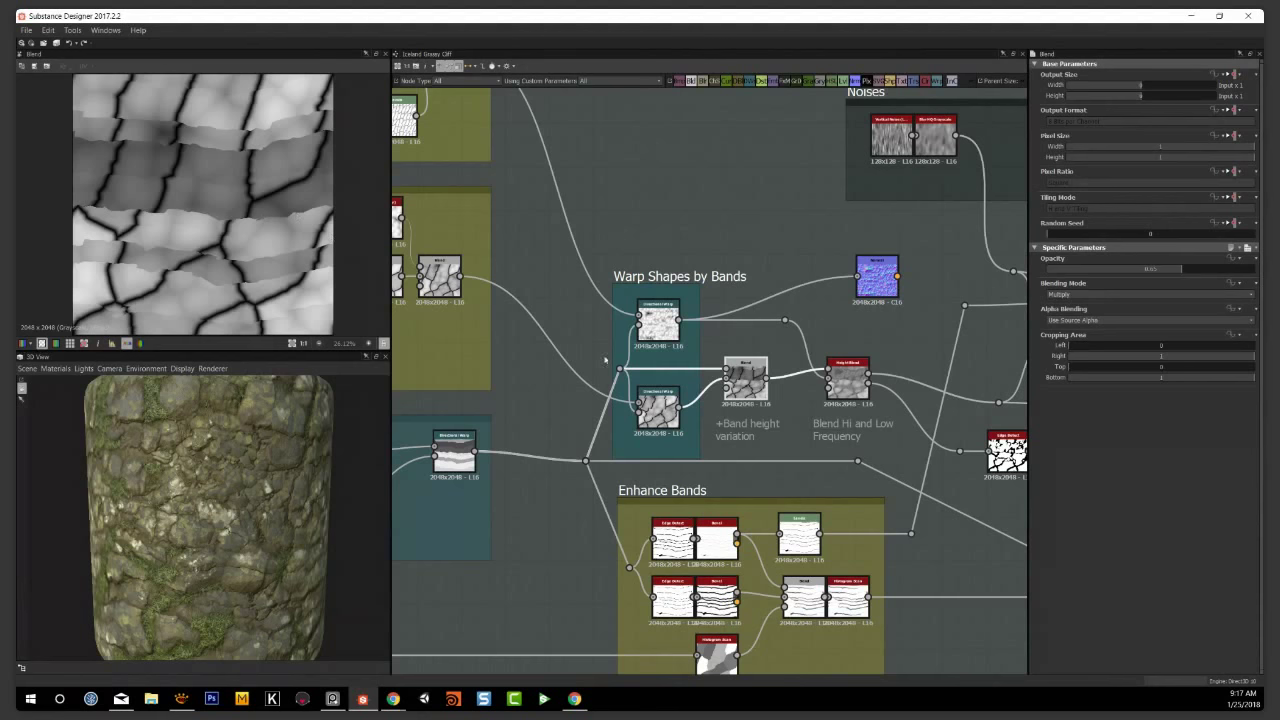
# Preview Height Blend, connect its Blended Height output to the Normal node, and inspect the combined normals closely
pyautogui.moveTo(853, 358); pyautogui.dragTo(794, 393, button='middle')
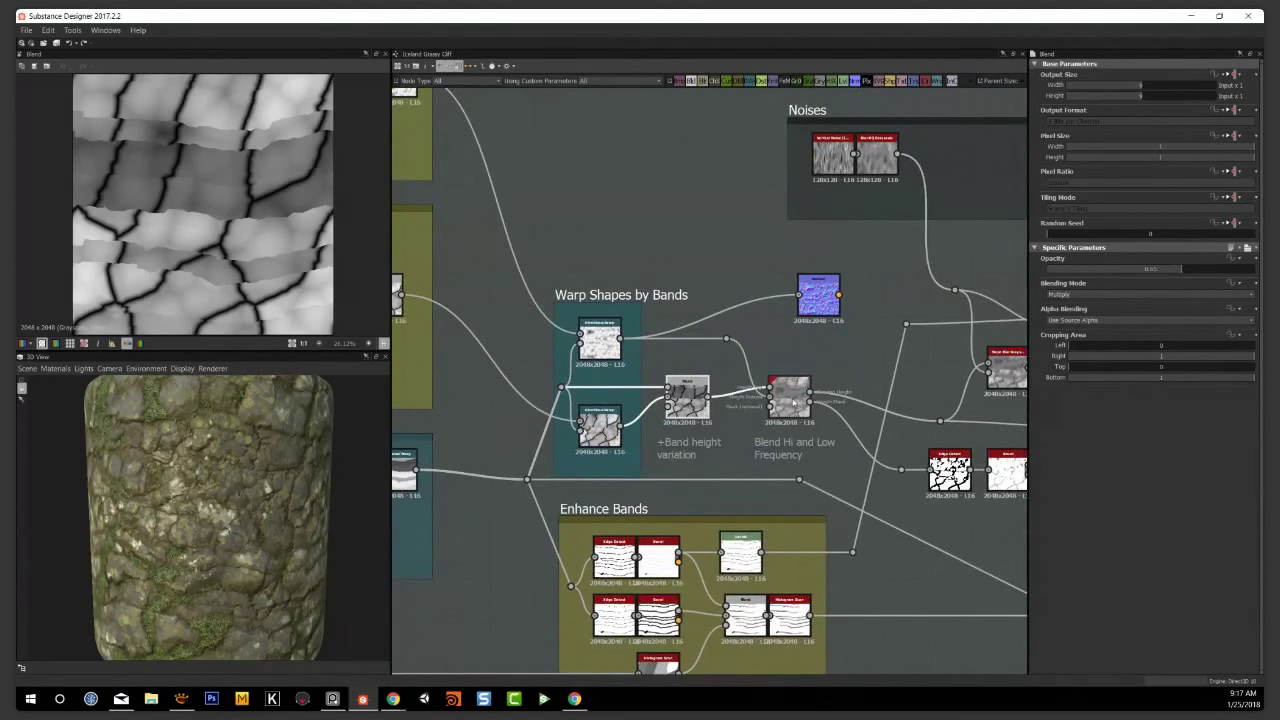
pyautogui.doubleClick(793, 400)
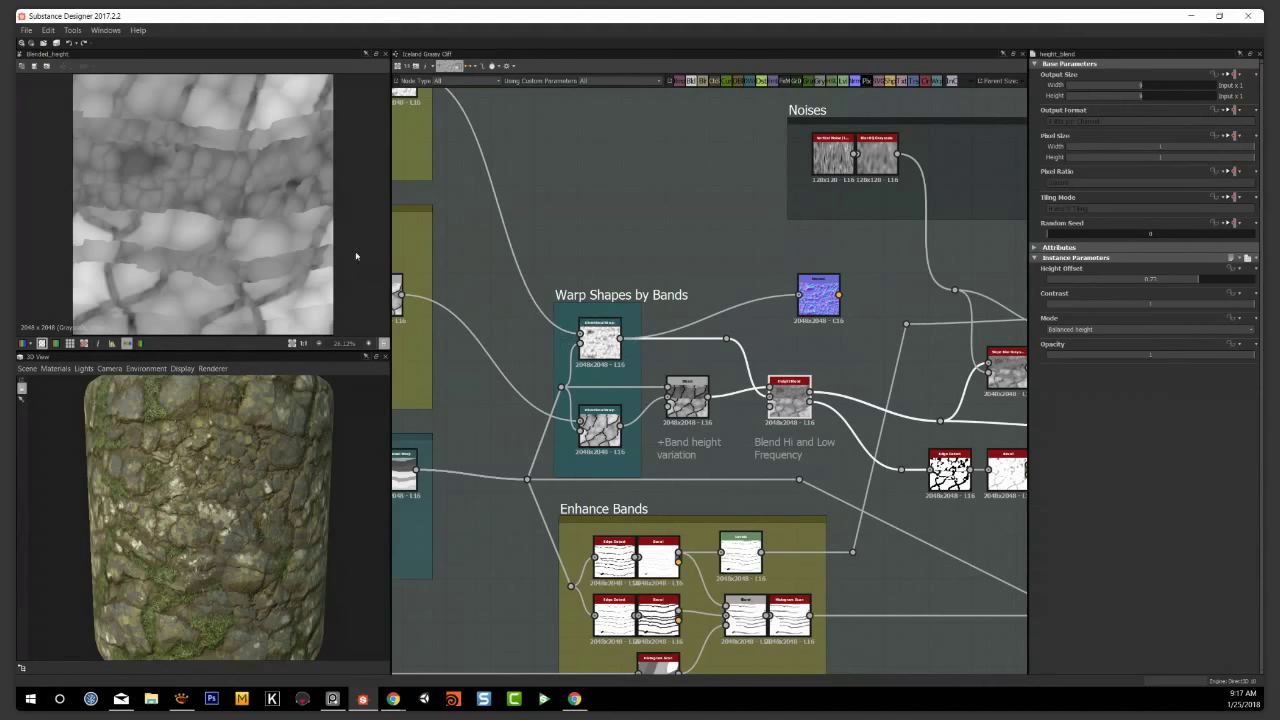
pyautogui.moveTo(883, 393); pyautogui.dragTo(712, 380, button='middle')
pyautogui.moveTo(639, 380); pyautogui.dragTo(642, 280)
pyautogui.doubleClick(641, 275)
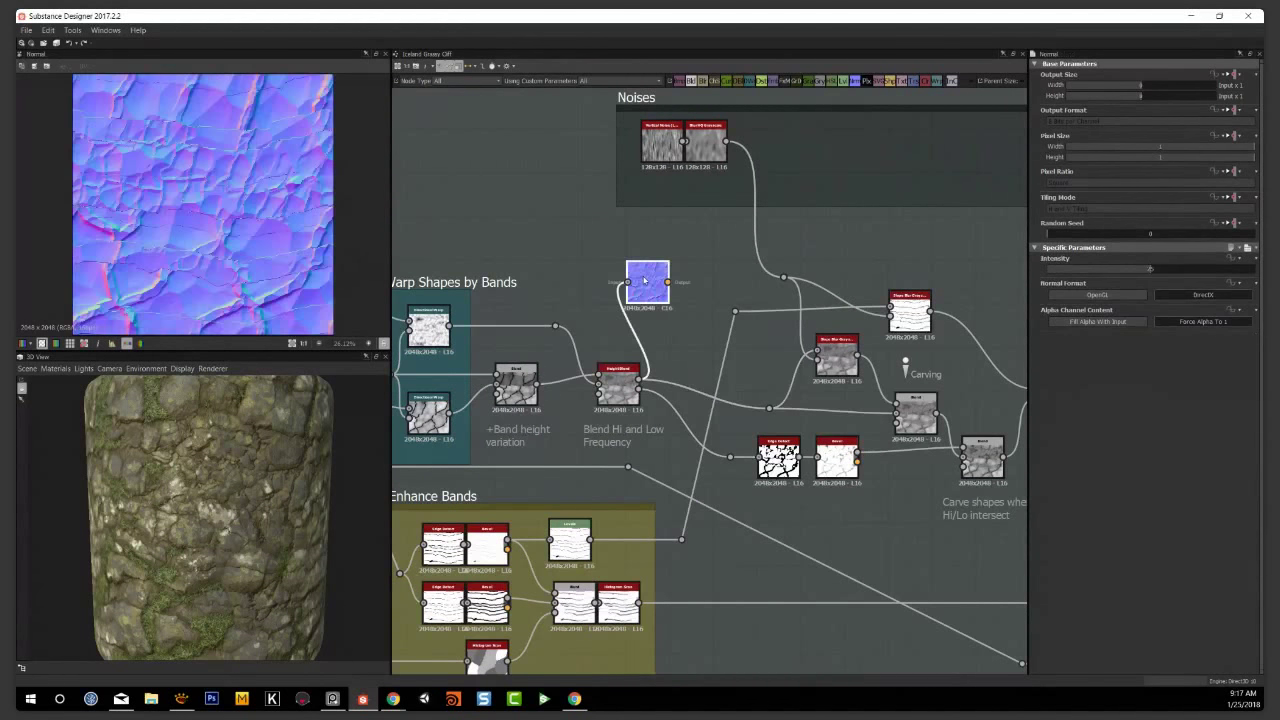
pyautogui.scroll(4, 202, 228)
pyautogui.scroll(1, 260, 240)
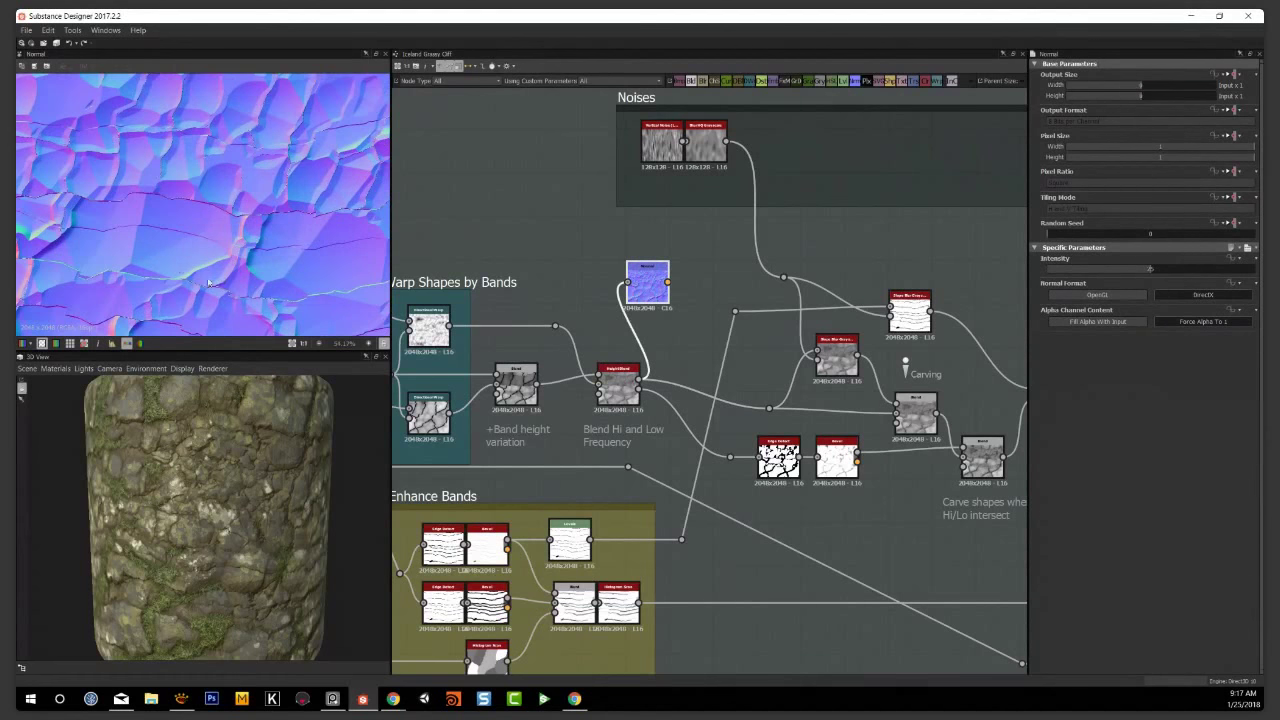
# Move the Normal node below the Blend labelled Carve shapes where Hi/Lo intersect
pyautogui.moveTo(650, 320); pyautogui.dragTo(557, 326, button='middle')
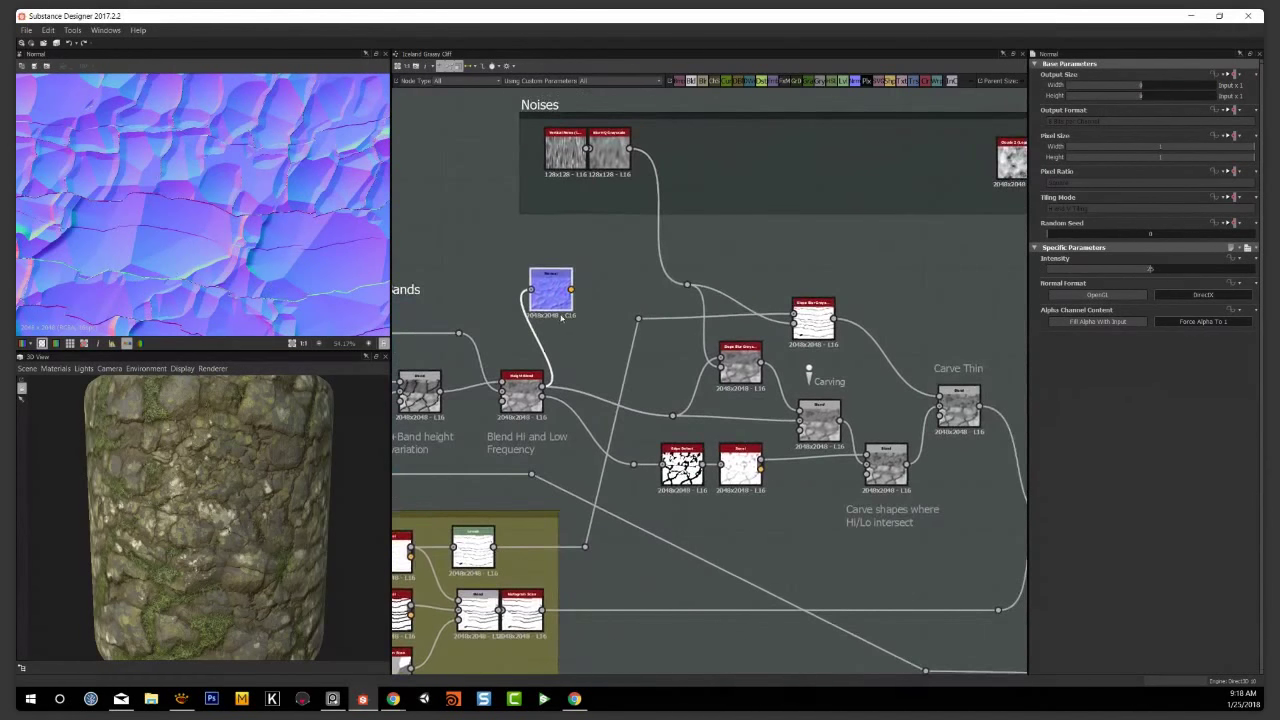
pyautogui.moveTo(558, 300); pyautogui.dragTo(821, 568)
pyautogui.moveTo(818, 572); pyautogui.dragTo(868, 497, button='middle')
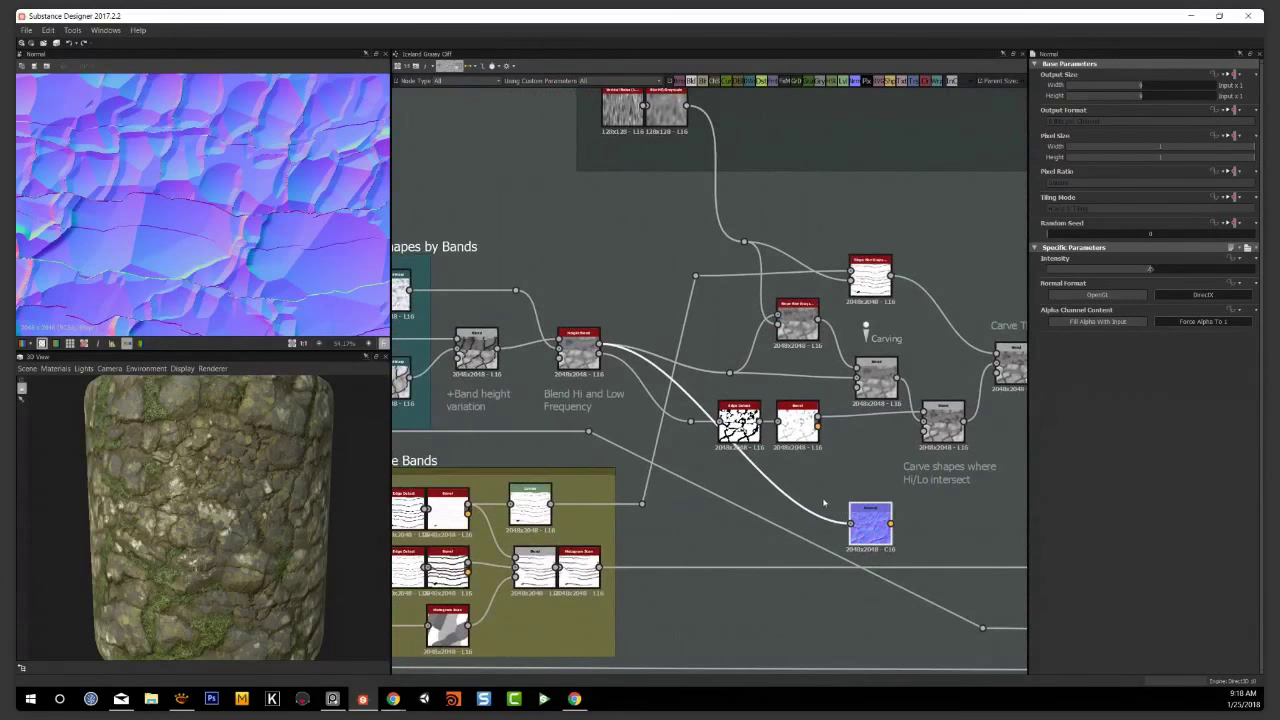
# Preview Height Blend's Blended Height and Height Mask outputs, followed by the Edge Detect and Bevel nodes built from the mask
pyautogui.scroll(2, 574, 344)
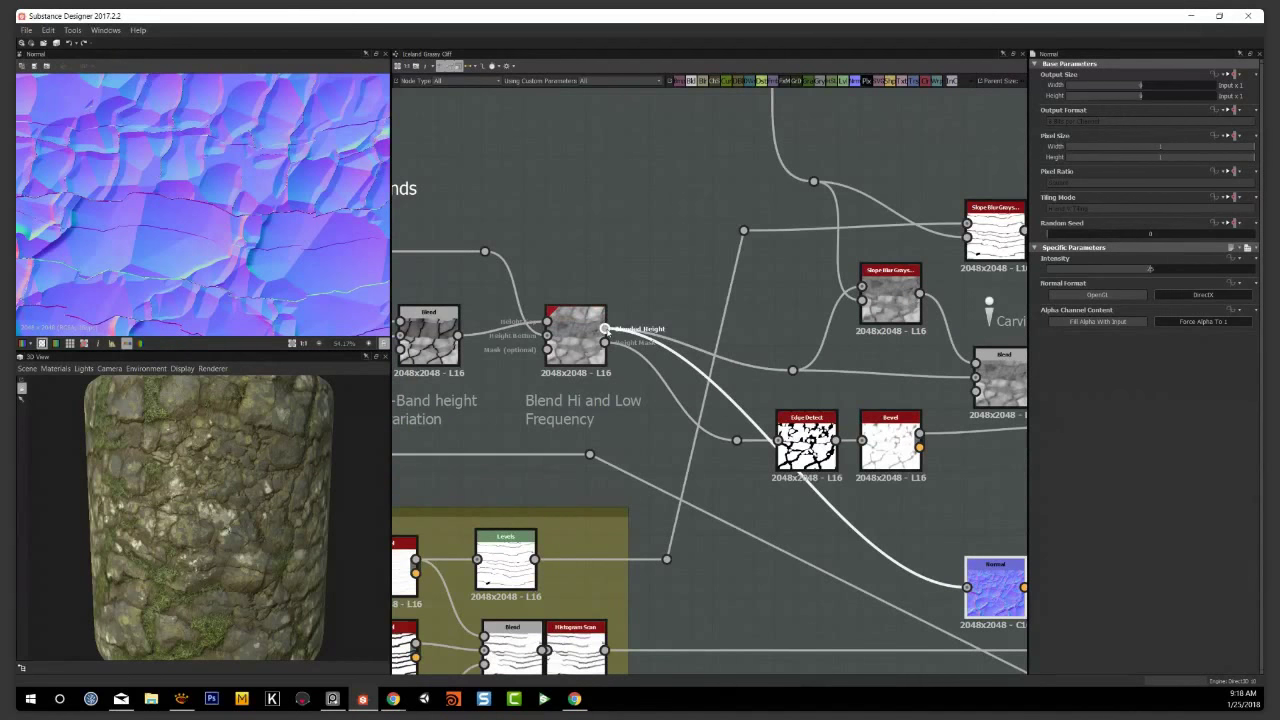
pyautogui.doubleClick(600, 332)
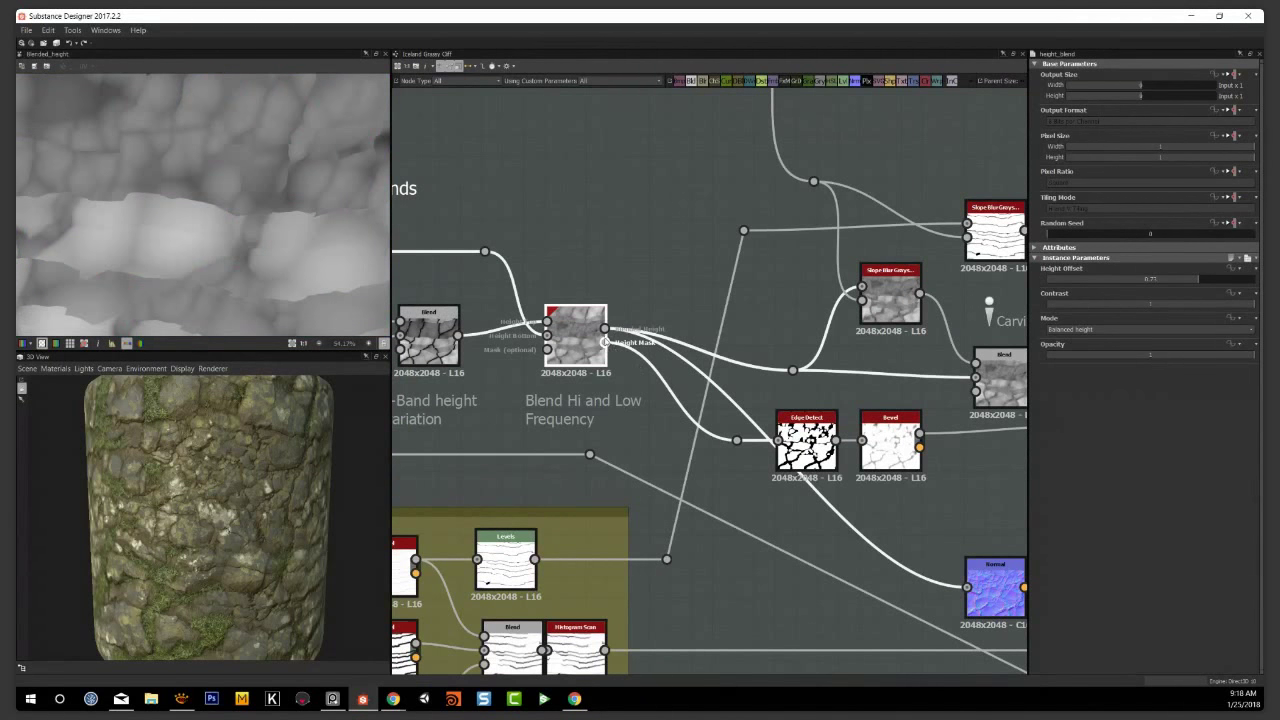
pyautogui.doubleClick(604, 343)
pyautogui.scroll(-2, 213, 251)
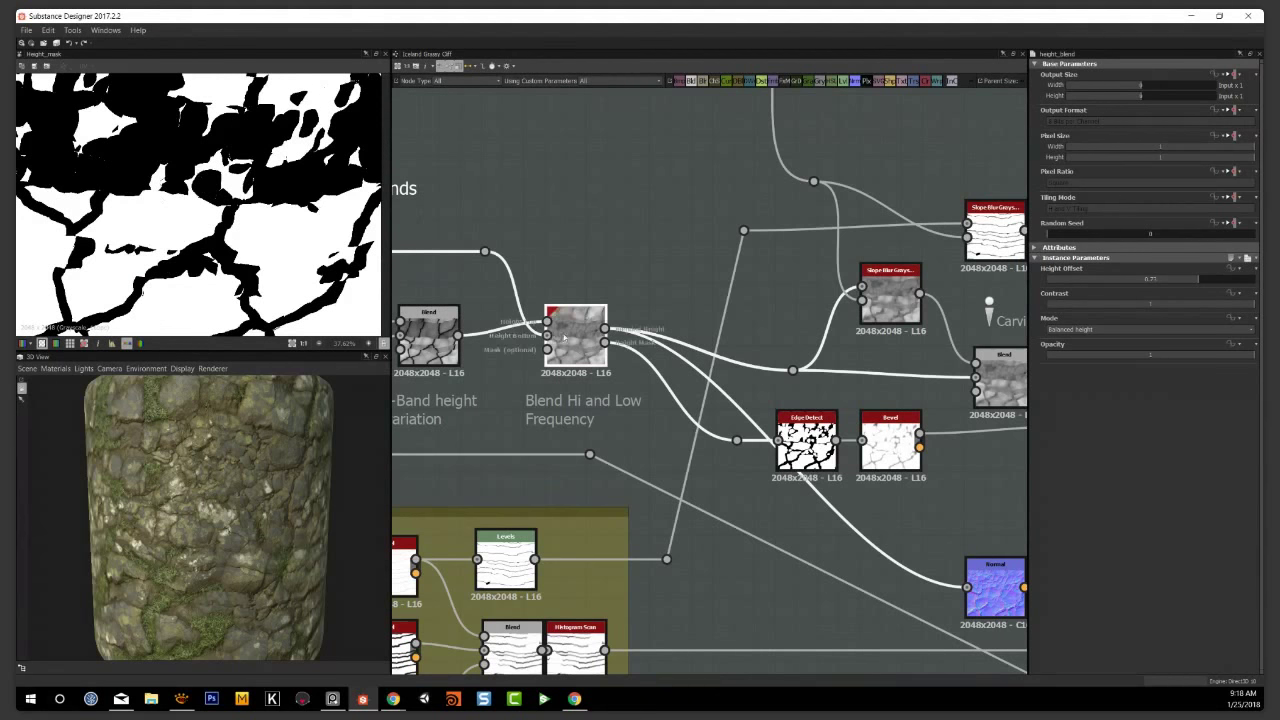
pyautogui.moveTo(771, 532); pyautogui.dragTo(703, 534, button='middle')
pyautogui.doubleClick(739, 442)
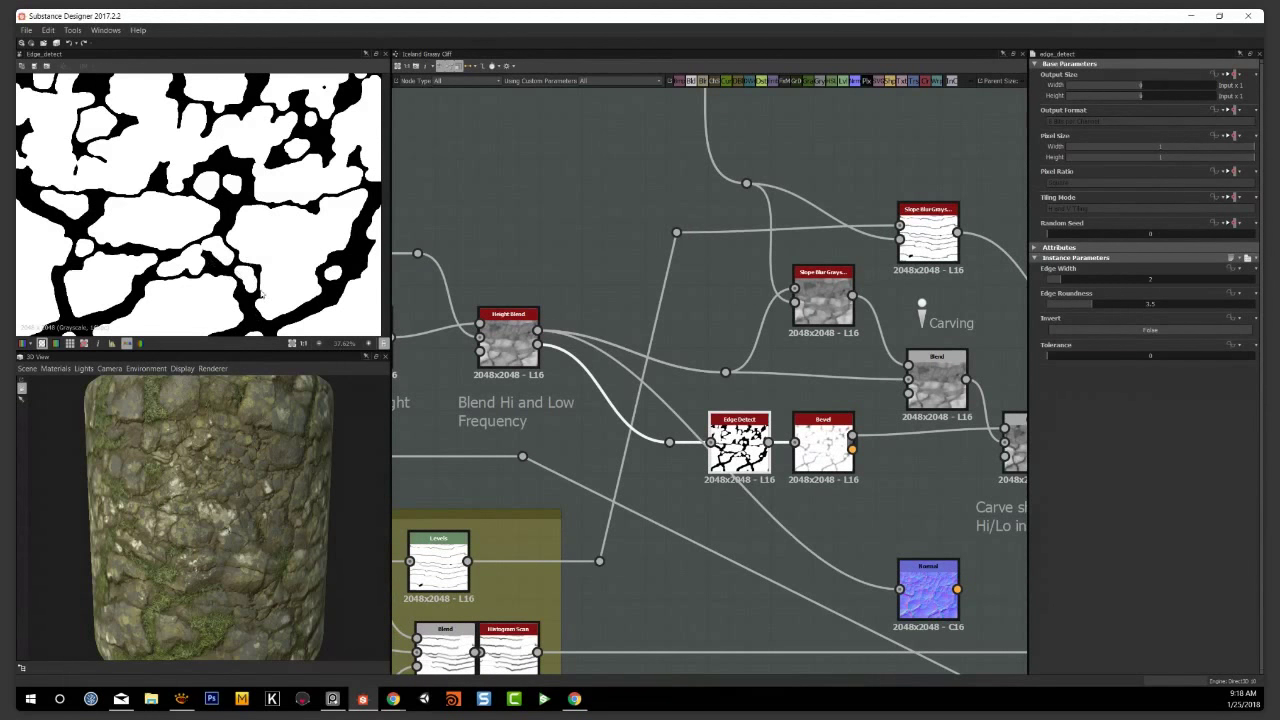
pyautogui.moveTo(823, 508); pyautogui.dragTo(740, 452, button='middle')
pyautogui.doubleClick(778, 457)
# Reposition the Normal node under the Hi/Lo intersection carving, connect that Blend to it, and view the resulting normals
pyautogui.scroll(-1, 780, 461)
pyautogui.moveTo(823, 550); pyautogui.dragTo(943, 548)
pyautogui.moveTo(935, 424); pyautogui.dragTo(920, 547)
pyautogui.click(942, 551)
pyautogui.doubleClick(943, 552)
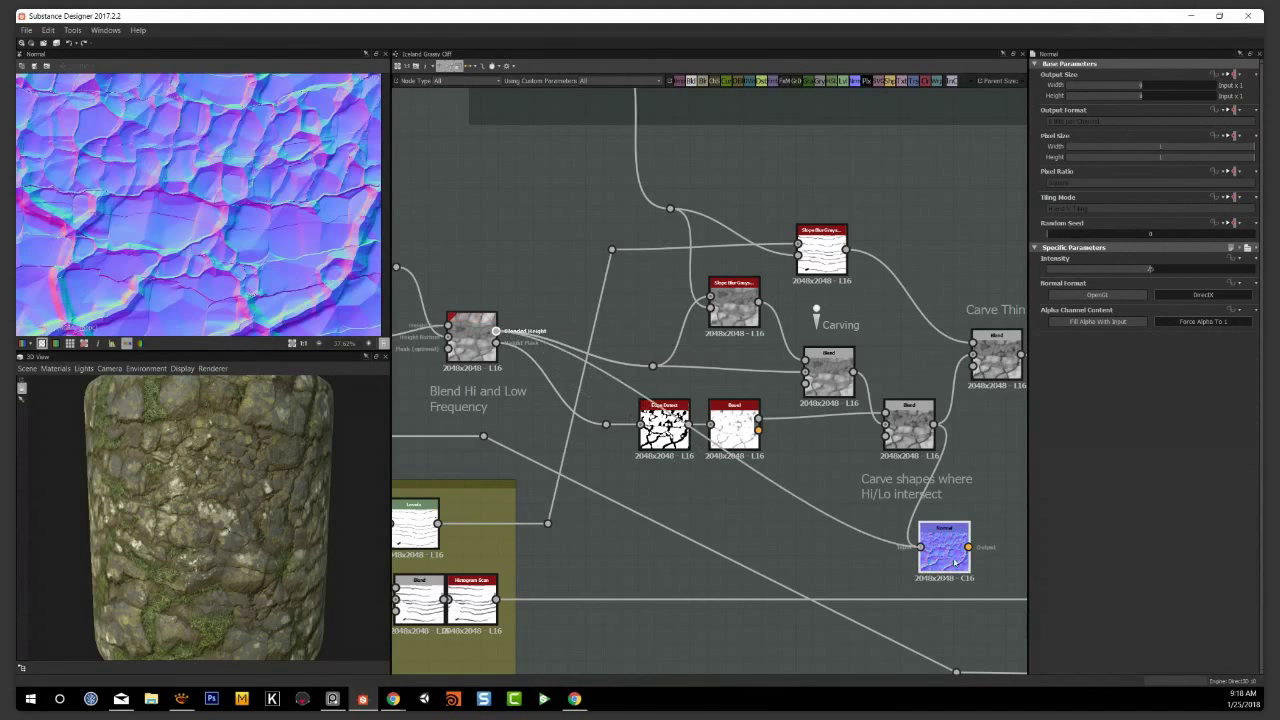
pyautogui.moveTo(950, 560); pyautogui.dragTo(876, 526, button='middle')
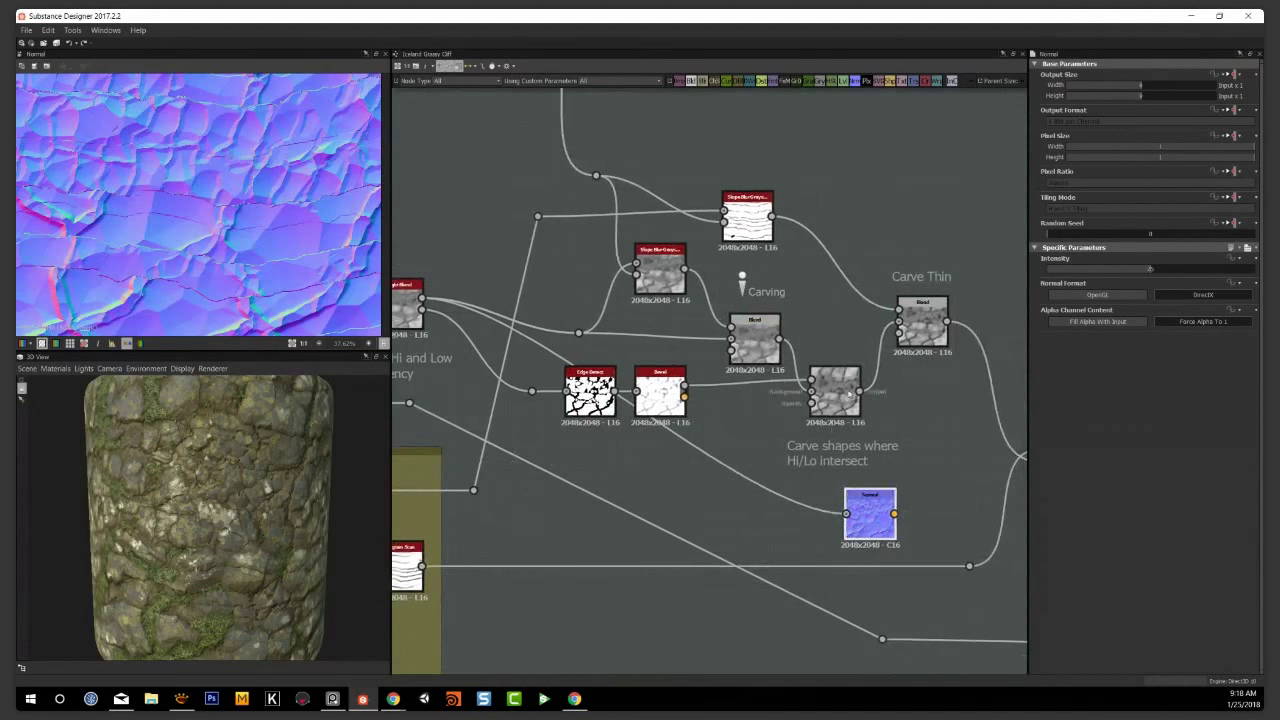
pyautogui.moveTo(860, 392); pyautogui.dragTo(846, 514)
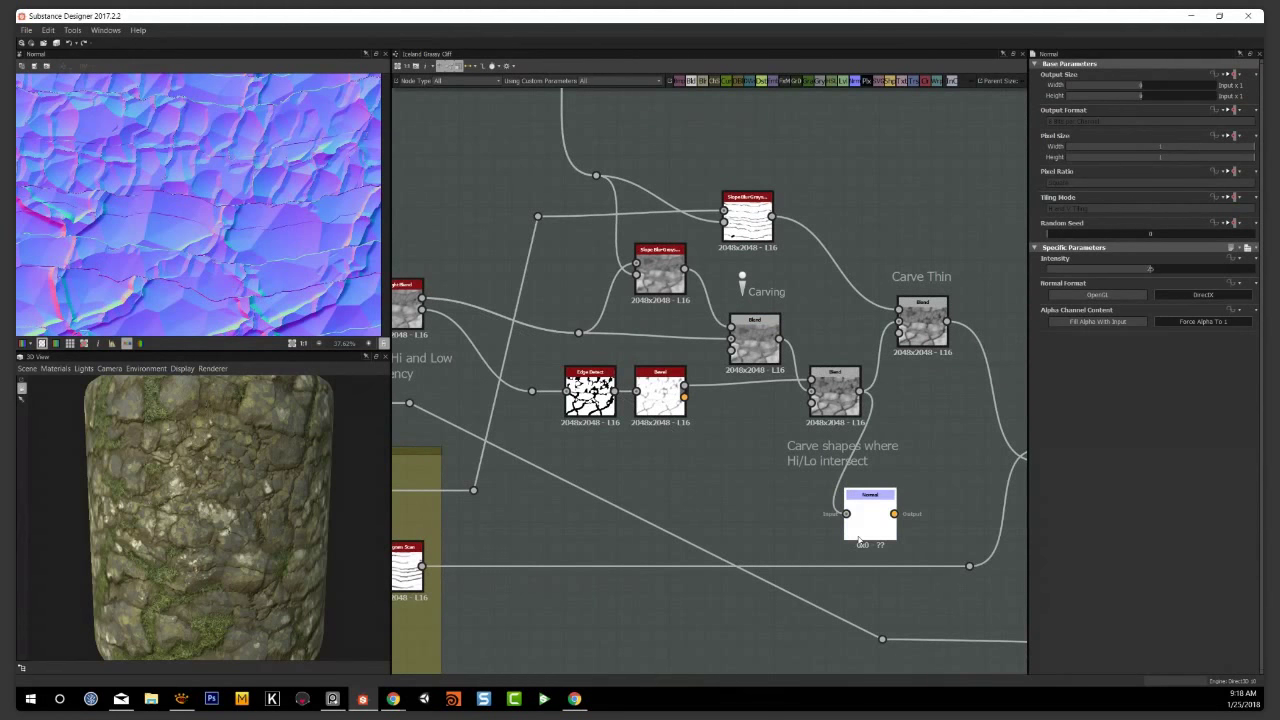
pyautogui.scroll(-3, 229, 237)
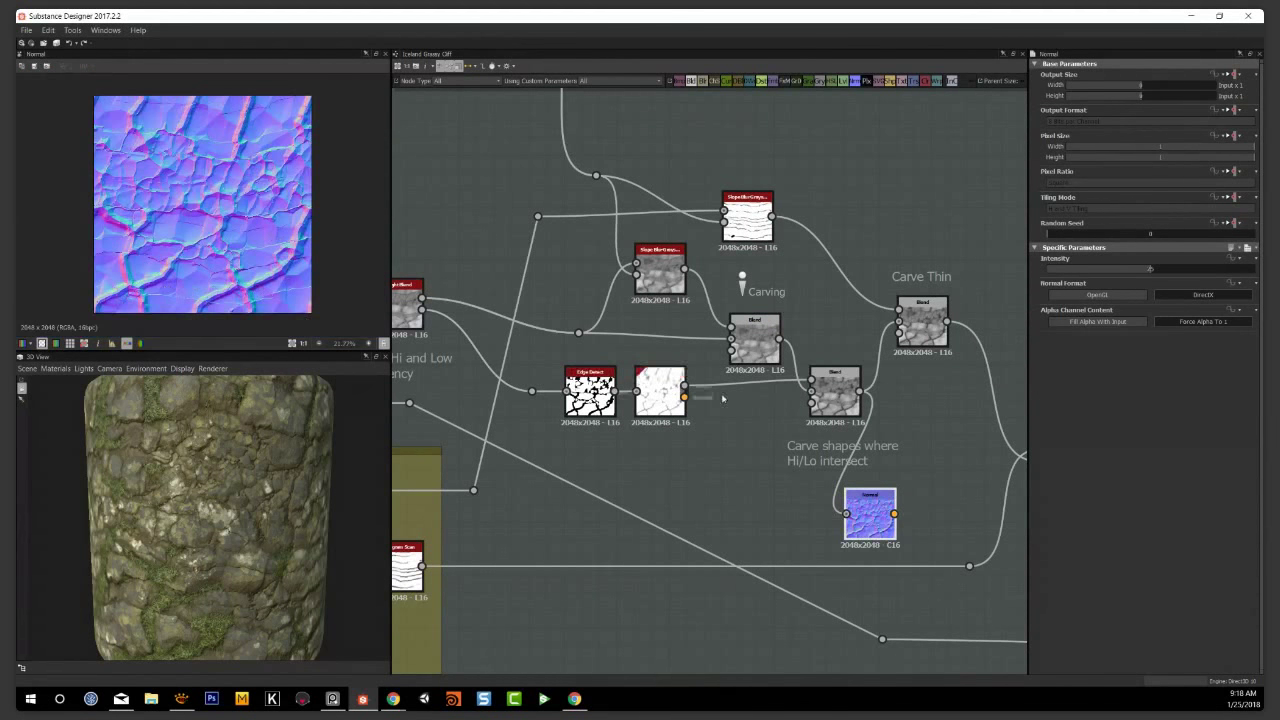
# Select the bands' Slope Blur, move the Normal node beside Carve Deep, and connect the Carve Thin Blend to it
pyautogui.moveTo(918, 412)
pyautogui.mouseDown(button='middle')
pyautogui.moveTo(834, 422)
pyautogui.moveTo(917, 422)
pyautogui.mouseUp(button='middle')
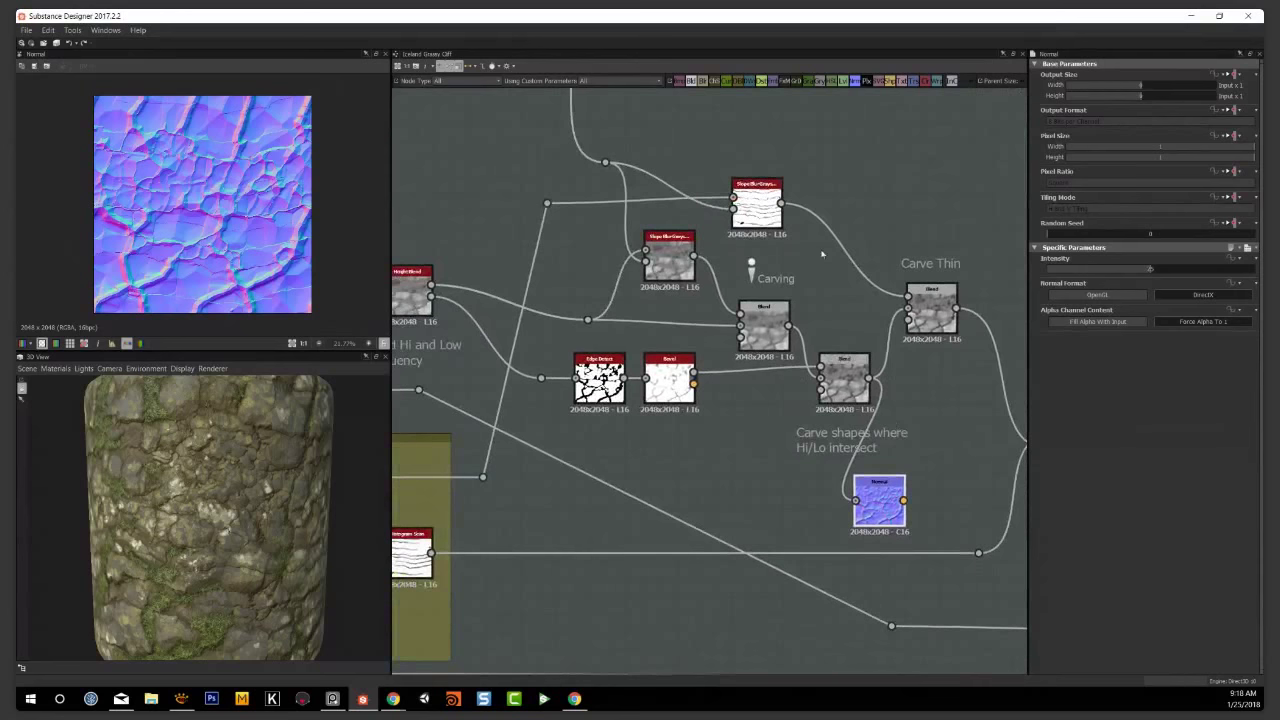
pyautogui.click(750, 204)
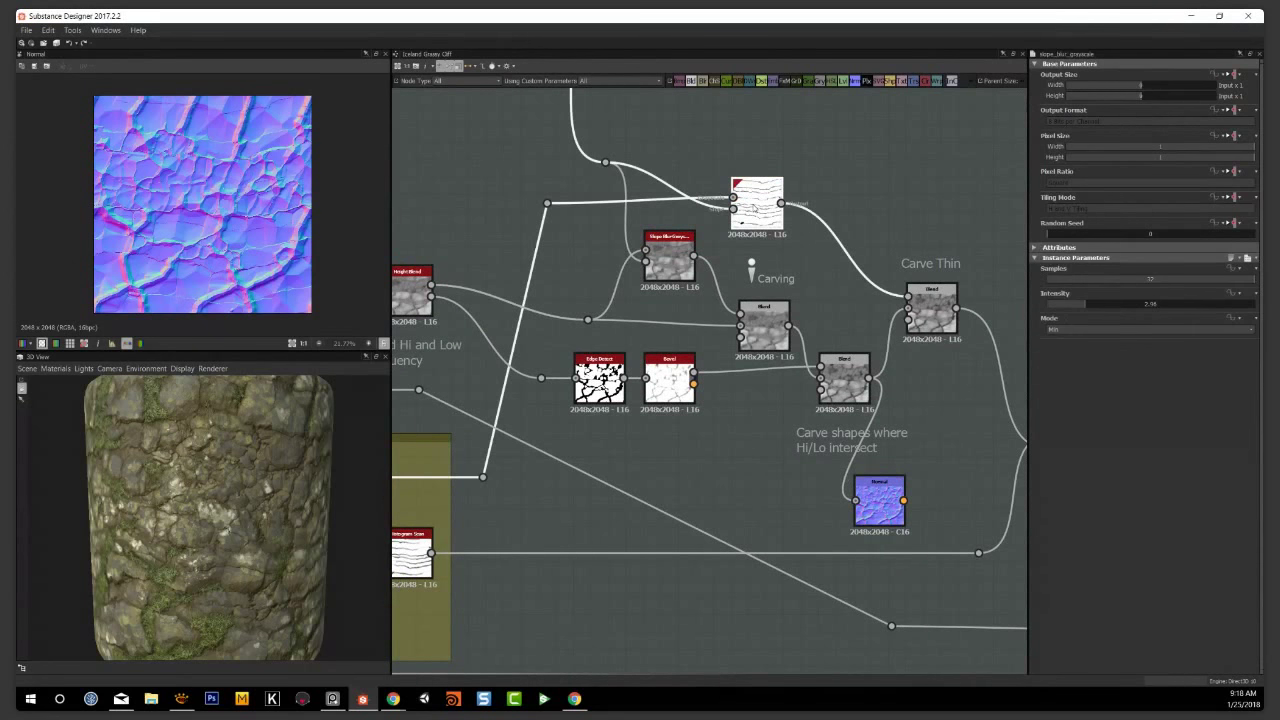
pyautogui.moveTo(506, 413); pyautogui.dragTo(376, 436, button='middle')
pyautogui.moveTo(748, 524); pyautogui.dragTo(861, 454)
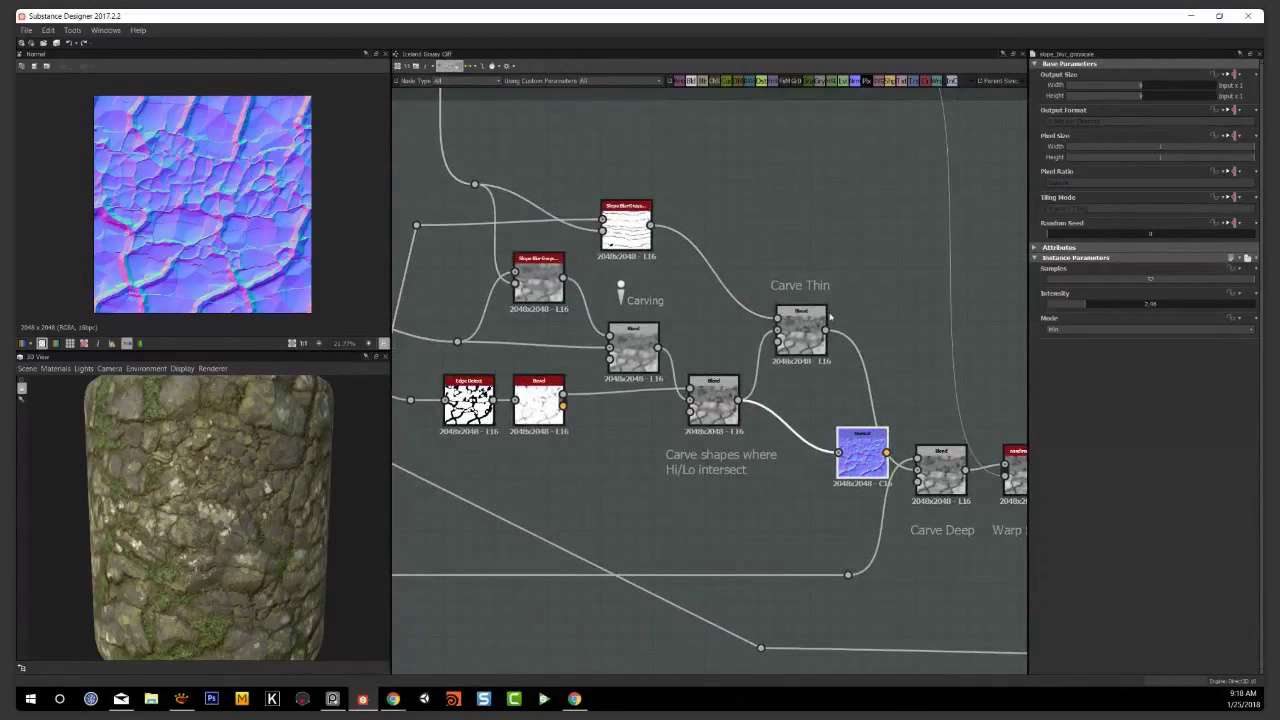
pyautogui.moveTo(826, 330); pyautogui.dragTo(839, 452)
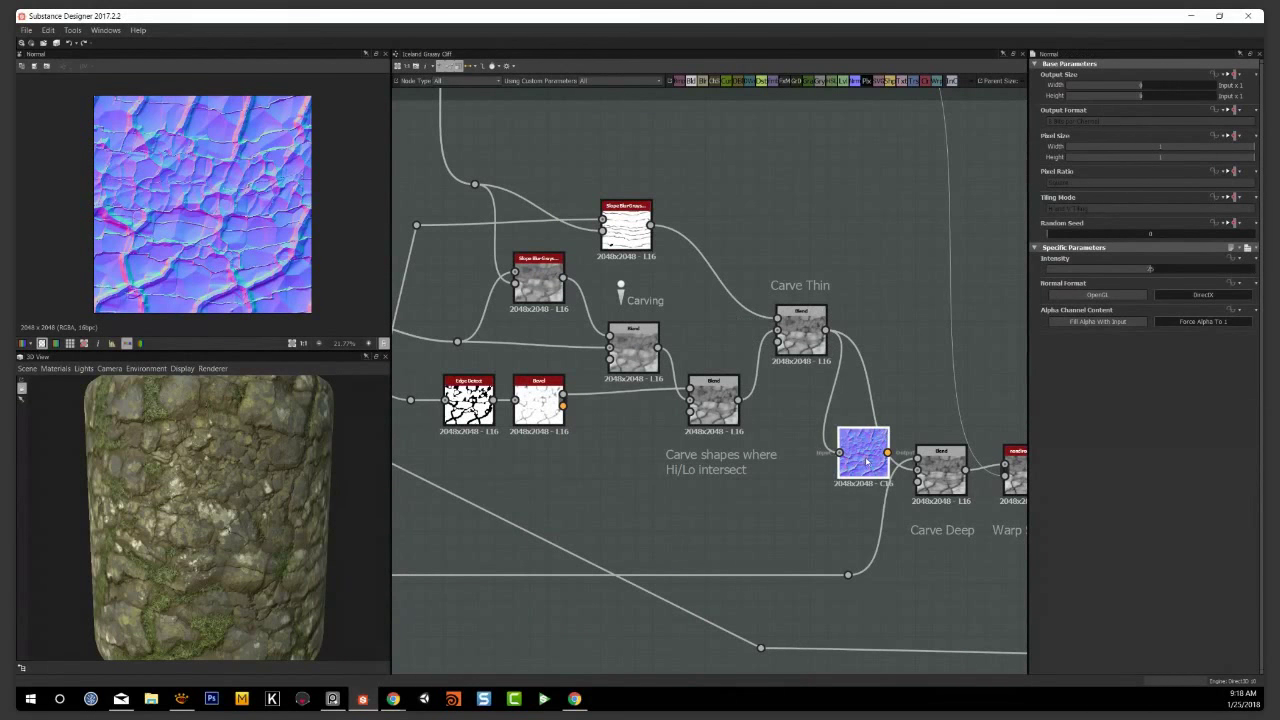
pyautogui.scroll(5, 168, 243)
pyautogui.scroll(1, 671, 268)
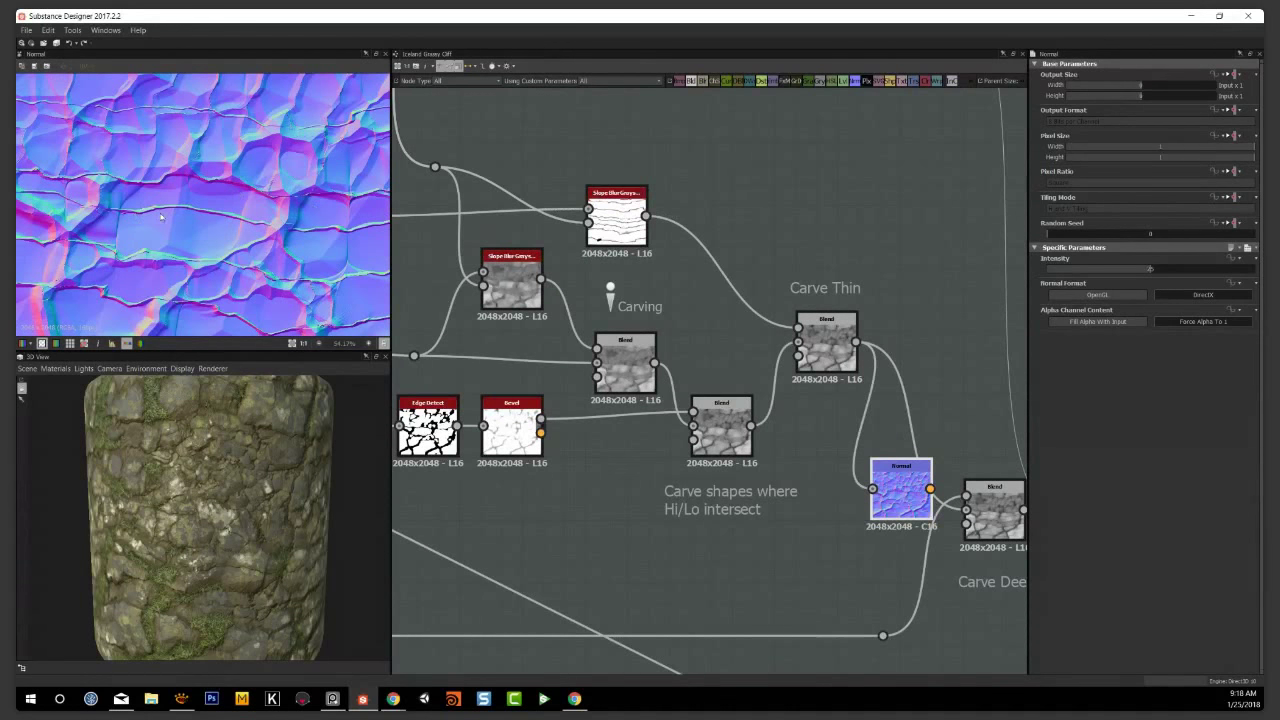
# Move the Normal node below Warp Shapes, connect the Carve Deep Blend to it, and examine the carved normals
pyautogui.moveTo(916, 389); pyautogui.dragTo(616, 256, button='middle')
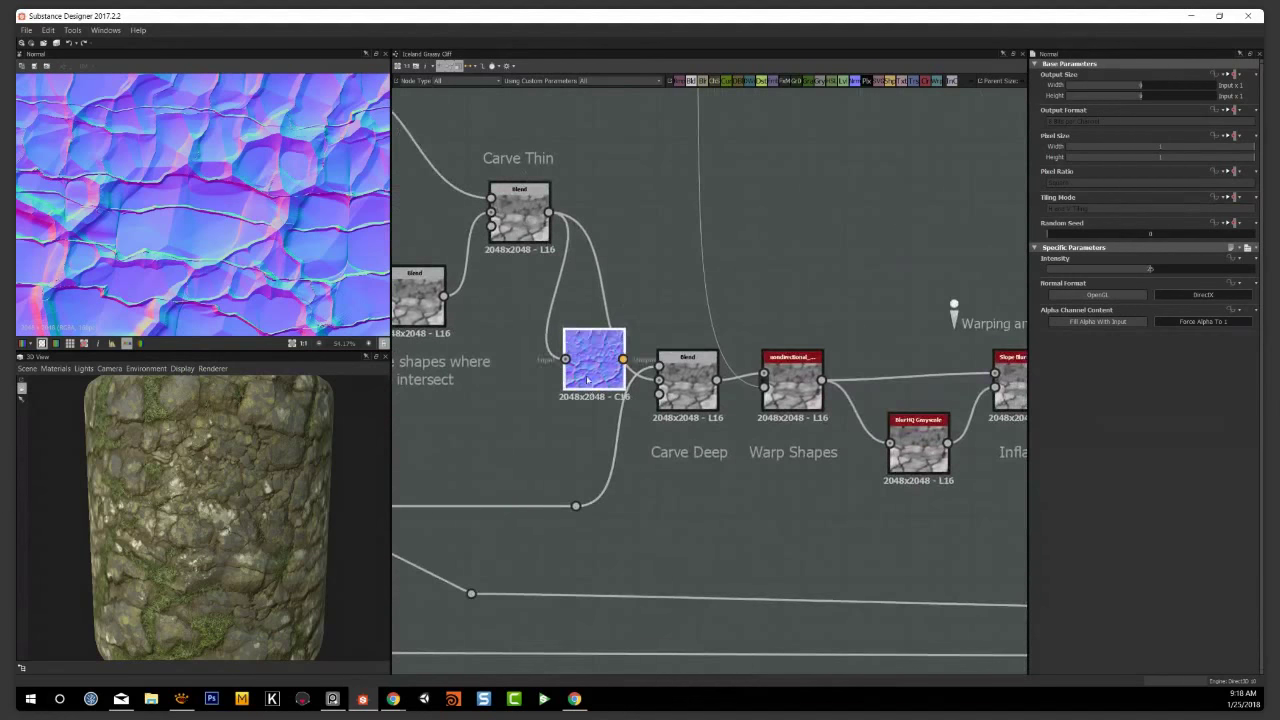
pyautogui.moveTo(597, 369); pyautogui.dragTo(793, 535)
pyautogui.scroll(-3, 690, 437)
pyautogui.moveTo(623, 457); pyautogui.dragTo(970, 415, button='middle')
pyautogui.moveTo(586, 471); pyautogui.dragTo(641, 459, button='middle')
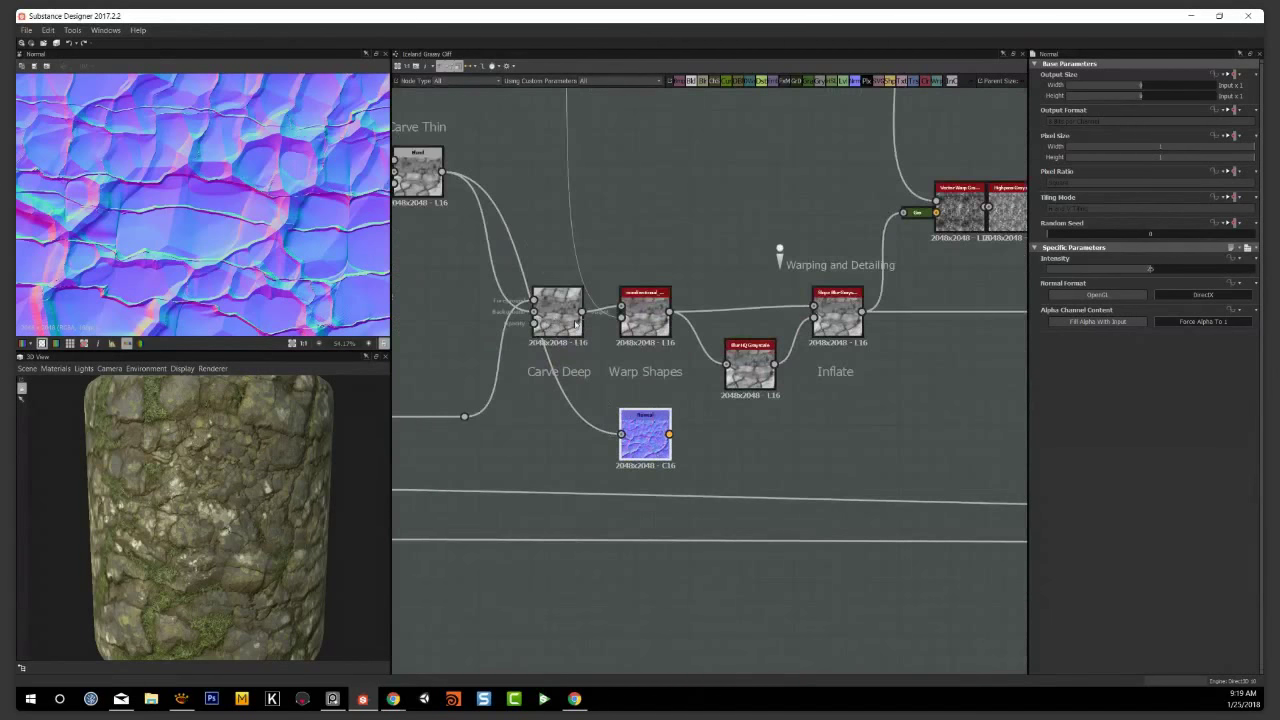
pyautogui.moveTo(584, 315); pyautogui.dragTo(621, 434)
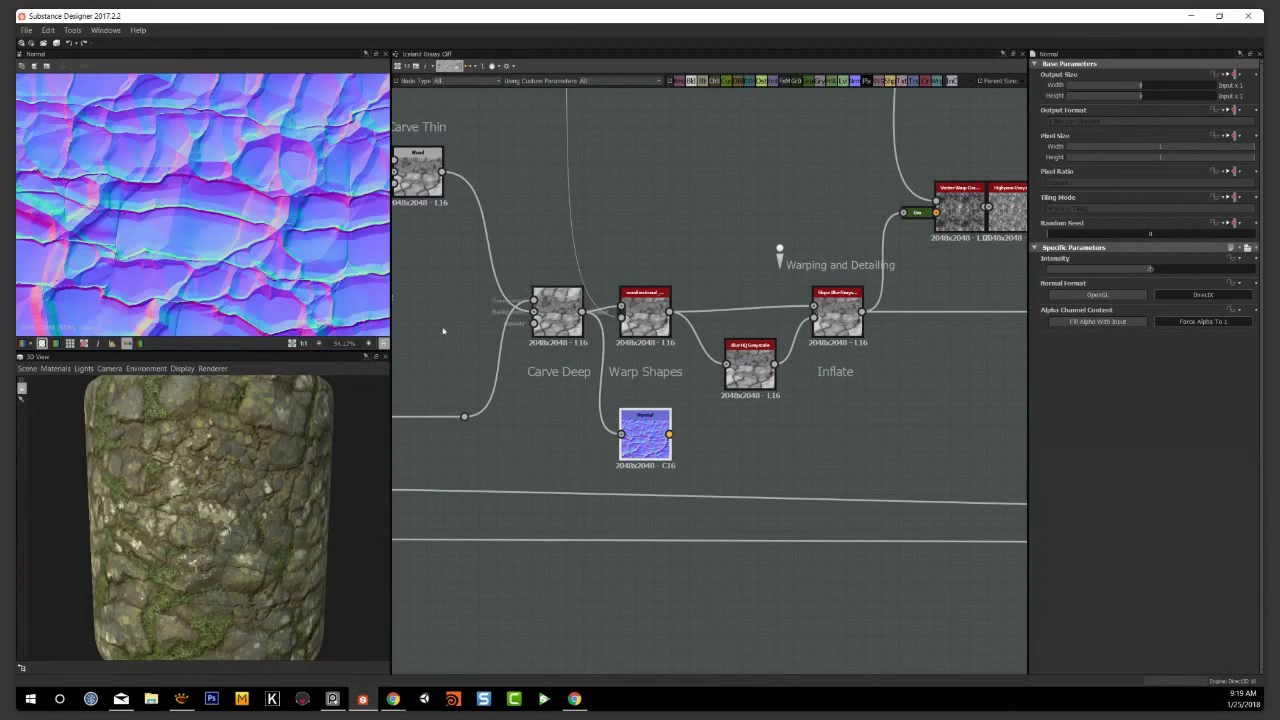
pyautogui.scroll(-1, 193, 170)
pyautogui.scroll(2, 193, 170)
pyautogui.moveTo(240, 190); pyautogui.dragTo(285, 324, button='middle')
pyautogui.scroll(2, 278, 276)
pyautogui.moveTo(278, 276); pyautogui.dragTo(282, 256, button='middle')
pyautogui.scroll(-3, 283, 252)
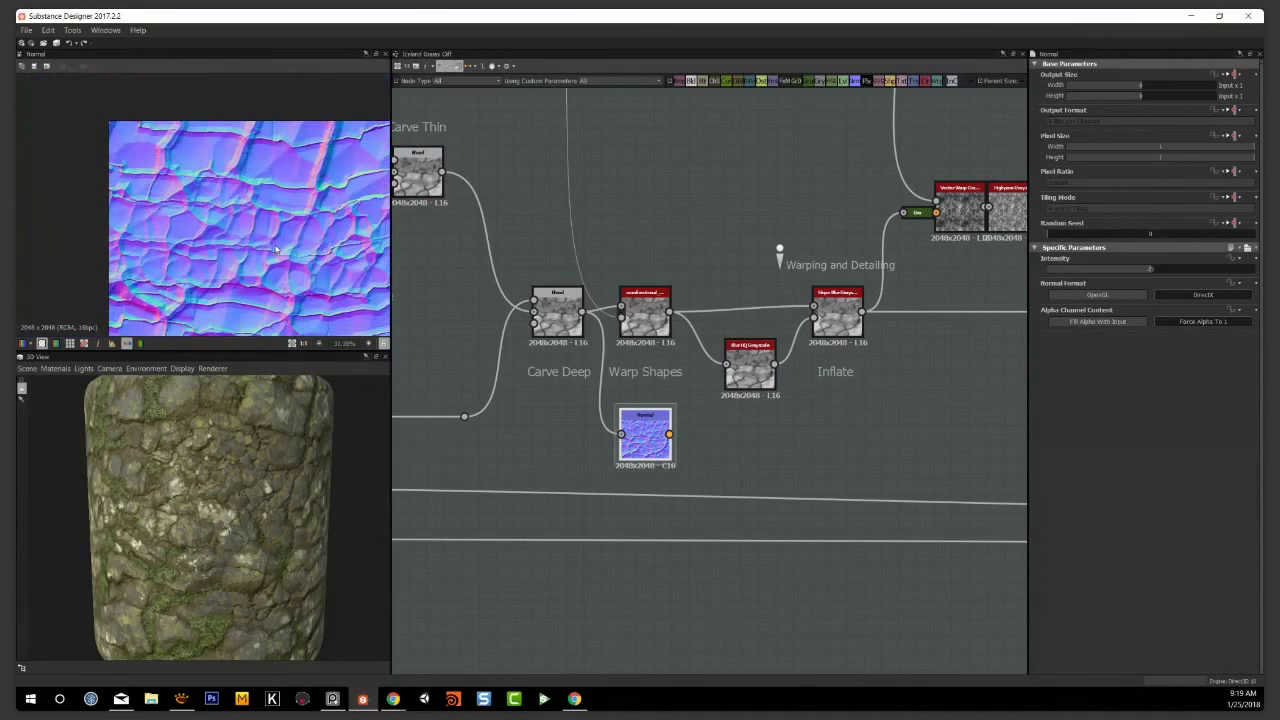
# Move the Normal node above Warp Shapes and show the parameters of the Warp Shapes nondirectional warp
pyautogui.moveTo(658, 420); pyautogui.dragTo(707, 192)
pyautogui.moveTo(595, 175); pyautogui.dragTo(619, 350, button='middle')
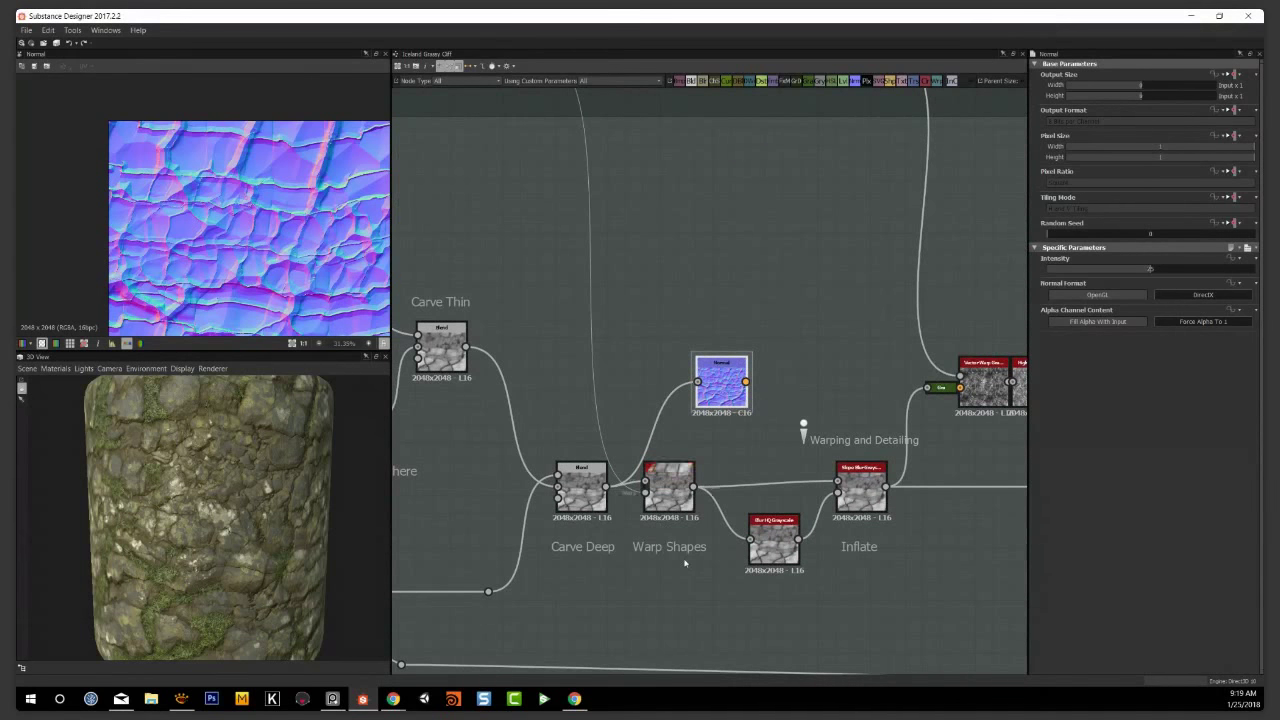
pyautogui.scroll(4, 676, 555)
pyautogui.click(652, 404)
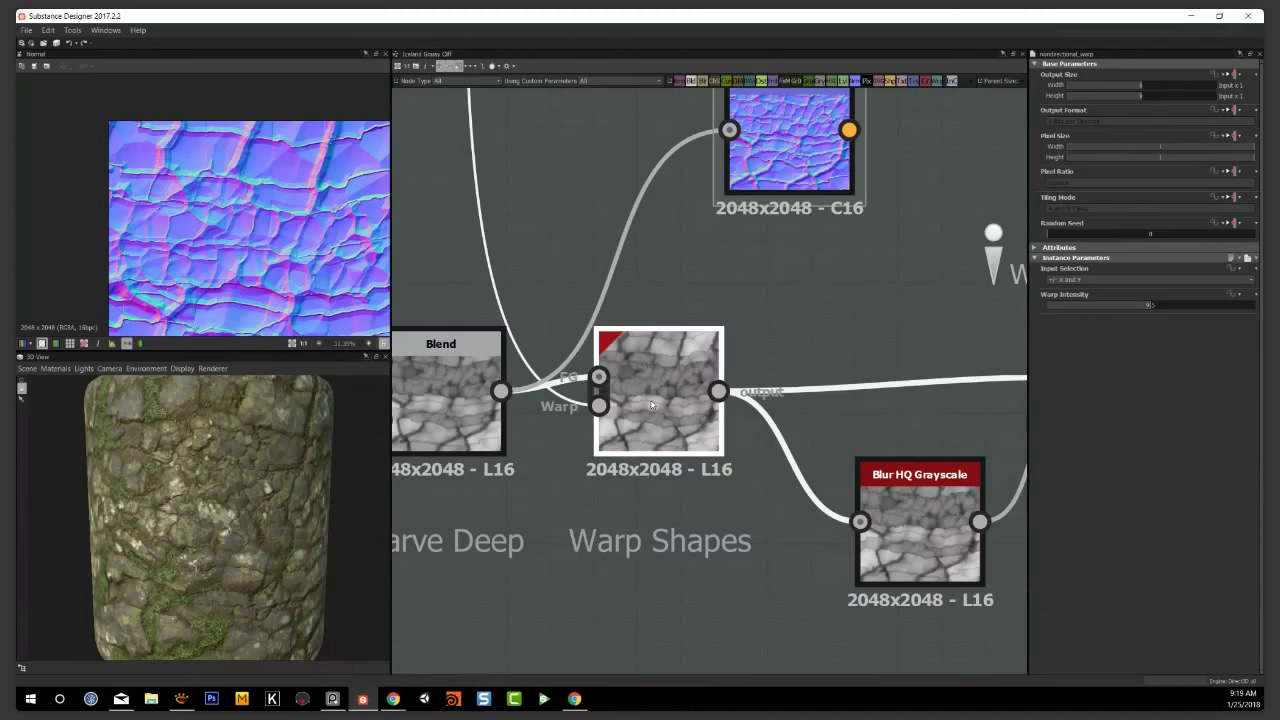
# Select the Warp Shapes nondirectional warp to show its parameters, and move the Normal node slightly down and right toward it
pyautogui.click(826, 307)
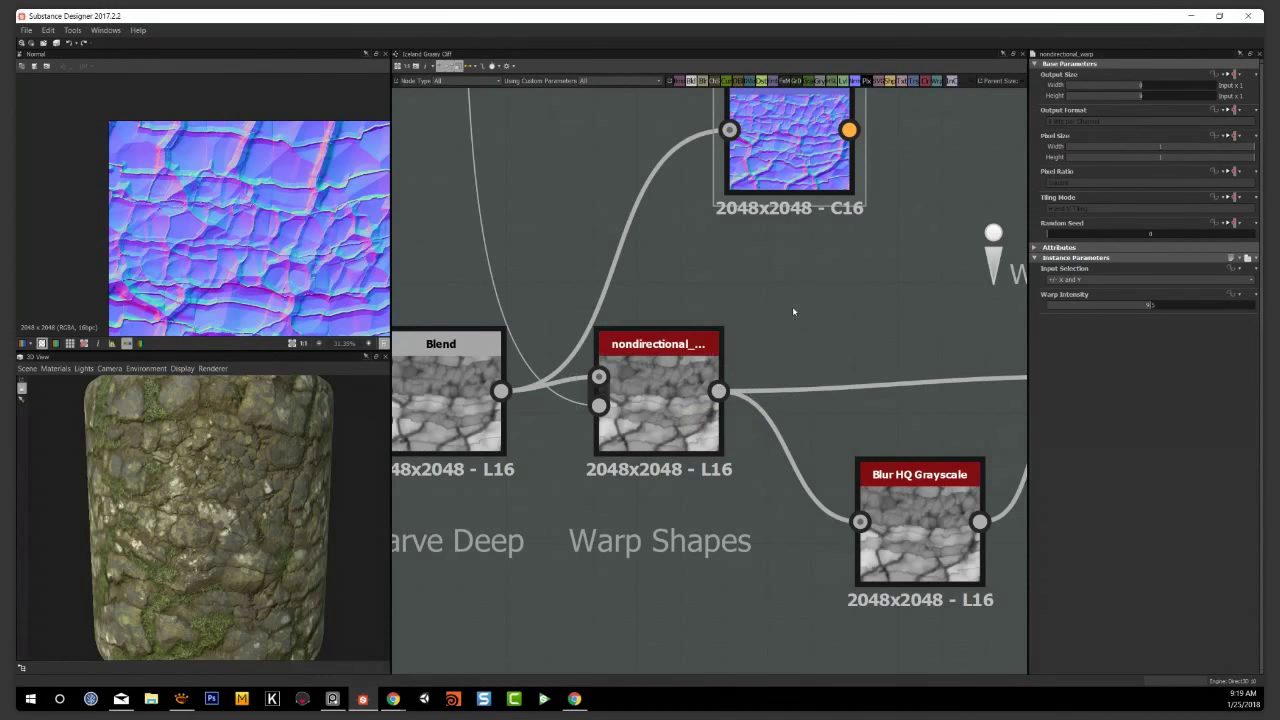
pyautogui.click(672, 406)
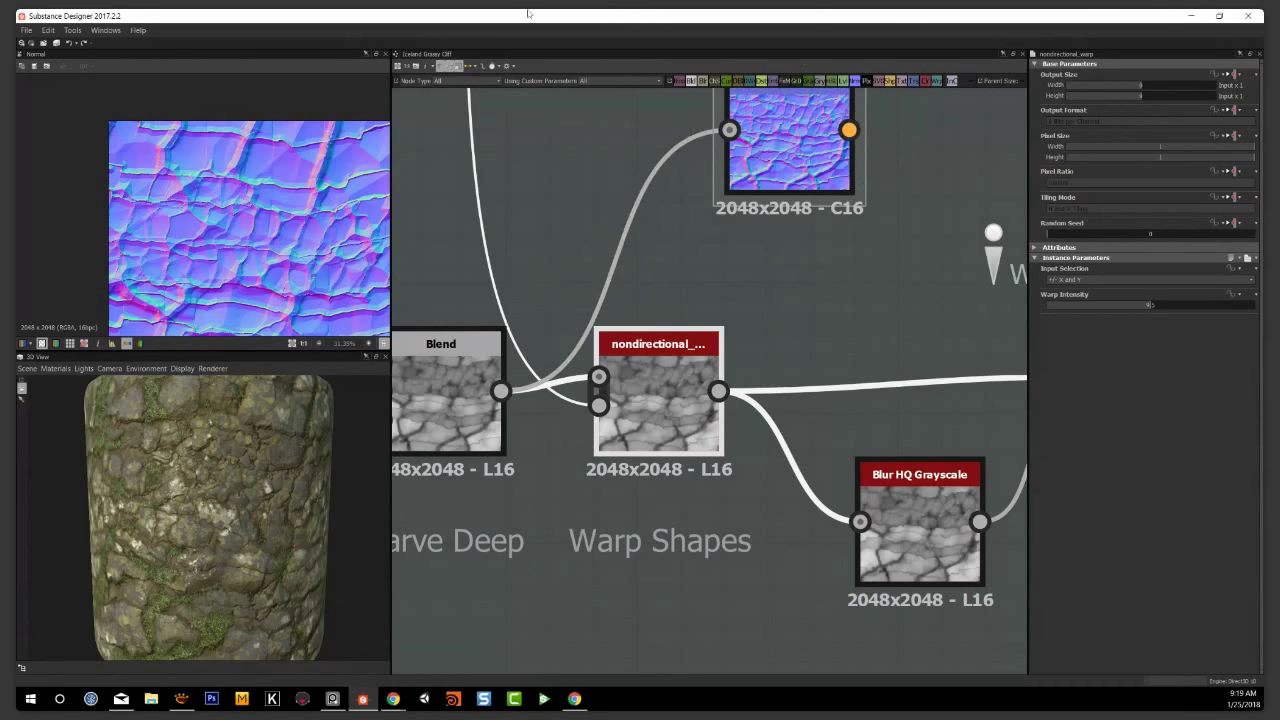
pyautogui.moveTo(669, 281); pyautogui.dragTo(671, 323, button='middle')
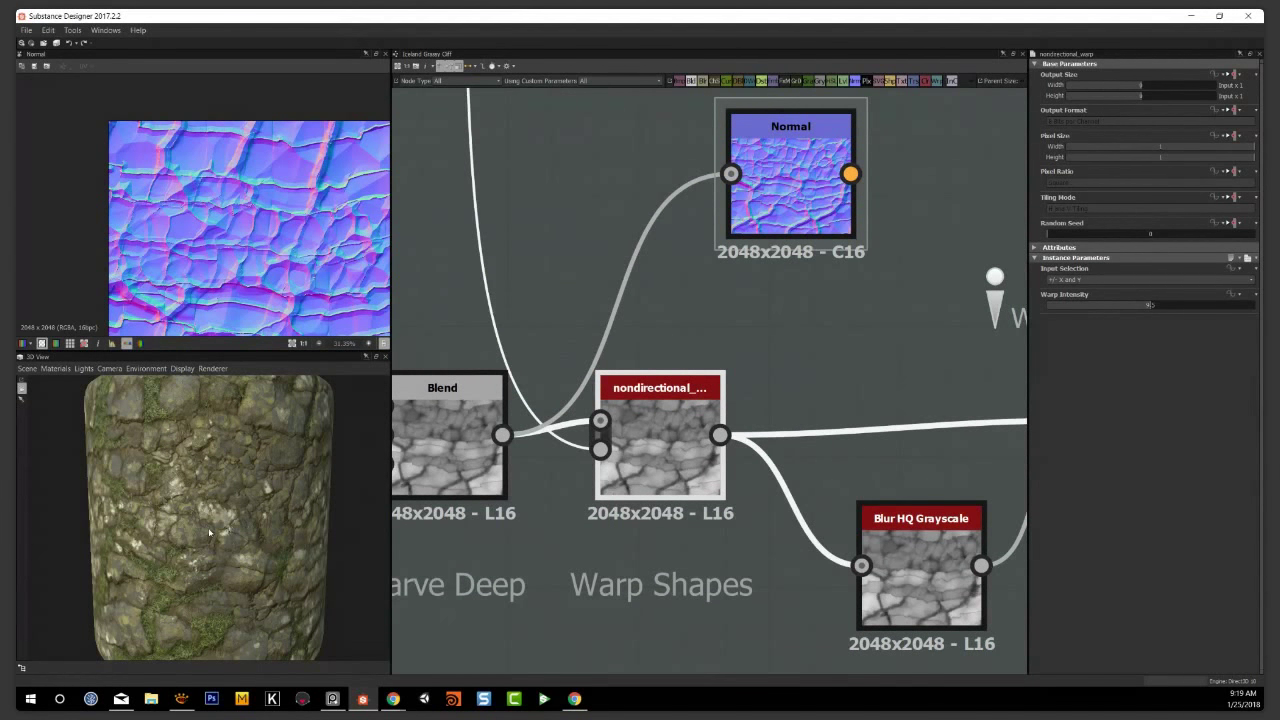
pyautogui.moveTo(755, 342); pyautogui.dragTo(780, 403, button='middle')
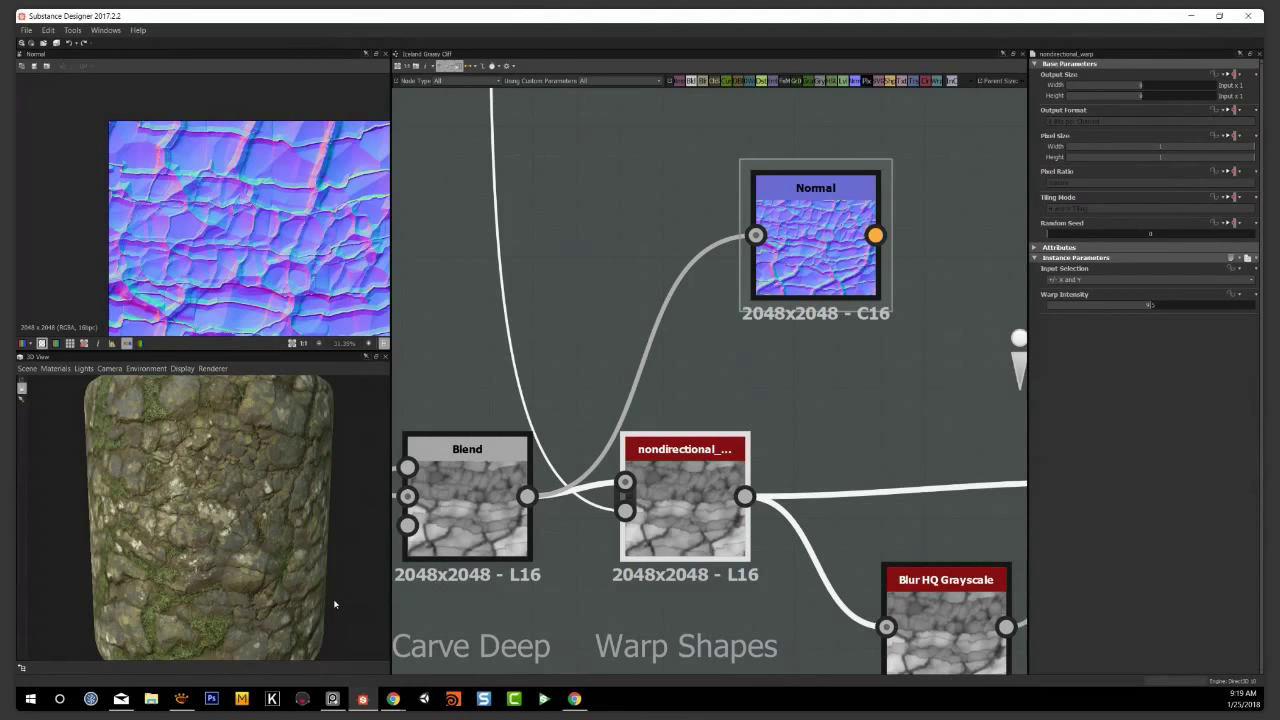
pyautogui.moveTo(723, 378); pyautogui.dragTo(829, 483, button='middle')
pyautogui.scroll(-2, 812, 415)
pyautogui.moveTo(824, 383); pyautogui.dragTo(841, 416)
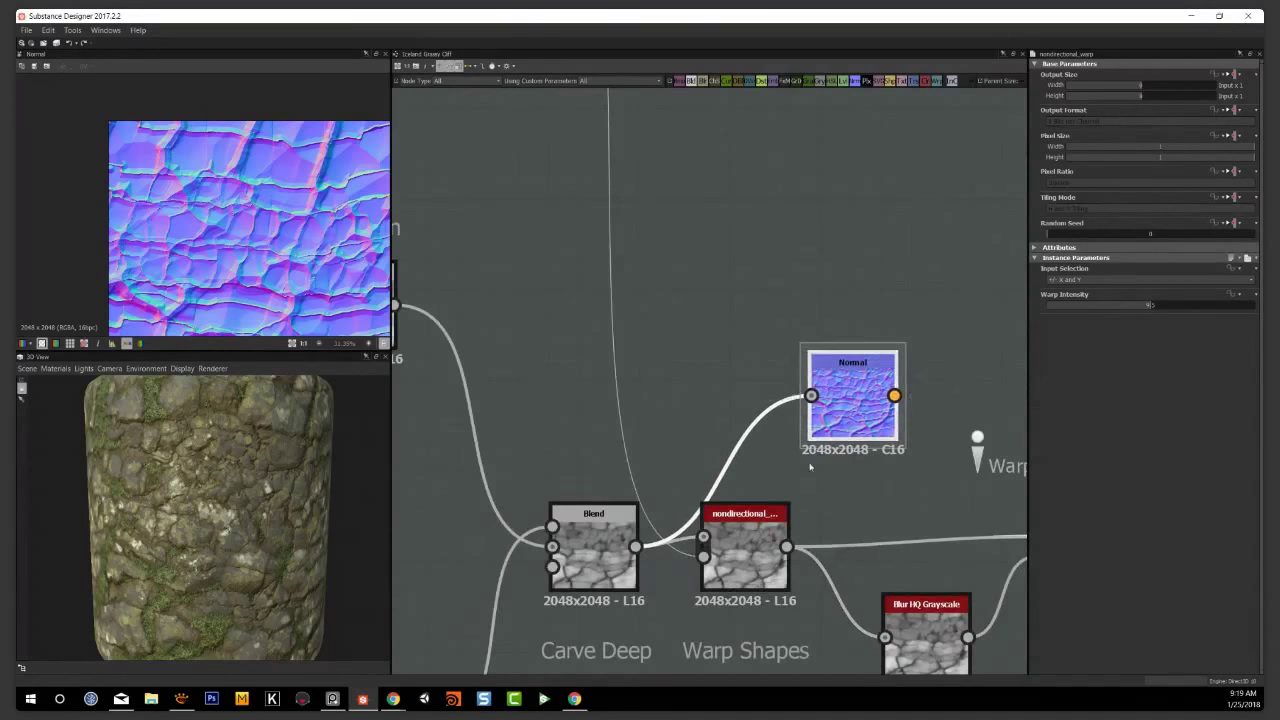
# Connect the Warp Shapes nondirectional warp to the Normal node, show the Normal's parameters, and examine the warped normals
pyautogui.moveTo(797, 492); pyautogui.dragTo(807, 470, button='middle')
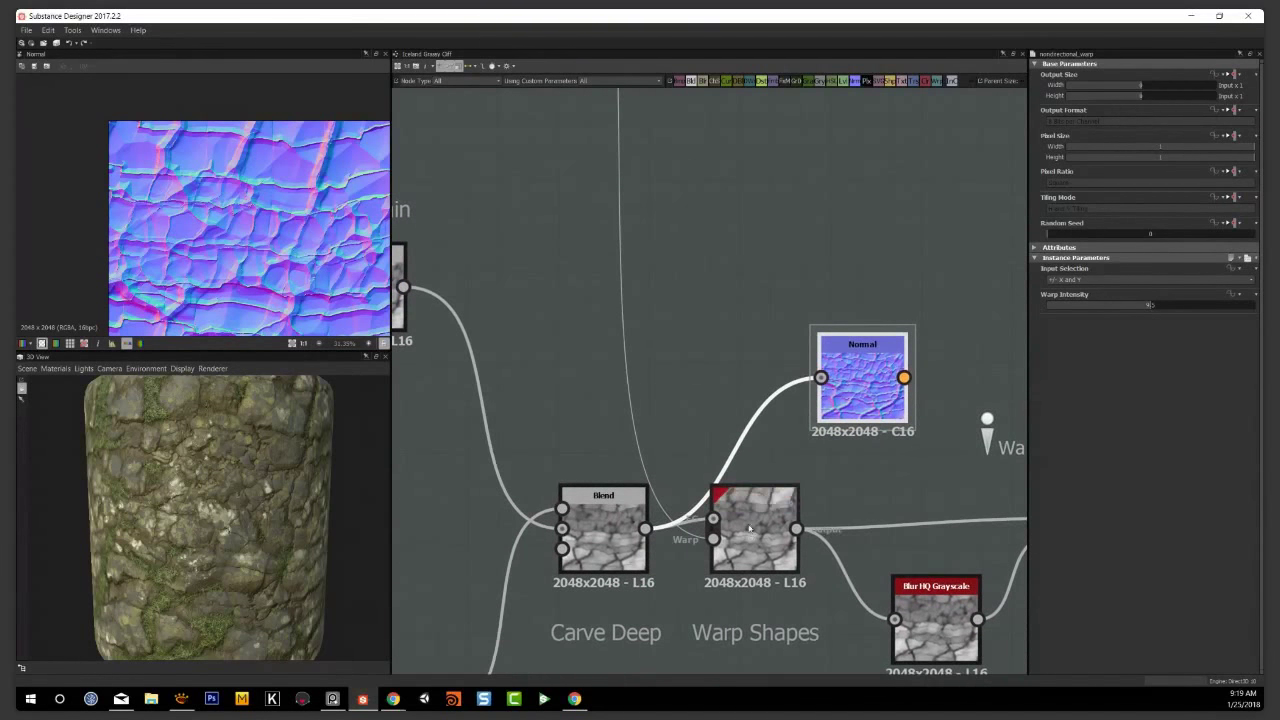
pyautogui.scroll(3, 165, 208)
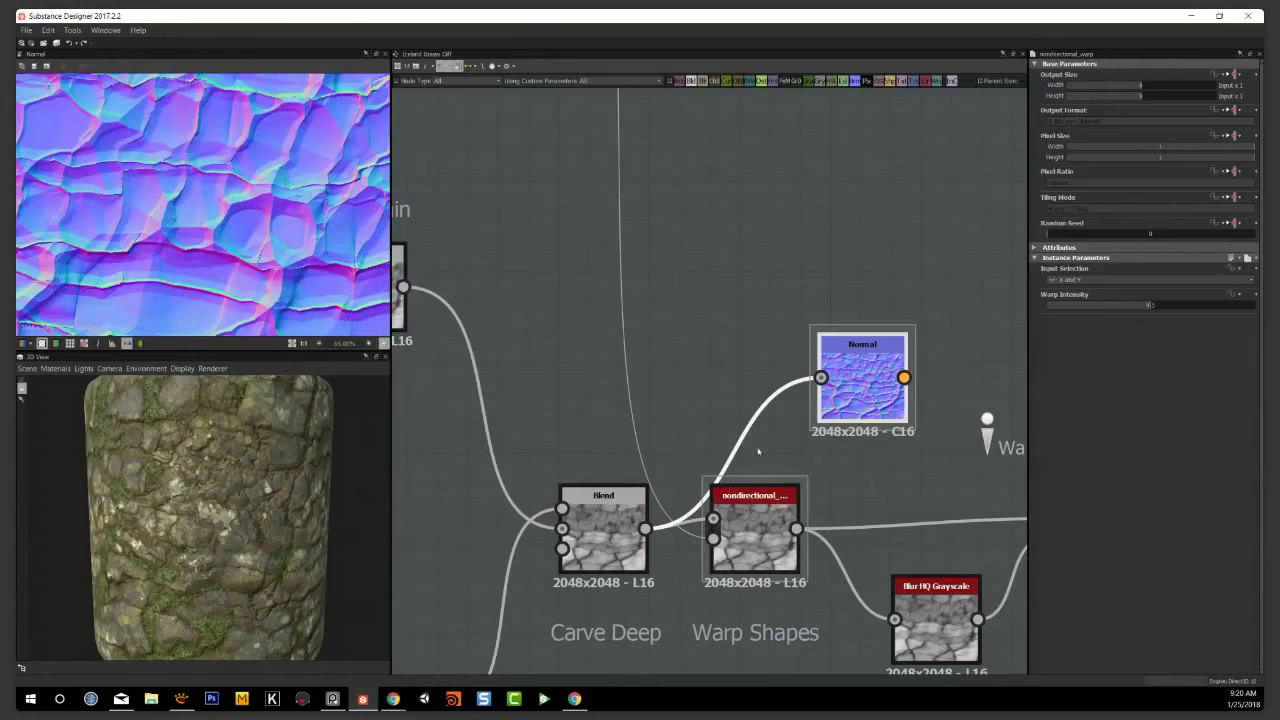
pyautogui.moveTo(795, 528); pyautogui.dragTo(820, 378)
pyautogui.click(839, 398)
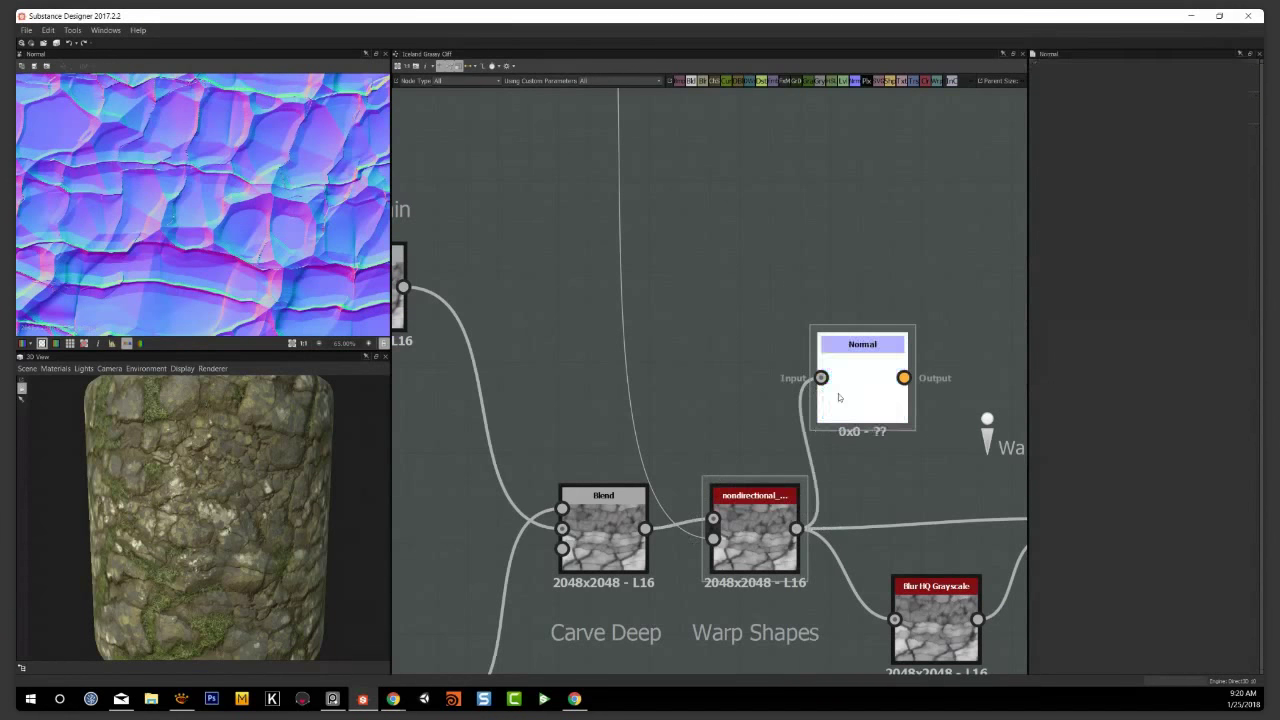
pyautogui.scroll(-2, 226, 208)
pyautogui.moveTo(226, 208); pyautogui.dragTo(253, 228, button='middle')
pyautogui.moveTo(270, 180); pyautogui.dragTo(289, 163, button='middle')
pyautogui.moveTo(314, 223); pyautogui.dragTo(317, 228, button='middle')
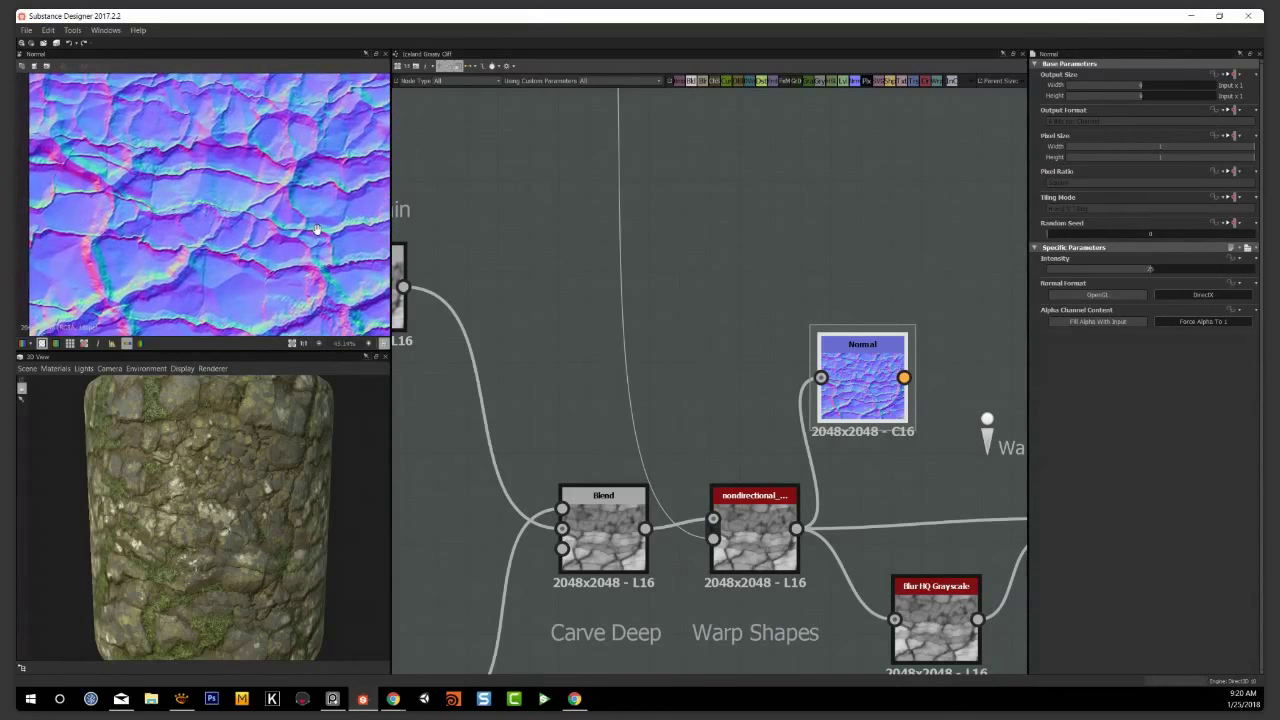
# Examine the Clouds 2 noise that drives the shape warp alongside the full warped normal map
pyautogui.press('f')
pyautogui.moveTo(794, 277); pyautogui.dragTo(858, 570, button='middle')
pyautogui.scroll(-1, 626, 274)
pyautogui.scroll(-1, 547, 237)
pyautogui.moveTo(549, 247); pyautogui.dragTo(578, 354, button='middle')
pyautogui.scroll(2, 582, 305)
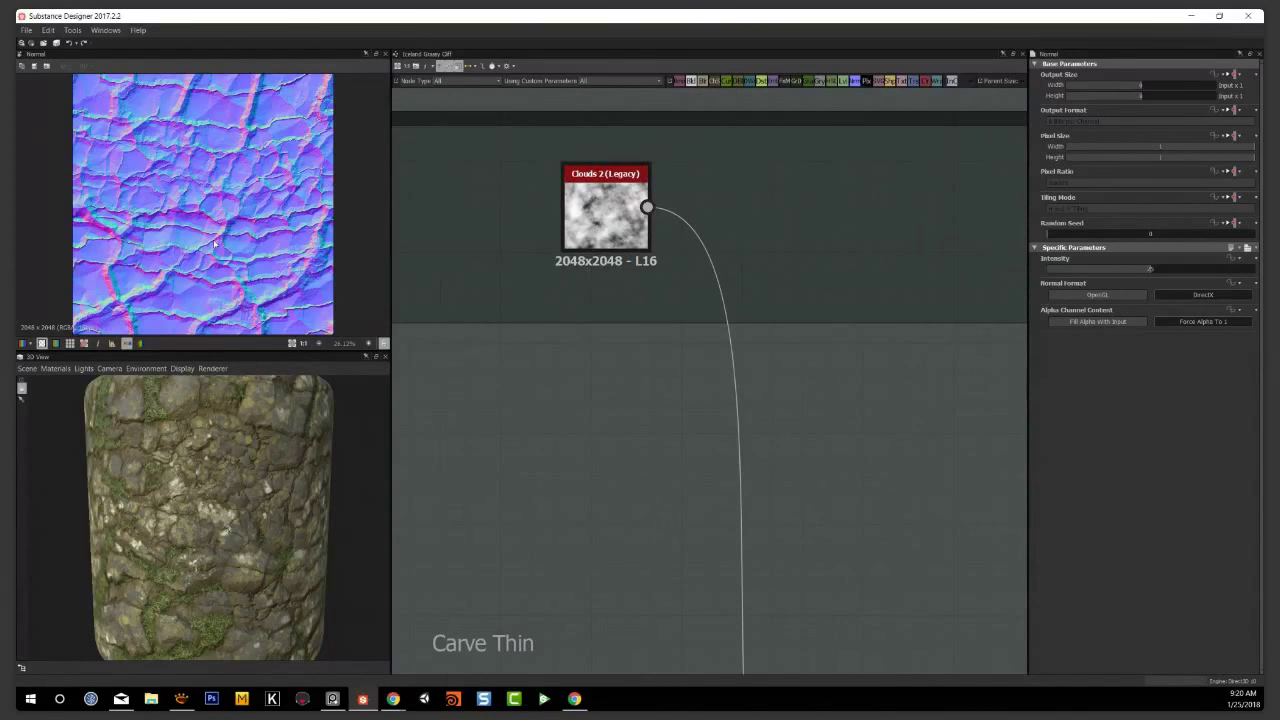
pyautogui.scroll(2, 214, 243)
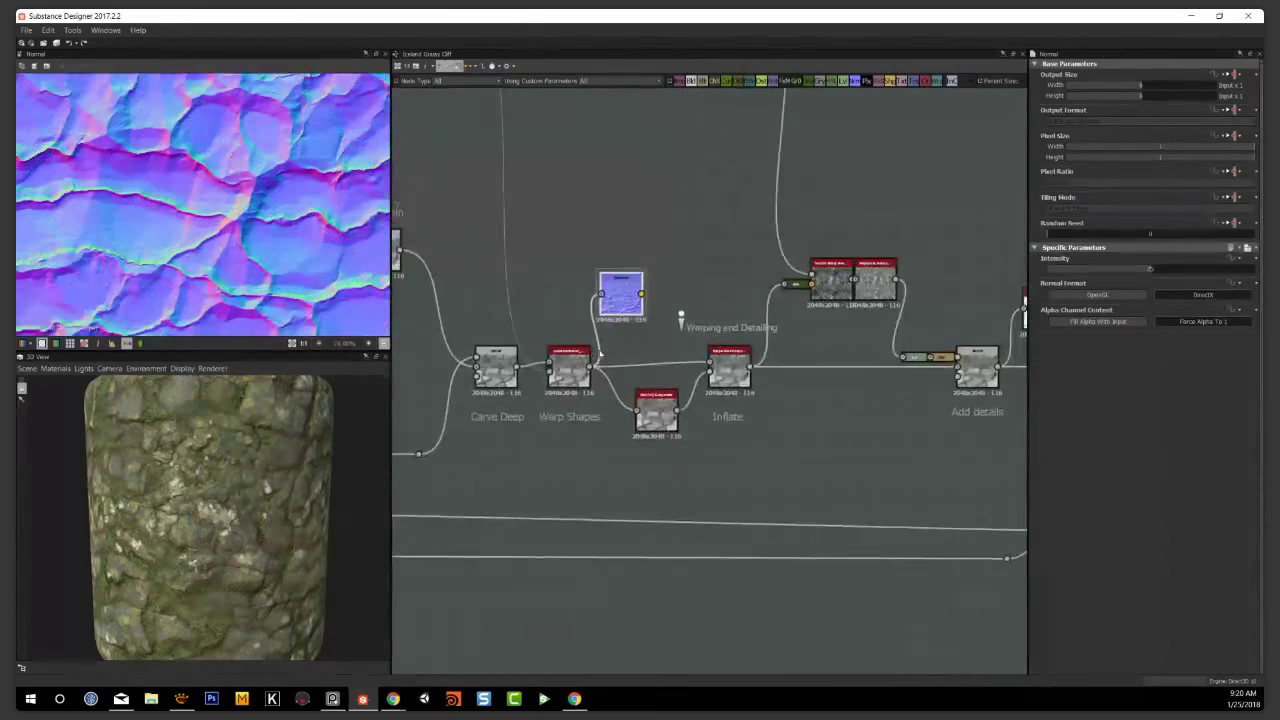
# Move the Normal node below the Inflate Slope Blur and examine the warped shapes' normals at different scales
pyautogui.scroll(1, 680, 295)
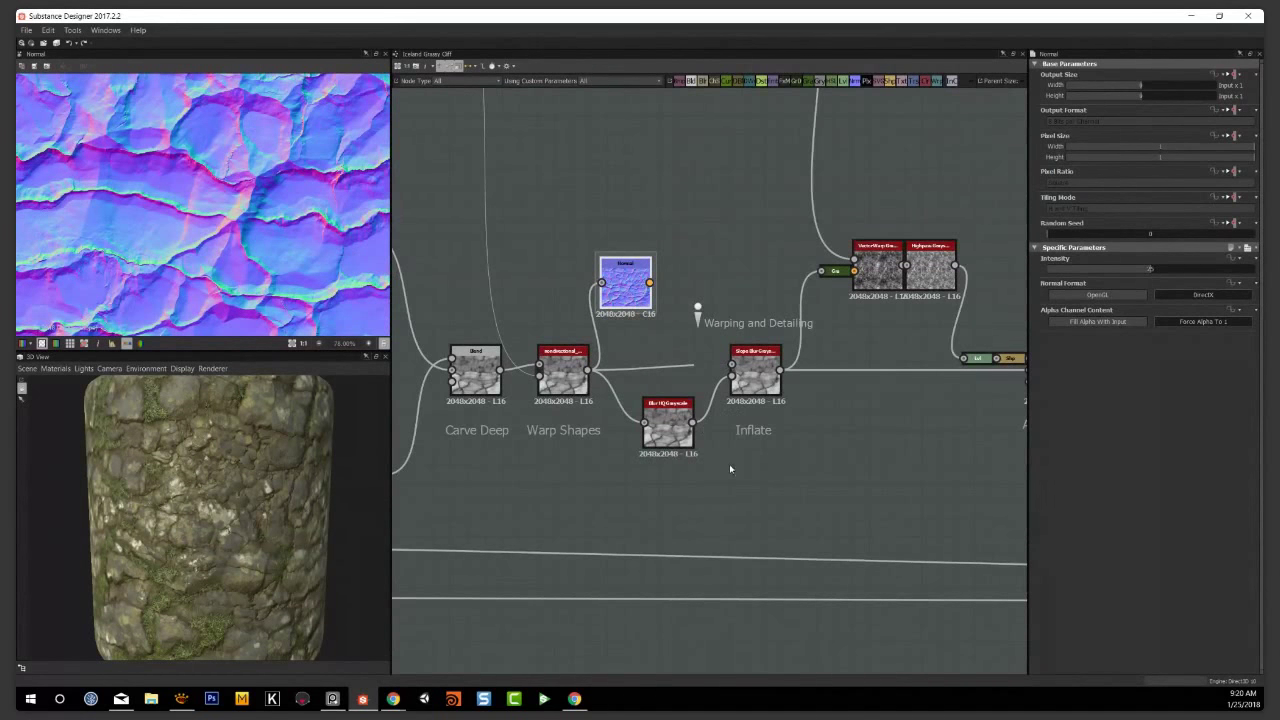
pyautogui.scroll(2, 729, 466)
pyautogui.moveTo(592, 234); pyautogui.dragTo(878, 533)
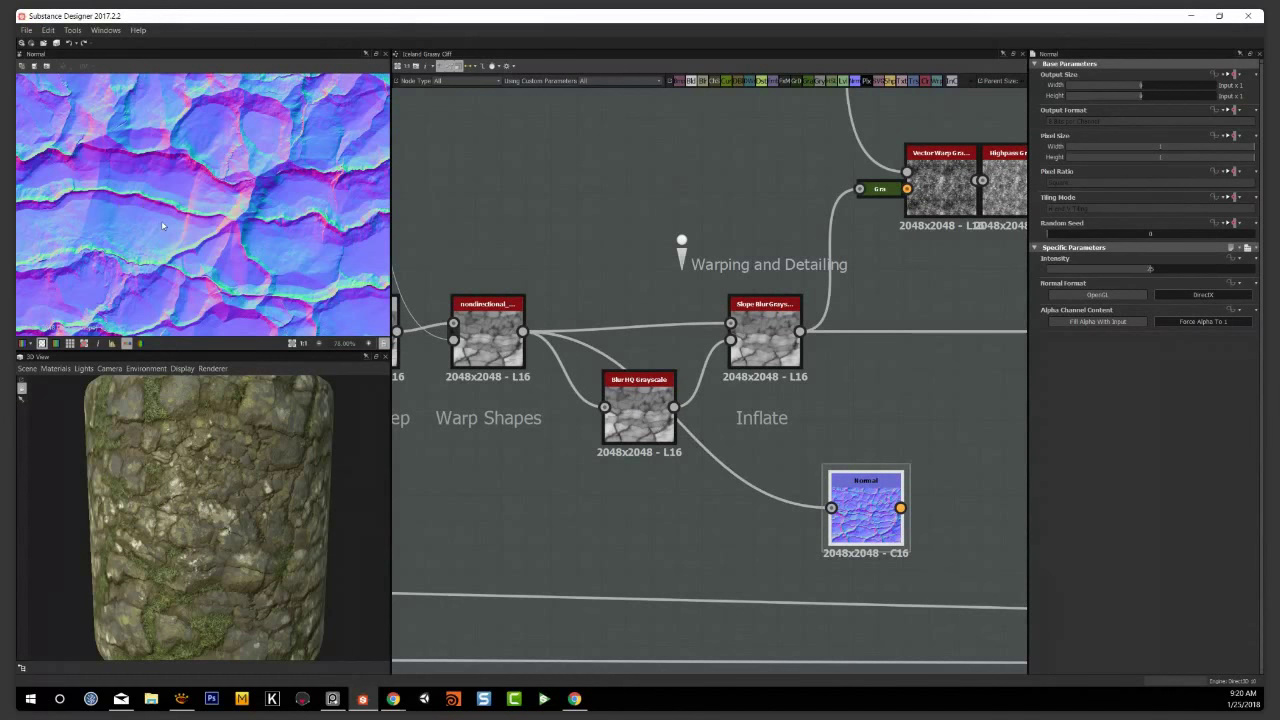
pyautogui.scroll(-3, 163, 226)
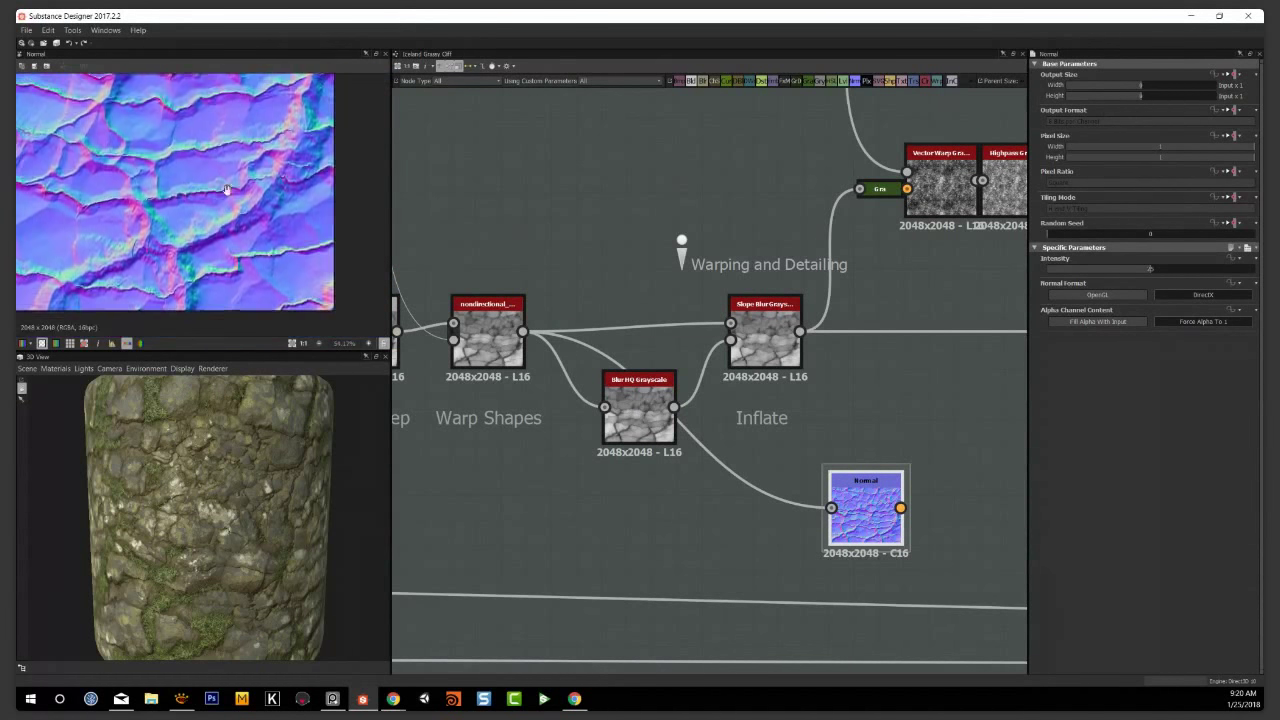
pyautogui.scroll(-2, 227, 189)
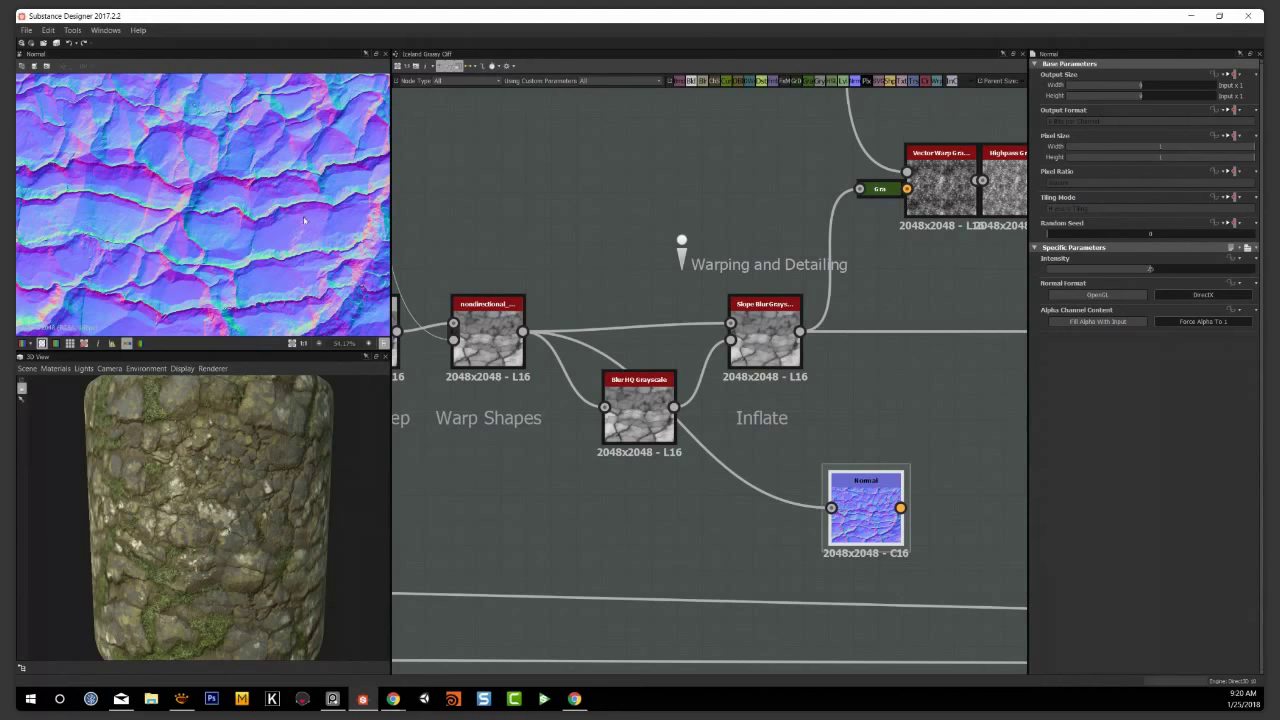
pyautogui.moveTo(250, 244); pyautogui.dragTo(256, 280, button='middle')
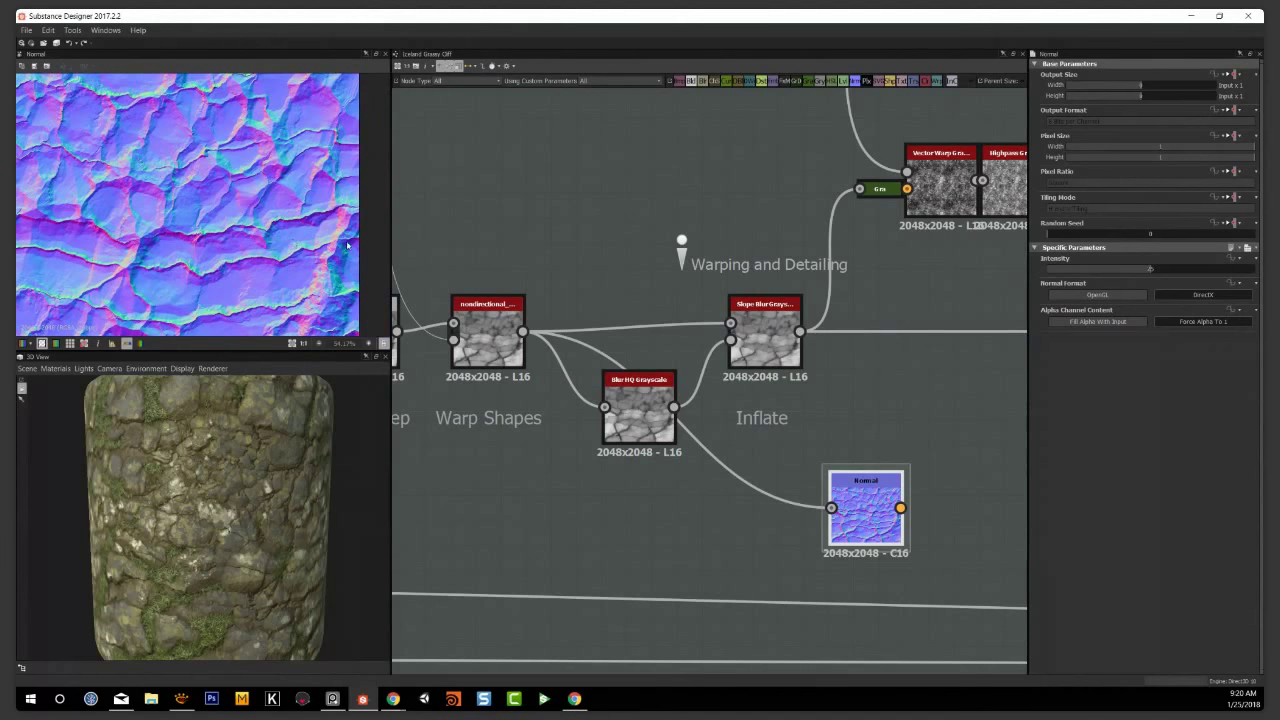
# Move the Normal node closer beneath the Inflate Slope Blur and show that Slope Blur's parameters
pyautogui.moveTo(805, 361); pyautogui.dragTo(719, 395, button='middle')
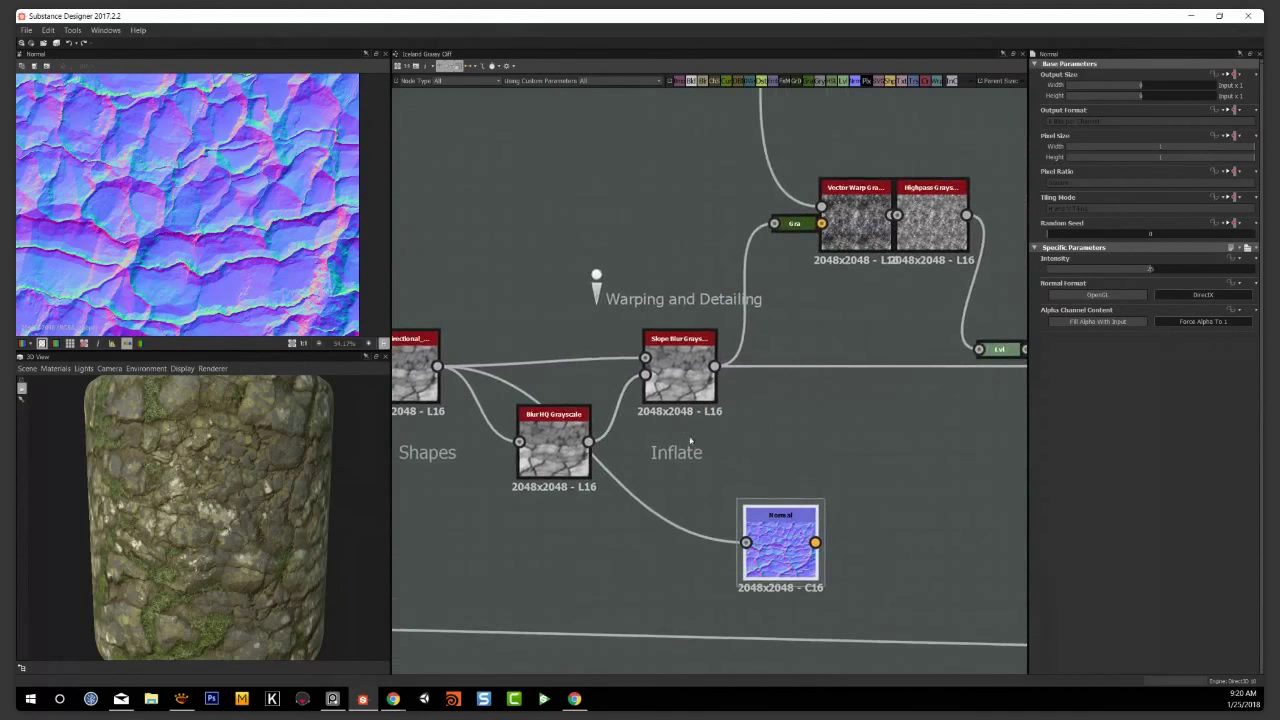
pyautogui.moveTo(781, 550); pyautogui.dragTo(781, 499)
pyautogui.click(701, 371)
pyautogui.click(702, 370)
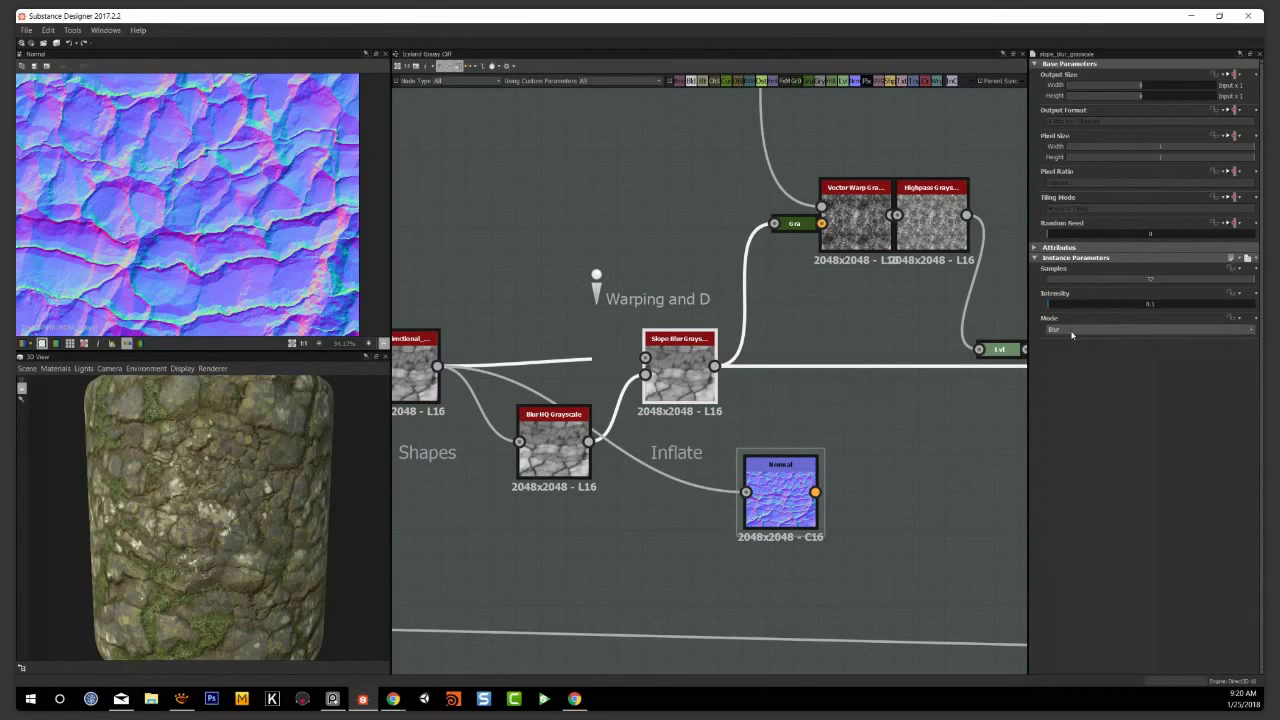
# Connect the Inflate Slope Blur to the Normal node and examine the inflated normals up close and as a whole
pyautogui.moveTo(716, 366); pyautogui.dragTo(755, 515)
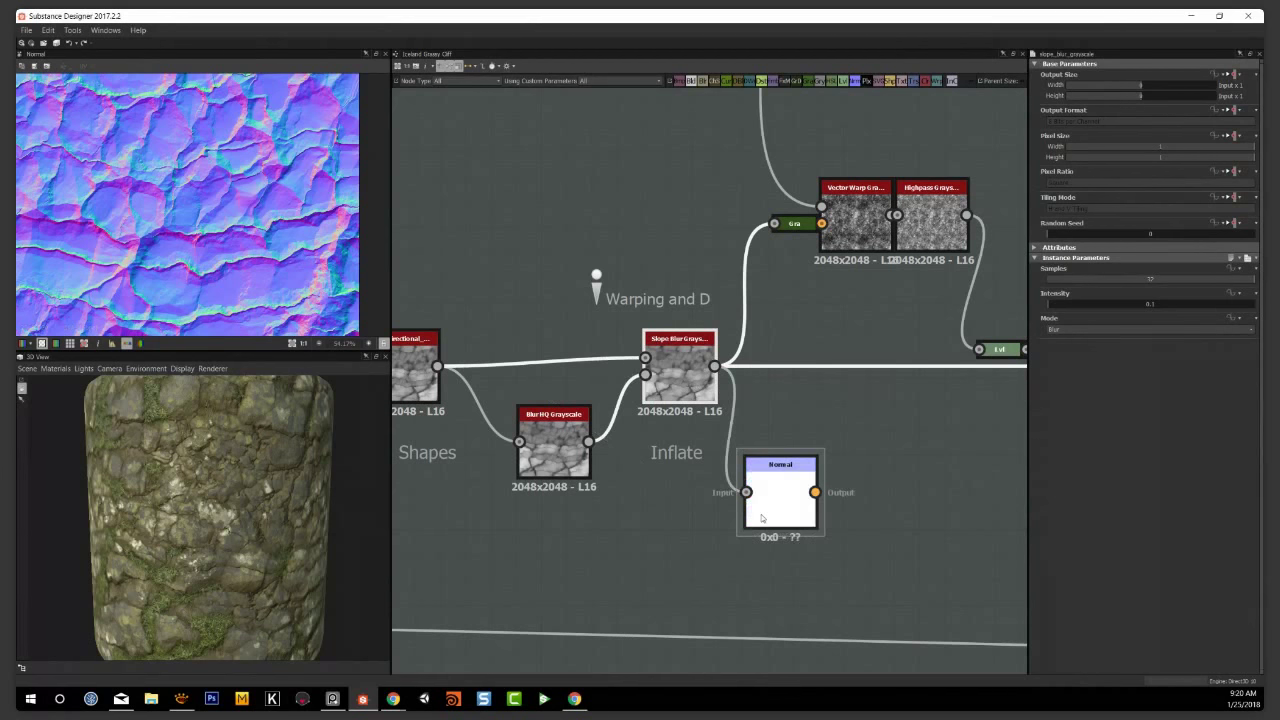
pyautogui.scroll(3, 177, 267)
pyautogui.moveTo(177, 267)
pyautogui.mouseDown(button='middle')
pyautogui.moveTo(271, 275)
pyautogui.moveTo(126, 251)
pyautogui.moveTo(208, 263)
pyautogui.moveTo(165, 275)
pyautogui.mouseUp(button='middle')
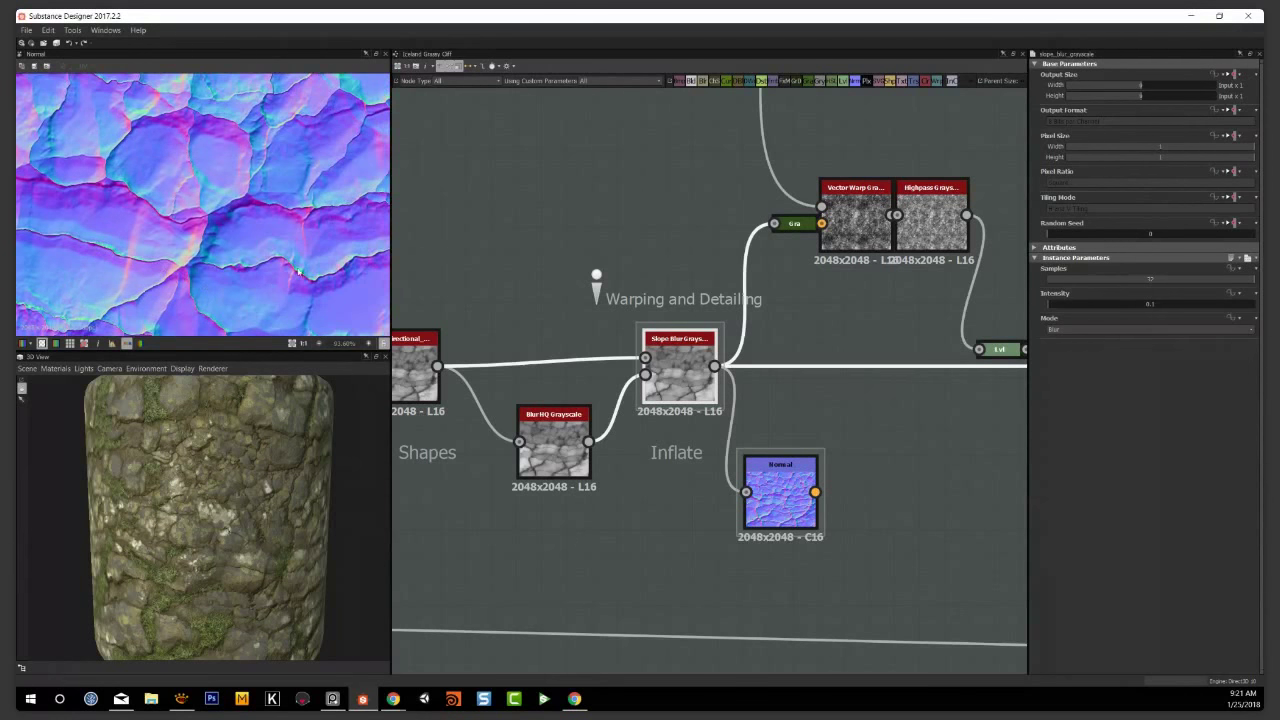
pyautogui.scroll(-2, 298, 270)
pyautogui.scroll(-3, 270, 209)
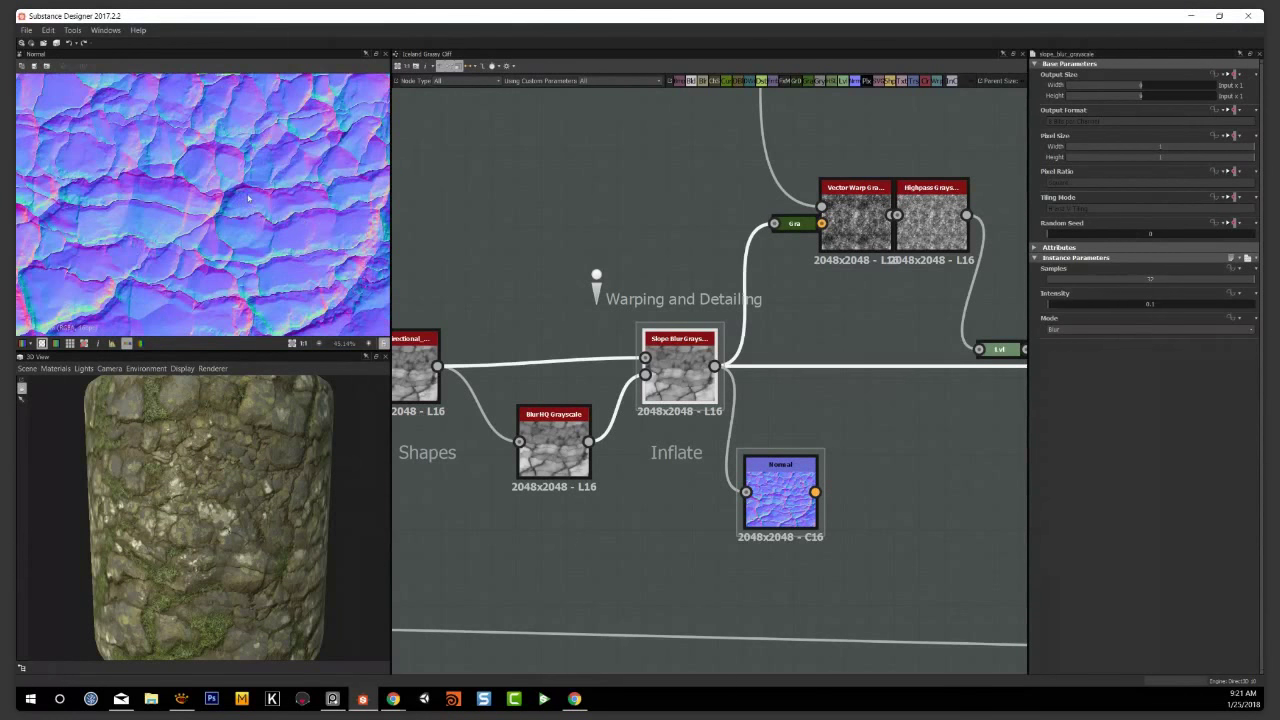
# Move the Normal node under the Add details Blend, connect that Blend to it, and select the Normal node
pyautogui.scroll(-5, 877, 406)
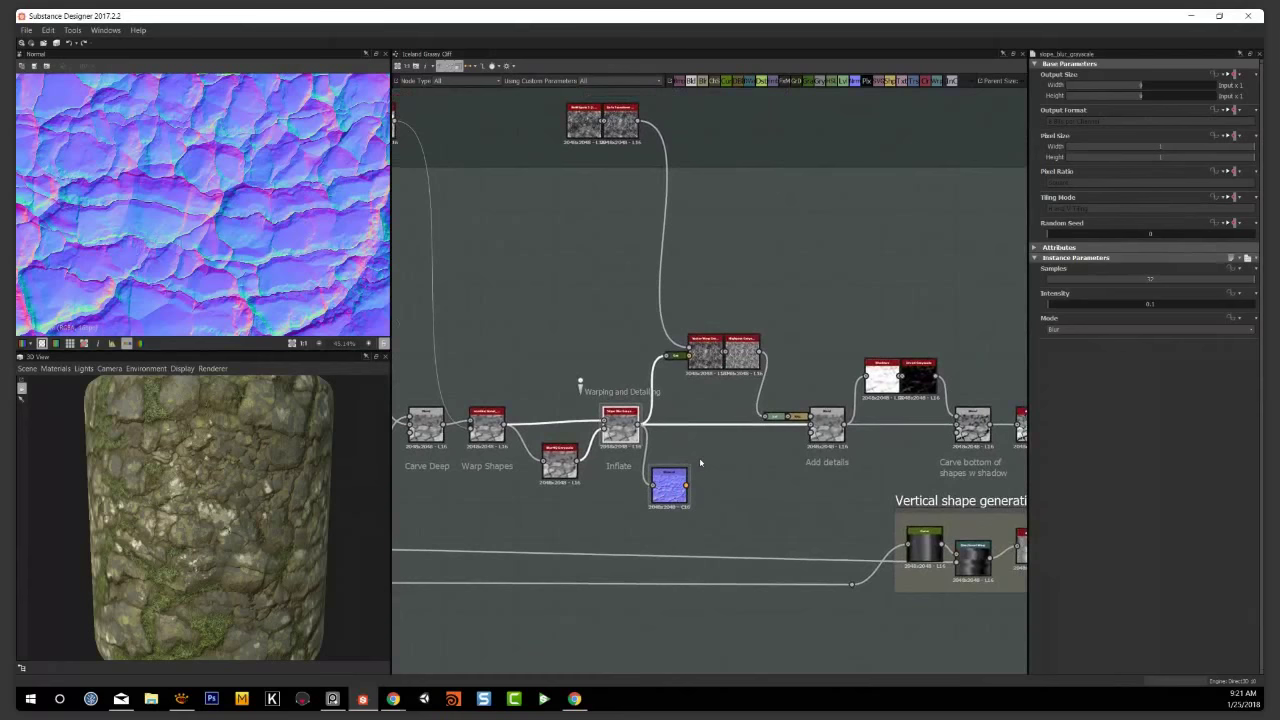
pyautogui.moveTo(701, 461); pyautogui.dragTo(637, 464, button='middle')
pyautogui.moveTo(607, 502); pyautogui.dragTo(802, 501)
pyautogui.scroll(3, 802, 501)
pyautogui.moveTo(764, 385); pyautogui.dragTo(769, 510)
pyautogui.click(803, 512)
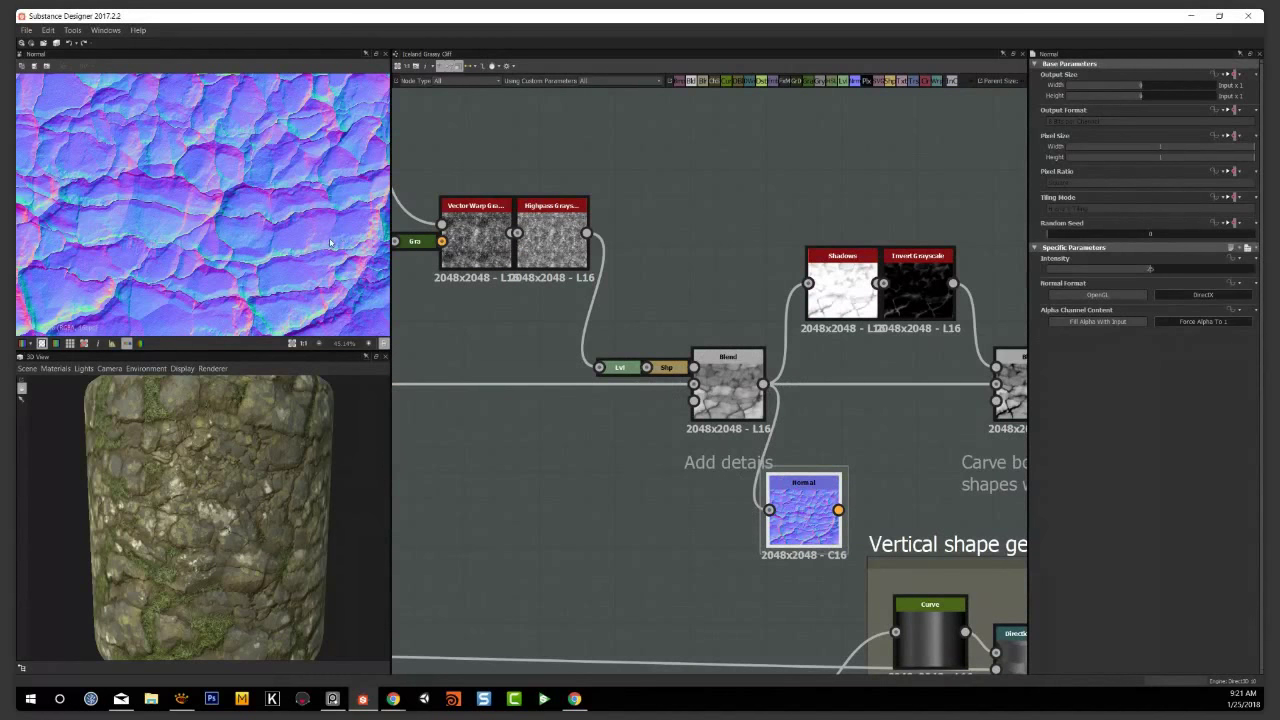
# Examine the BnW Spots 1 and Safe Transform noise nodes that feed the added surface details
pyautogui.scroll(-4, 629, 250)
pyautogui.moveTo(571, 157); pyautogui.dragTo(635, 348, button='middle')
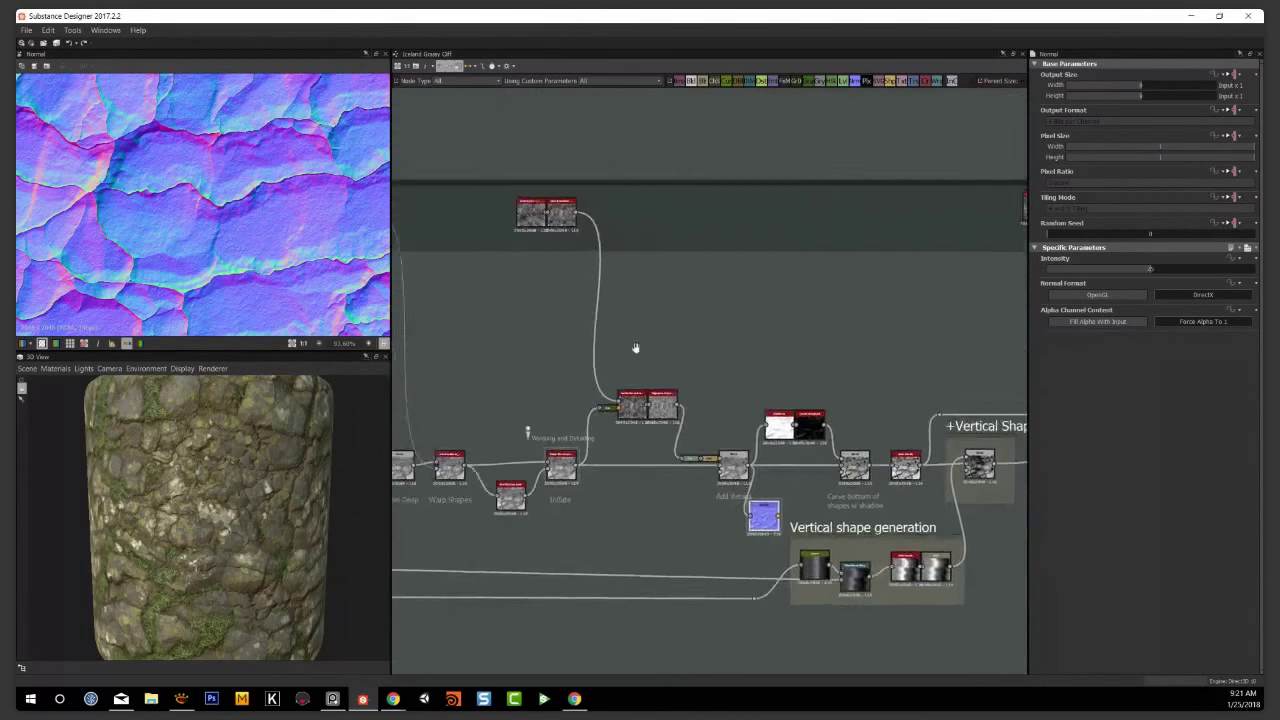
pyautogui.scroll(4, 594, 397)
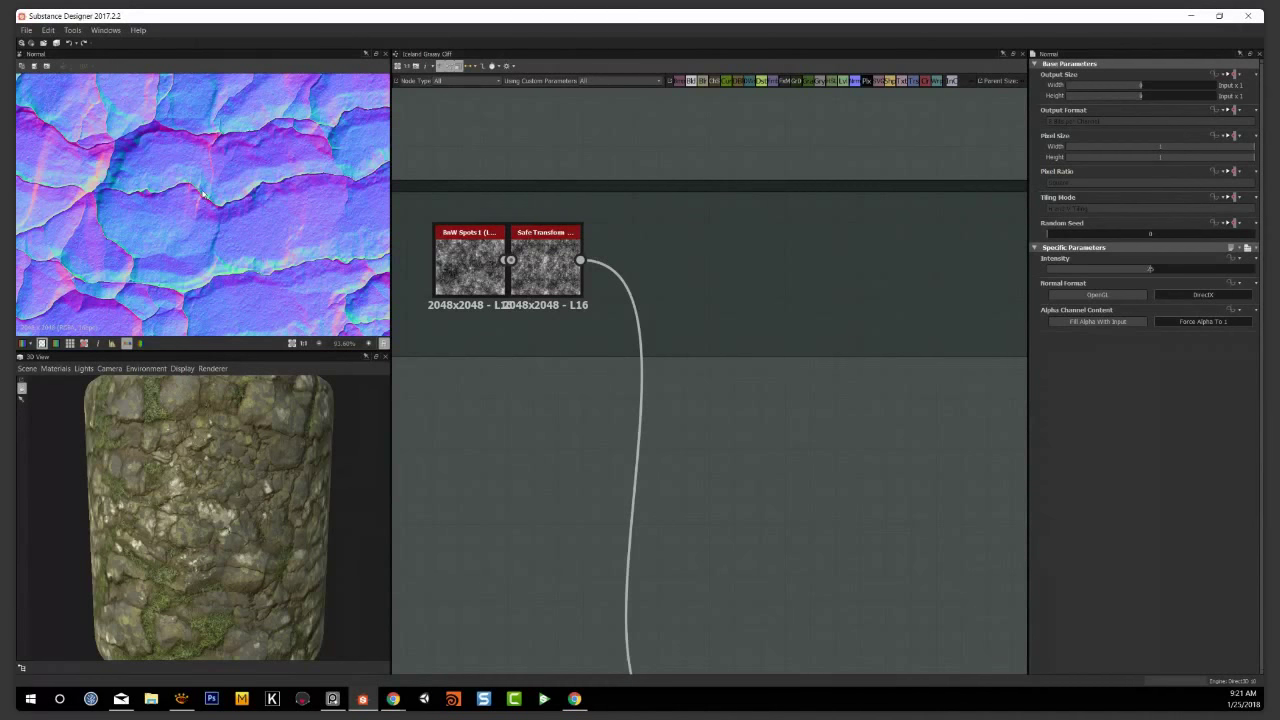
# Move the Normal node above the Shadows and Invert Grayscale nodes and examine the detailed normals up close
pyautogui.scroll(-3, 203, 194)
pyautogui.moveTo(729, 480); pyautogui.dragTo(680, 230, button='middle')
pyautogui.scroll(-2, 715, 304)
pyautogui.moveTo(768, 469); pyautogui.dragTo(487, 305, button='middle')
pyautogui.moveTo(622, 476); pyautogui.dragTo(818, 243)
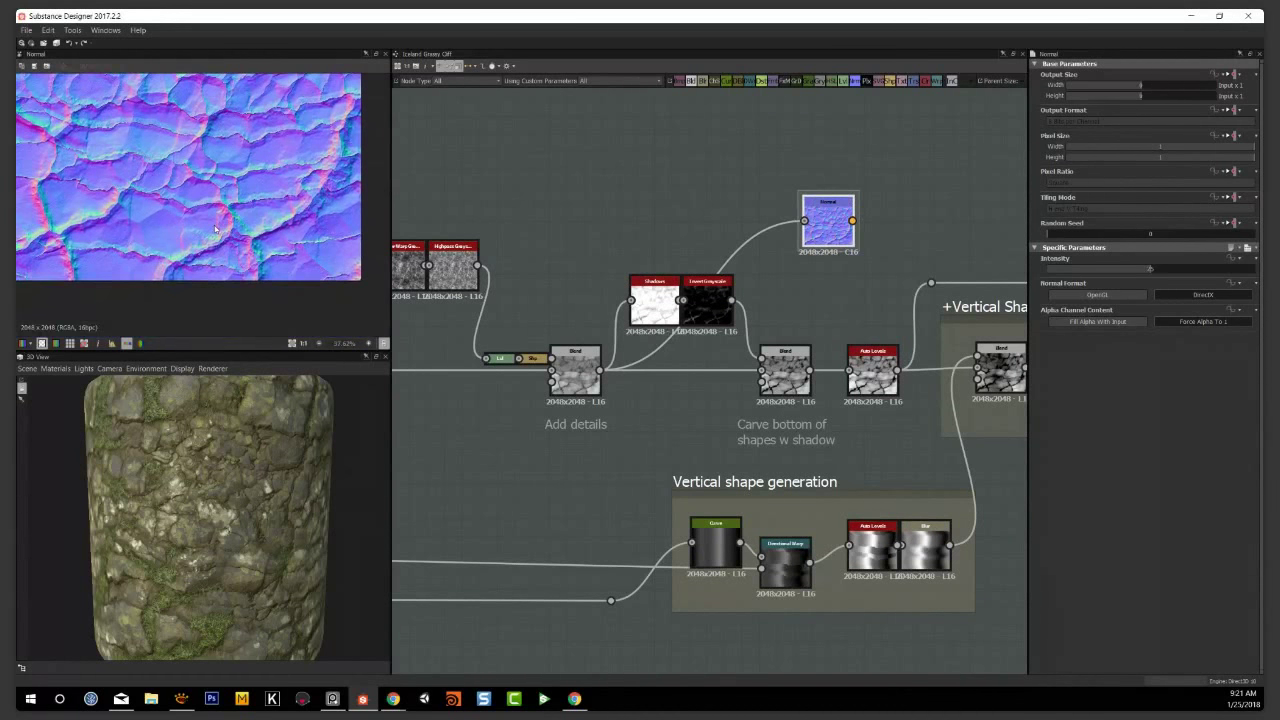
pyautogui.scroll(2, 300, 256)
pyautogui.moveTo(306, 256); pyautogui.dragTo(311, 265, button='middle')
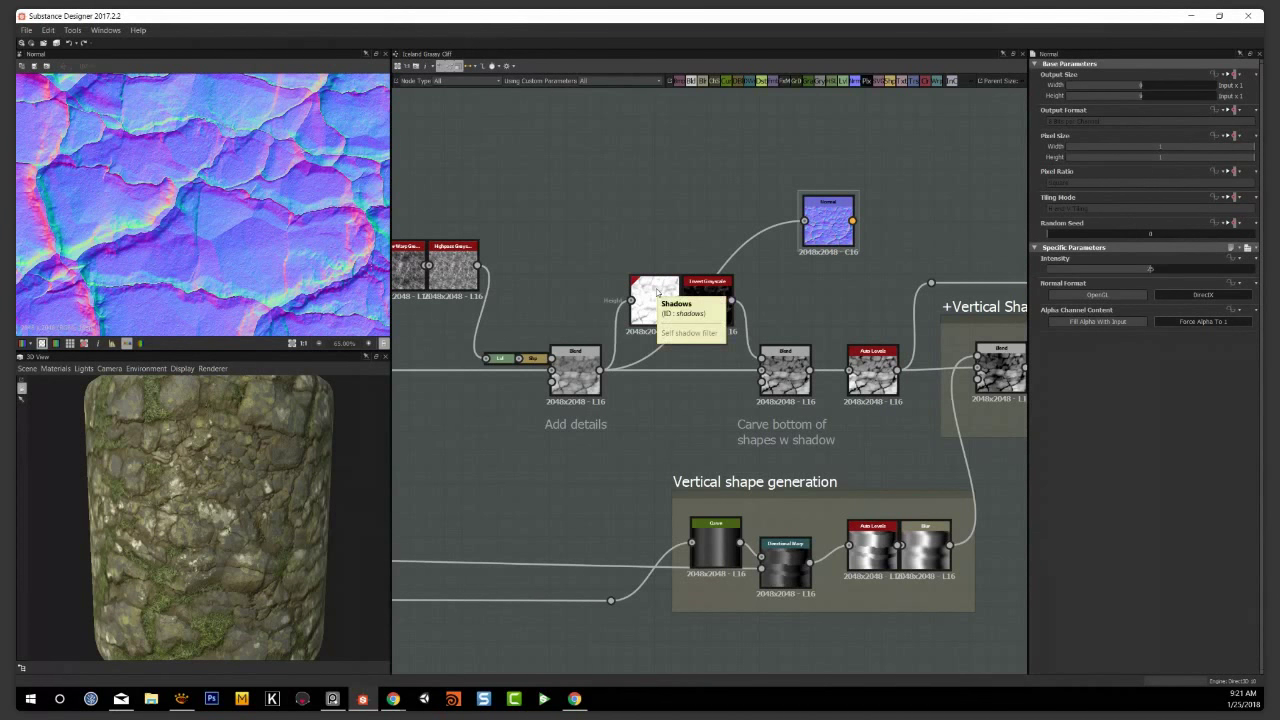
# Preview the Add details Blend, display the Shadows node's output, and examine the shadows cast beneath the shapes
pyautogui.doubleClick(583, 377)
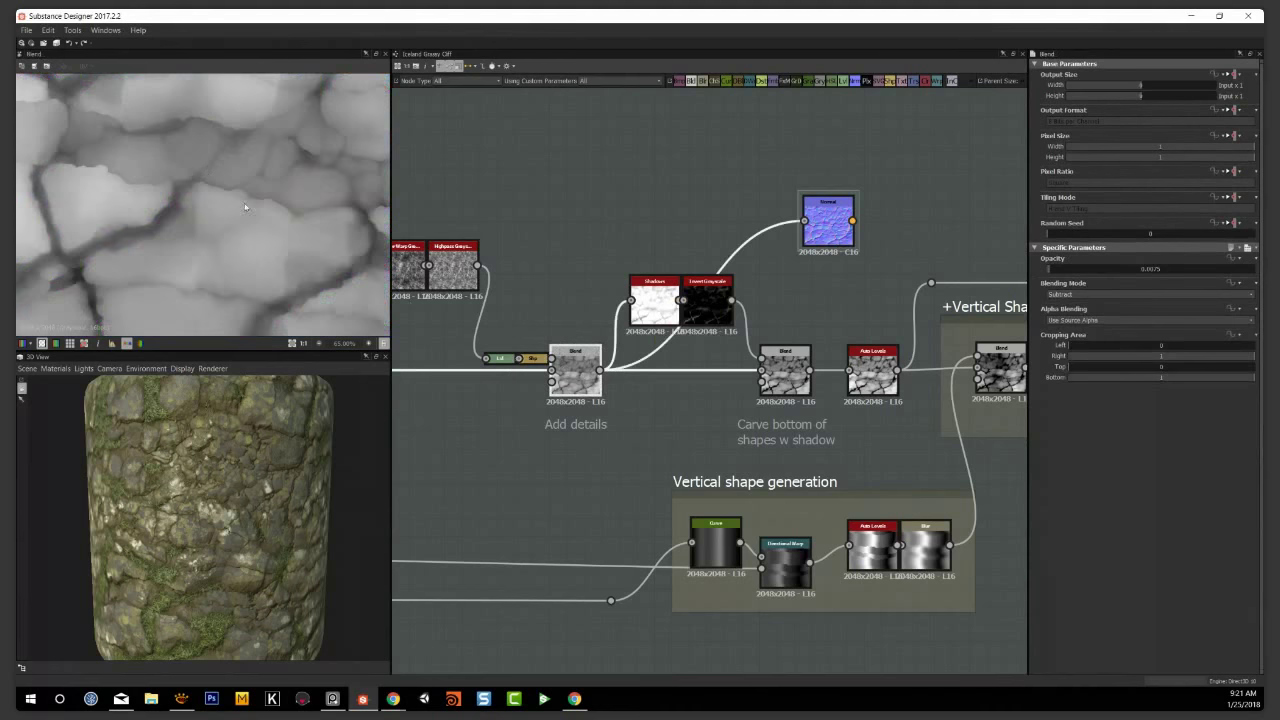
pyautogui.click(657, 298)
pyautogui.doubleClick(659, 299)
pyautogui.moveTo(231, 155); pyautogui.dragTo(225, 198, button='middle')
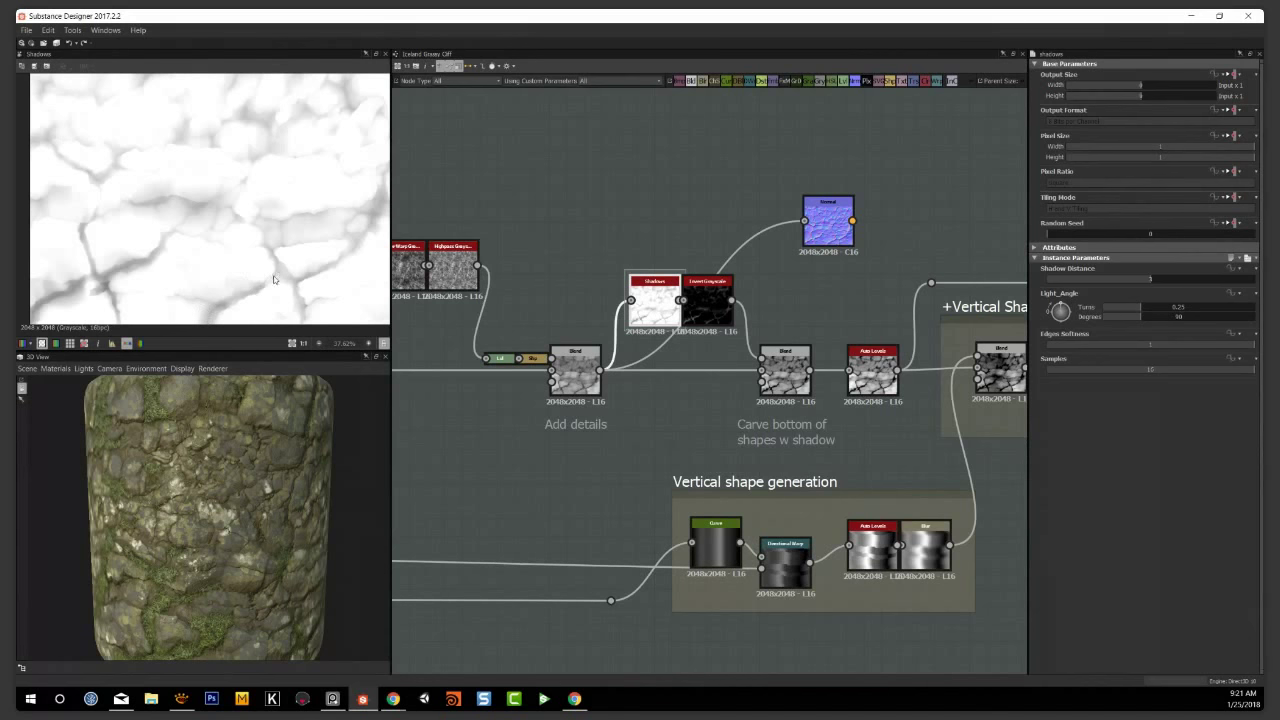
pyautogui.scroll(2, 274, 287)
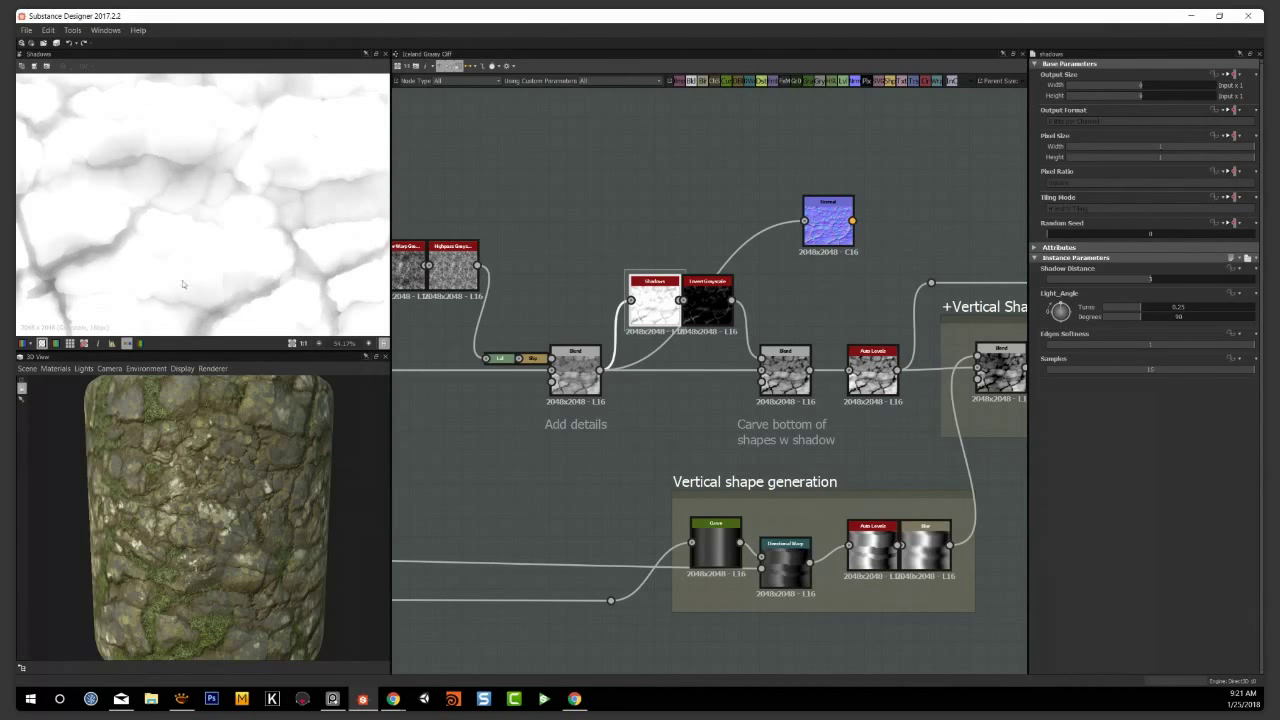
pyautogui.moveTo(246, 242); pyautogui.dragTo(134, 184, button='middle')
pyautogui.moveTo(651, 297); pyautogui.dragTo(526, 310, button='middle')
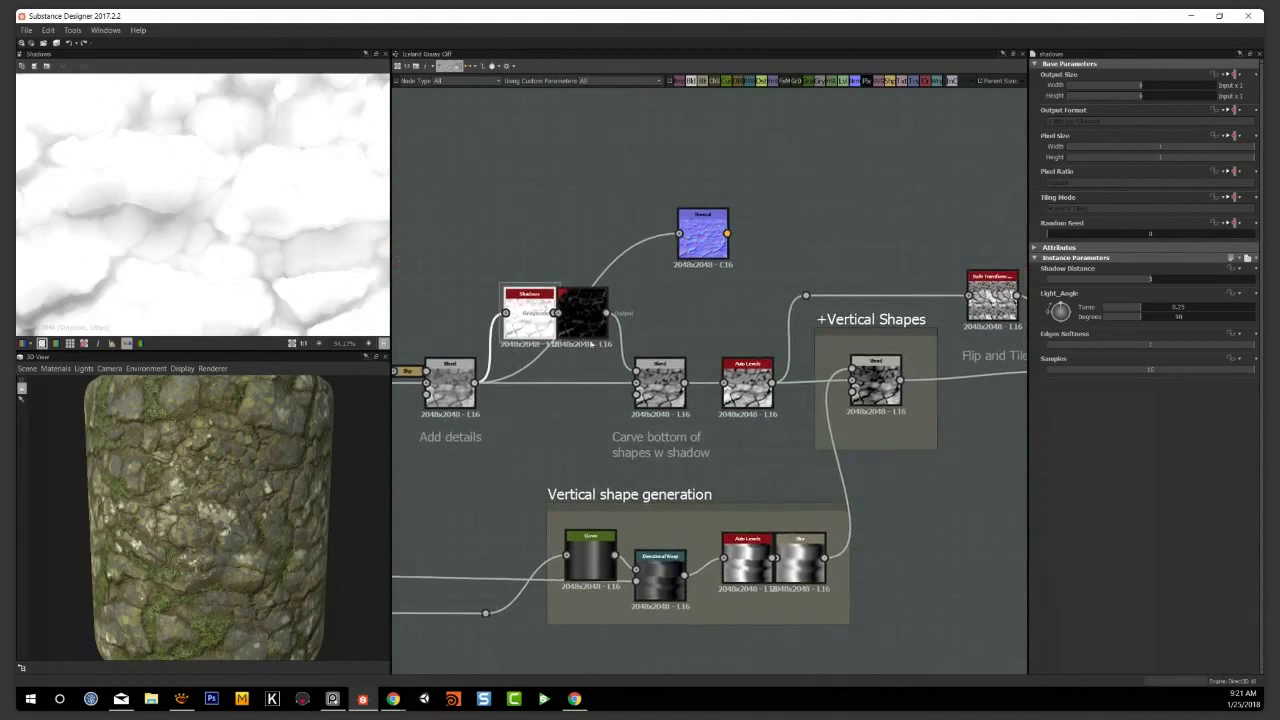
# Preview the Invert Grayscale of the shadows and show the parameters of the shadow-carving Blend
pyautogui.doubleClick(582, 313)
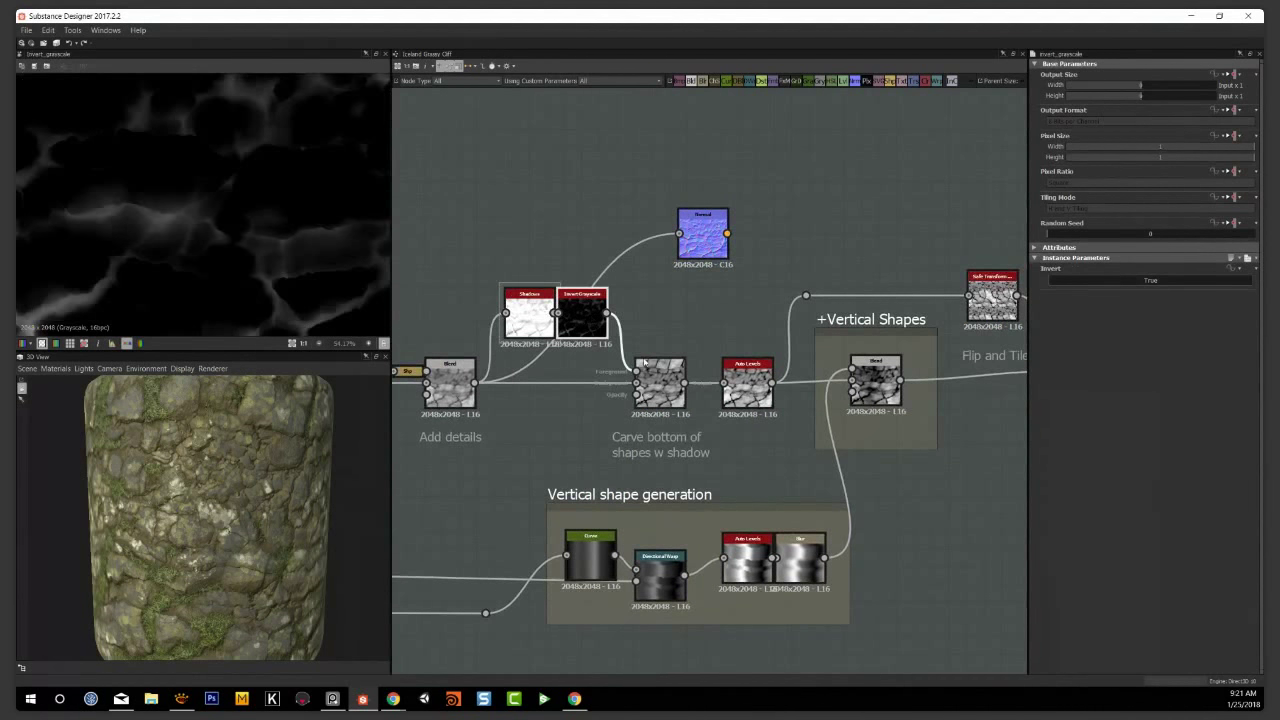
pyautogui.click(665, 397)
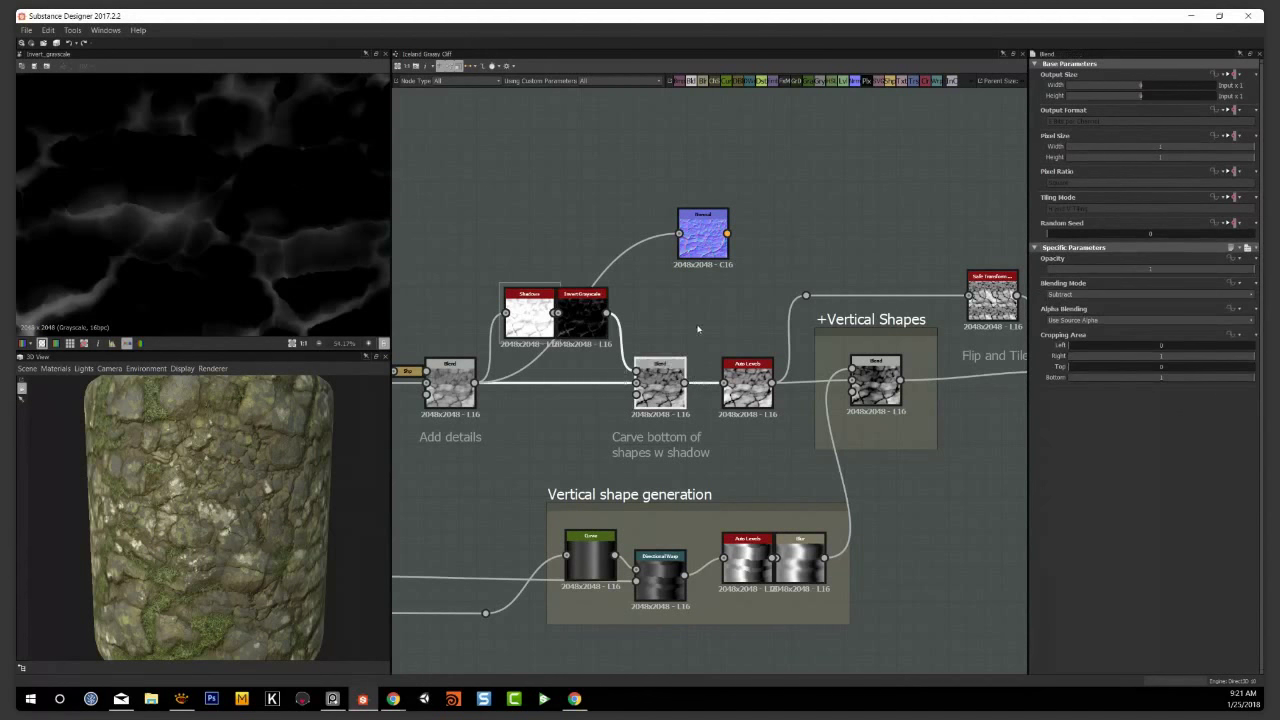
# Preview the Normal node fed by the Add details Blend and examine the normals before the shadow carving
pyautogui.moveTo(474, 383); pyautogui.dragTo(680, 234)
pyautogui.scroll(-1, 212, 200)
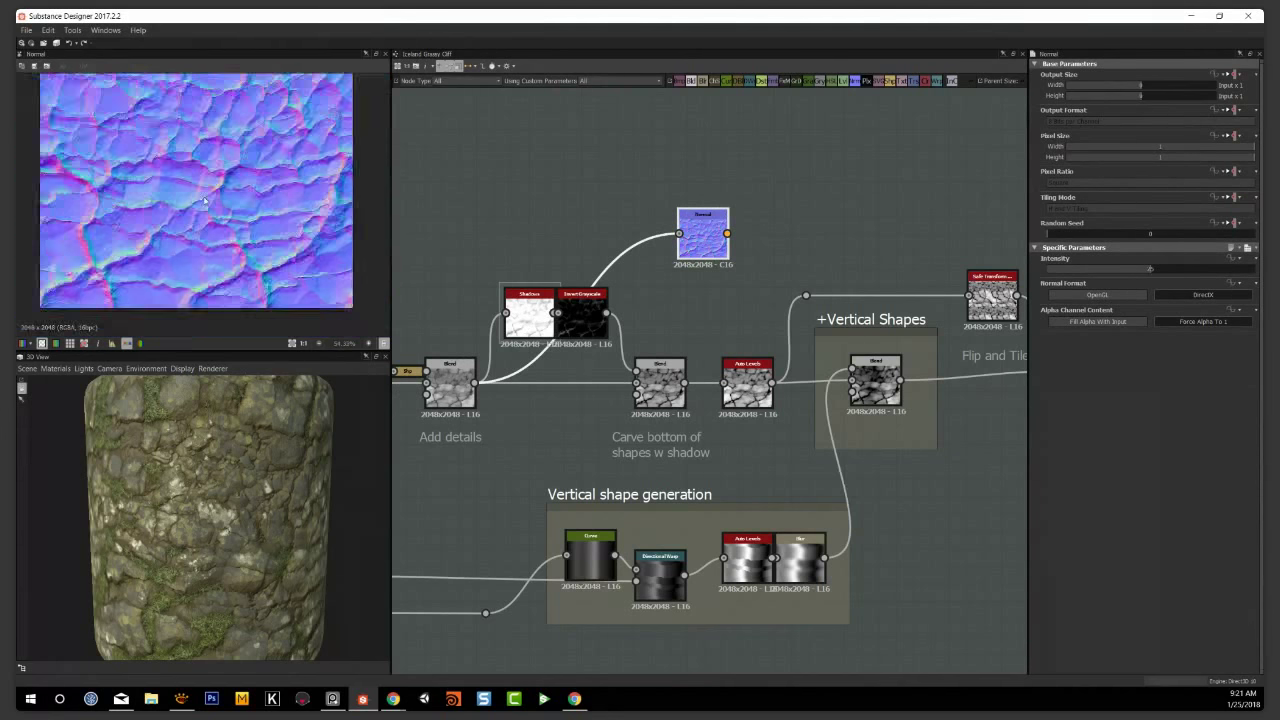
pyautogui.scroll(-1, 280, 226)
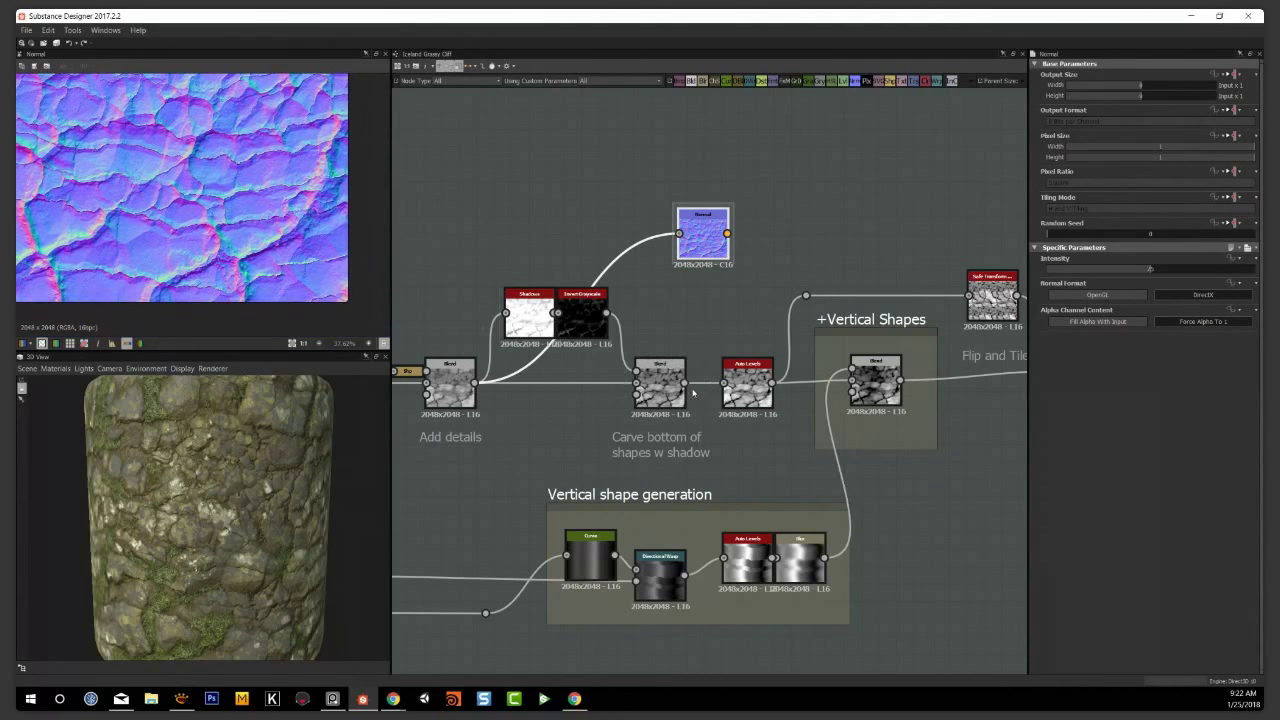
# Feed the Normal node from the shadow-carving Blend and examine the carved normals across the texture
pyautogui.moveTo(684, 383); pyautogui.dragTo(679, 234)
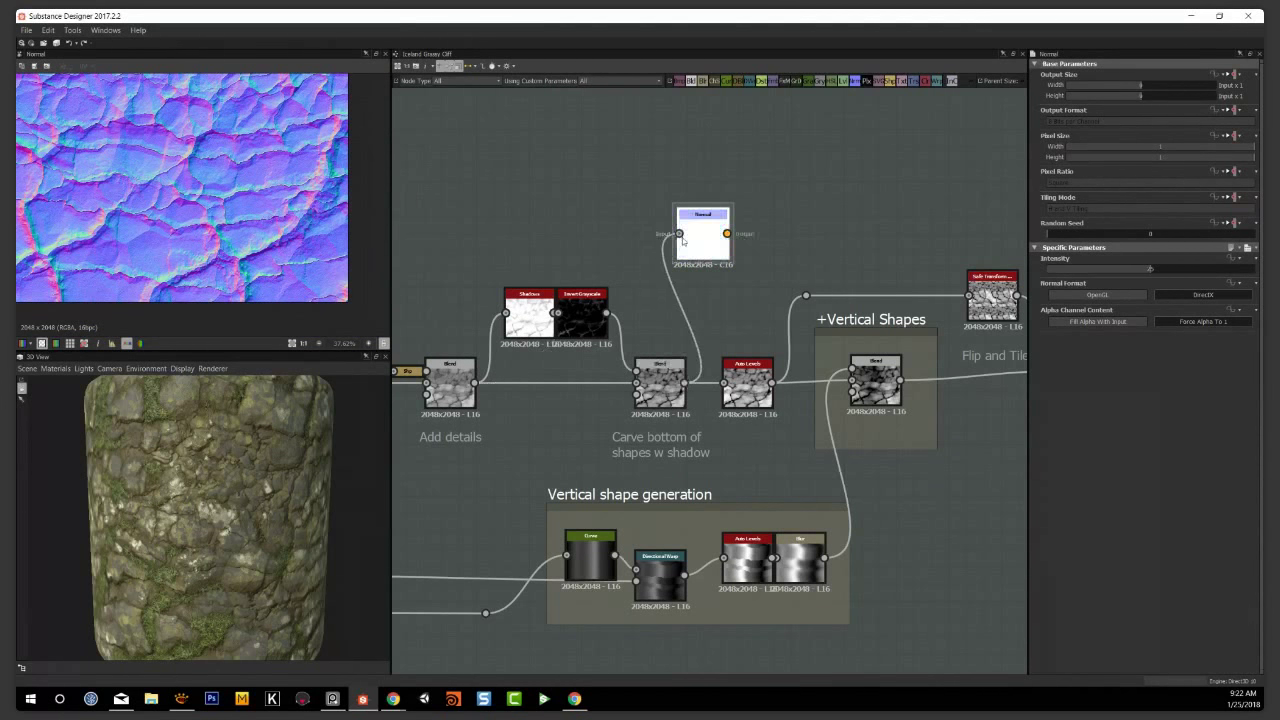
pyautogui.scroll(2, 243, 286)
pyautogui.moveTo(244, 286); pyautogui.dragTo(251, 320, button='middle')
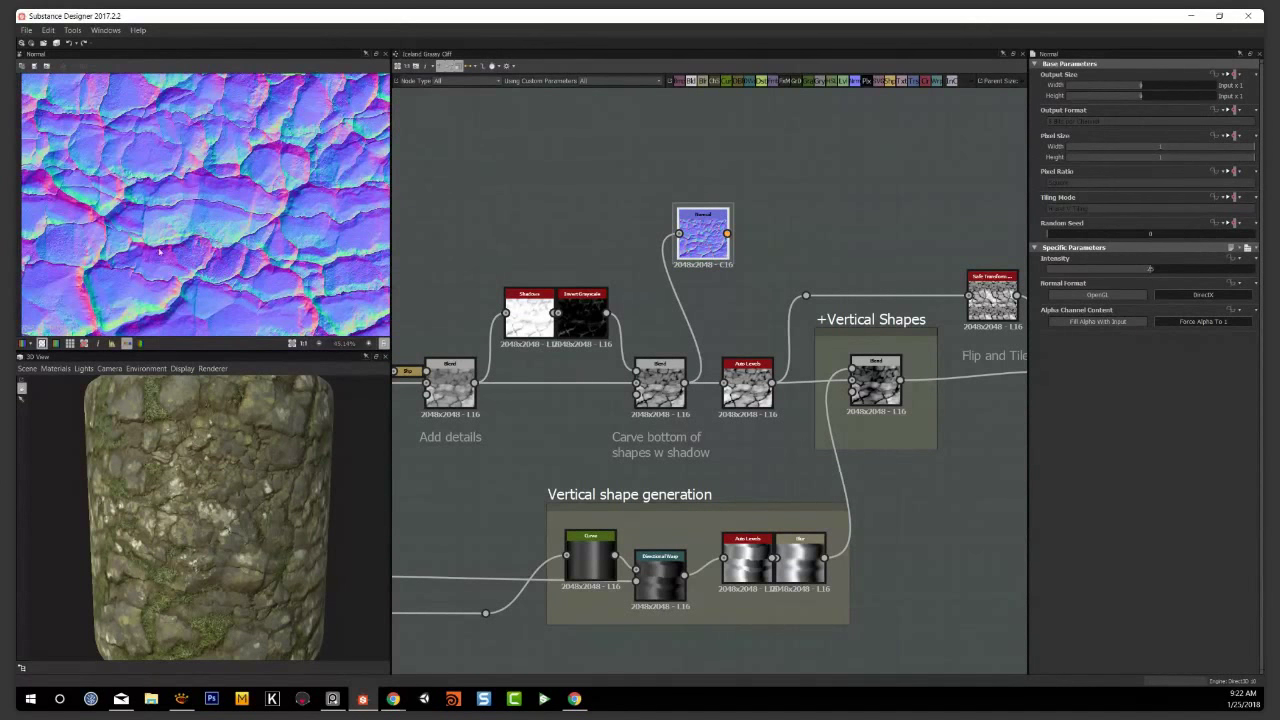
pyautogui.moveTo(262, 205); pyautogui.dragTo(225, 270, button='middle')
pyautogui.moveTo(338, 168); pyautogui.dragTo(308, 150, button='middle')
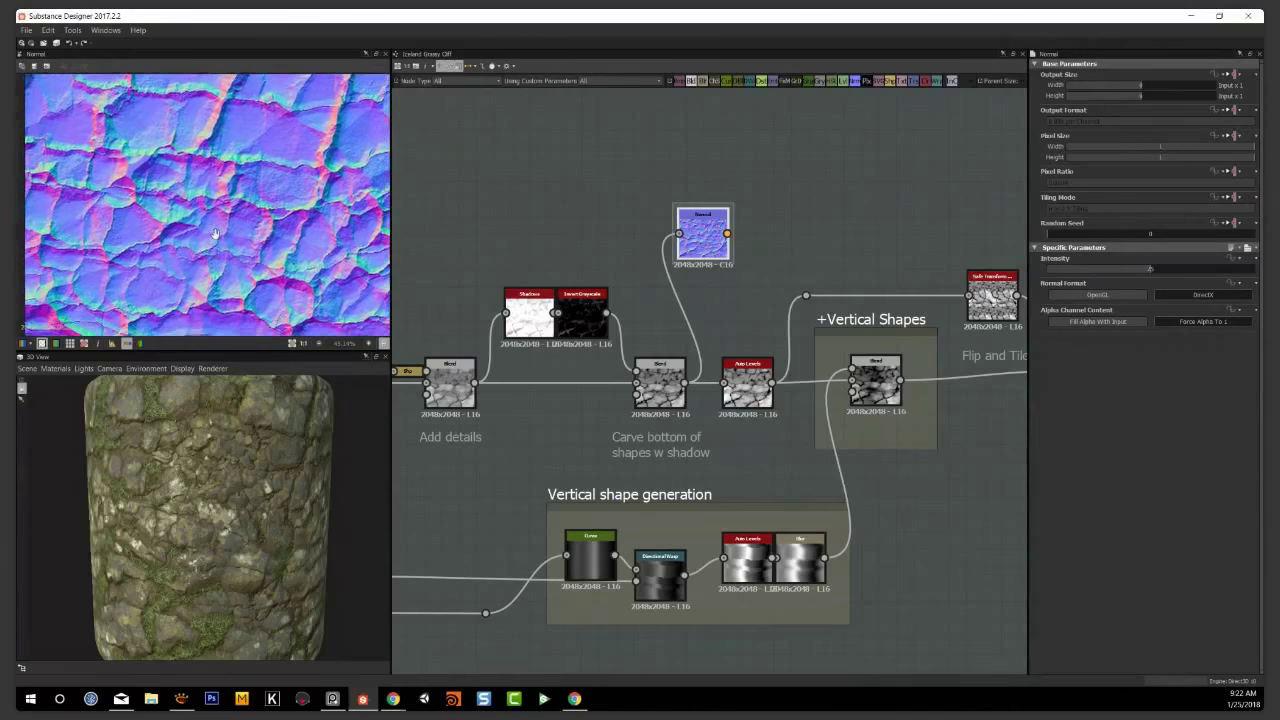
pyautogui.moveTo(165, 200); pyautogui.dragTo(234, 140, button='middle')
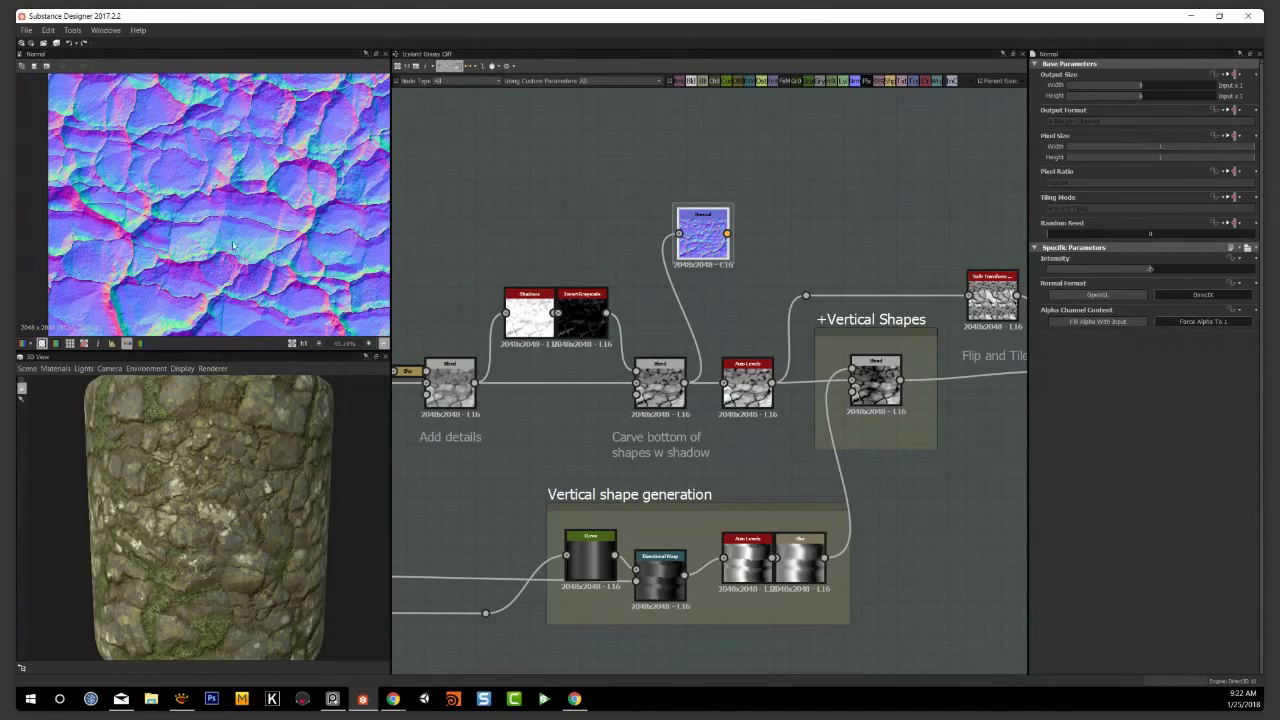
pyautogui.moveTo(290, 228); pyautogui.dragTo(183, 197, button='middle')
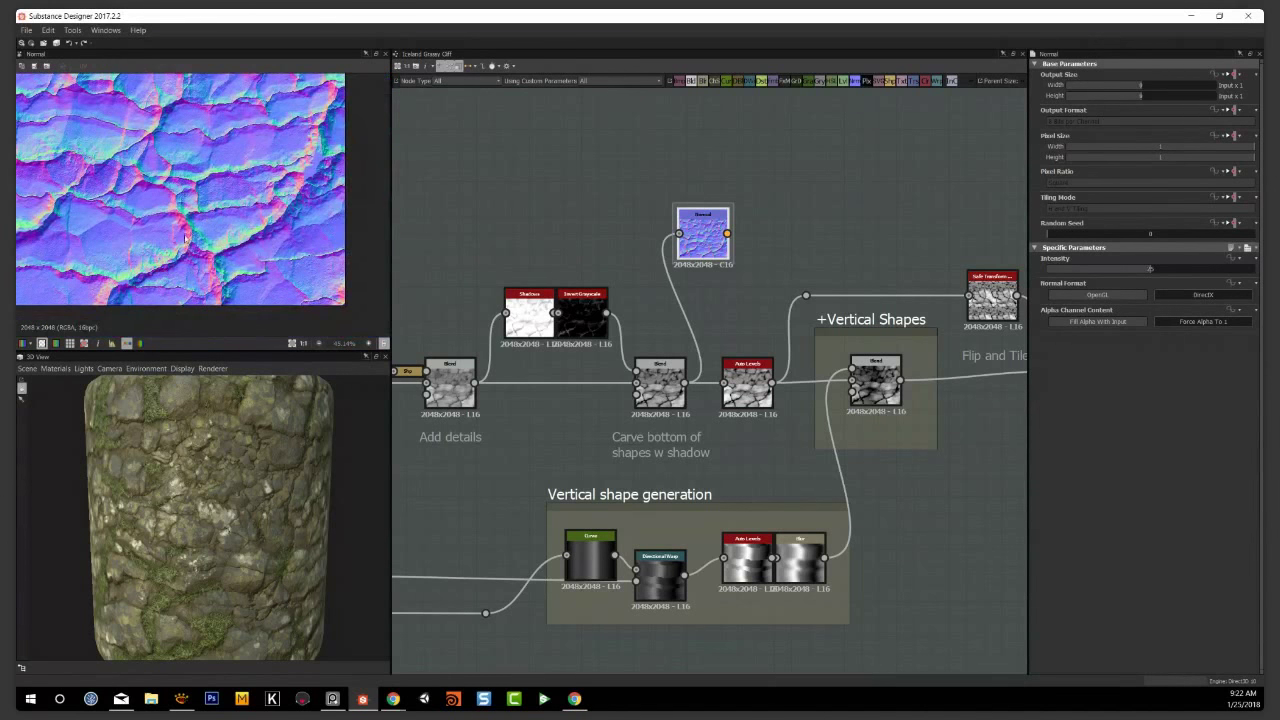
# Move the Normal node above the +Vertical Shapes frame, and fit the whole normal map in the 2D preview
pyautogui.moveTo(770, 316); pyautogui.dragTo(609, 331, button='middle')
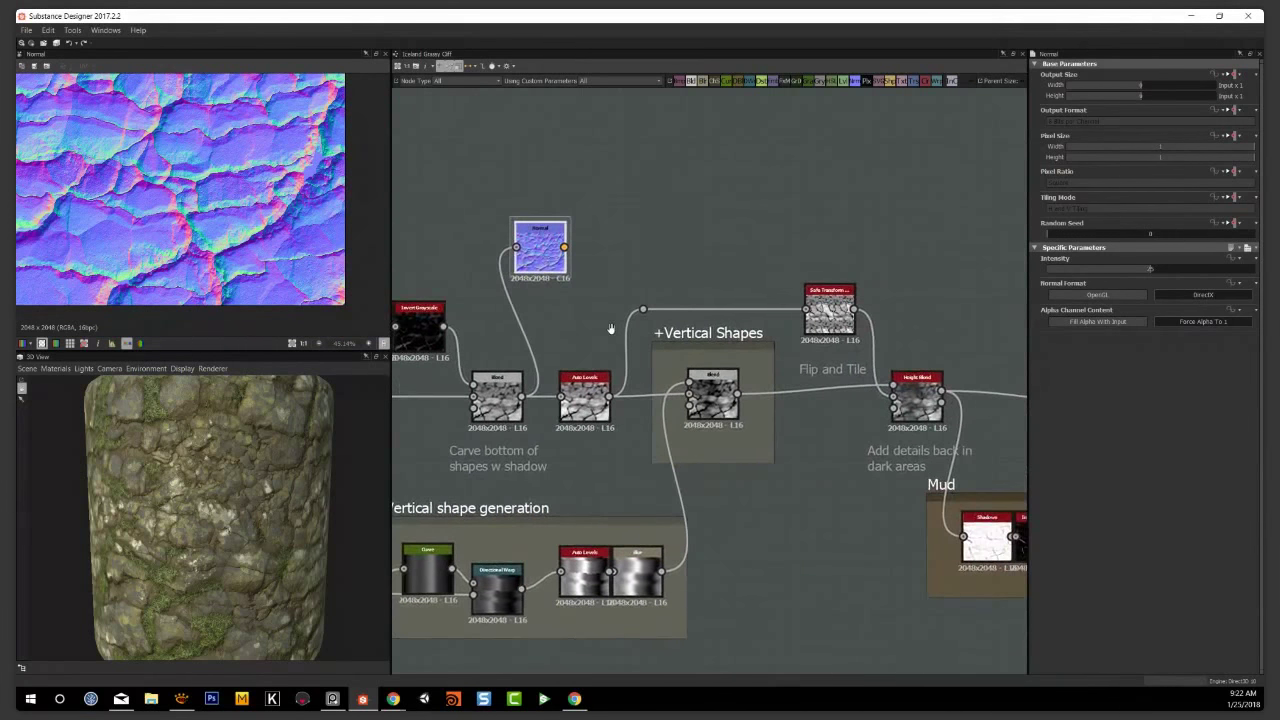
pyautogui.click(550, 248)
pyautogui.moveTo(550, 248); pyautogui.dragTo(797, 233)
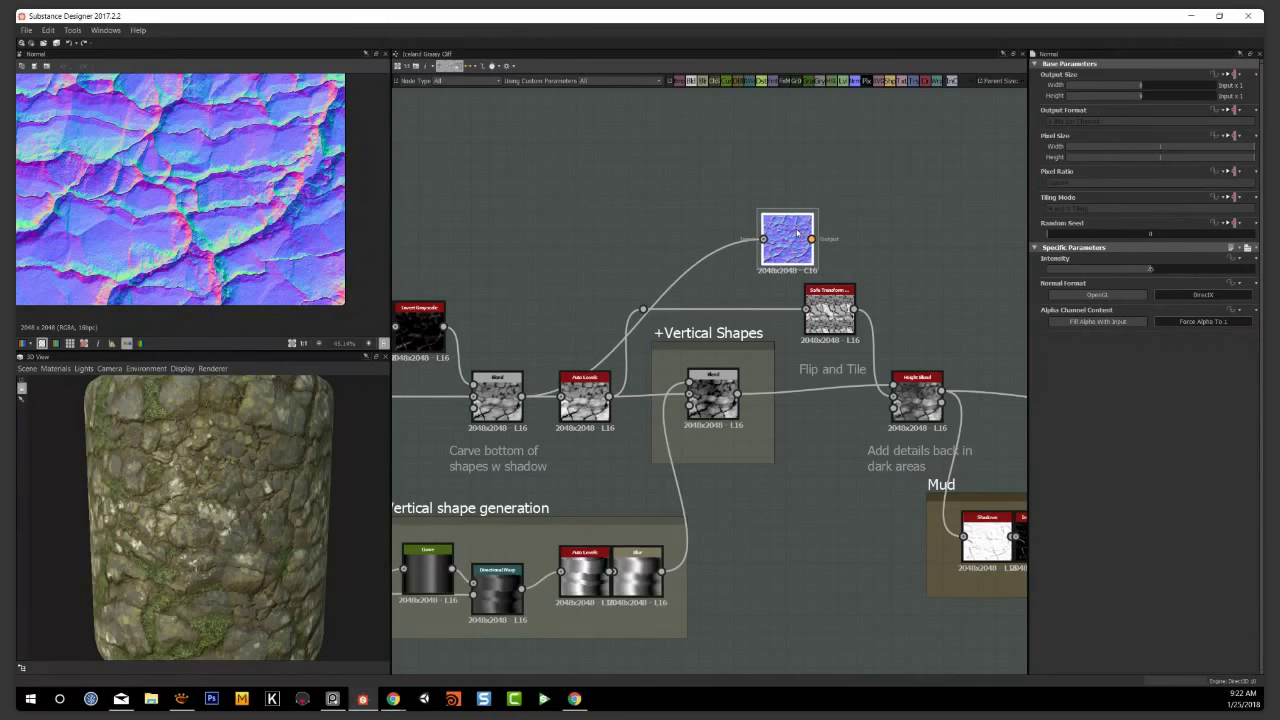
pyautogui.moveTo(657, 540); pyautogui.dragTo(757, 387, button='middle')
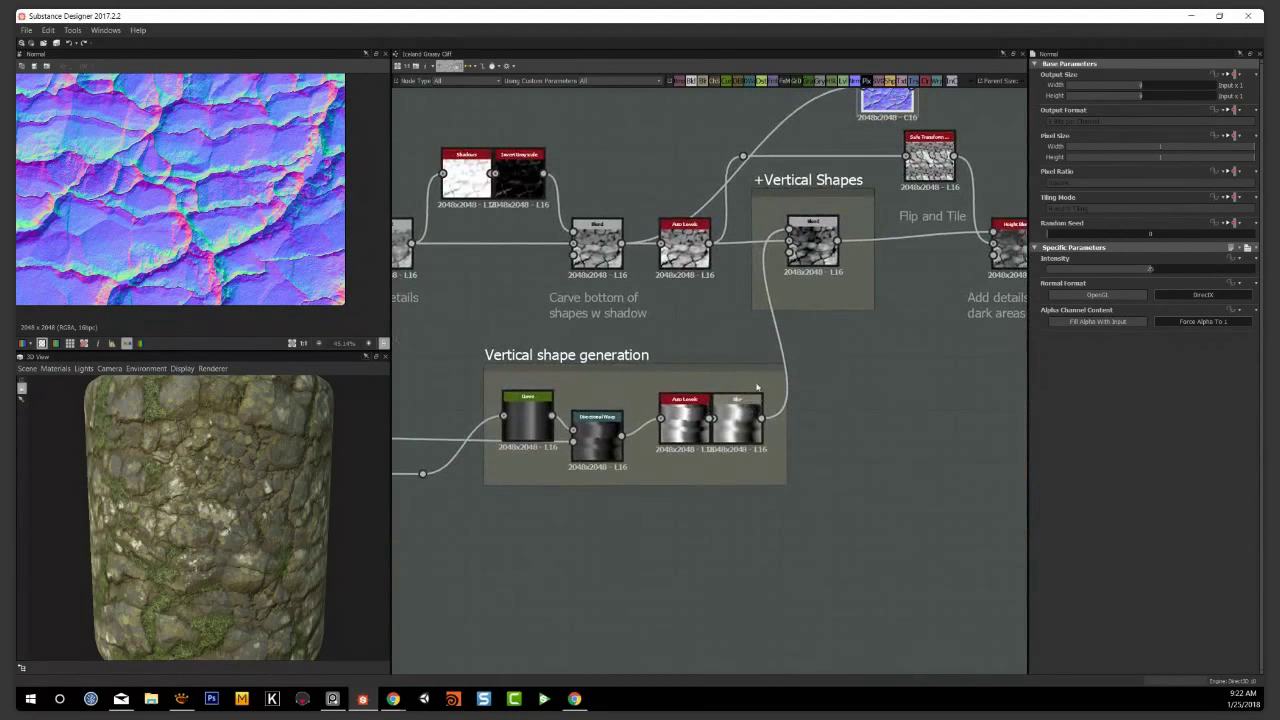
pyautogui.moveTo(864, 455); pyautogui.dragTo(847, 503, button='middle')
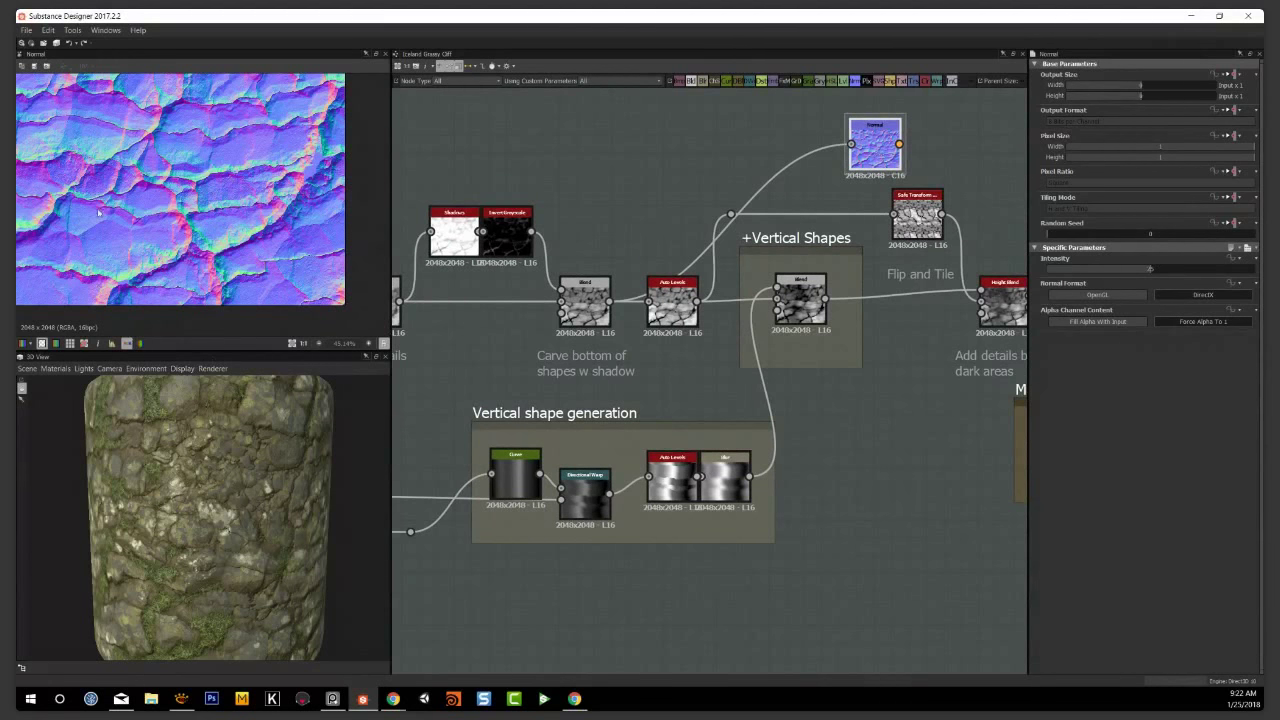
pyautogui.press('f')
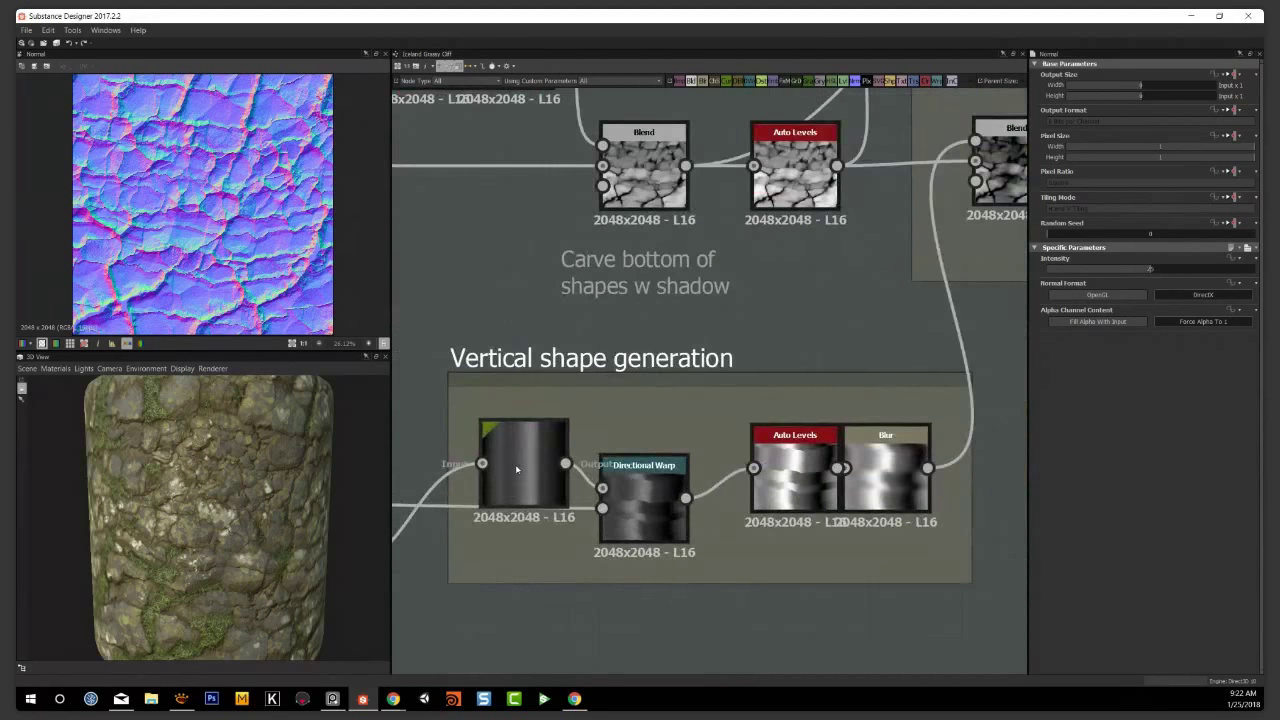
# Preview the Curve, Directional Warp and Auto Levels nodes of the Vertical shape generation frame in turn
pyautogui.doubleClick(516, 478)
pyautogui.scroll(-2, 519, 471)
pyautogui.moveTo(513, 504)
pyautogui.mouseDown(button='middle')
pyautogui.moveTo(786, 483)
pyautogui.moveTo(500, 523)
pyautogui.moveTo(528, 505)
pyautogui.mouseUp(button='middle')
pyautogui.scroll(2, 528, 505)
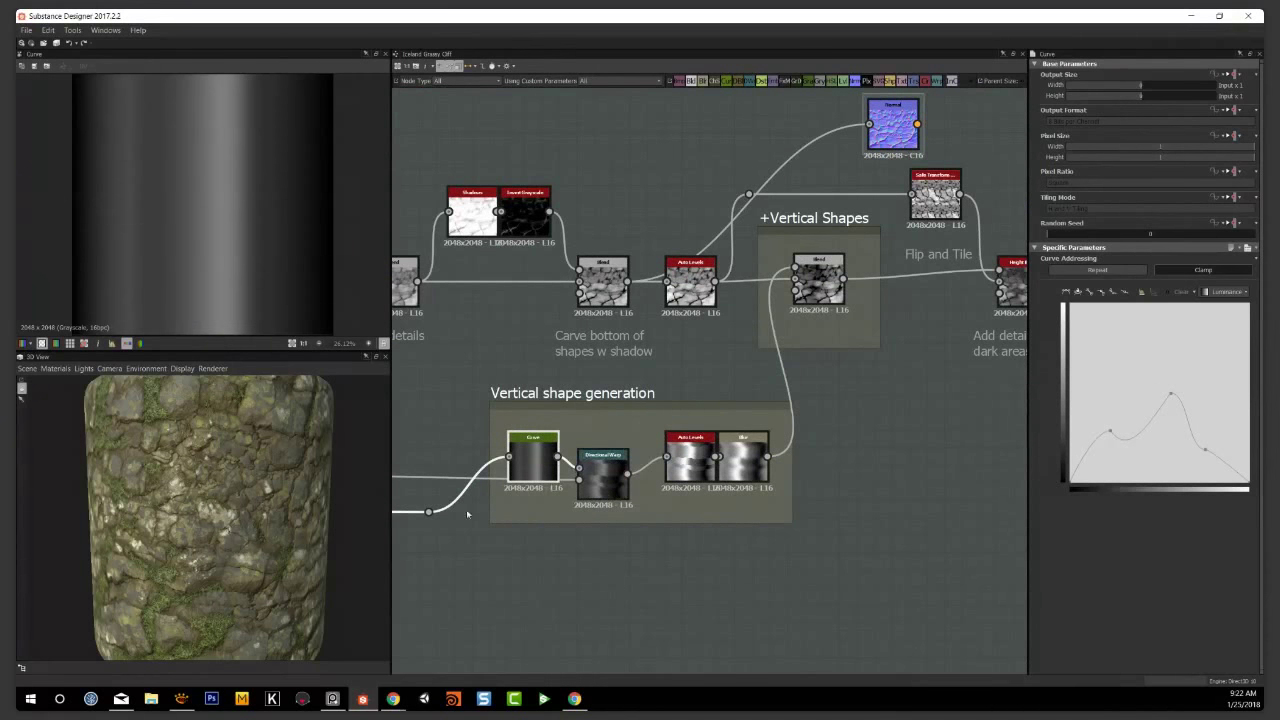
pyautogui.click(608, 483)
pyautogui.doubleClick(608, 483)
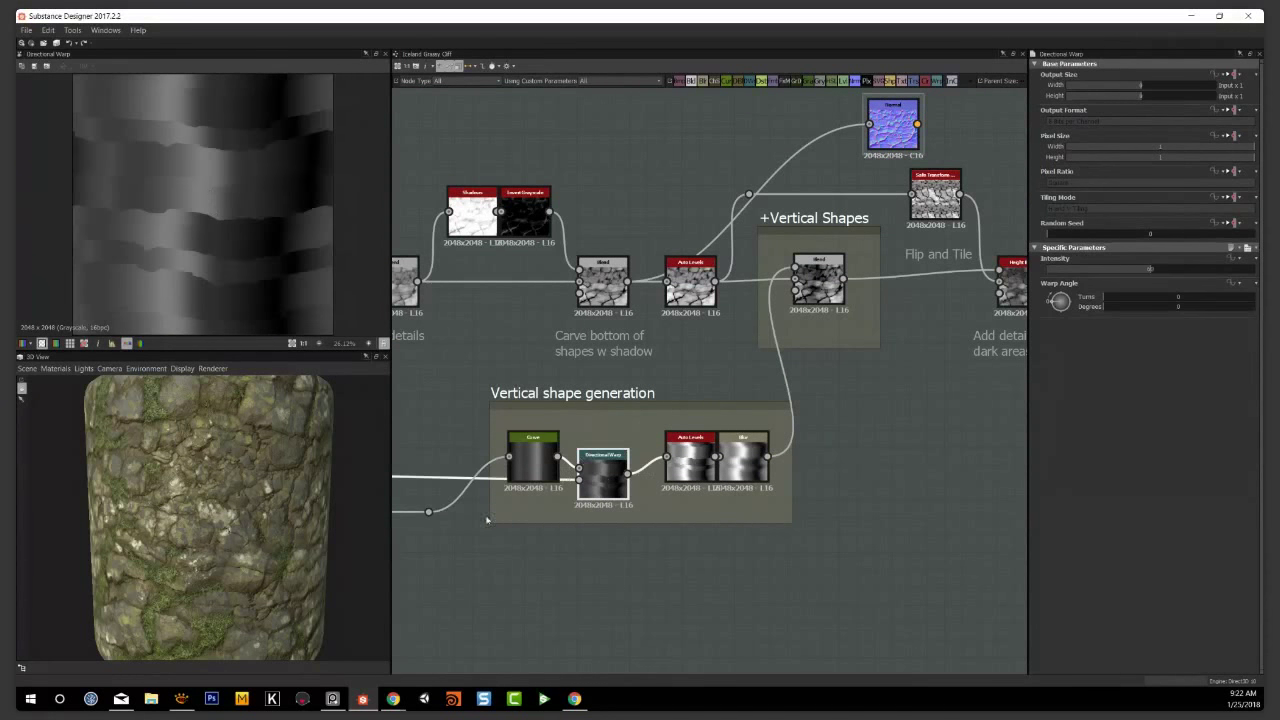
pyautogui.doubleClick(690, 462)
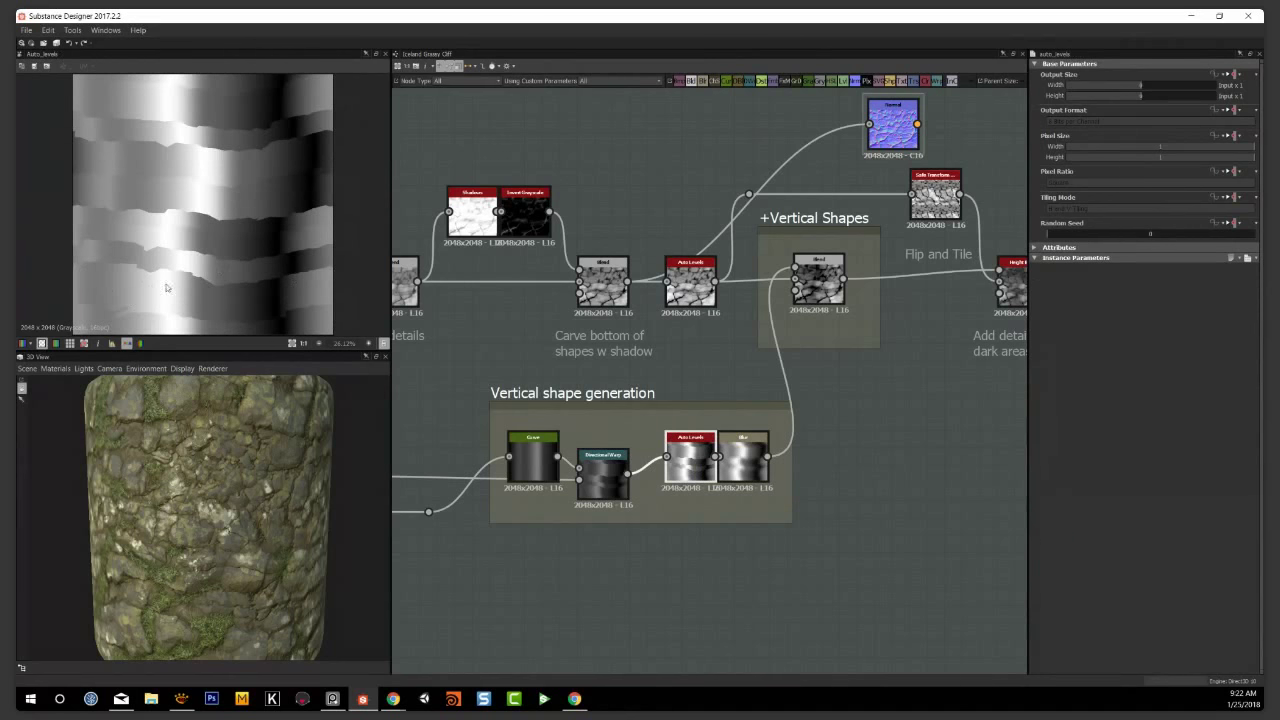
pyautogui.moveTo(852, 457); pyautogui.dragTo(762, 511, button='middle')
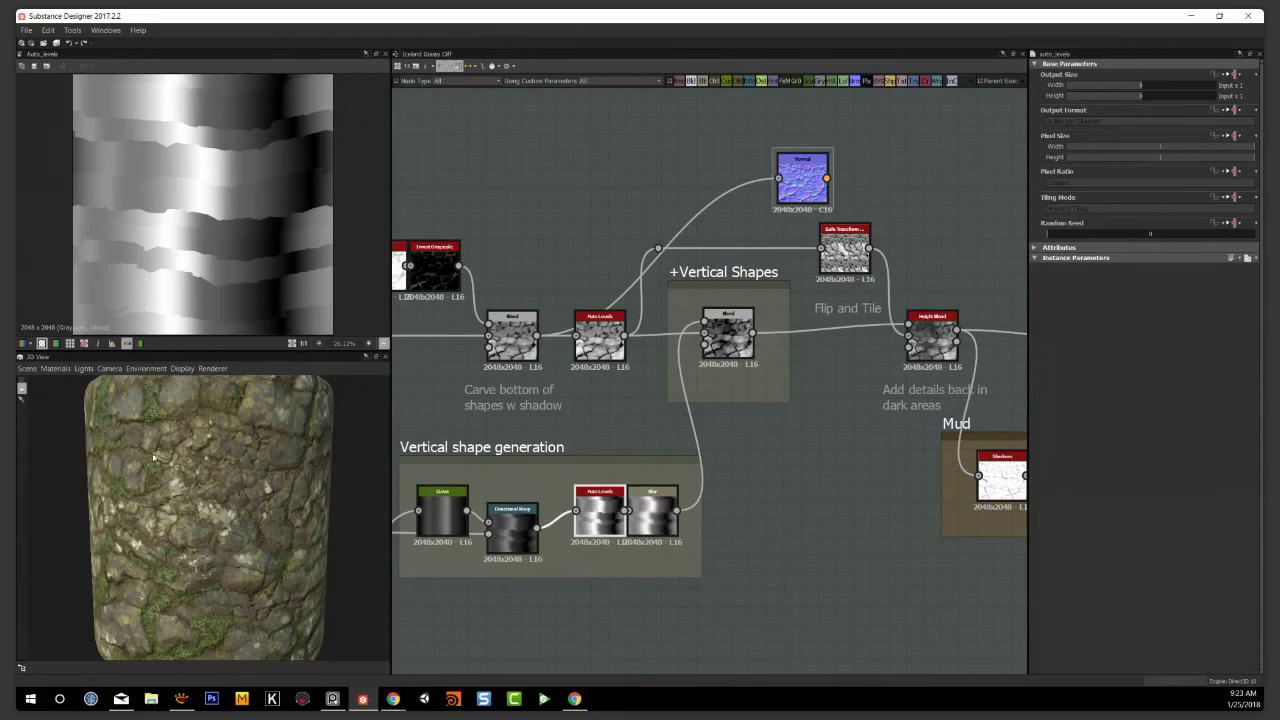
# Inspect the rock shapes on the 3D cylinder and preview the +Vertical Shapes Blend with its parameters
pyautogui.moveTo(181, 534); pyautogui.dragTo(205, 524)
pyautogui.scroll(1, 205, 524)
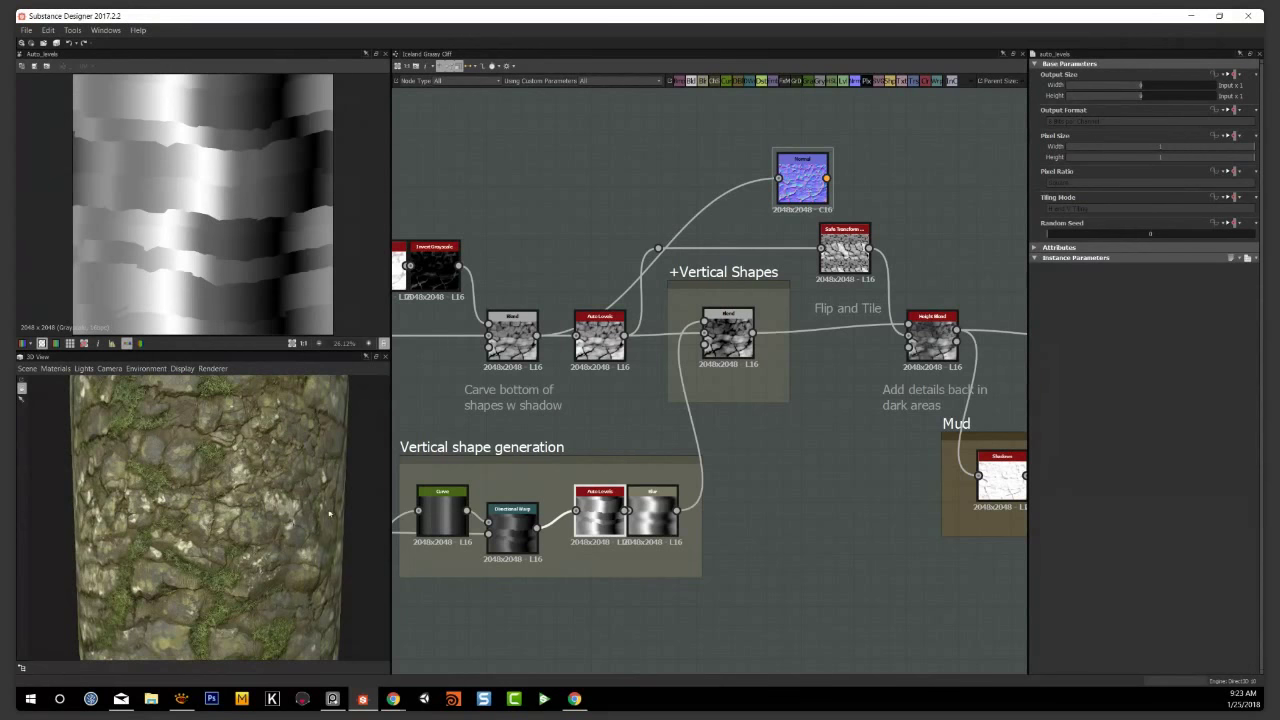
pyautogui.click(738, 330)
pyautogui.moveTo(806, 417); pyautogui.dragTo(818, 565, button='middle')
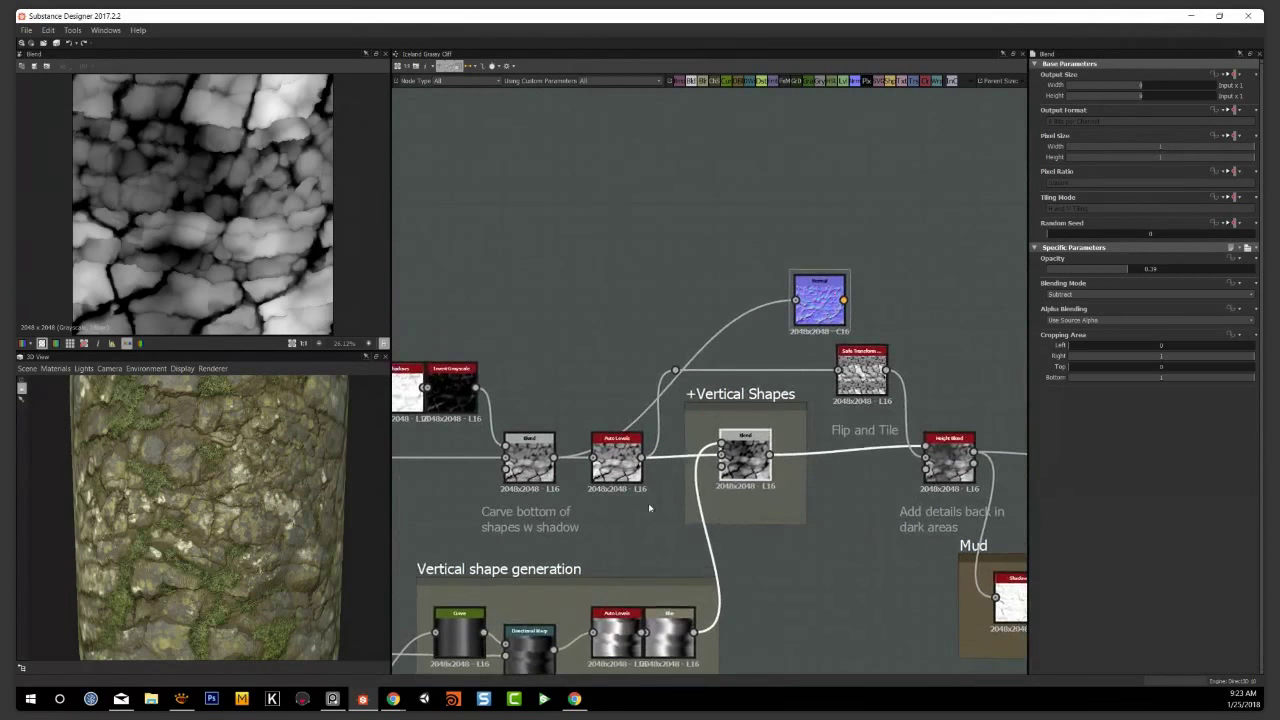
pyautogui.scroll(1, 649, 509)
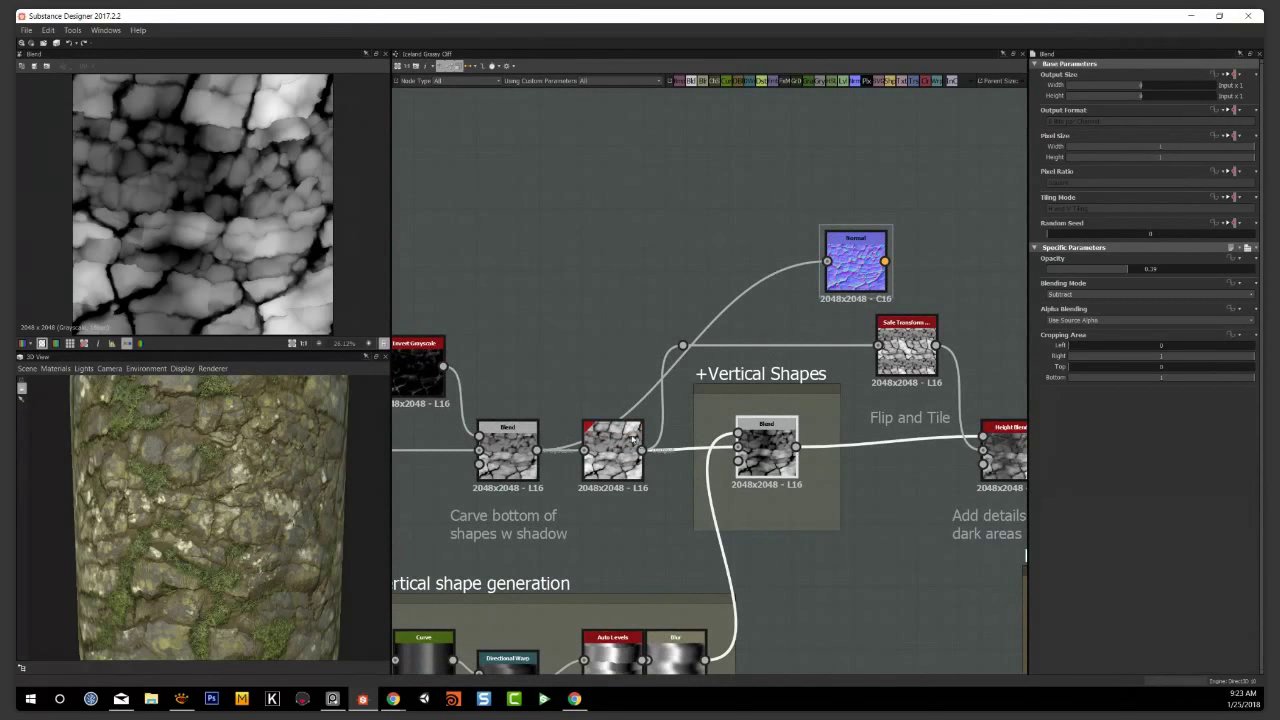
# Move the Normal node below the +Vertical Shapes Blend, feed it from that Blend and examine the resulting normals up close
pyautogui.click(862, 255)
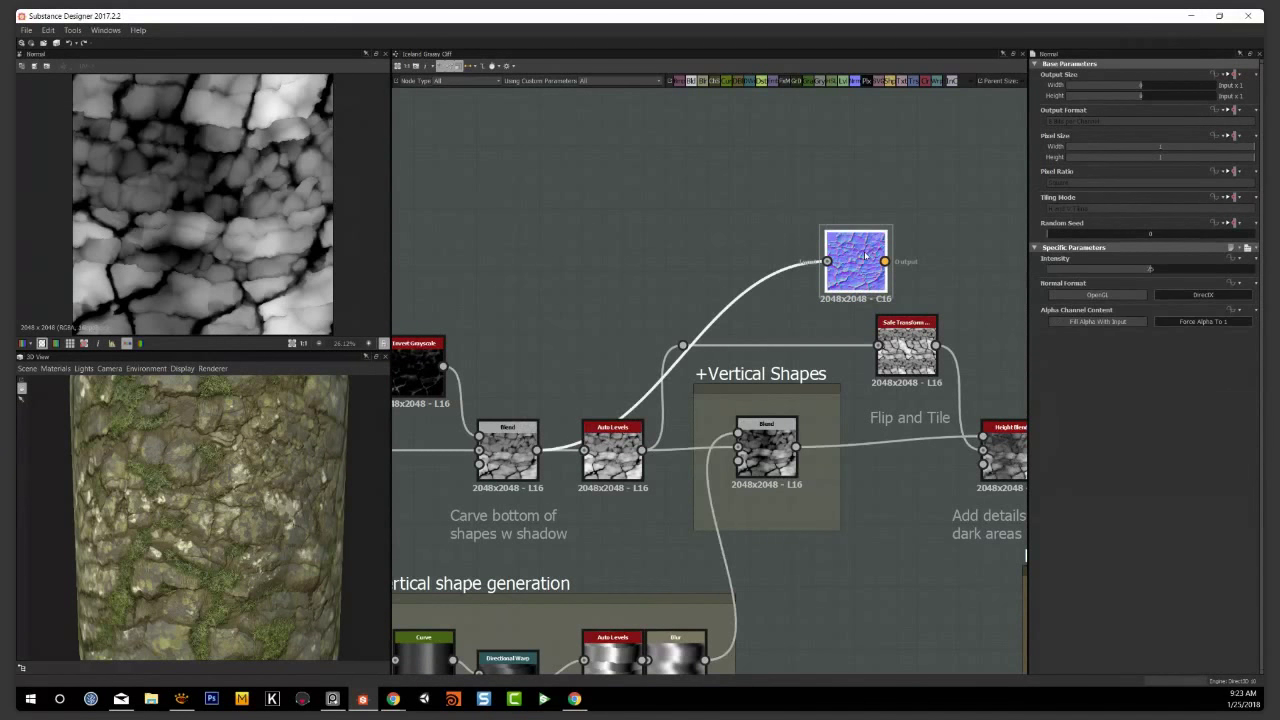
pyautogui.moveTo(866, 256); pyautogui.dragTo(938, 592)
pyautogui.moveTo(796, 447); pyautogui.dragTo(899, 597)
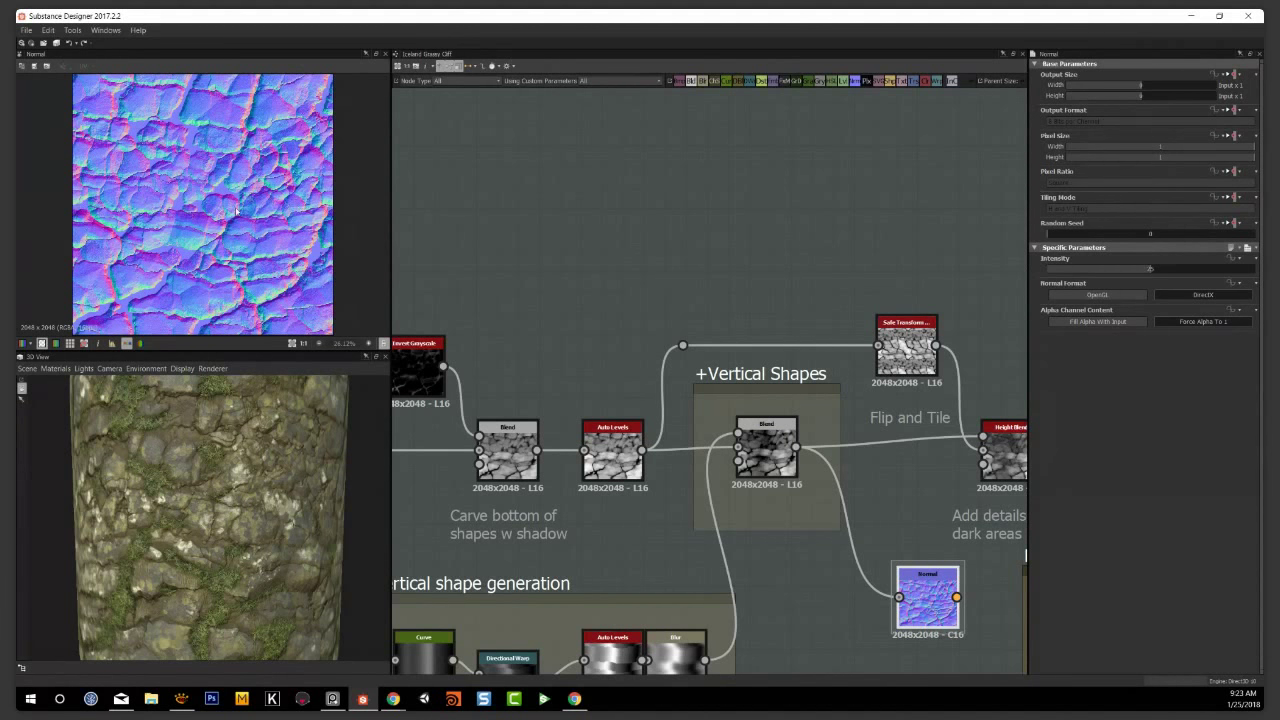
pyautogui.scroll(5, 194, 232)
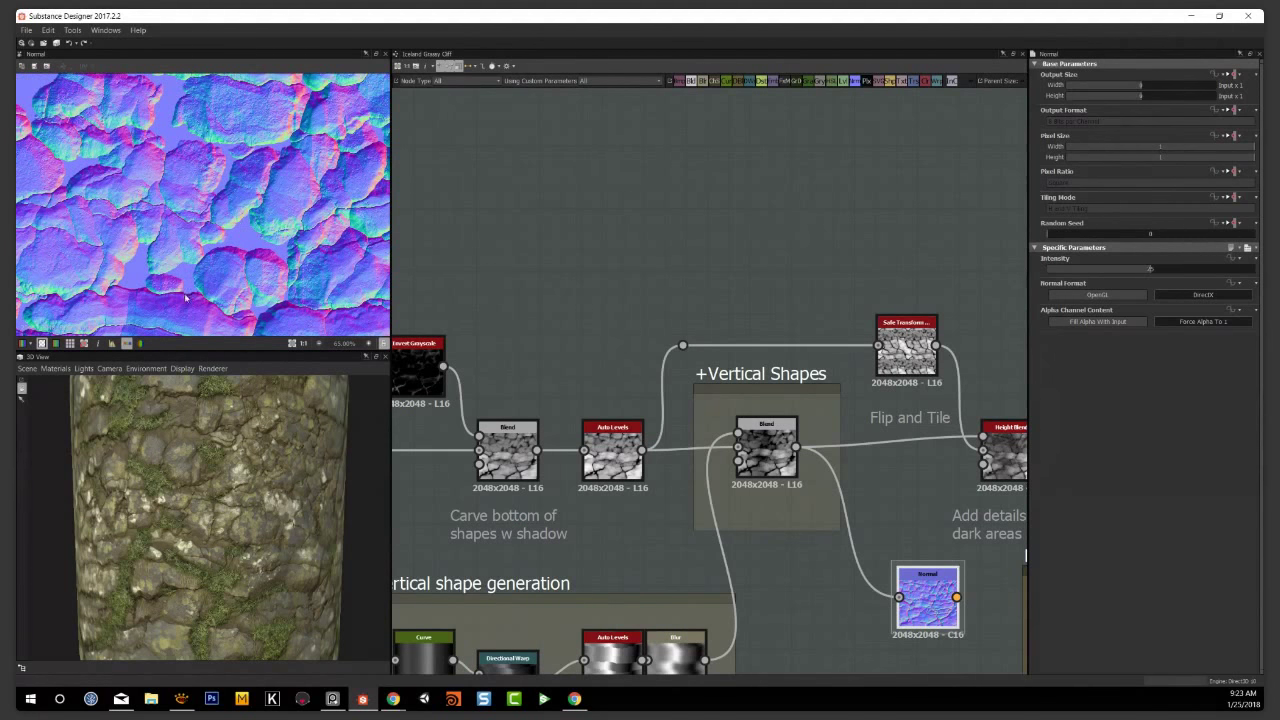
pyautogui.moveTo(203, 183); pyautogui.dragTo(205, 262, button='middle')
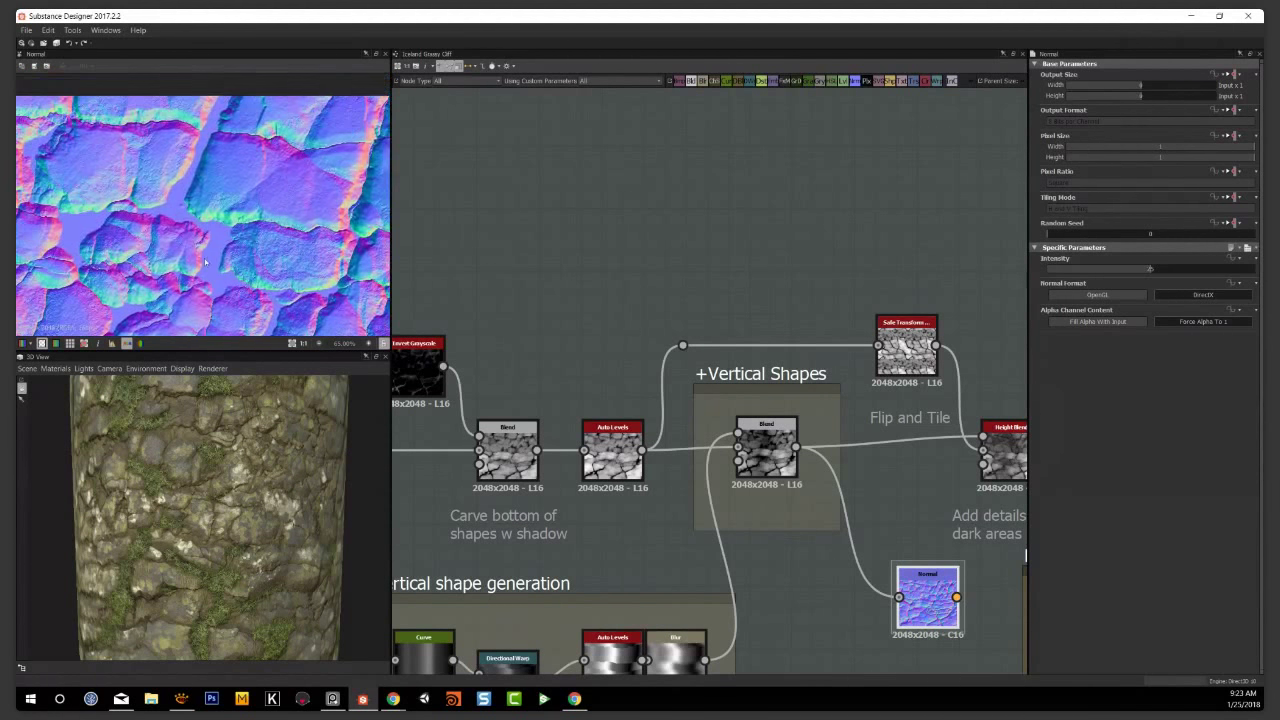
# Preview the +Vertical Shapes Blend again and examine the dark areas of its height map up close
pyautogui.click(773, 455)
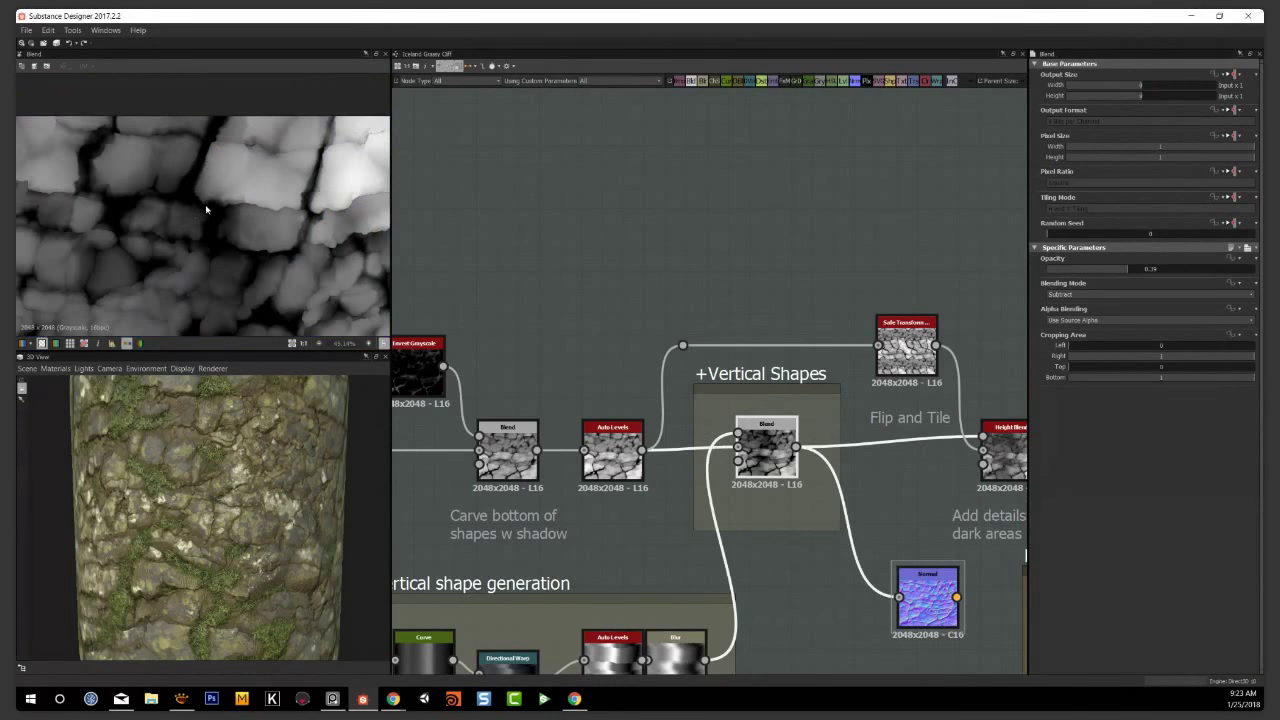
pyautogui.scroll(2, 228, 262)
pyautogui.moveTo(259, 258); pyautogui.dragTo(222, 132, button='middle')
pyautogui.moveTo(884, 477); pyautogui.dragTo(683, 445, button='middle')
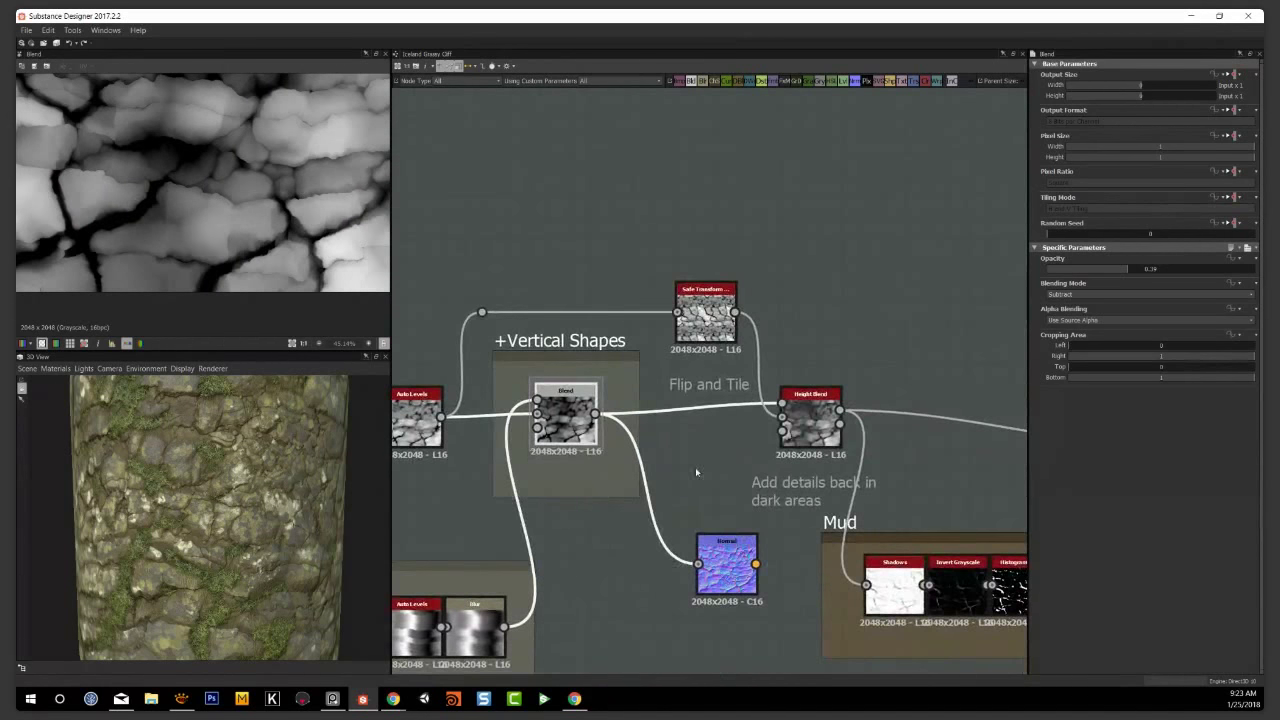
# Move the Normal node above and past the Height Blend, and preview the Flip and Tile Safe Transform with its parameters
pyautogui.moveTo(735, 583); pyautogui.dragTo(942, 296)
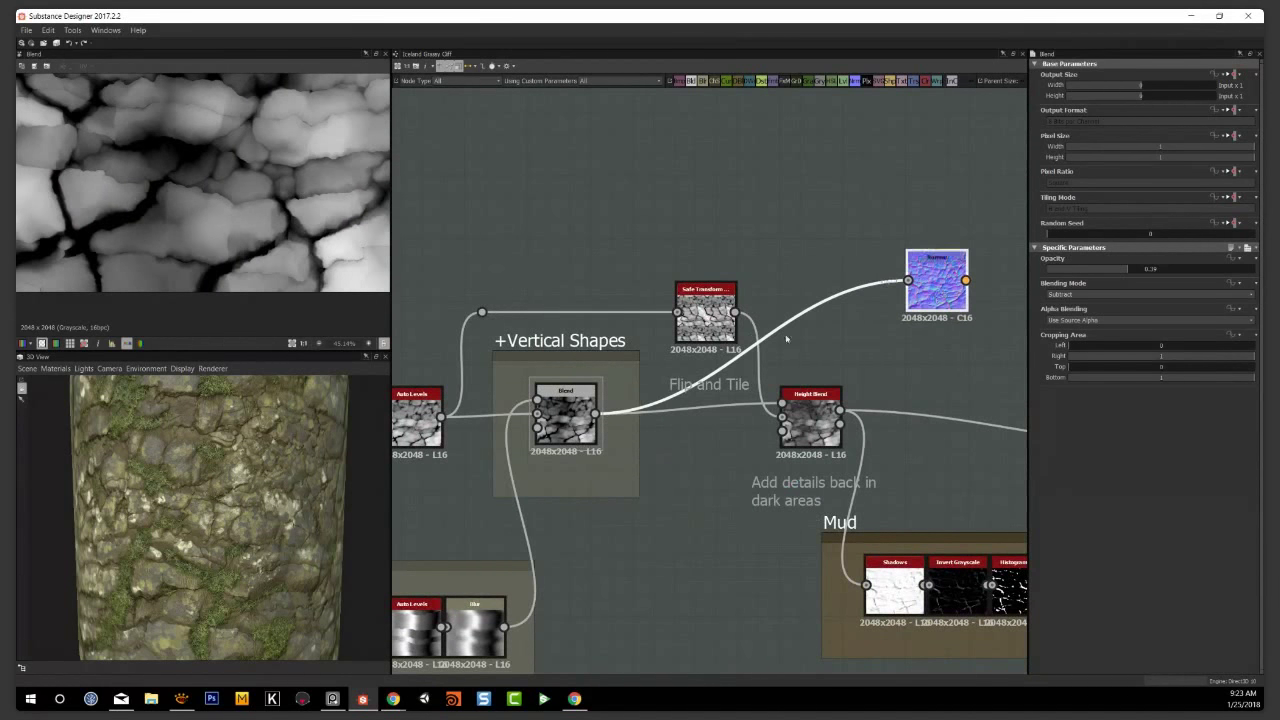
pyautogui.moveTo(813, 423); pyautogui.dragTo(777, 413, button='middle')
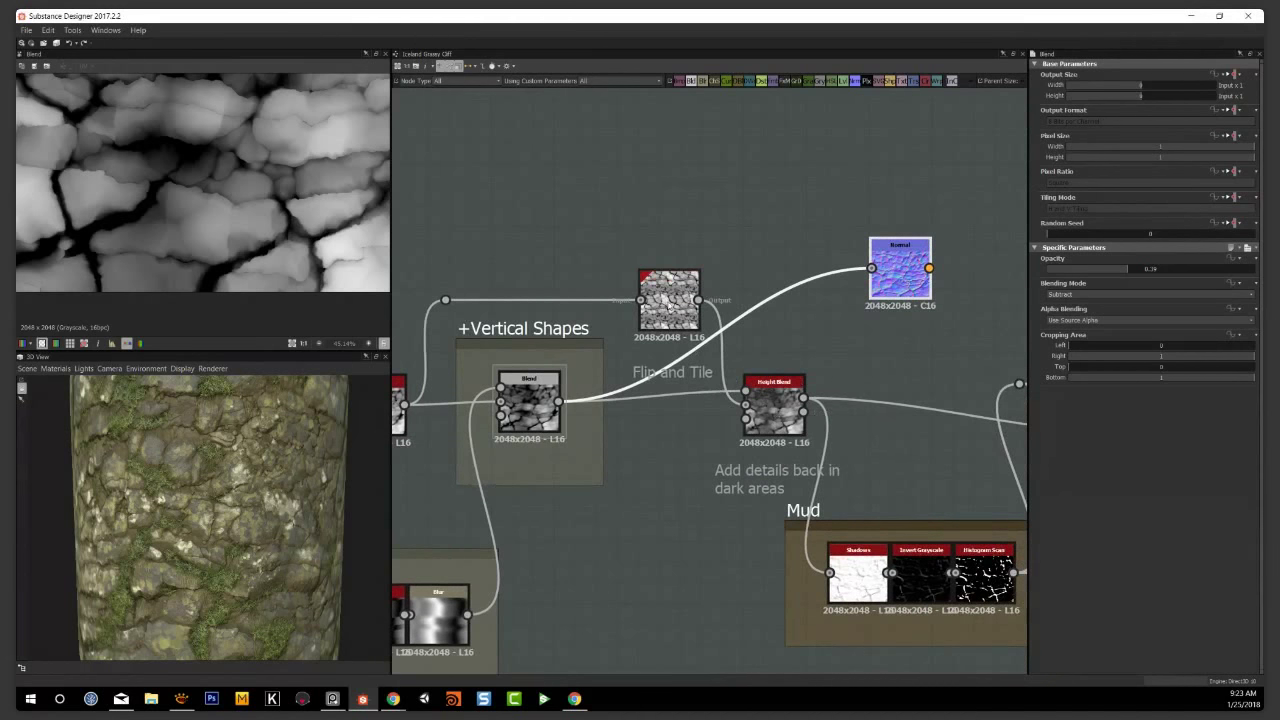
pyautogui.moveTo(665, 306); pyautogui.dragTo(731, 318, button='middle')
pyautogui.doubleClick(735, 312)
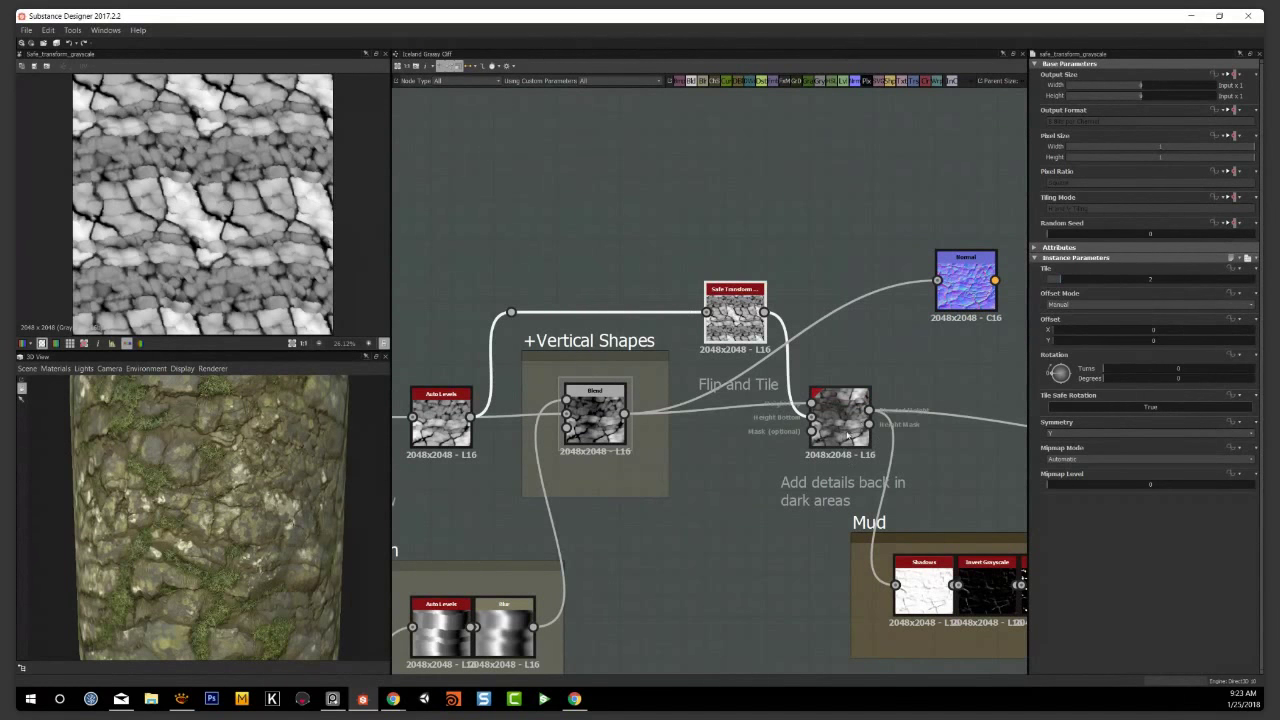
# Preview the Normal node and feed it from the Height Blend that adds details back in dark areas
pyautogui.moveTo(863, 363); pyautogui.dragTo(799, 364, button='middle')
pyautogui.doubleClick(908, 286)
pyautogui.moveTo(744, 405); pyautogui.dragTo(813, 276)
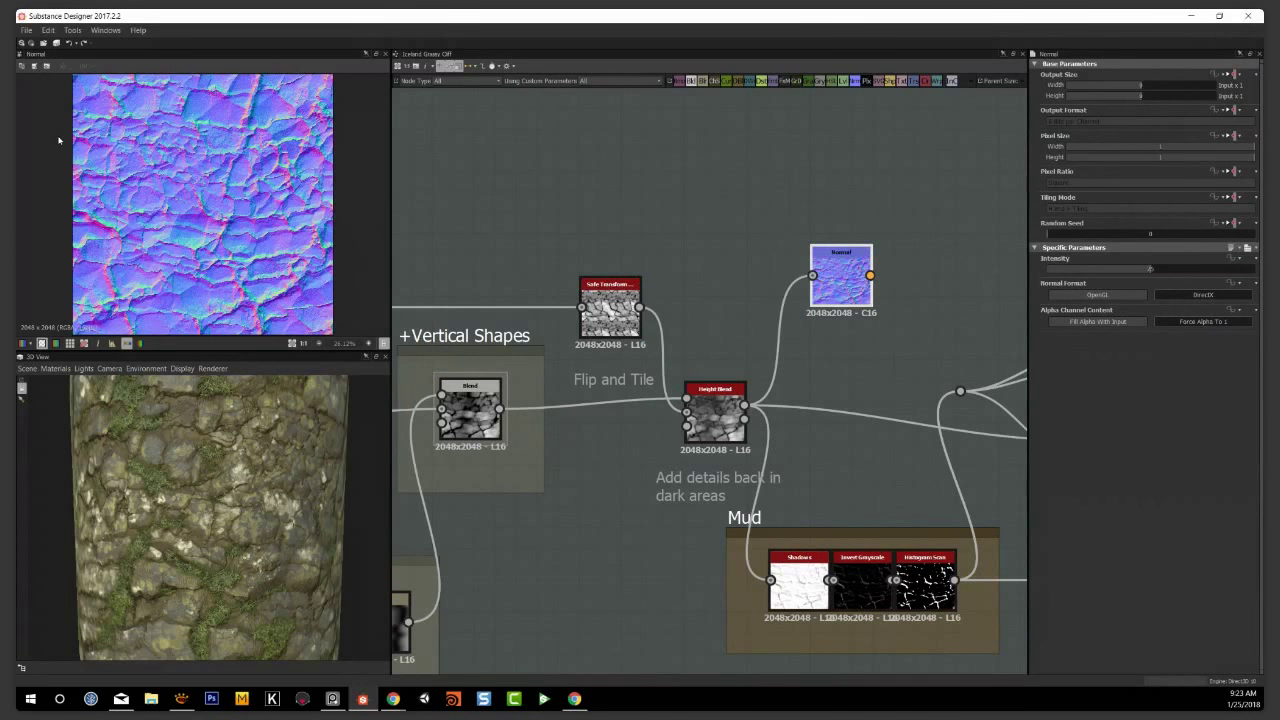
# Examine the Height Blend's normals both up close and as a whole, comparing the large shapes with the small added details
pyautogui.scroll(4, 58, 140)
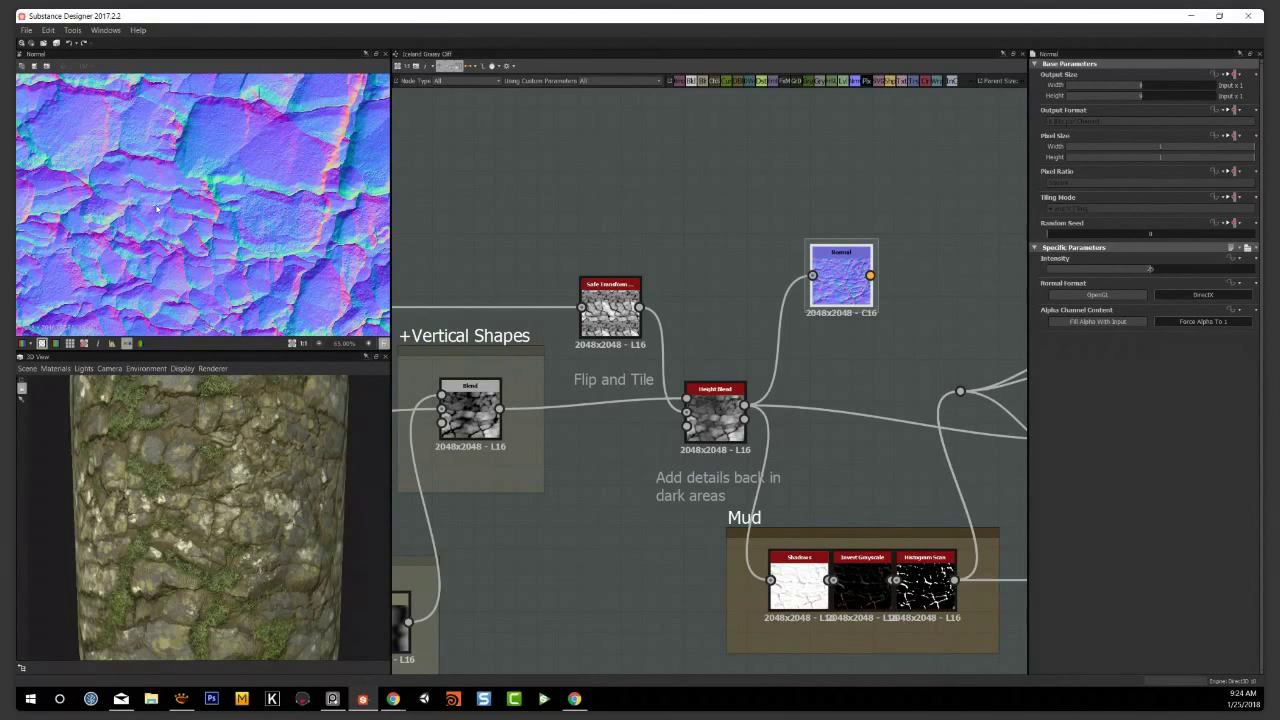
pyautogui.scroll(-3, 785, 335)
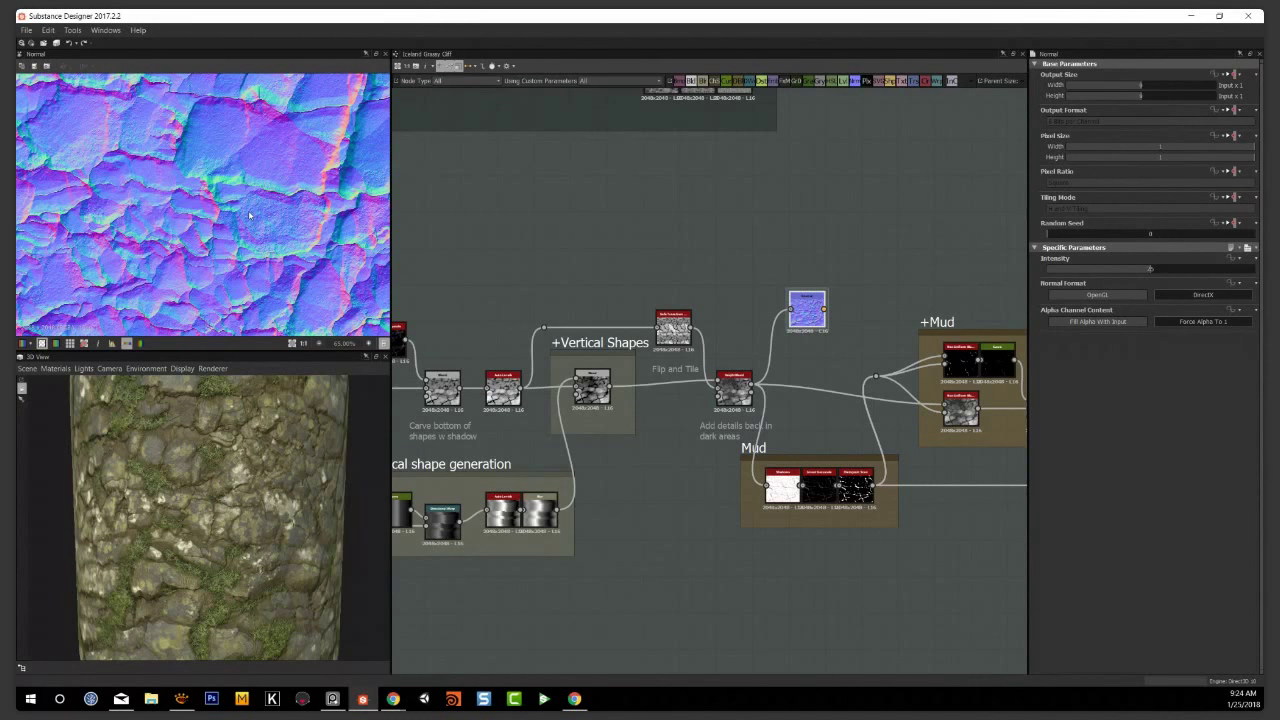
pyautogui.scroll(-1, 249, 215)
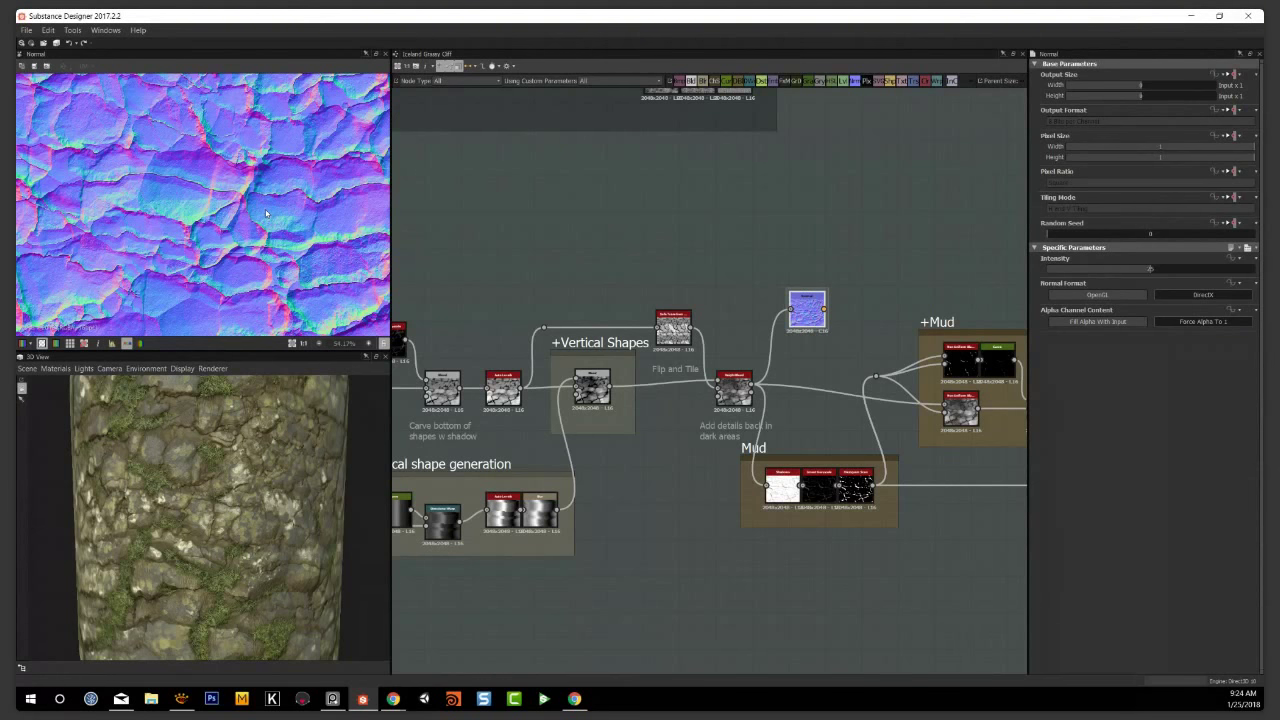
pyautogui.scroll(-3, 266, 213)
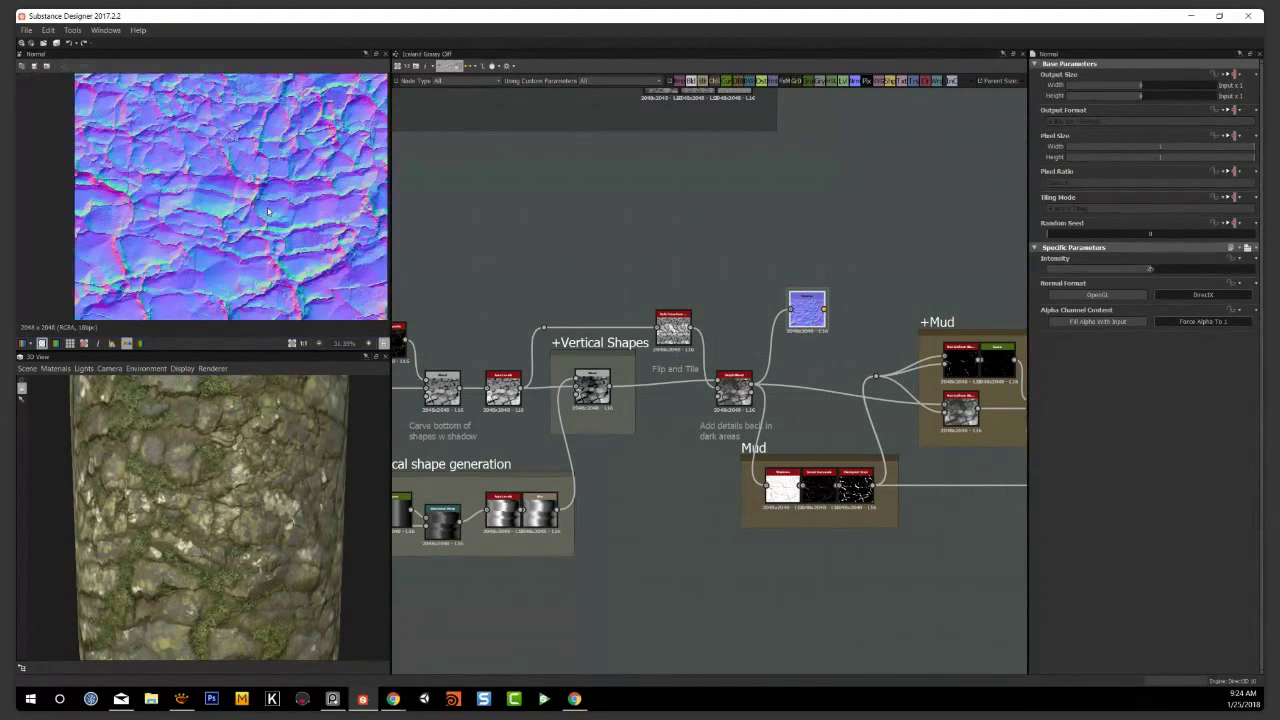
pyautogui.scroll(1, 268, 212)
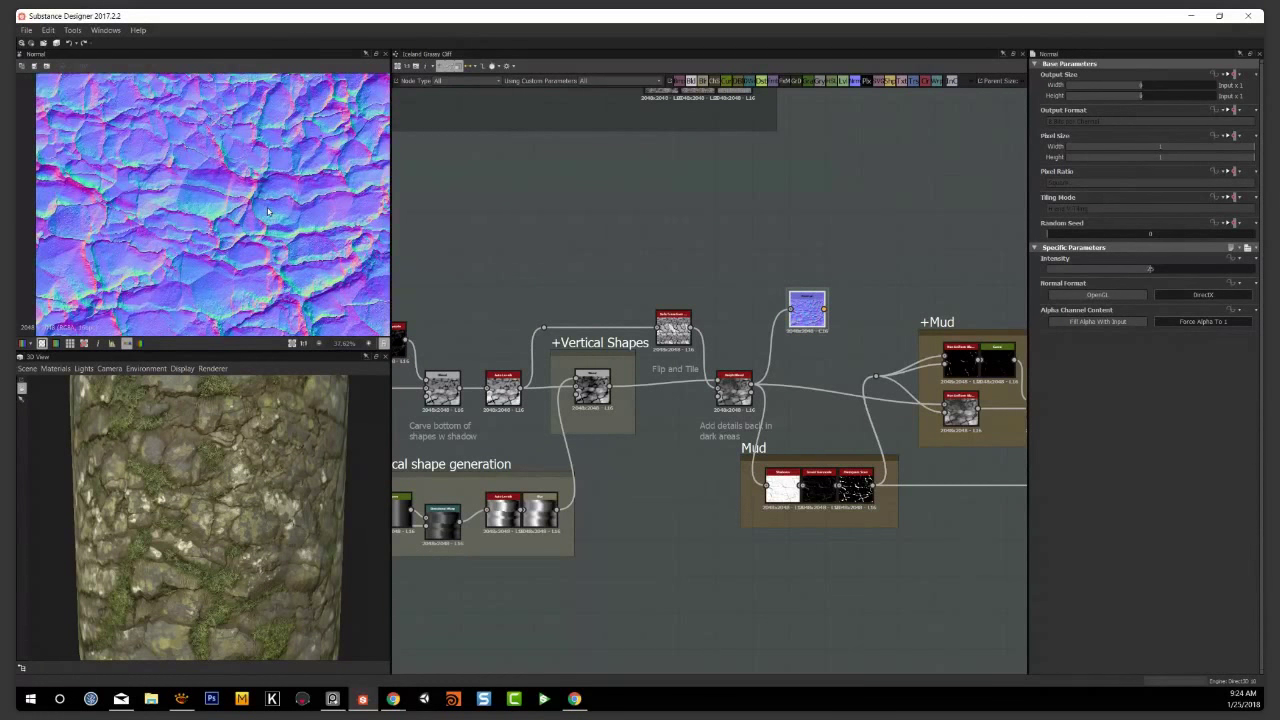
pyautogui.scroll(-1, 268, 212)
pyautogui.moveTo(268, 212); pyautogui.dragTo(255, 258, button='middle')
pyautogui.scroll(1, 255, 258)
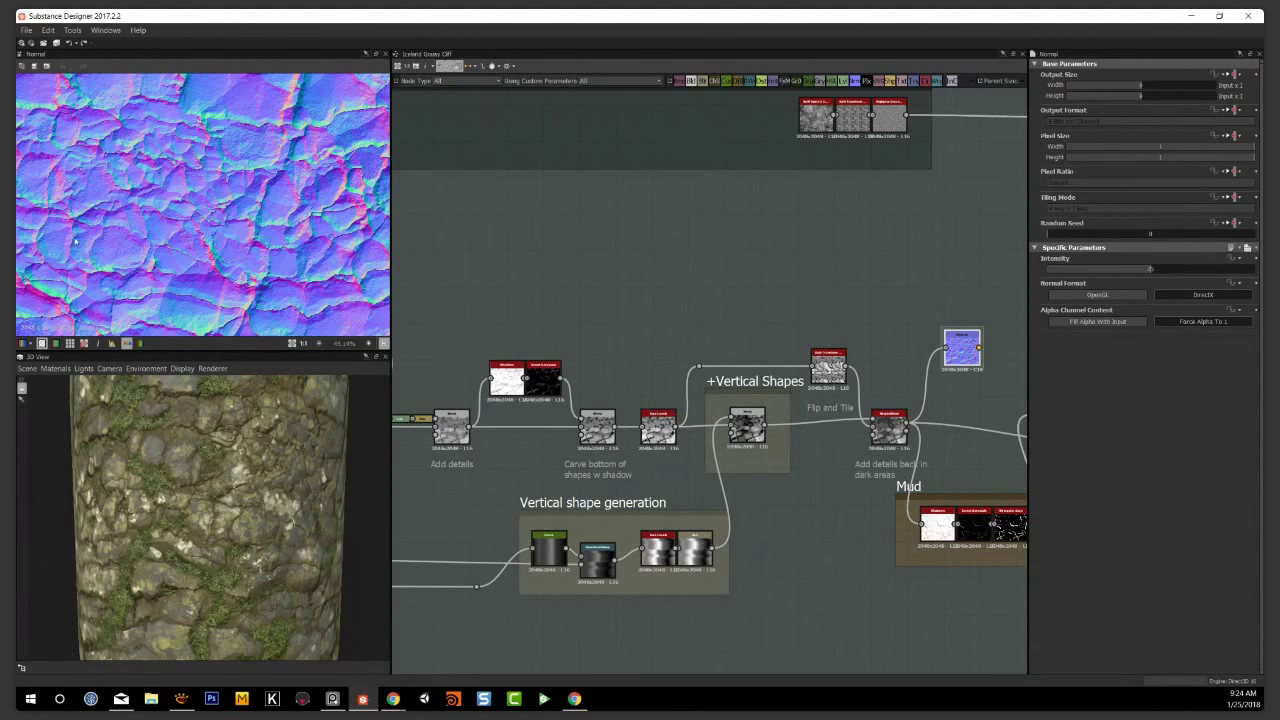
# Edit the 3D view's default material and set its height Scale to 5
pyautogui.moveTo(222, 533); pyautogui.dragTo(138, 486)
pyautogui.click(55, 368)
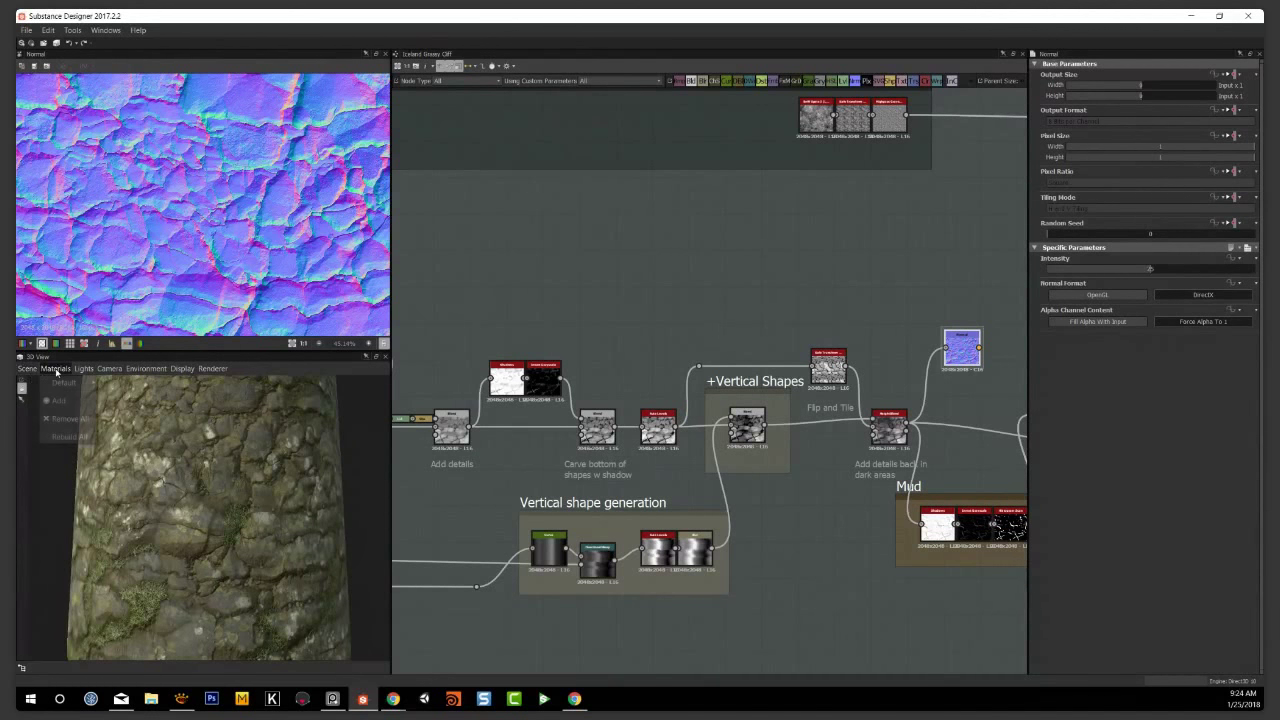
pyautogui.moveTo(64, 383)
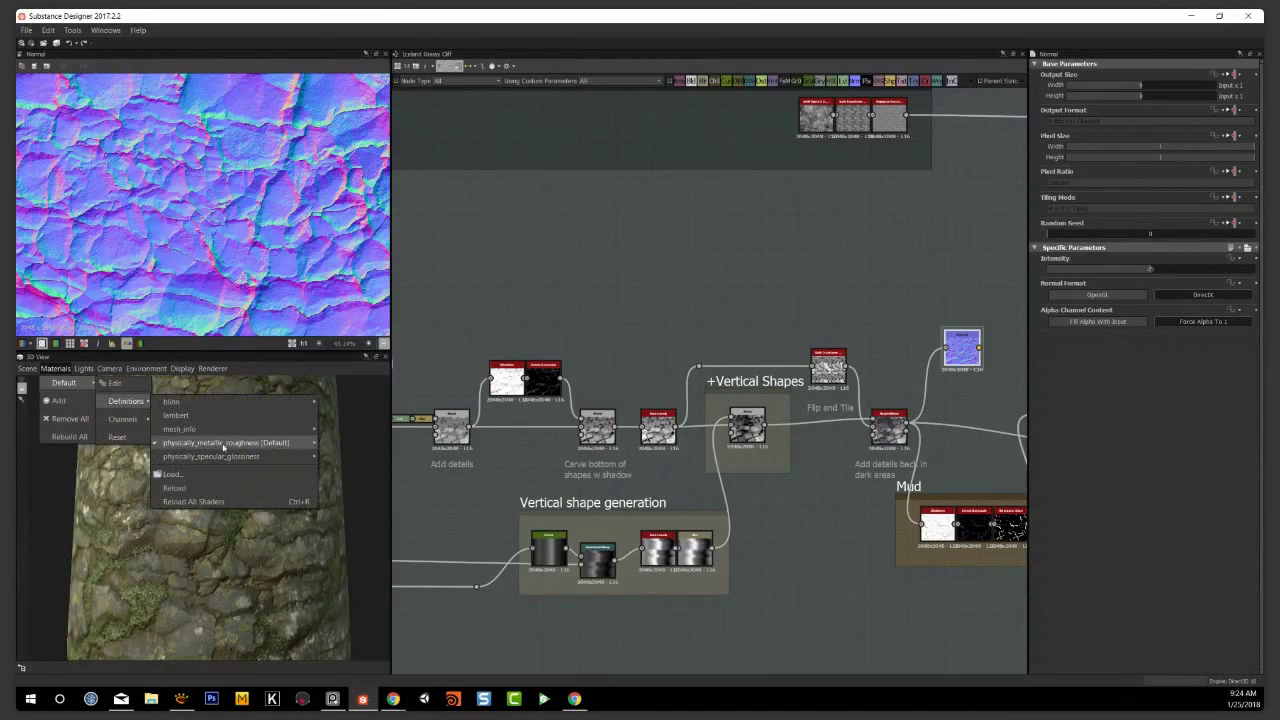
pyautogui.moveTo(122, 370)
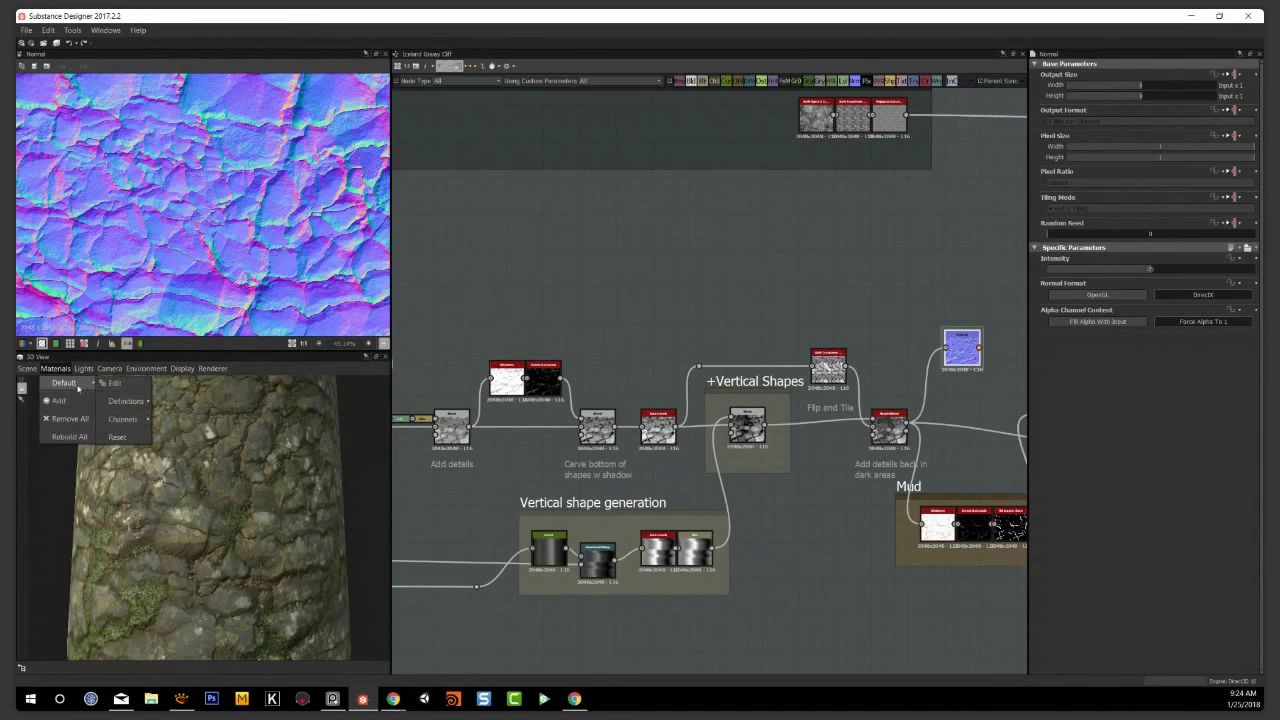
pyautogui.click(127, 385)
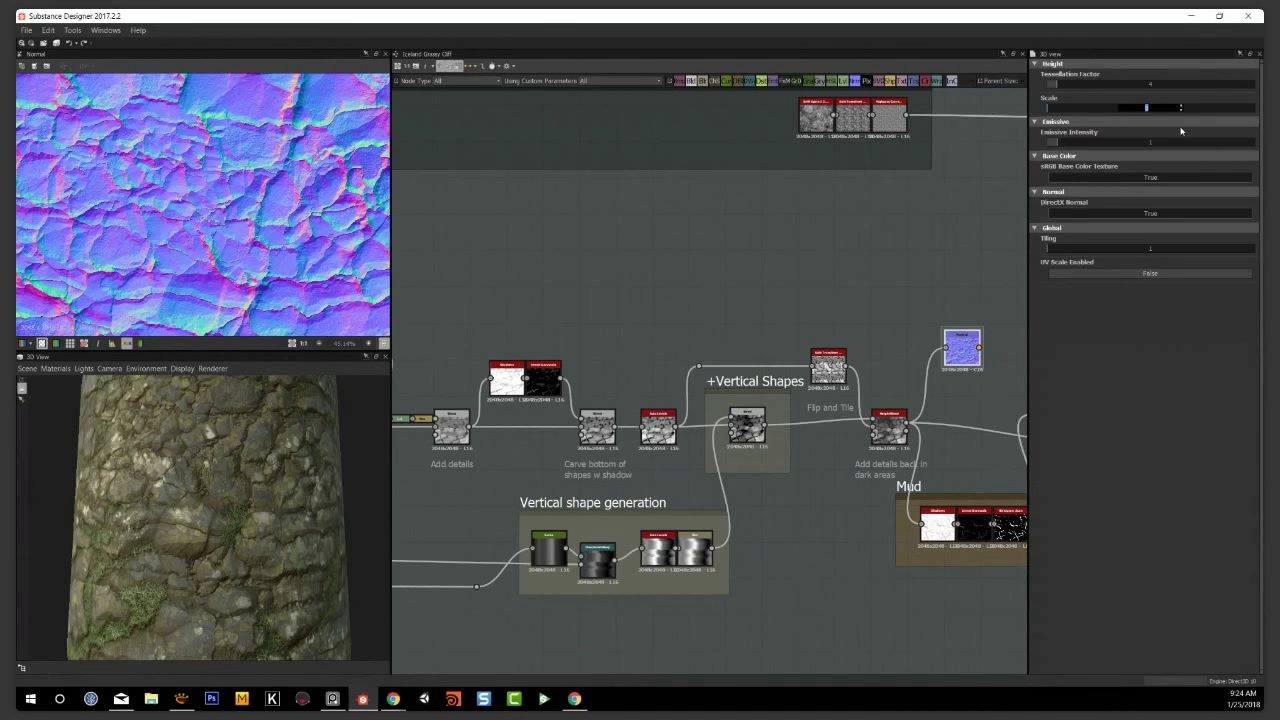
pyautogui.write('5')
pyautogui.press('Return')
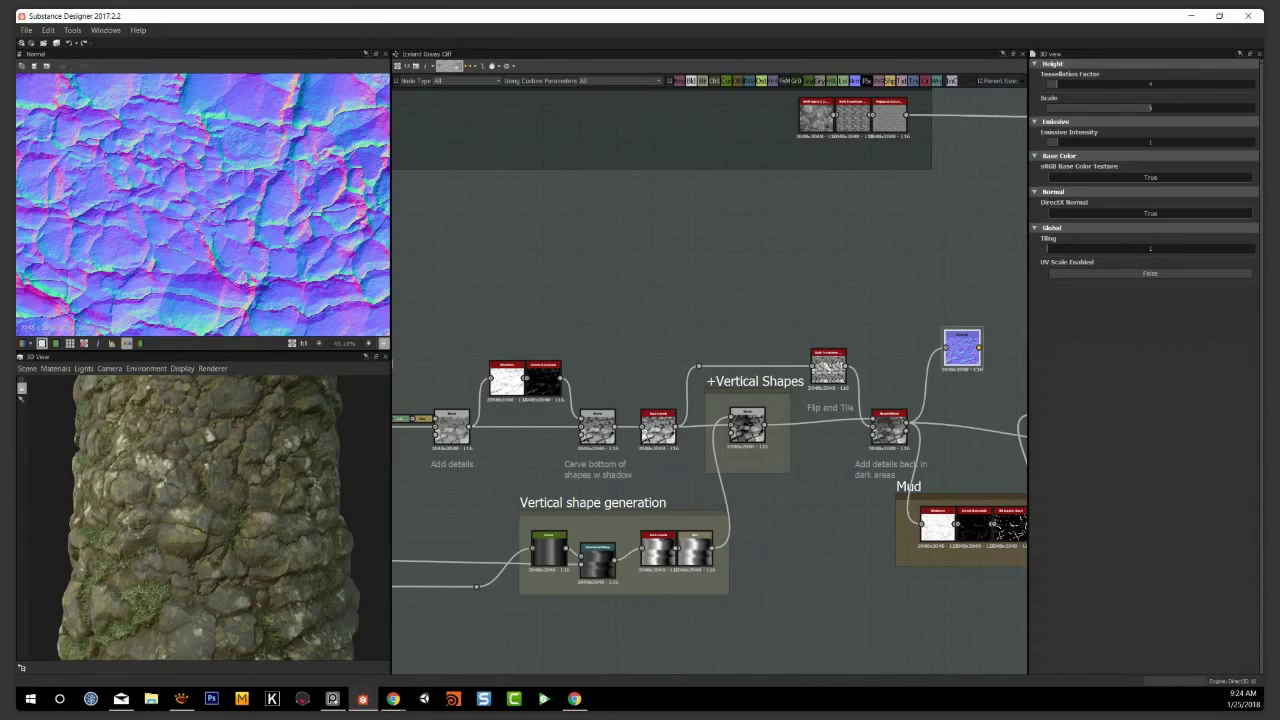
# Examine the displaced cylinder from several distances and preview the +Vertical Shapes Blend to compare its height map with the model
pyautogui.scroll(-5, 210, 519)
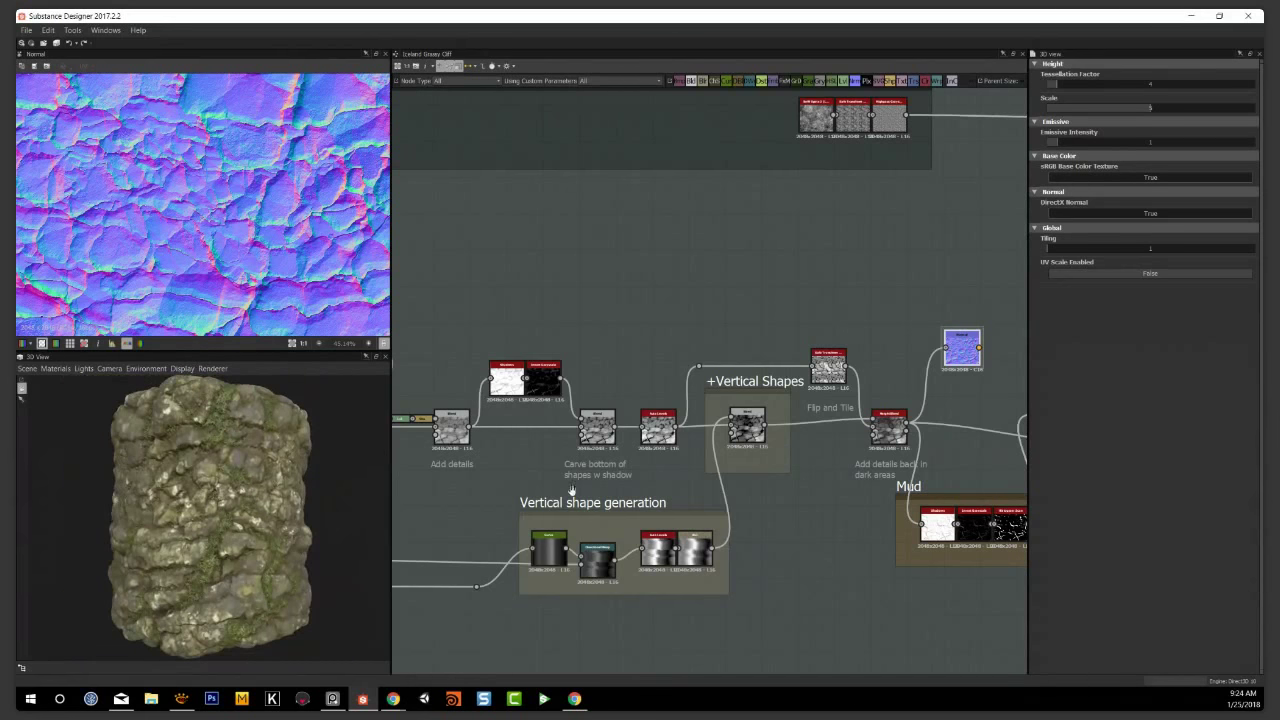
pyautogui.moveTo(305, 522)
pyautogui.mouseDown()
pyautogui.moveTo(212, 530)
pyautogui.moveTo(255, 518)
pyautogui.moveTo(289, 441)
pyautogui.moveTo(133, 604)
pyautogui.moveTo(257, 610)
pyautogui.moveTo(116, 538)
pyautogui.moveTo(140, 480)
pyautogui.moveTo(173, 593)
pyautogui.moveTo(228, 536)
pyautogui.moveTo(262, 534)
pyautogui.mouseUp()
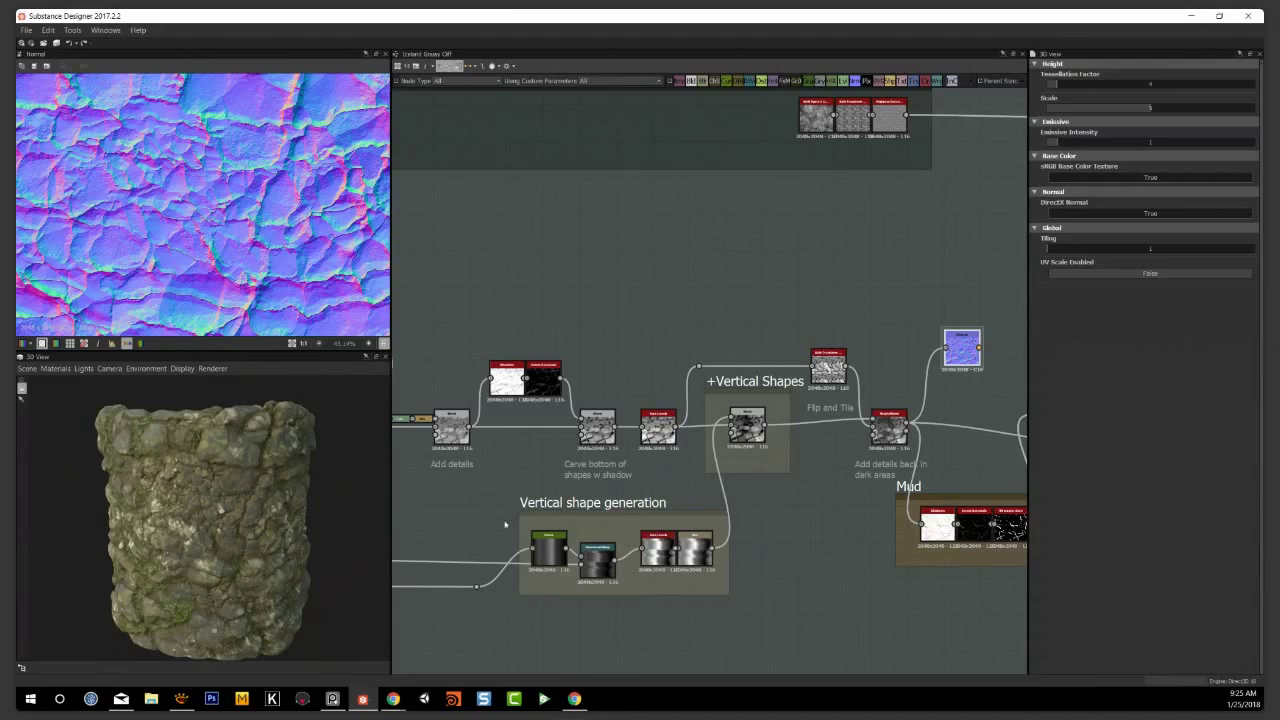
pyautogui.scroll(5, 137, 523)
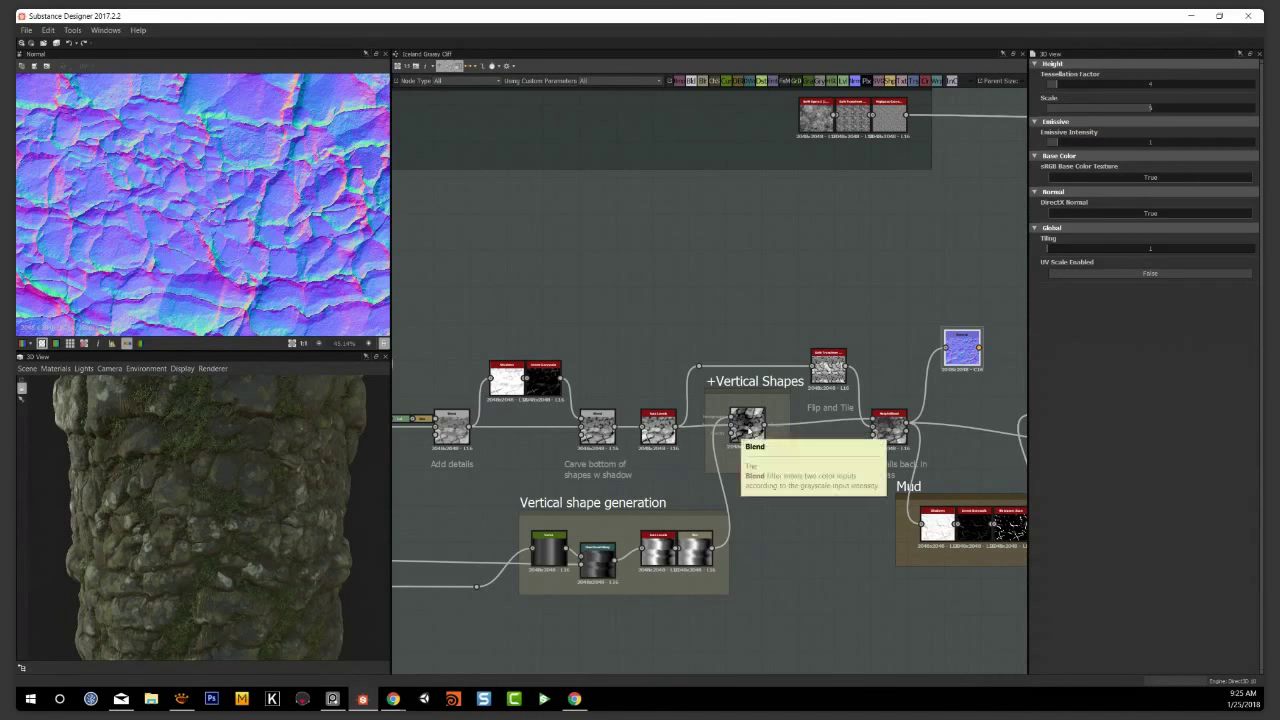
pyautogui.doubleClick(747, 425)
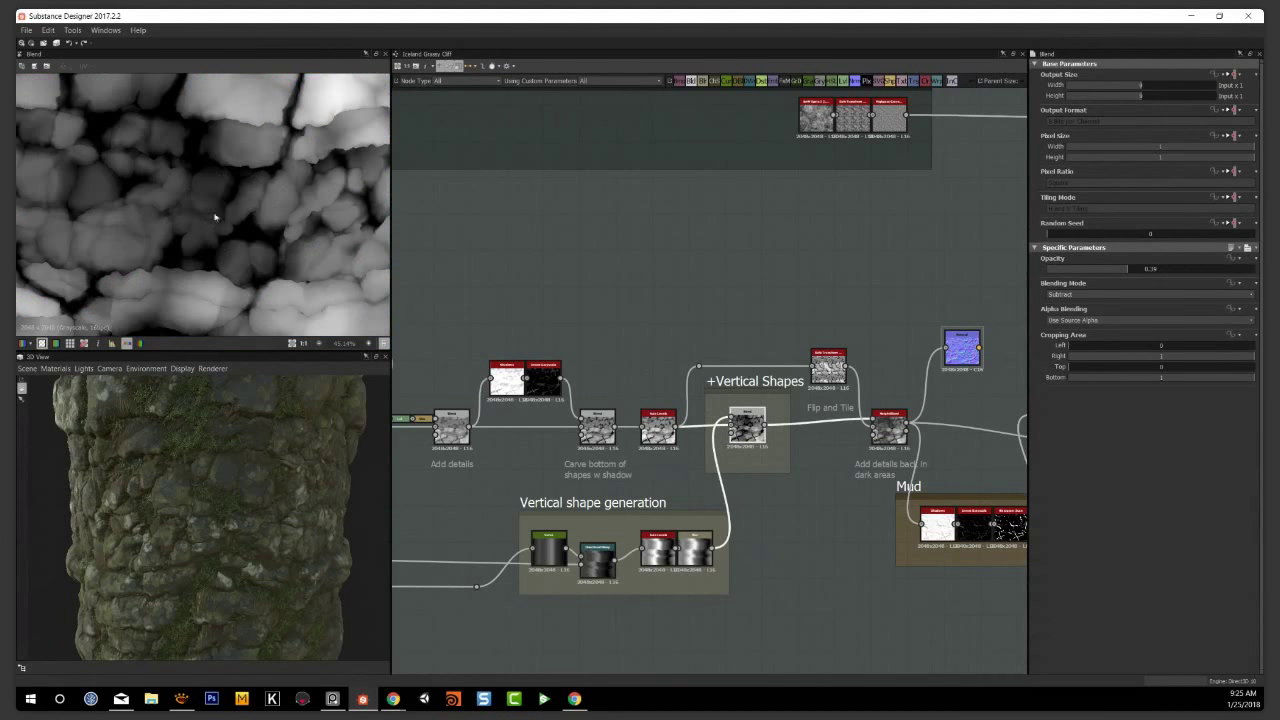
pyautogui.moveTo(877, 343); pyautogui.dragTo(760, 345, button='middle')
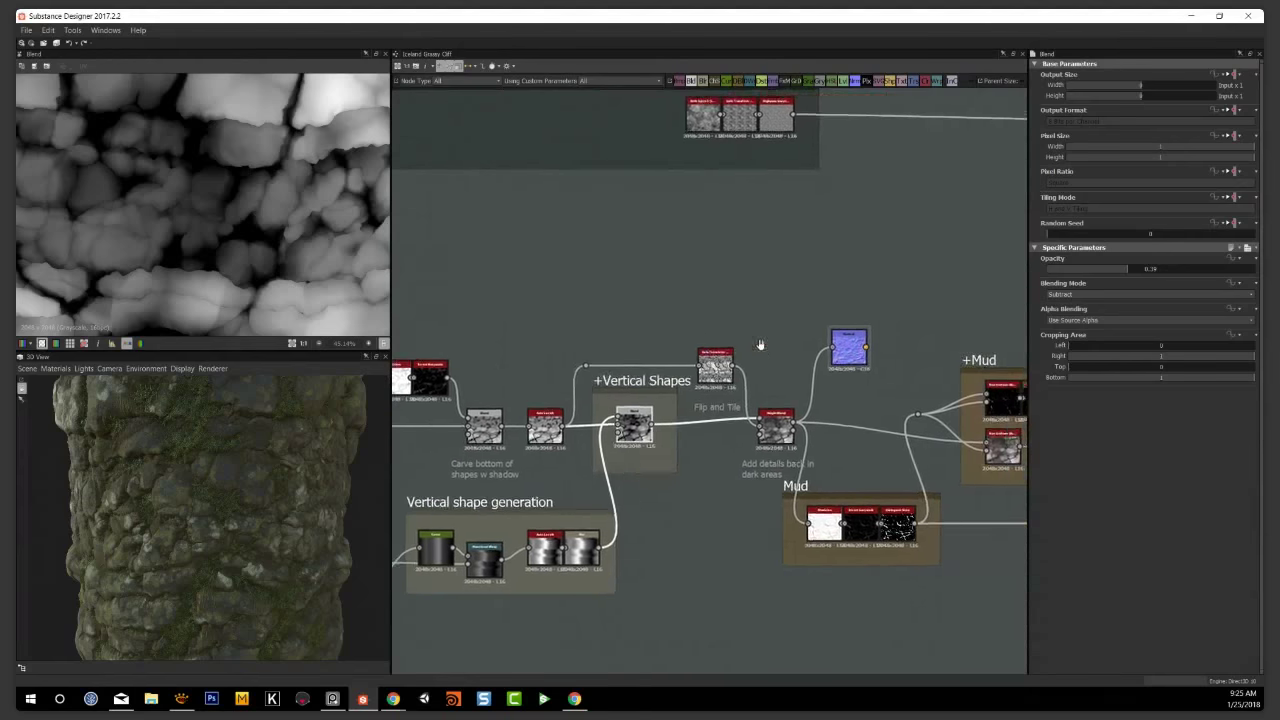
pyautogui.scroll(1, 760, 345)
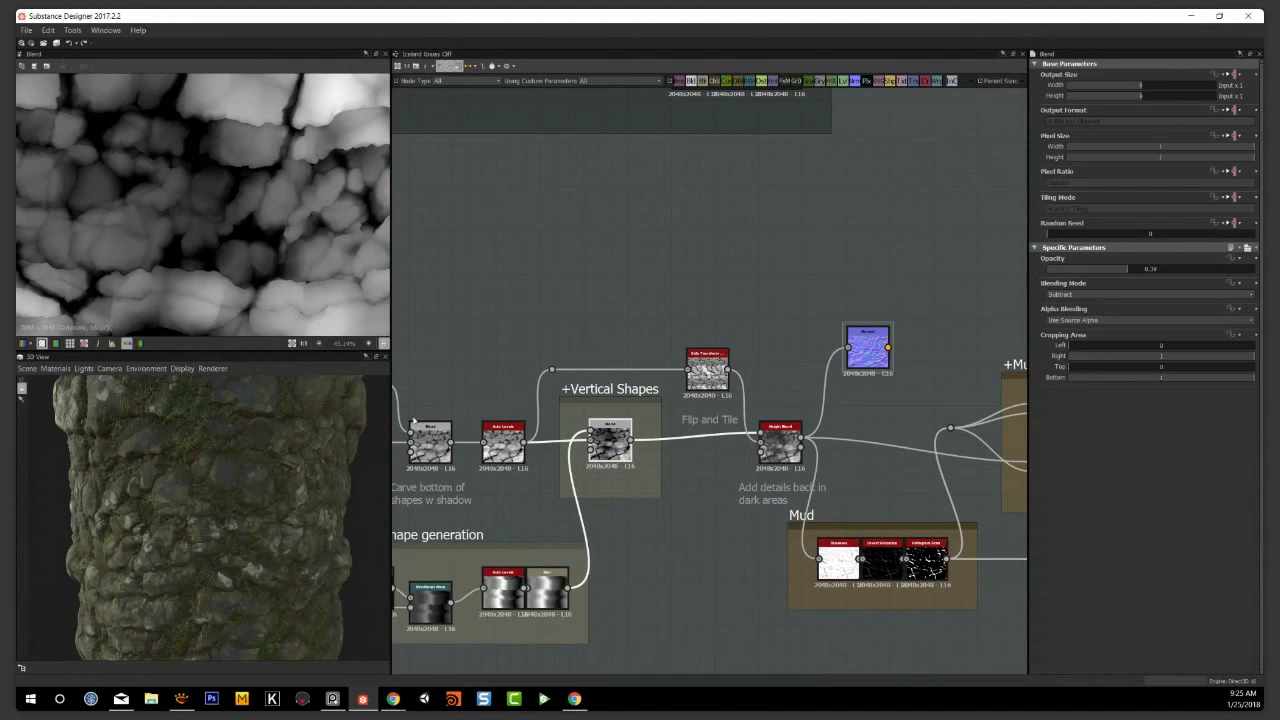
pyautogui.scroll(-4, 217, 567)
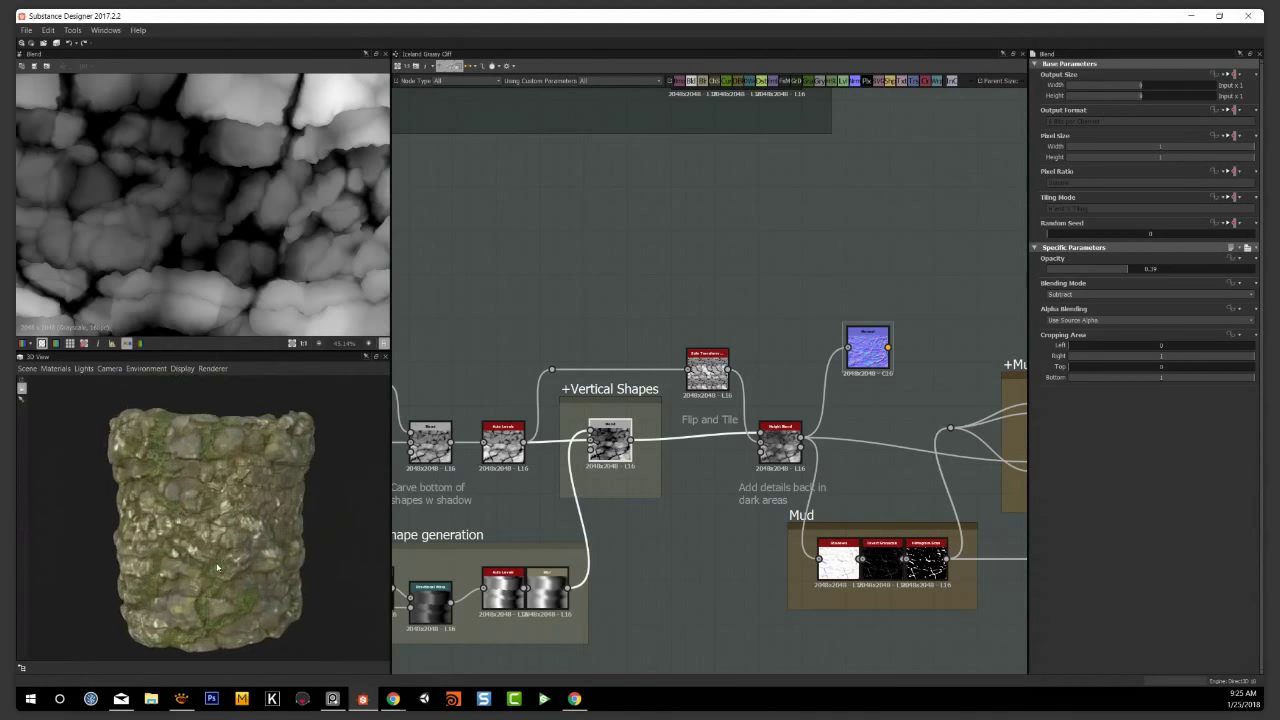
pyautogui.scroll(2, 217, 567)
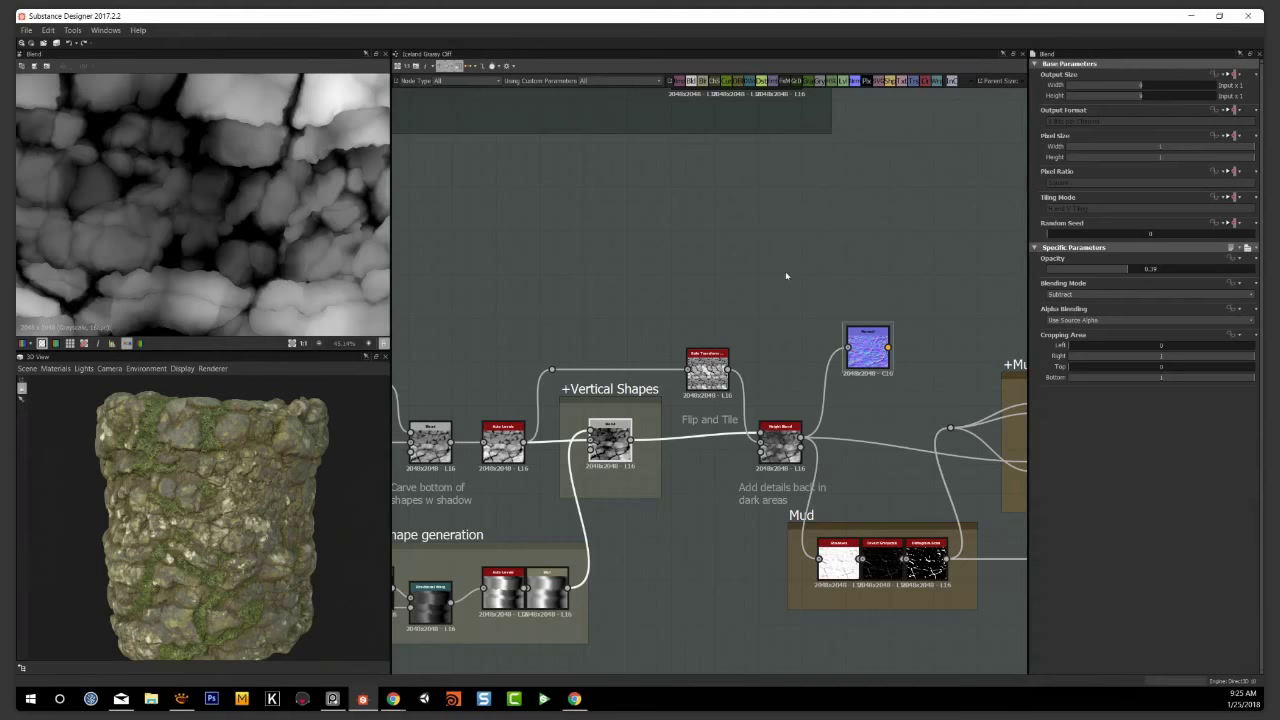
# Survey the graph from the vertical shape generation through the Grass, Roots and Pebbles frames to the Mud and +Mud frames
pyautogui.moveTo(737, 334); pyautogui.dragTo(674, 294, button='middle')
pyautogui.moveTo(704, 481); pyautogui.dragTo(945, 480, button='middle')
pyautogui.scroll(-4, 680, 312)
pyautogui.moveTo(540, 318); pyautogui.dragTo(983, 404, button='middle')
pyautogui.scroll(-2, 757, 406)
pyautogui.moveTo(757, 403); pyautogui.dragTo(494, 394, button='middle')
pyautogui.moveTo(914, 390); pyautogui.dragTo(734, 386, button='middle')
pyautogui.scroll(3, 738, 389)
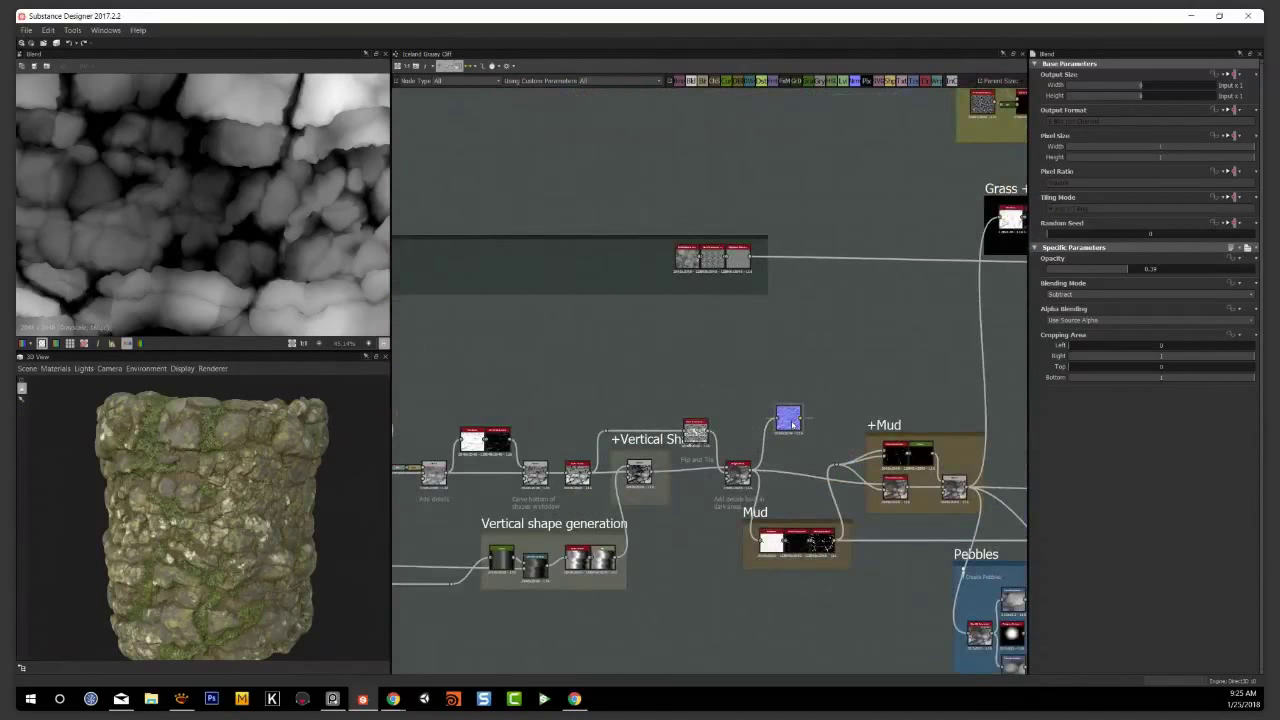
pyautogui.moveTo(824, 407); pyautogui.dragTo(594, 397, button='middle')
pyautogui.scroll(-1, 852, 396)
pyautogui.moveTo(828, 349); pyautogui.dragTo(792, 436, button='middle')
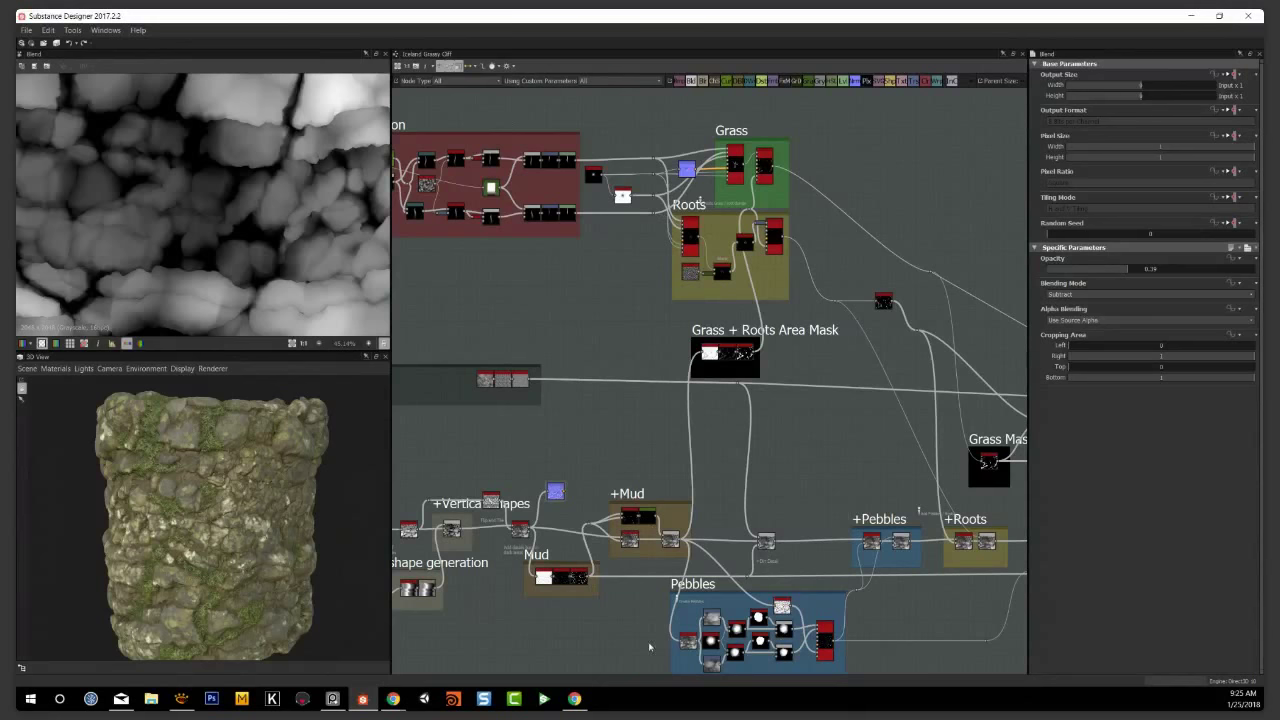
pyautogui.moveTo(606, 399); pyautogui.dragTo(652, 237, button='middle')
pyautogui.scroll(3, 608, 342)
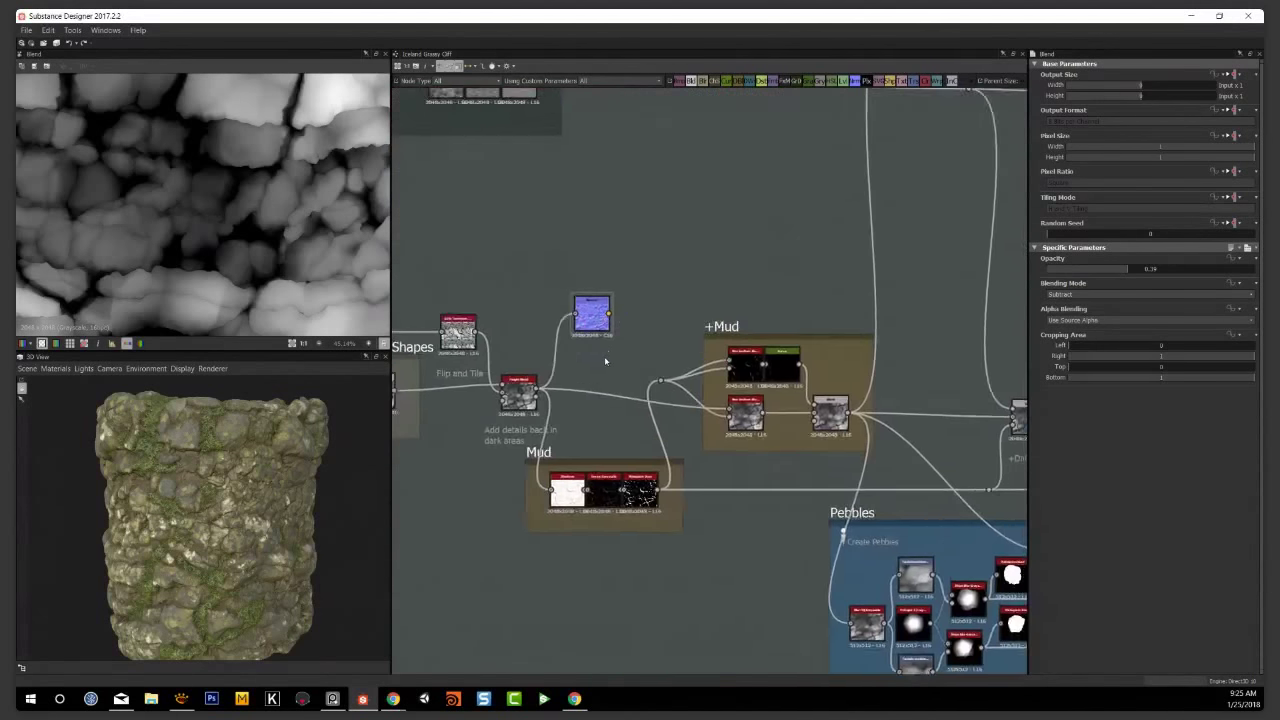
pyautogui.moveTo(607, 367); pyautogui.dragTo(652, 277, button='middle')
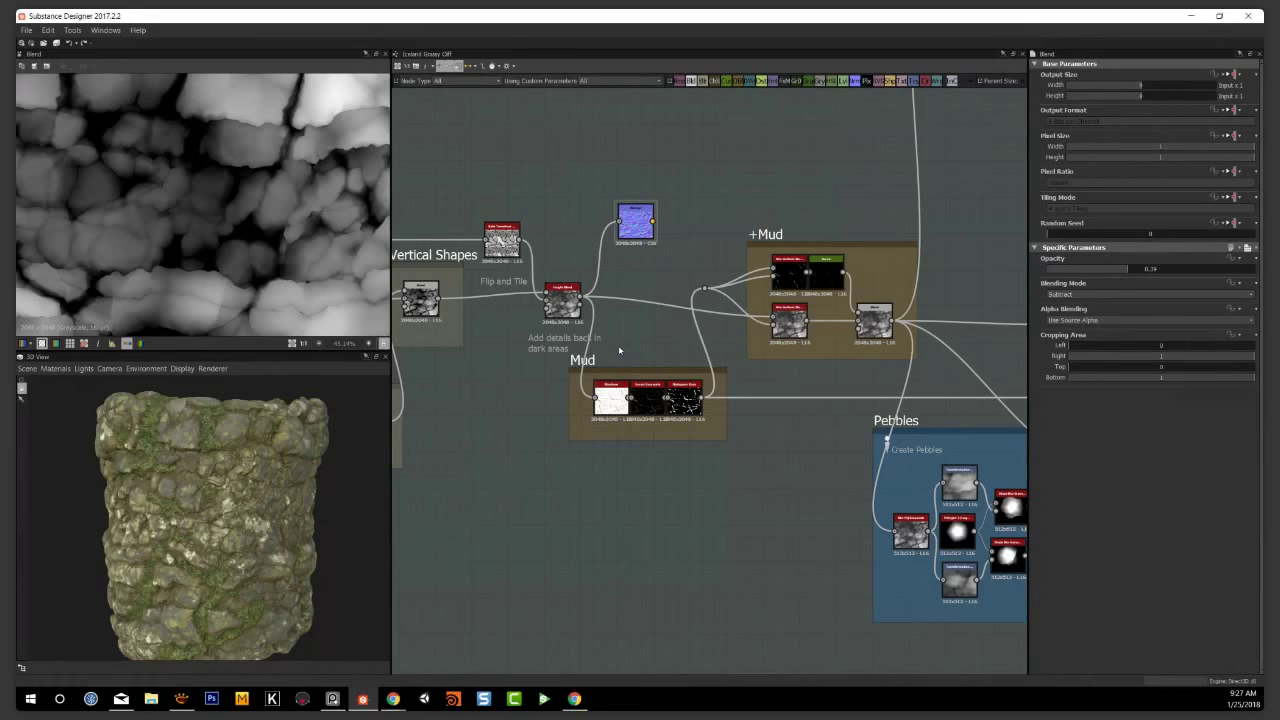
pyautogui.scroll(-2, 619, 350)
pyautogui.moveTo(526, 423); pyautogui.dragTo(554, 428, button='middle')
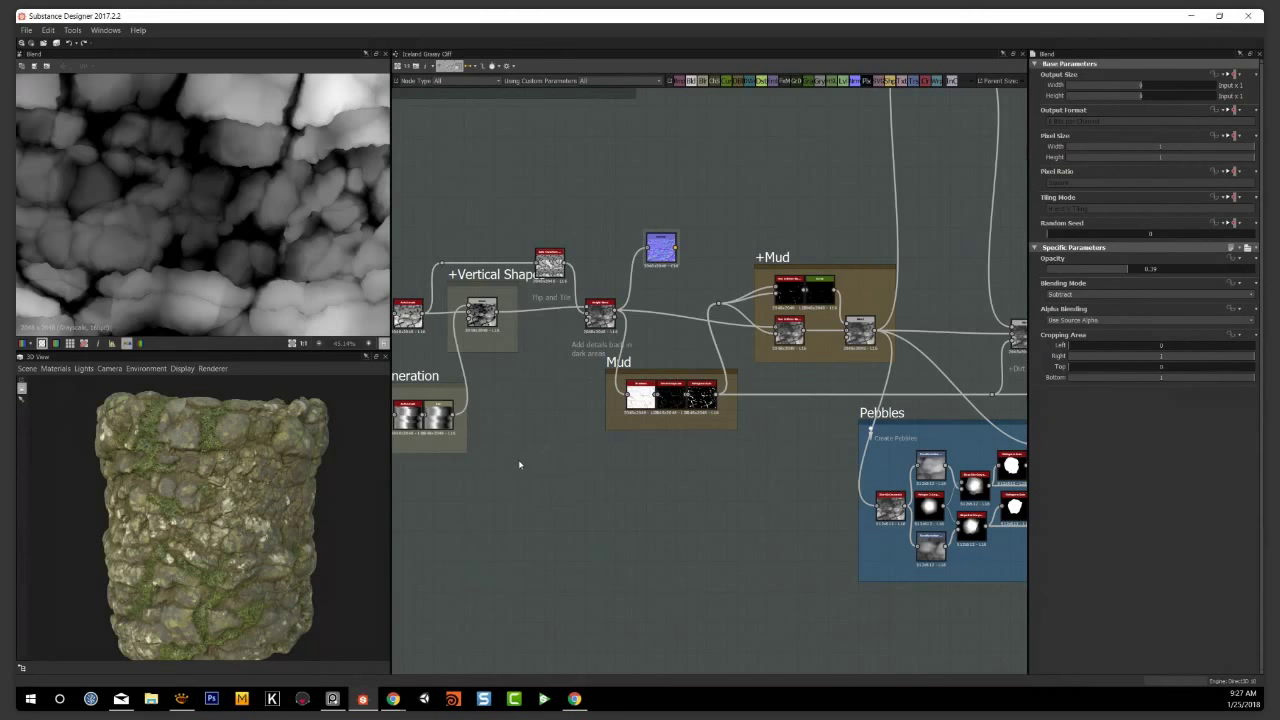
# Follow the graph past the pebbles, roots and mask frames to examine the RGB Noise and Curvature Shape nodes up close
pyautogui.moveTo(918, 264)
pyautogui.mouseDown(button='middle')
pyautogui.moveTo(834, 286)
pyautogui.moveTo(598, 286)
pyautogui.mouseUp(button='middle')
pyautogui.moveTo(986, 263); pyautogui.dragTo(692, 288, button='middle')
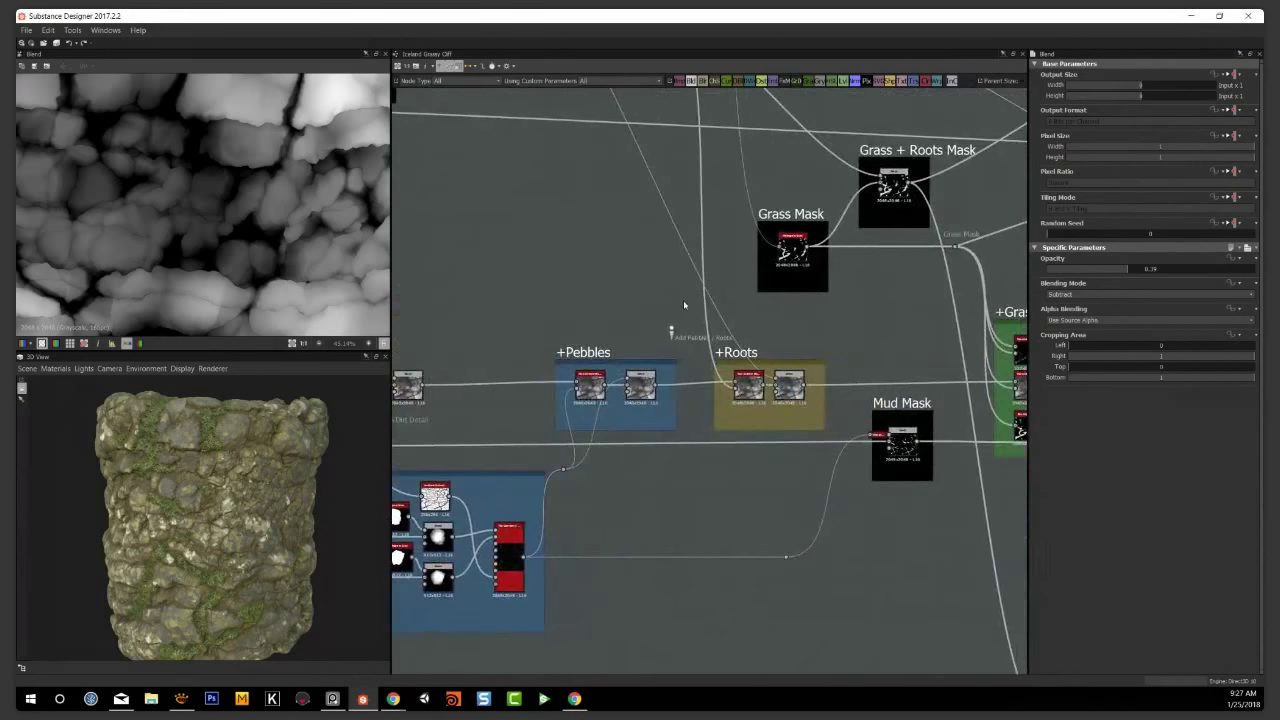
pyautogui.scroll(-2, 840, 330)
pyautogui.moveTo(826, 335)
pyautogui.mouseDown(button='middle')
pyautogui.moveTo(479, 346)
pyautogui.moveTo(503, 420)
pyautogui.moveTo(419, 426)
pyautogui.mouseUp(button='middle')
pyautogui.moveTo(912, 428); pyautogui.dragTo(580, 478, button='middle')
pyautogui.scroll(3, 656, 468)
pyautogui.scroll(3, 670, 336)
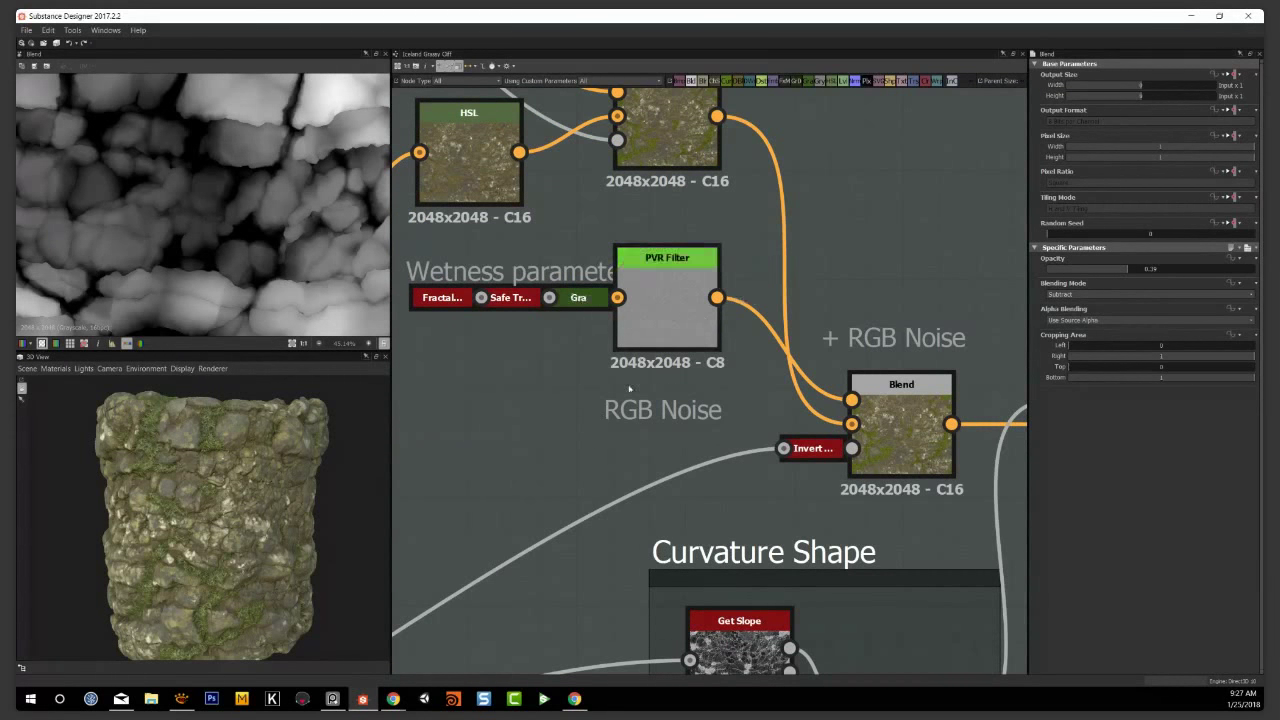
pyautogui.scroll(-5, 574, 407)
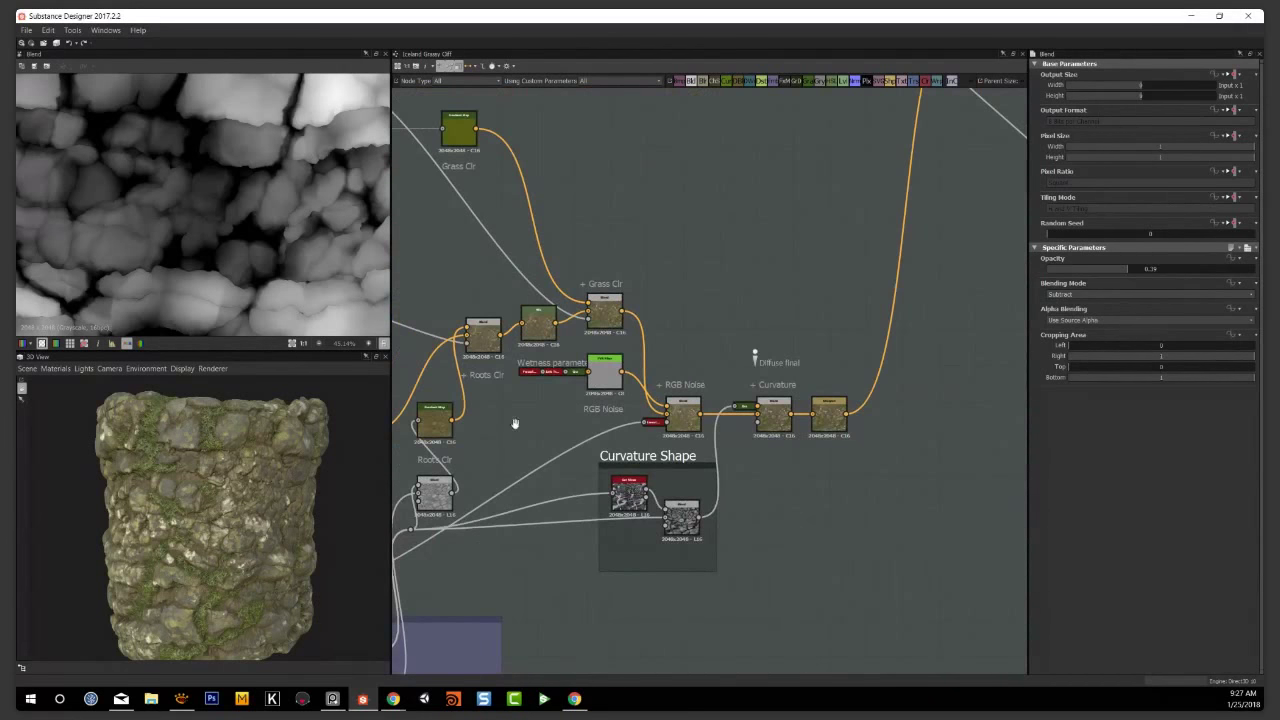
pyautogui.scroll(5, 520, 423)
pyautogui.scroll(1, 772, 390)
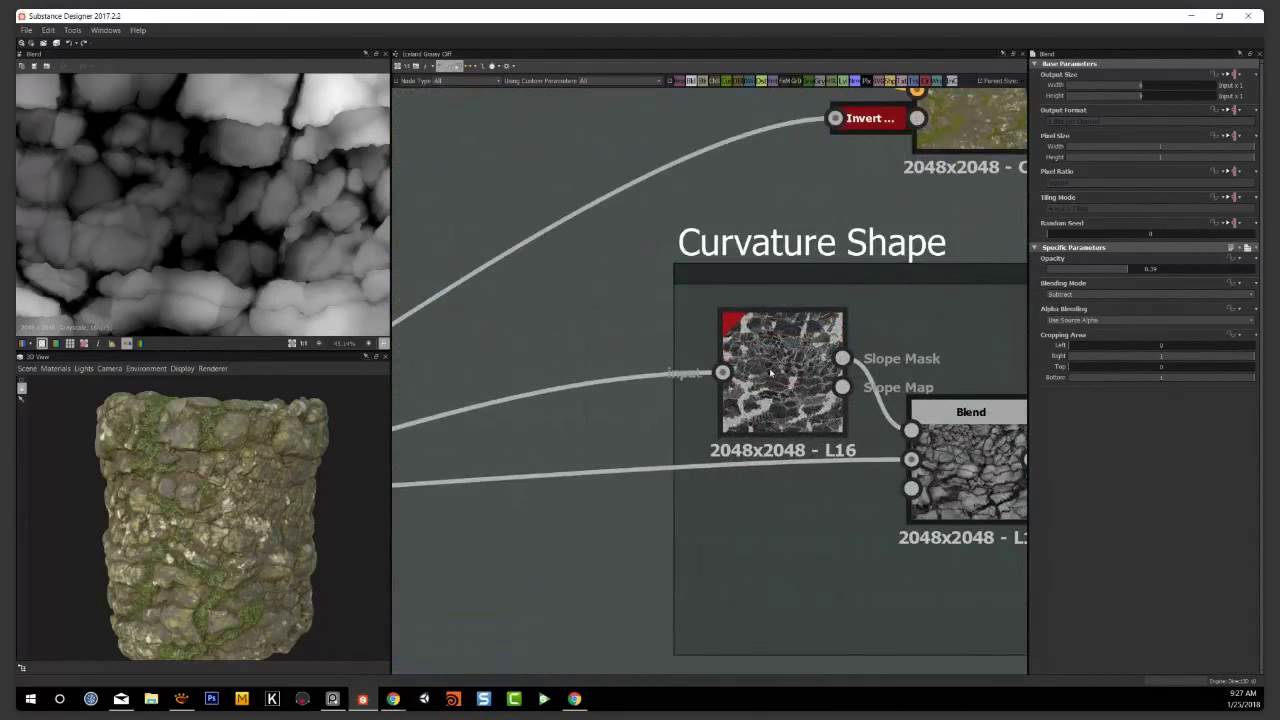
pyautogui.scroll(-5, 541, 376)
# Trace the colour blends back past the Dust Mask and return to the Mud, +Mud and Pebbles frames
pyautogui.moveTo(470, 436); pyautogui.dragTo(738, 484, button='middle')
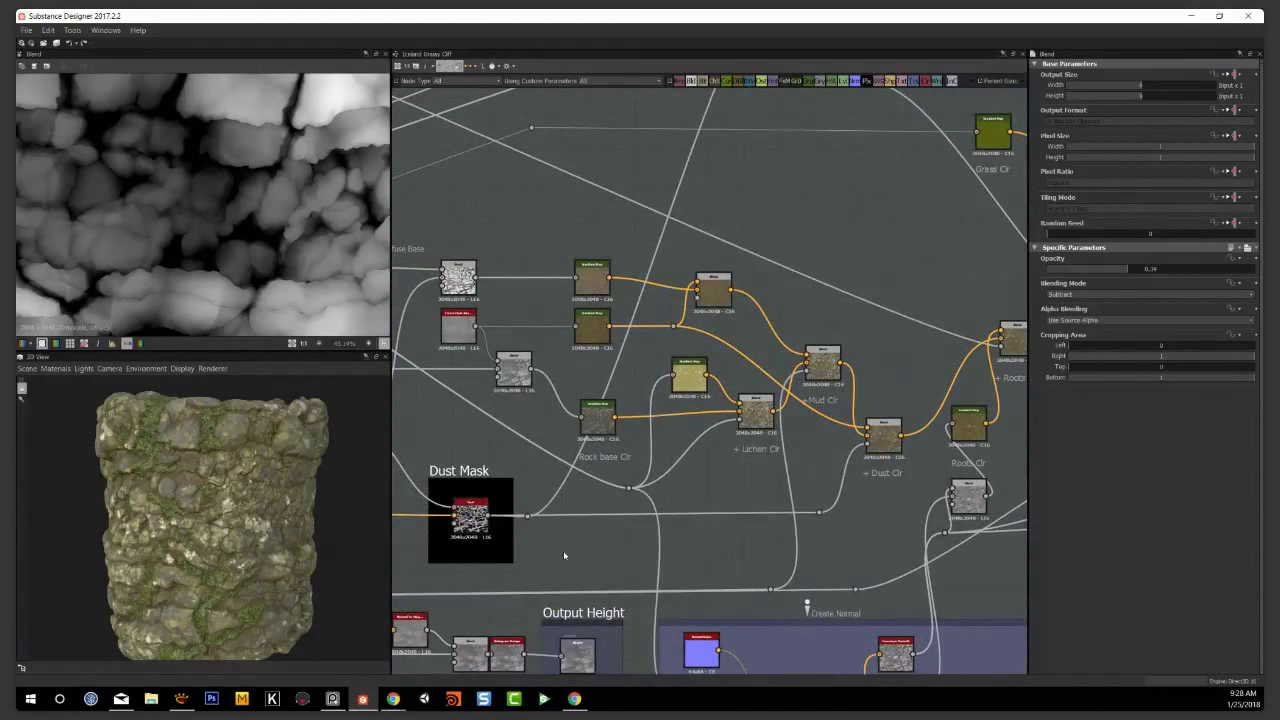
pyautogui.scroll(-3, 564, 555)
pyautogui.scroll(3, 740, 515)
pyautogui.moveTo(742, 521); pyautogui.dragTo(916, 597, button='middle')
pyautogui.scroll(2, 690, 444)
pyautogui.scroll(-4, 604, 506)
pyautogui.moveTo(585, 510); pyautogui.dragTo(974, 309, button='middle')
pyautogui.moveTo(643, 519); pyautogui.dragTo(1048, 490, button='middle')
pyautogui.moveTo(571, 503); pyautogui.dragTo(622, 556, button='middle')
pyautogui.scroll(2, 629, 542)
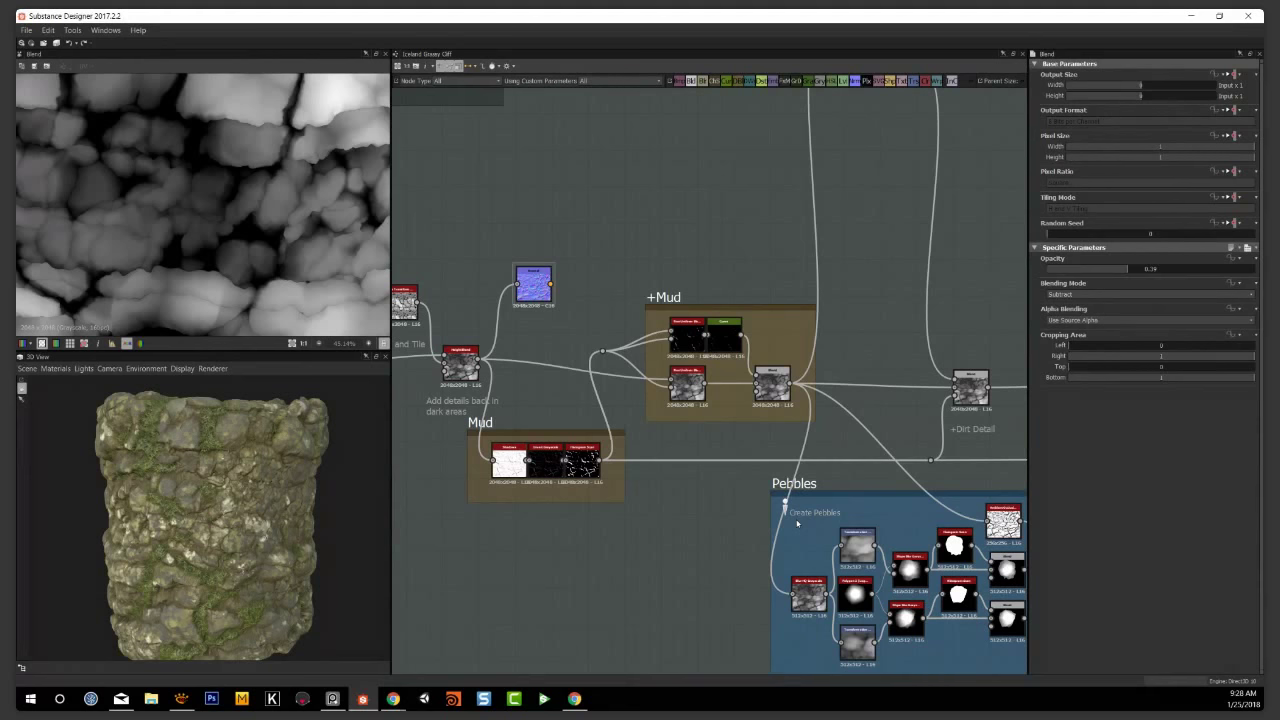
# Examine the rock, mud and grass surface of the 3D cylinder up close and as a whole from different angles
pyautogui.scroll(10, 224, 499)
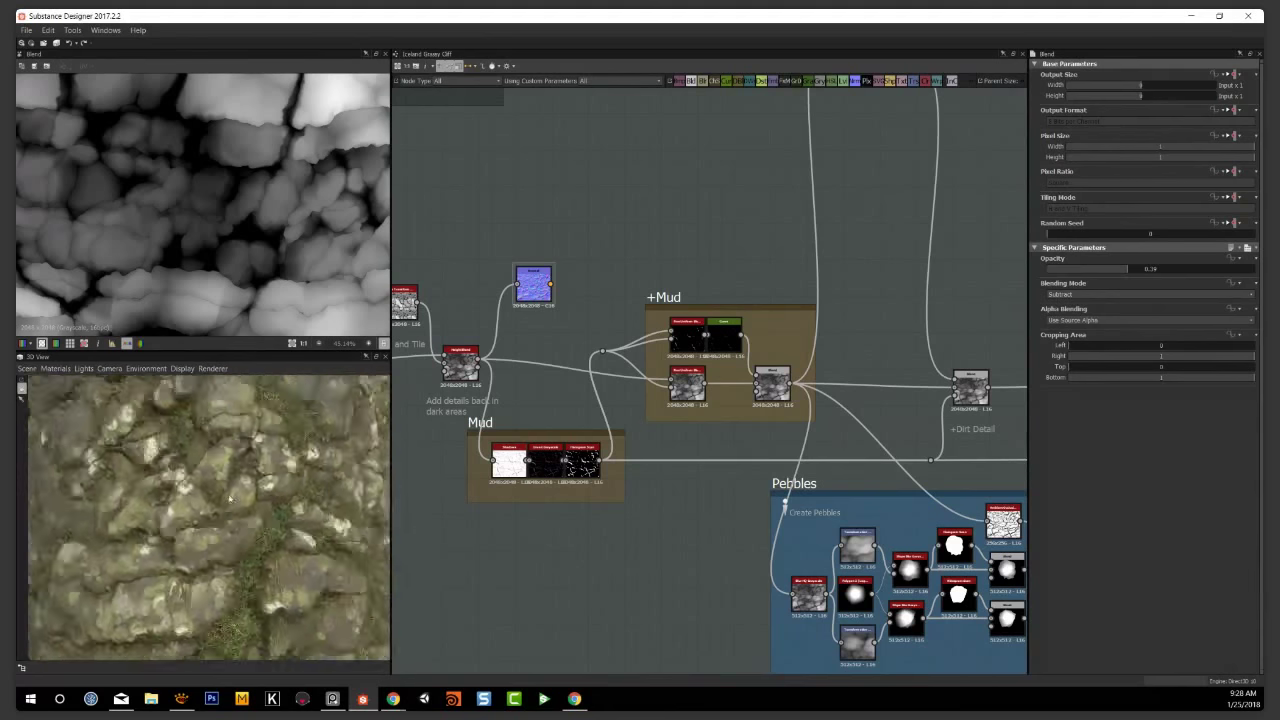
pyautogui.moveTo(225, 504); pyautogui.dragTo(318, 530)
pyautogui.scroll(3, 318, 530)
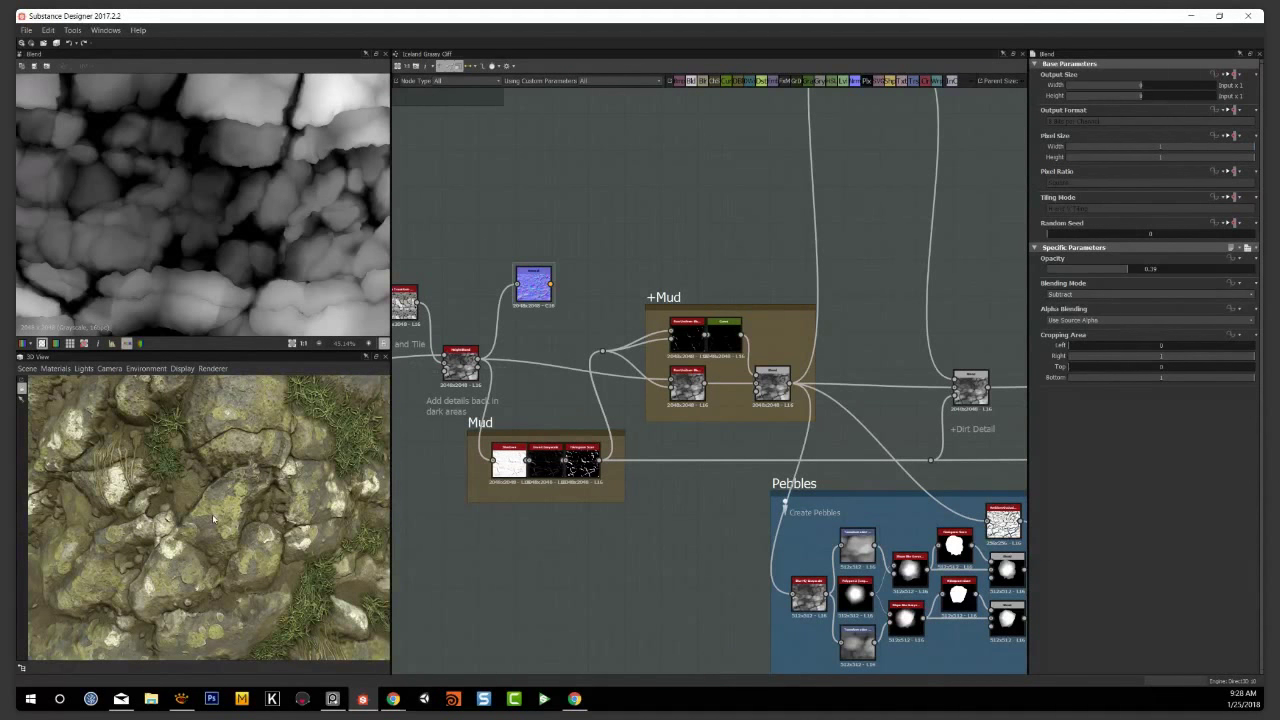
pyautogui.scroll(-8, 213, 519)
pyautogui.scroll(8, 240, 525)
pyautogui.moveTo(258, 533); pyautogui.dragTo(280, 510)
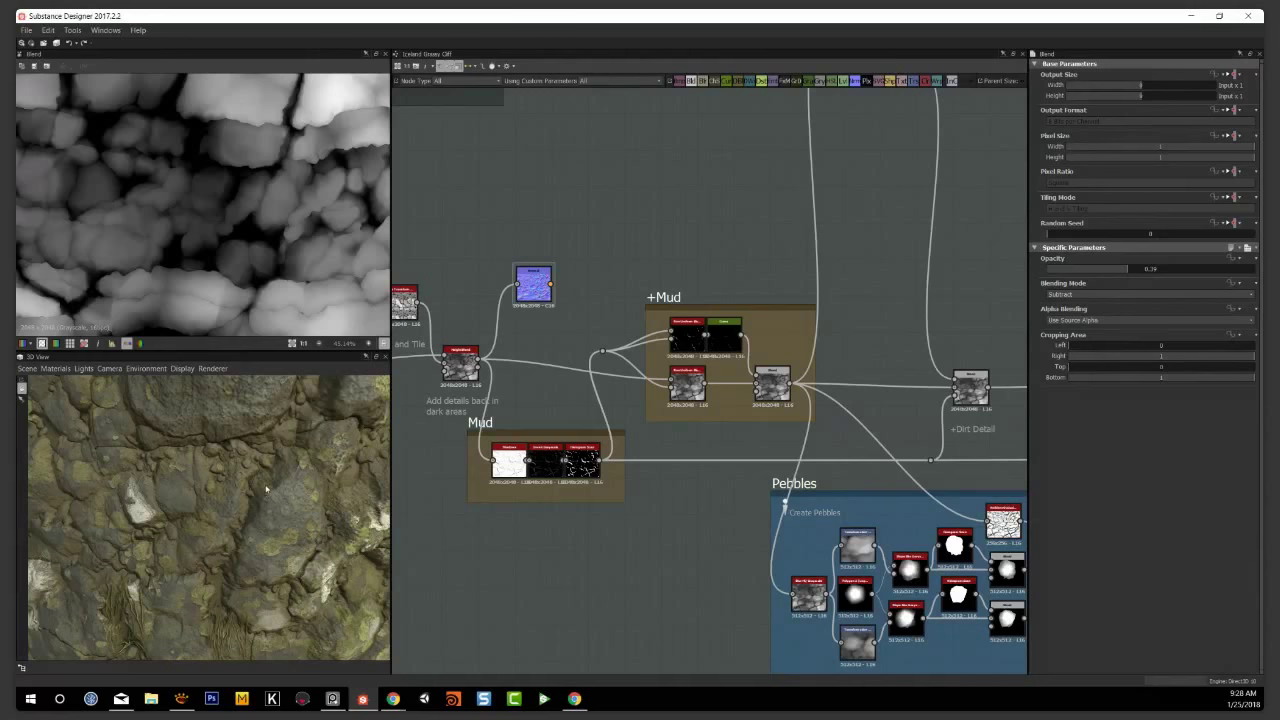
pyautogui.scroll(-1, 266, 514)
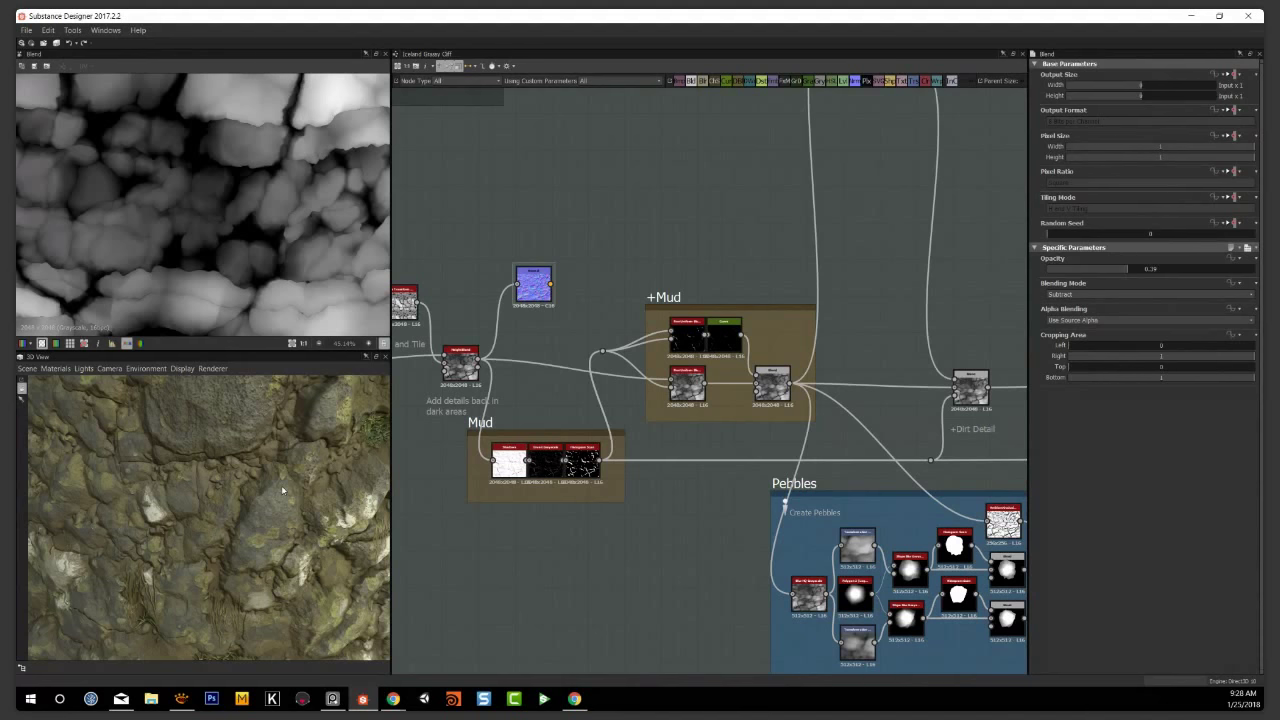
pyautogui.scroll(-5, 213, 490)
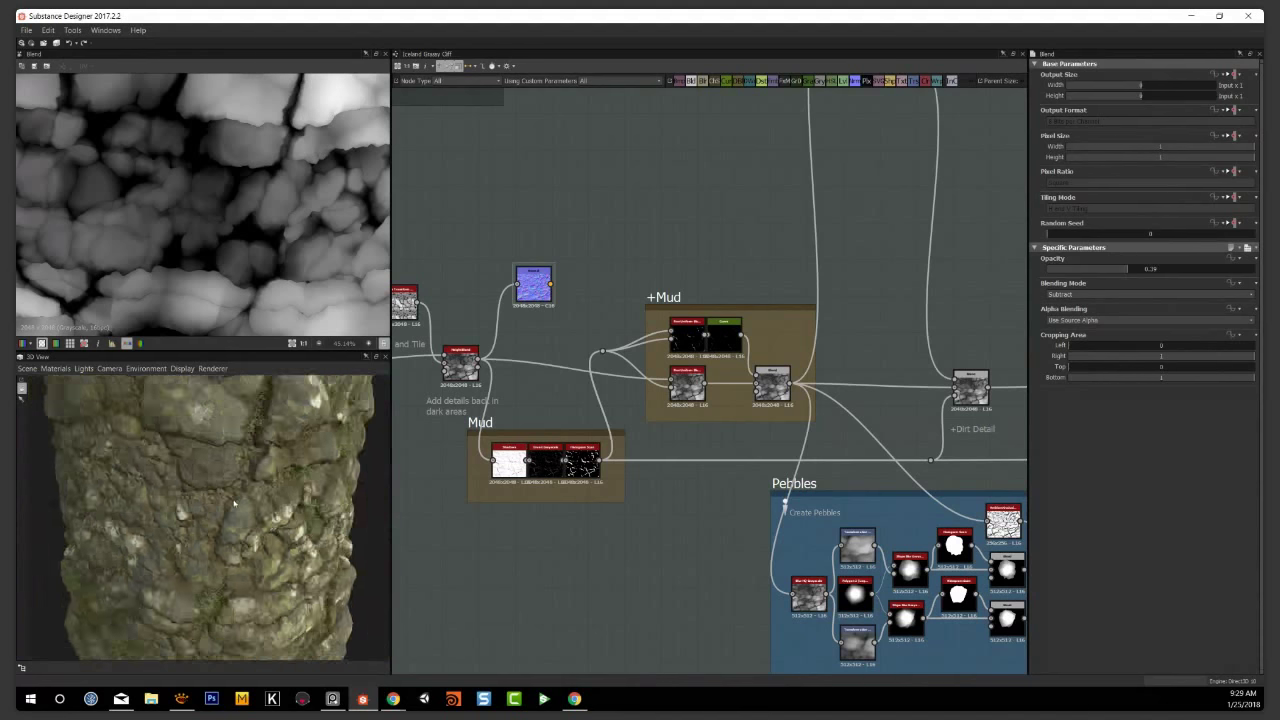
pyautogui.moveTo(218, 474); pyautogui.dragTo(385, 502)
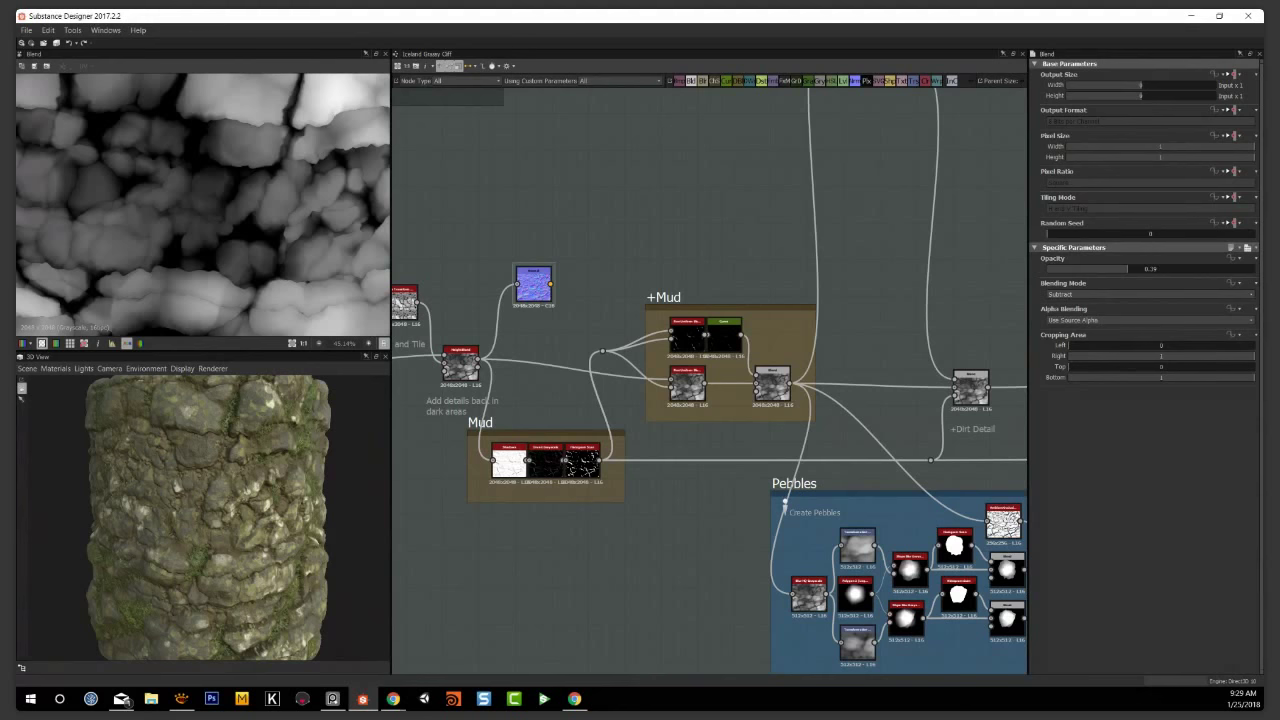
# Review the graph from the +Mud frame to the colour blends, the Curvature Shape frame and the Create Normal section
pyautogui.scroll(-4, 665, 218)
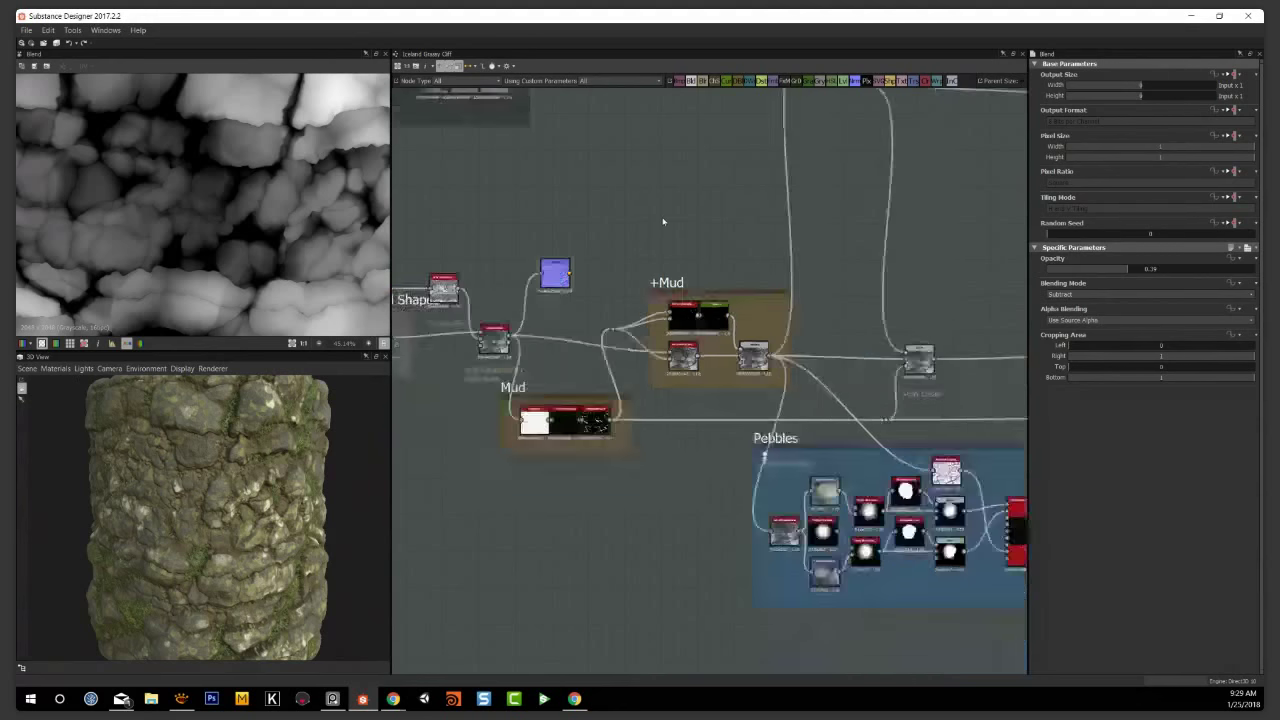
pyautogui.moveTo(942, 244); pyautogui.dragTo(560, 262, button='middle')
pyautogui.moveTo(880, 318); pyautogui.dragTo(702, 372, button='middle')
pyautogui.moveTo(780, 404); pyautogui.dragTo(400, 456, button='middle')
pyautogui.moveTo(860, 468); pyautogui.dragTo(757, 491, button='middle')
pyautogui.scroll(3, 757, 491)
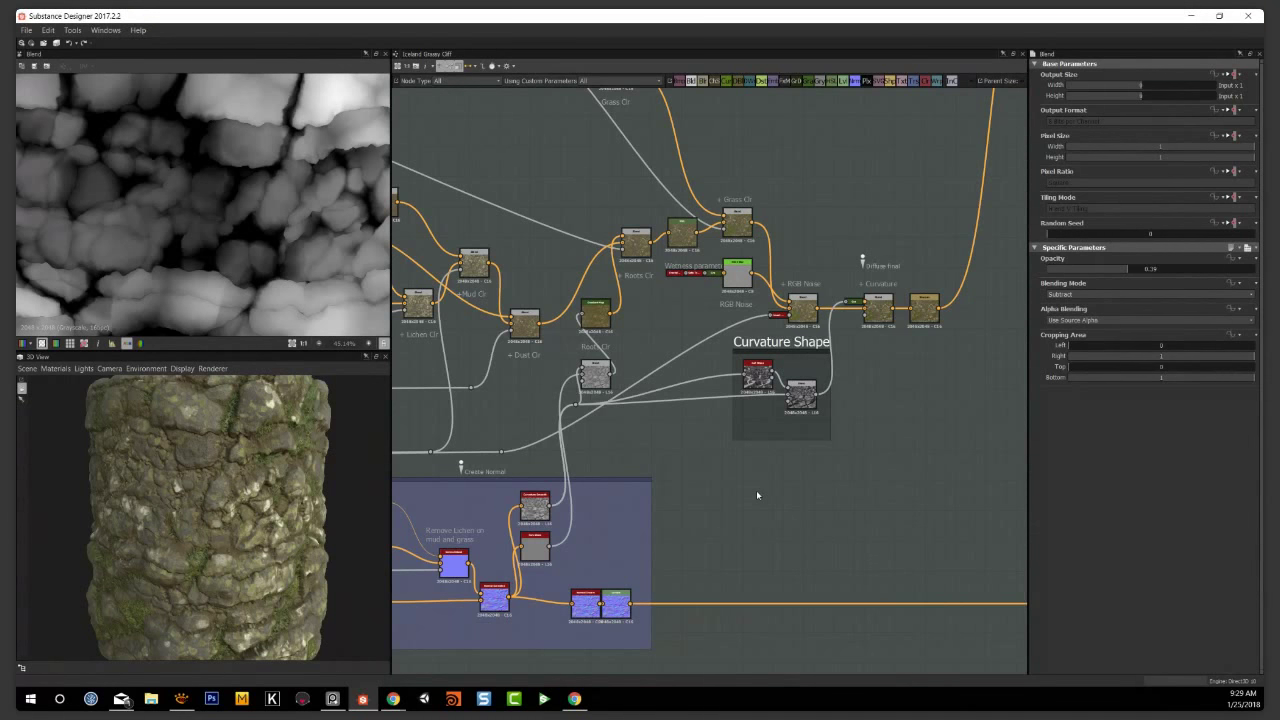
pyautogui.moveTo(757, 500); pyautogui.dragTo(834, 520, button='middle')
# Inspect the stones and dirt on the 3D cylinder up close, then view more of the cliff surface
pyautogui.scroll(10, 296, 535)
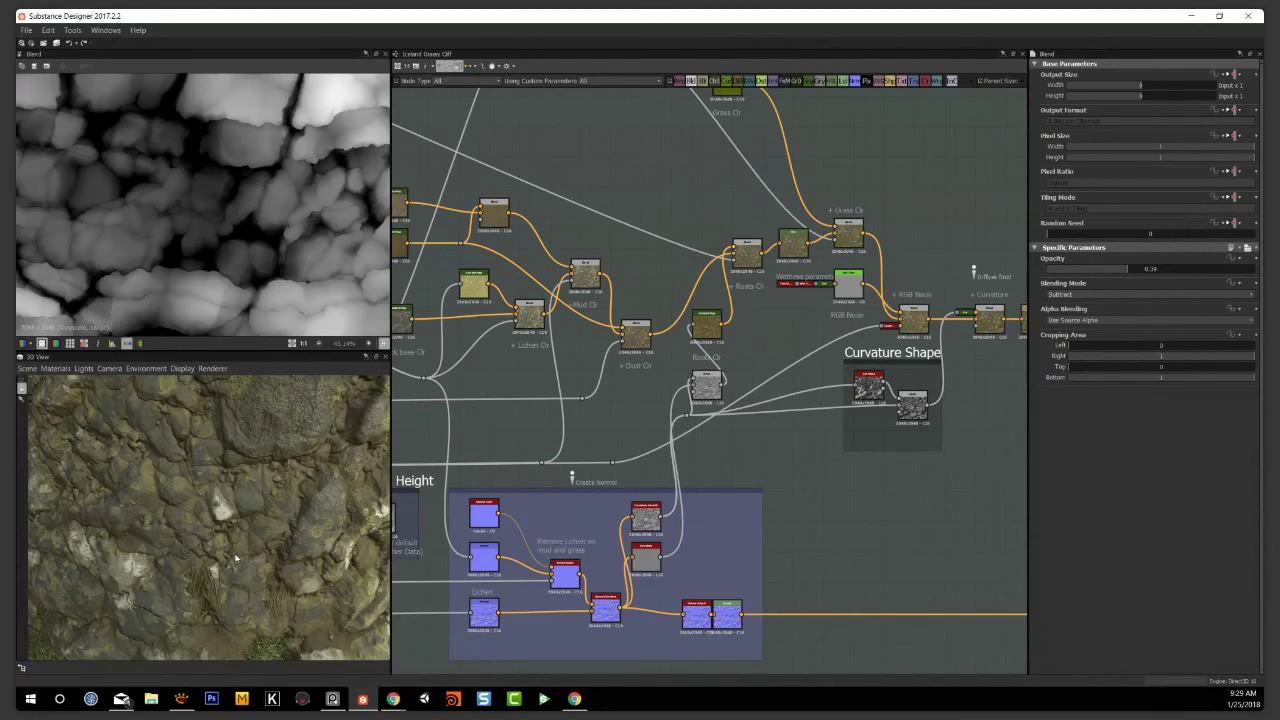
pyautogui.moveTo(337, 508); pyautogui.dragTo(323, 465)
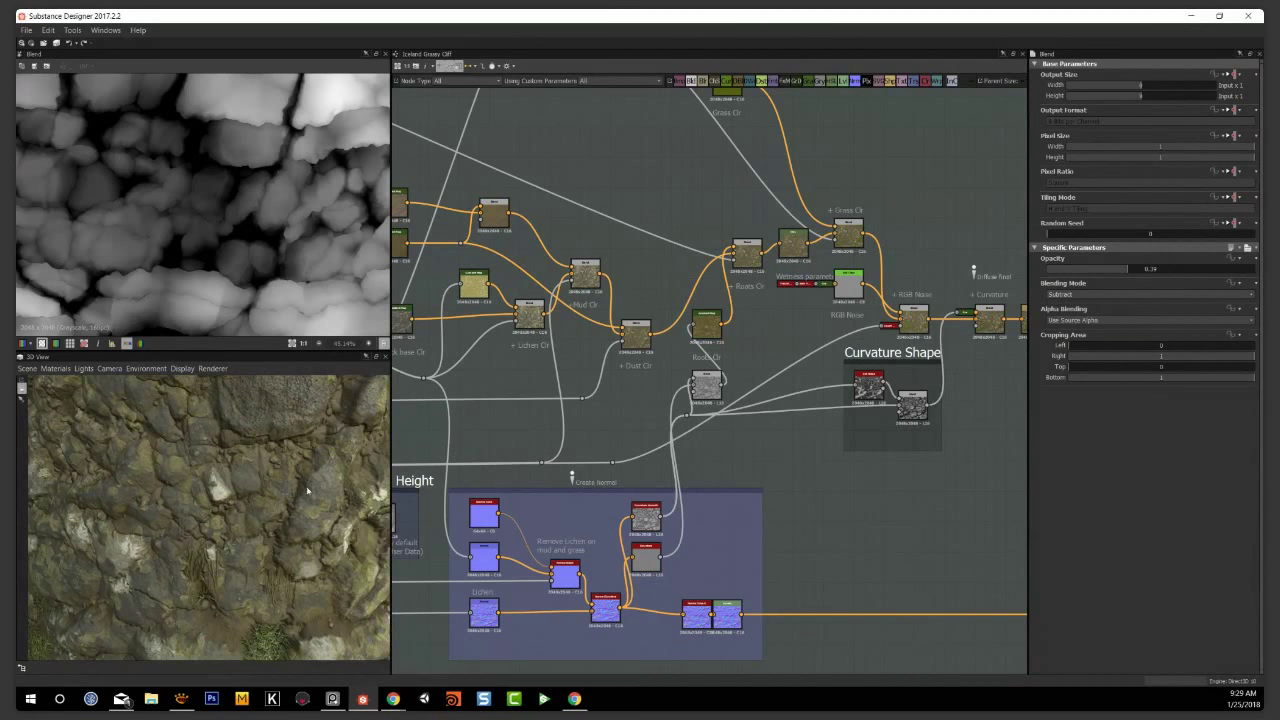
pyautogui.moveTo(289, 520); pyautogui.dragTo(271, 448)
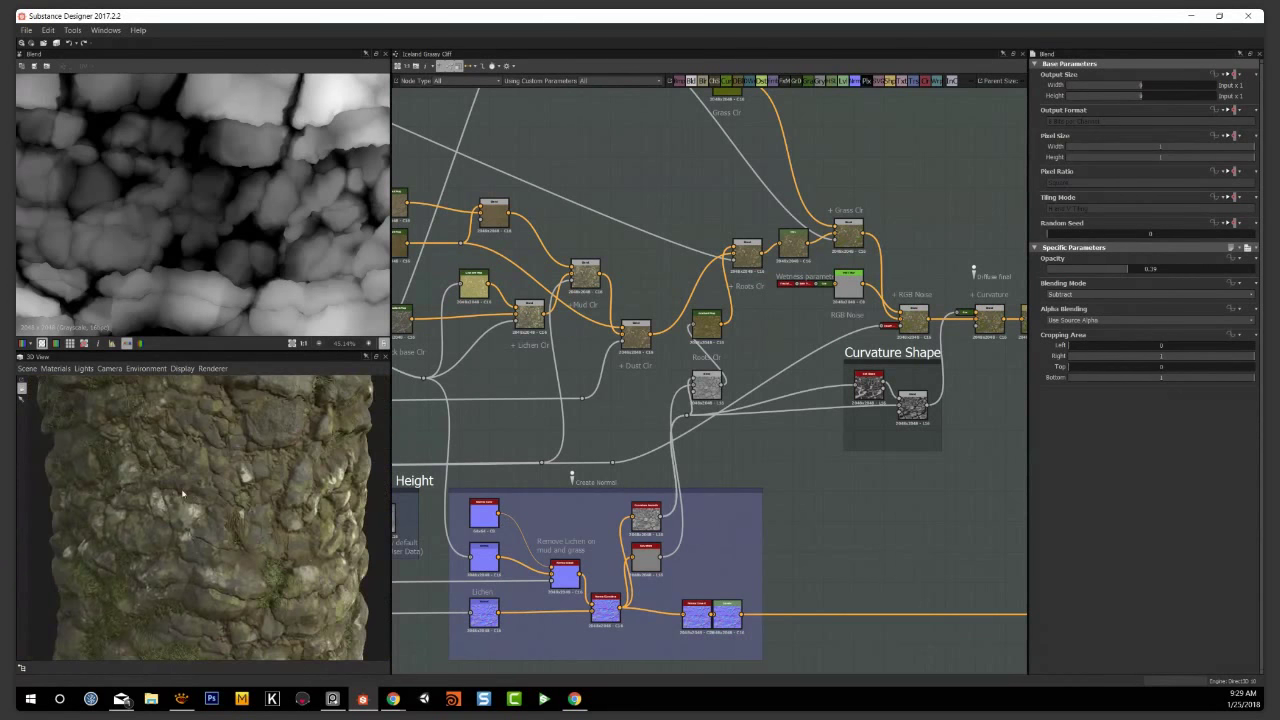
# Examine the pale lichen, roots and grass on the 3D cylinder up close, then view the whole surface
pyautogui.scroll(3, 189, 501)
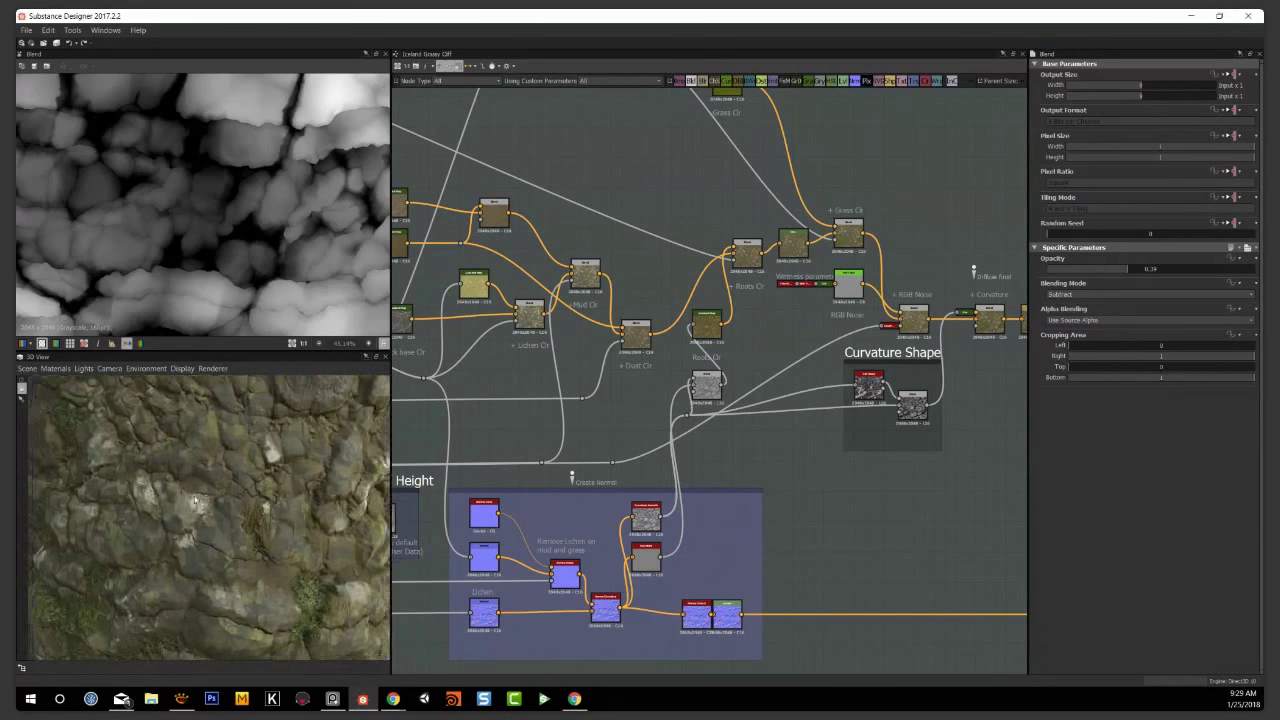
pyautogui.moveTo(189, 501); pyautogui.dragTo(195, 500)
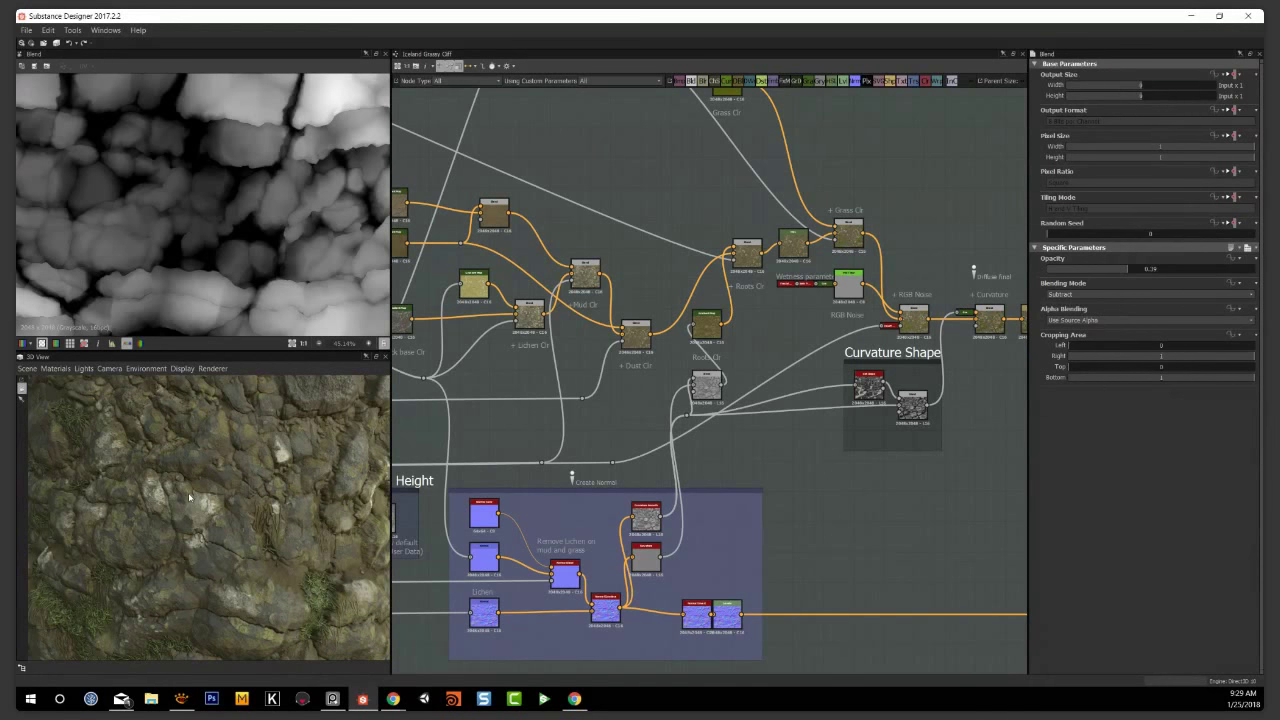
pyautogui.scroll(-2, 192, 496)
pyautogui.scroll(4, 198, 491)
pyautogui.moveTo(199, 489); pyautogui.dragTo(177, 482)
pyautogui.scroll(-1, 178, 485)
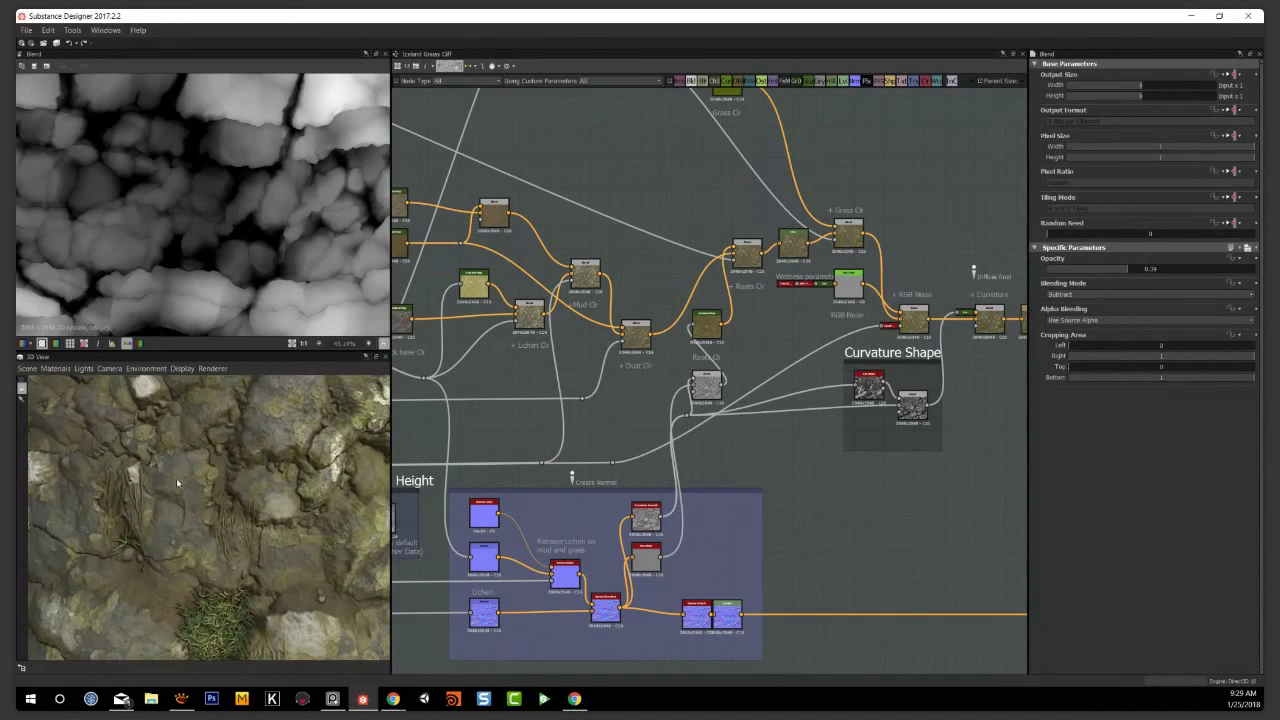
pyautogui.scroll(-3, 182, 489)
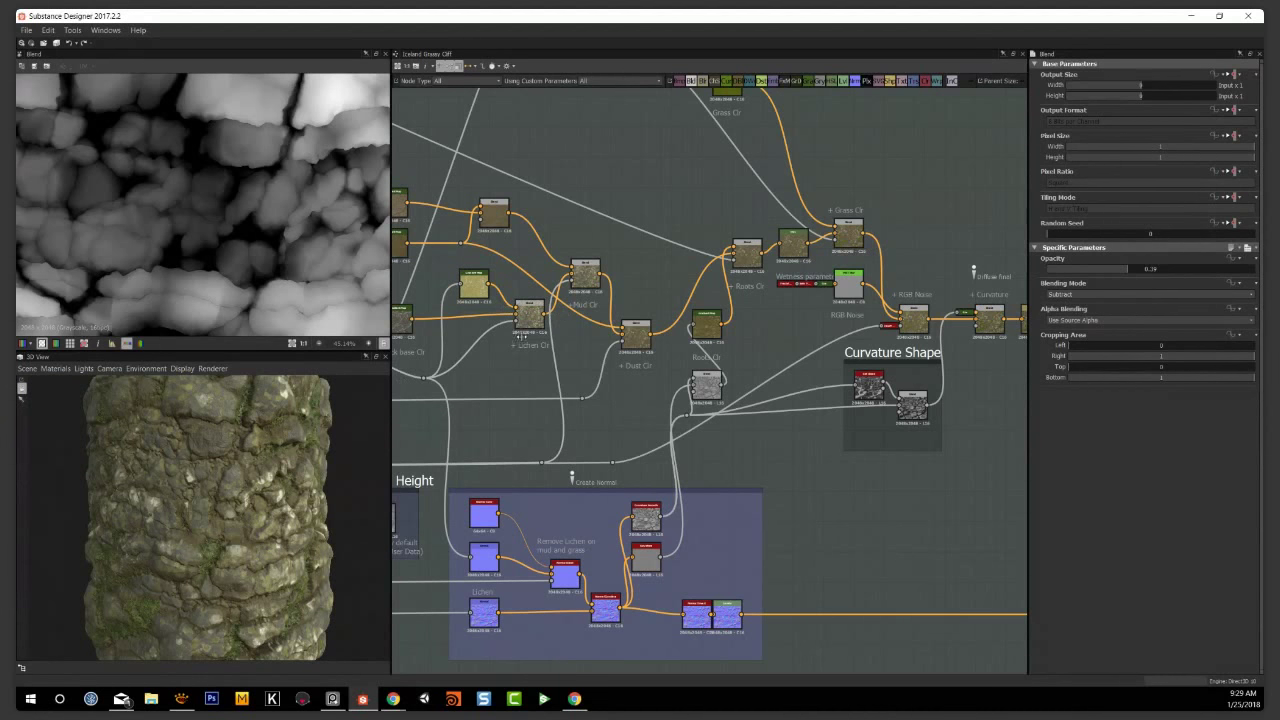
# Review the graph from the Dust Mask to the Curvature Shape and final diffuse blends, comparing with the 3D cylinder
pyautogui.moveTo(485, 436); pyautogui.dragTo(1009, 437, button='middle')
pyautogui.moveTo(190, 495); pyautogui.dragTo(133, 499)
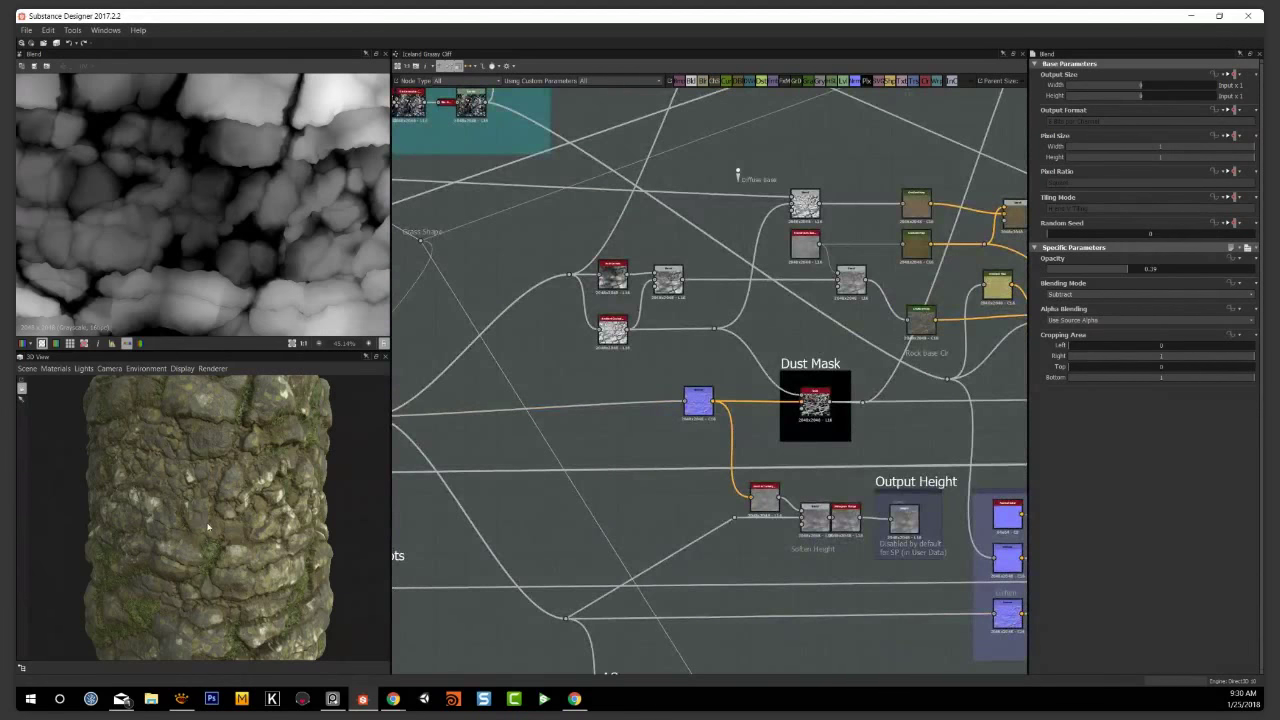
pyautogui.scroll(1, 198, 519)
pyautogui.scroll(-3, 198, 519)
pyautogui.scroll(2, 198, 519)
pyautogui.moveTo(962, 422); pyautogui.dragTo(565, 430, button='middle')
pyautogui.moveTo(958, 434); pyautogui.dragTo(565, 440, button='middle')
pyautogui.scroll(6, 683, 438)
pyautogui.moveTo(768, 380); pyautogui.dragTo(794, 522, button='middle')
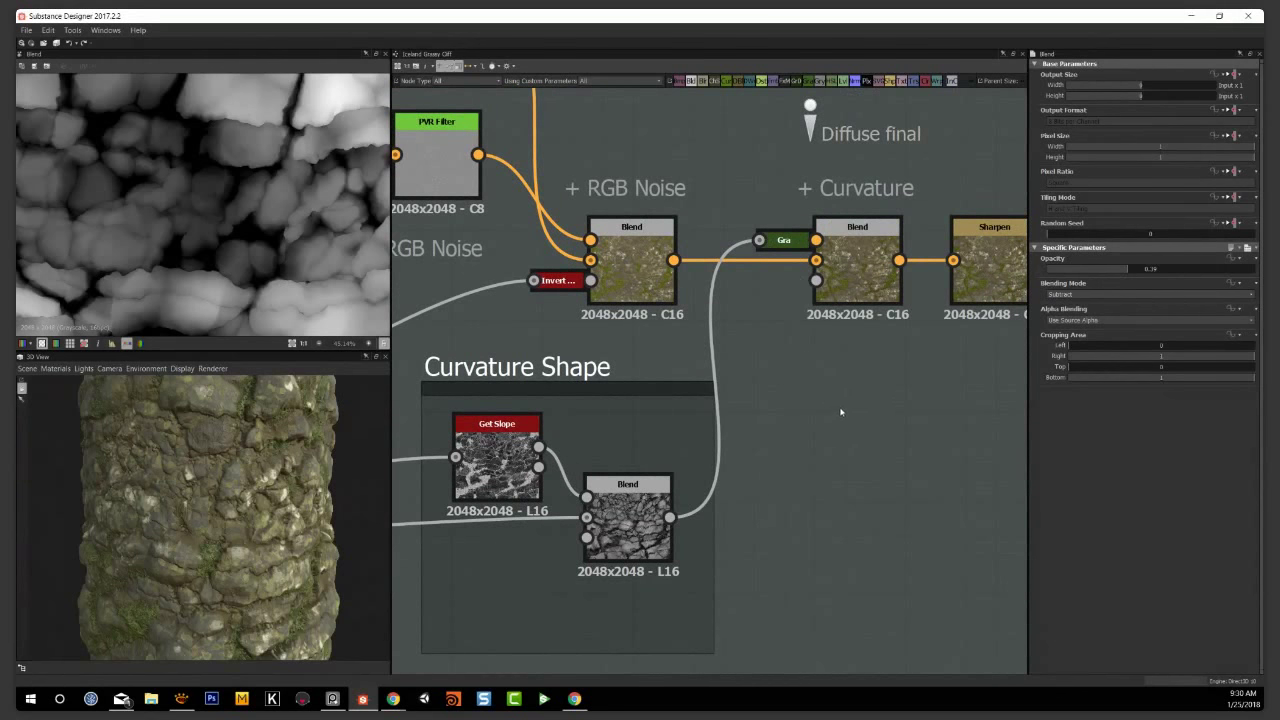
pyautogui.scroll(-2, 315, 478)
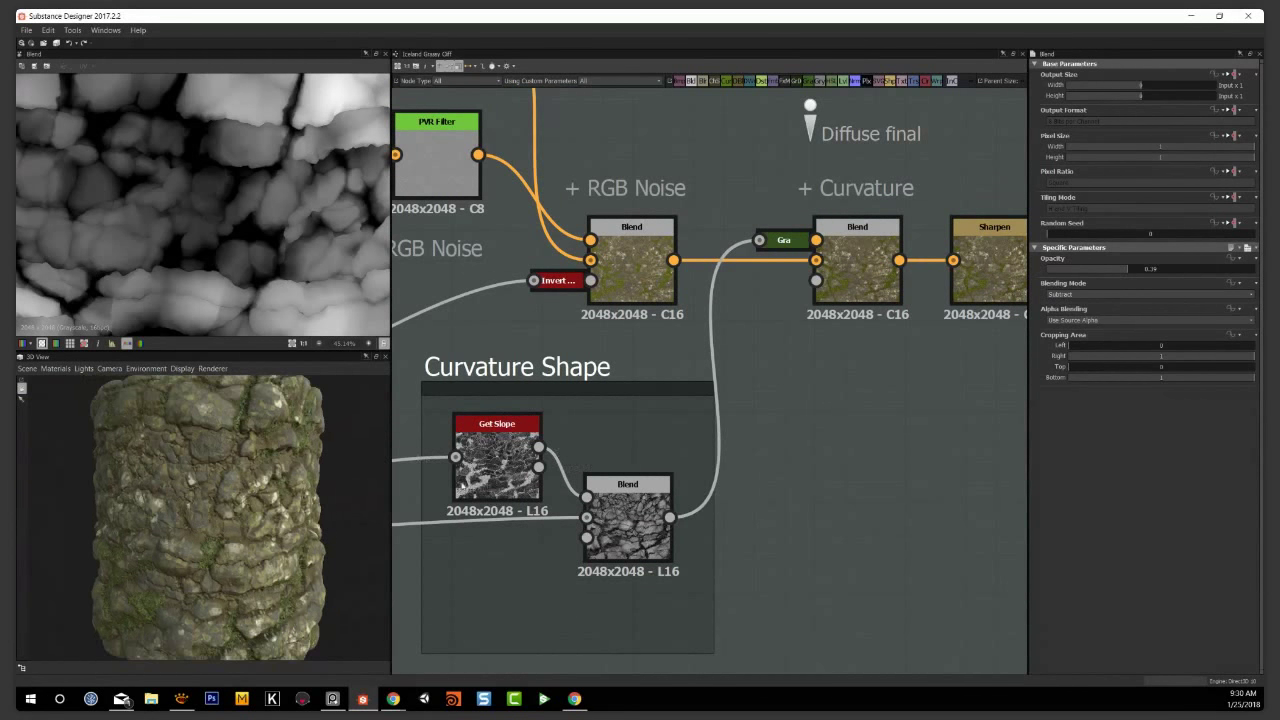
# Trace the graph back from the Curvature Shape frame to the Mud, +Mud and Pebbles frames
pyautogui.scroll(-7, 756, 418)
pyautogui.moveTo(560, 485); pyautogui.dragTo(1024, 448, button='middle')
pyautogui.scroll(-2, 612, 430)
pyautogui.scroll(-1, 568, 455)
pyautogui.moveTo(572, 456); pyautogui.dragTo(1024, 427, button='middle')
pyautogui.moveTo(648, 512); pyautogui.dragTo(962, 532, button='middle')
pyautogui.scroll(2, 692, 534)
pyautogui.moveTo(663, 552); pyautogui.dragTo(597, 614, button='middle')
pyautogui.scroll(2, 646, 555)
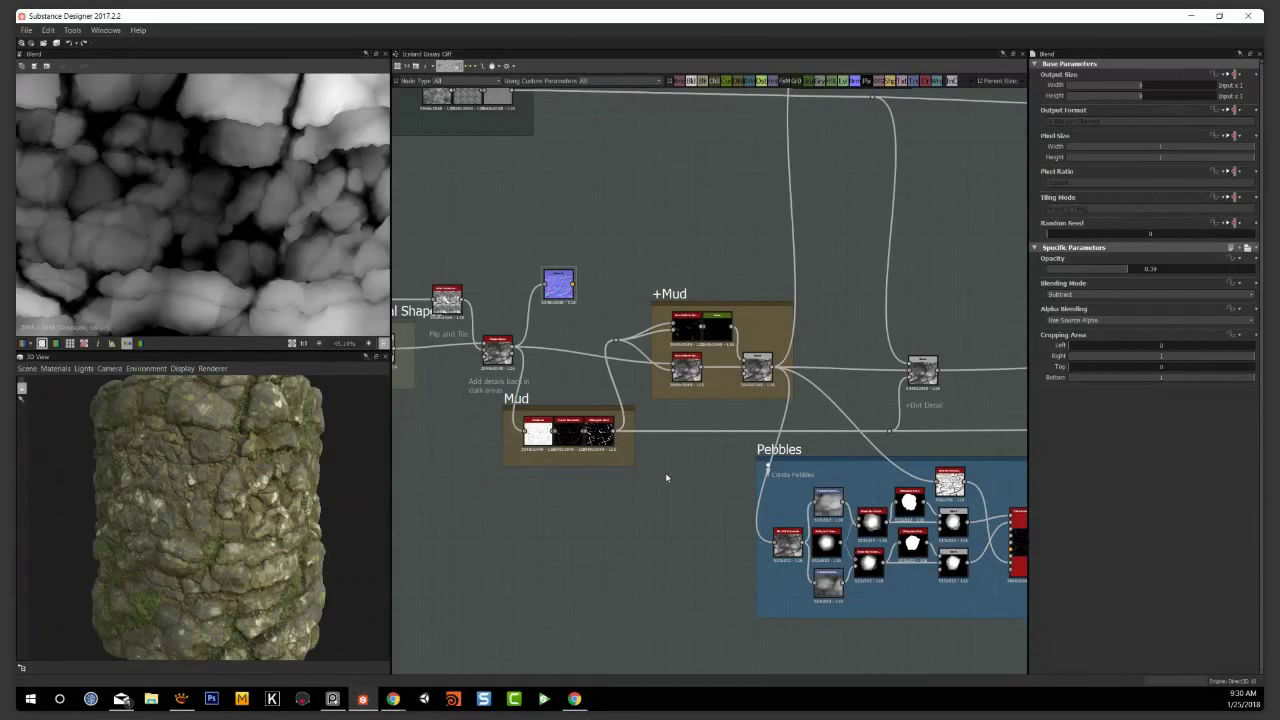
pyautogui.moveTo(647, 467); pyautogui.dragTo(600, 531, button='middle')
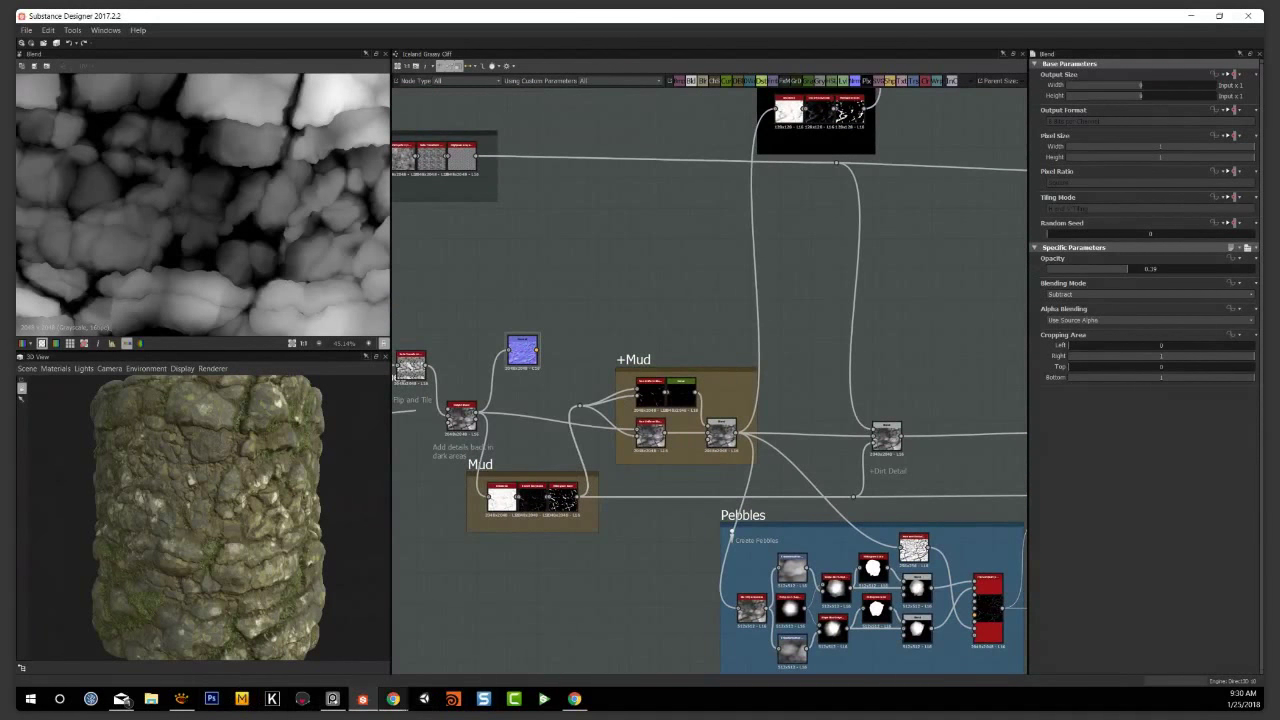
# Switch to the cliff reference photo and examine its rocks, ledges and vegetation
pyautogui.click(335, 700)
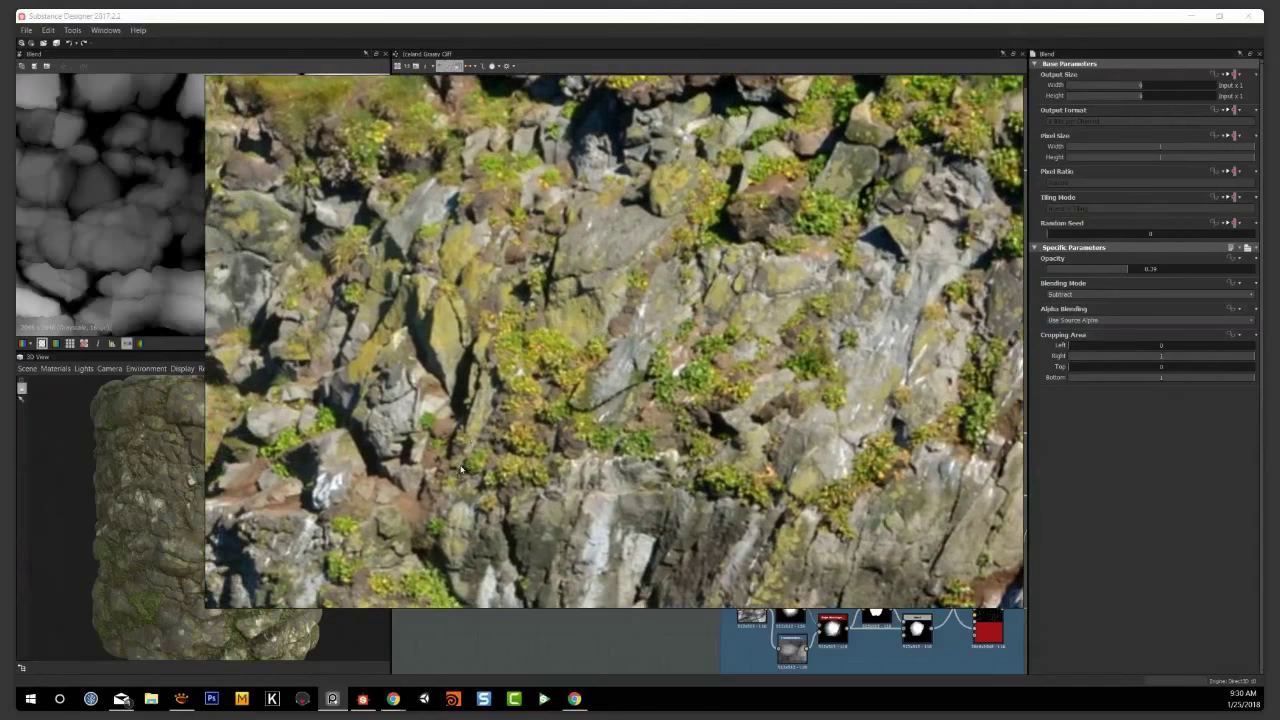
pyautogui.moveTo(461, 469); pyautogui.dragTo(509, 351, button='middle')
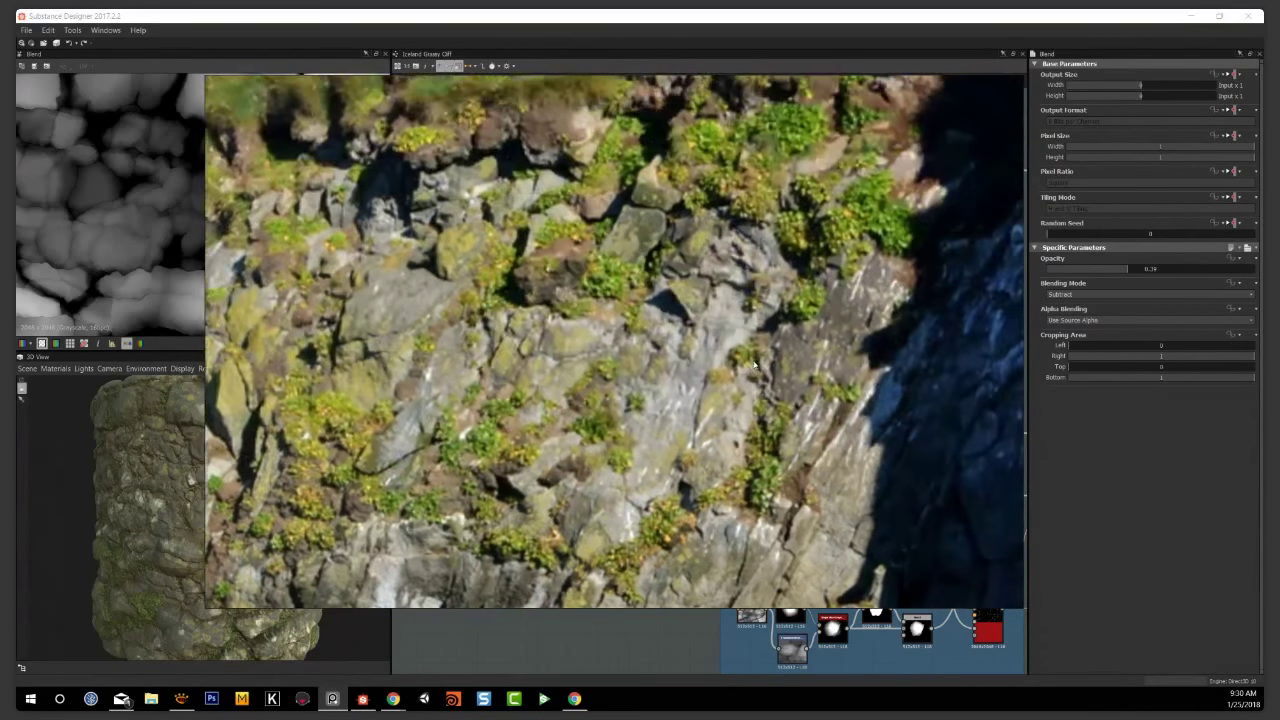
pyautogui.scroll(-3, 717, 428)
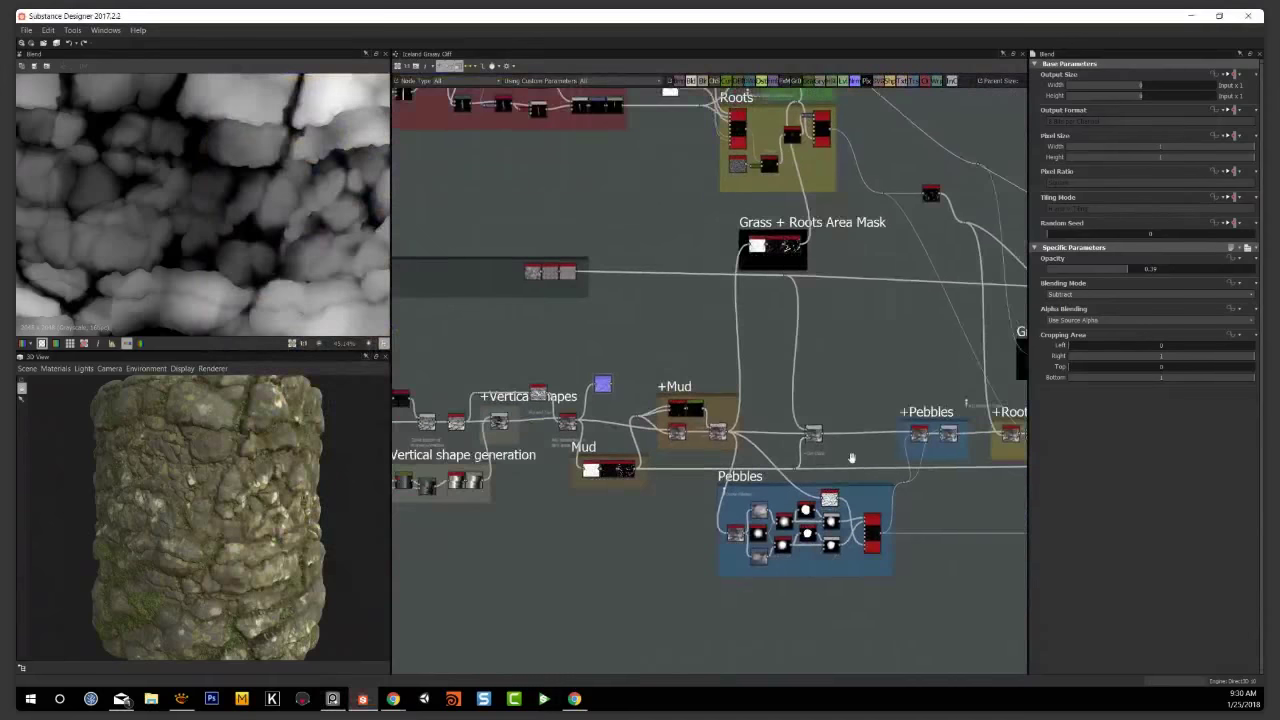
# Review the Grass, Roots and area mask frames, and examine the grass and roots on the 3D cylinder
pyautogui.moveTo(609, 159); pyautogui.dragTo(707, 296, button='middle')
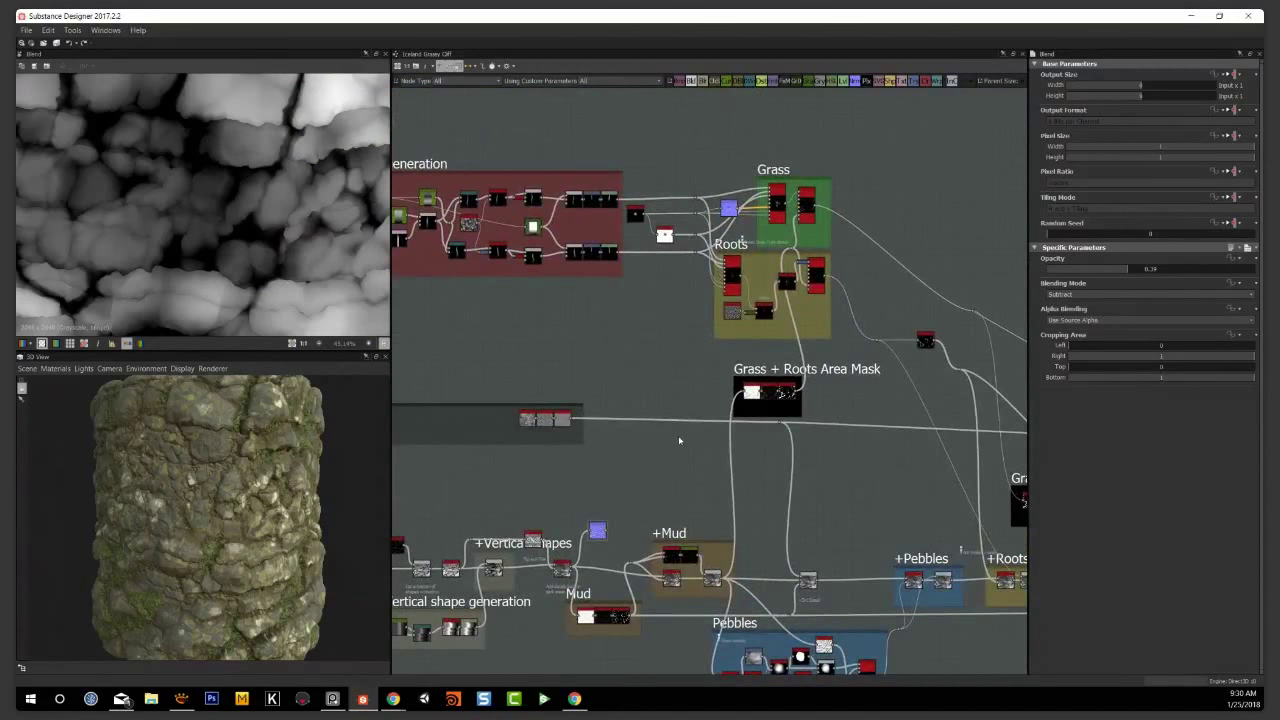
pyautogui.scroll(4, 111, 512)
pyautogui.moveTo(150, 512); pyautogui.dragTo(213, 516)
pyautogui.scroll(4, 226, 482)
pyautogui.scroll(5, 213, 515)
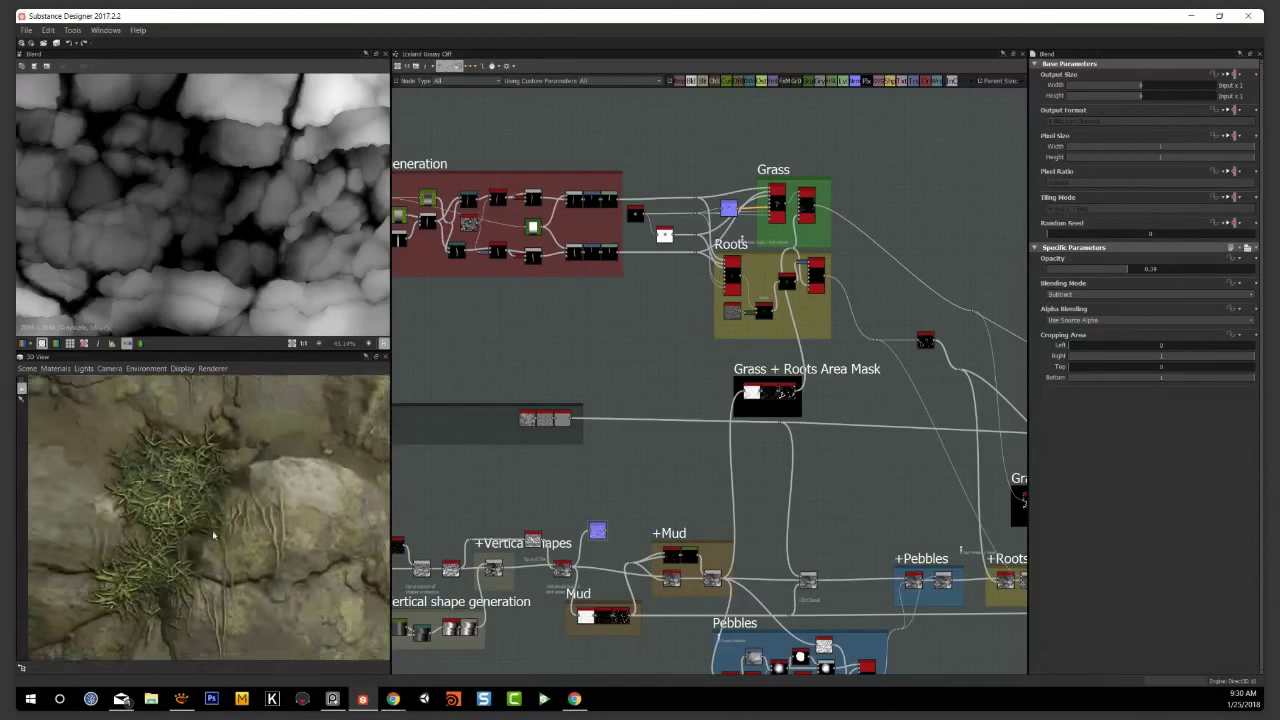
pyautogui.scroll(-3, 214, 490)
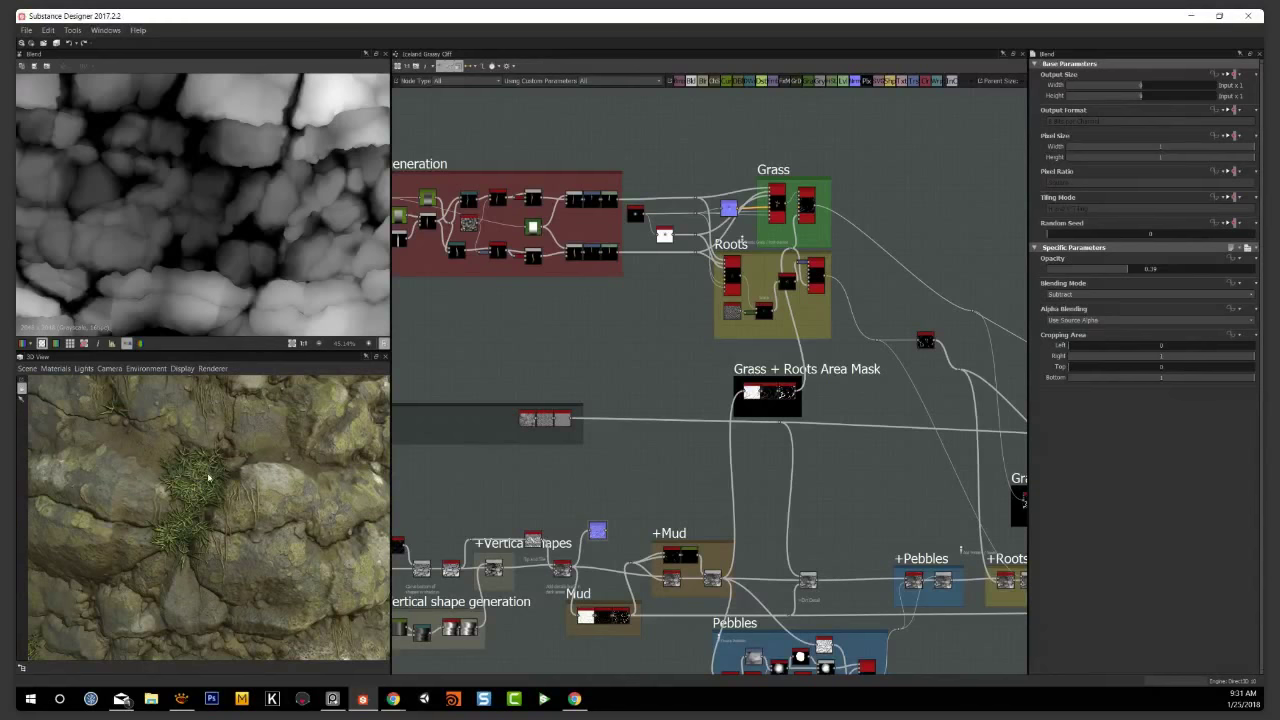
pyautogui.scroll(-4, 221, 536)
pyautogui.moveTo(221, 536); pyautogui.dragTo(233, 580)
pyautogui.scroll(3, 184, 545)
# Preview the Normal node after the Height Blend and the Mud frame's Shadows node, inspecting the shadowed cracks closely
pyautogui.moveTo(627, 532); pyautogui.dragTo(677, 380, button='middle')
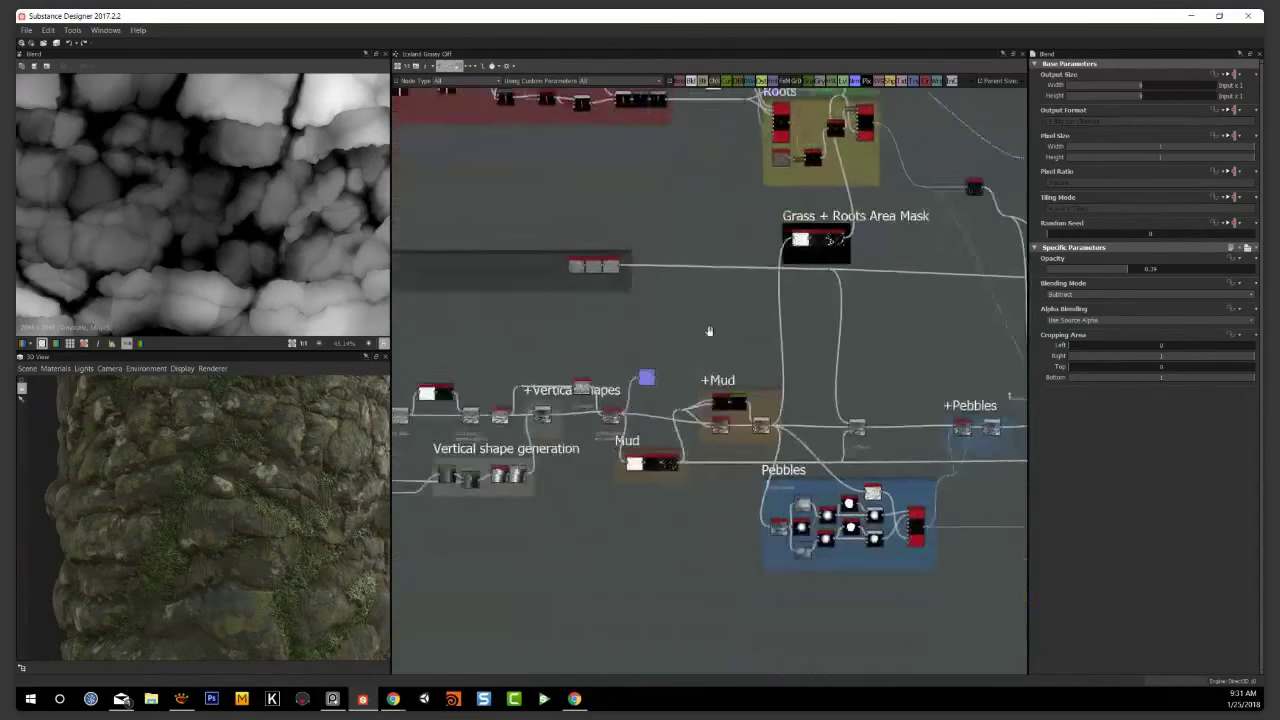
pyautogui.scroll(5, 609, 433)
pyautogui.moveTo(574, 453); pyautogui.dragTo(597, 440, button='middle')
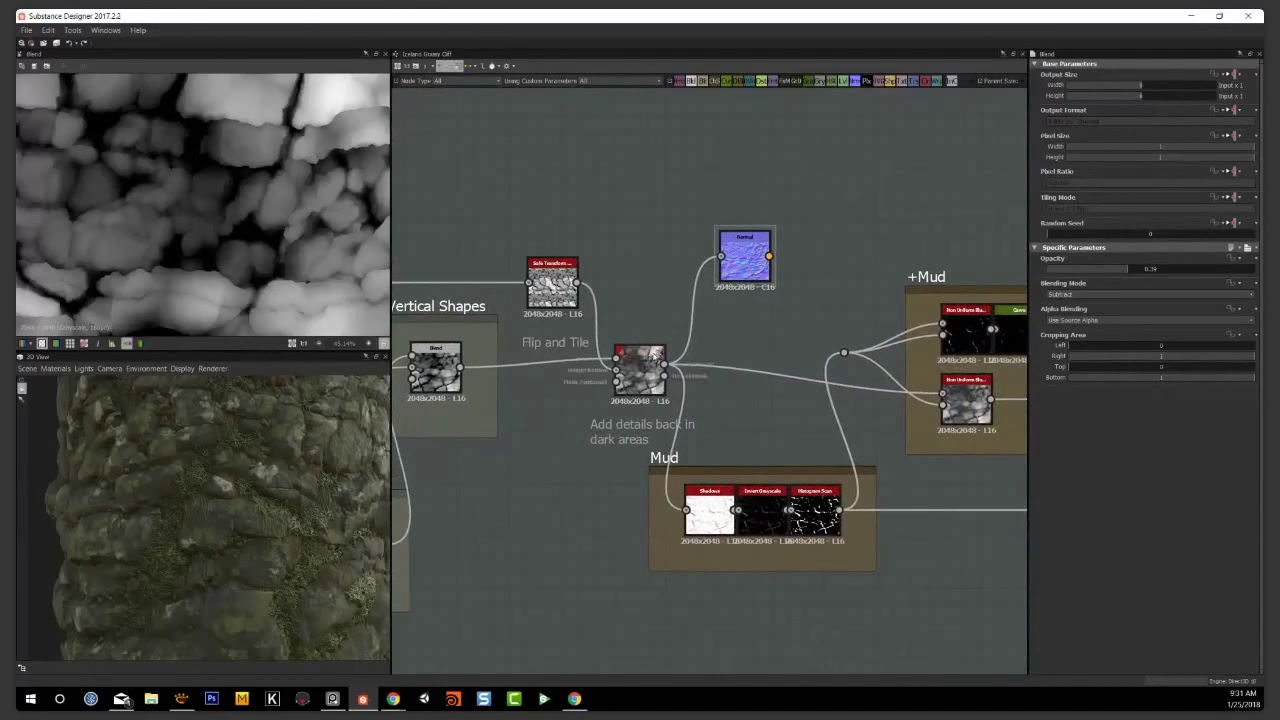
pyautogui.click(737, 262)
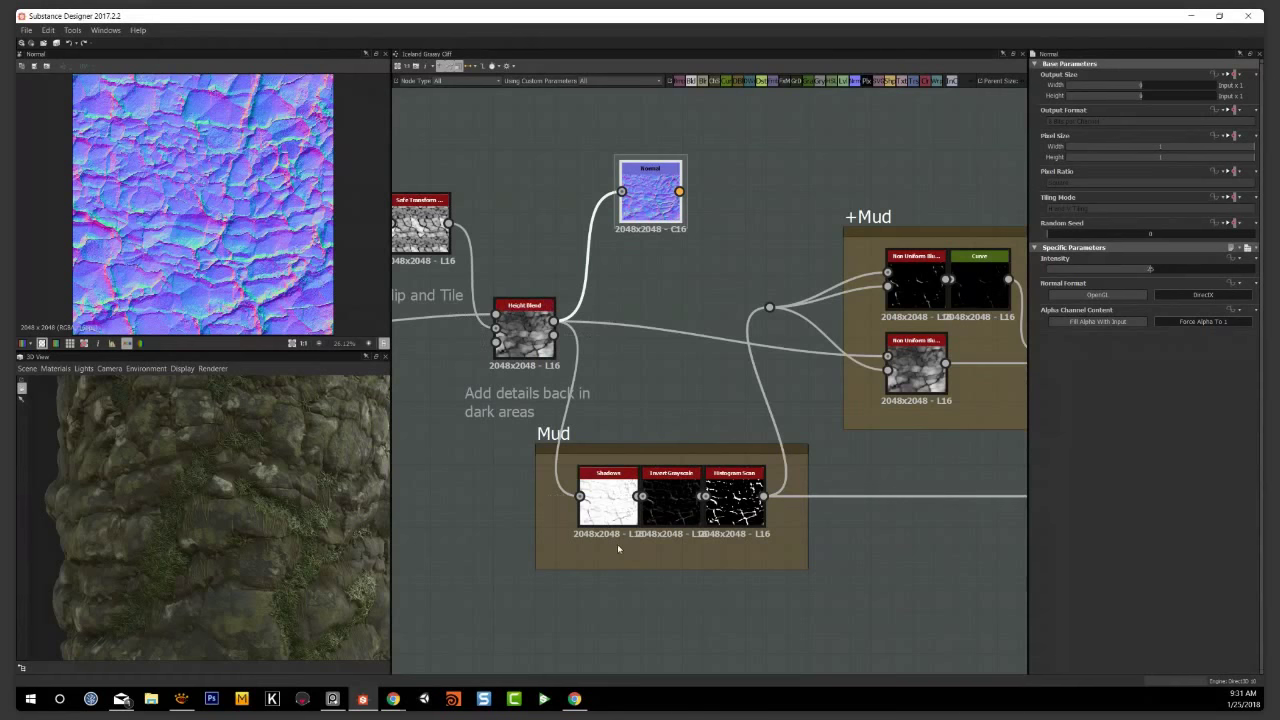
pyautogui.doubleClick(612, 518)
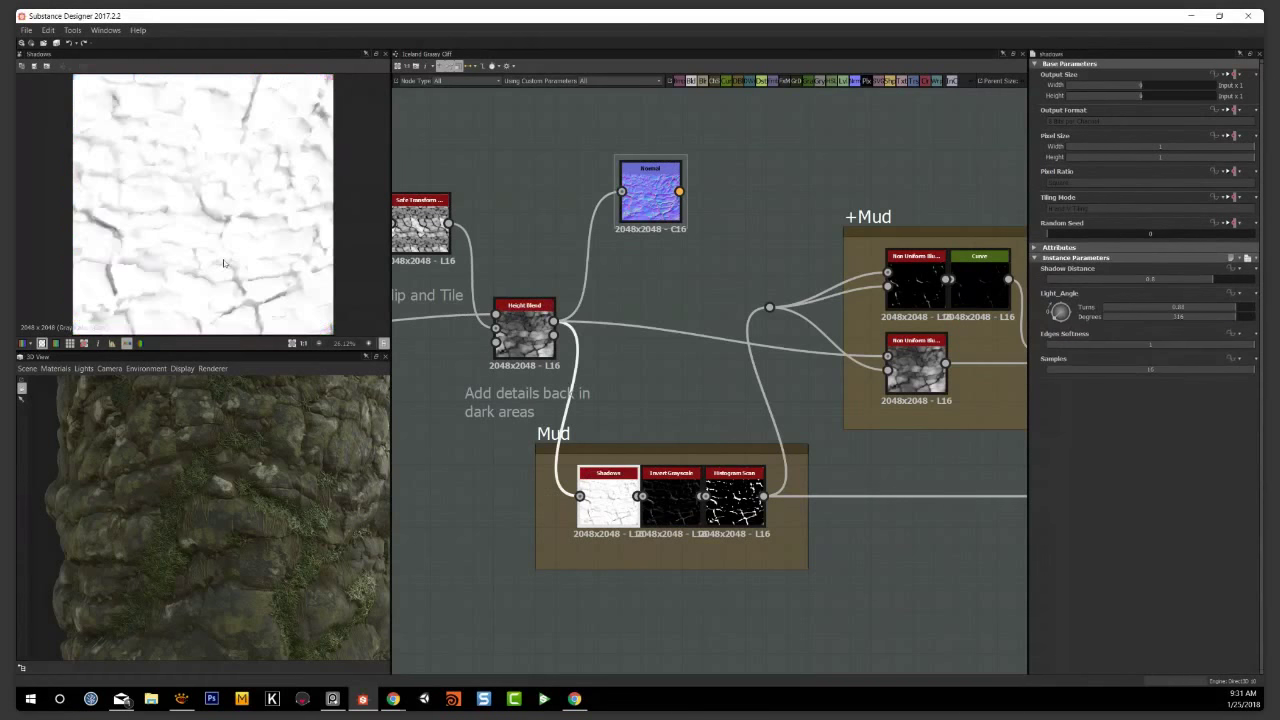
pyautogui.scroll(2, 360, 320)
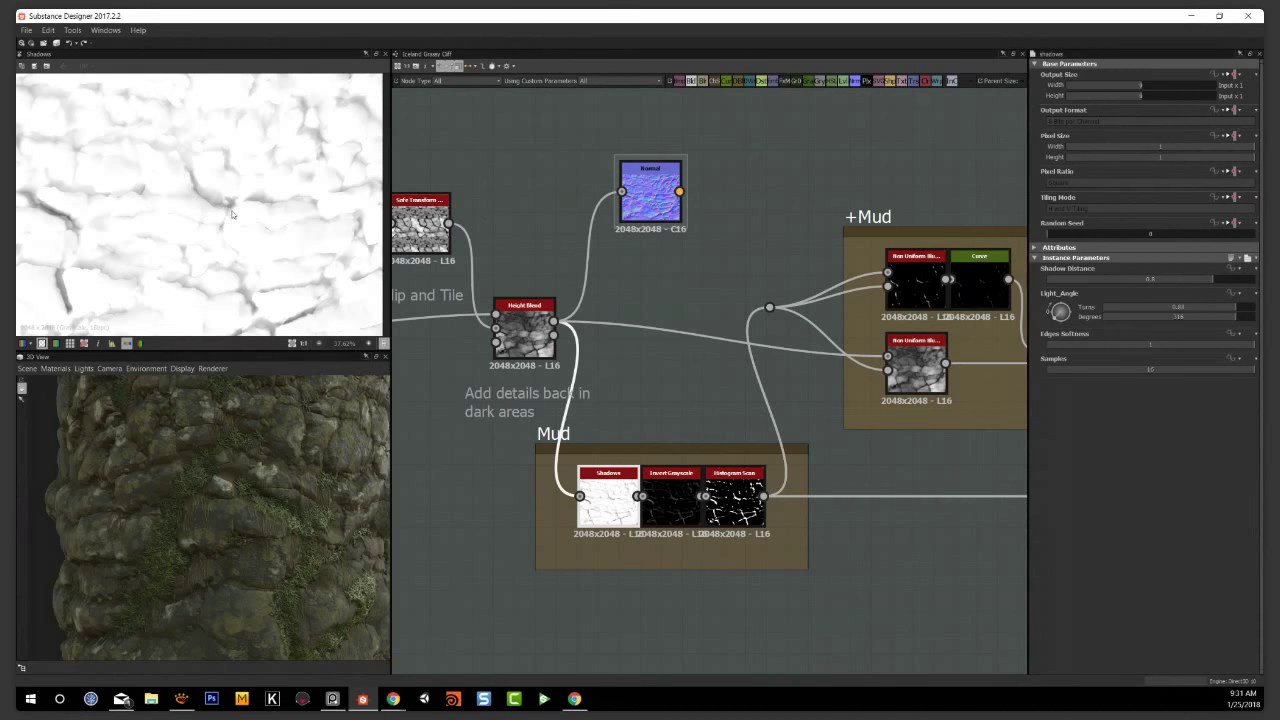
pyautogui.scroll(5, 216, 213)
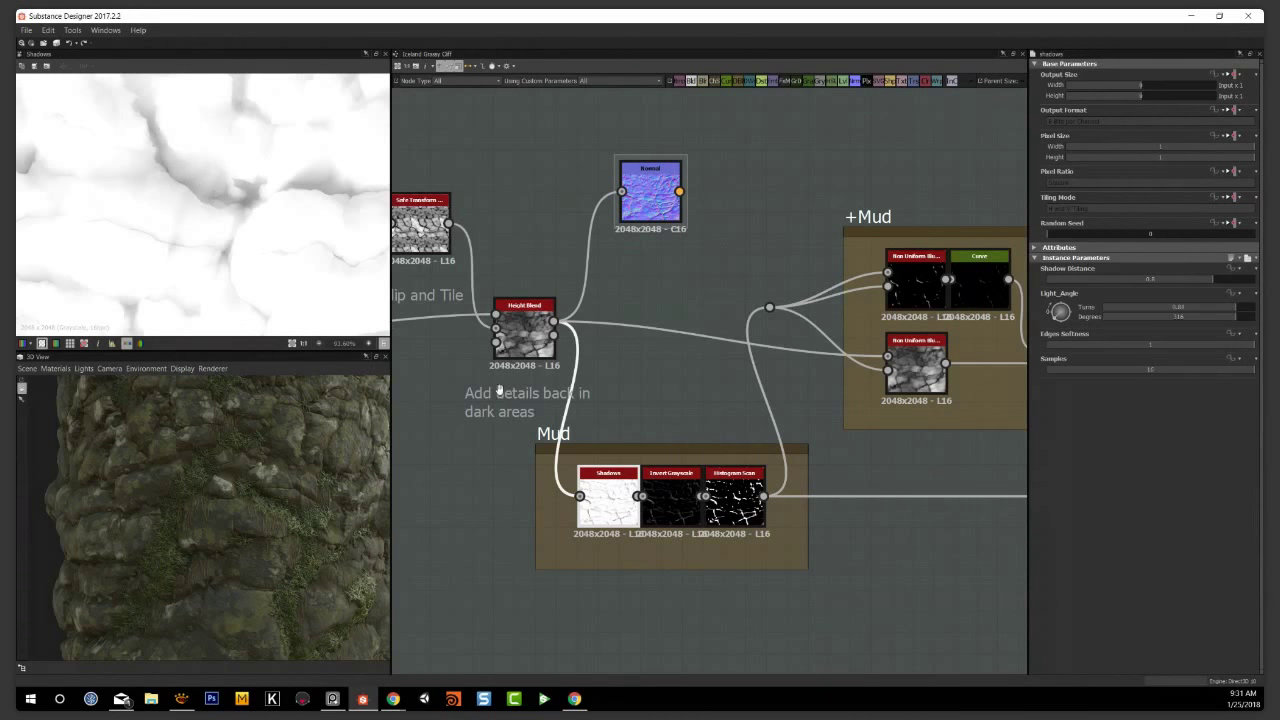
# Preview the Invert Grayscale and Histogram Scan nodes of the Mud frame
pyautogui.doubleClick(672, 500)
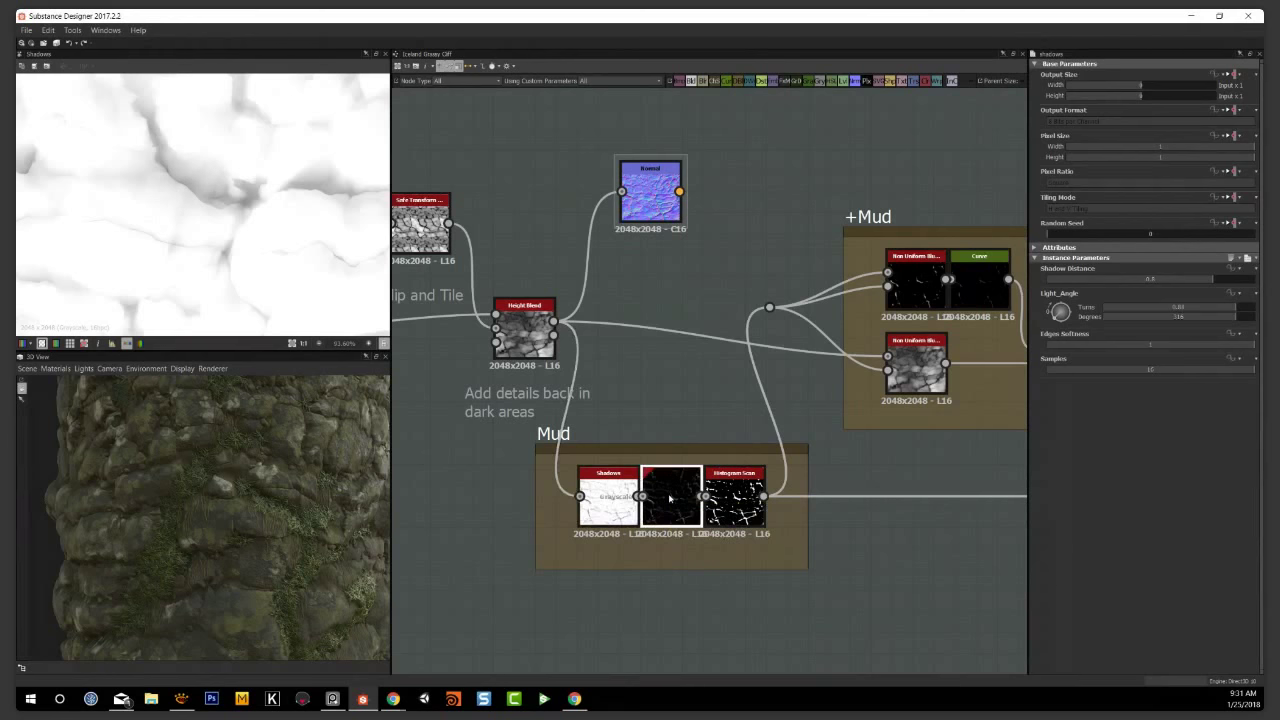
pyautogui.scroll(-3, 300, 223)
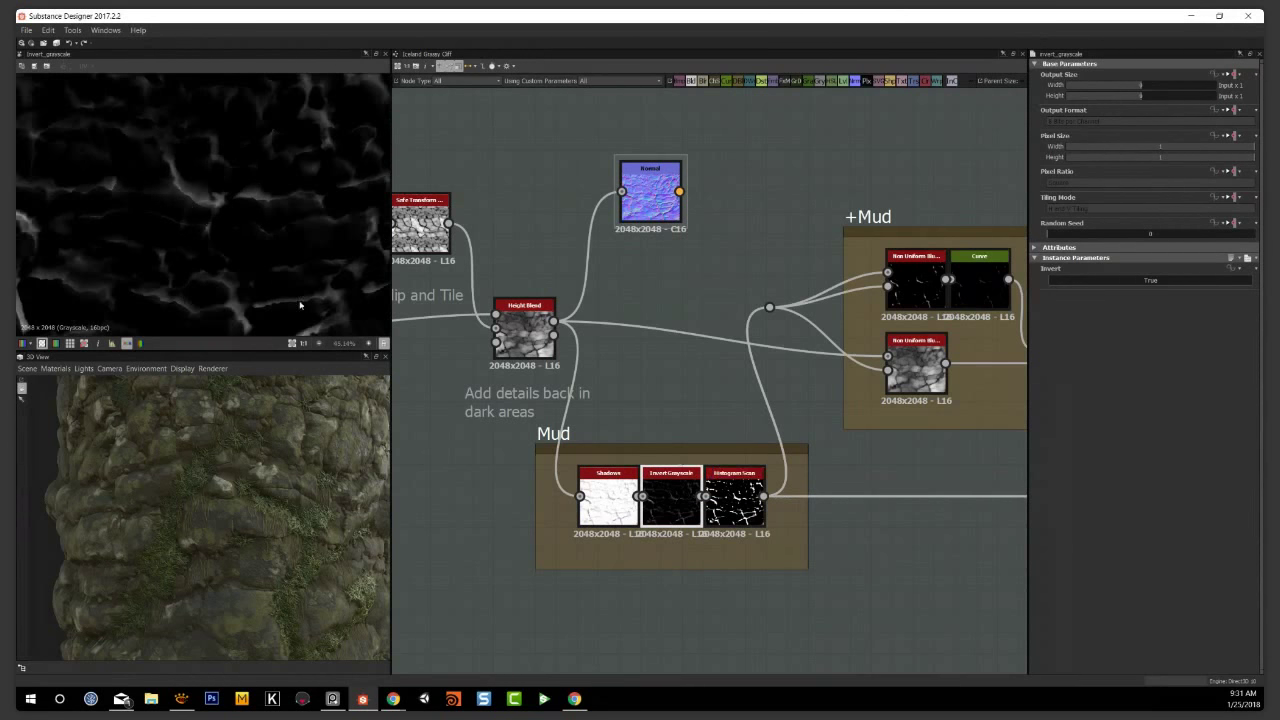
pyautogui.doubleClick(733, 497)
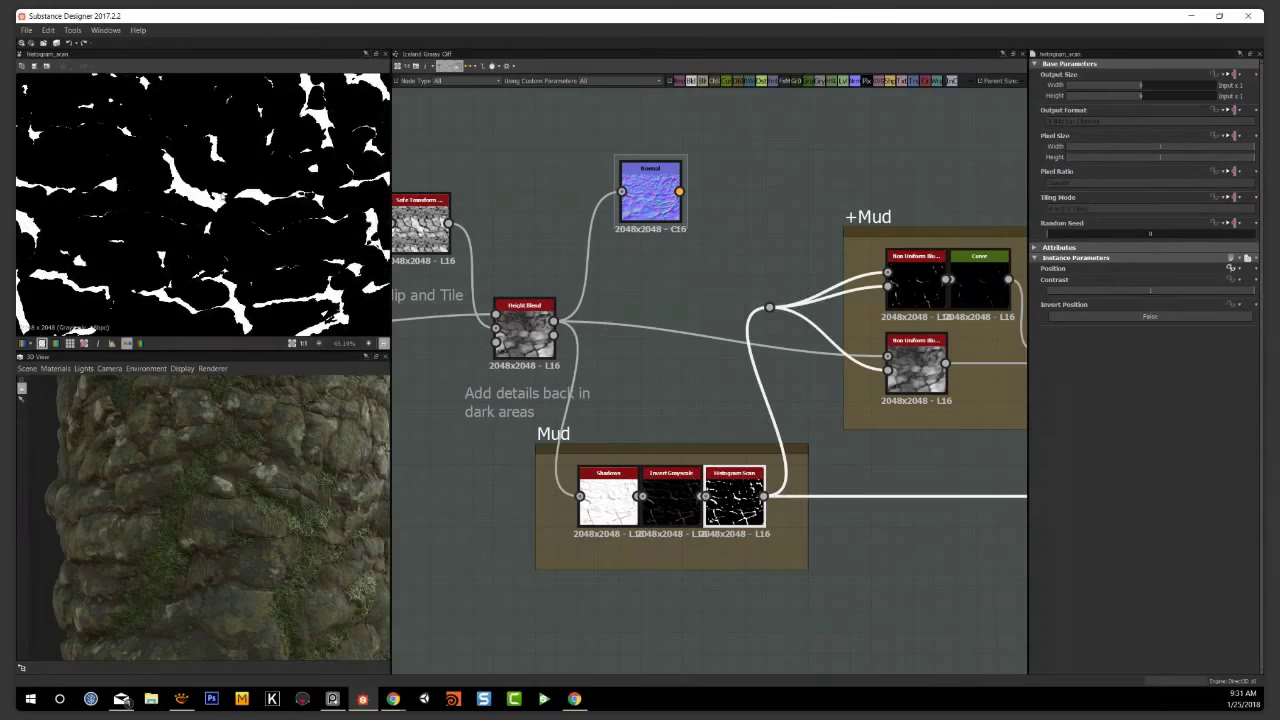
pyautogui.moveTo(887, 458); pyautogui.dragTo(763, 493, button='middle')
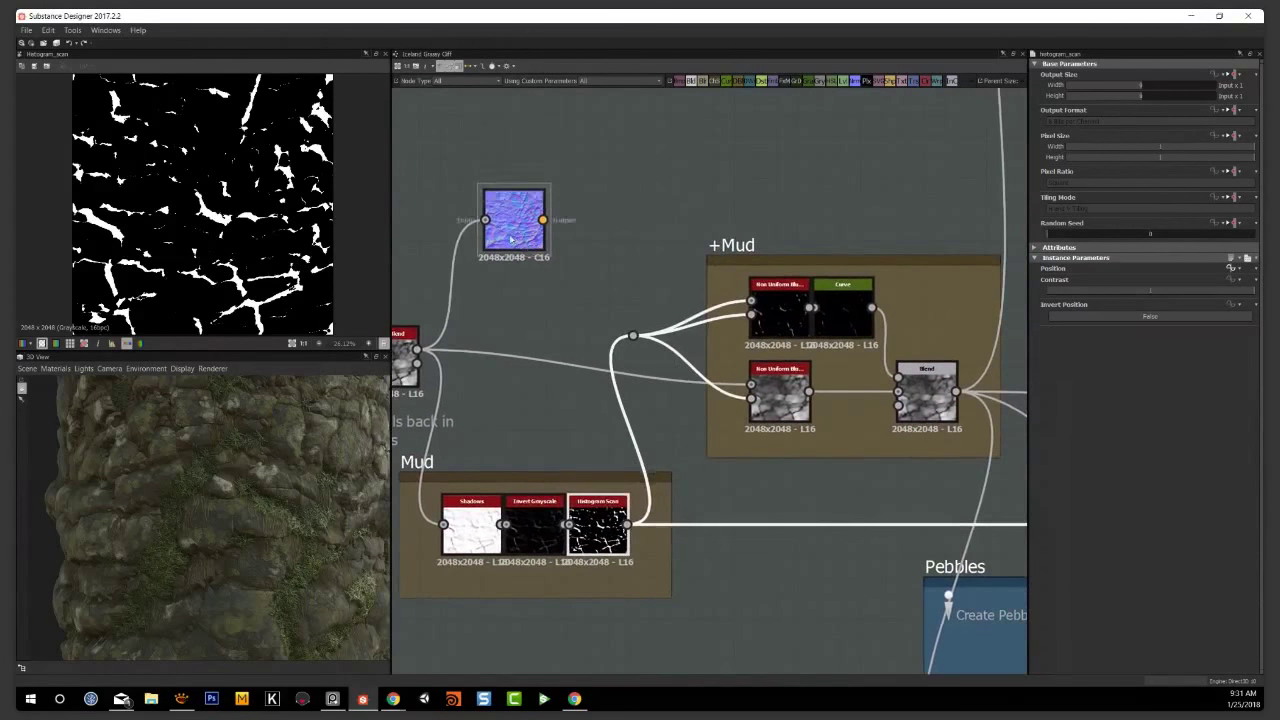
# Move the Normal node to just below the +Mud frame, and preview the Height Blend output and its normal map
pyautogui.moveTo(512, 238); pyautogui.dragTo(702, 186)
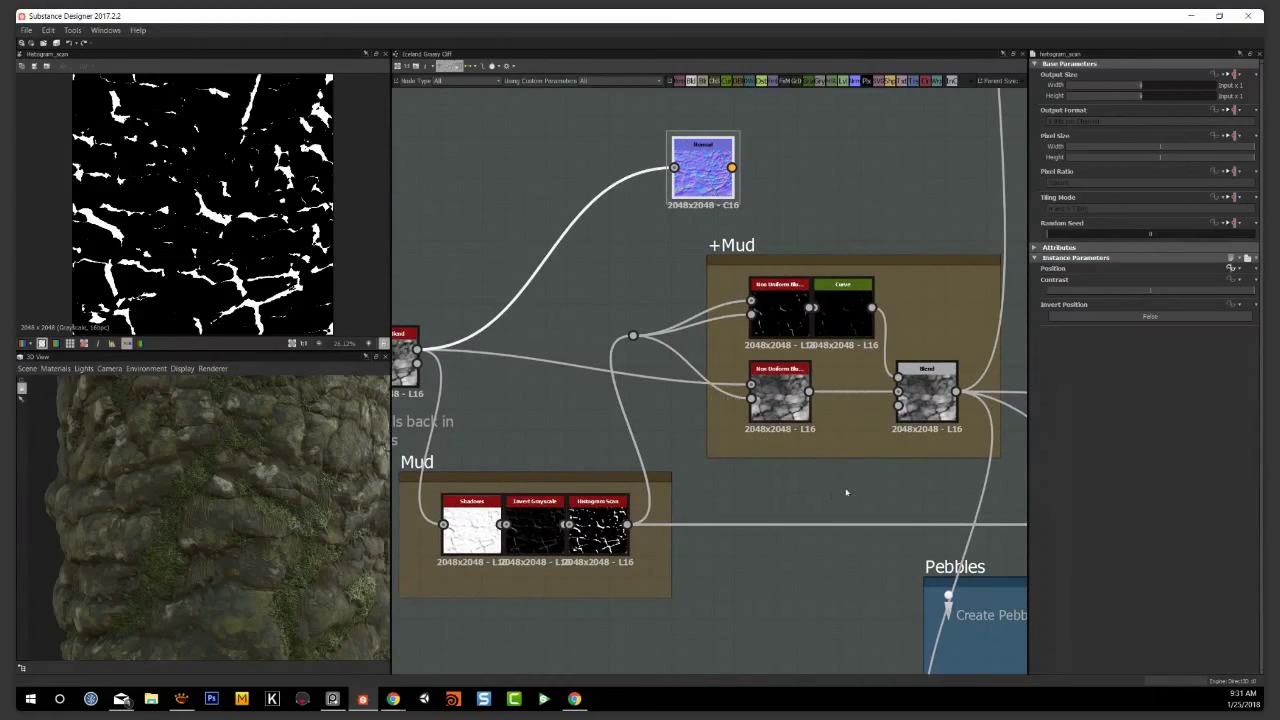
pyautogui.moveTo(776, 418); pyautogui.dragTo(669, 463, button='middle')
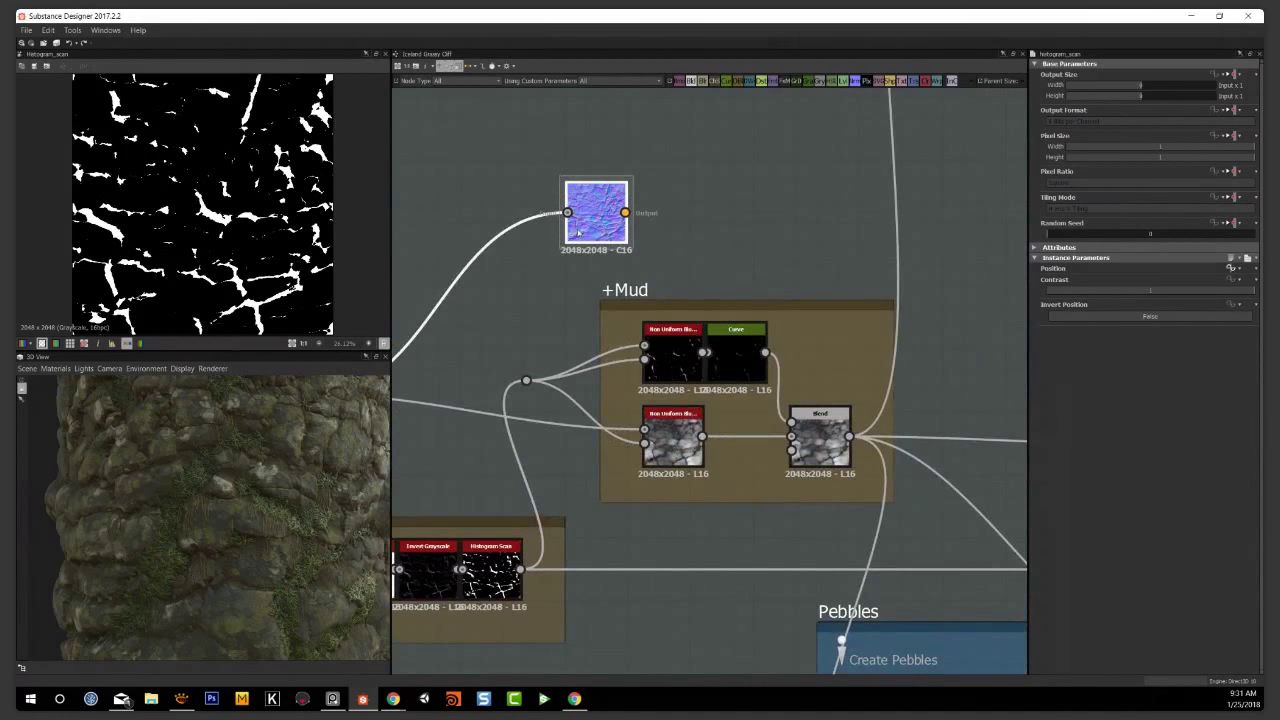
pyautogui.scroll(-2, 526, 317)
pyautogui.moveTo(526, 317); pyautogui.dragTo(614, 289, button='middle')
pyautogui.scroll(1, 518, 365)
pyautogui.click(436, 347)
pyautogui.doubleClick(437, 347)
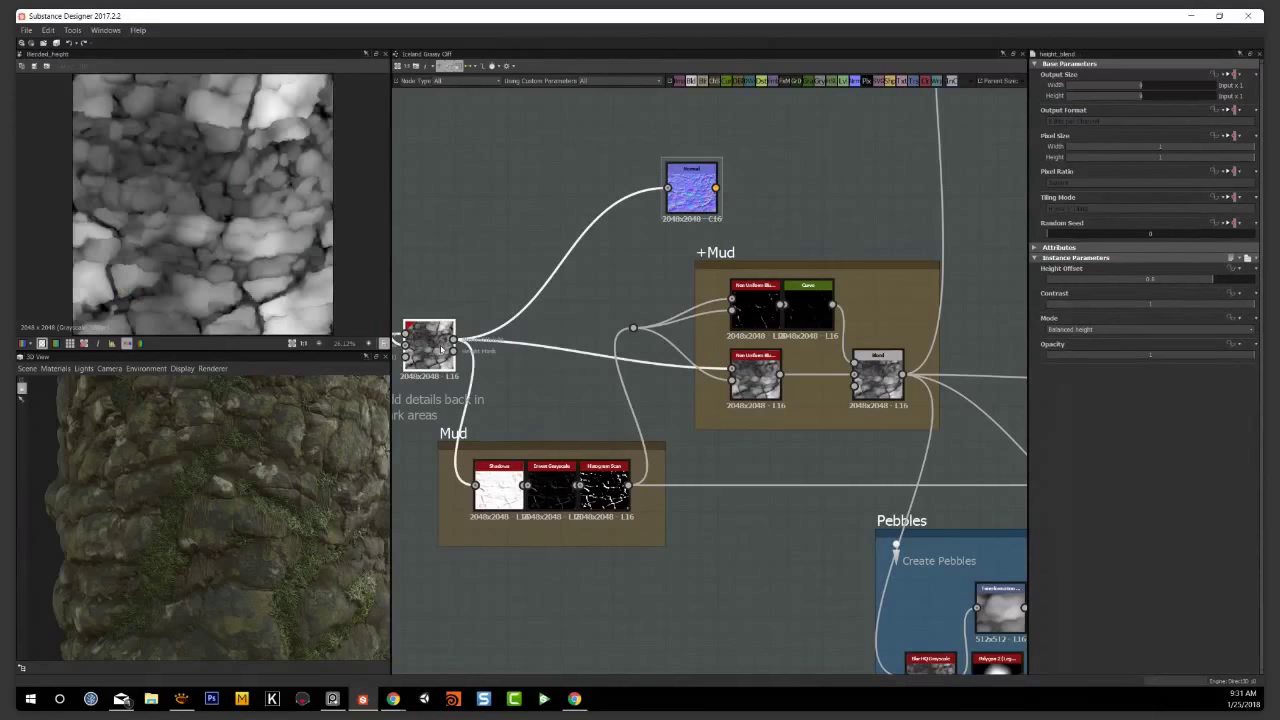
pyautogui.moveTo(696, 190); pyautogui.dragTo(818, 452)
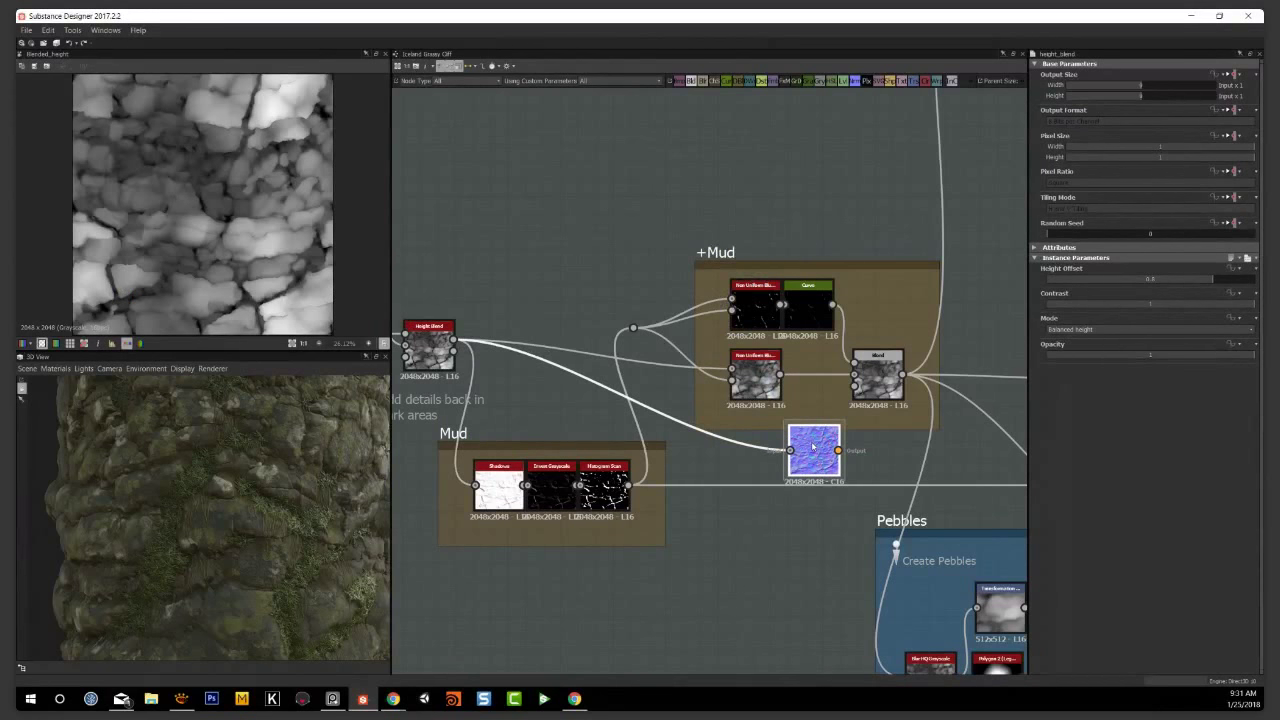
pyautogui.doubleClick(812, 447)
pyautogui.scroll(2, 820, 445)
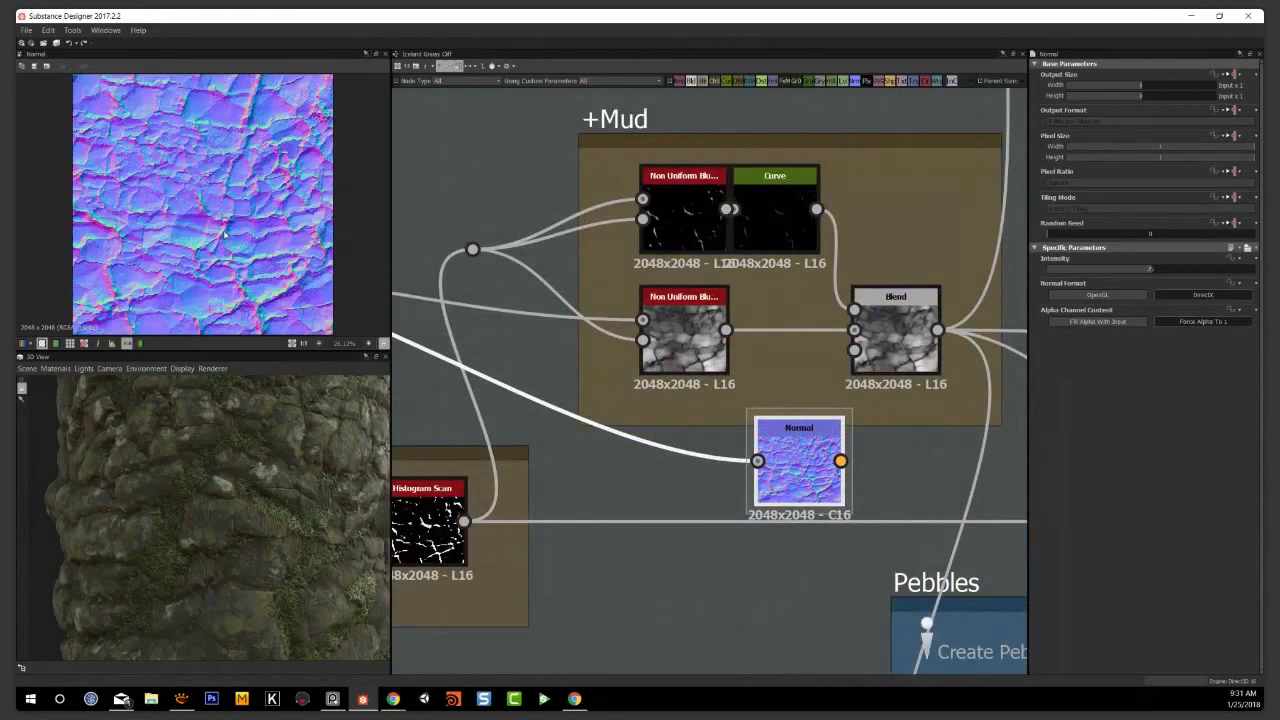
pyautogui.scroll(3, 225, 235)
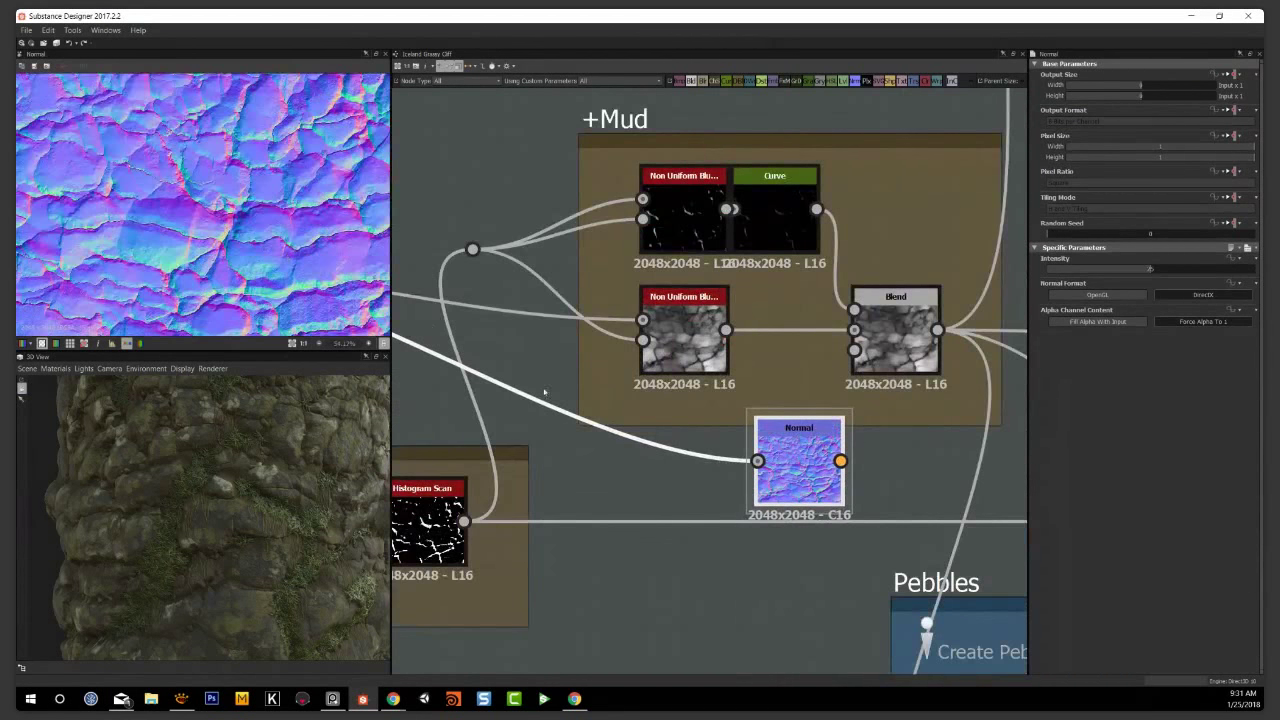
# Connect the +Mud frame's lower Non Uniform Blur output to the Normal node and inspect the blurred cracks
pyautogui.click(688, 347)
pyautogui.moveTo(729, 330); pyautogui.dragTo(758, 461)
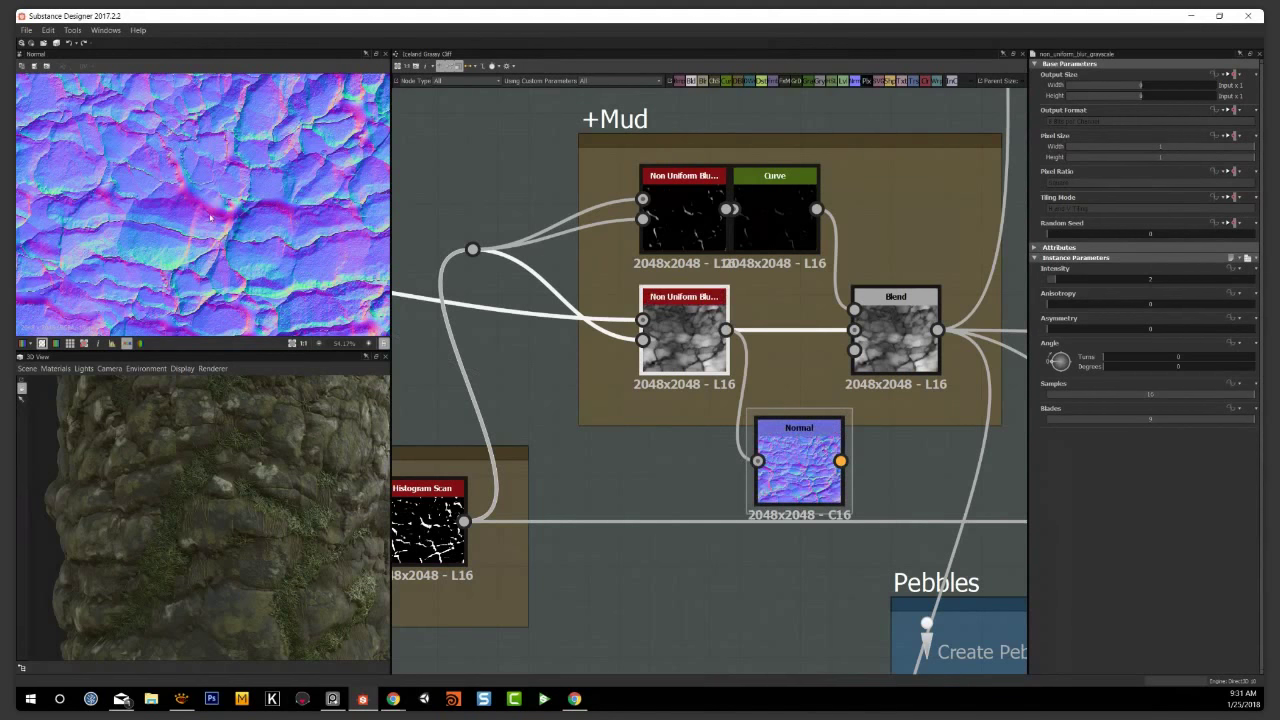
pyautogui.scroll(2, 208, 218)
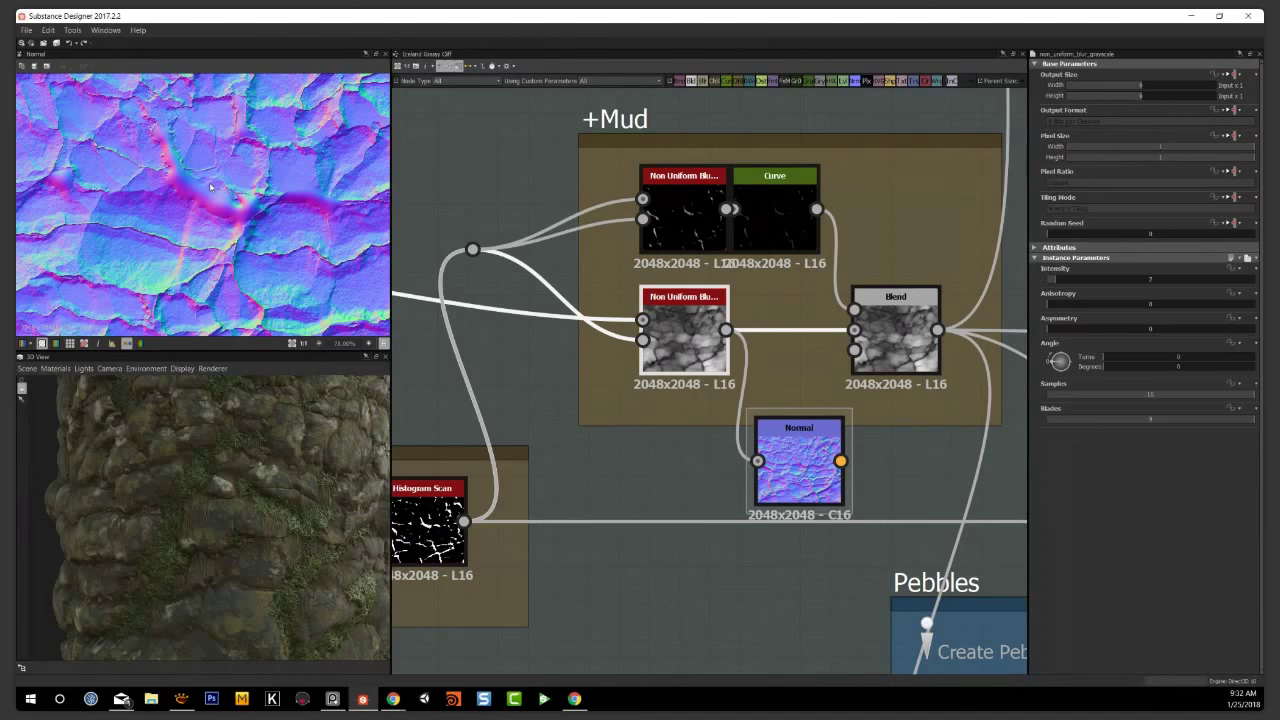
# Move the Normal node clear of the +Mud frame, connect the frame's Blend output to it, and inspect the blended cracks
pyautogui.moveTo(800, 515); pyautogui.dragTo(951, 520)
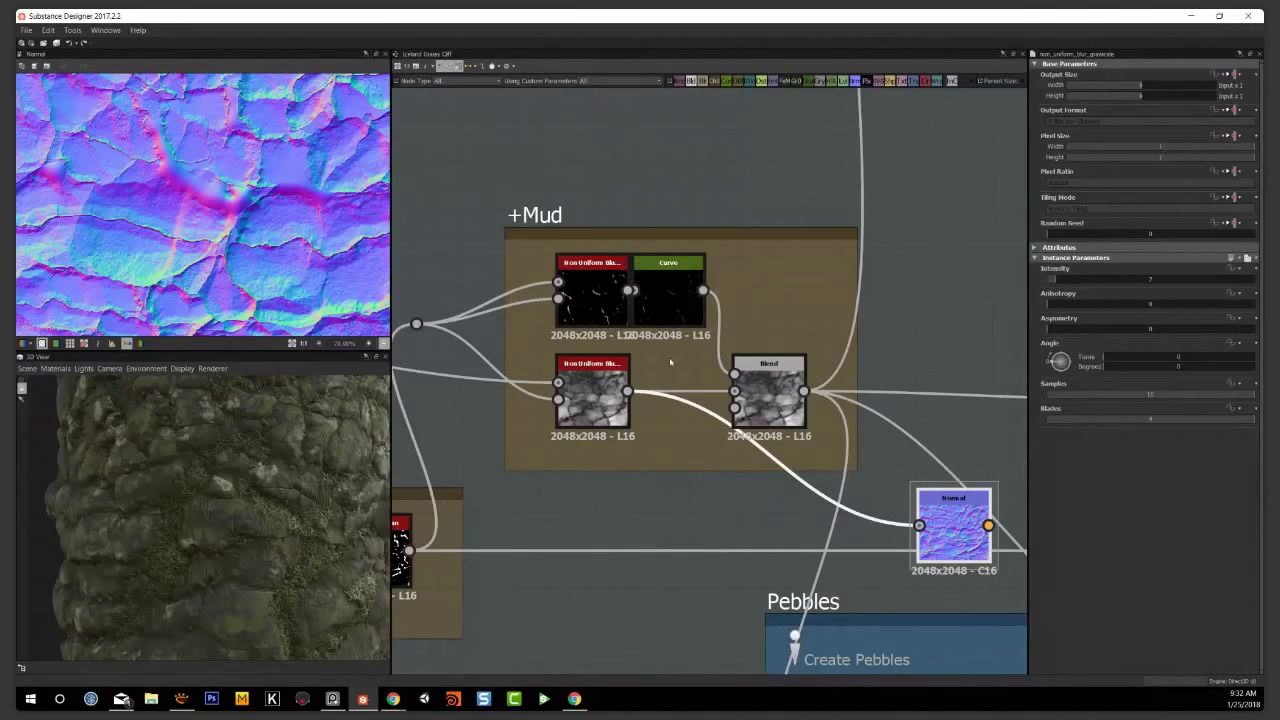
pyautogui.moveTo(670, 362); pyautogui.dragTo(554, 352, button='middle')
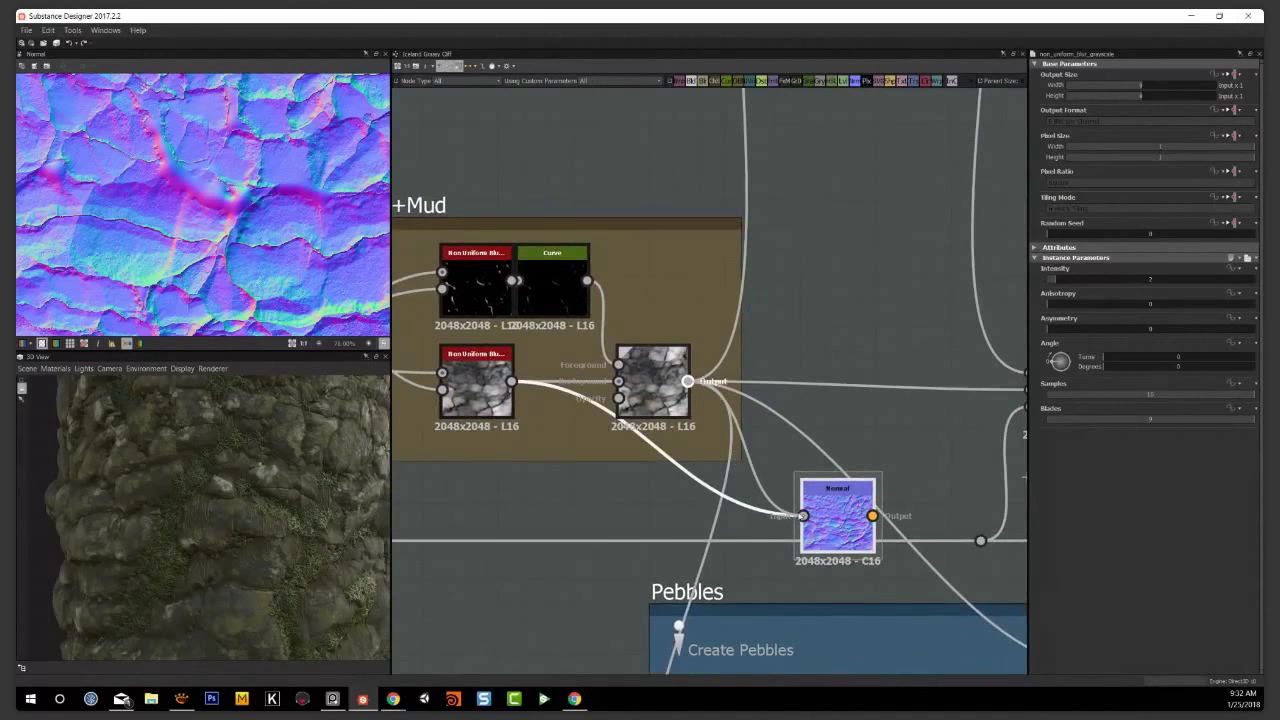
pyautogui.click(810, 527)
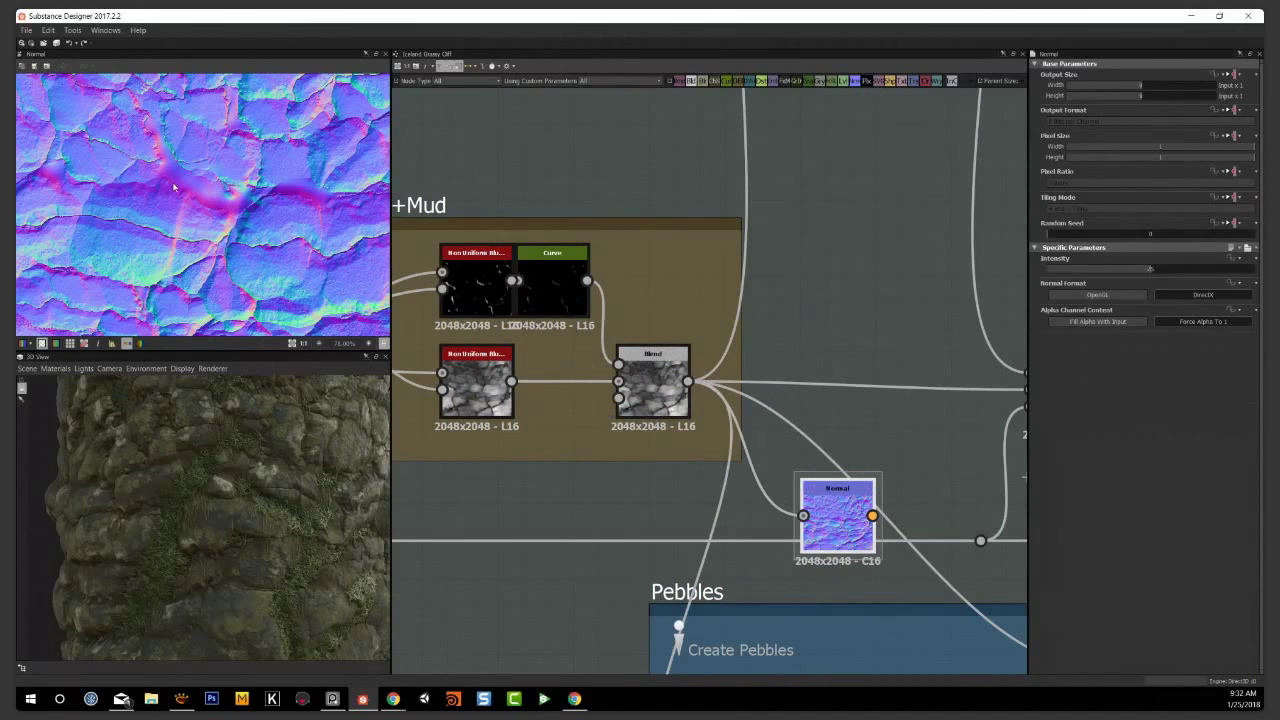
pyautogui.moveTo(254, 195); pyautogui.dragTo(221, 298, button='middle')
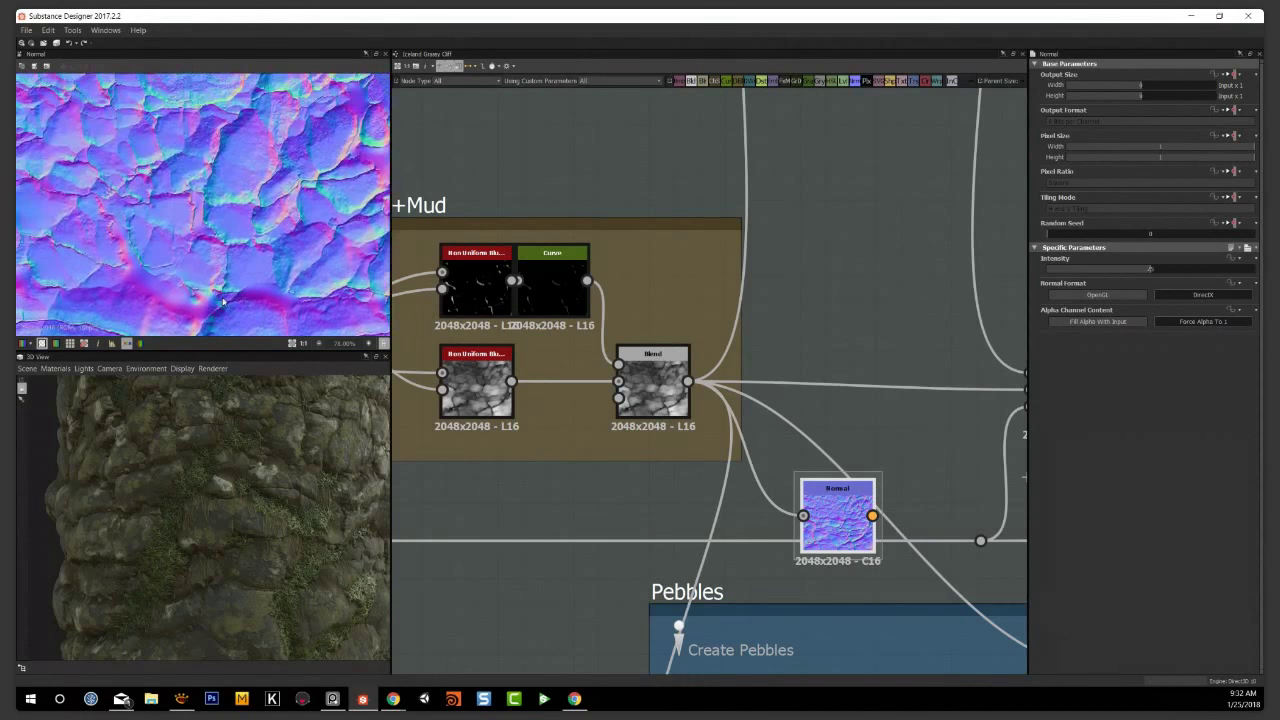
# Move the Normal node above the +Dirt Detail Blend and compare its normals with the +Mud Blend's, leaving the +Dirt Detail Blend connected
pyautogui.scroll(-3, 867, 332)
pyautogui.moveTo(857, 309); pyautogui.dragTo(706, 509, button='middle')
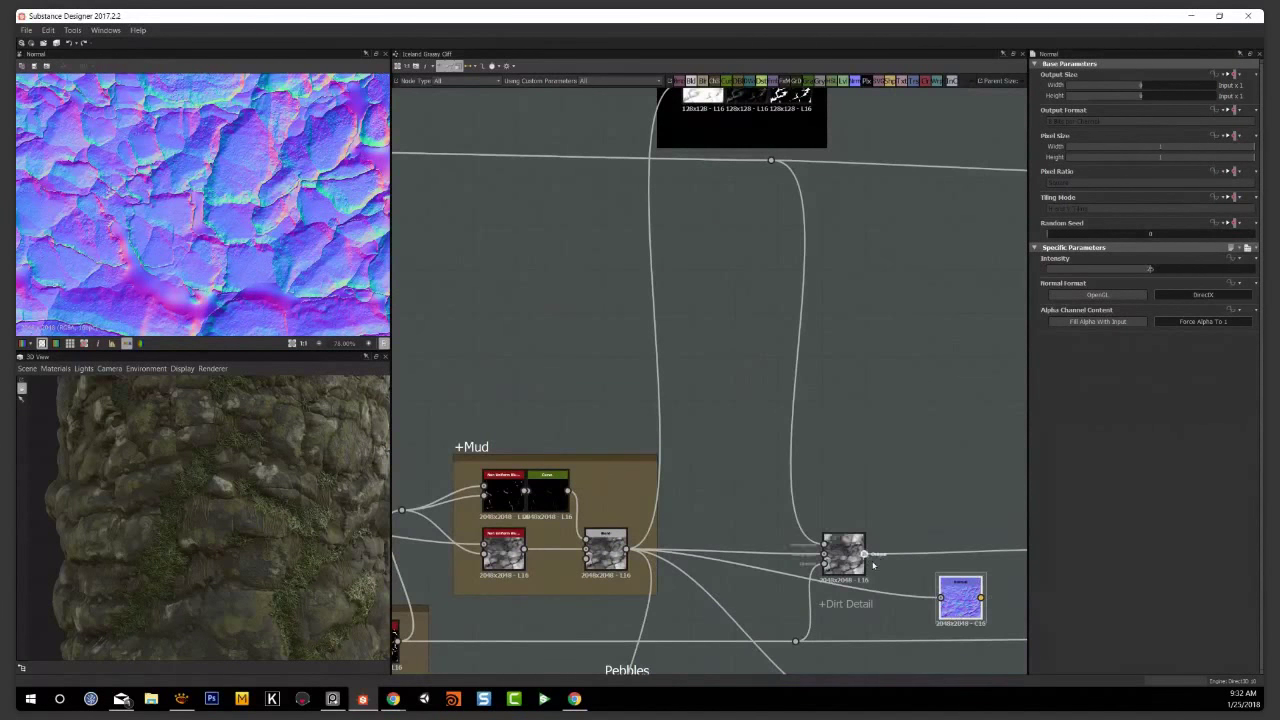
pyautogui.moveTo(954, 600); pyautogui.dragTo(896, 483)
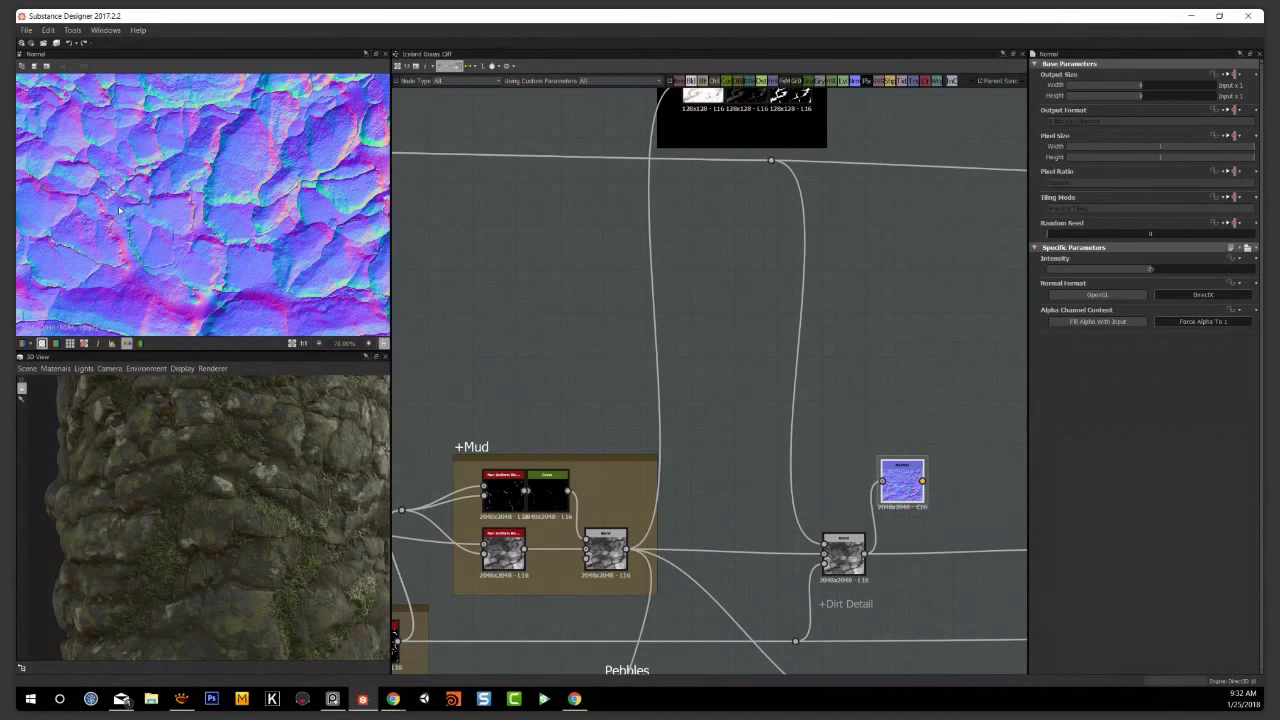
pyautogui.moveTo(627, 549); pyautogui.dragTo(882, 481)
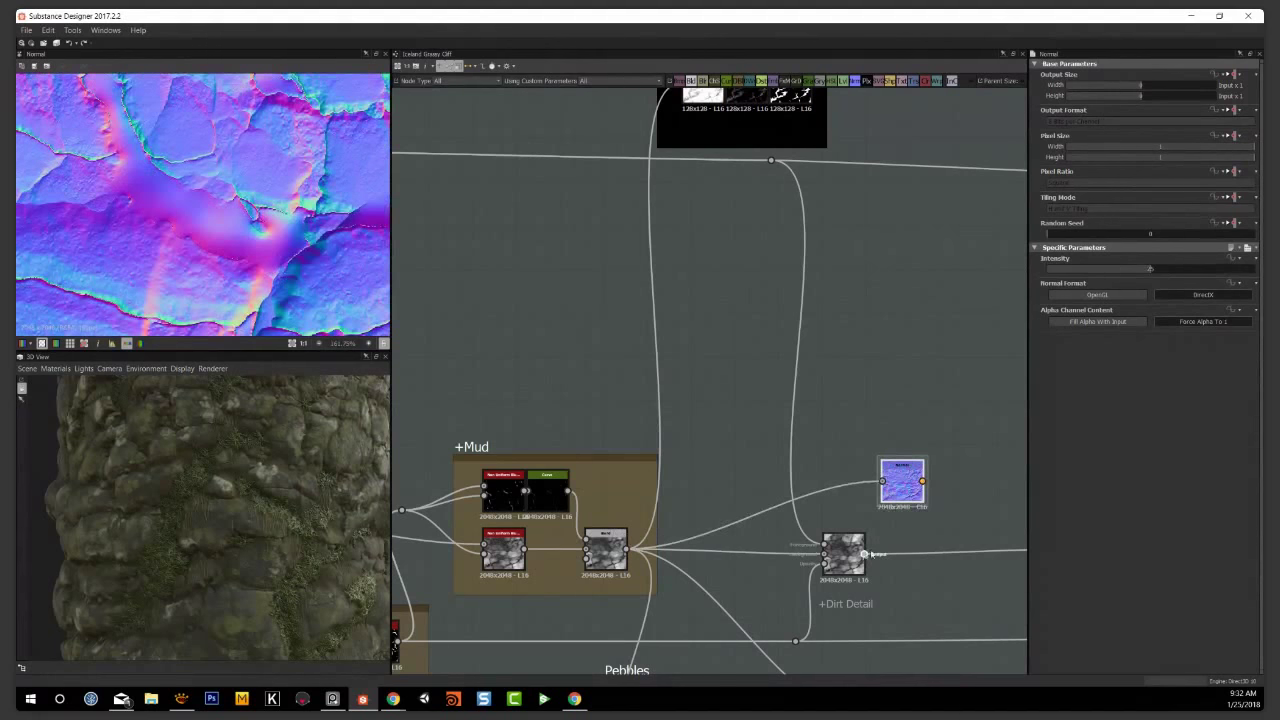
pyautogui.moveTo(870, 553); pyautogui.dragTo(882, 481)
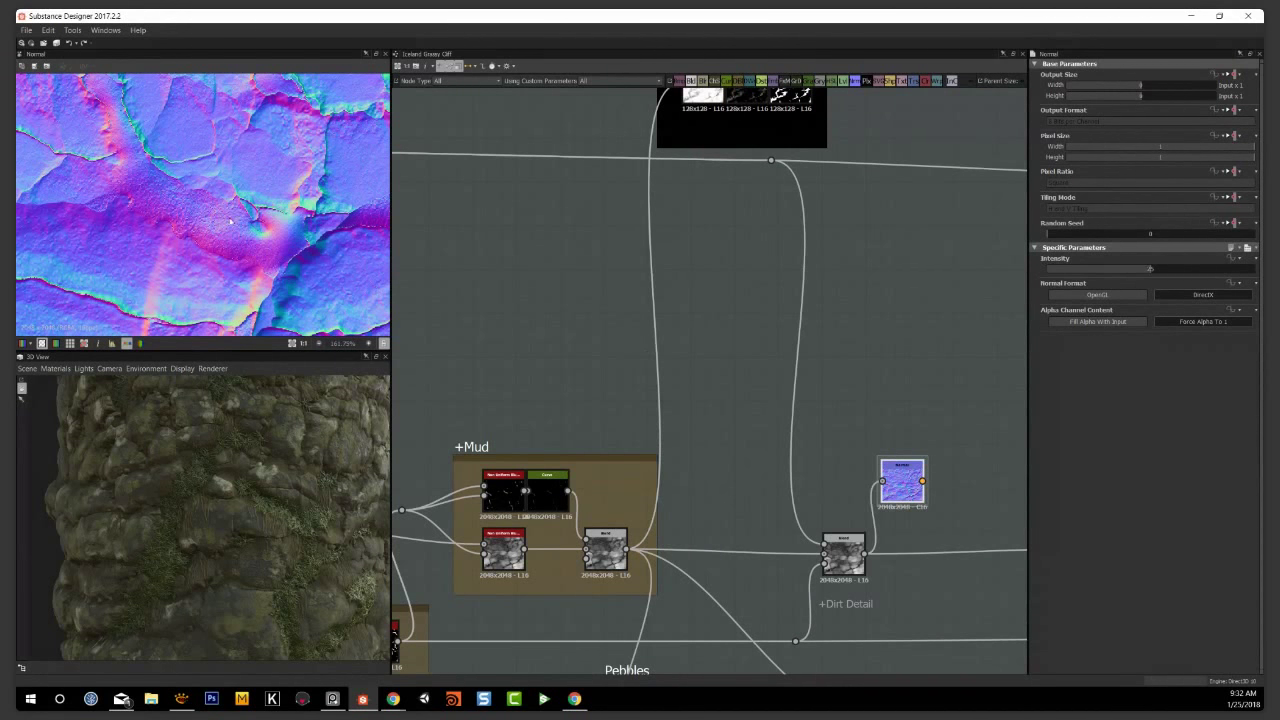
pyautogui.scroll(-1, 230, 215)
pyautogui.scroll(-5, 233, 222)
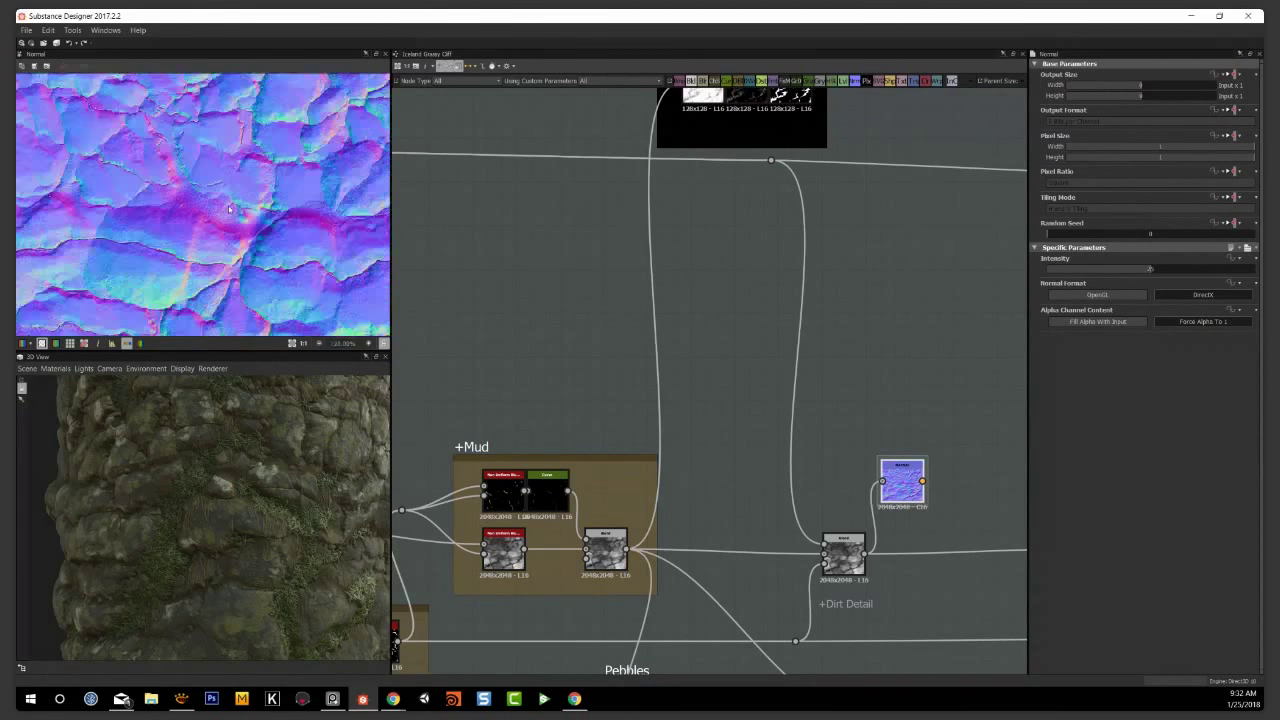
# Inspect the cliff more closely in 3D and move the Normal node beside the +Dirt Detail label, above the Pebbles frame
pyautogui.moveTo(262, 500)
pyautogui.mouseDown()
pyautogui.moveTo(275, 511)
pyautogui.moveTo(223, 517)
pyautogui.moveTo(246, 500)
pyautogui.moveTo(222, 497)
pyautogui.moveTo(233, 484)
pyautogui.moveTo(275, 467)
pyautogui.moveTo(260, 479)
pyautogui.mouseUp()
pyautogui.scroll(3, 222, 497)
pyautogui.scroll(2, 233, 484)
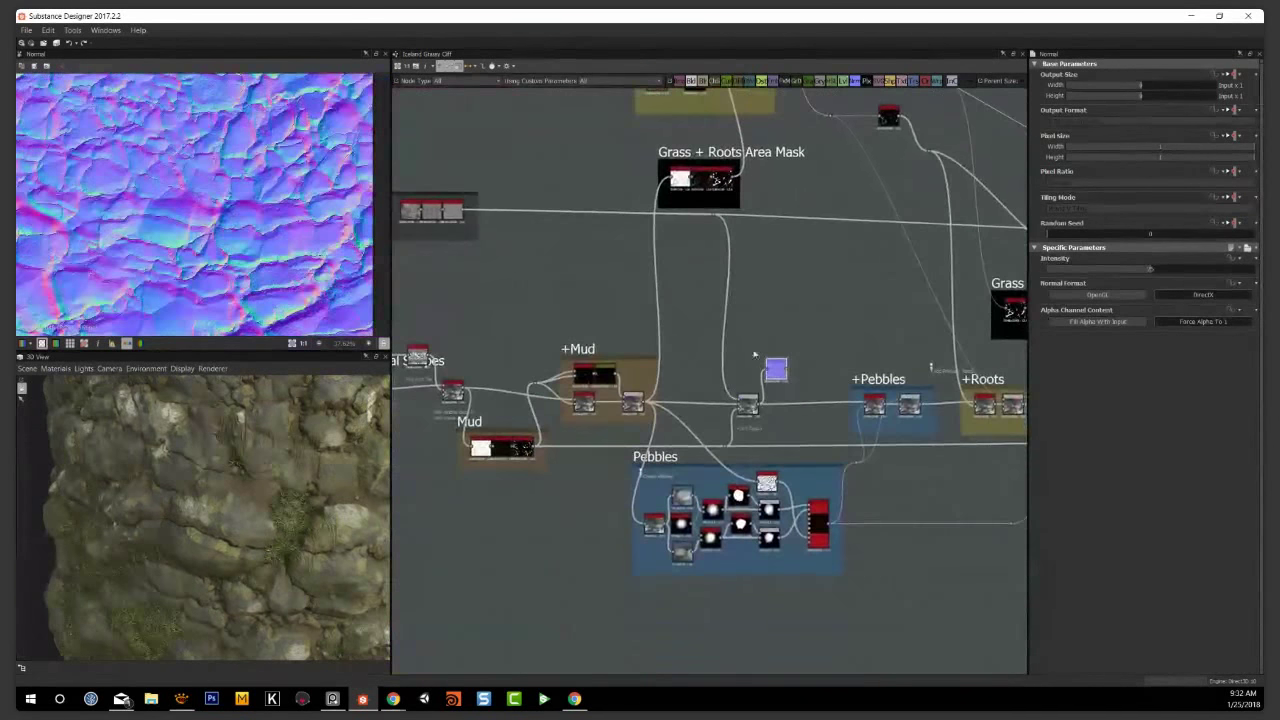
pyautogui.scroll(2, 840, 544)
pyautogui.scroll(1, 843, 545)
pyautogui.moveTo(843, 546); pyautogui.dragTo(850, 615, button='middle')
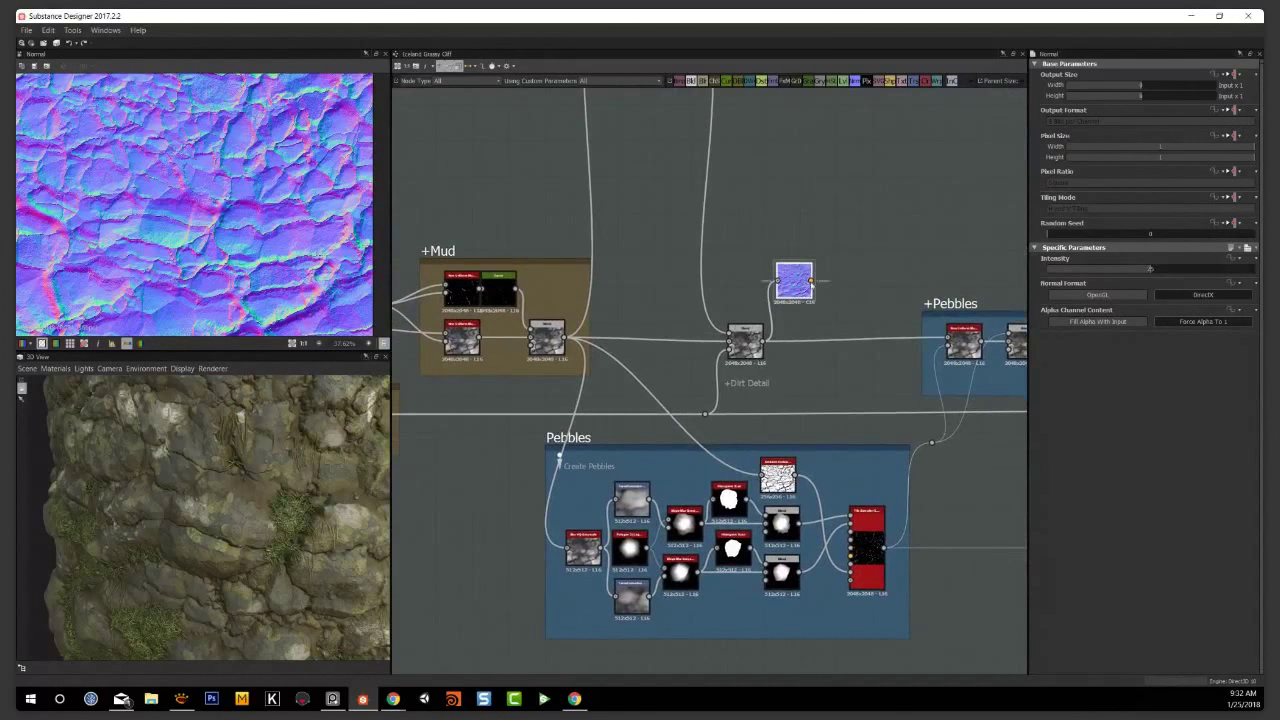
pyautogui.moveTo(799, 292); pyautogui.dragTo(835, 402)
pyautogui.moveTo(752, 440); pyautogui.dragTo(739, 347, button='middle')
pyautogui.scroll(2, 739, 347)
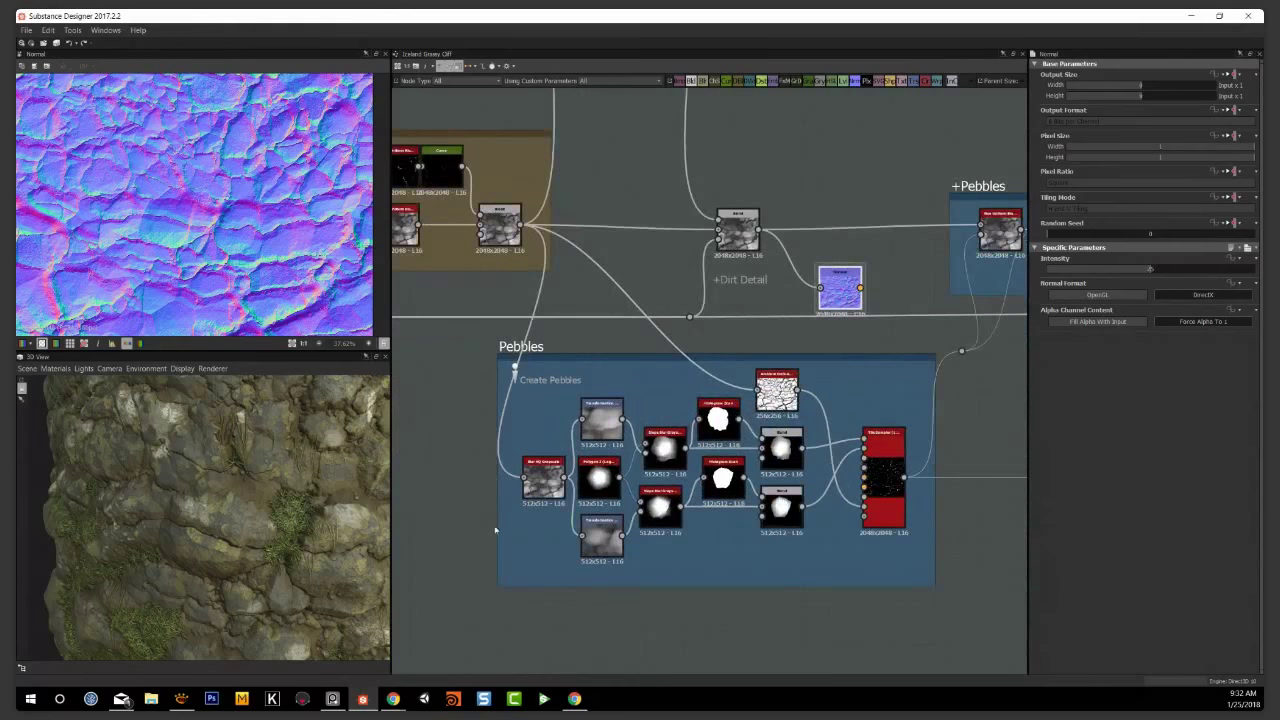
pyautogui.moveTo(510, 550); pyautogui.dragTo(568, 556, button='middle')
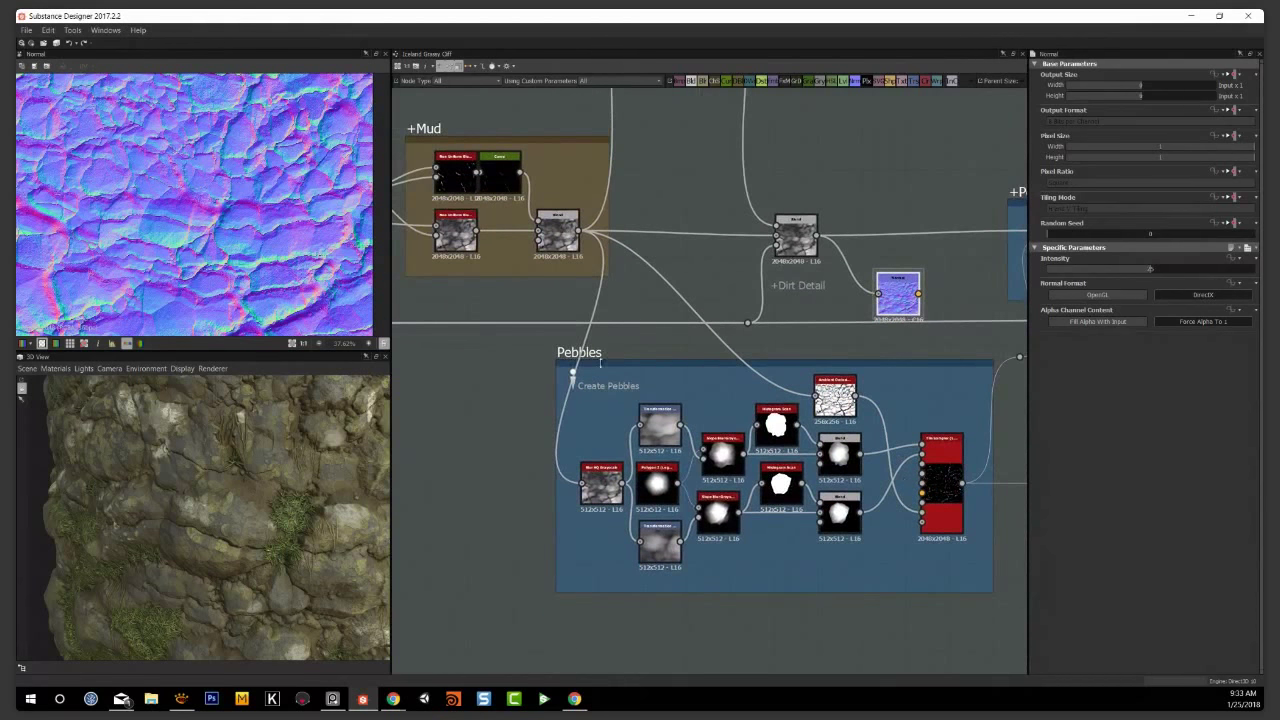
# Examine the pebbles and rock surface up close in the 3D view, and return to the full cylinder
pyautogui.moveTo(166, 525); pyautogui.dragTo(240, 505)
pyautogui.scroll(3, 251, 501)
pyautogui.scroll(-3, 254, 484)
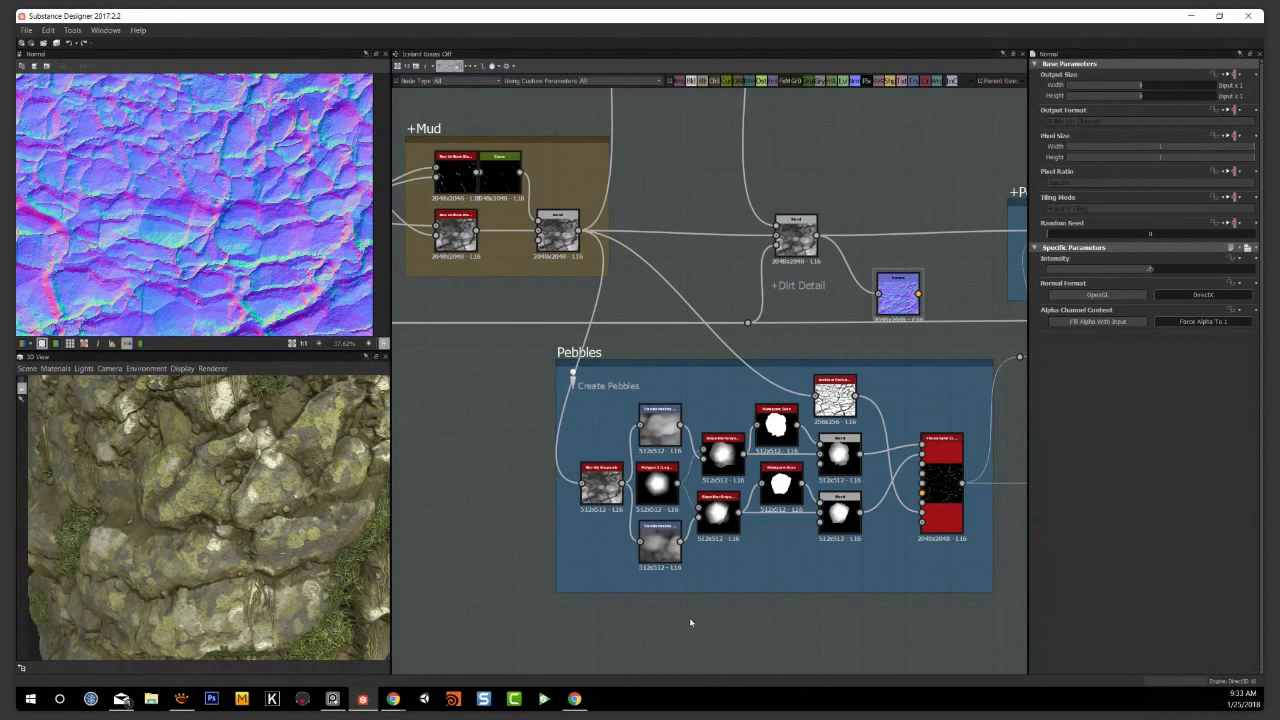
pyautogui.scroll(1, 700, 612)
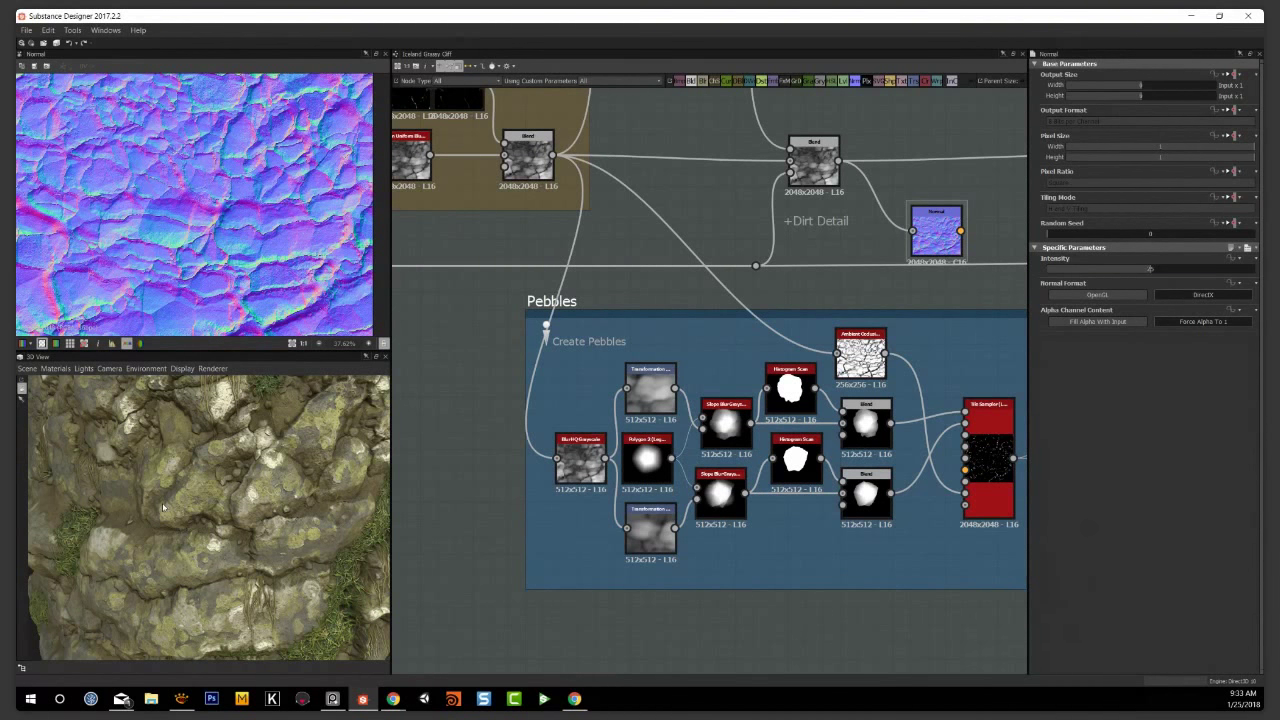
pyautogui.scroll(-5, 163, 508)
pyautogui.moveTo(163, 508); pyautogui.dragTo(222, 498)
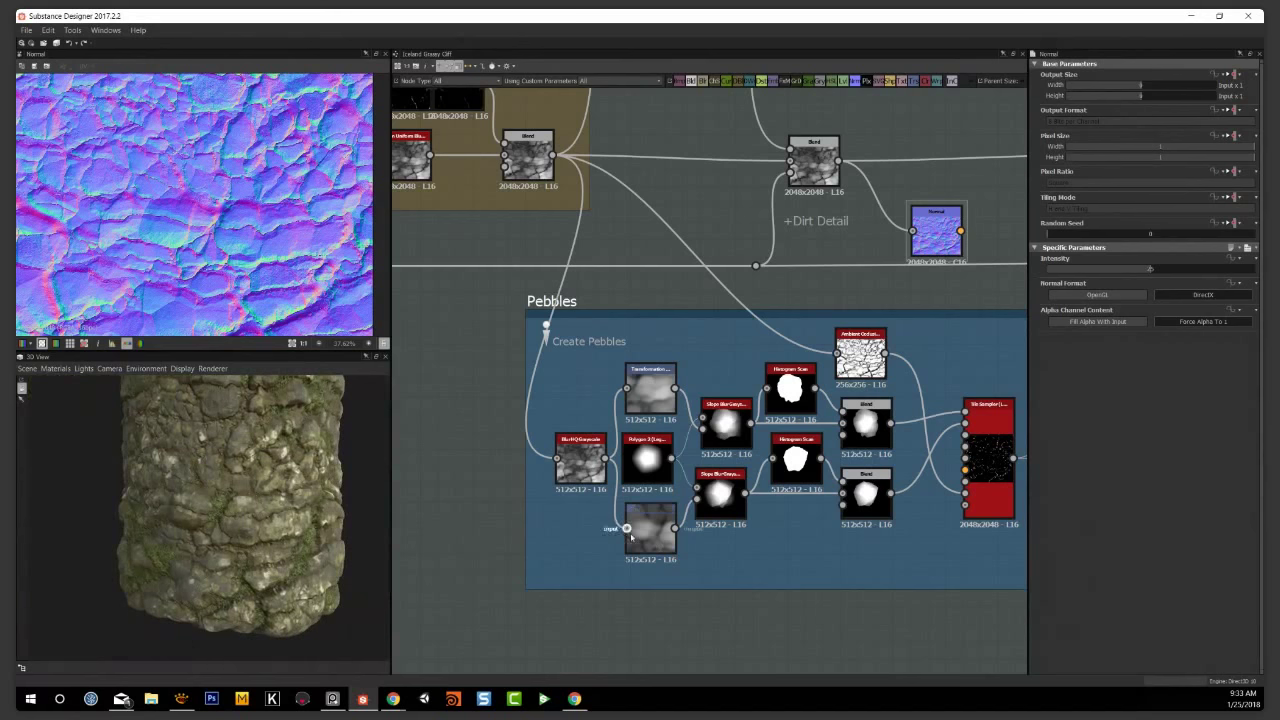
# Preview the Polygon 2 node in the Pebbles frame and enlarge its shape in the 2D view
pyautogui.scroll(2, 740, 591)
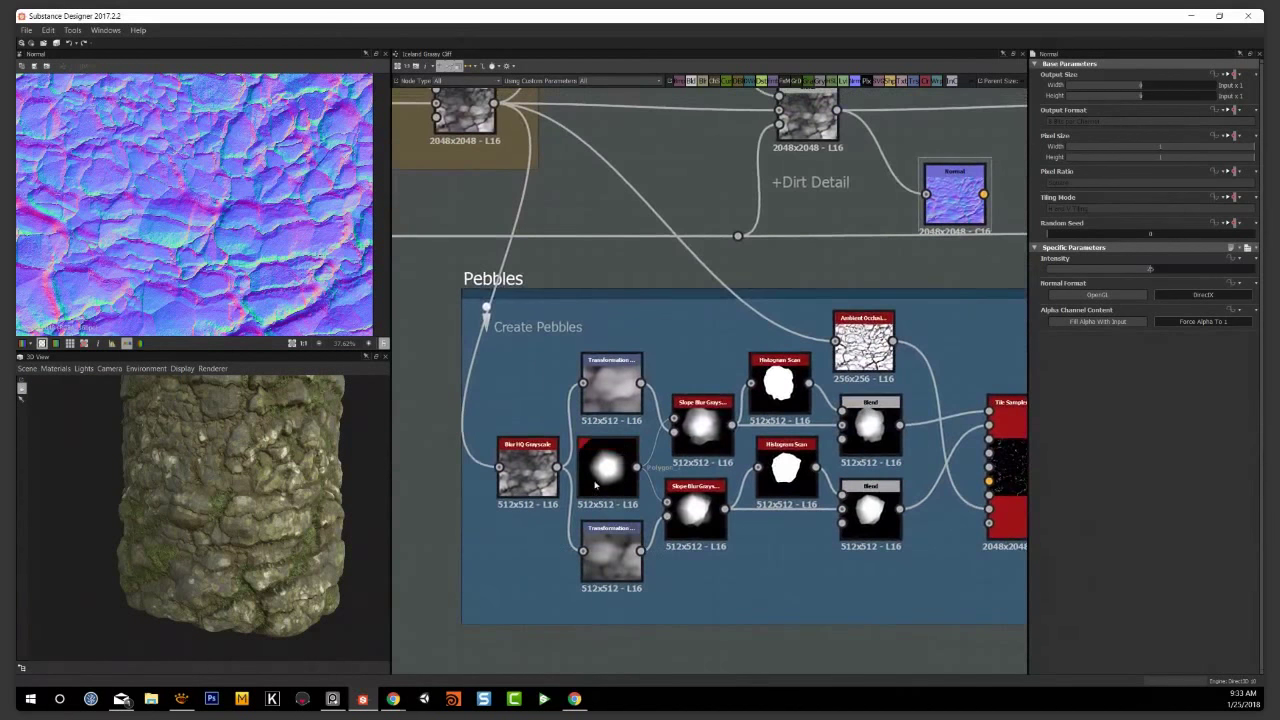
pyautogui.doubleClick(598, 478)
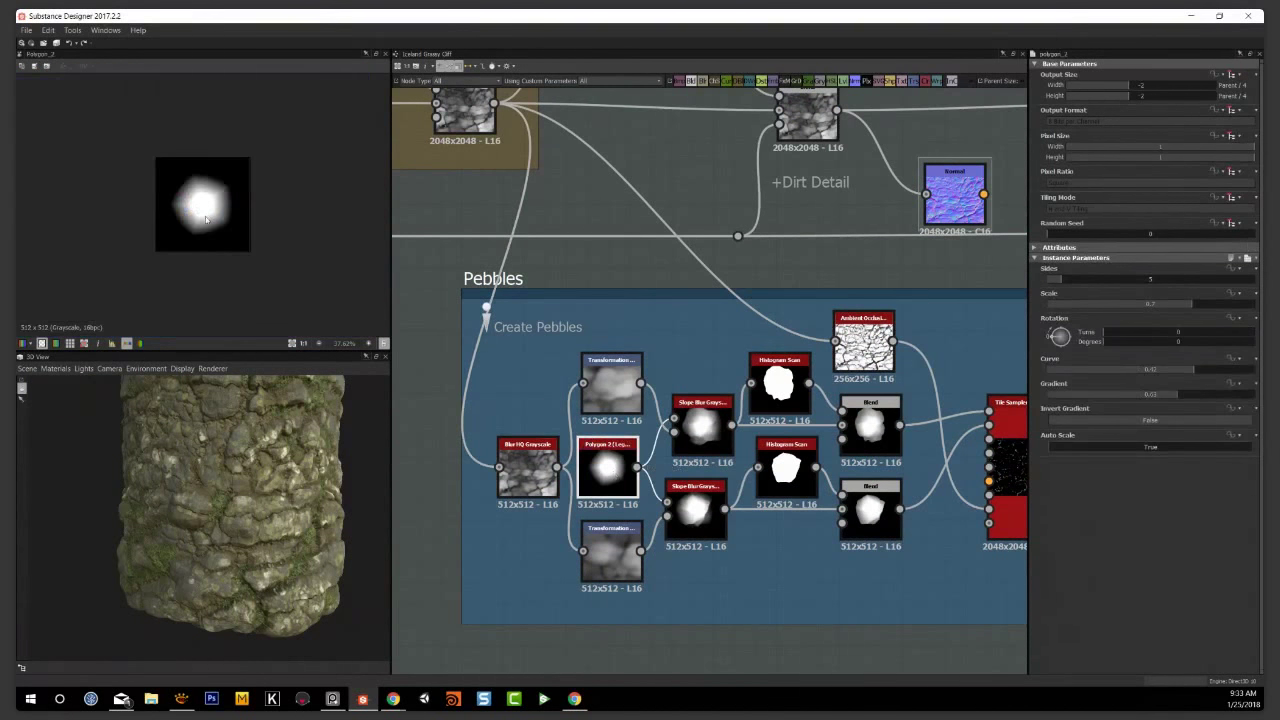
pyautogui.scroll(3, 205, 220)
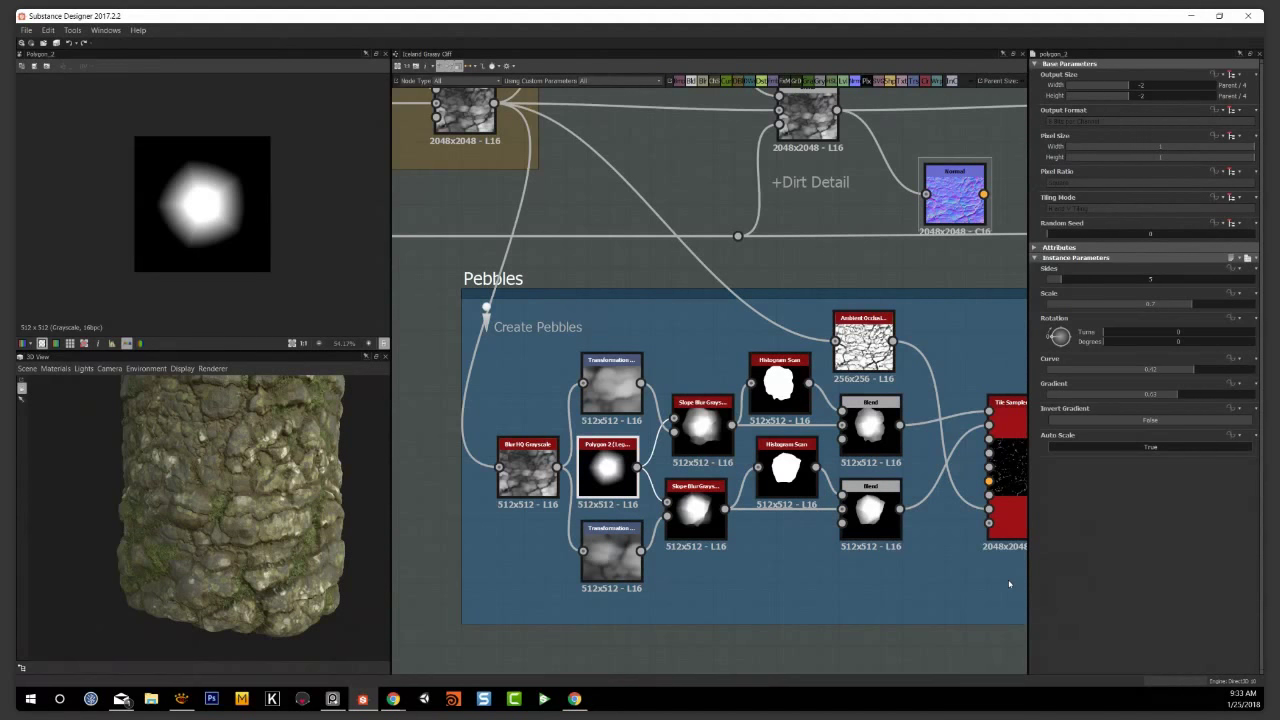
pyautogui.click(802, 639)
# Preview the Pebbles frame's upper Slope Blur Grayscale and the upper Transformation 2D that drives it
pyautogui.moveTo(801, 564); pyautogui.dragTo(829, 569, button='middle')
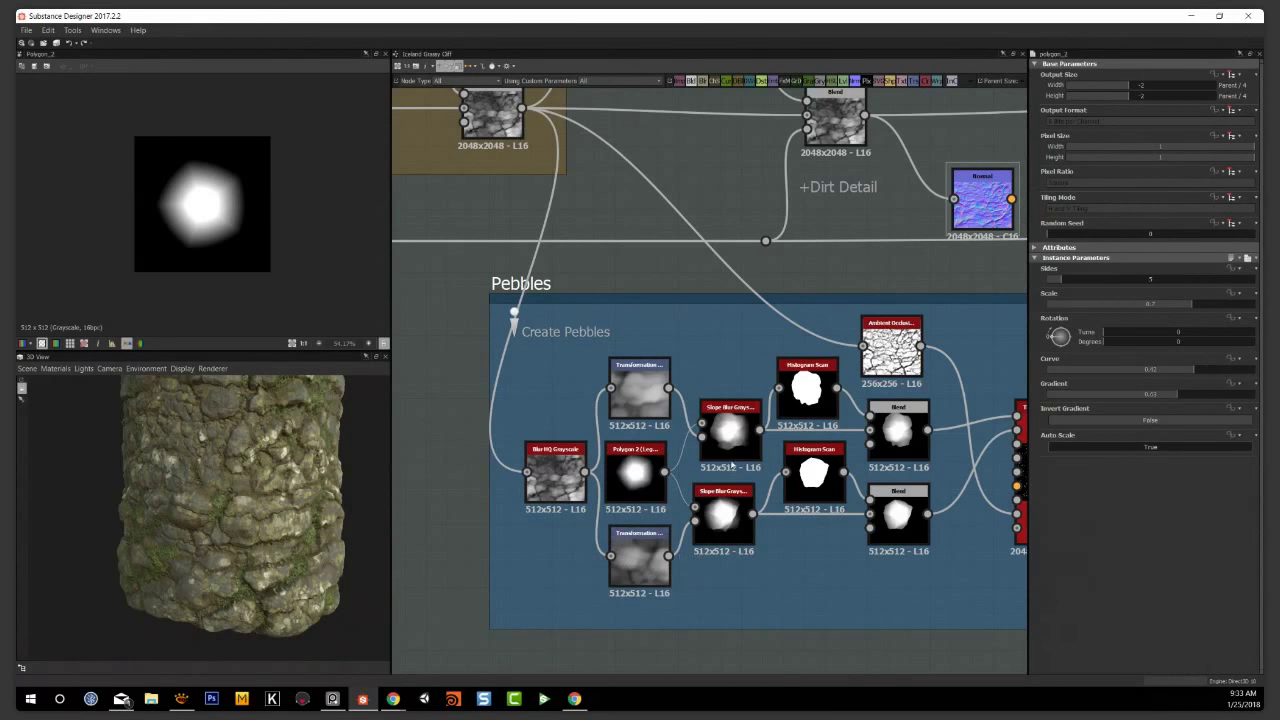
pyautogui.click(733, 444)
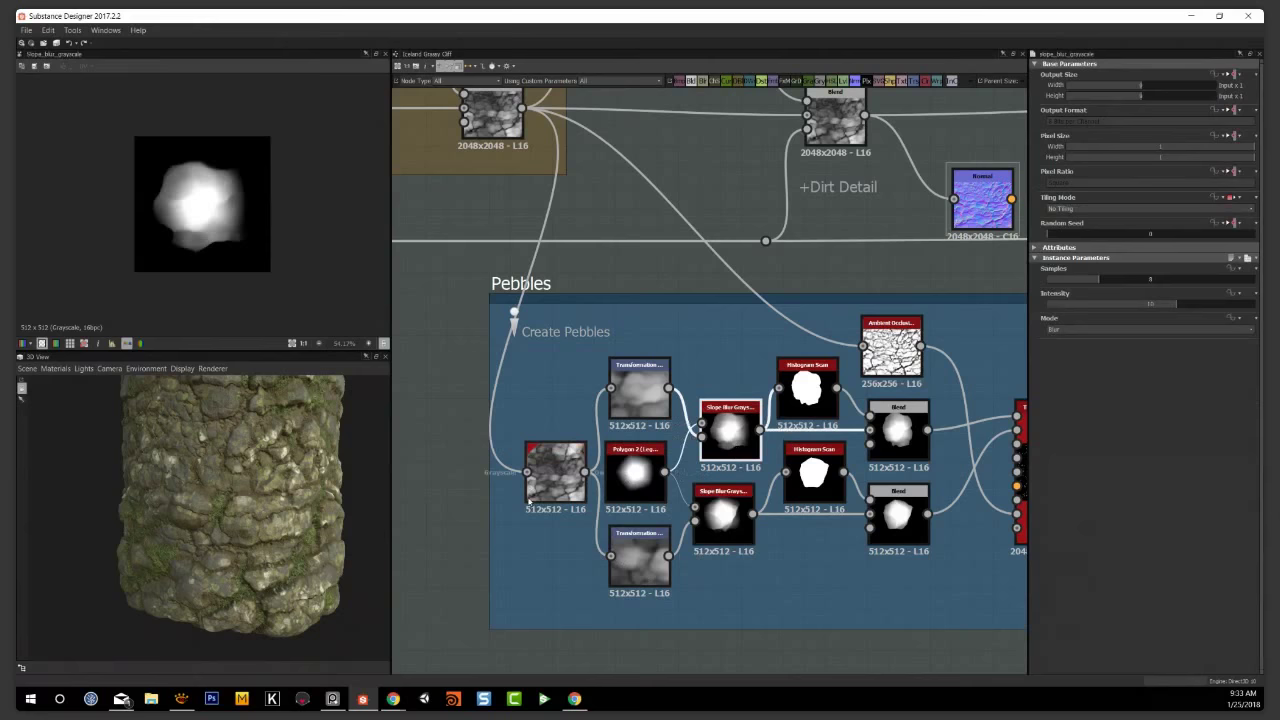
pyautogui.moveTo(517, 370); pyautogui.dragTo(517, 418, button='middle')
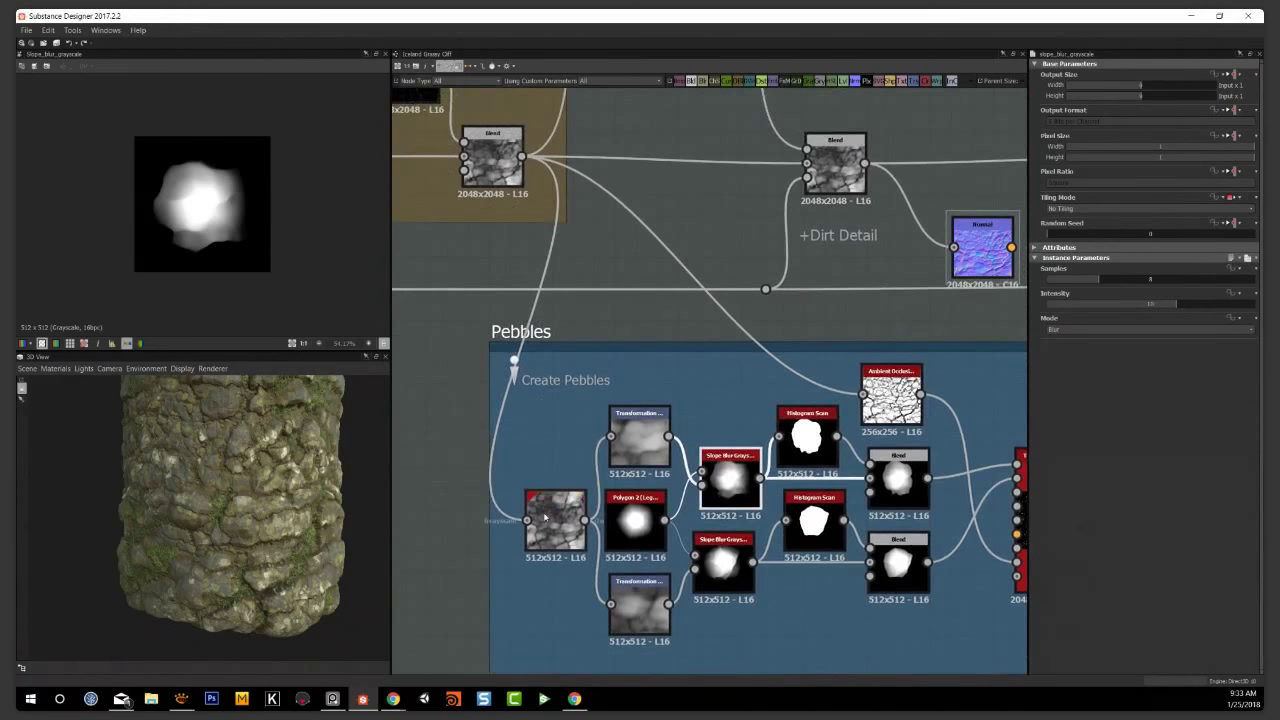
pyautogui.click(639, 440)
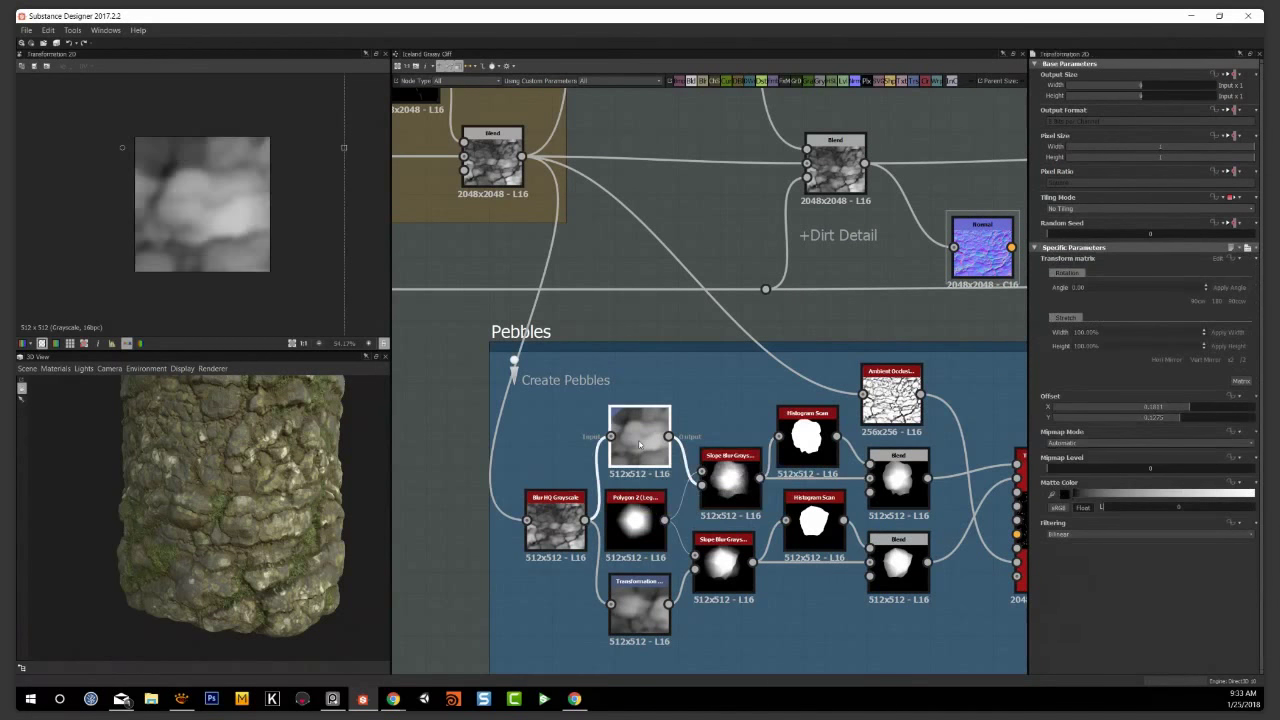
pyautogui.click(720, 490)
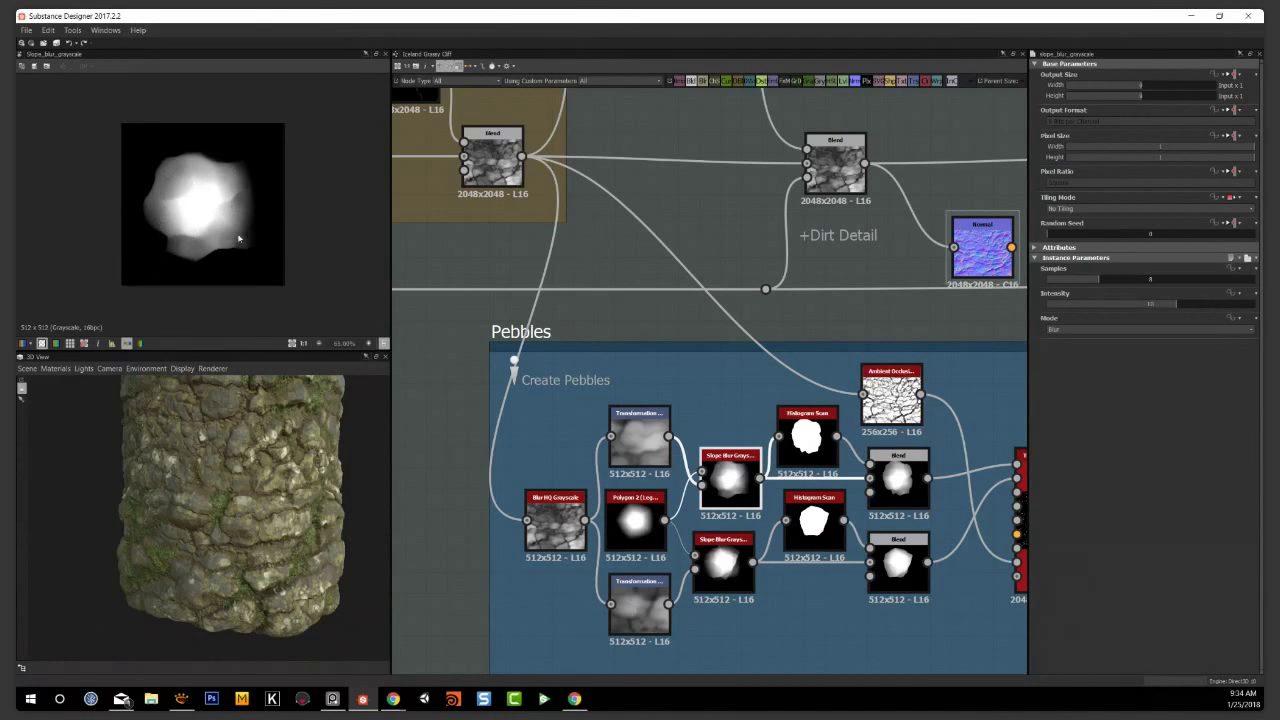
# Preview the upper Histogram Scan mask of the Pebbles frame and compare the upper Blend with the unmasked Slope Blur
pyautogui.moveTo(771, 380); pyautogui.dragTo(648, 287, button='middle')
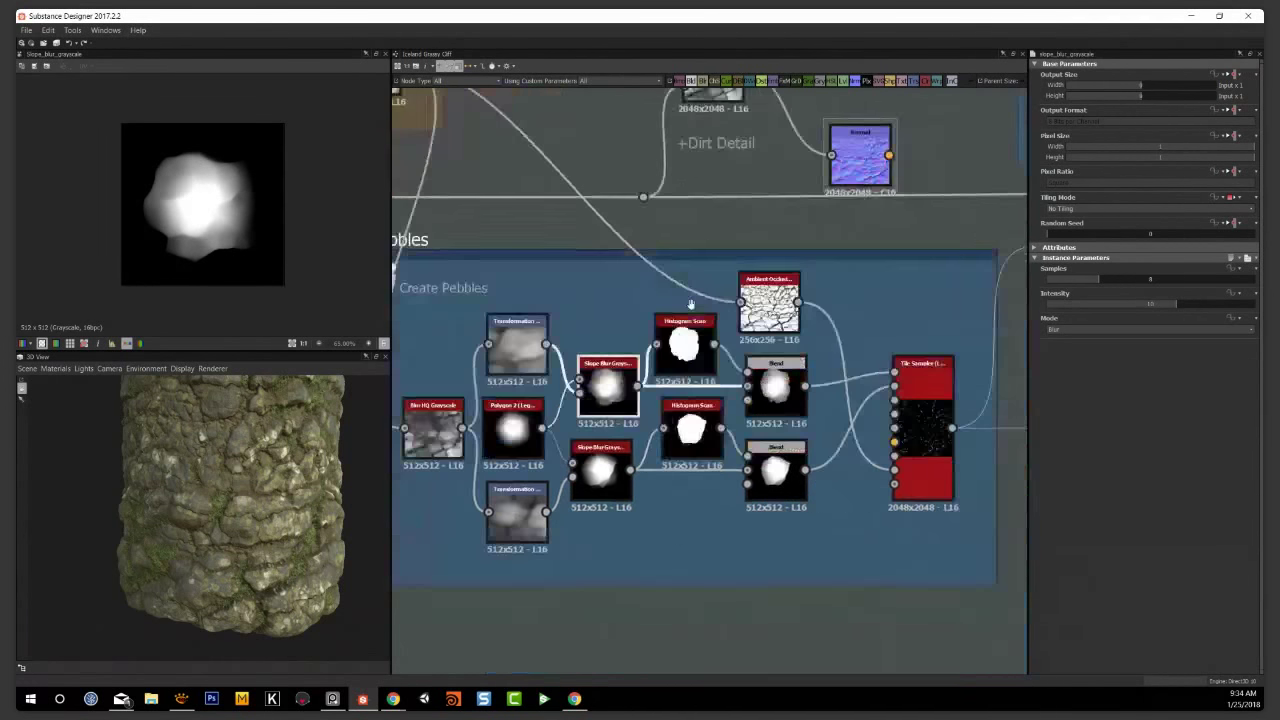
pyautogui.click(700, 348)
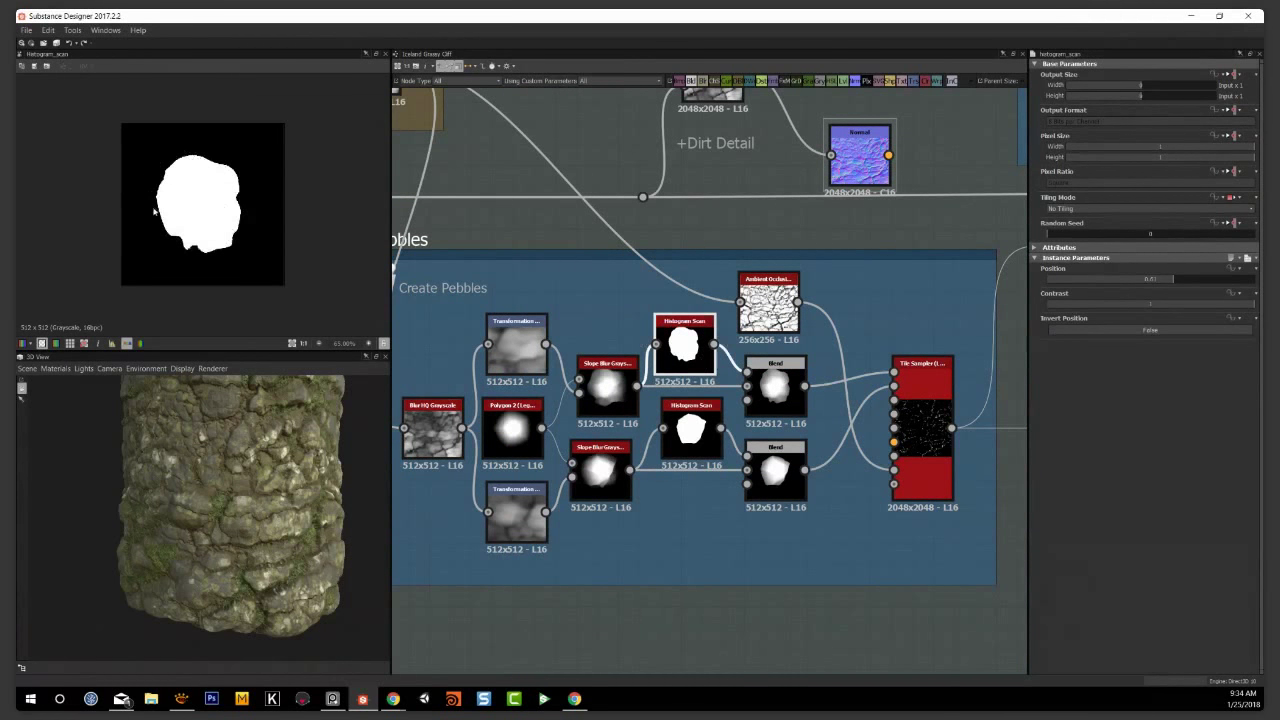
pyautogui.click(778, 395)
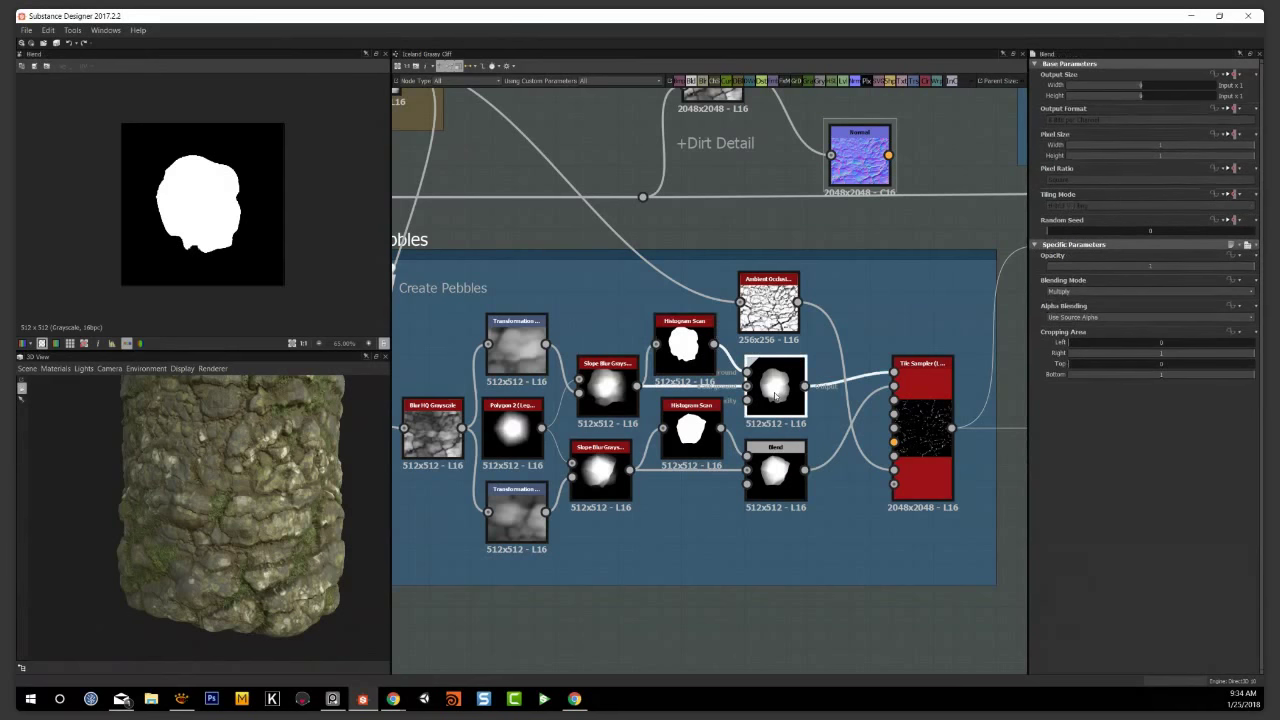
pyautogui.click(607, 388)
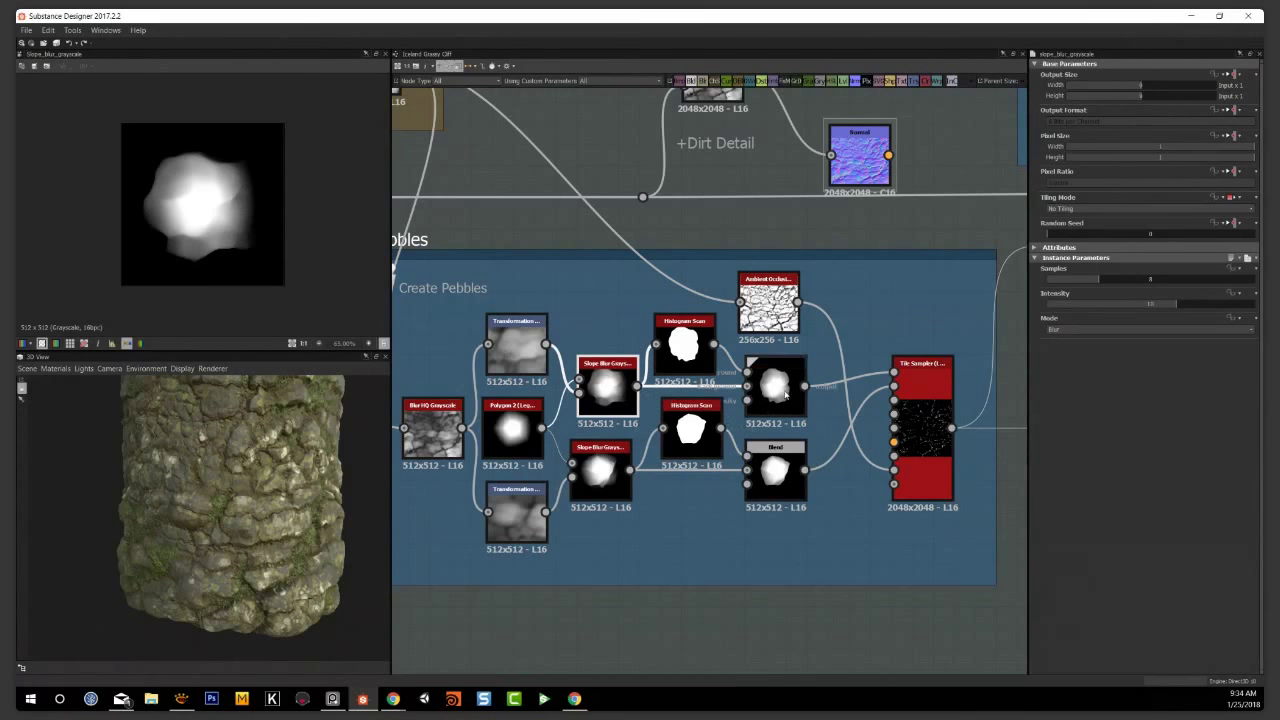
pyautogui.click(785, 394)
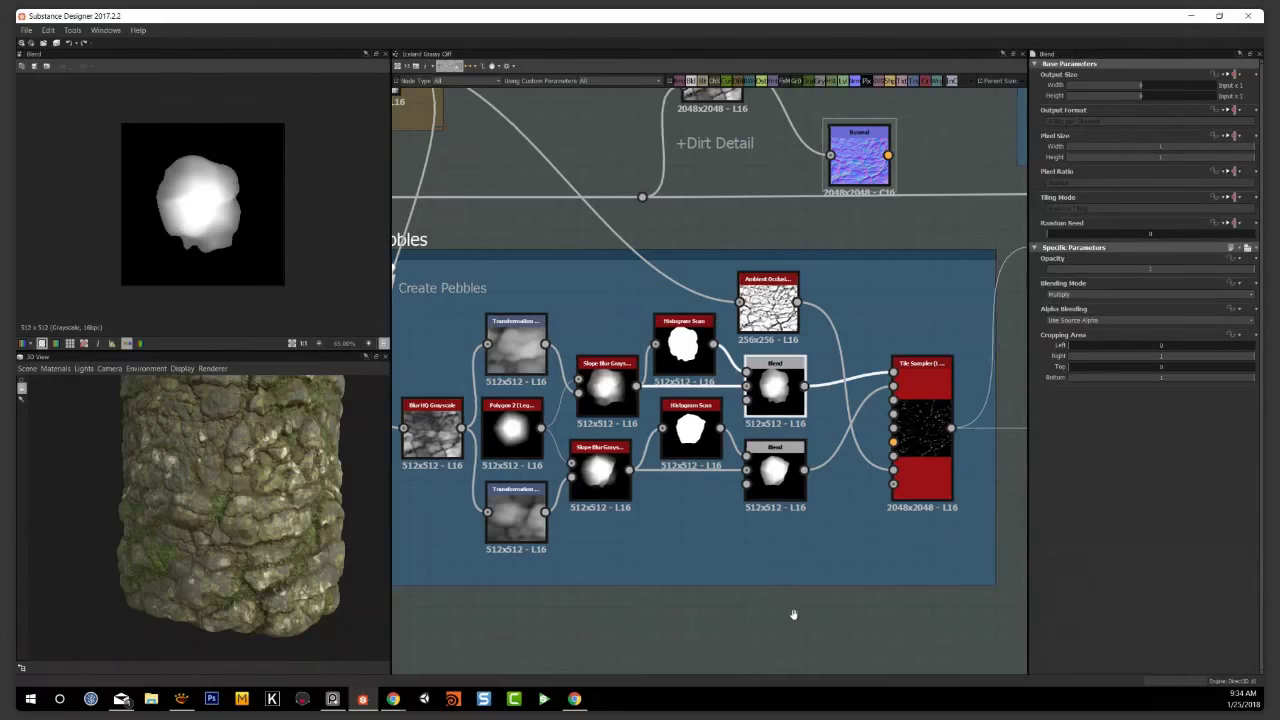
# Preview the lower Blend pebble shape and the Tile Sampler's scattered pebbles, examining the whole scatter pattern
pyautogui.moveTo(806, 614); pyautogui.dragTo(734, 640, button='middle')
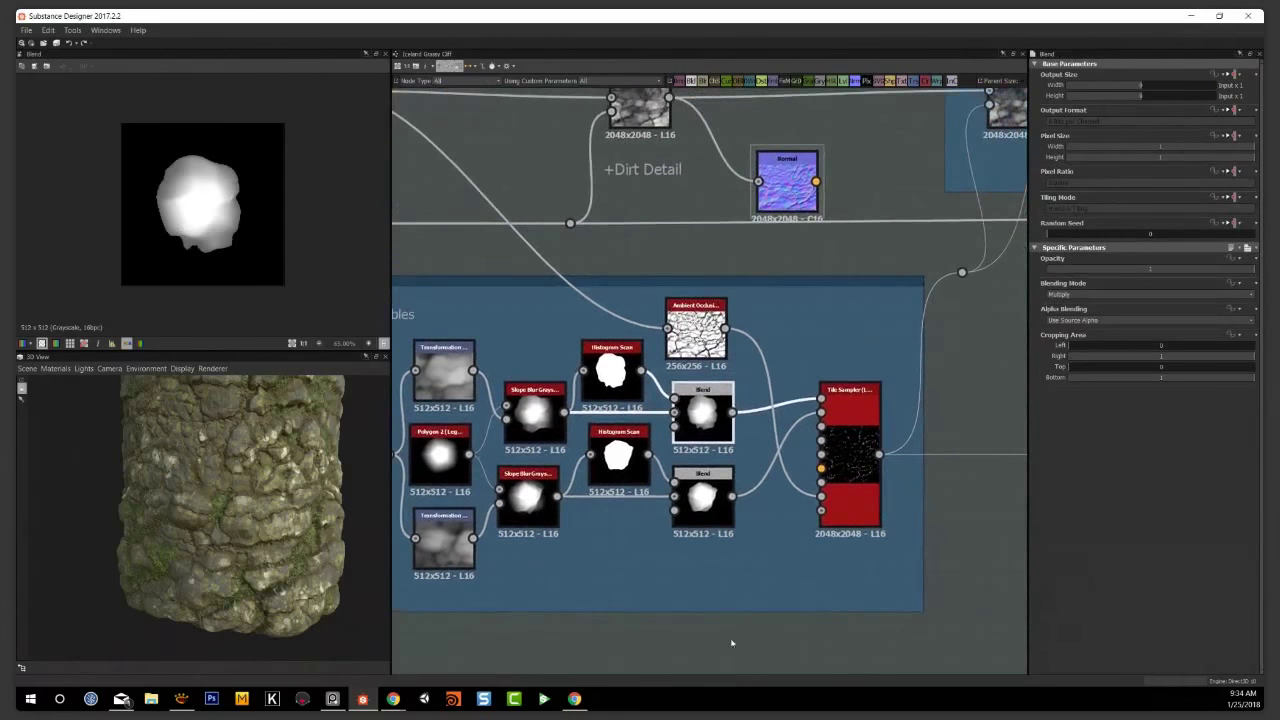
pyautogui.click(704, 497)
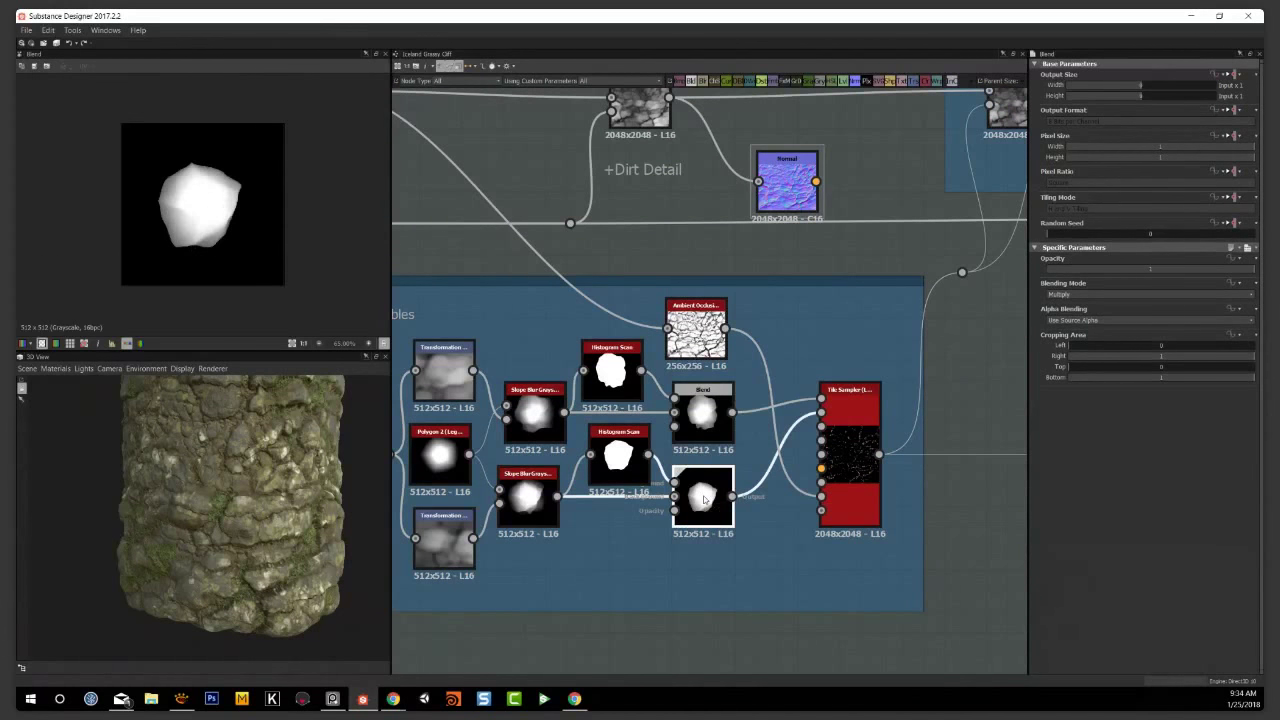
pyautogui.click(851, 451)
pyautogui.doubleClick(851, 451)
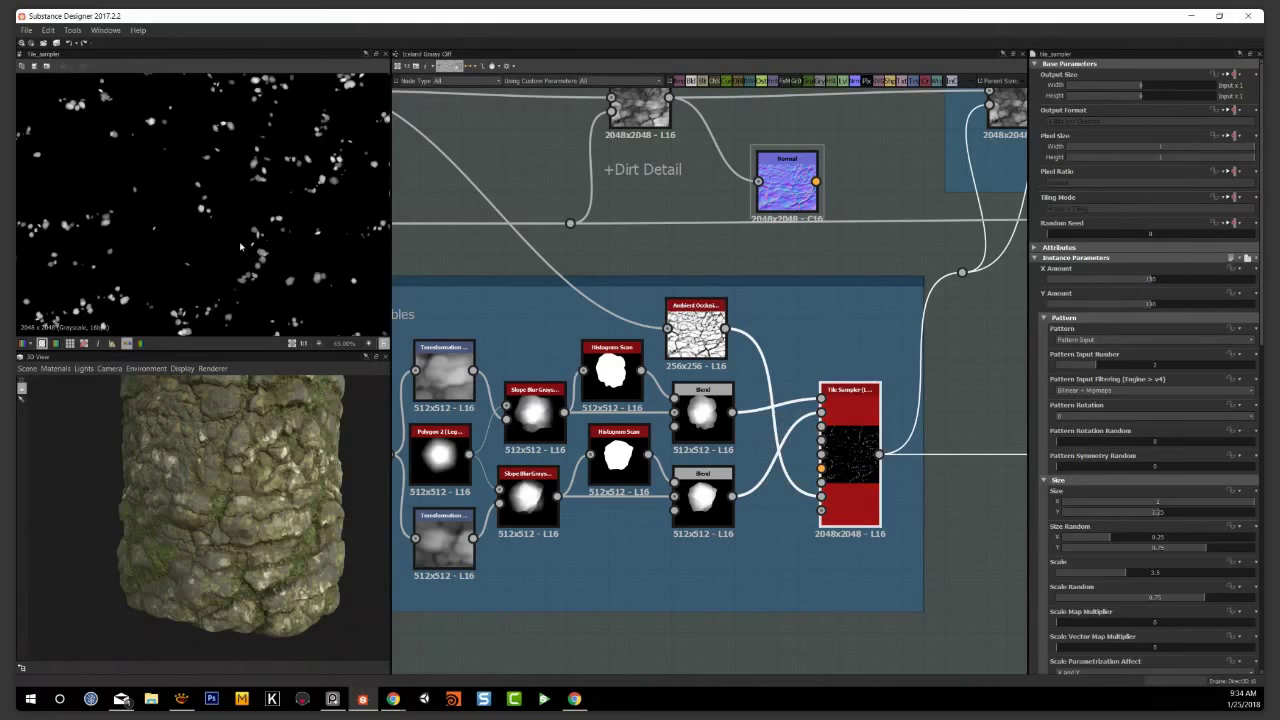
pyautogui.scroll(-3, 243, 252)
pyautogui.scroll(2, 270, 255)
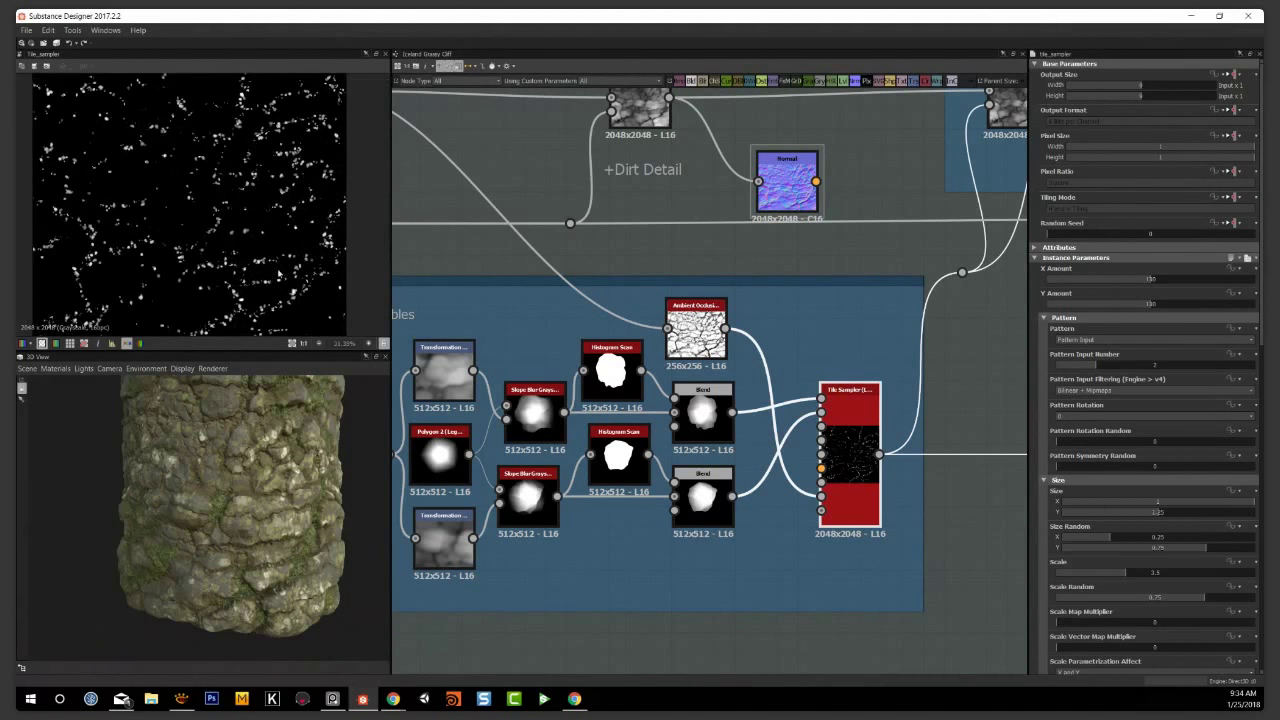
# Preview the +Mud frame's Blend and the Ambient Occlusion node it feeds in the Pebbles frame
pyautogui.moveTo(673, 260); pyautogui.dragTo(796, 350, button='middle')
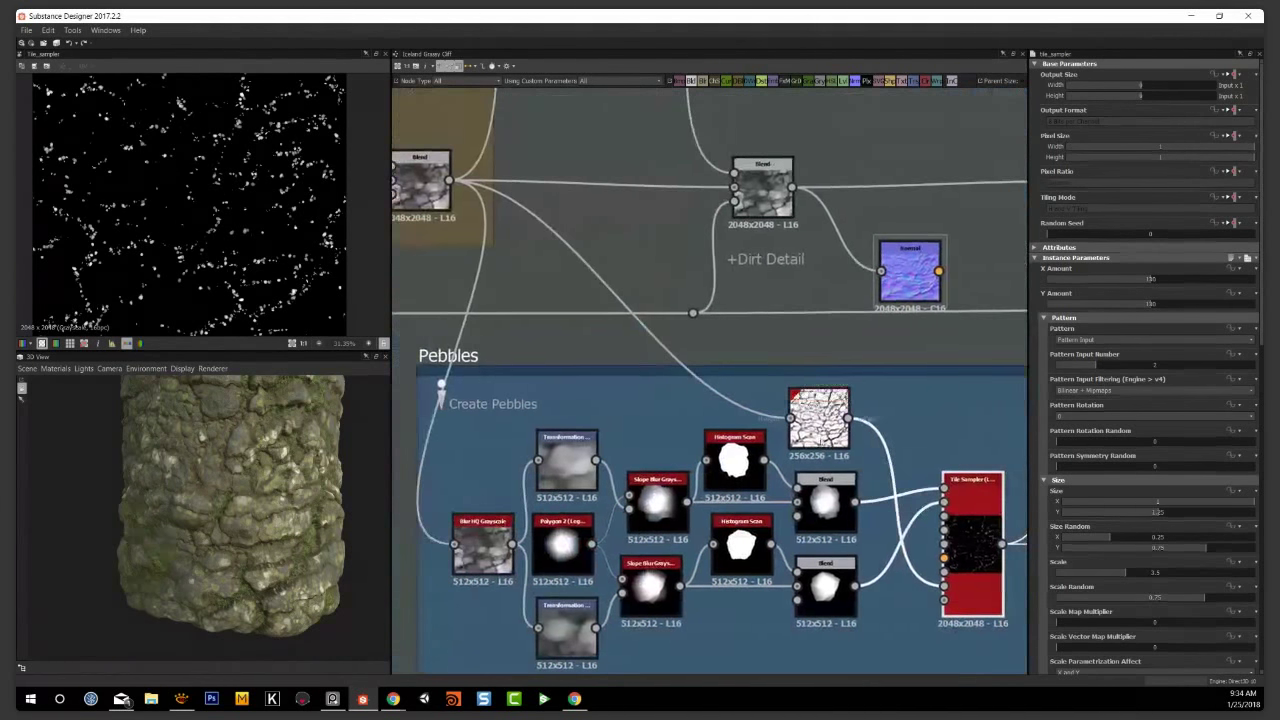
pyautogui.doubleClick(420, 188)
pyautogui.doubleClick(818, 415)
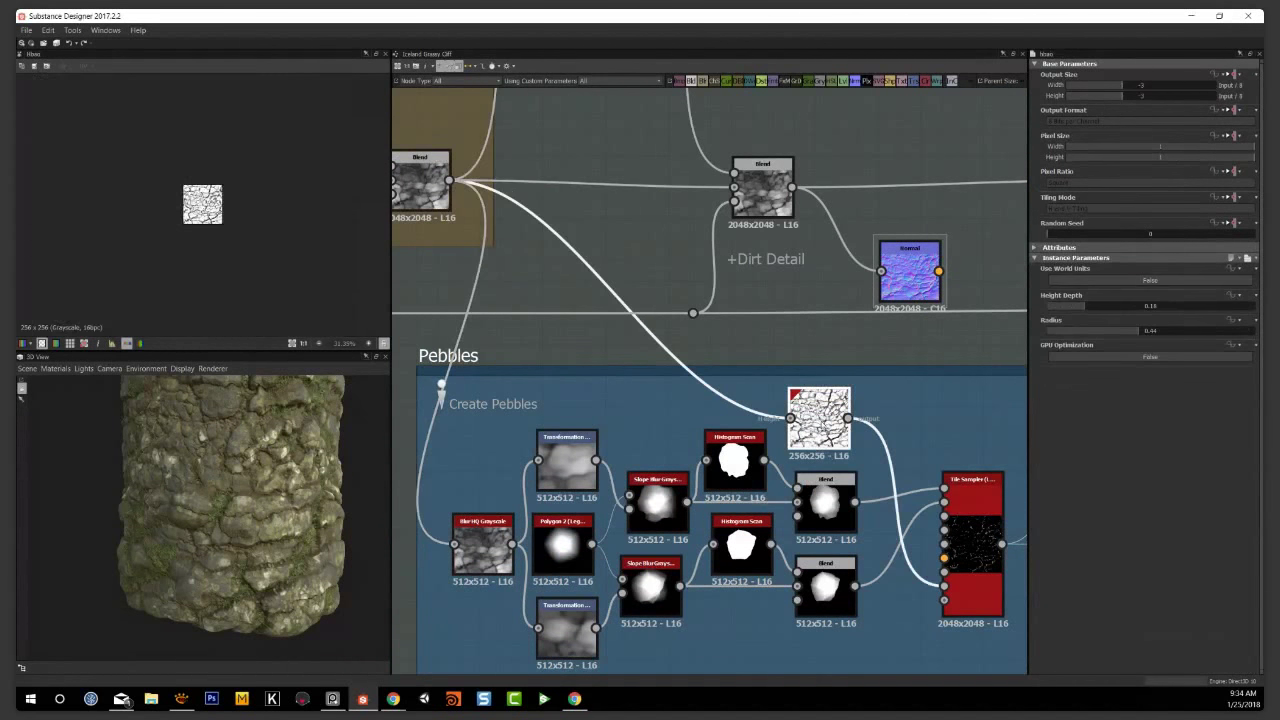
# Enlarge the Ambient Occlusion preview and preview the scattered pebbles from the Pebbles frame's Tile Sampler
pyautogui.scroll(8, 240, 267)
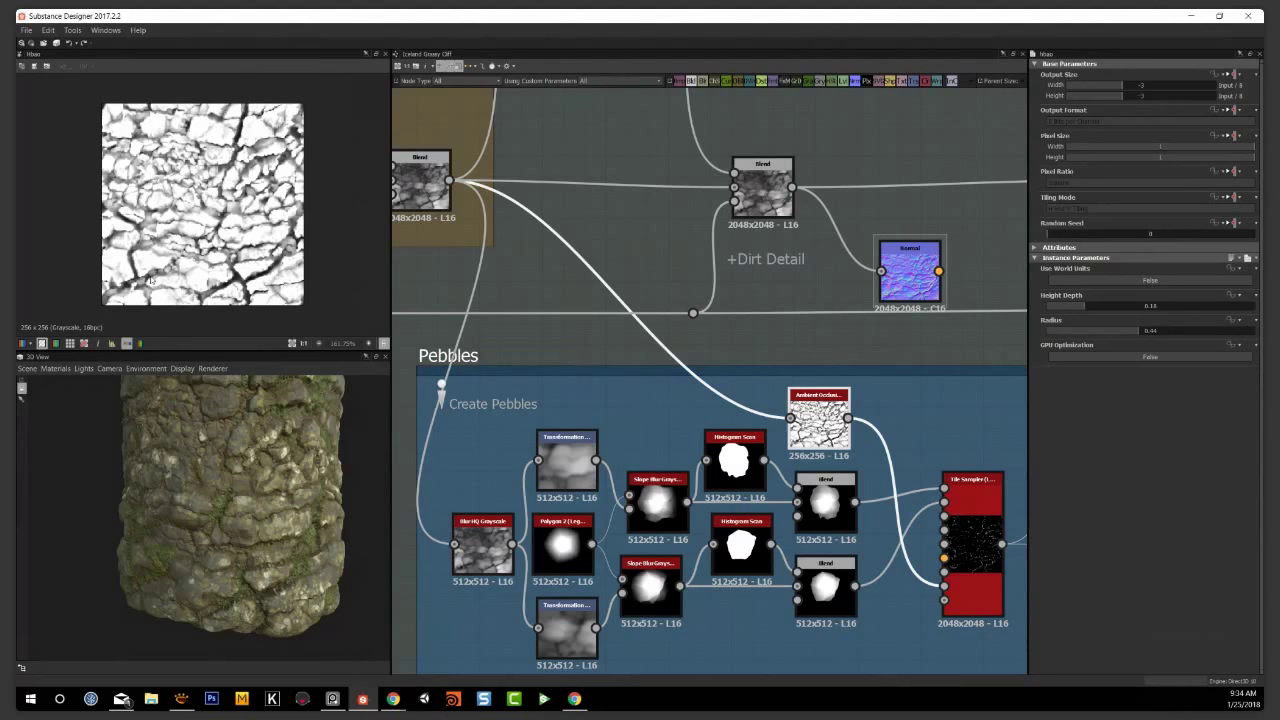
pyautogui.moveTo(967, 540); pyautogui.dragTo(743, 458, button='middle')
pyautogui.click(743, 458)
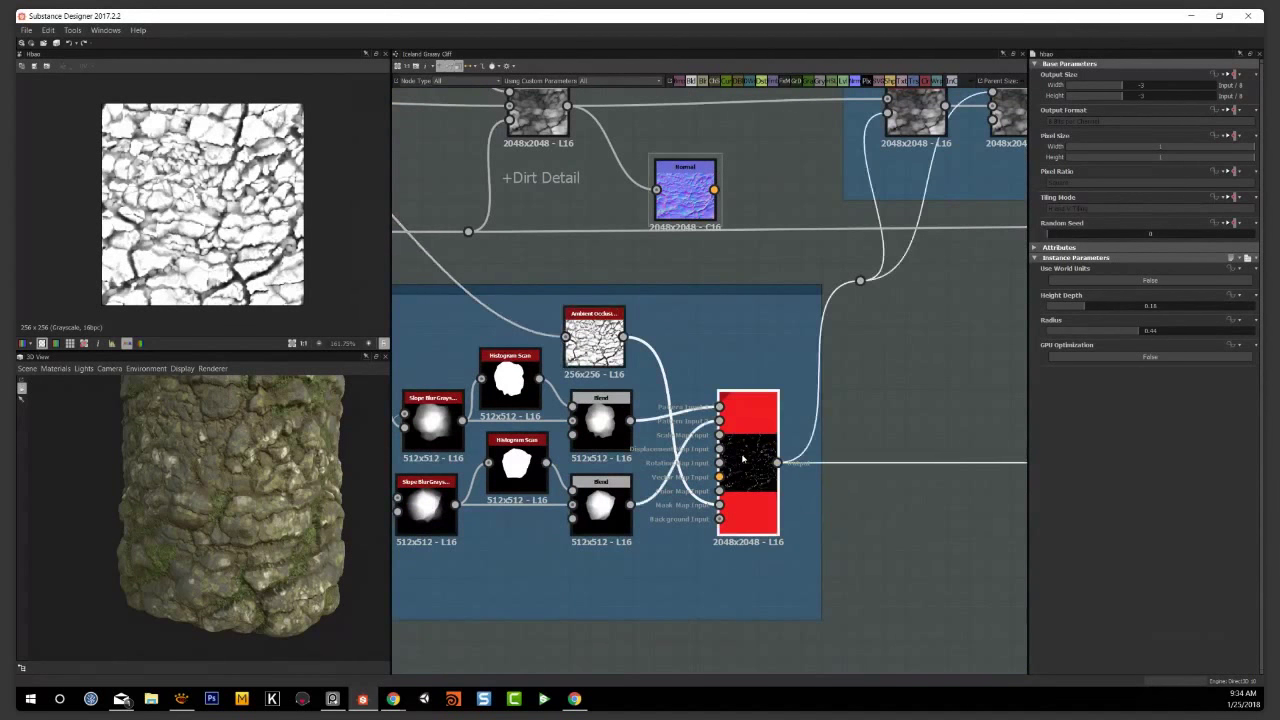
pyautogui.doubleClick(743, 458)
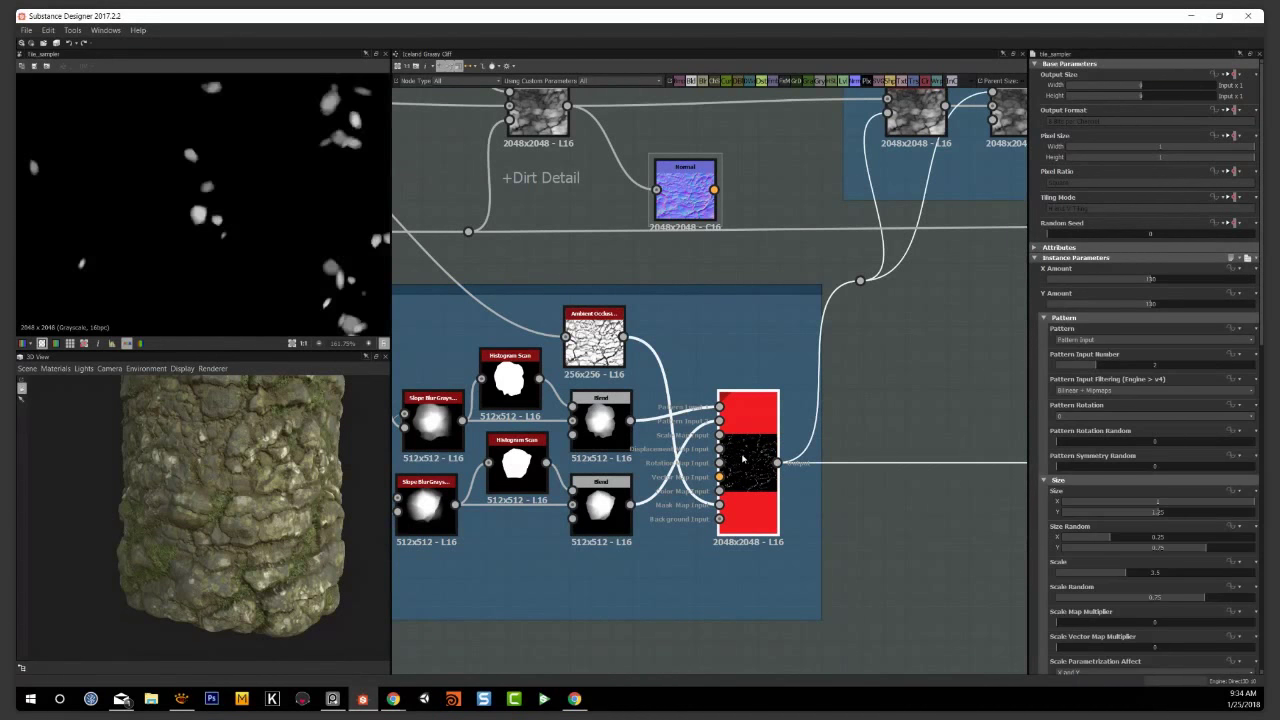
# Inspect the rock and grass surface of the displaced cliff up close in the 3D view
pyautogui.moveTo(228, 496); pyautogui.dragTo(211, 501)
pyautogui.scroll(1, 211, 501)
pyautogui.scroll(3, 215, 508)
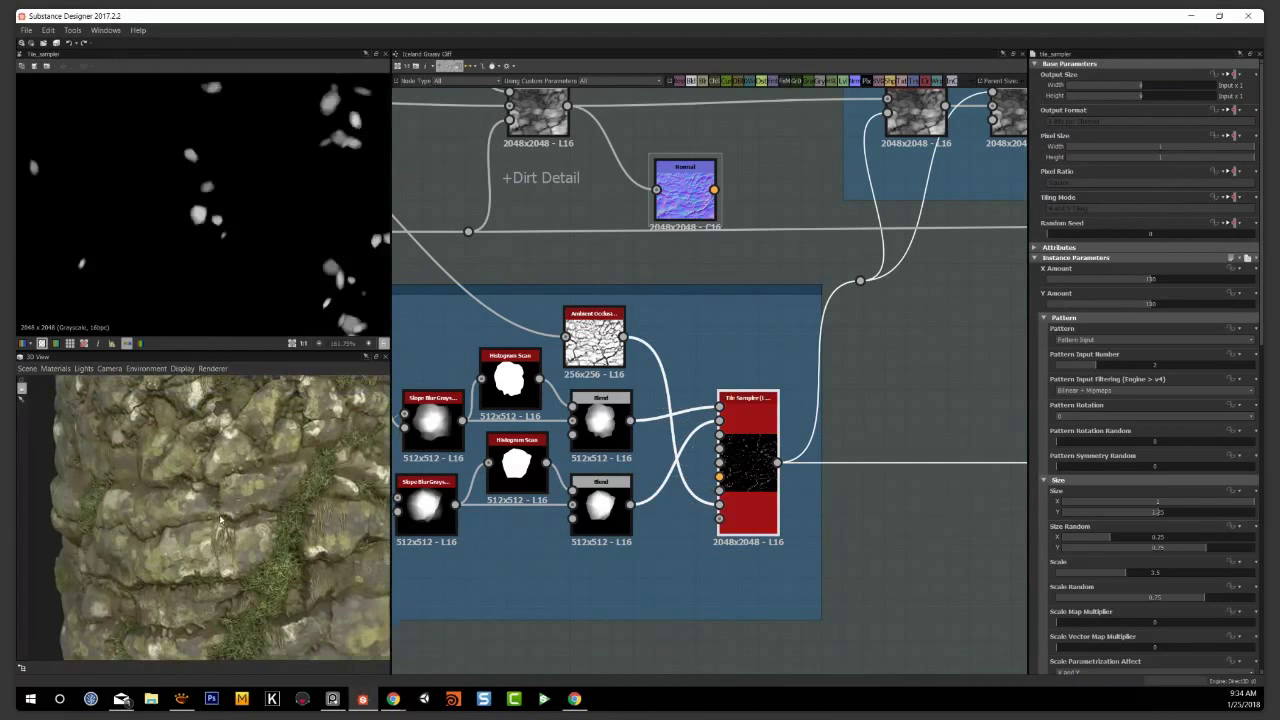
# Review the Tile Sampler's Rotation and Color parameters, including the mask map threshold, invert and sampling settings
pyautogui.press('f')
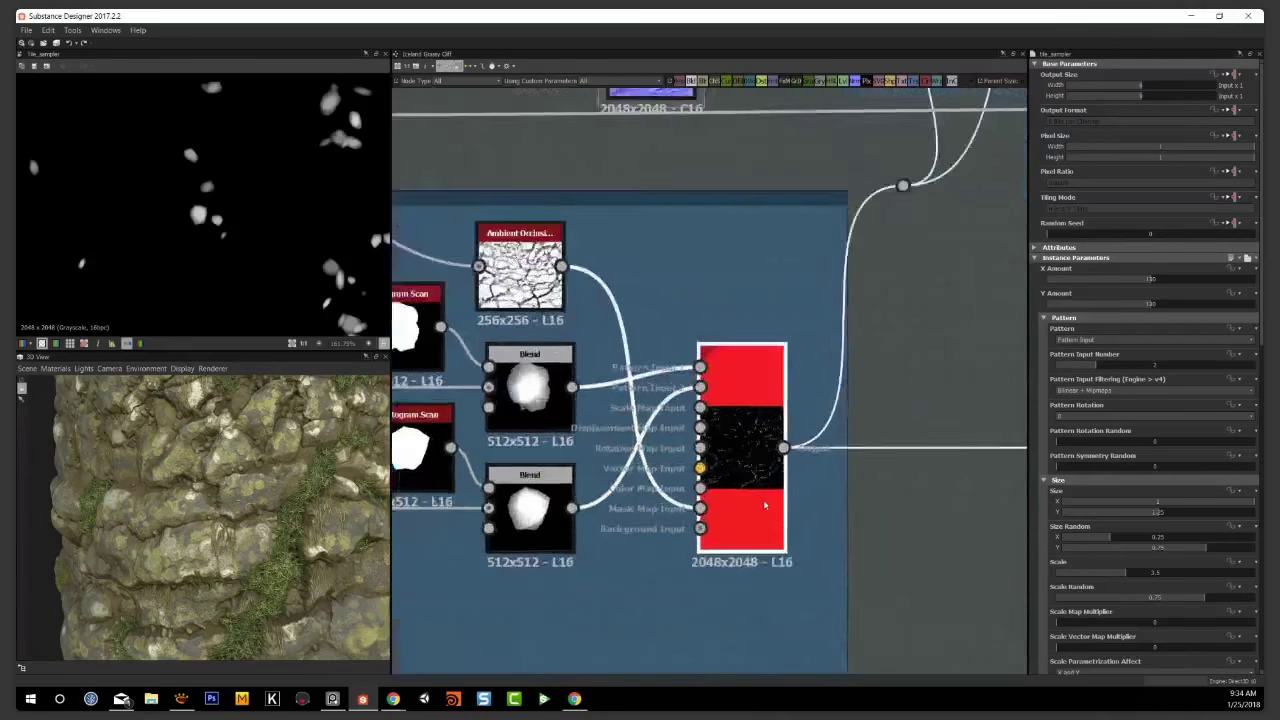
pyautogui.moveTo(1261, 330); pyautogui.dragTo(1241, 694)
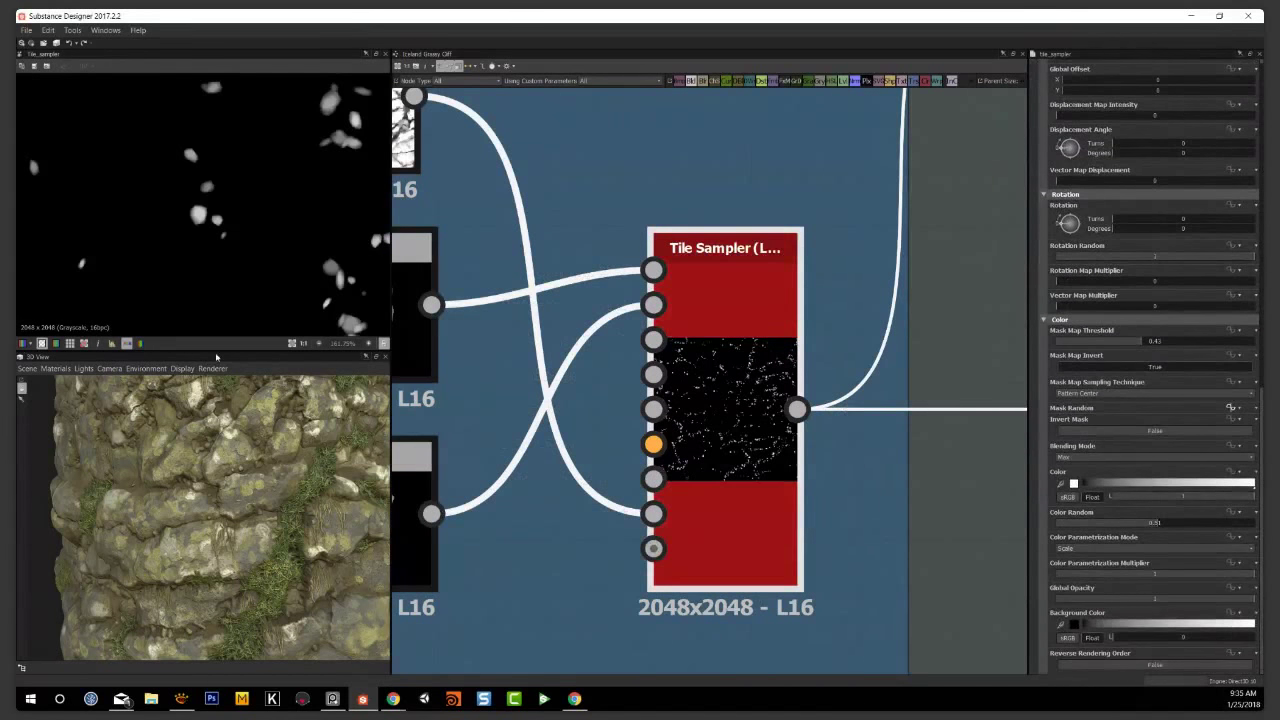
pyautogui.scroll(-2, 512, 251)
pyautogui.scroll(2, 1181, 442)
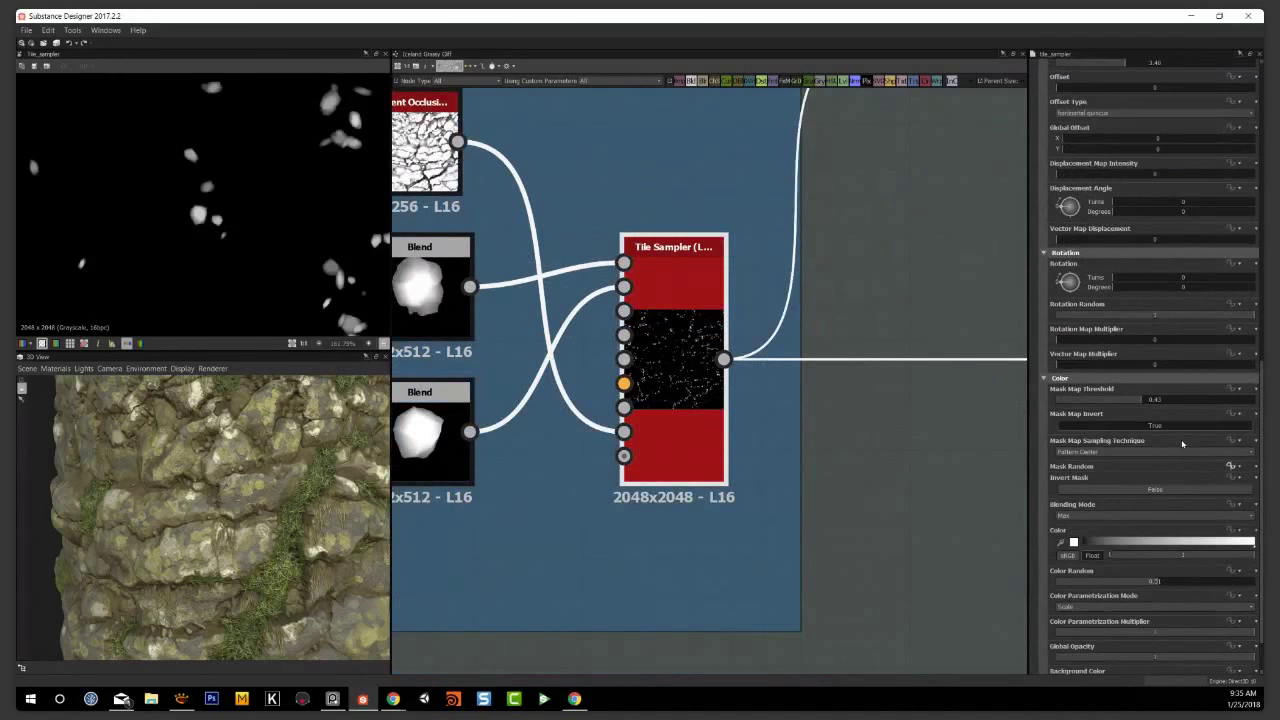
pyautogui.scroll(-2, 1185, 448)
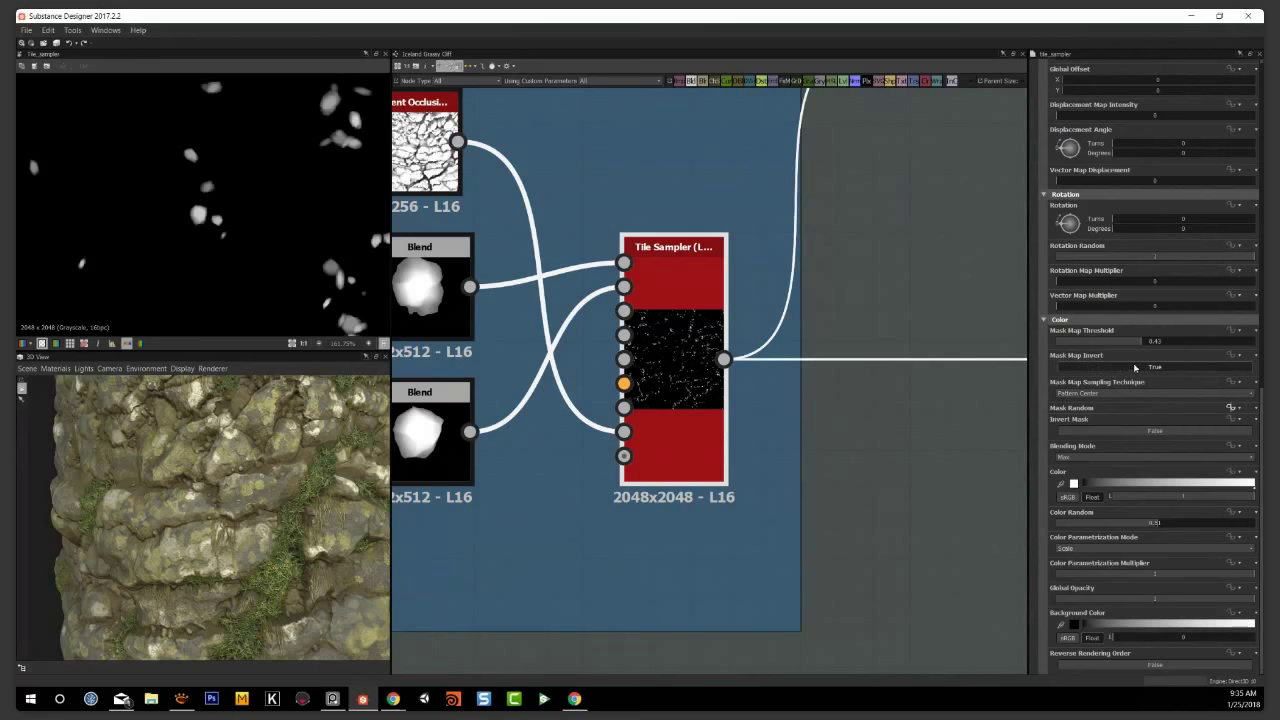
pyautogui.scroll(-1, 763, 465)
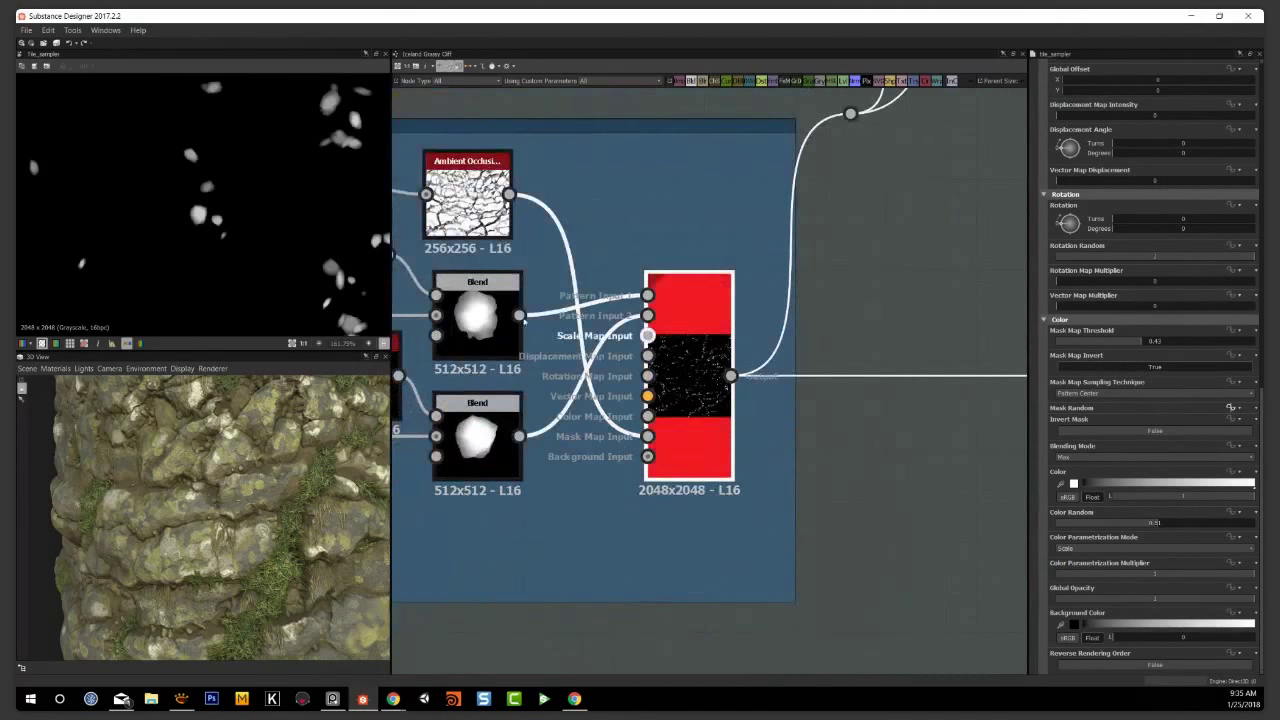
pyautogui.scroll(-1, 884, 518)
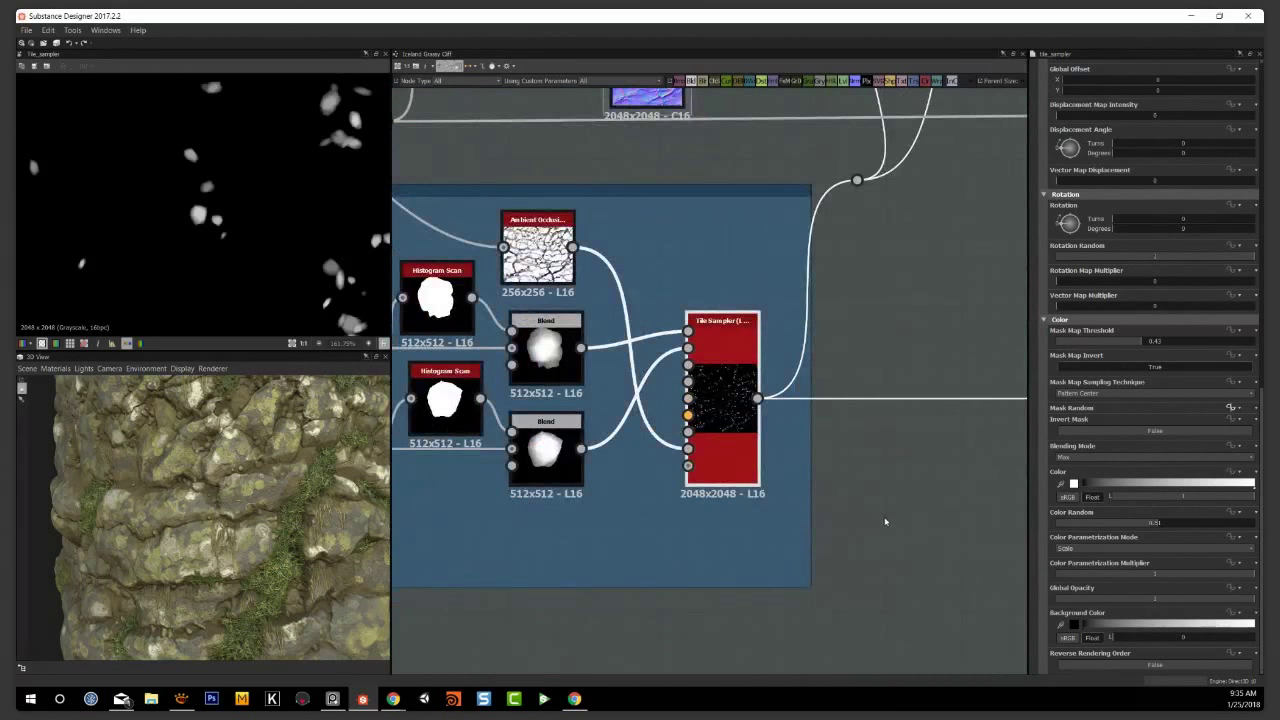
# Follow the pebble output to the +Pebbles frame and locate the Grass Shape generation frame in the graph
pyautogui.moveTo(856, 267); pyautogui.dragTo(880, 500, button='middle')
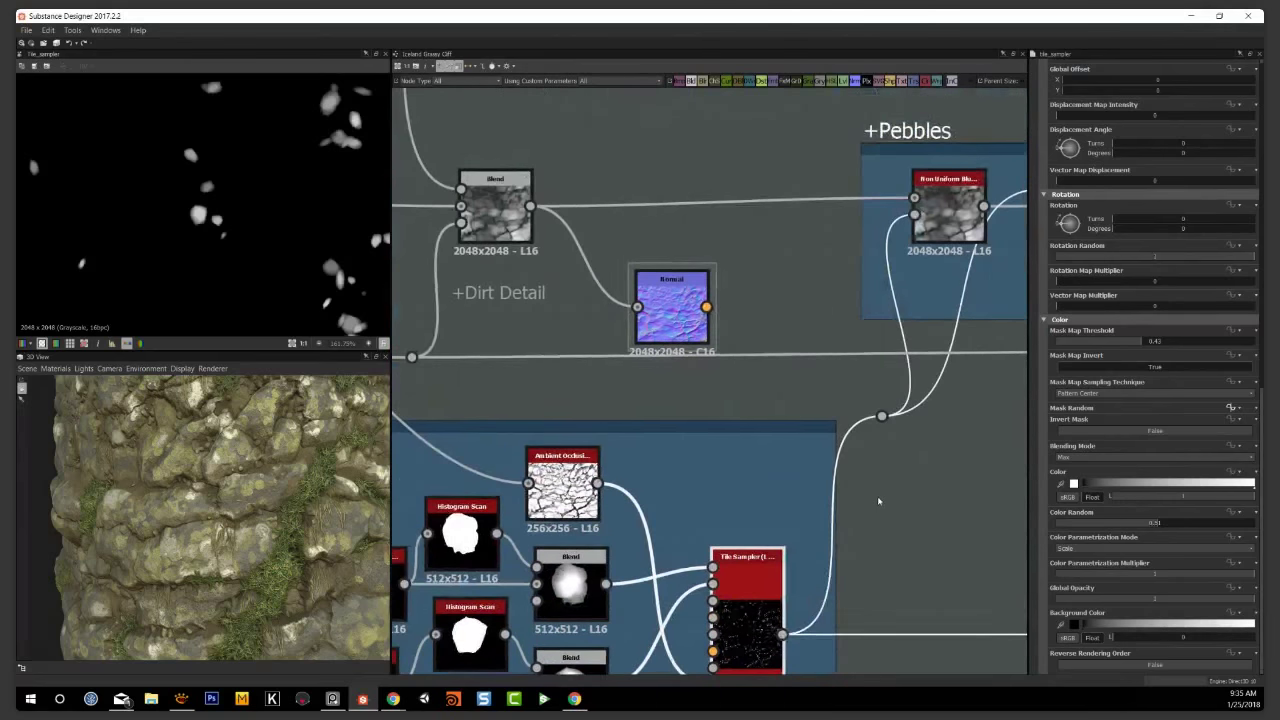
pyautogui.scroll(-1, 874, 501)
pyautogui.moveTo(899, 455); pyautogui.dragTo(669, 491, button='middle')
pyautogui.scroll(-2, 912, 526)
pyautogui.moveTo(831, 463); pyautogui.dragTo(869, 489, button='middle')
pyautogui.scroll(-1, 869, 489)
pyautogui.moveTo(681, 426); pyautogui.dragTo(848, 497, button='middle')
pyautogui.scroll(1, 848, 497)
pyautogui.moveTo(774, 420); pyautogui.dragTo(831, 540, button='middle')
pyautogui.scroll(-2, 831, 535)
pyautogui.moveTo(721, 446); pyautogui.dragTo(842, 644, button='middle')
pyautogui.scroll(-3, 815, 622)
pyautogui.moveTo(606, 438); pyautogui.dragTo(783, 489, button='middle')
pyautogui.scroll(5, 783, 489)
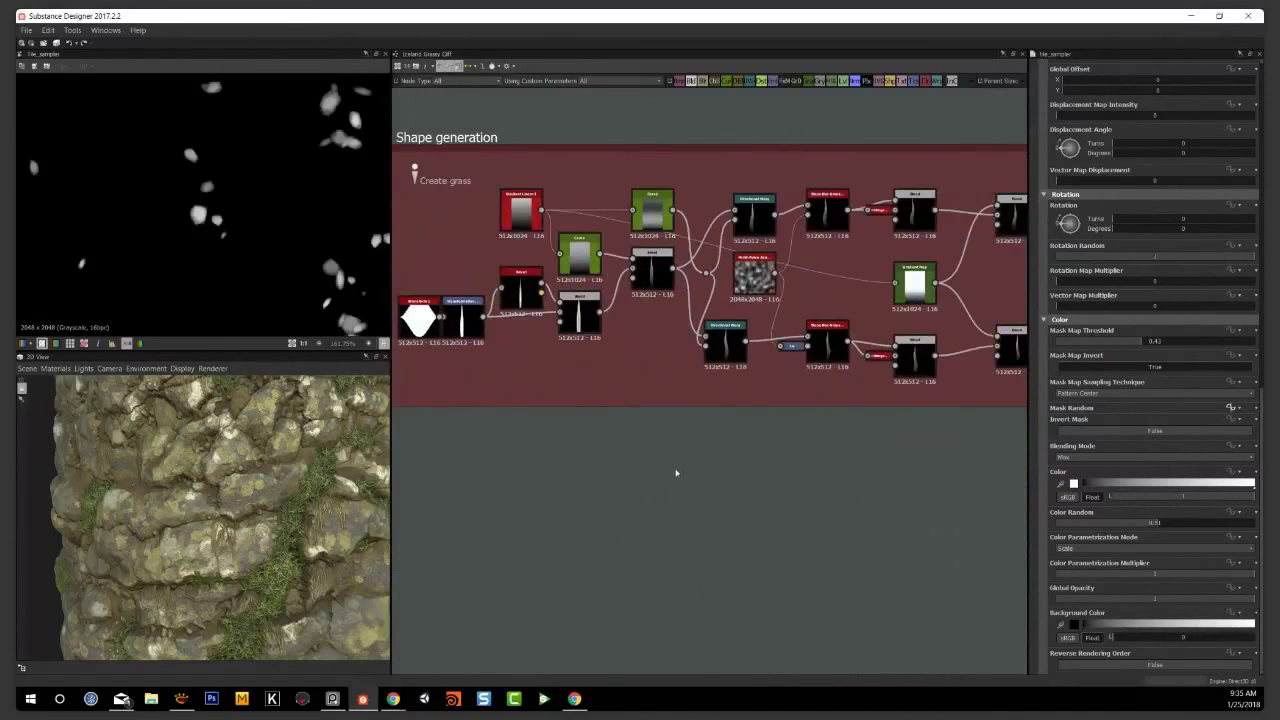
# Examine the Grass Shape generation frame as a whole, including how it feeds the Grass and Roots frames
pyautogui.scroll(-3, 588, 506)
pyautogui.scroll(3, 614, 500)
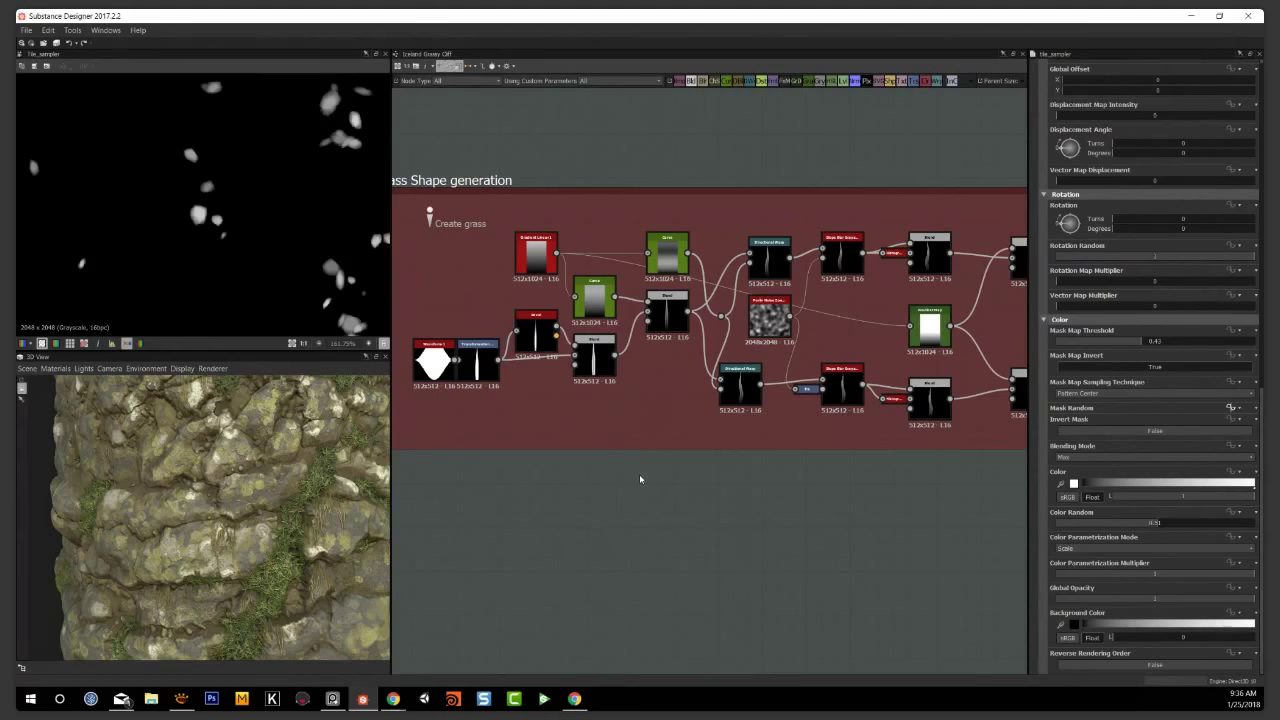
pyautogui.scroll(-2, 639, 477)
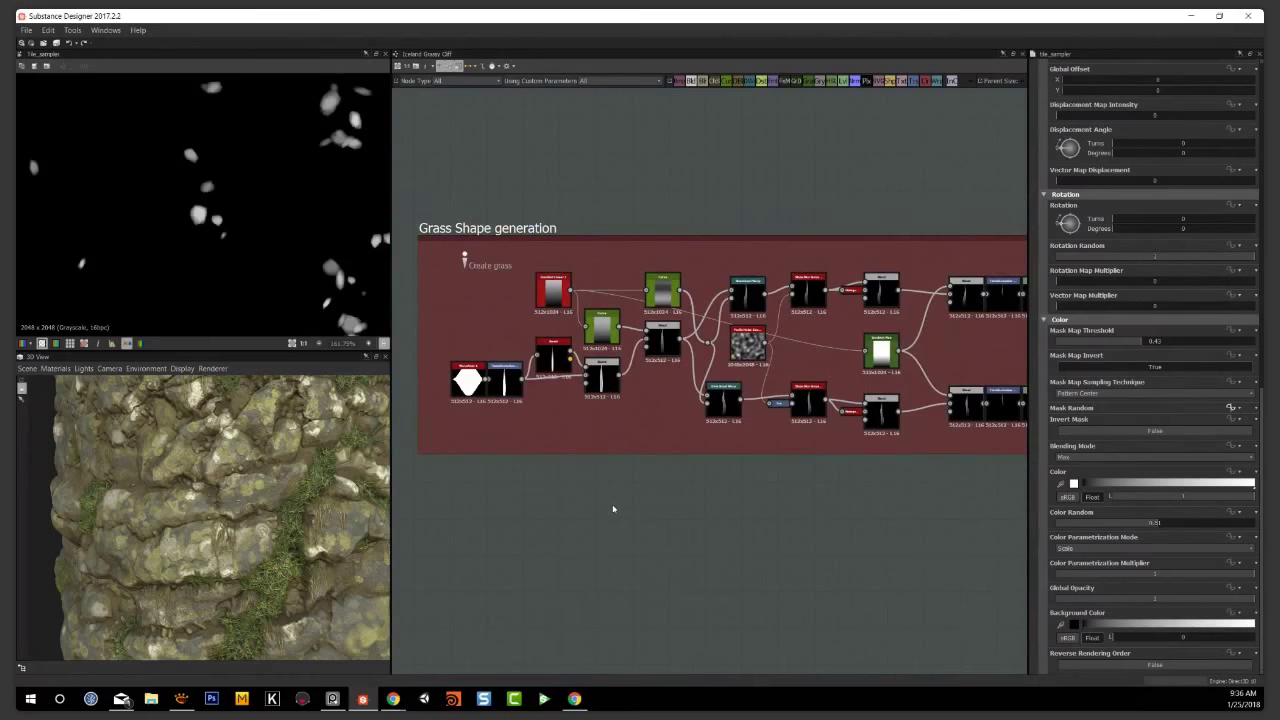
pyautogui.moveTo(583, 509); pyautogui.dragTo(593, 527, button='middle')
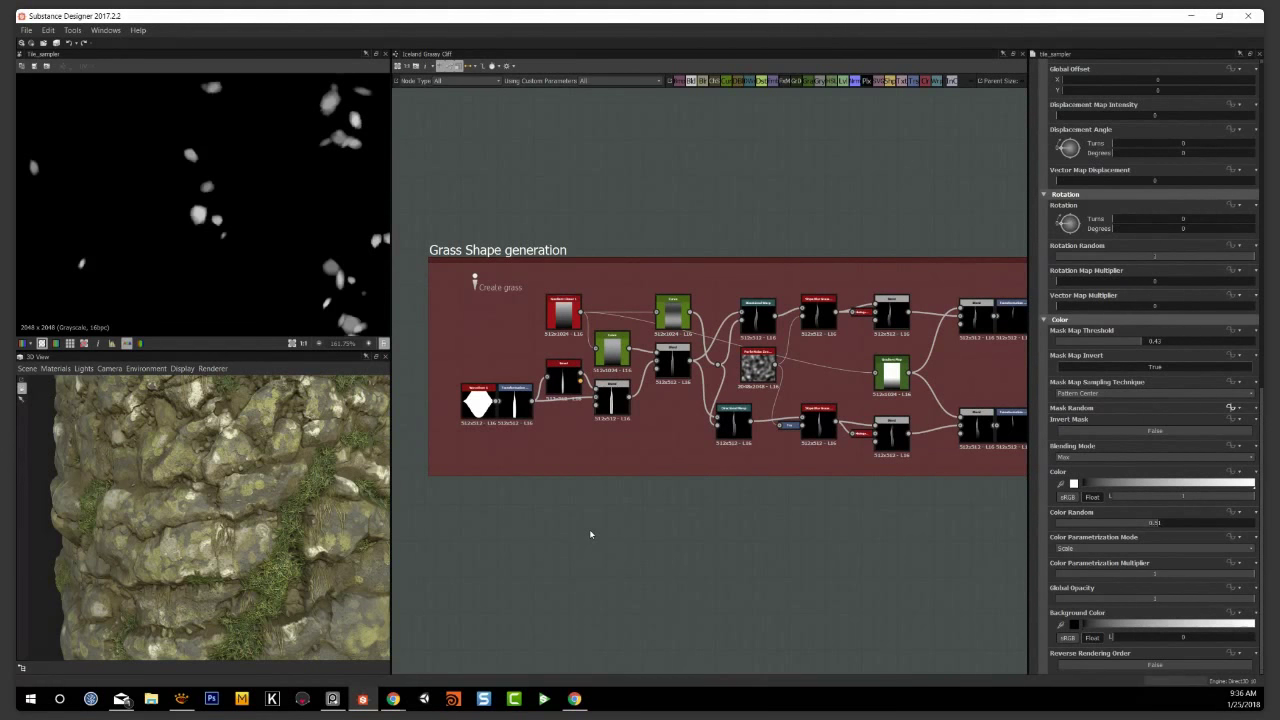
pyautogui.scroll(1, 589, 533)
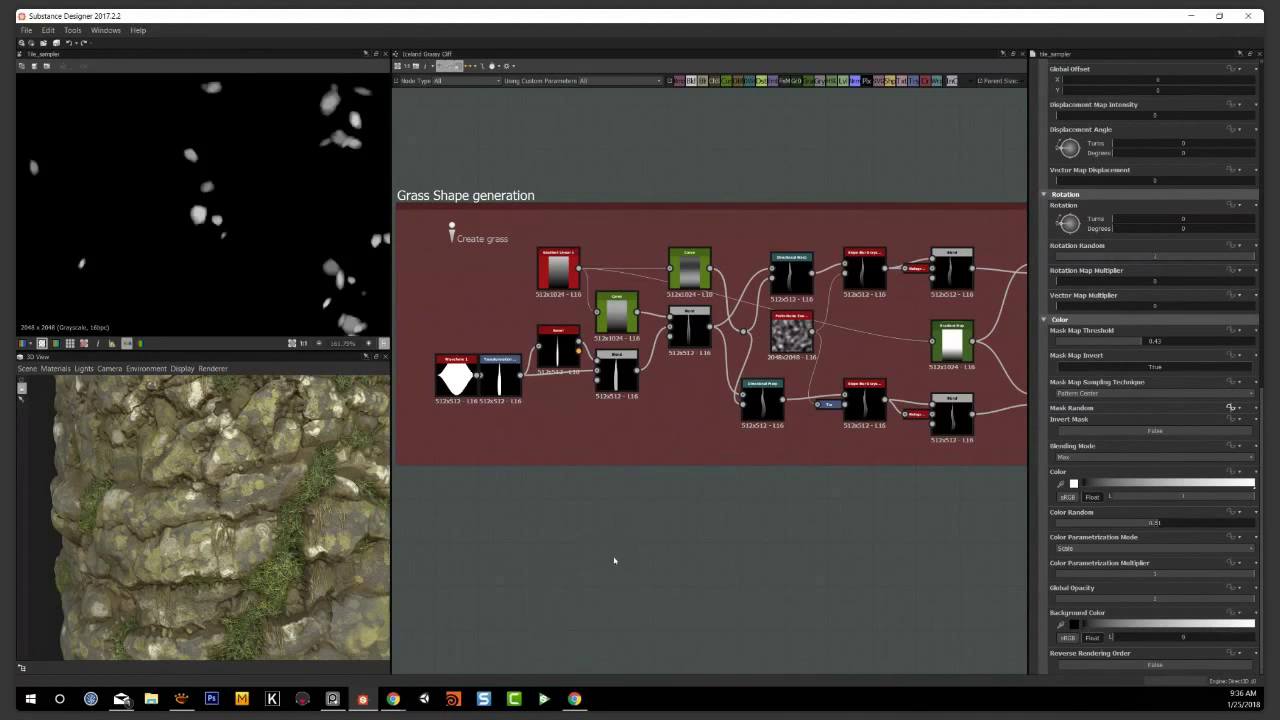
pyautogui.moveTo(577, 525); pyautogui.dragTo(582, 541, button='middle')
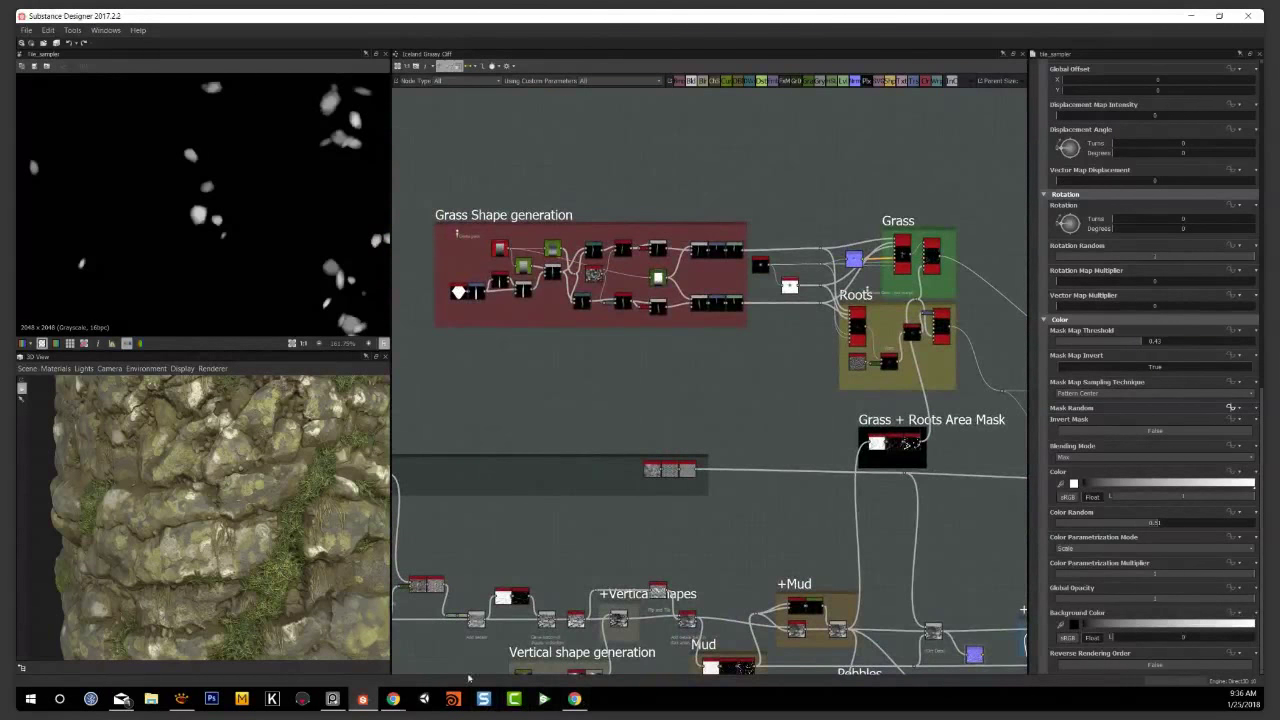
pyautogui.moveTo(690, 370); pyautogui.dragTo(734, 535, button='middle')
pyautogui.scroll(1, 610, 547)
pyautogui.scroll(1, 604, 544)
pyautogui.scroll(3, 734, 535)
pyautogui.moveTo(642, 524); pyautogui.dragTo(679, 610, button='middle')
pyautogui.scroll(1, 543, 510)
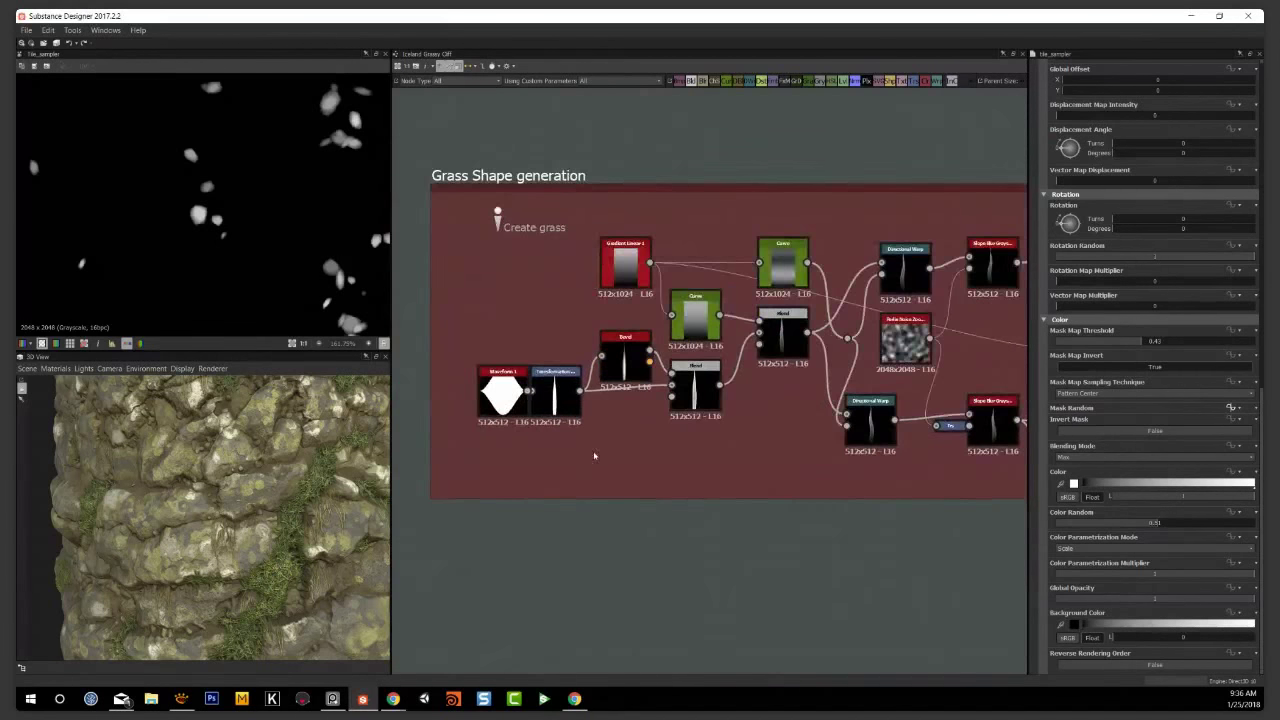
# Preview the Waveform 1 node that starts the grass blade and examine its whole shape
pyautogui.scroll(2, 594, 456)
pyautogui.click(470, 356)
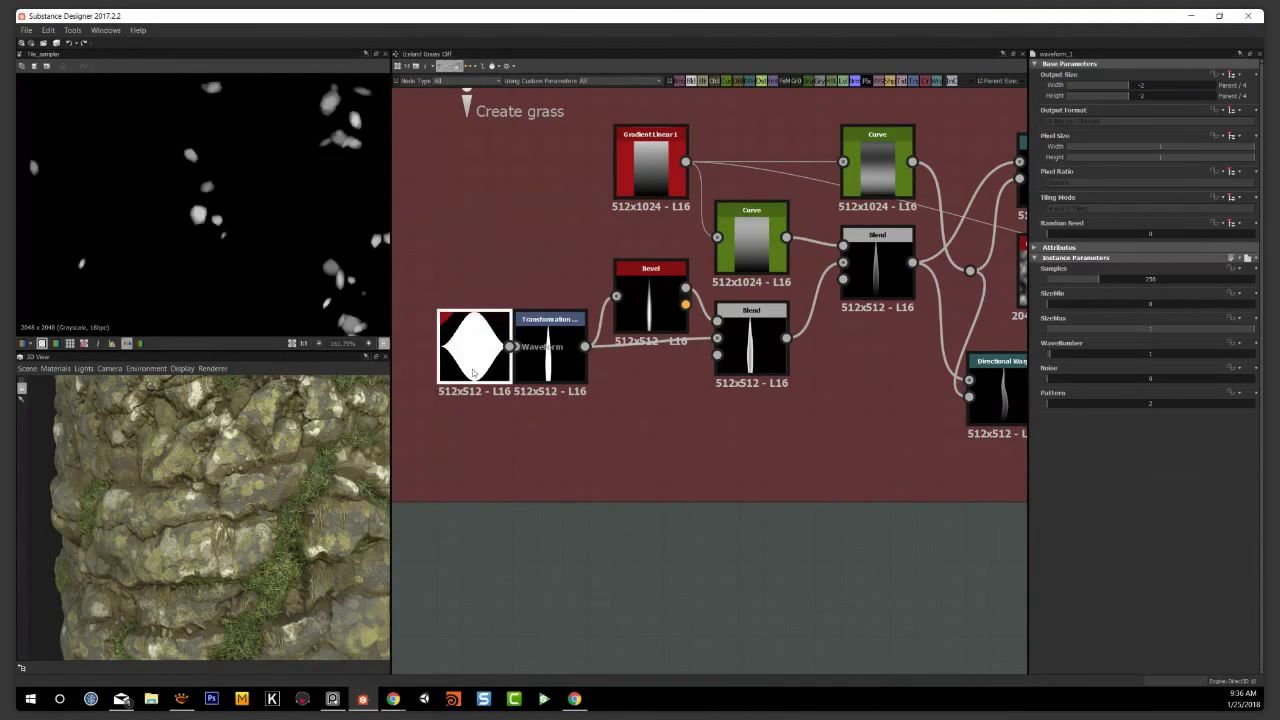
pyautogui.doubleClick(480, 366)
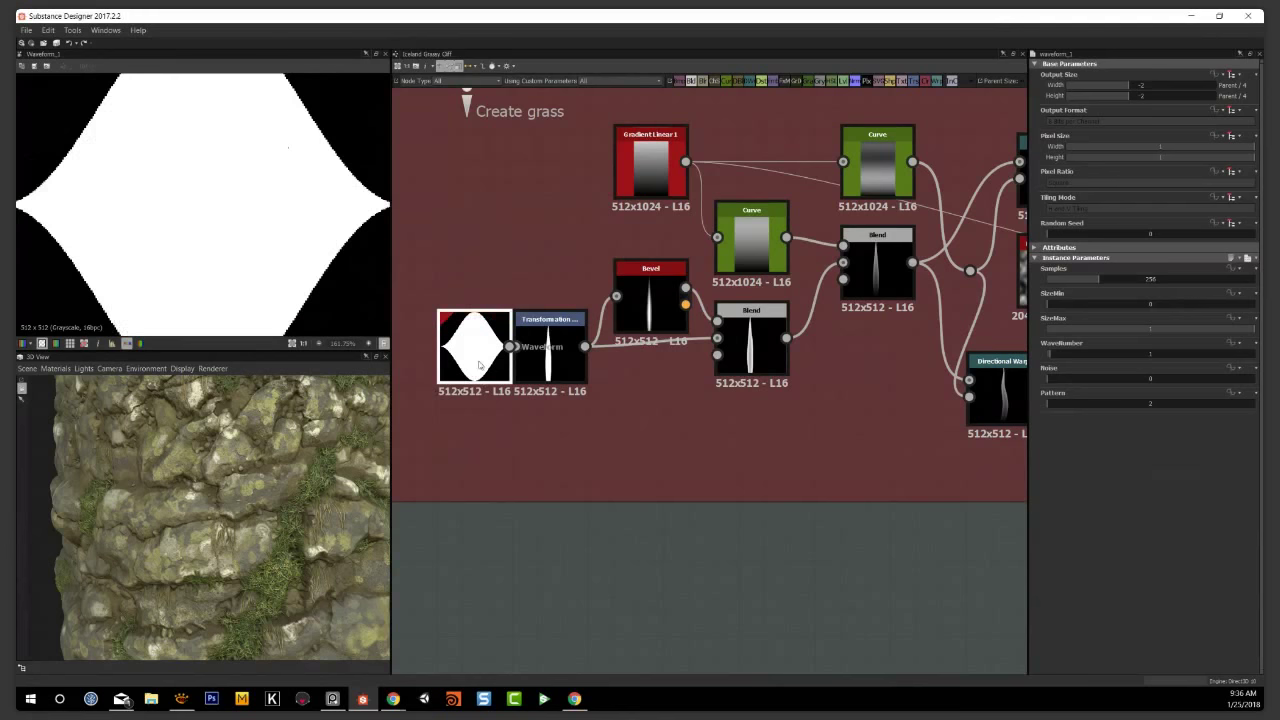
pyautogui.scroll(-2, 287, 150)
pyautogui.scroll(-1, 288, 152)
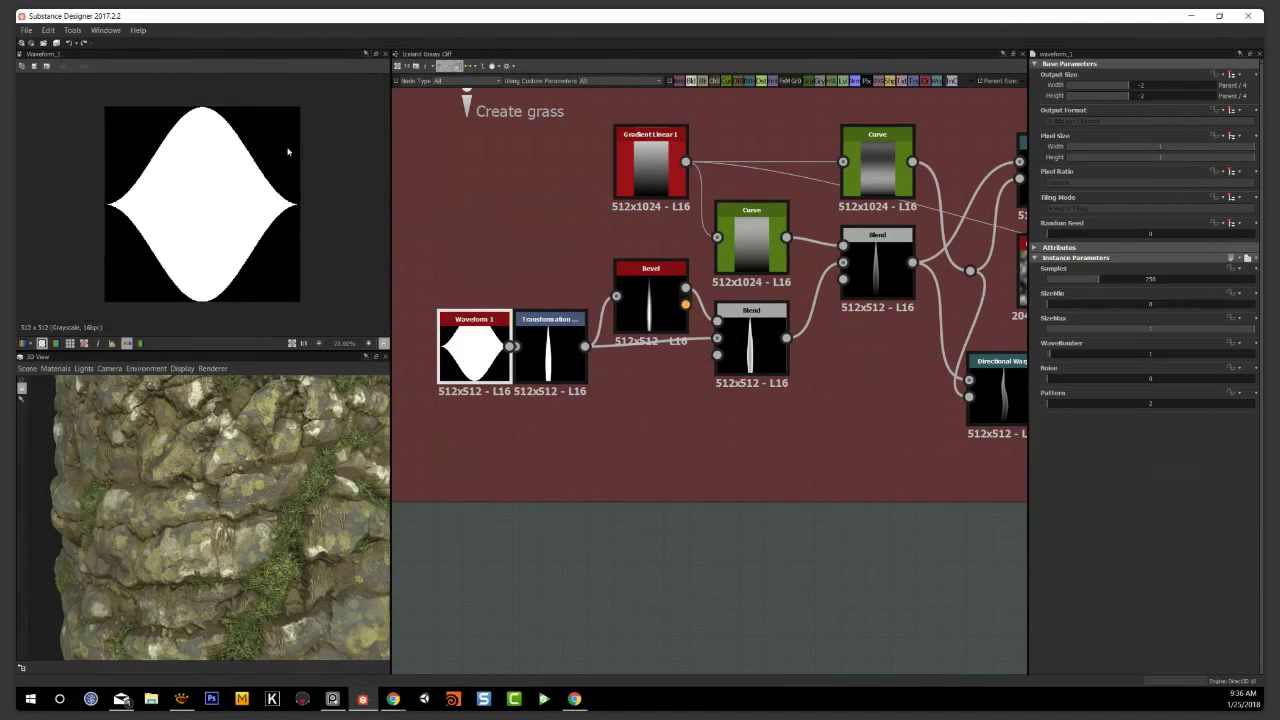
pyautogui.scroll(1, 290, 161)
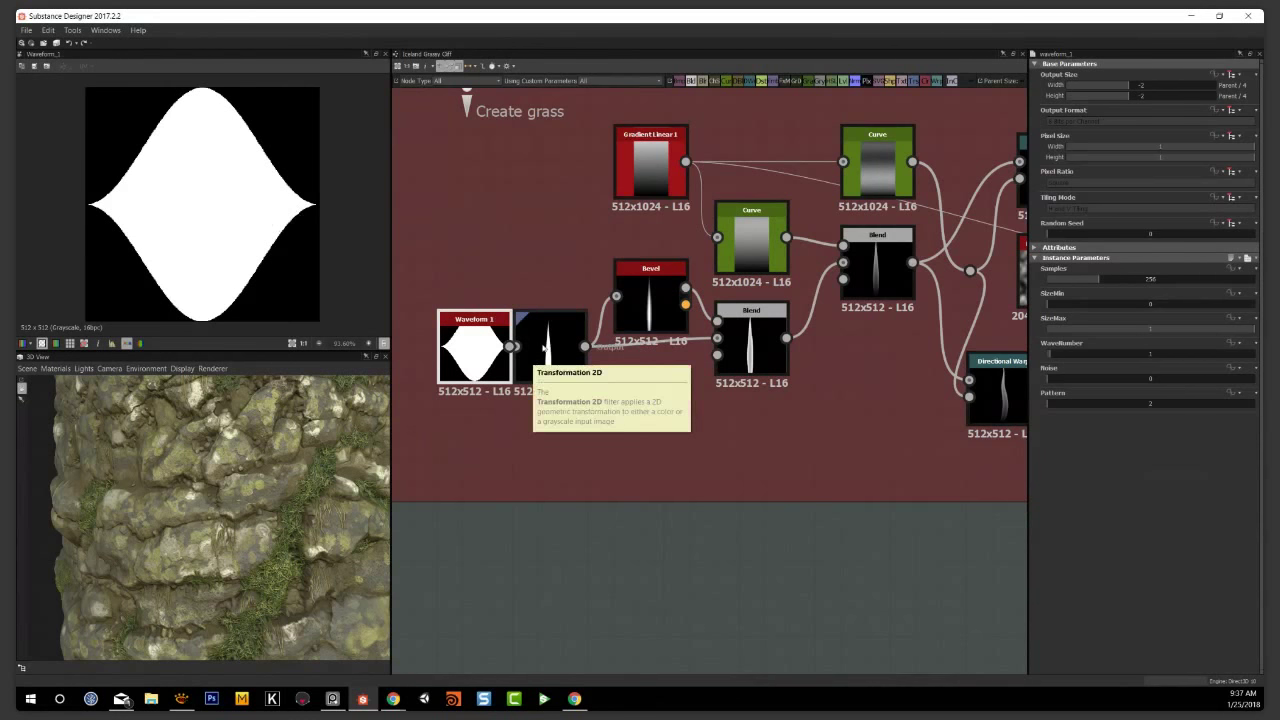
# Preview the Transformation 2D node that narrows the waveform into a grass blade
pyautogui.doubleClick(545, 351)
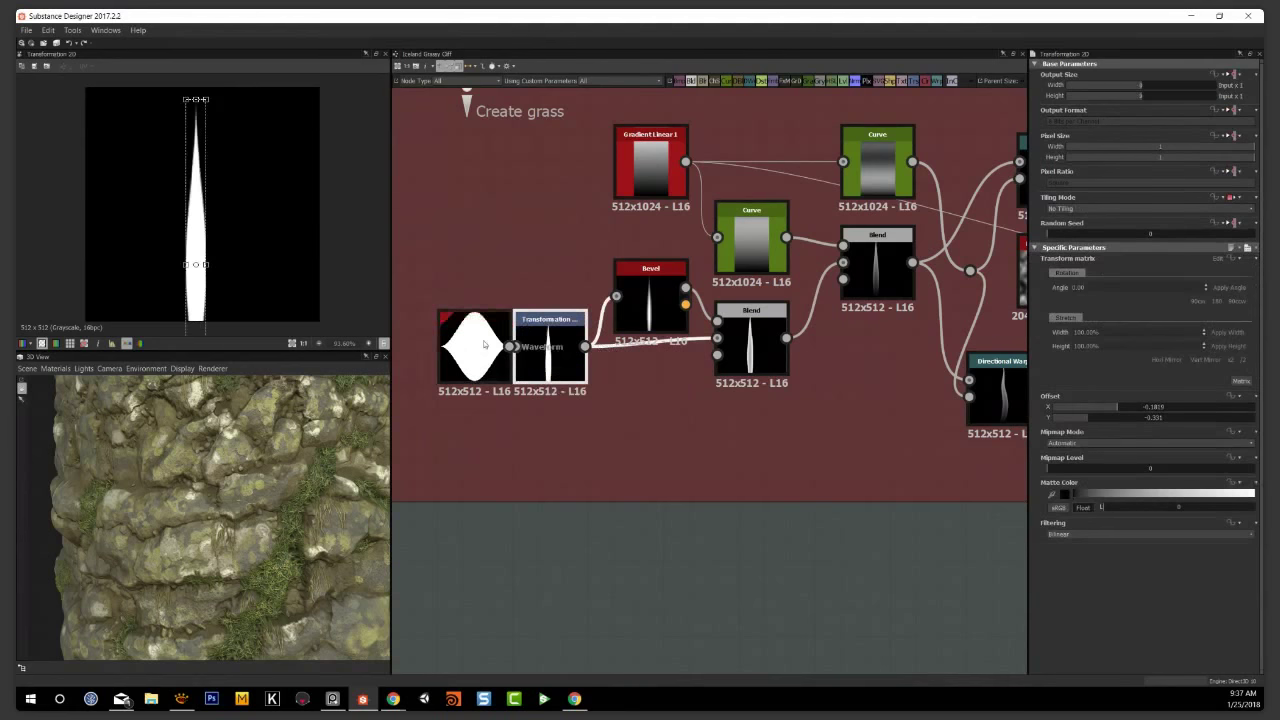
pyautogui.scroll(-3, 277, 253)
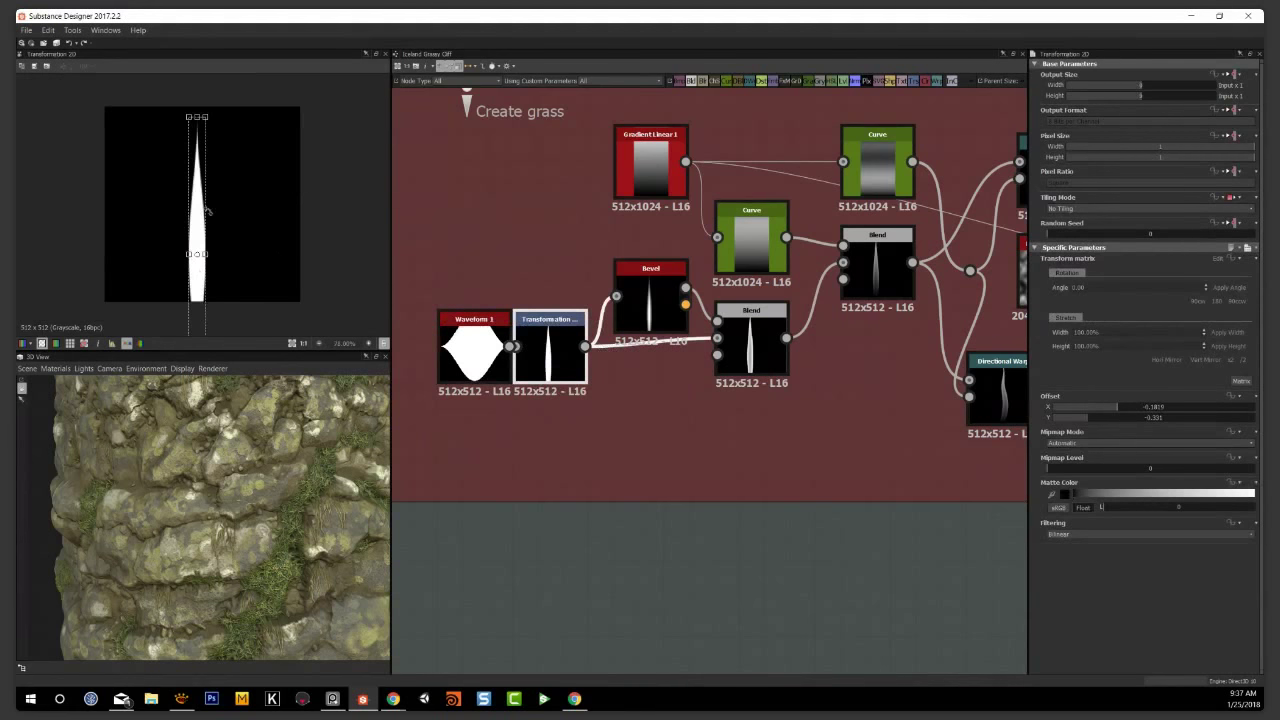
pyautogui.click(712, 605)
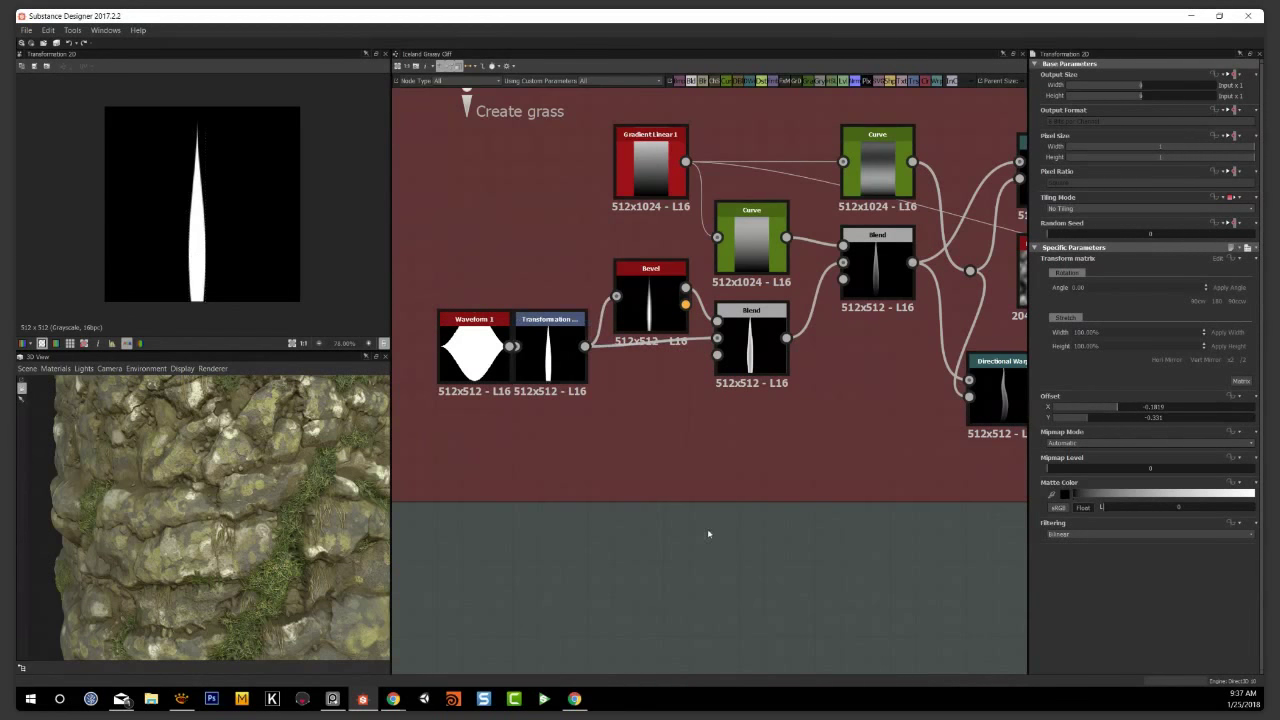
# Check the grass blade's Bevel settings and preview the Subtract Blend that combines the bevel with the blade
pyautogui.moveTo(676, 398); pyautogui.dragTo(646, 418, button='middle')
pyautogui.click(619, 323)
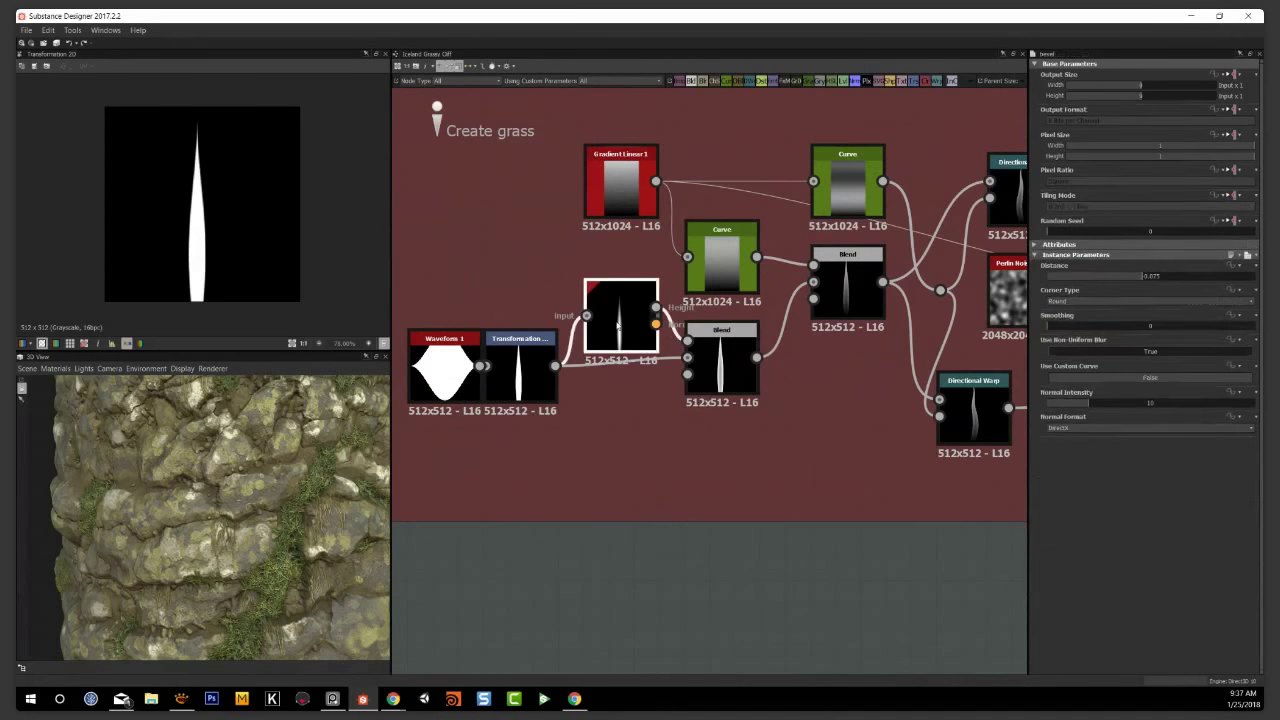
pyautogui.click(722, 360)
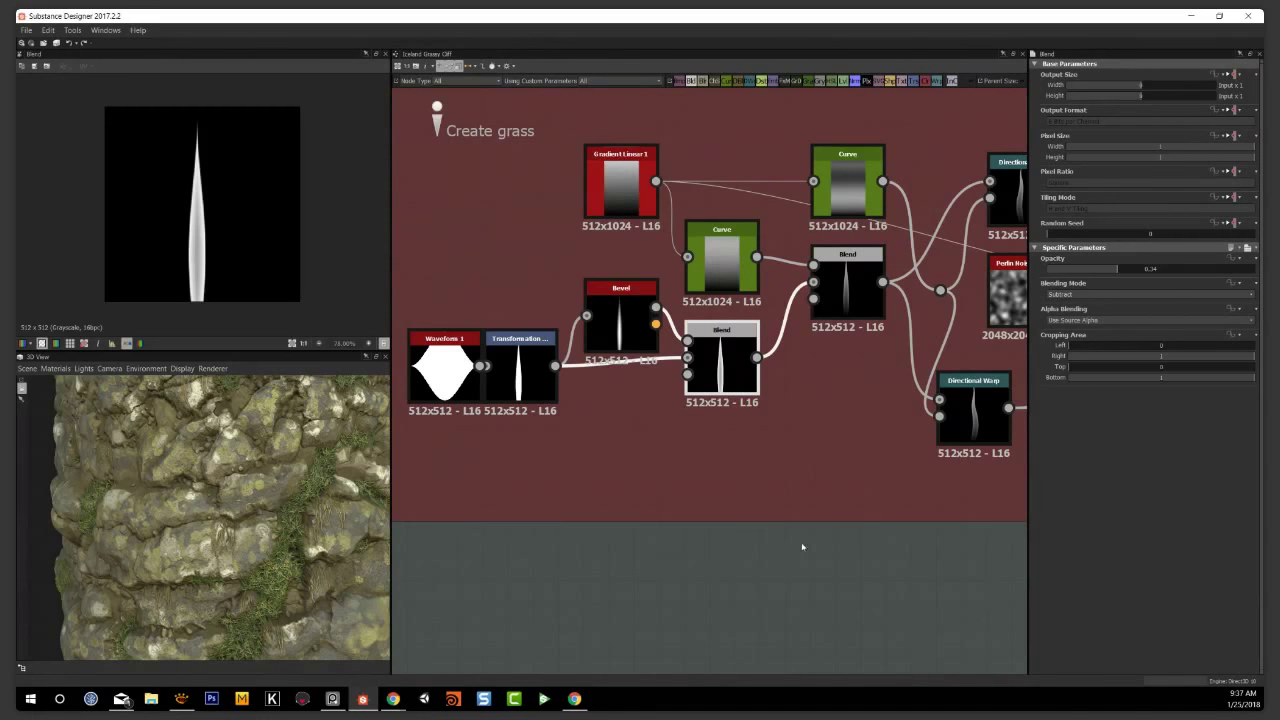
pyautogui.moveTo(802, 547); pyautogui.dragTo(739, 545, button='middle')
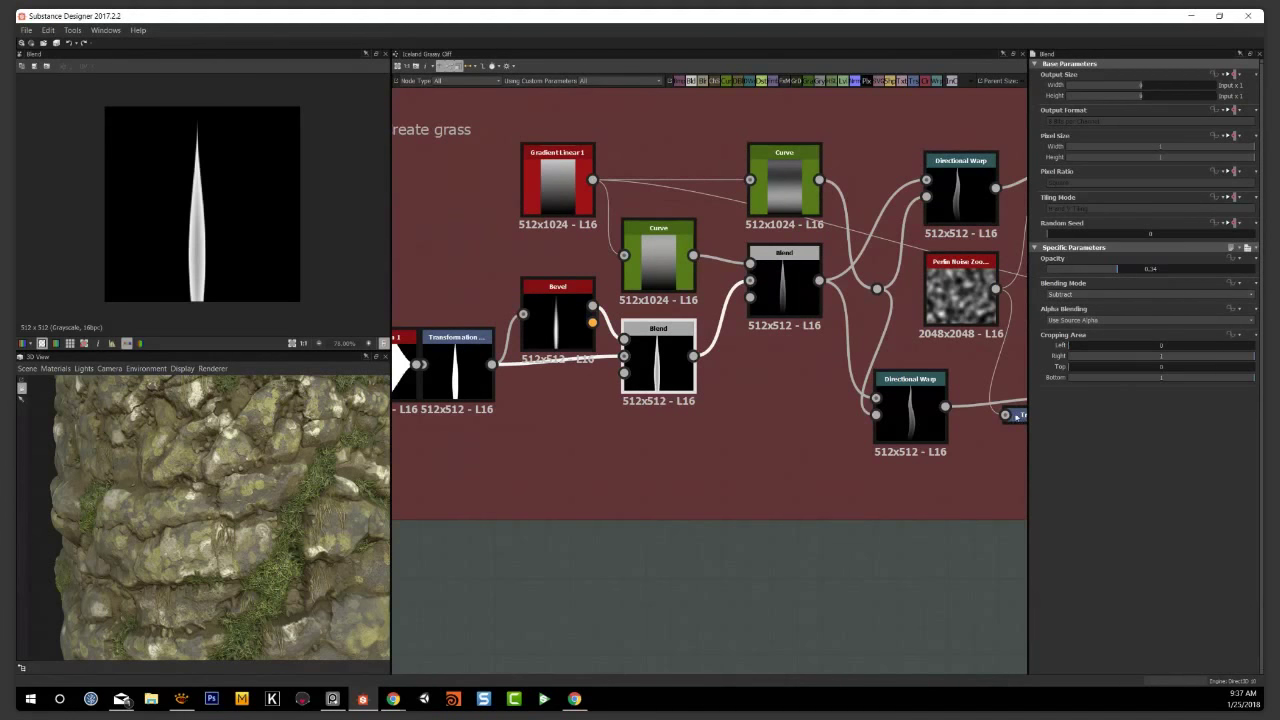
pyautogui.click(676, 597)
# Preview the Multiply Blend that combines the grass blade with the Curve-adjusted gradient
pyautogui.moveTo(721, 486); pyautogui.dragTo(687, 514, button='middle')
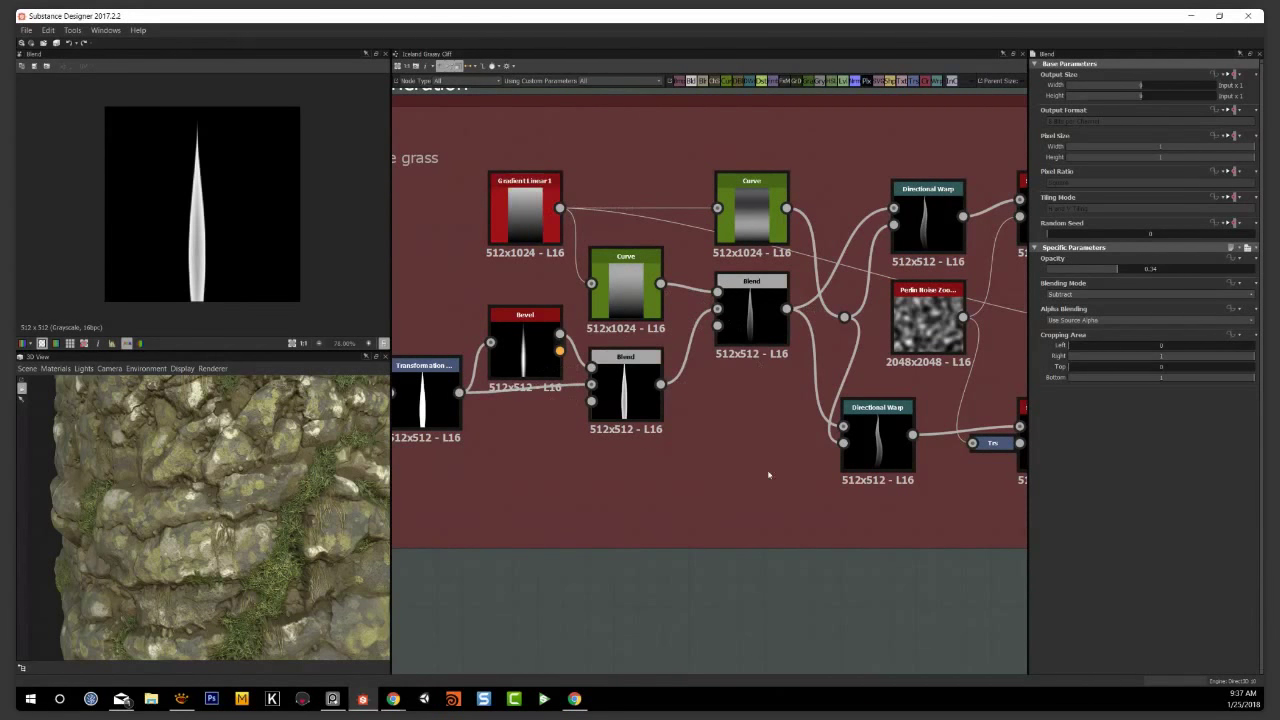
pyautogui.moveTo(794, 455); pyautogui.dragTo(792, 491, button='middle')
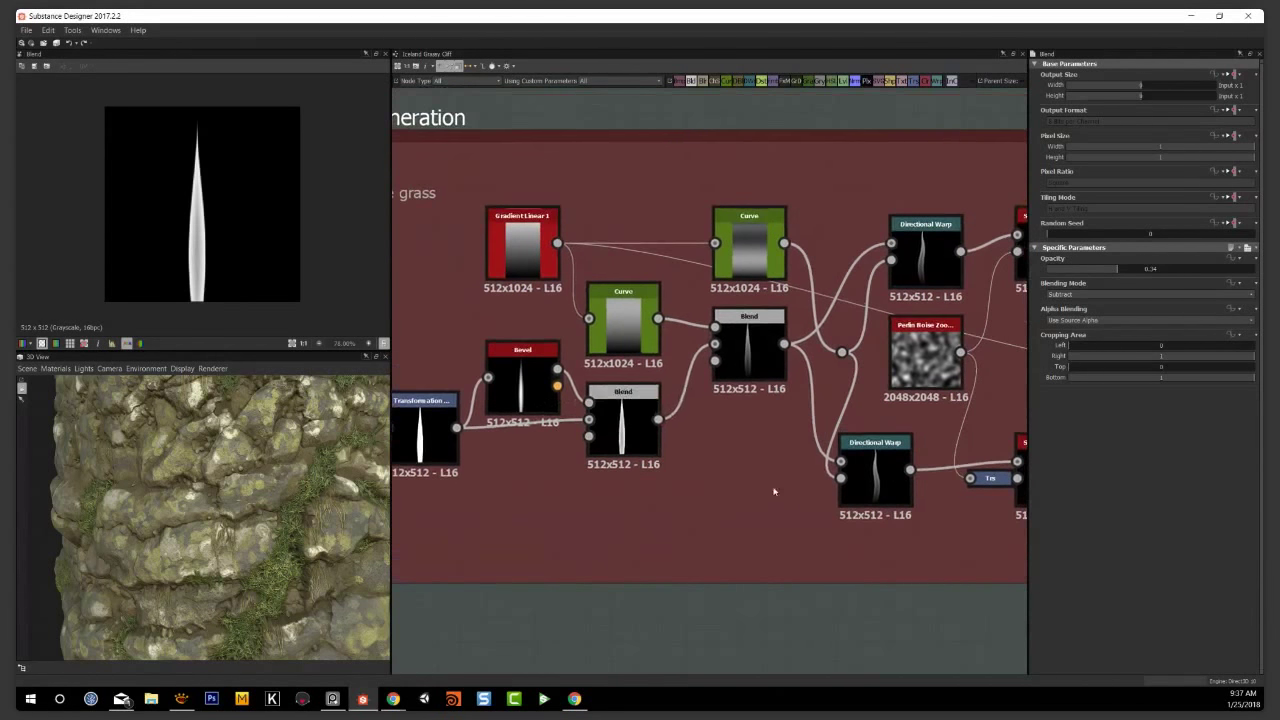
pyautogui.click(755, 347)
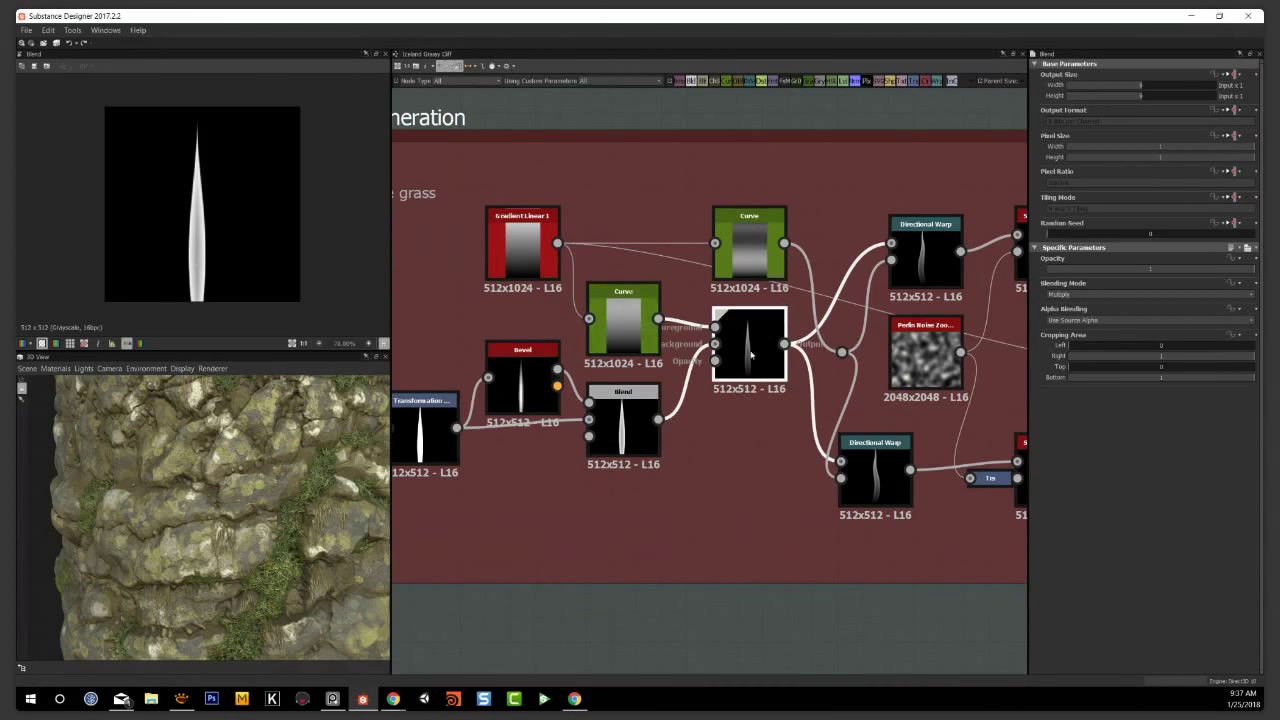
pyautogui.moveTo(751, 443); pyautogui.dragTo(675, 455, button='middle')
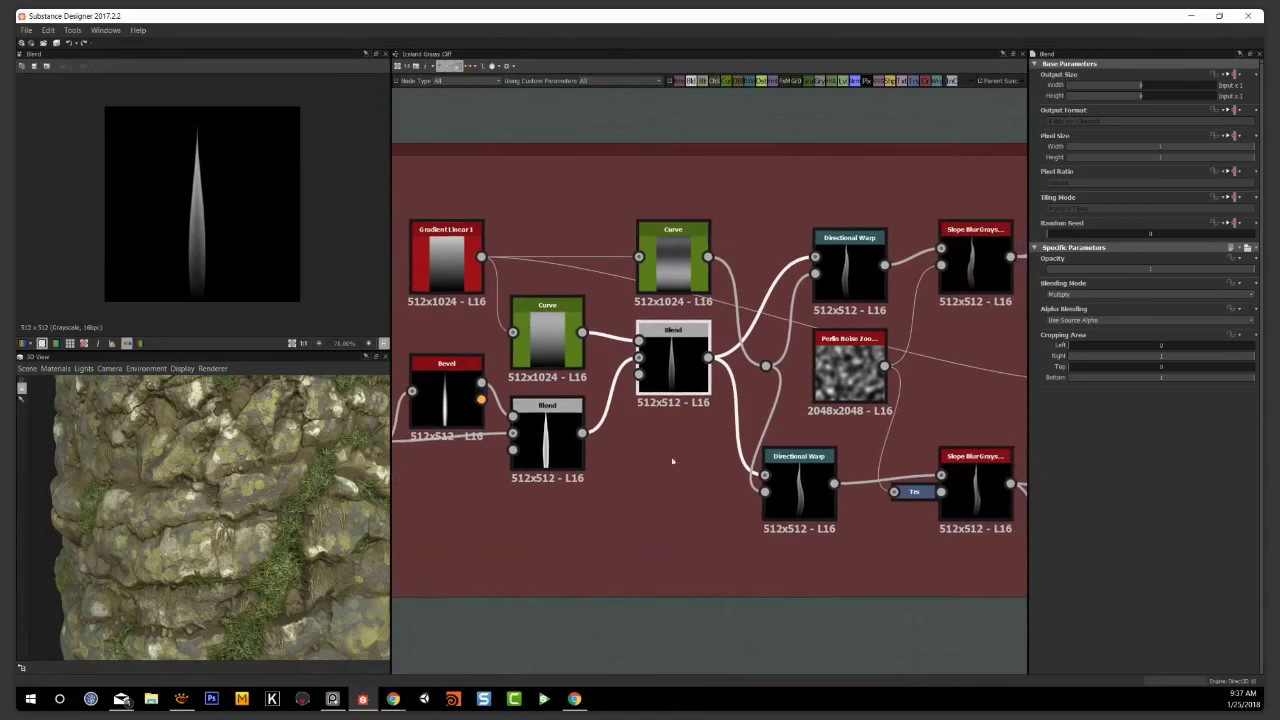
# Preview the lower Directional Warp that bends the grass blade, together with its intensity and warp angle parameters
pyautogui.click(770, 510)
pyautogui.moveTo(735, 538); pyautogui.dragTo(687, 538, button='middle')
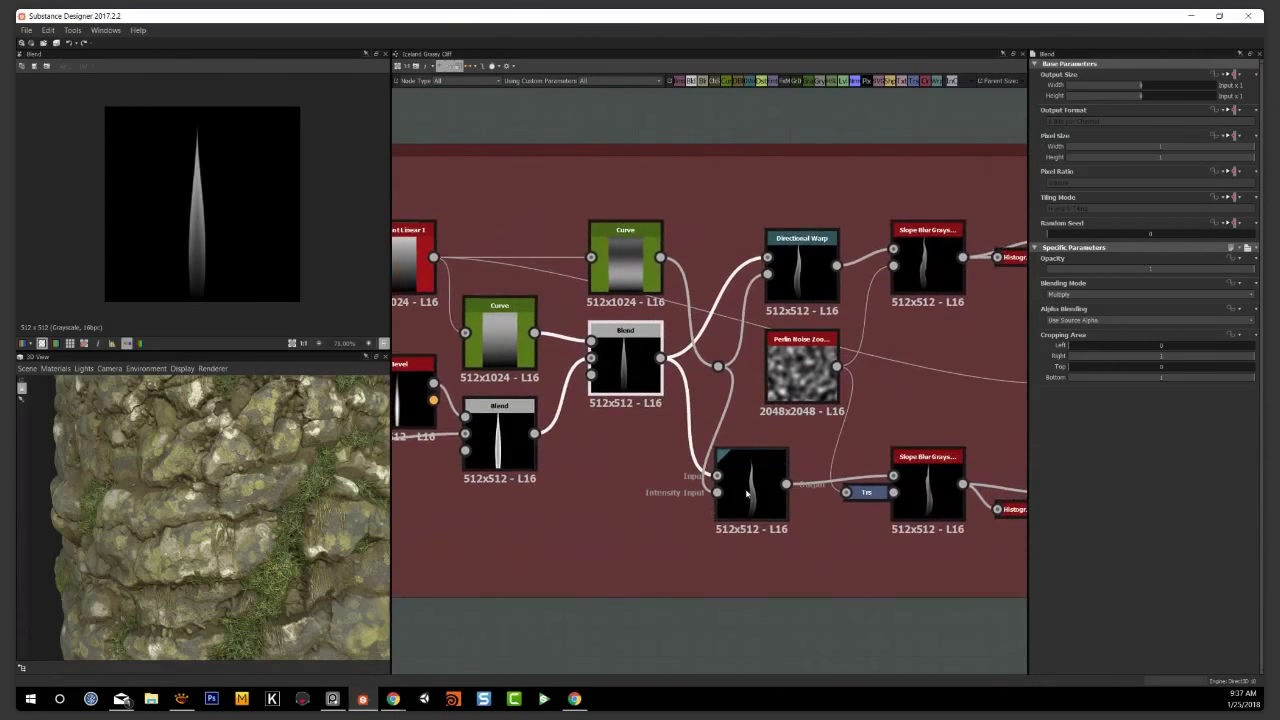
pyautogui.moveTo(747, 492); pyautogui.dragTo(749, 500)
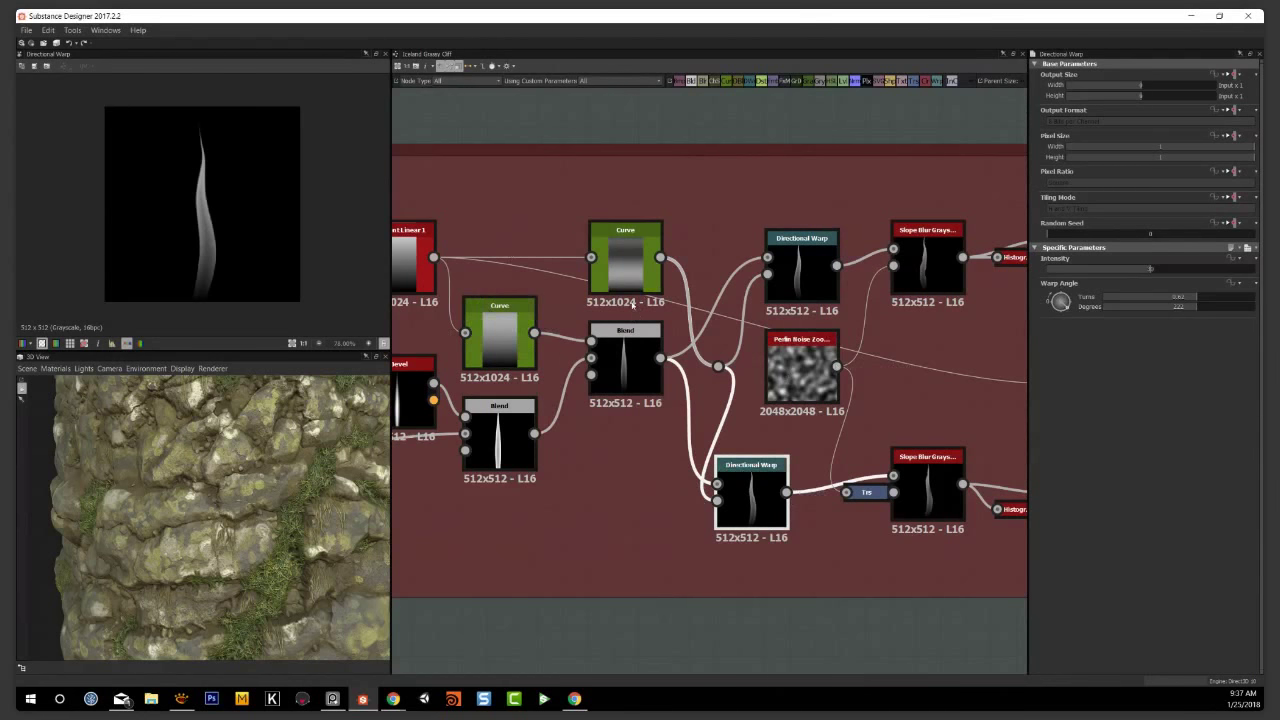
pyautogui.moveTo(639, 500); pyautogui.dragTo(610, 501, button='middle')
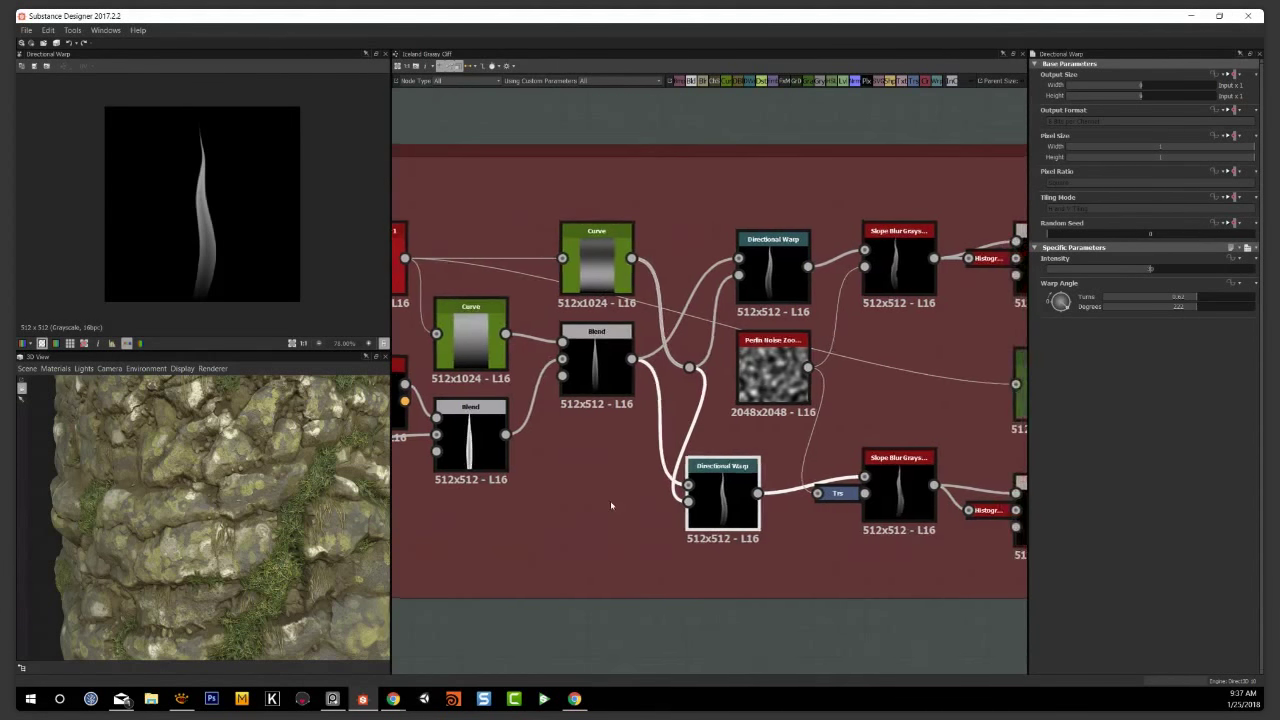
# Check the upper Directional Warp's warp settings and preview the lower Slope Blur Grayscale that roughens the grass blade
pyautogui.click(768, 275)
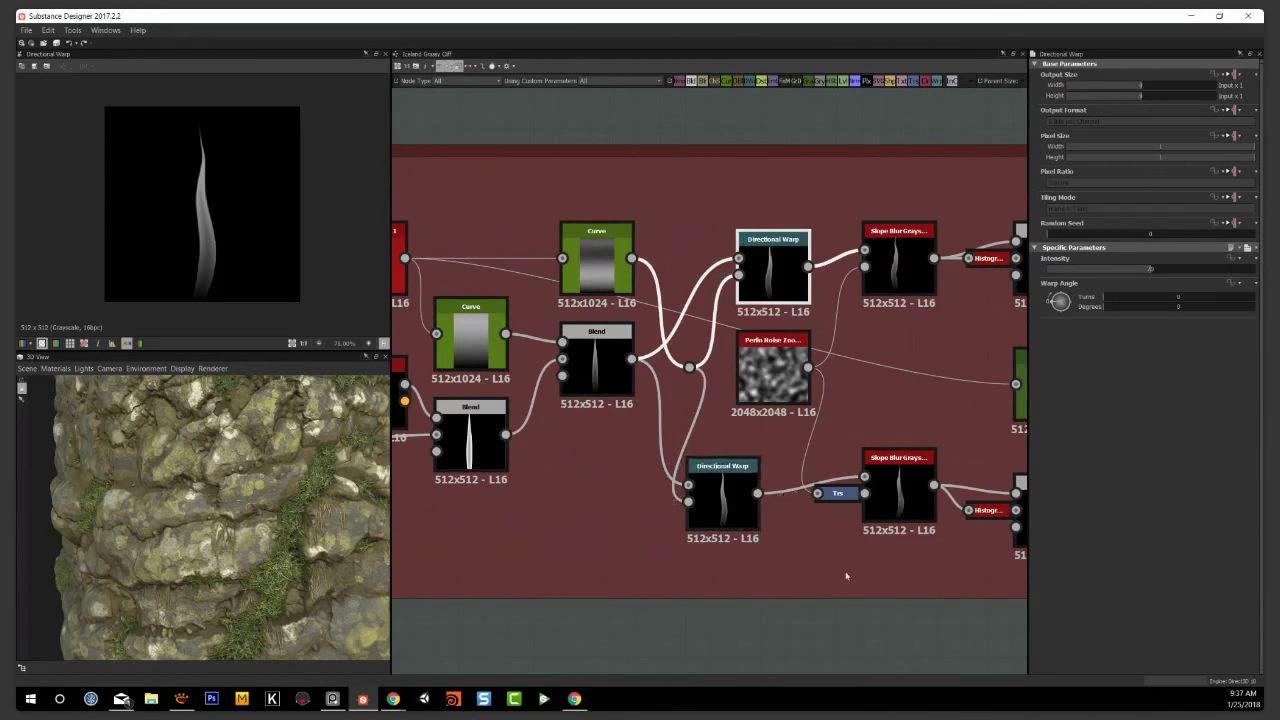
pyautogui.moveTo(846, 576); pyautogui.dragTo(763, 571, button='middle')
pyautogui.click(823, 498)
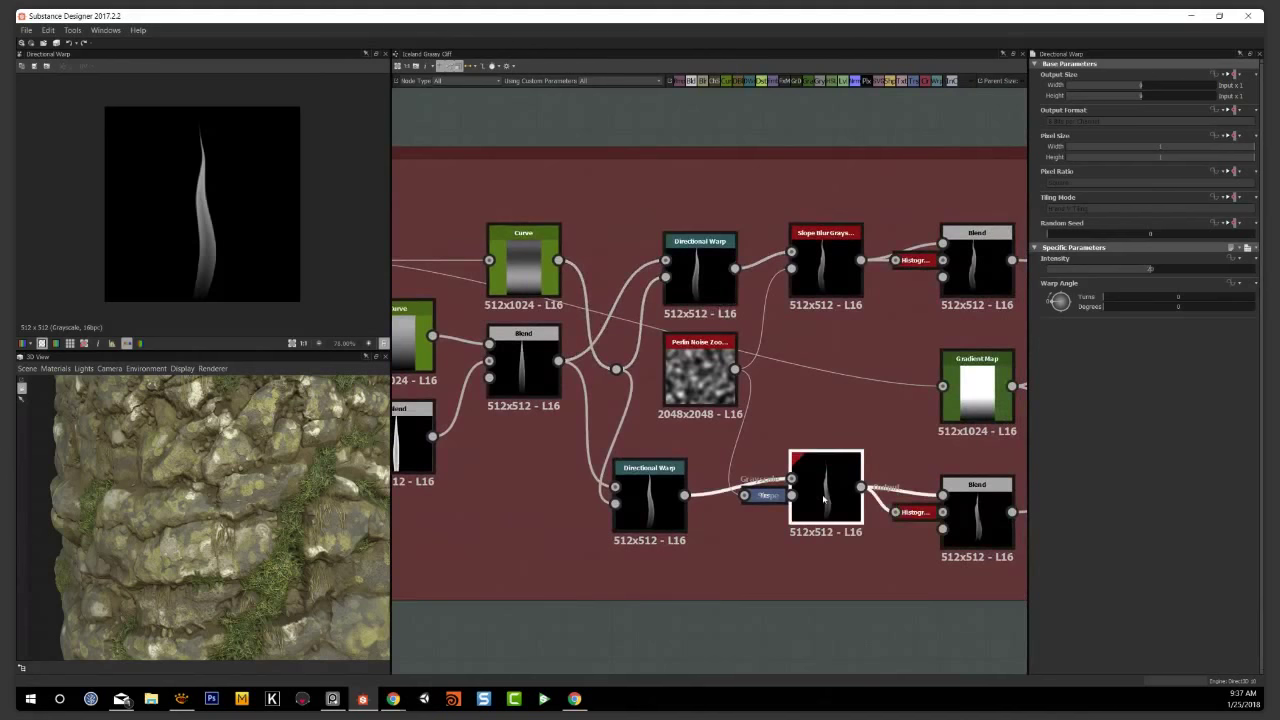
pyautogui.scroll(2, 198, 268)
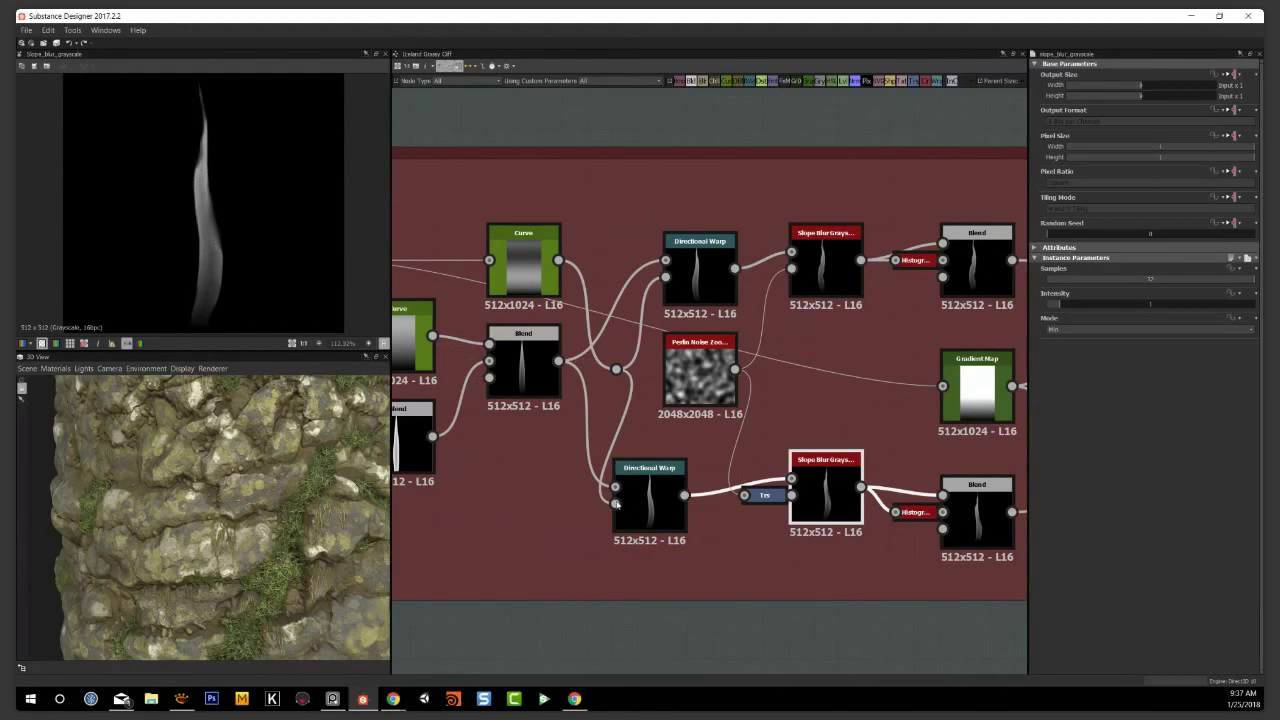
# Preview the lower Multiply Blend after the slope blur, followed by the Blend that fades the blade's base with the Gradient Map
pyautogui.moveTo(869, 586); pyautogui.dragTo(708, 595, button='middle')
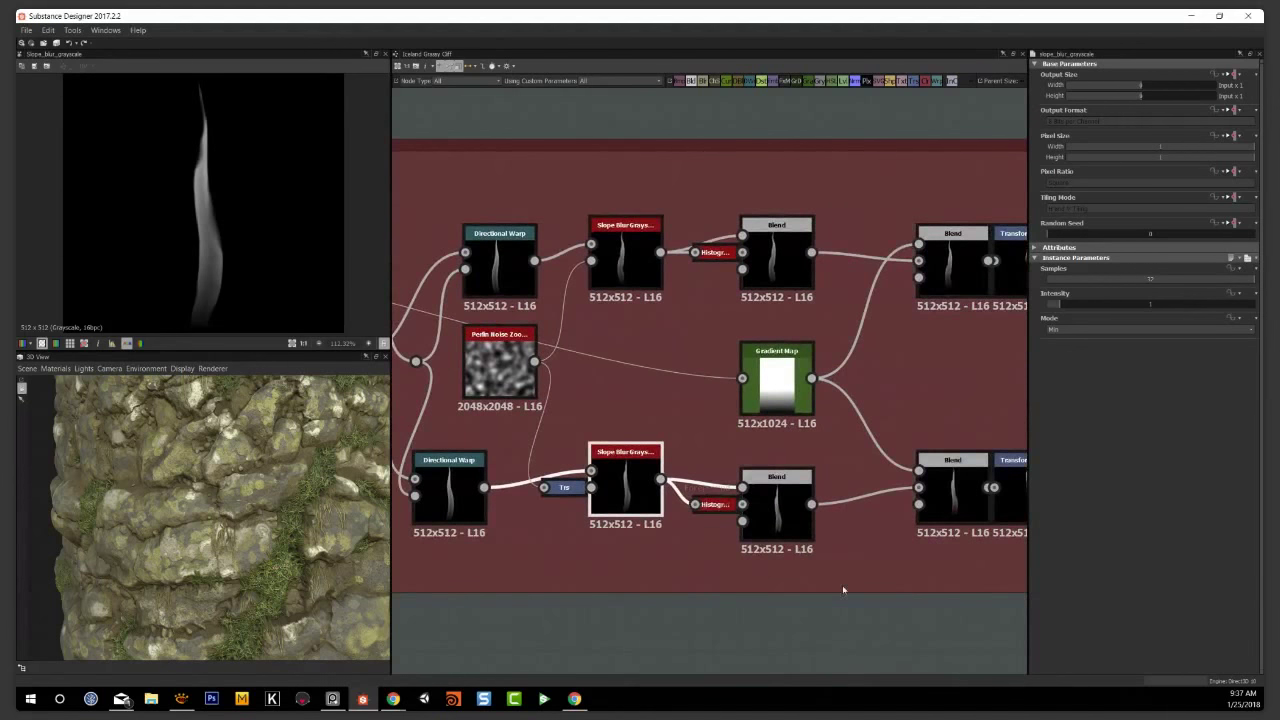
pyautogui.click(766, 492)
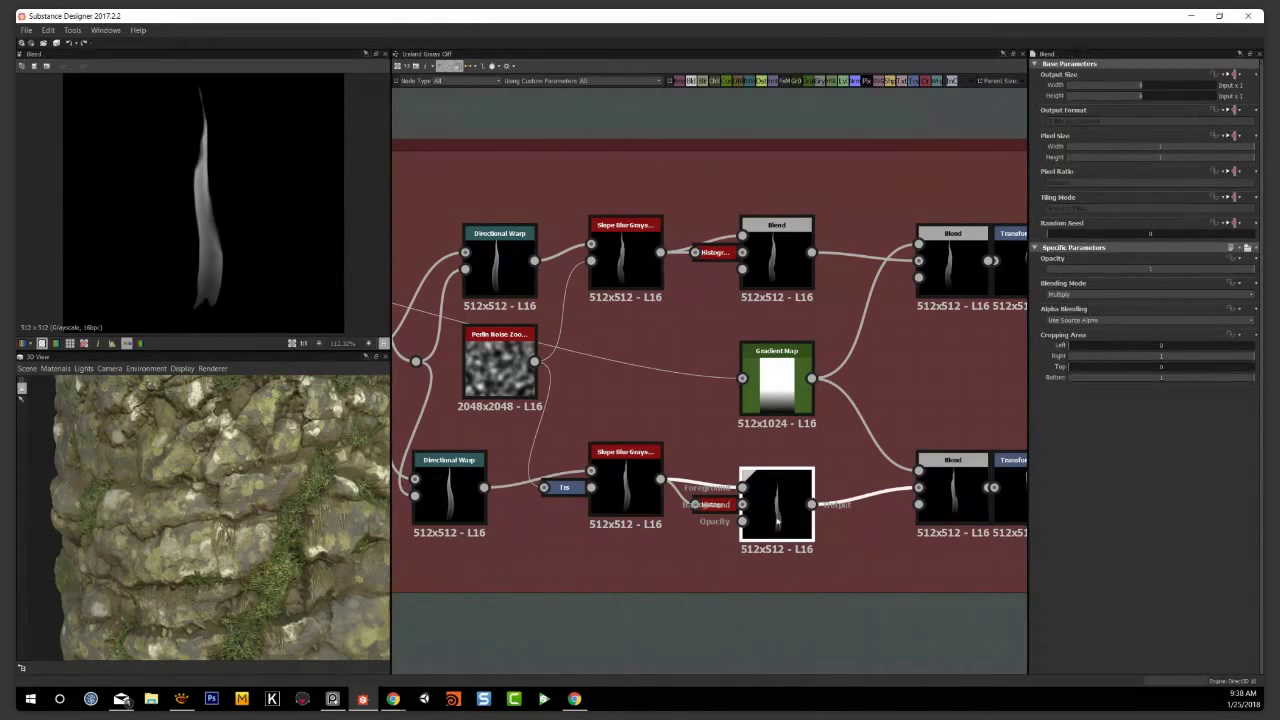
pyautogui.moveTo(898, 604); pyautogui.dragTo(720, 623, button='middle')
pyautogui.click(785, 495)
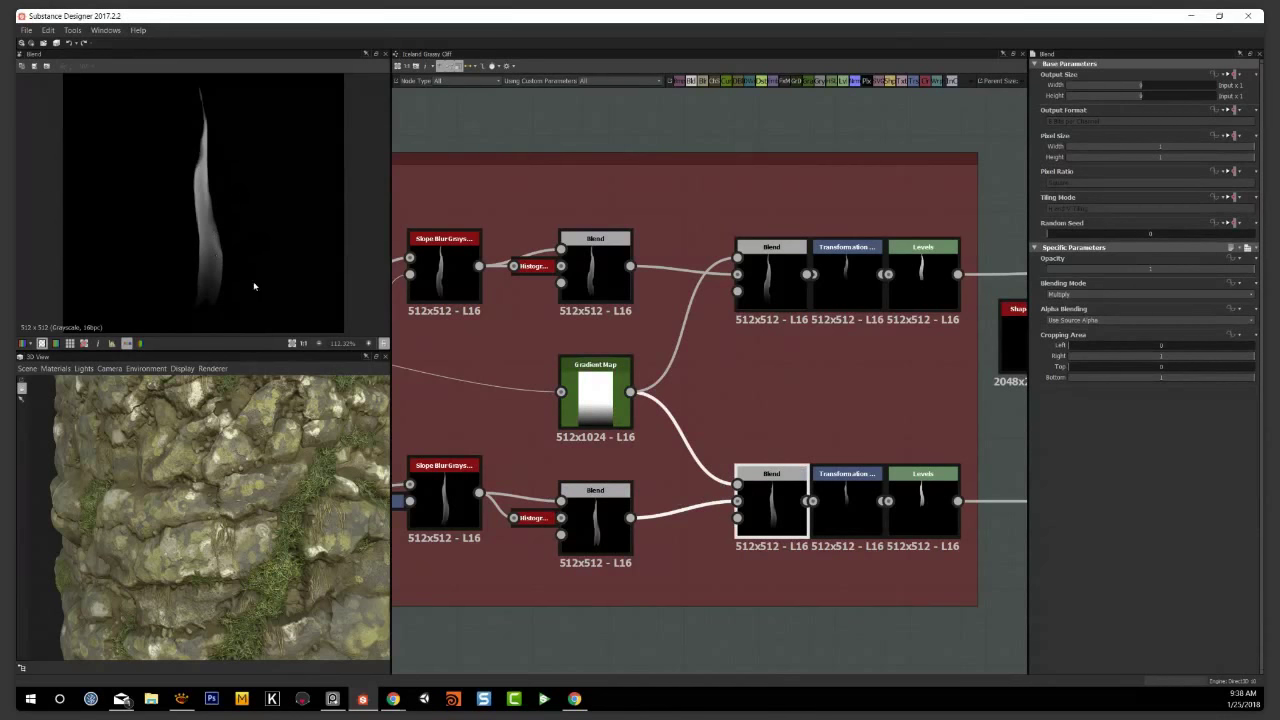
# Examine the grass and hanging roots up close on the cliff in the 3D view
pyautogui.scroll(5, 248, 520)
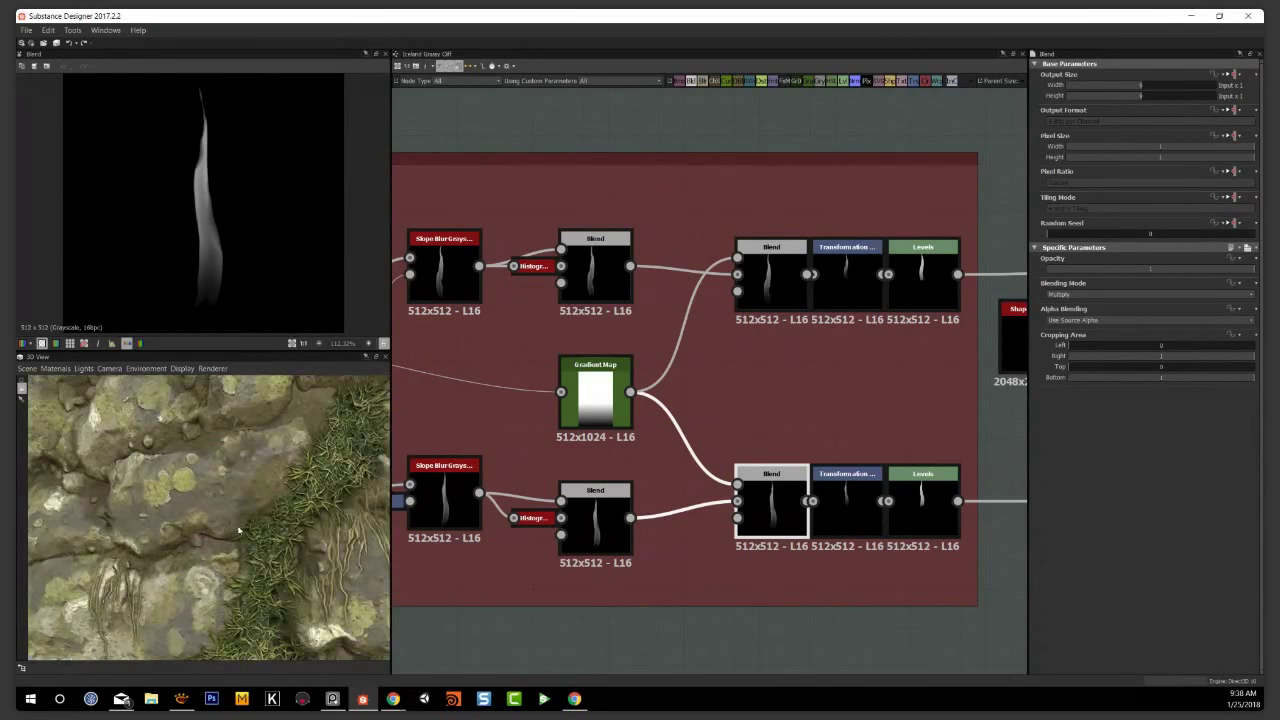
pyautogui.moveTo(373, 524); pyautogui.dragTo(302, 508, button='middle')
pyautogui.scroll(3, 302, 508)
pyautogui.moveTo(64, 547); pyautogui.dragTo(218, 533, button='middle')
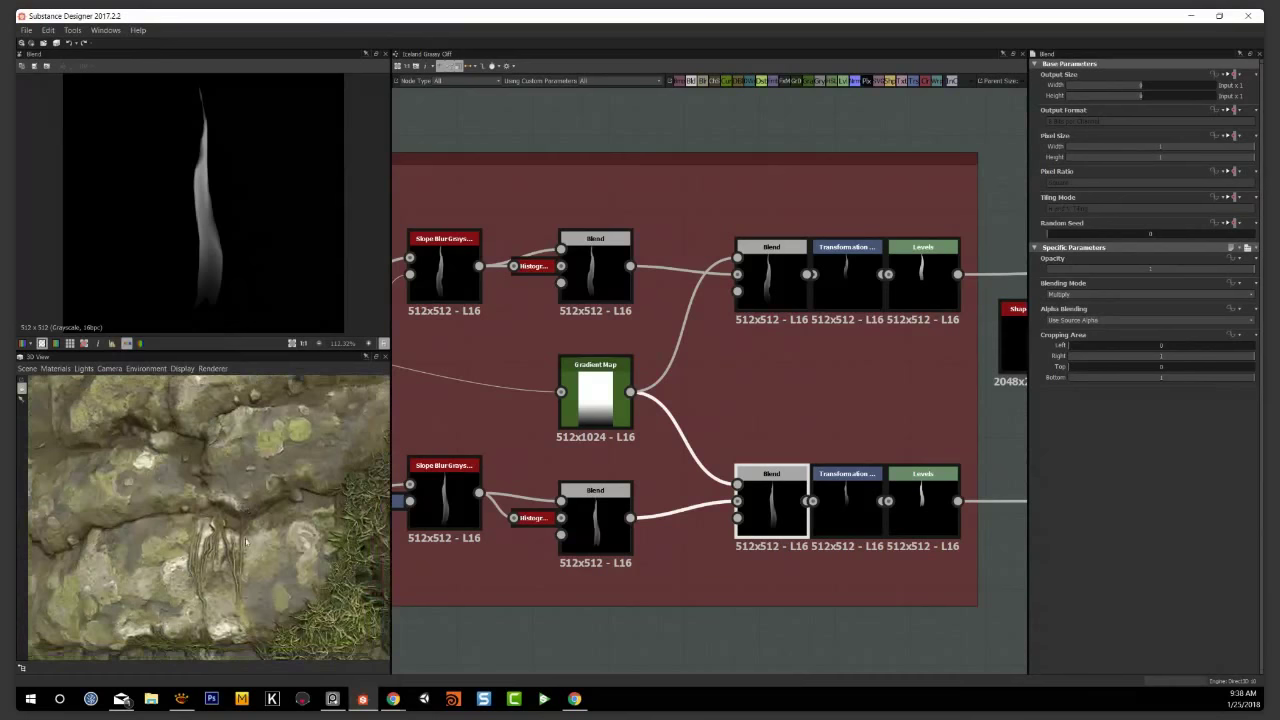
pyautogui.scroll(3, 218, 533)
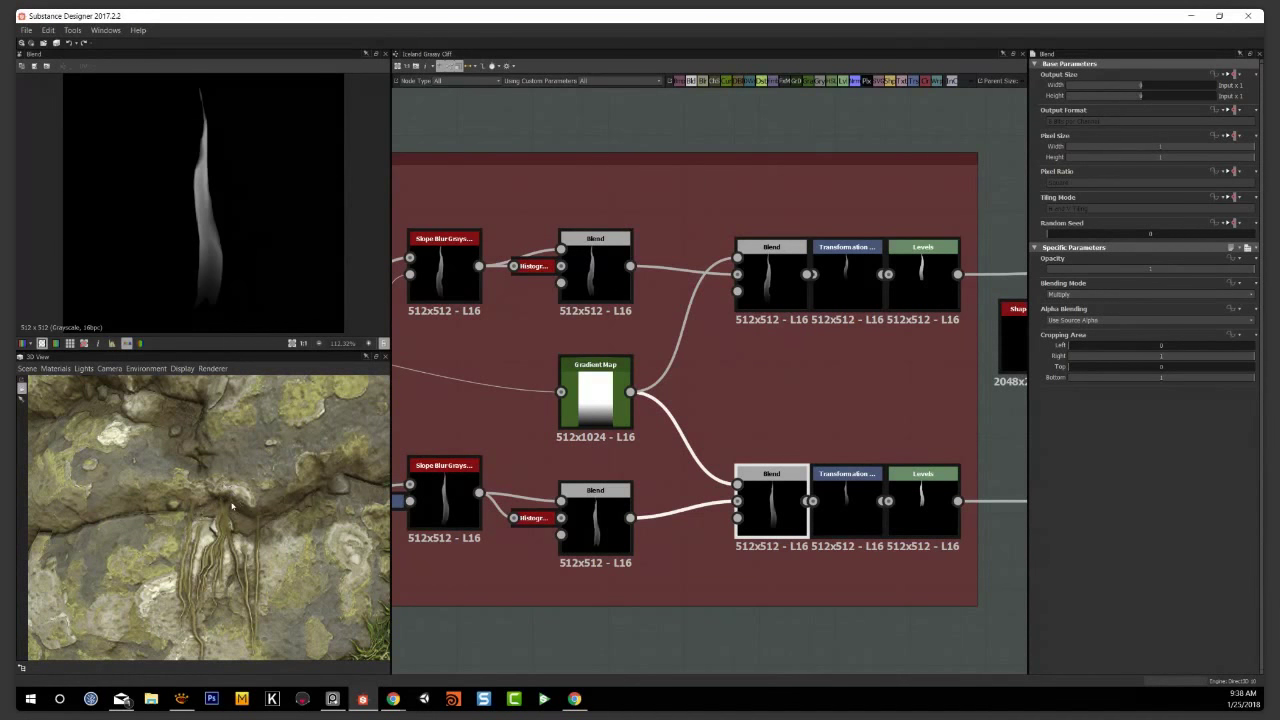
pyautogui.scroll(-5, 232, 506)
# Preview the lower Transformation 2D that scales and offsets the faded grass blade
pyautogui.scroll(-3, 906, 401)
pyautogui.moveTo(877, 374); pyautogui.dragTo(513, 279, button='middle')
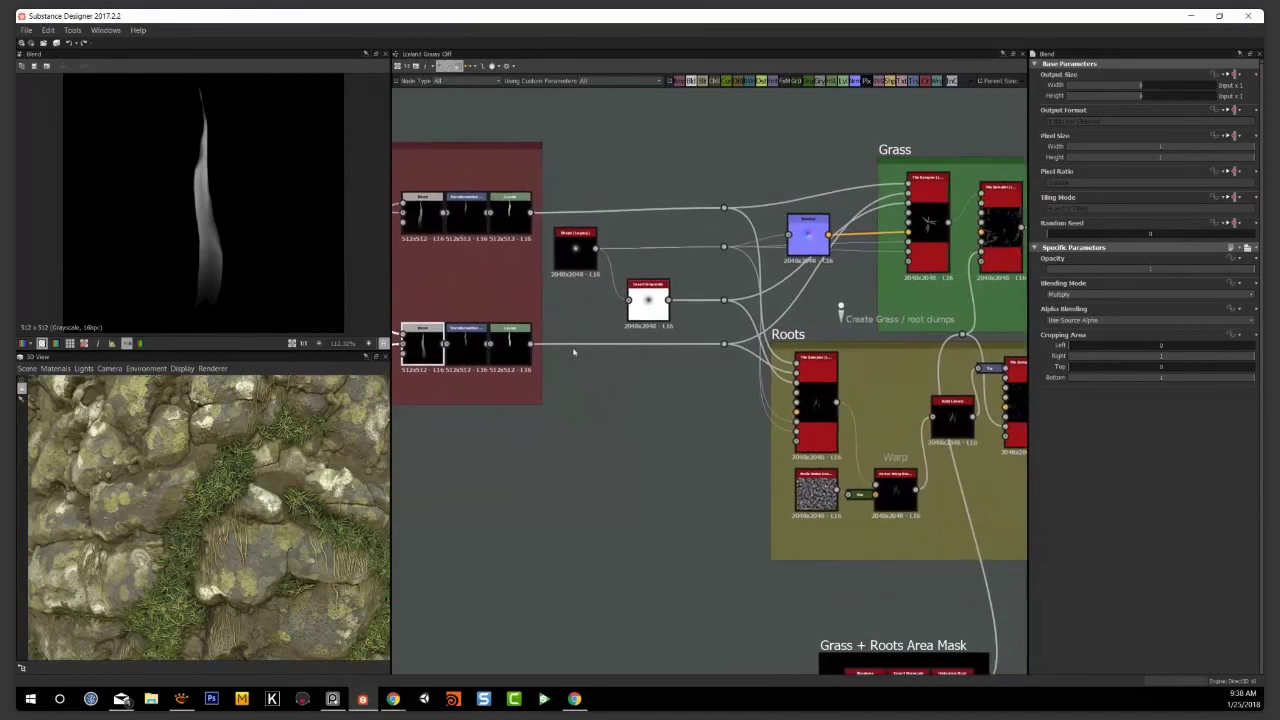
pyautogui.moveTo(588, 415); pyautogui.dragTo(817, 511, button='middle')
pyautogui.scroll(3, 795, 500)
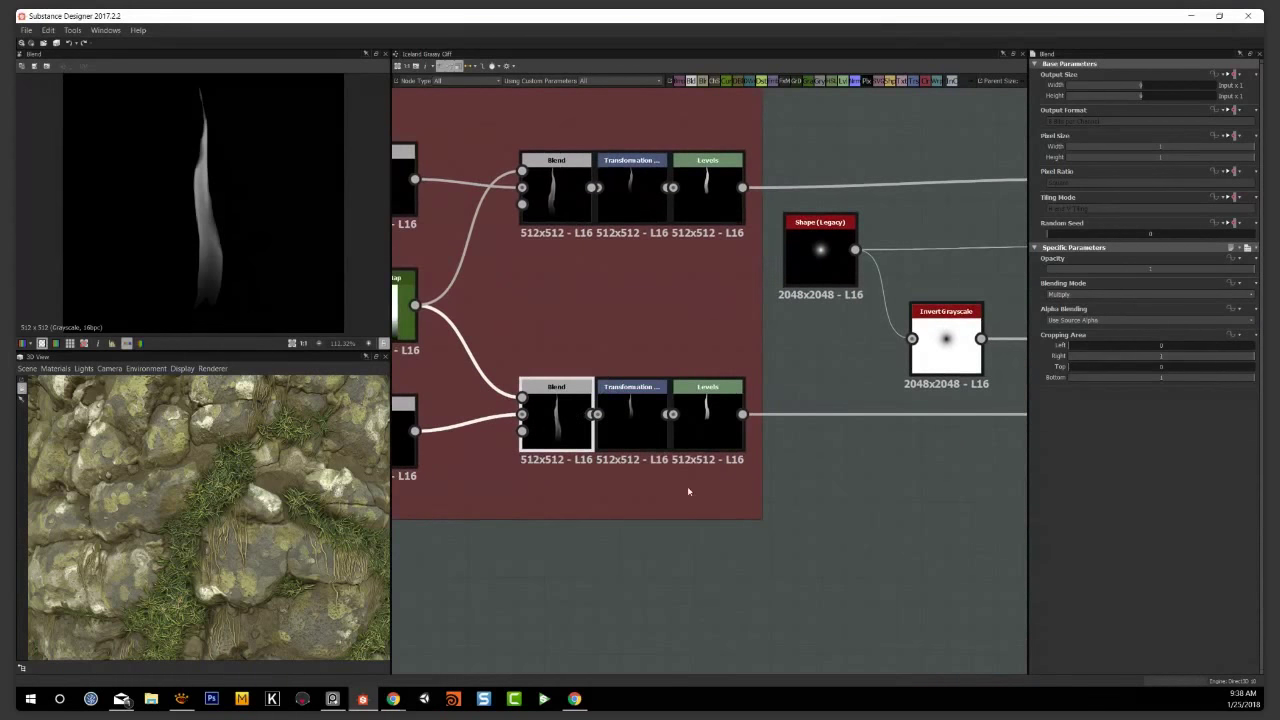
pyautogui.click(627, 430)
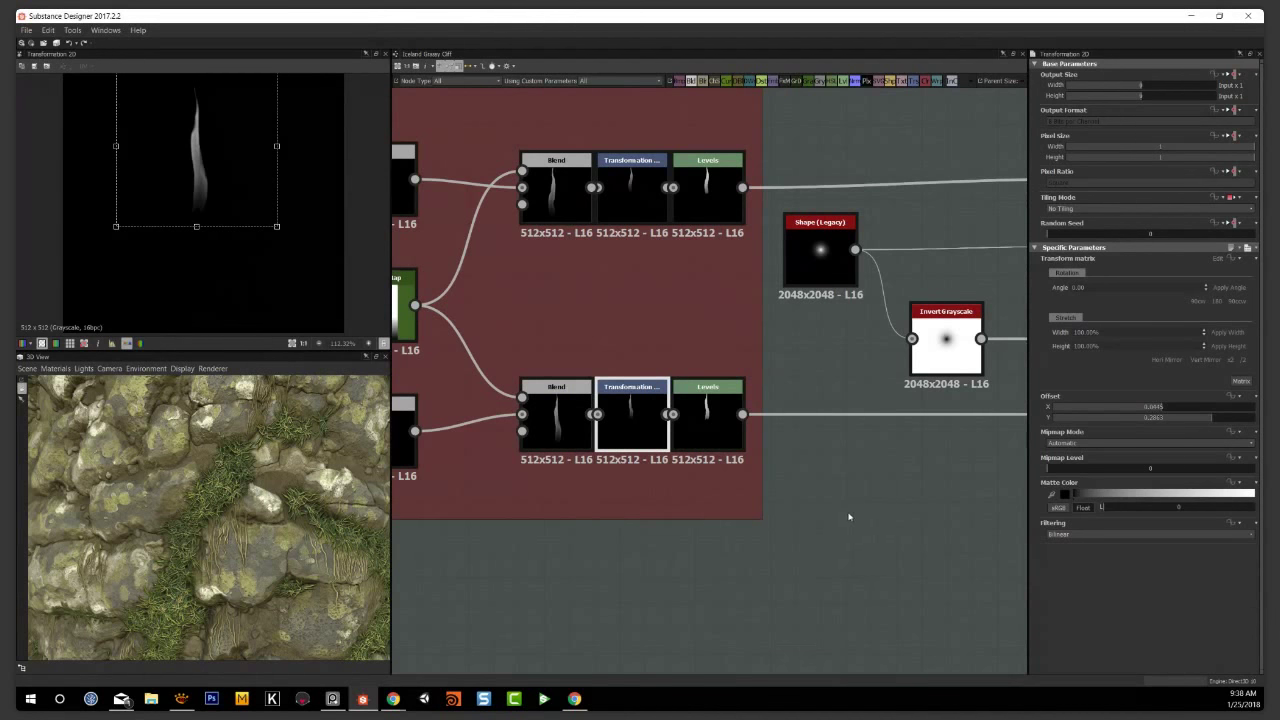
# Compare the lower Gradient Map Blend's blade with the repositioned blade from the Transformation 2D beside it
pyautogui.scroll(-2, 848, 516)
pyautogui.moveTo(885, 470); pyautogui.dragTo(706, 423, button='middle')
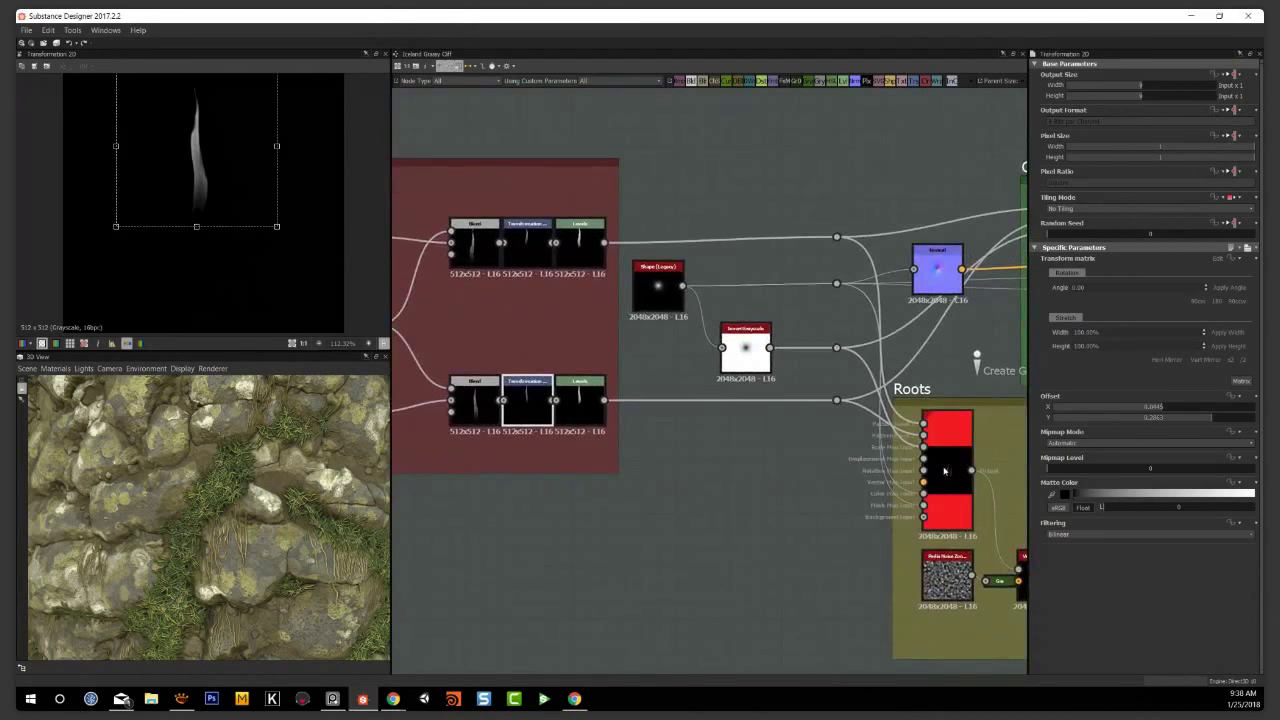
pyautogui.moveTo(729, 472); pyautogui.dragTo(854, 513, button='middle')
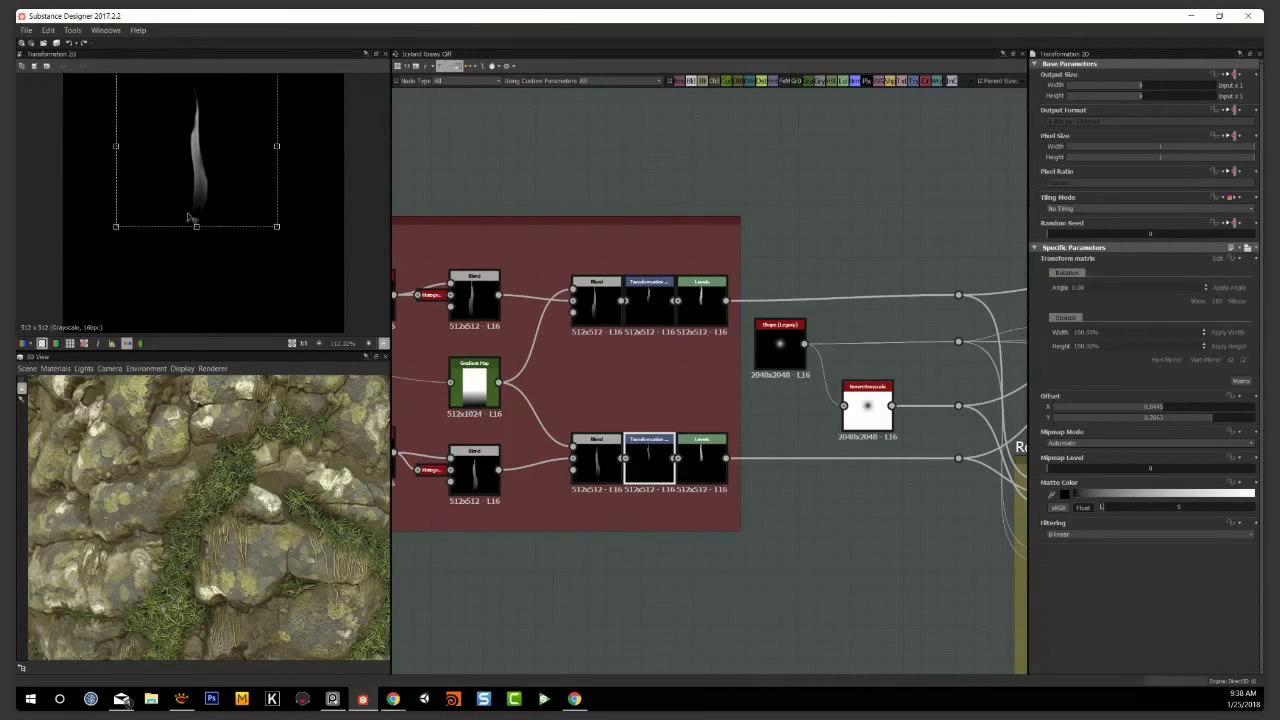
pyautogui.click(596, 462)
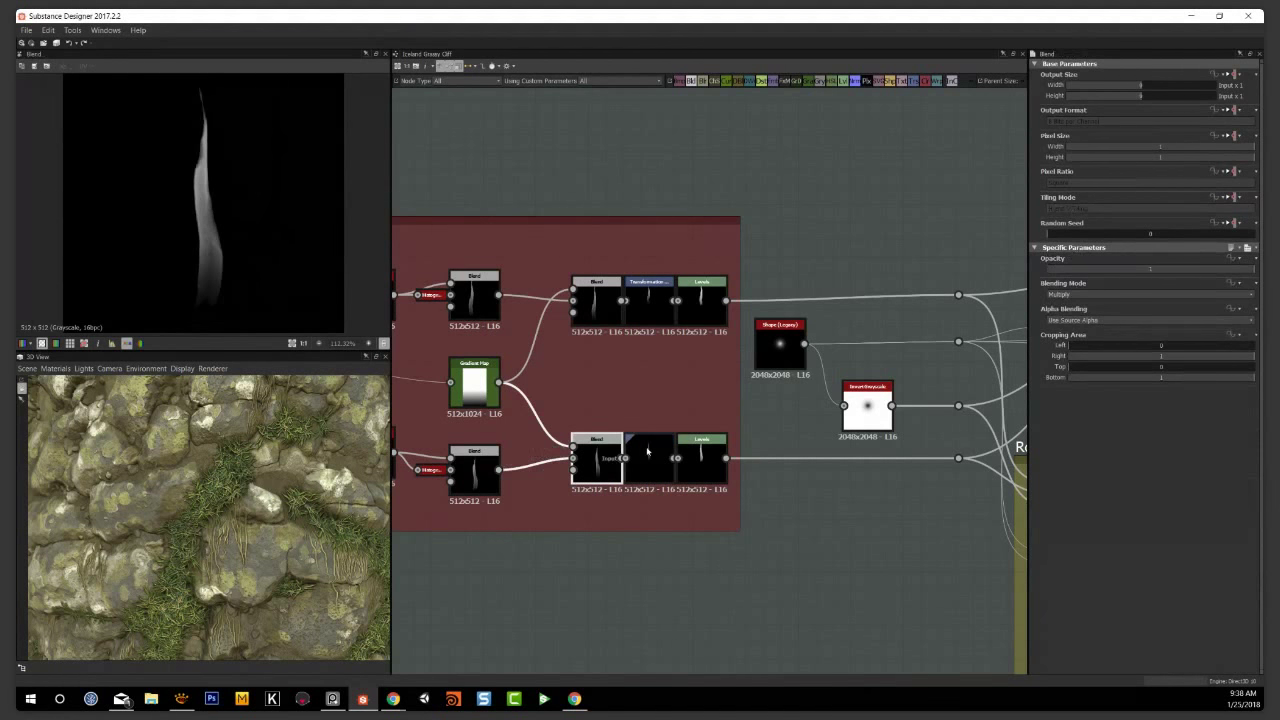
pyautogui.click(647, 452)
# Preview the first Tile Sampler in the Grass frame that arranges the blades into a clump
pyautogui.moveTo(843, 537); pyautogui.dragTo(575, 521, button='middle')
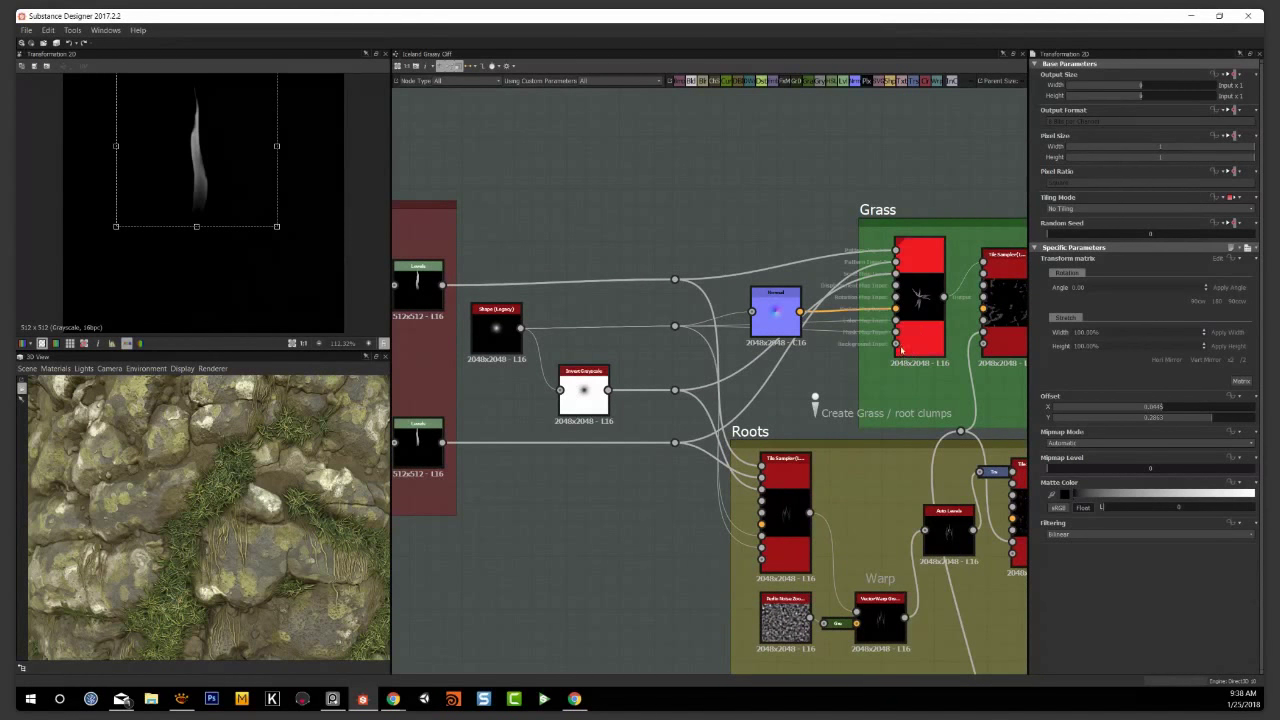
pyautogui.click(915, 296)
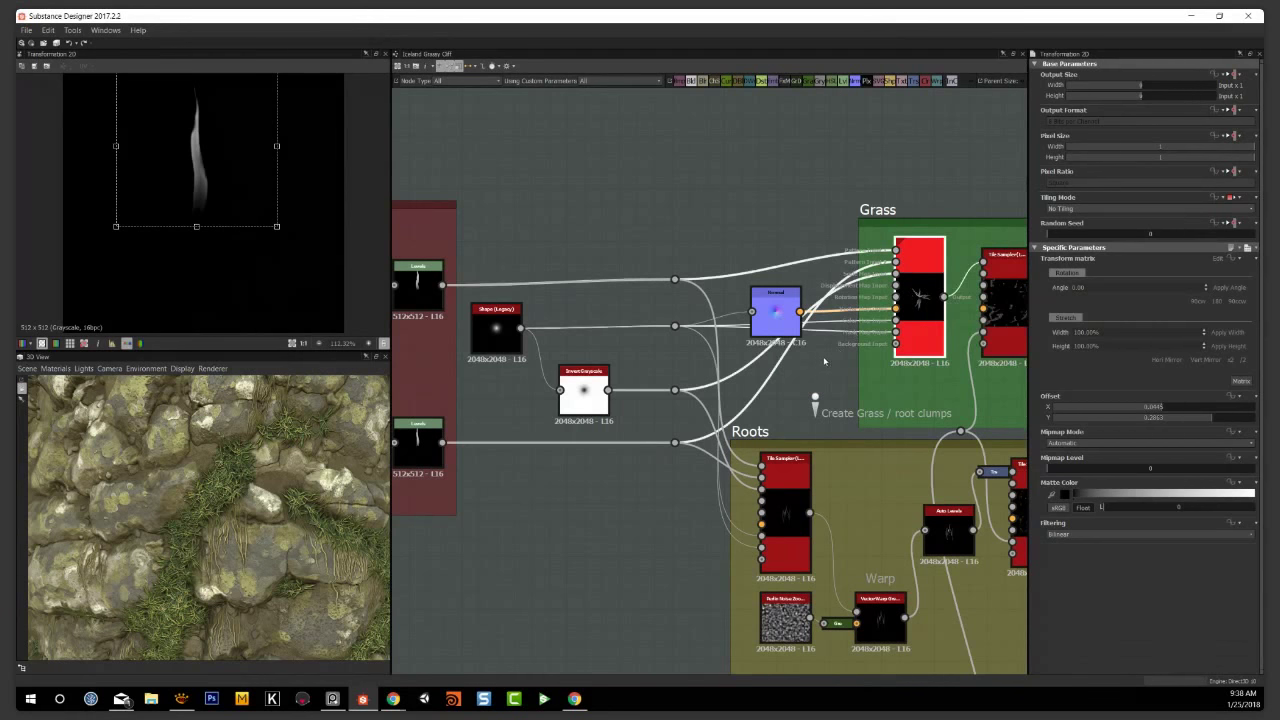
pyautogui.scroll(1, 825, 361)
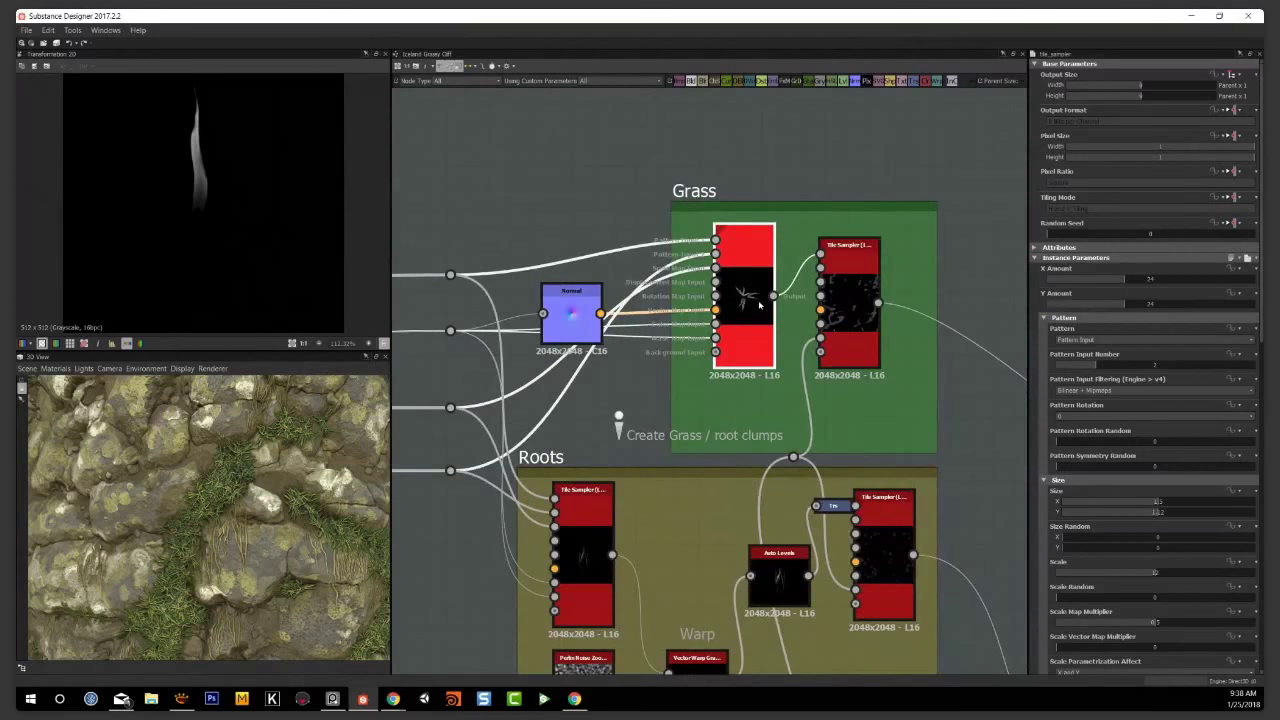
pyautogui.doubleClick(759, 305)
pyautogui.scroll(-4, 237, 199)
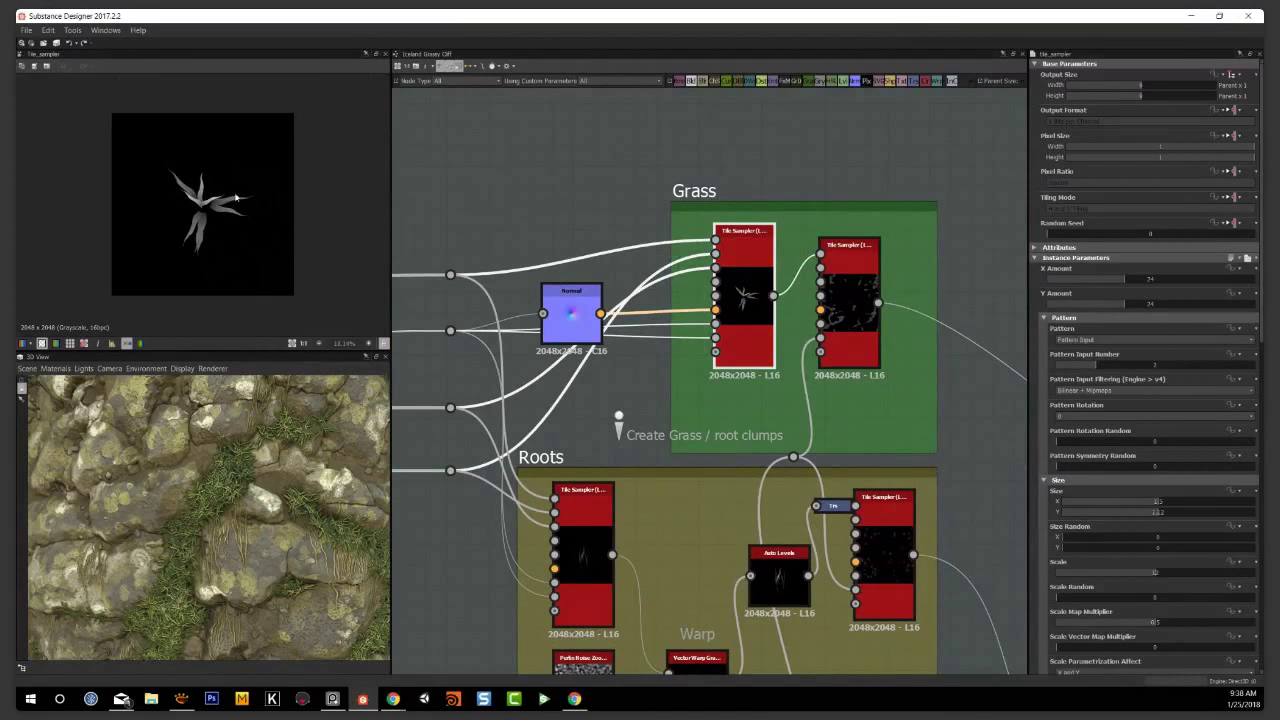
pyautogui.scroll(1, 622, 377)
# Preview the Shape (Legacy) node and the Normal node derived from it that feed the grass Tile Sampler
pyautogui.moveTo(690, 365); pyautogui.dragTo(1015, 353, button='middle')
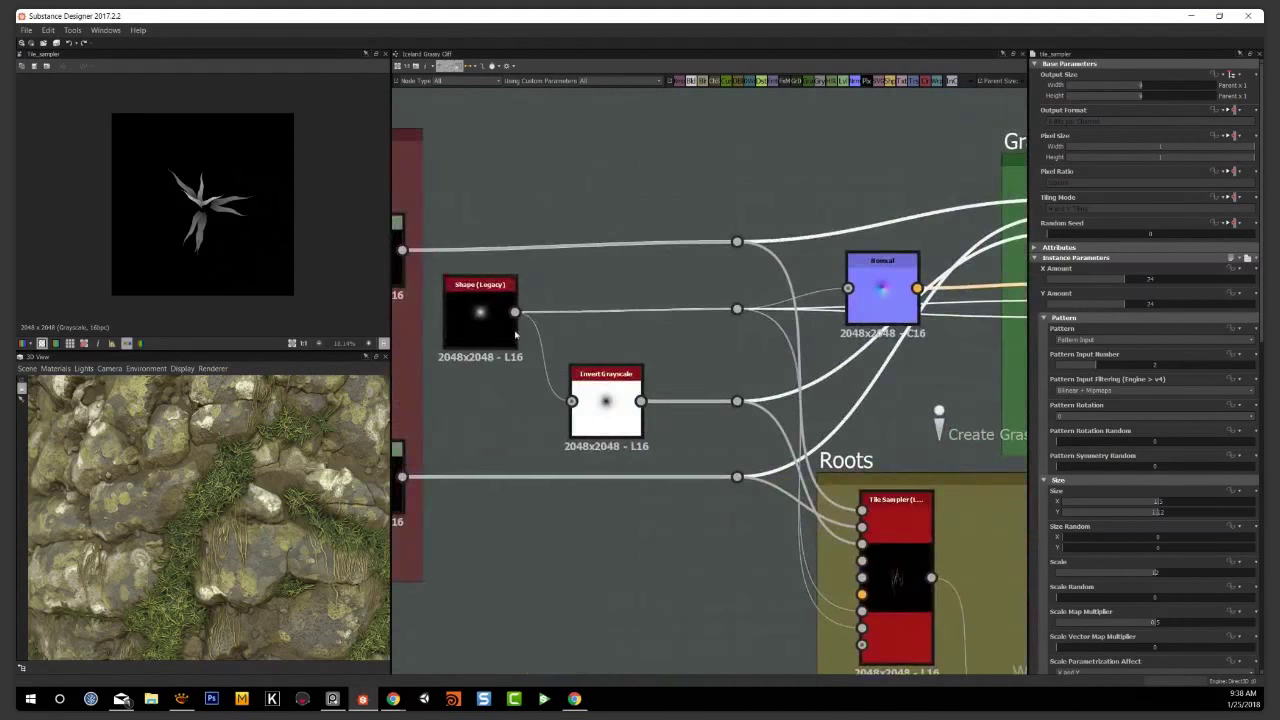
pyautogui.doubleClick(482, 314)
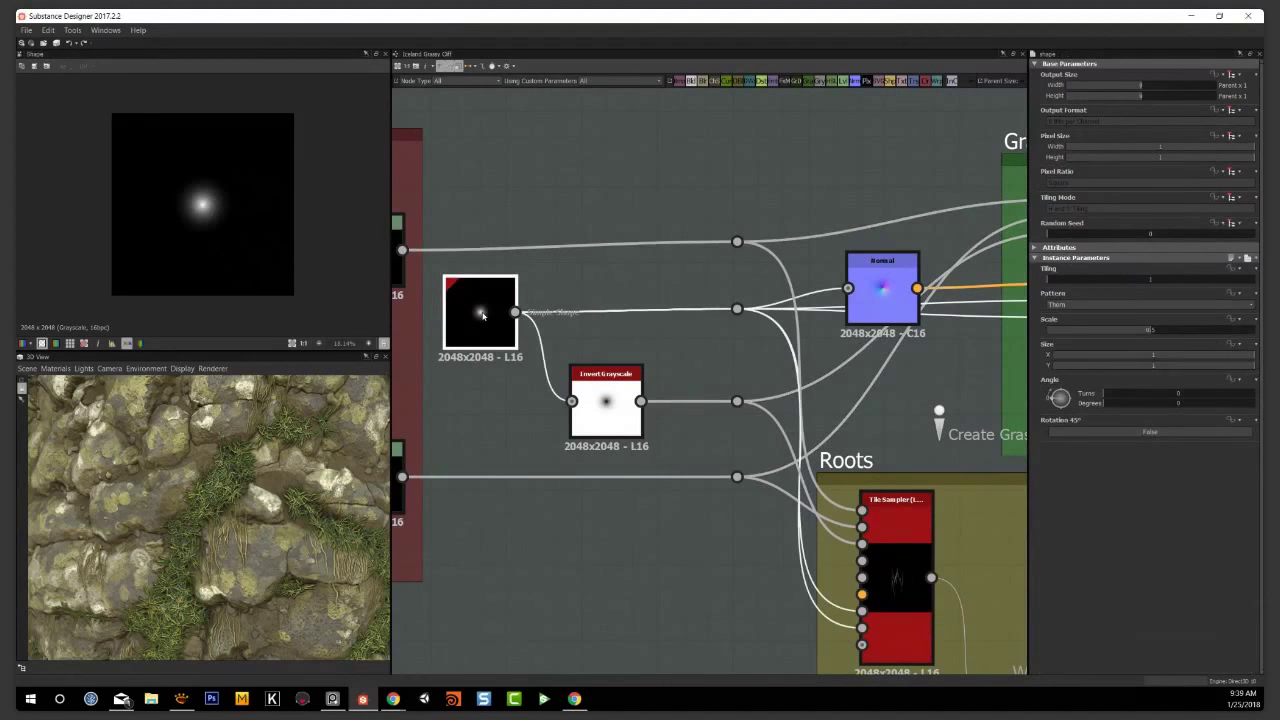
pyautogui.moveTo(892, 312); pyautogui.dragTo(777, 319, button='middle')
pyautogui.doubleClick(777, 319)
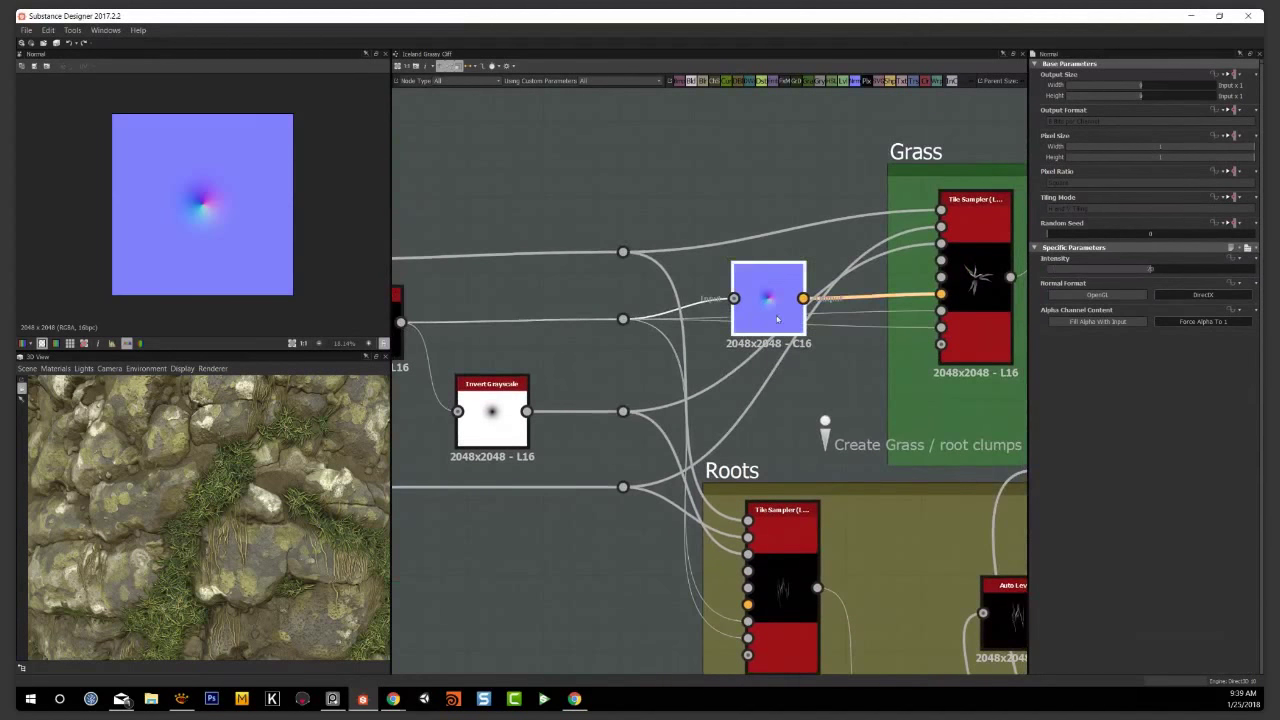
# Preview the first Tile Sampler in the Grass frame and compare its clump with the grass on the 3D material
pyautogui.moveTo(849, 390); pyautogui.dragTo(774, 405, button='middle')
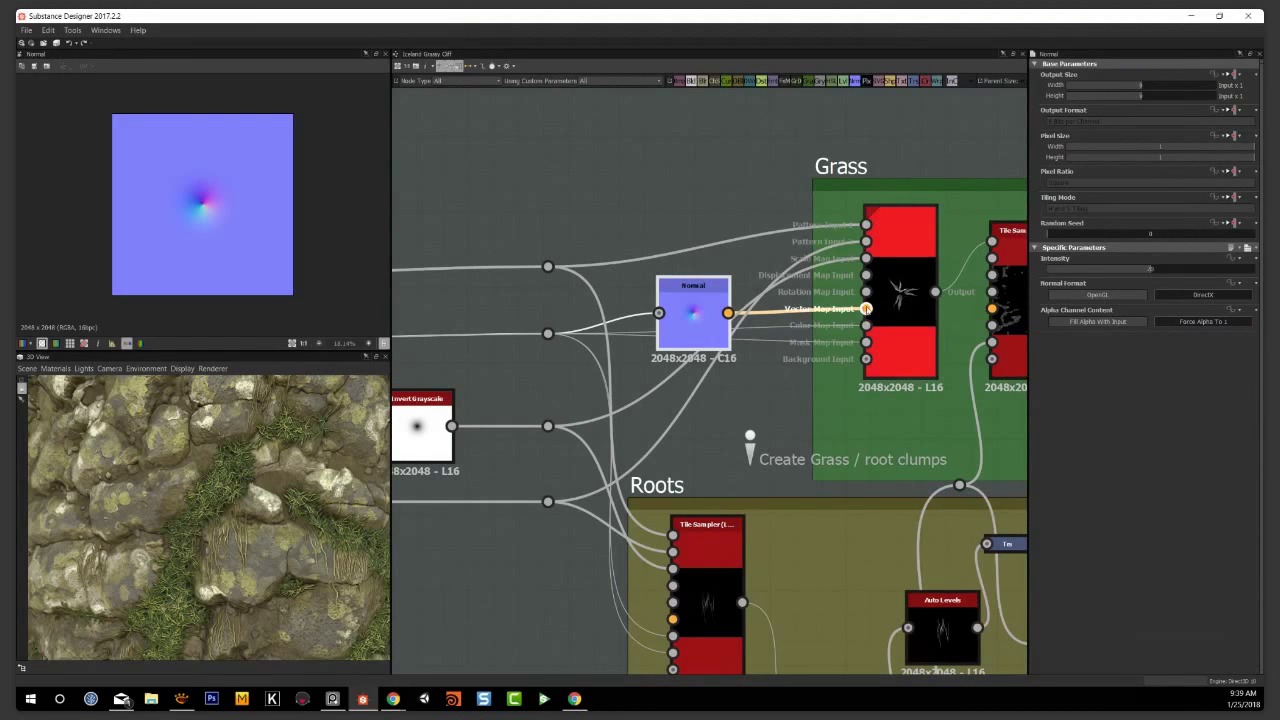
pyautogui.click(908, 272)
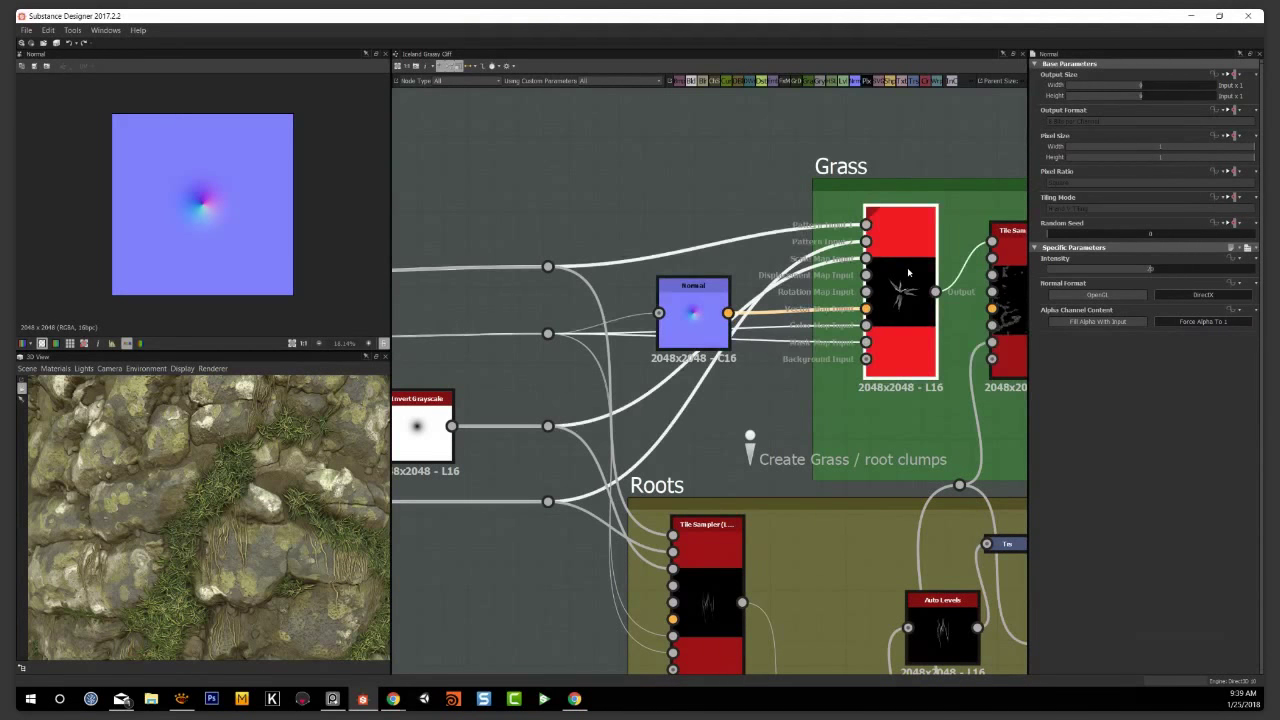
pyautogui.doubleClick(908, 272)
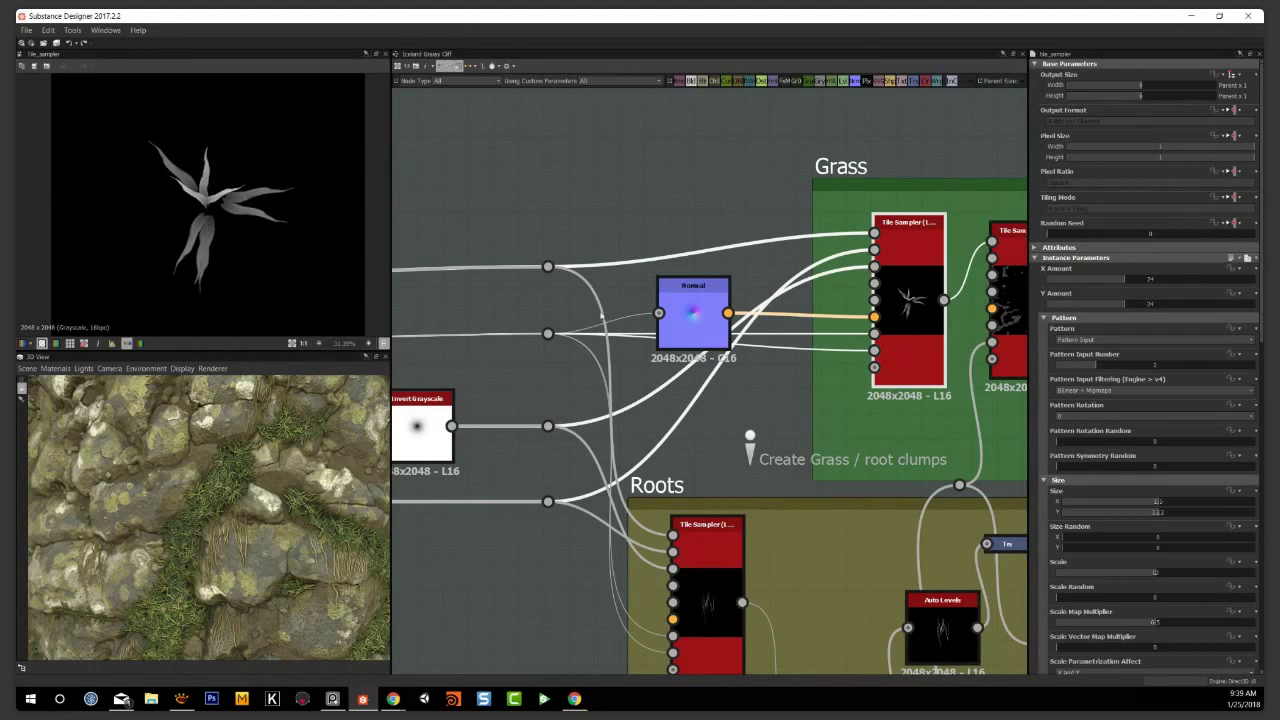
pyautogui.moveTo(762, 457); pyautogui.dragTo(805, 422, button='middle')
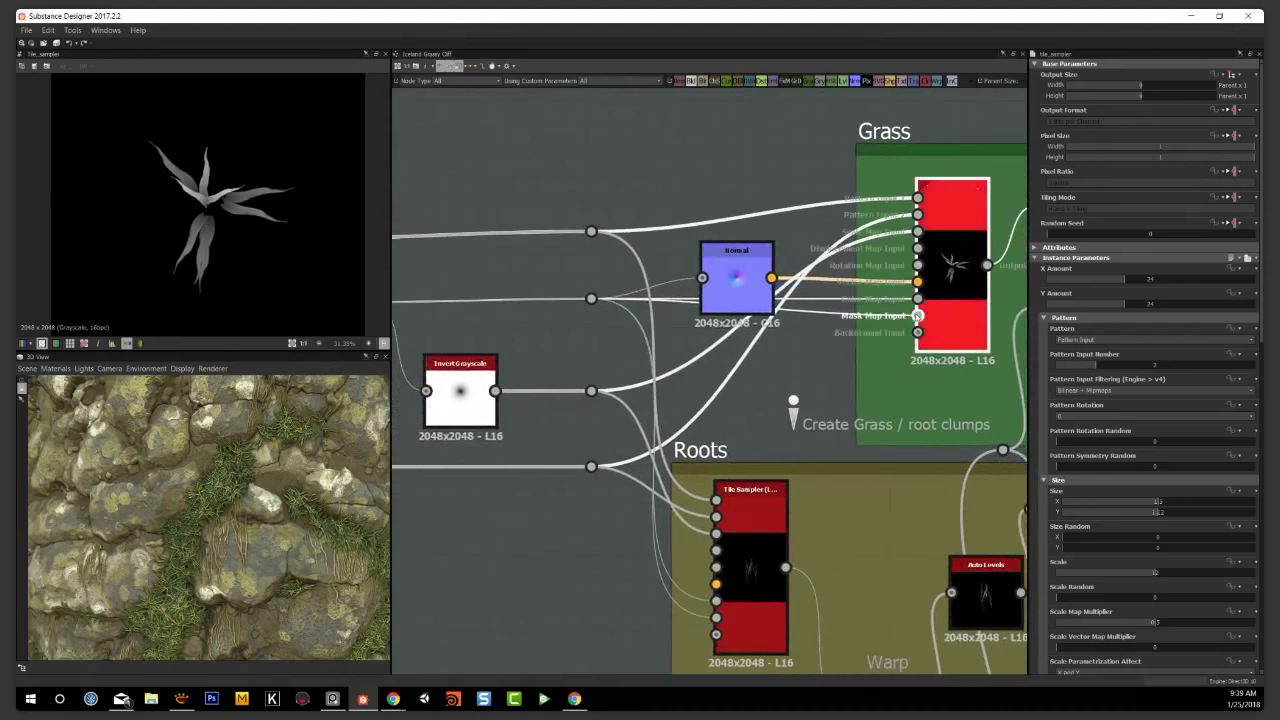
pyautogui.scroll(-2, 806, 350)
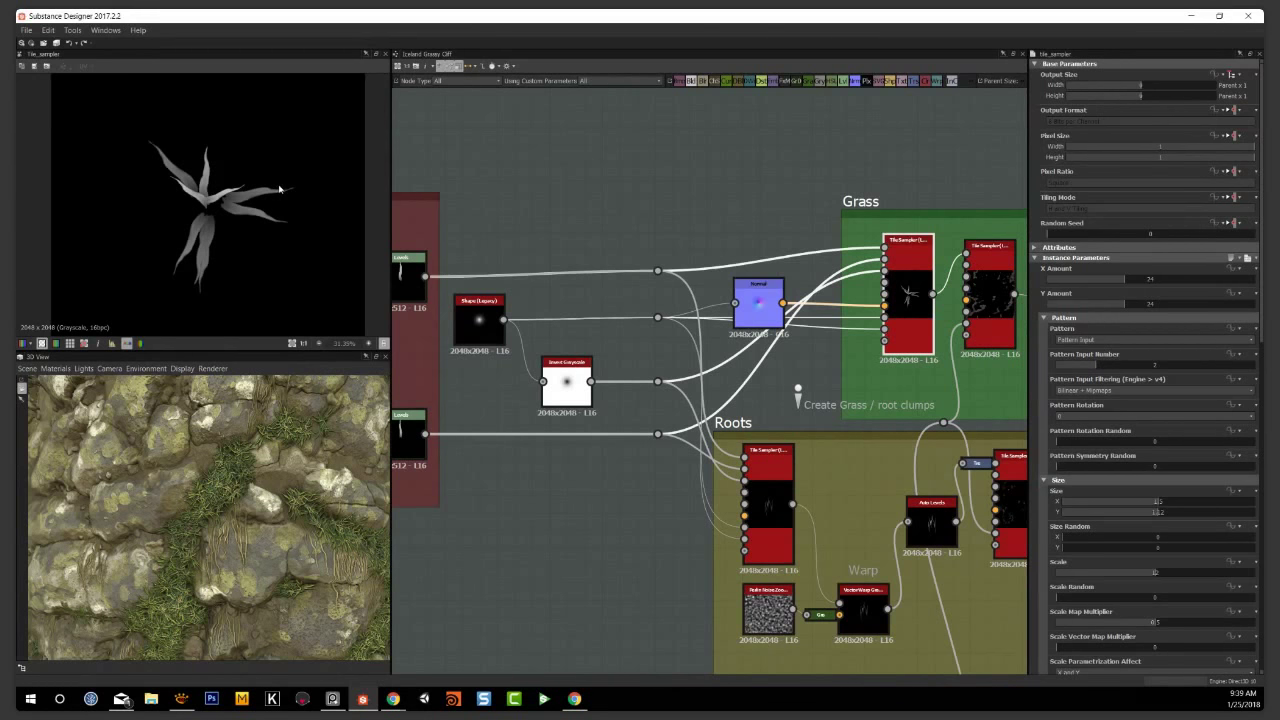
pyautogui.moveTo(751, 226); pyautogui.dragTo(653, 191, button='middle')
pyautogui.click(812, 220)
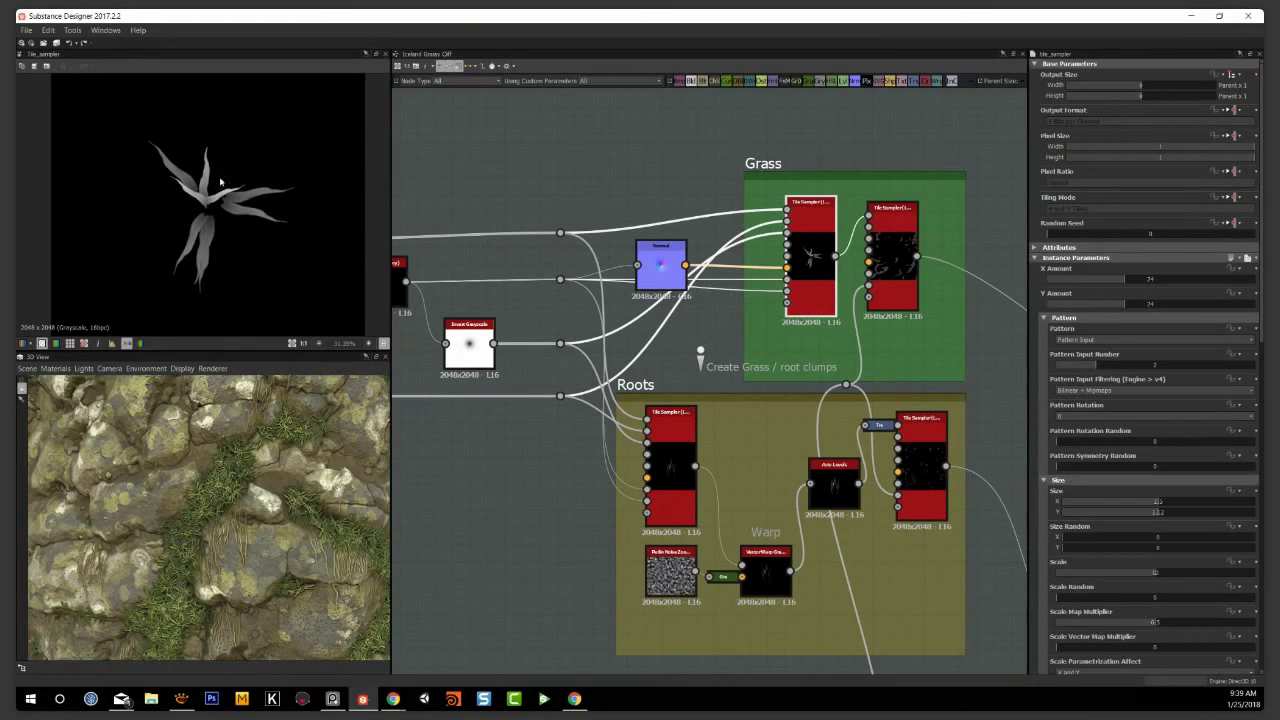
pyautogui.moveTo(237, 543)
pyautogui.mouseDown()
pyautogui.moveTo(235, 500)
pyautogui.moveTo(251, 515)
pyautogui.moveTo(258, 492)
pyautogui.mouseUp()
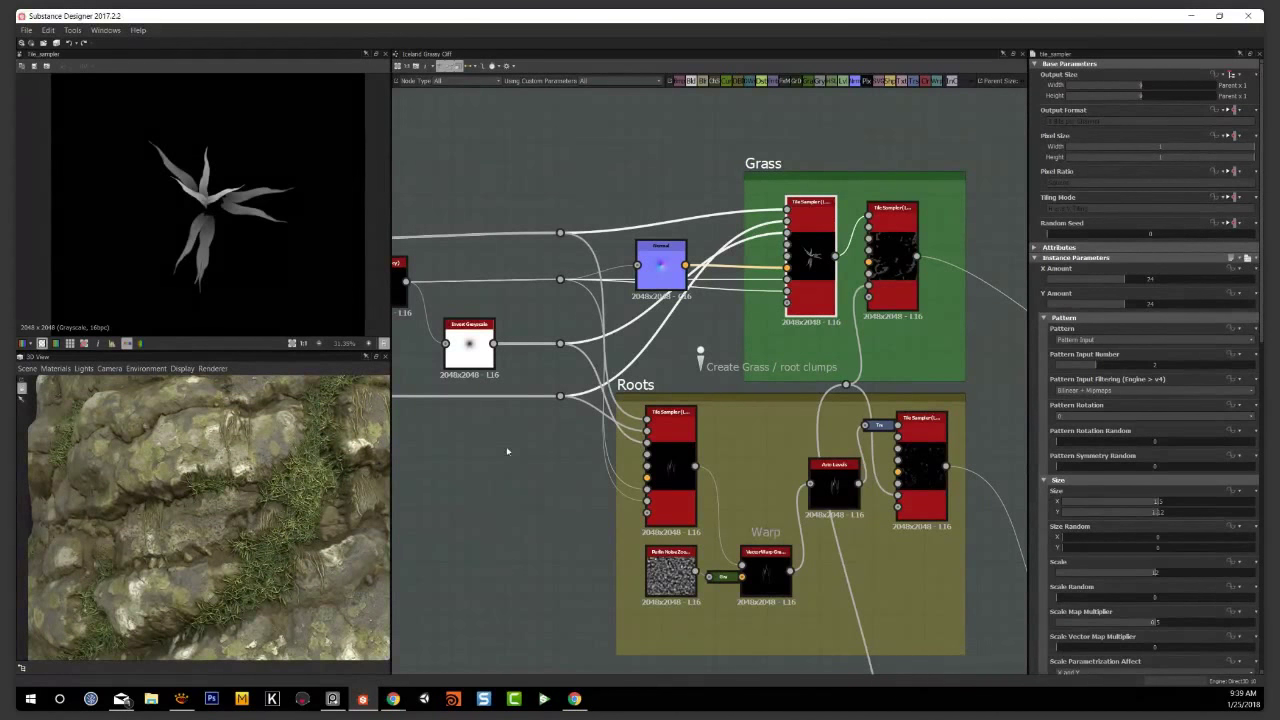
# Preview the first Tile Sampler in the Roots frame, and the Vector Warp output that distorts its strands
pyautogui.doubleClick(671, 470)
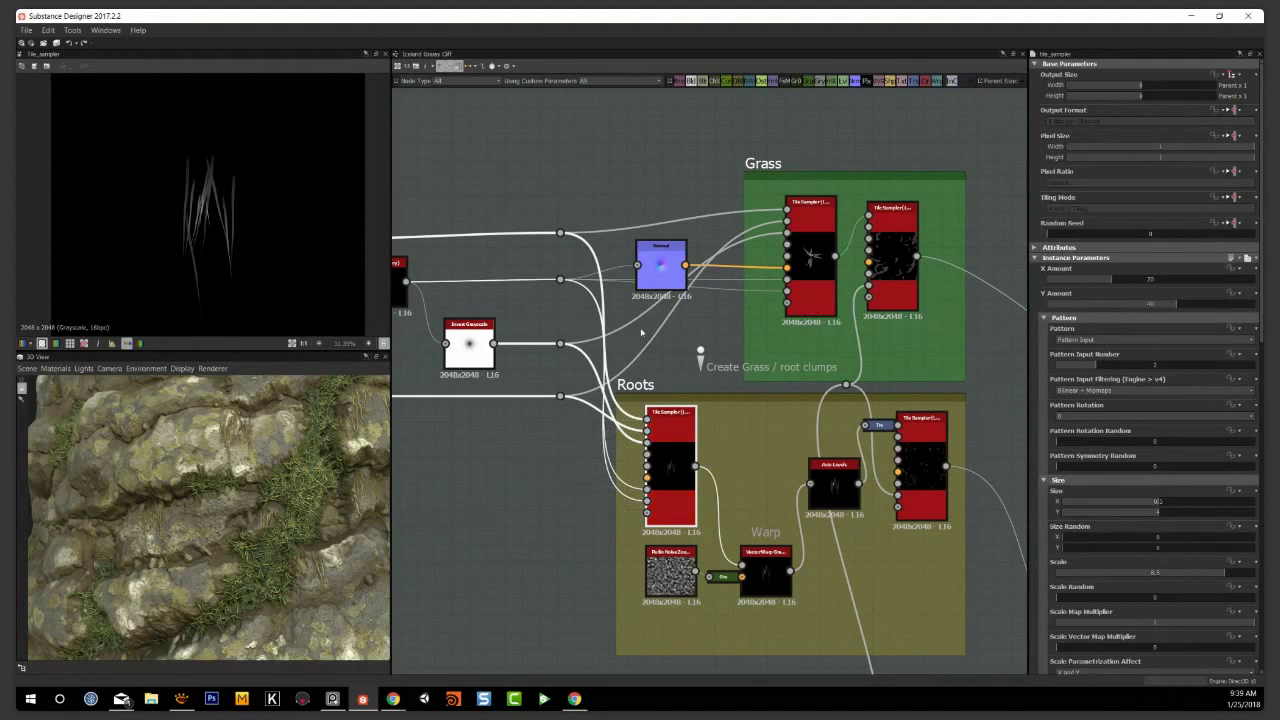
pyautogui.scroll(2, 216, 248)
pyautogui.moveTo(248, 260); pyautogui.dragTo(268, 247, button='middle')
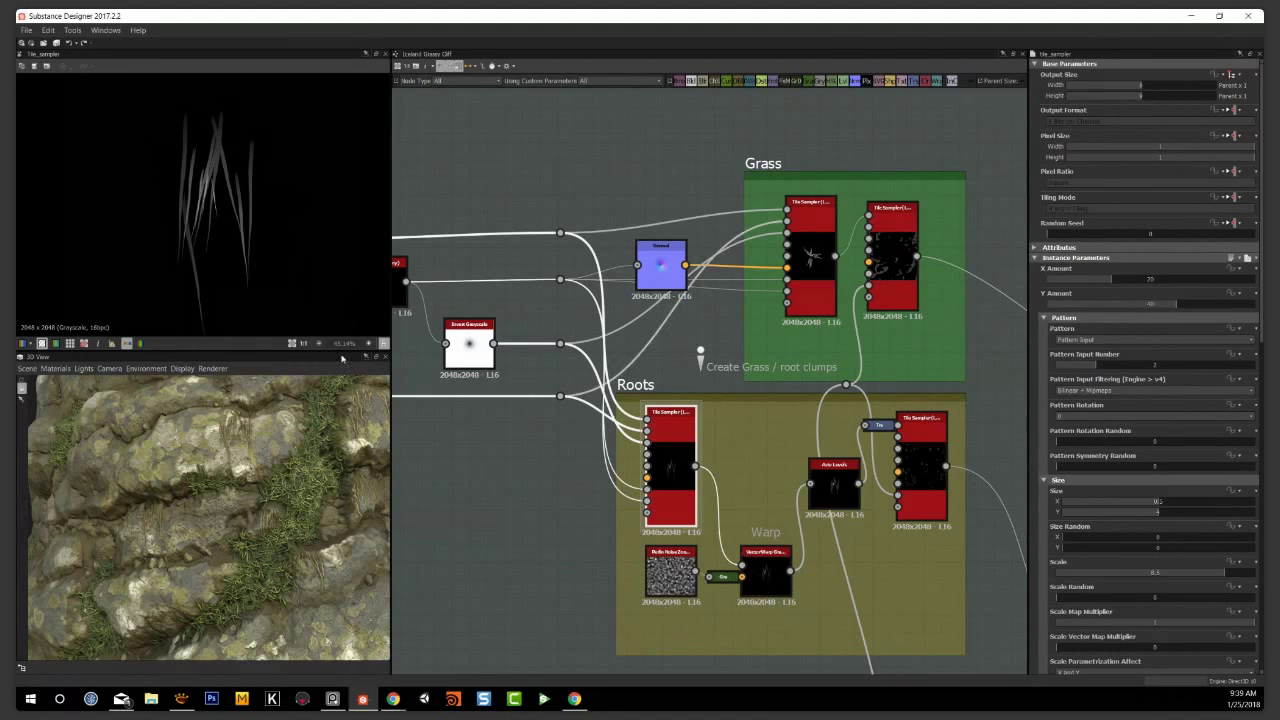
pyautogui.click(764, 582)
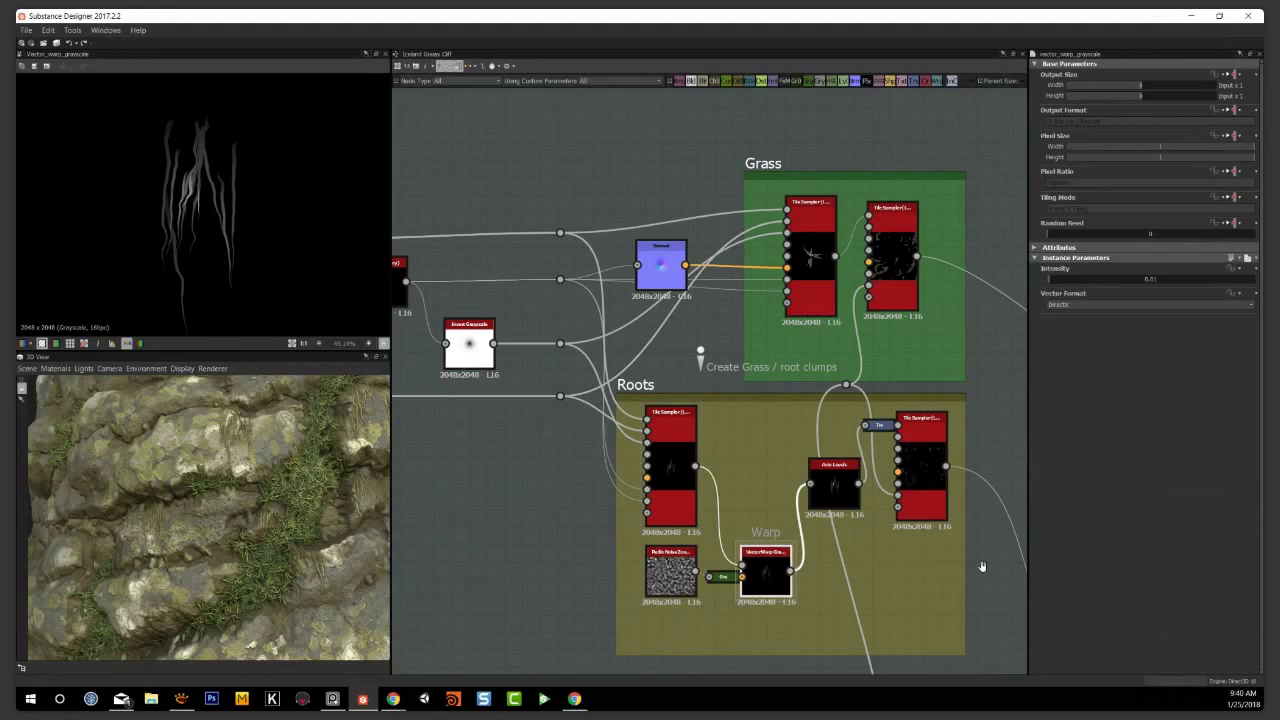
# Preview the second Tile Sampler in the Roots frame and fit its whole scattered pattern in the 2D view
pyautogui.moveTo(980, 562); pyautogui.dragTo(823, 563, button='middle')
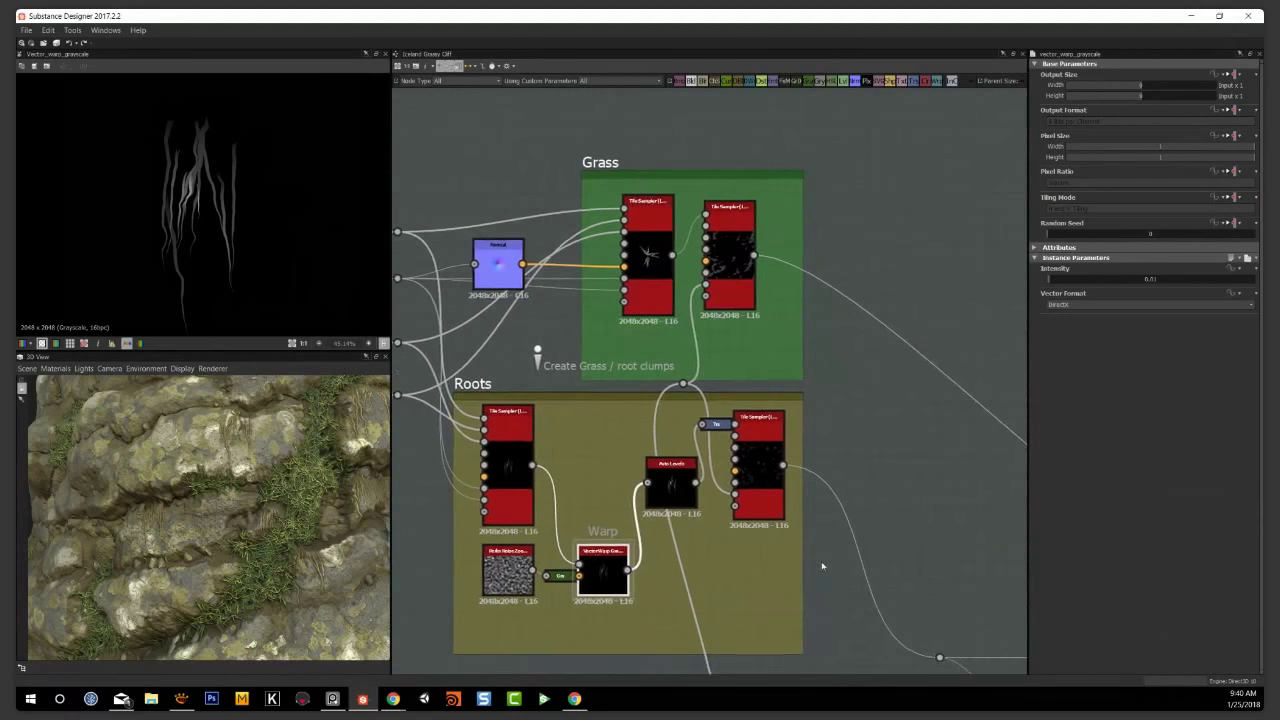
pyautogui.click(754, 460)
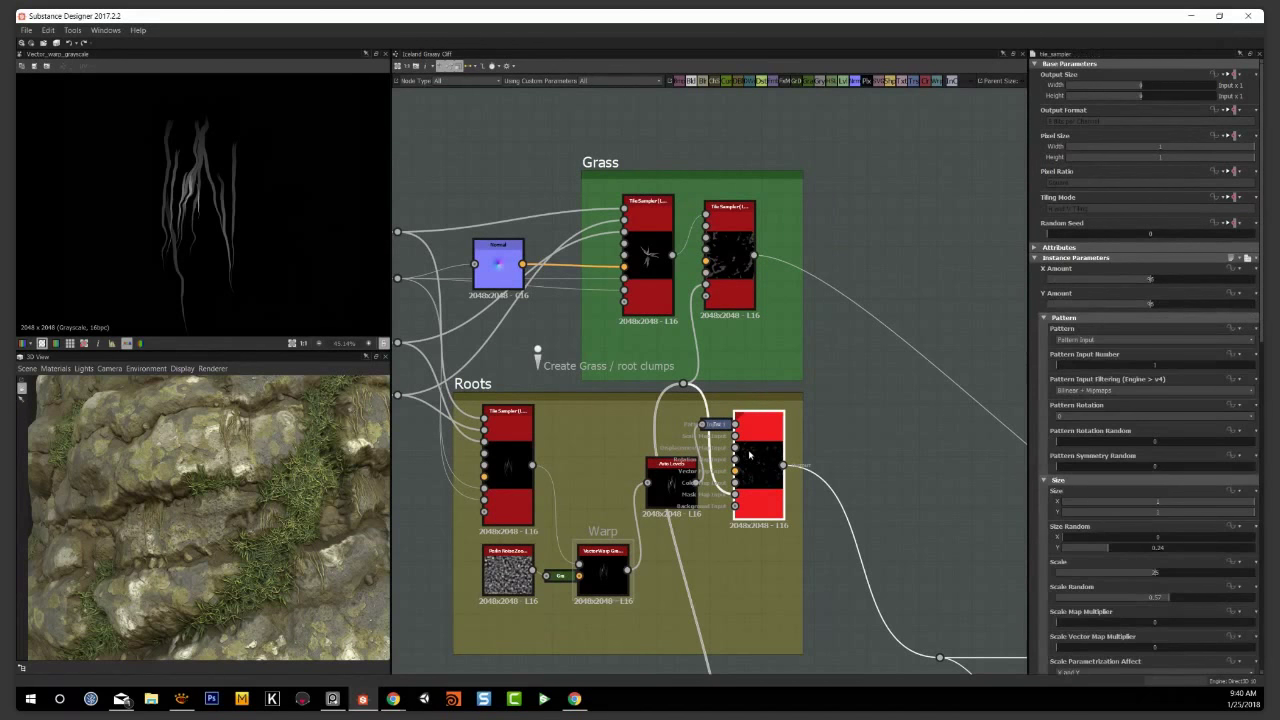
pyautogui.doubleClick(760, 471)
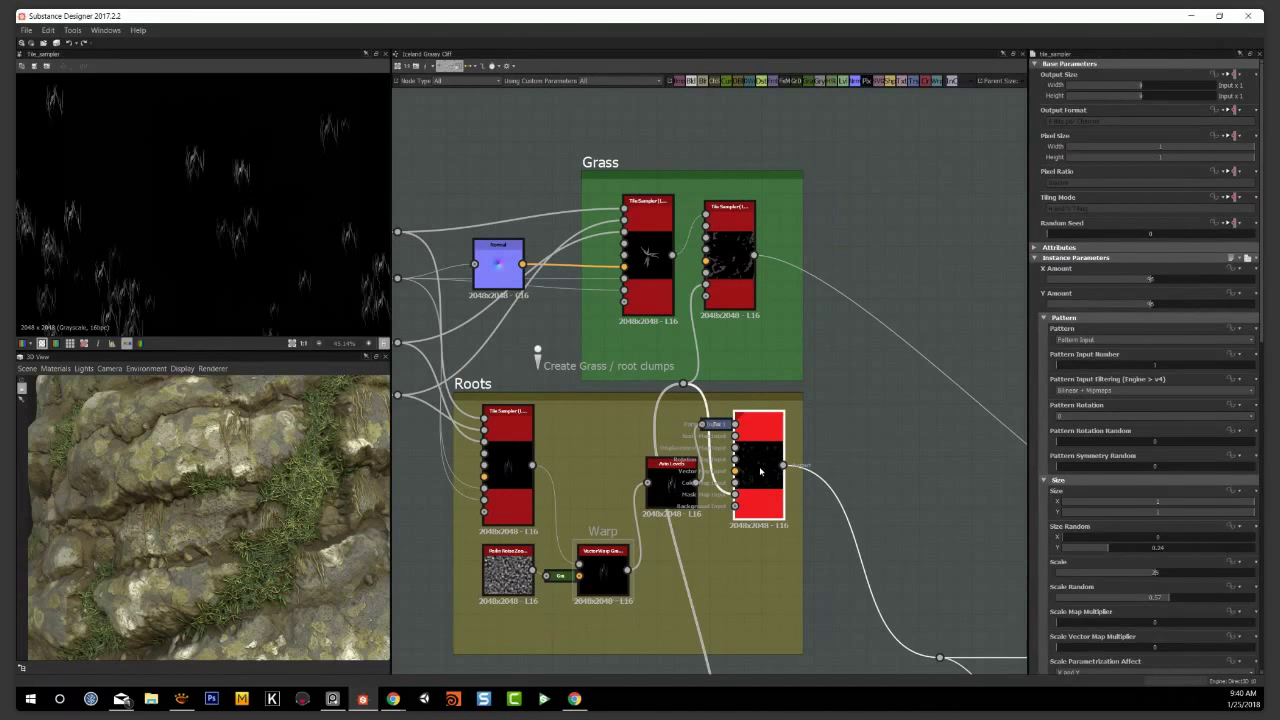
pyautogui.scroll(-4, 314, 229)
pyautogui.press('f')
# Examine the Shadows, Invert Grayscale and Histogram Scan chain in the Grass + Roots Area Mask frame
pyautogui.scroll(-3, 890, 440)
pyautogui.moveTo(815, 665); pyautogui.dragTo(762, 448, button='middle')
pyautogui.scroll(2, 761, 452)
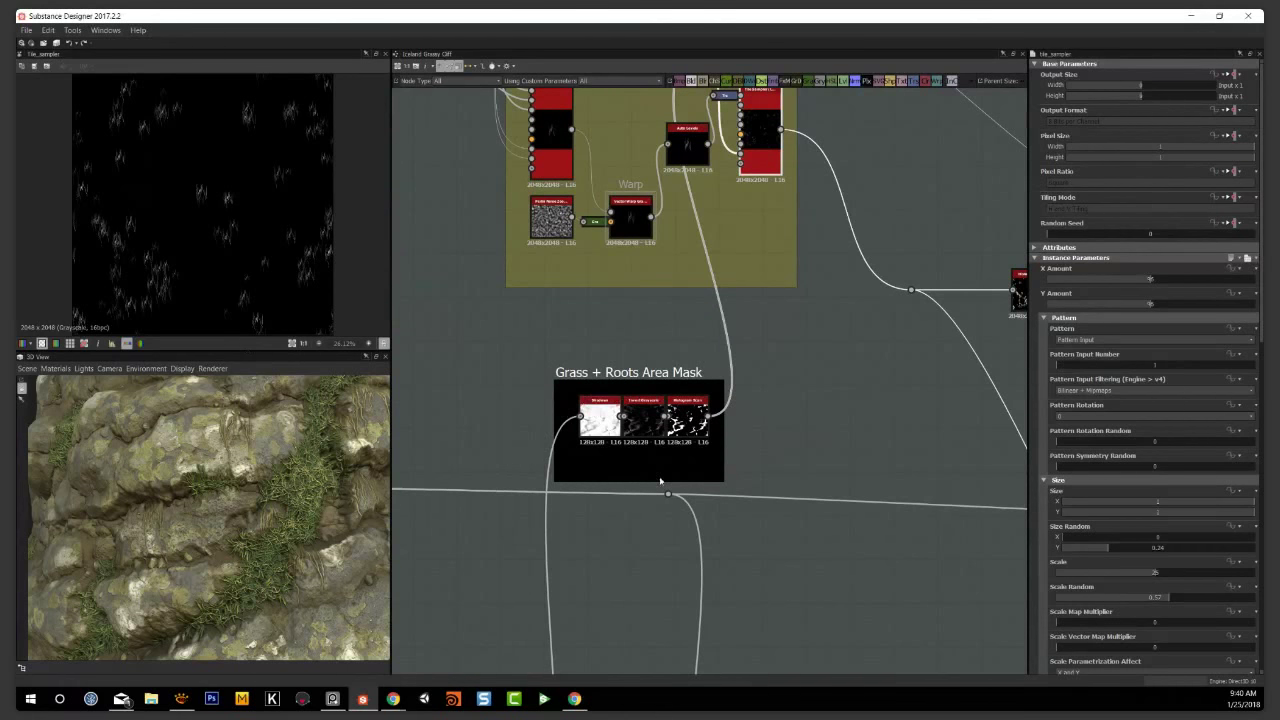
pyautogui.scroll(2, 585, 434)
pyautogui.scroll(-2, 743, 354)
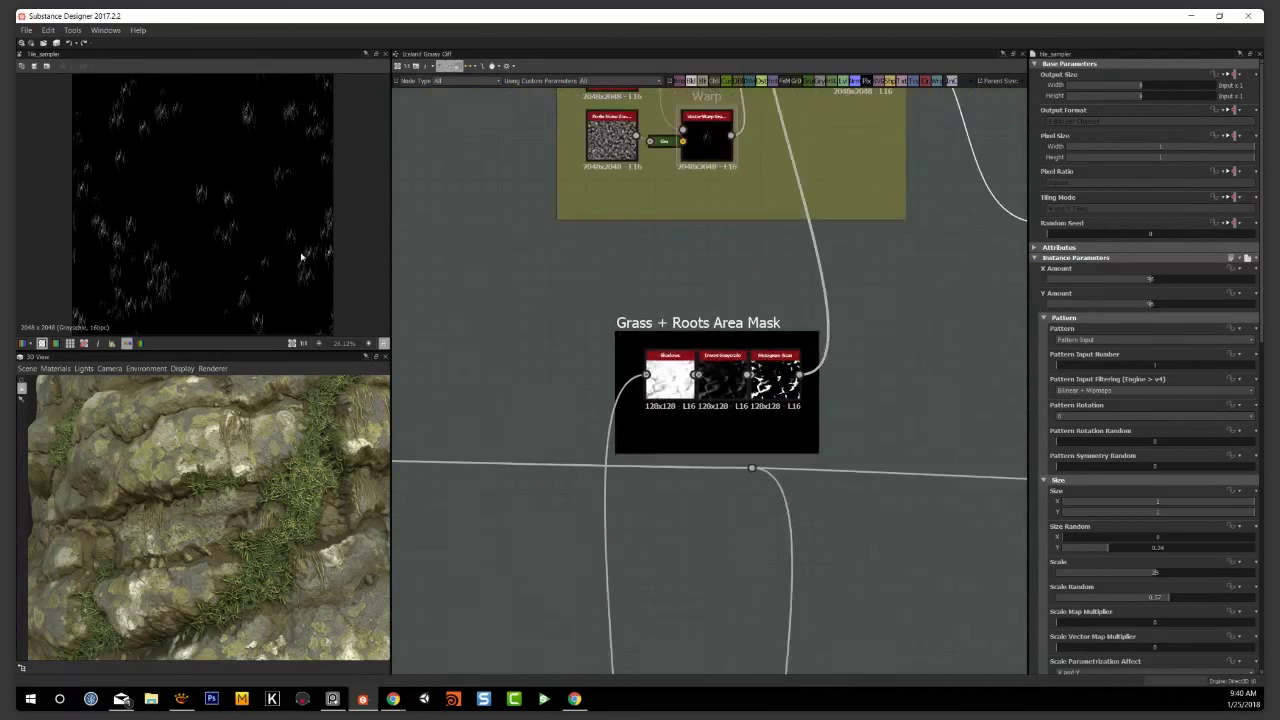
pyautogui.scroll(2, 856, 335)
pyautogui.scroll(1, 850, 378)
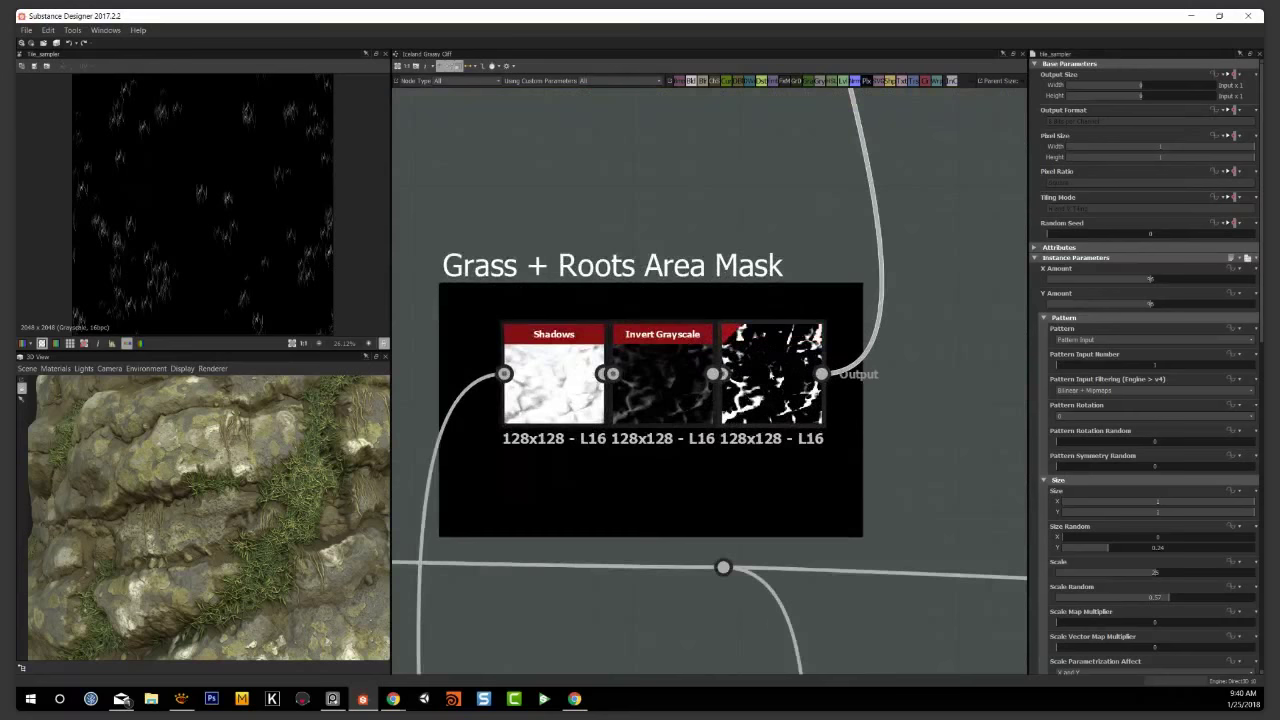
pyautogui.scroll(-2, 837, 237)
pyautogui.scroll(1, 723, 432)
pyautogui.scroll(-2, 723, 432)
pyautogui.scroll(2, 806, 331)
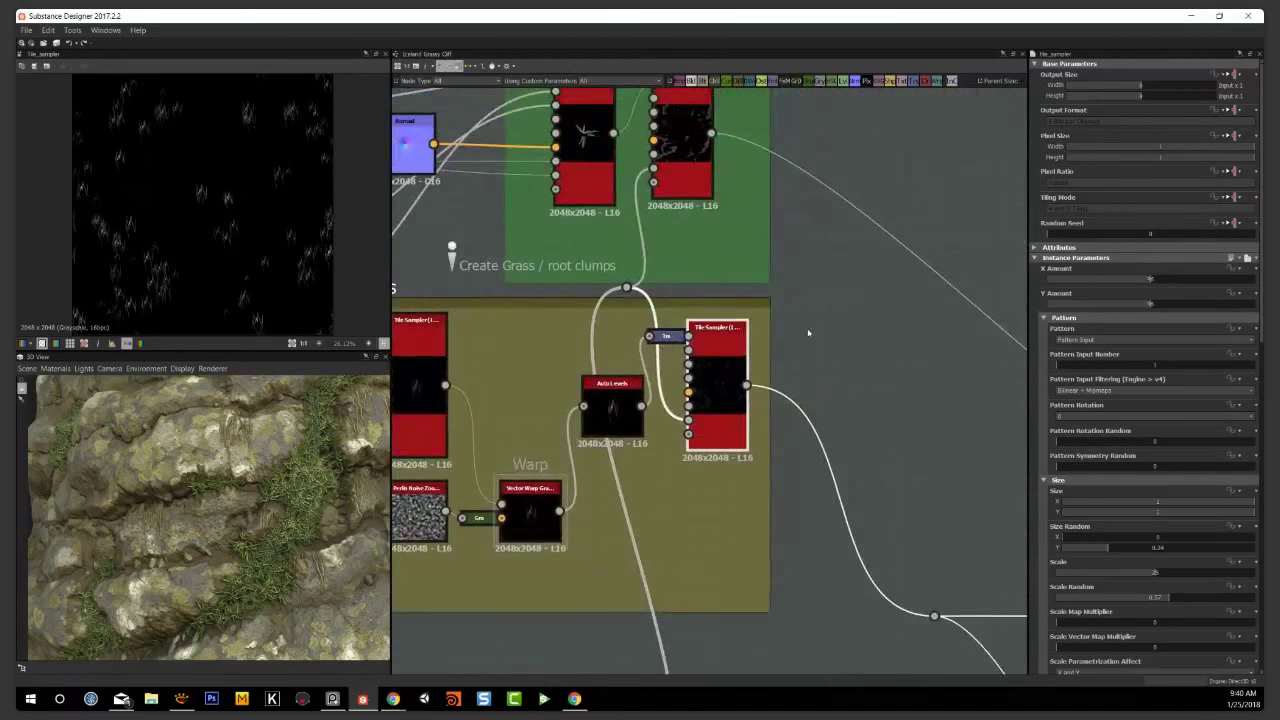
# Examine the second Tile Sampler in the Grass frame and the grass between the rocks on the 3D material
pyautogui.moveTo(808, 331); pyautogui.dragTo(808, 408, button='middle')
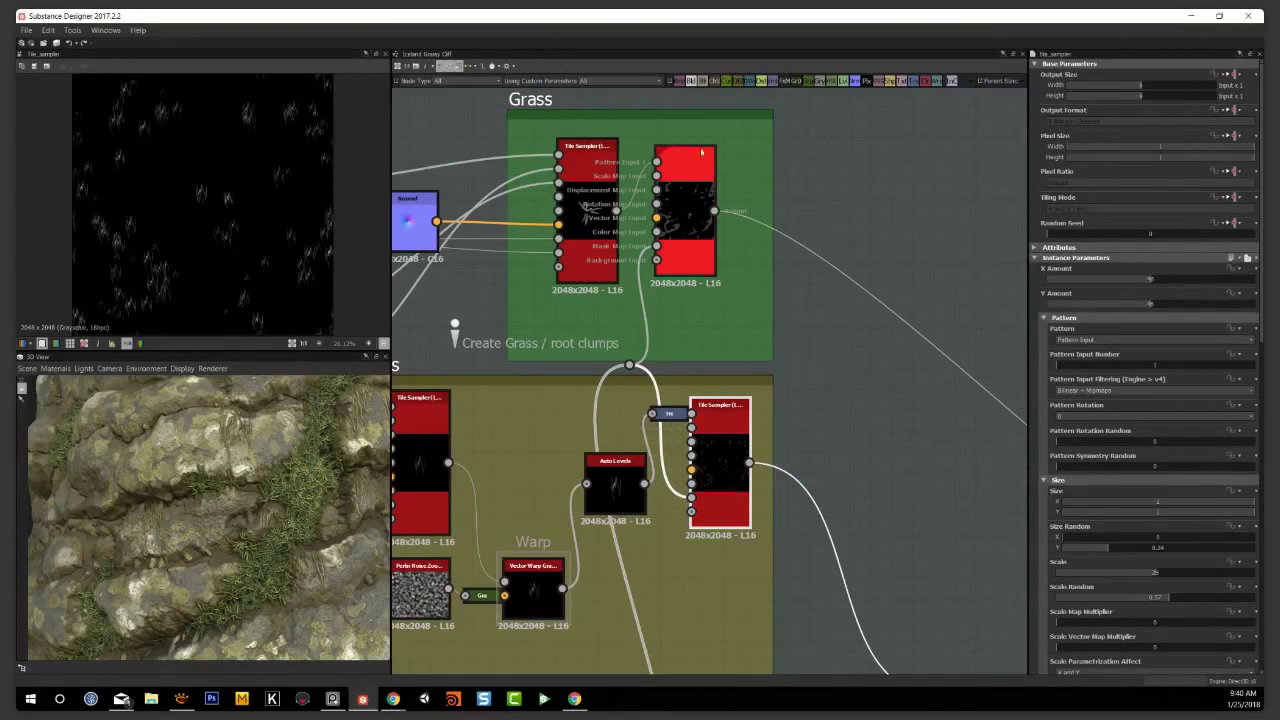
pyautogui.moveTo(796, 390); pyautogui.dragTo(759, 386, button='middle')
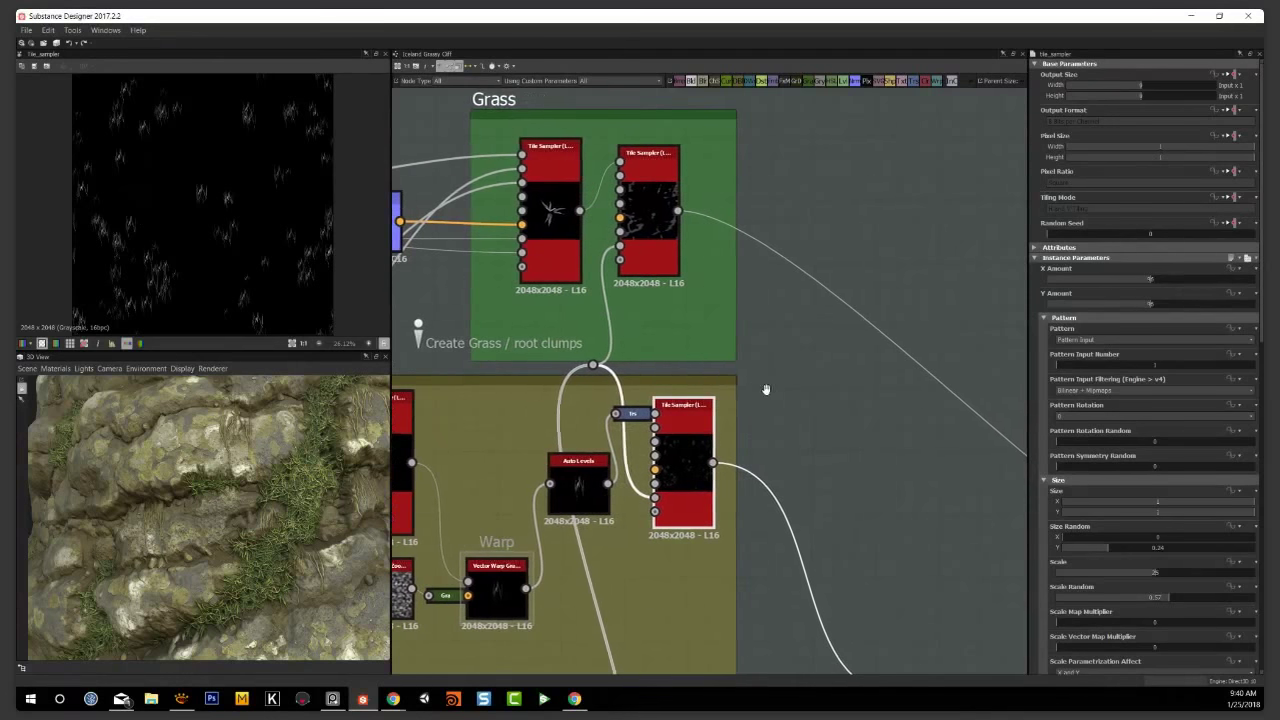
pyautogui.scroll(3, 265, 565)
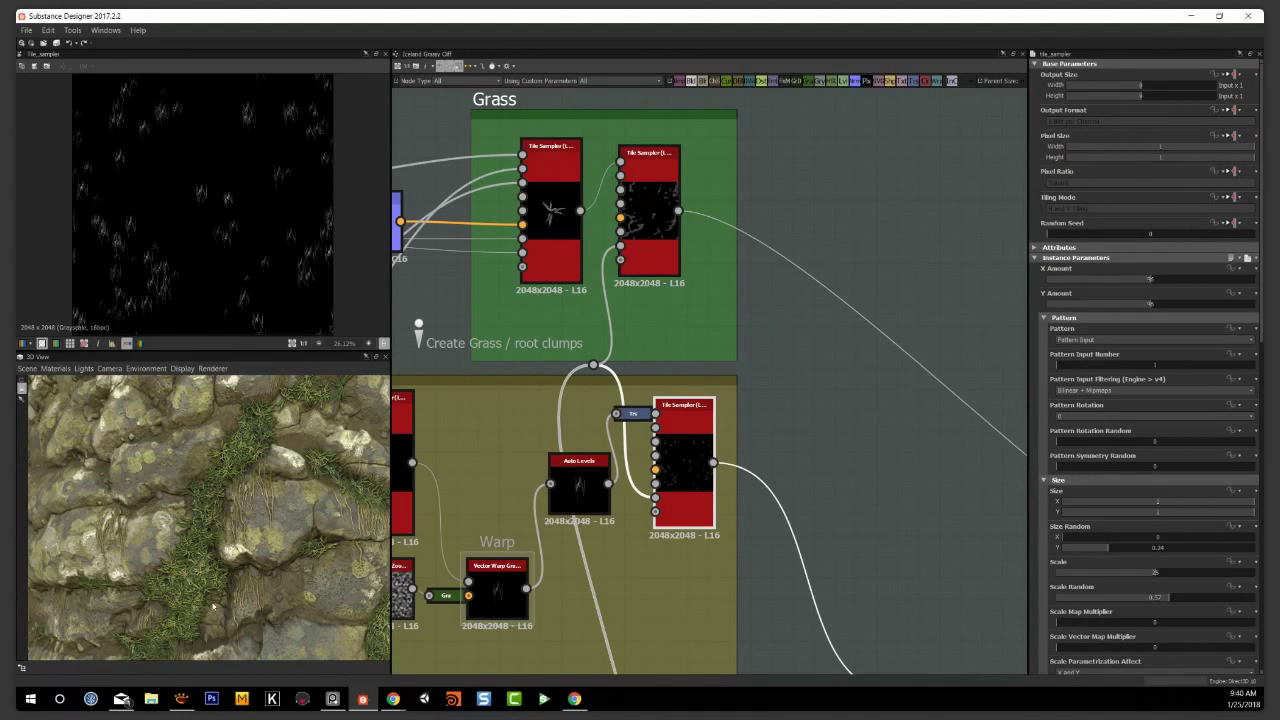
pyautogui.scroll(-3, 840, 311)
# Examine the Lichen frame in the graph and inspect the lichen patches on the rocks up close in 3D
pyautogui.moveTo(808, 412); pyautogui.dragTo(524, 351, button='middle')
pyautogui.scroll(-1, 524, 351)
pyautogui.scroll(-1, 524, 355)
pyautogui.moveTo(674, 369); pyautogui.dragTo(546, 309, button='middle')
pyautogui.moveTo(799, 395); pyautogui.dragTo(603, 329, button='middle')
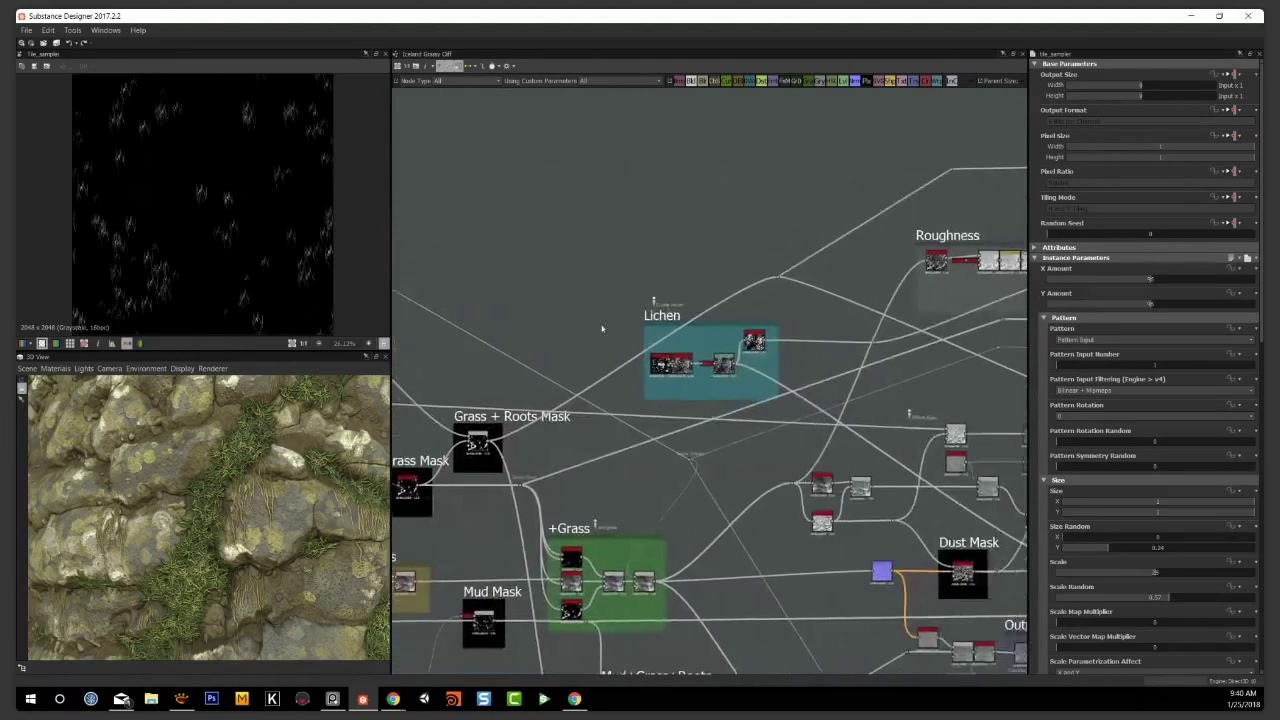
pyautogui.scroll(1, 664, 363)
pyautogui.scroll(5, 737, 398)
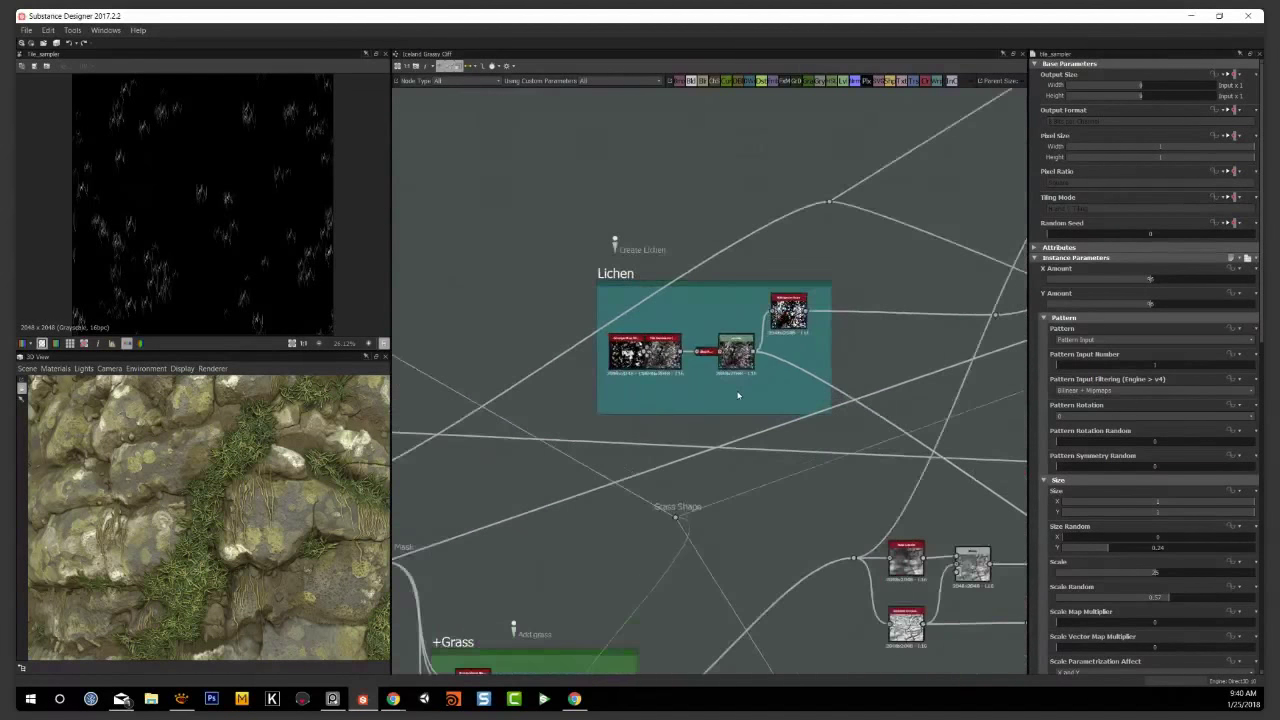
pyautogui.scroll(-5, 739, 396)
pyautogui.moveTo(739, 396); pyautogui.dragTo(601, 303, button='middle')
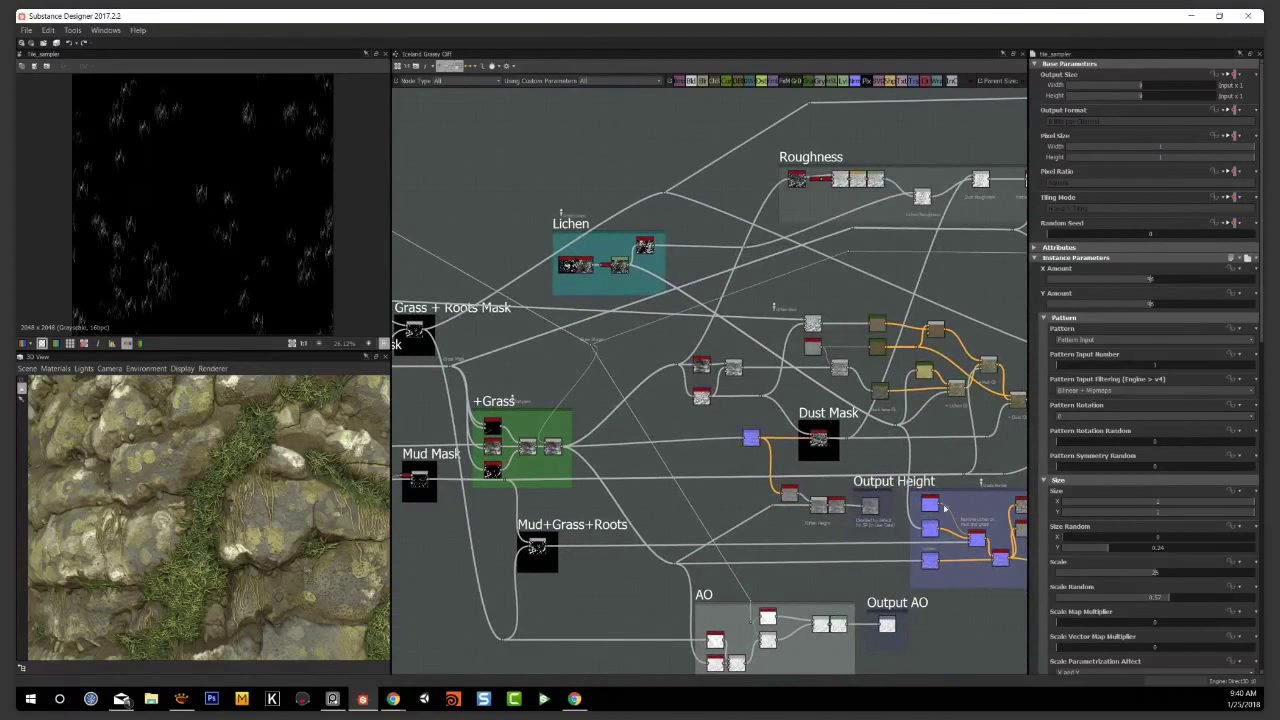
pyautogui.scroll(10, 203, 462)
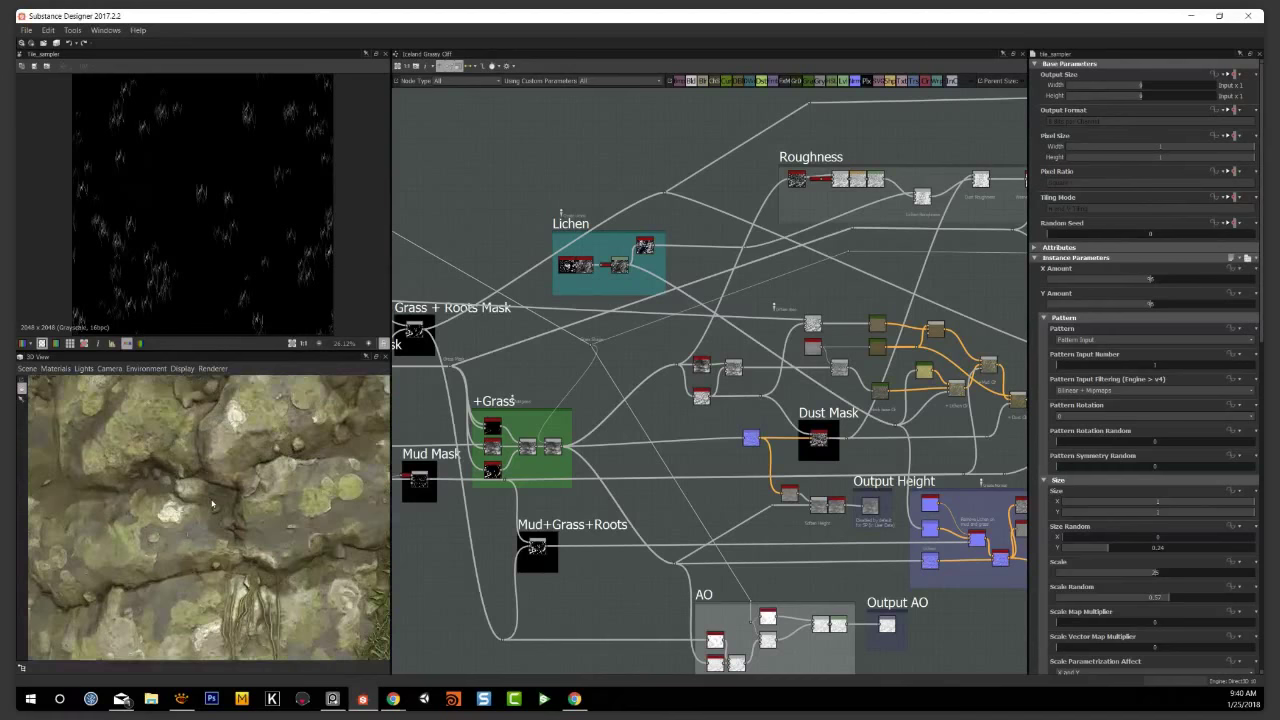
pyautogui.scroll(-5, 237, 465)
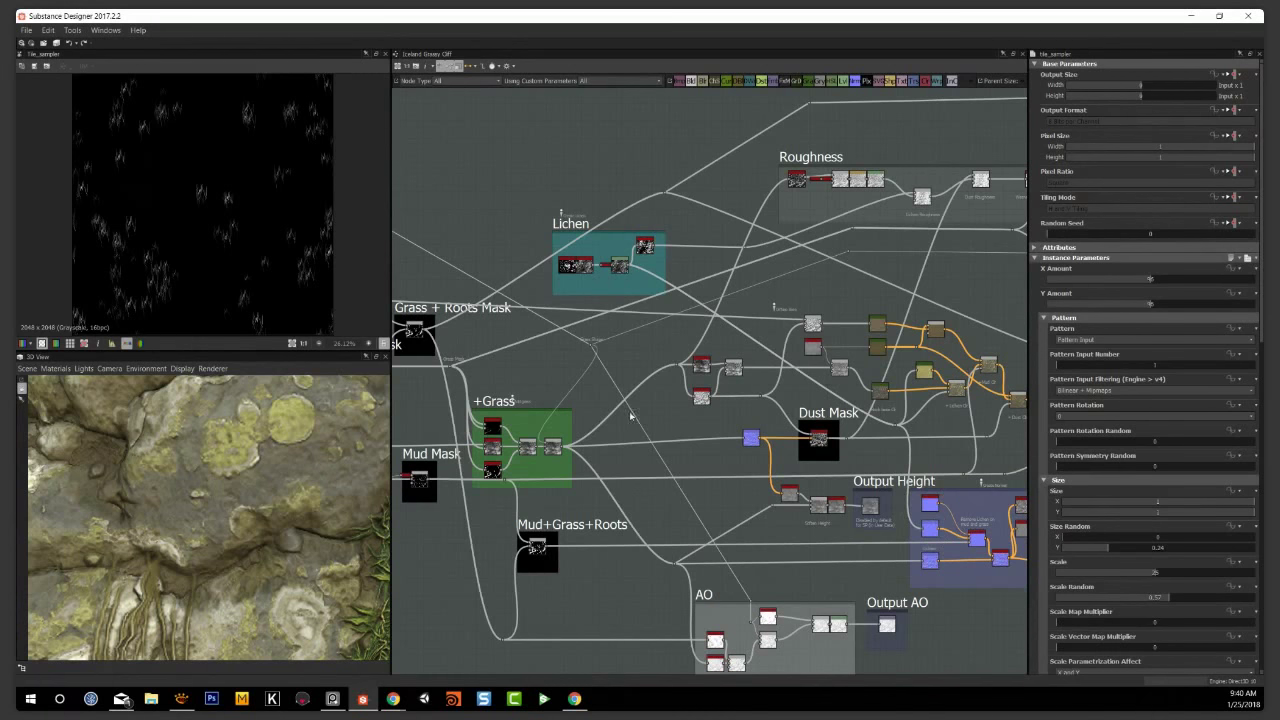
# Preview the Normal node fed by the +Dirt Detail Blend and move it below the +Pebbles frame
pyautogui.moveTo(620, 463); pyautogui.dragTo(937, 465, button='middle')
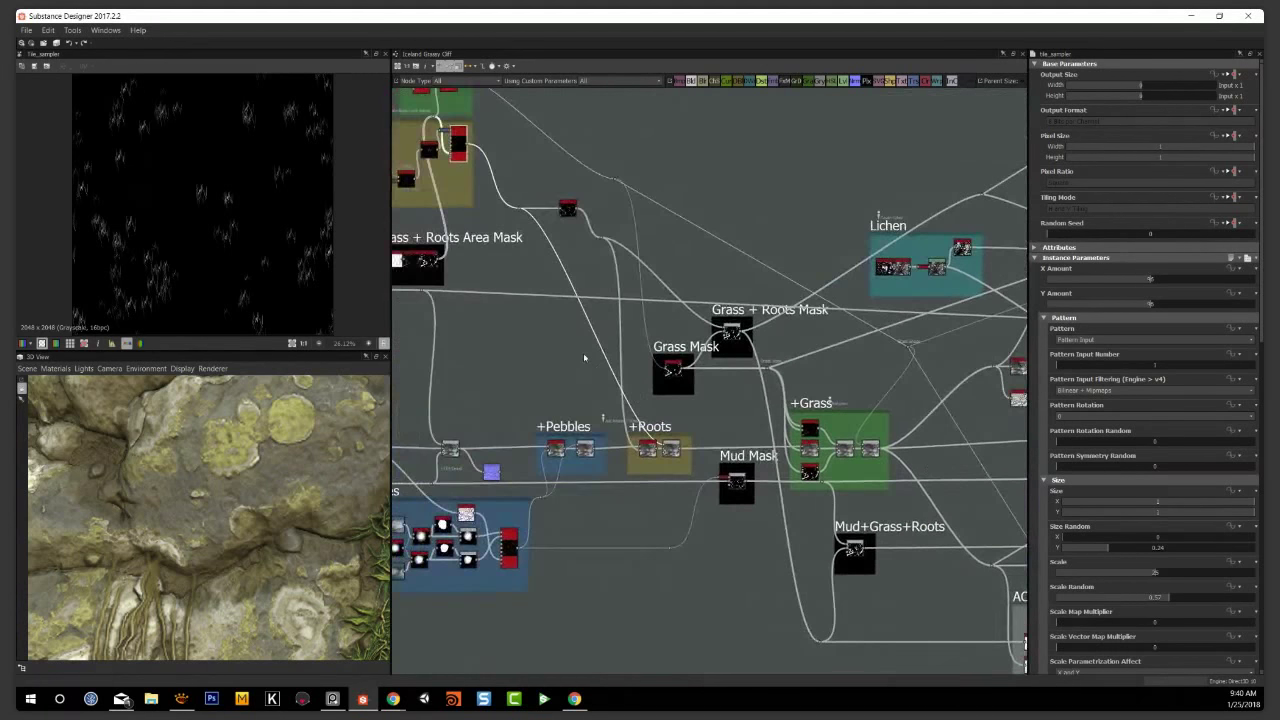
pyautogui.scroll(3, 575, 385)
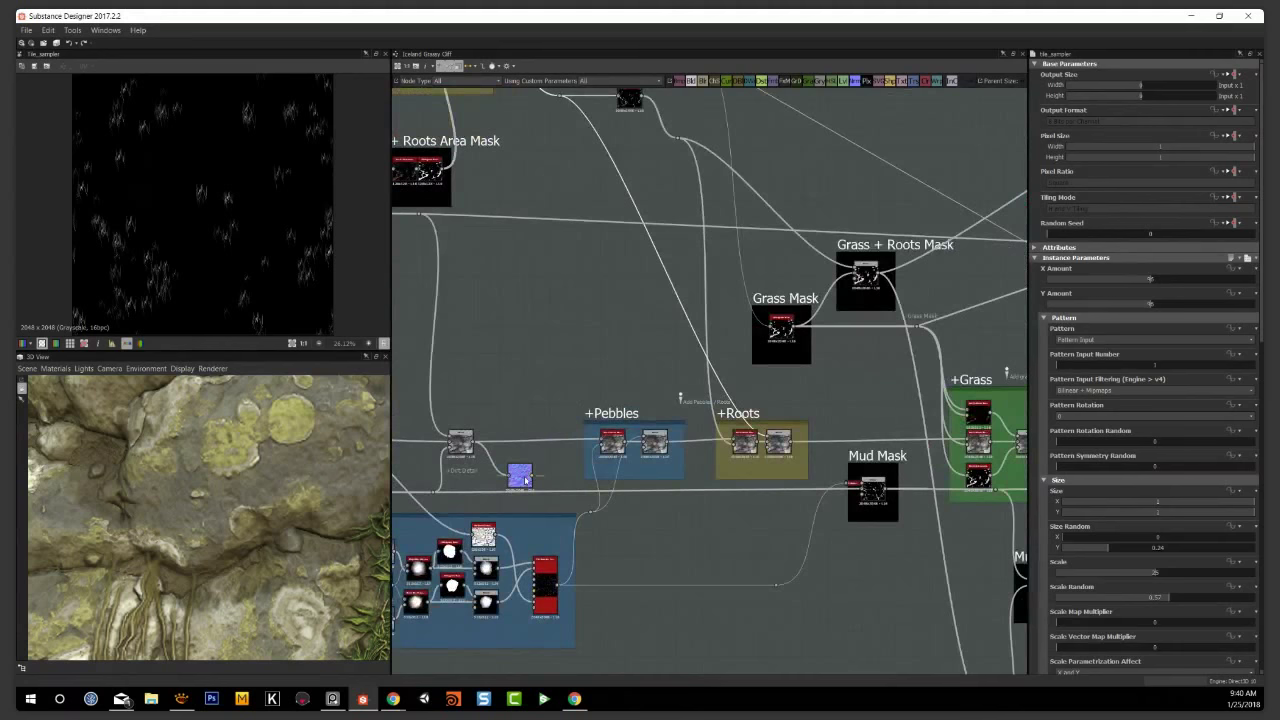
pyautogui.doubleClick(525, 480)
pyautogui.moveTo(525, 480); pyautogui.dragTo(683, 547)
pyautogui.scroll(1, 669, 458)
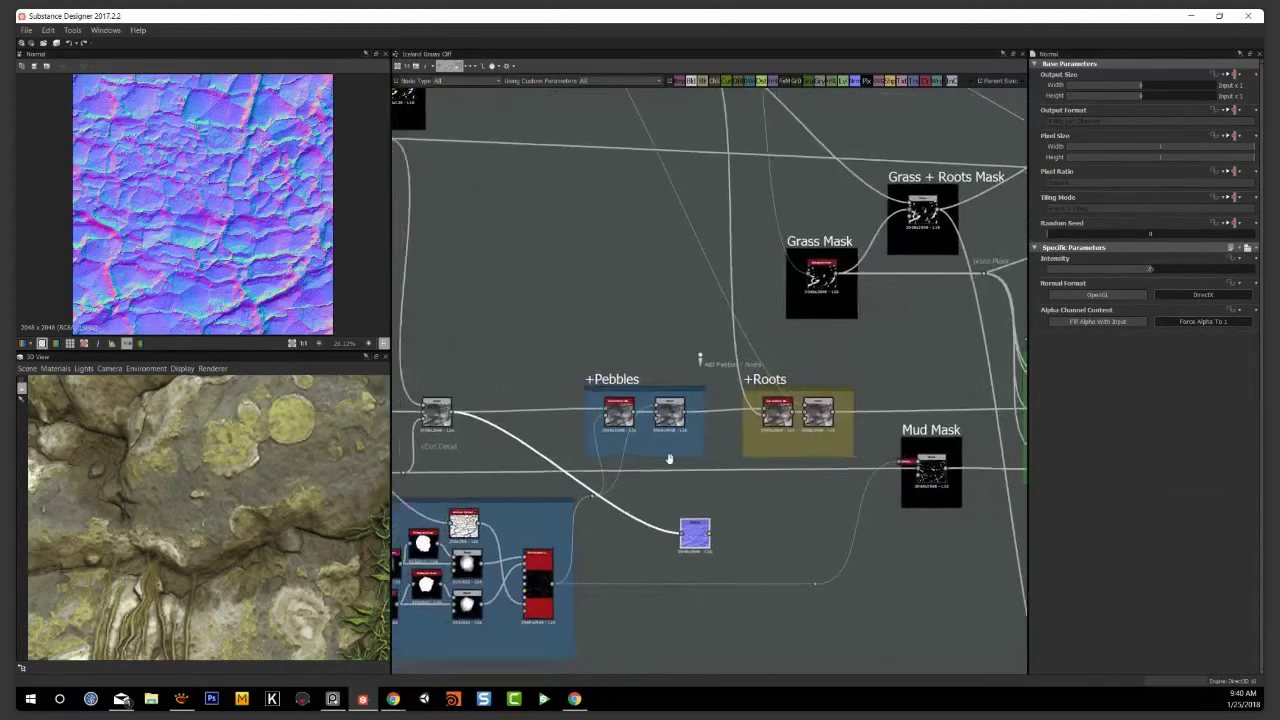
pyautogui.moveTo(669, 458); pyautogui.dragTo(730, 393, button='middle')
pyautogui.scroll(2, 671, 443)
pyautogui.moveTo(678, 467); pyautogui.dragTo(738, 489, button='middle')
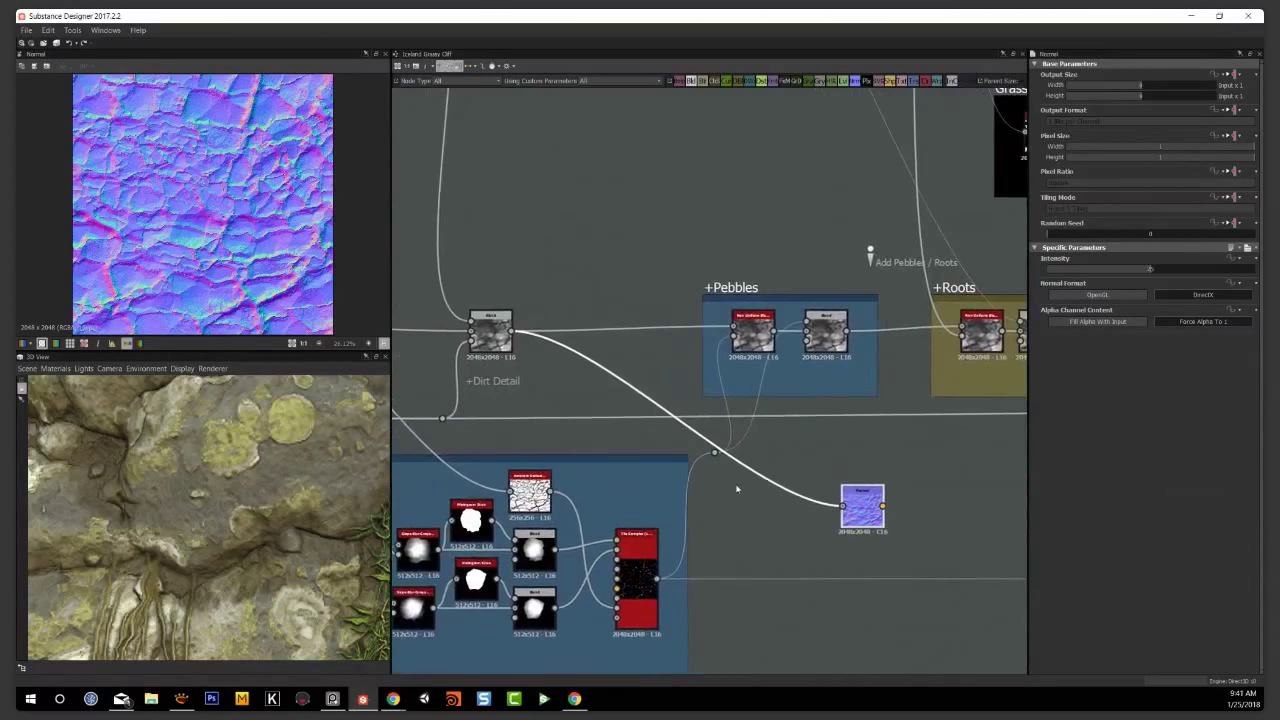
pyautogui.scroll(2, 736, 489)
pyautogui.moveTo(900, 510); pyautogui.dragTo(872, 472)
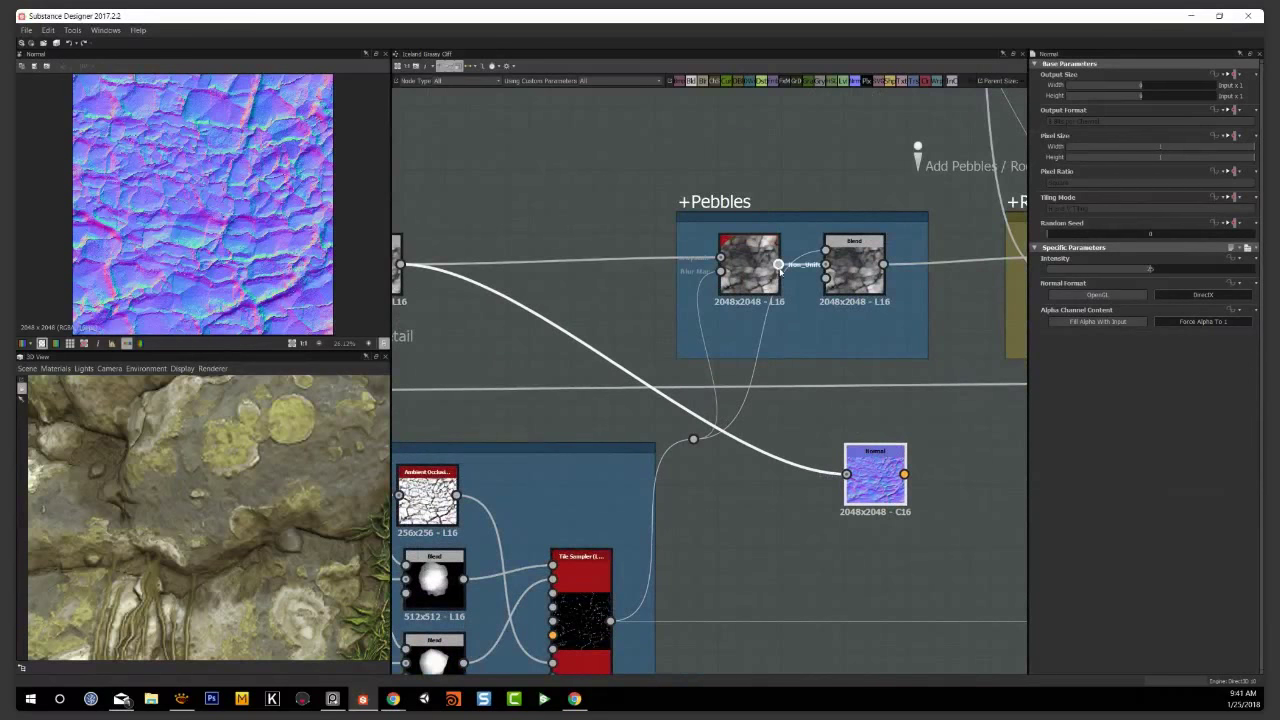
# Connect the Non Uniform Blur output in the +Pebbles frame to the Normal node and inspect the normal map up close
pyautogui.moveTo(779, 265); pyautogui.dragTo(846, 473)
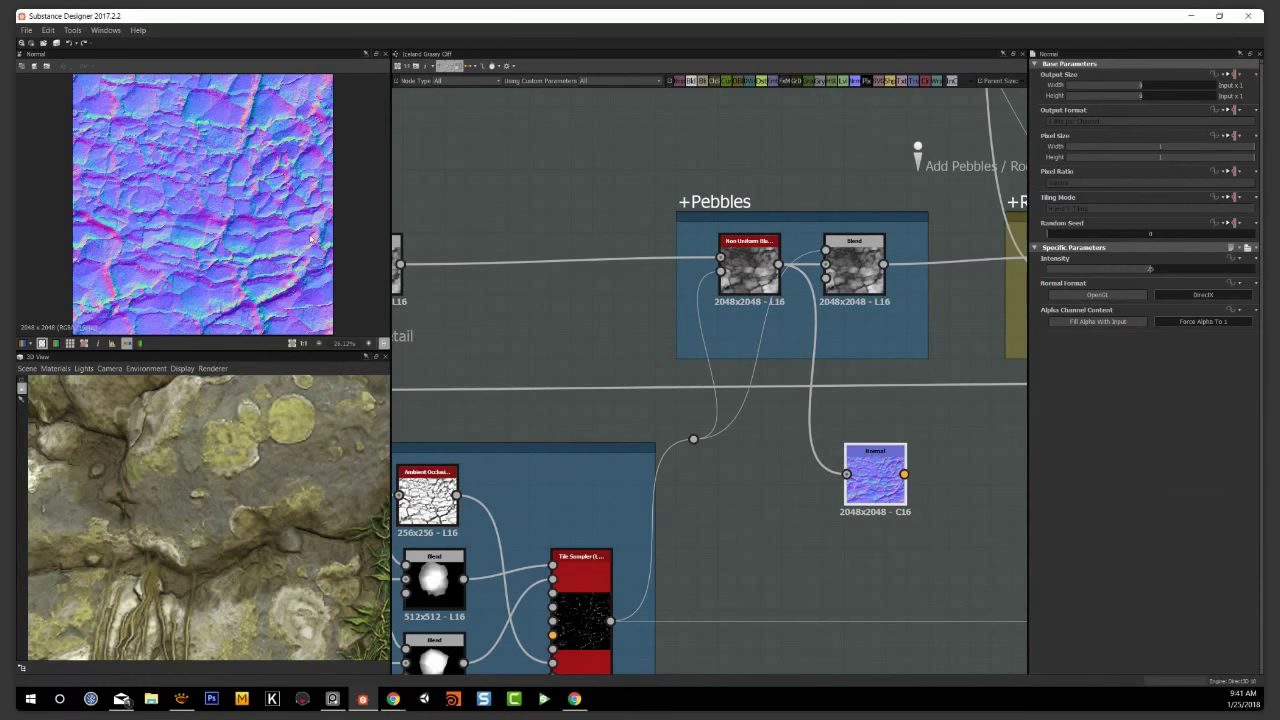
pyautogui.moveTo(461, 280); pyautogui.dragTo(922, 494)
pyautogui.moveTo(825, 505); pyautogui.dragTo(783, 486, button='middle')
pyautogui.moveTo(798, 262); pyautogui.dragTo(866, 471)
pyautogui.moveTo(771, 354); pyautogui.dragTo(759, 349, button='middle')
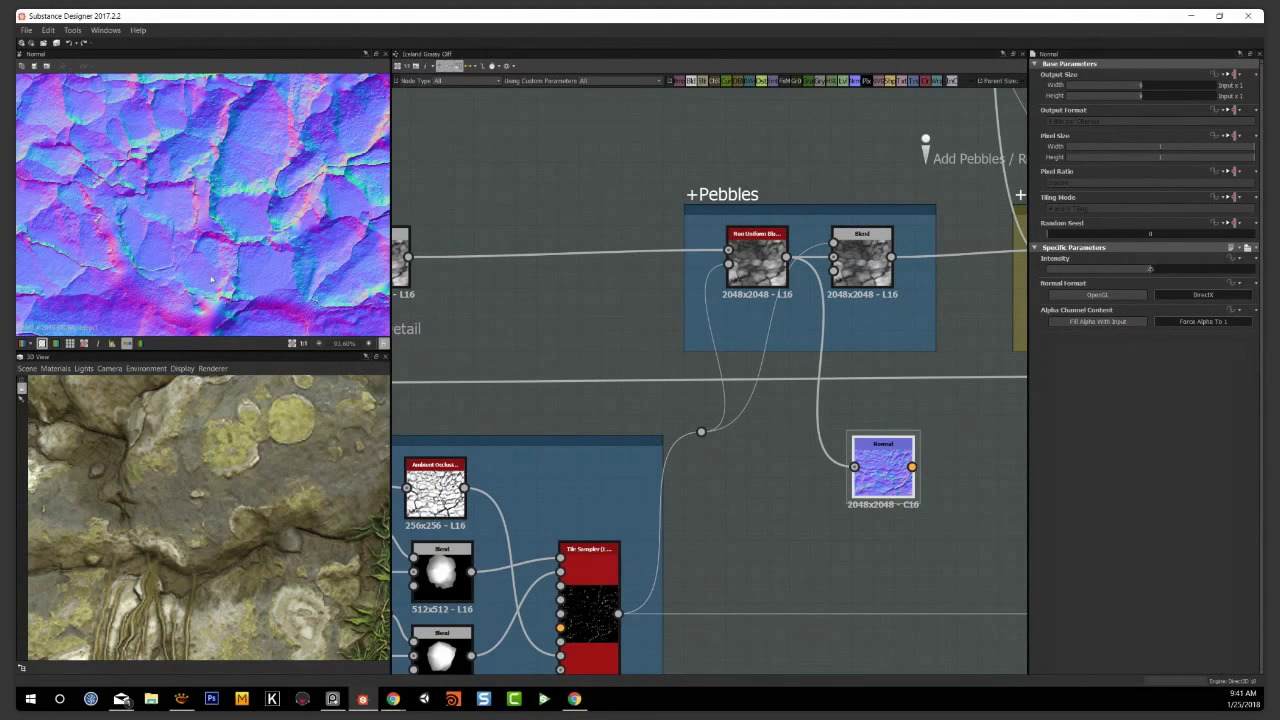
pyautogui.moveTo(252, 220); pyautogui.dragTo(186, 266, button='middle')
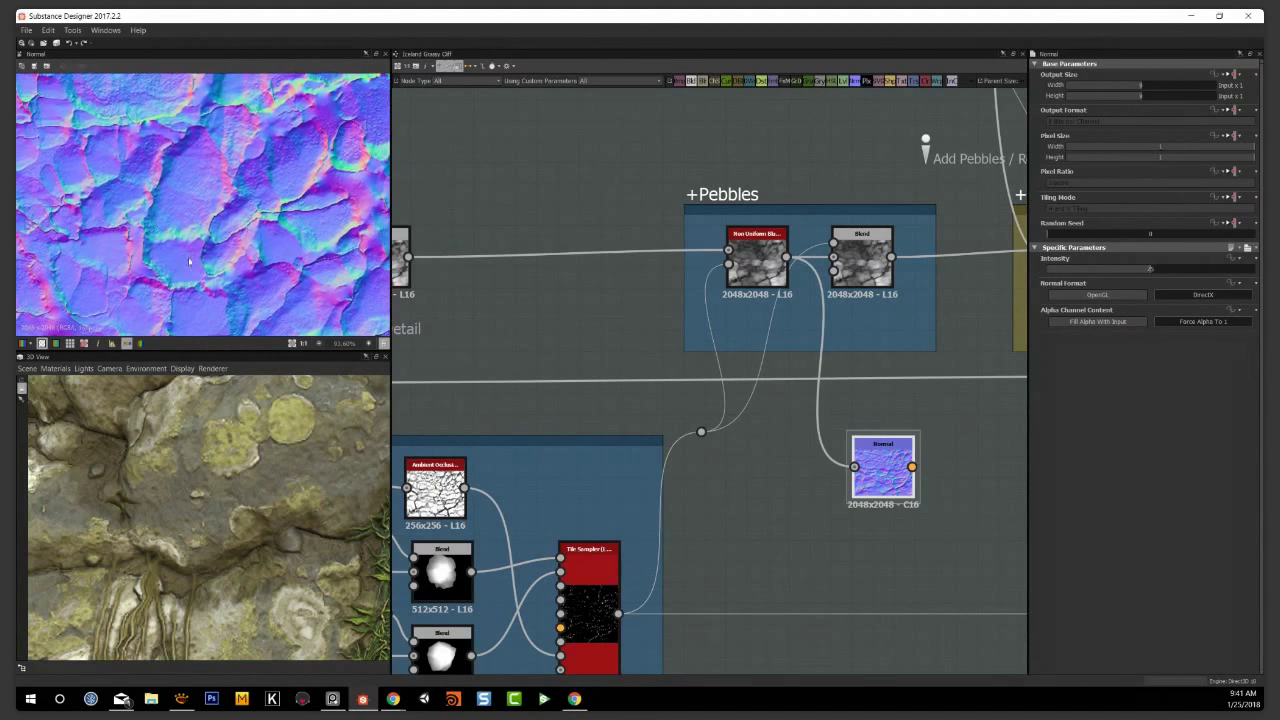
# Connect the Blend output in the +Pebbles frame to the Normal node's input
pyautogui.moveTo(928, 374); pyautogui.dragTo(848, 397, button='middle')
pyautogui.moveTo(798, 502); pyautogui.dragTo(862, 502)
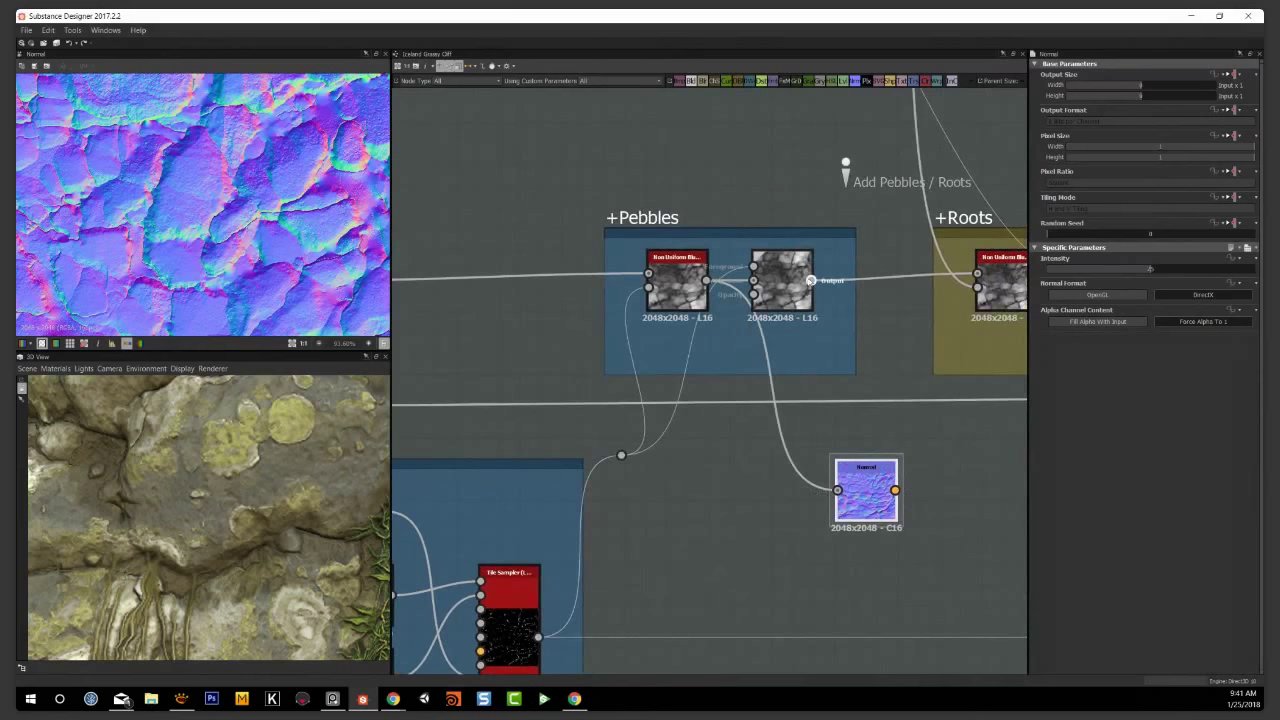
pyautogui.moveTo(811, 280); pyautogui.dragTo(847, 521)
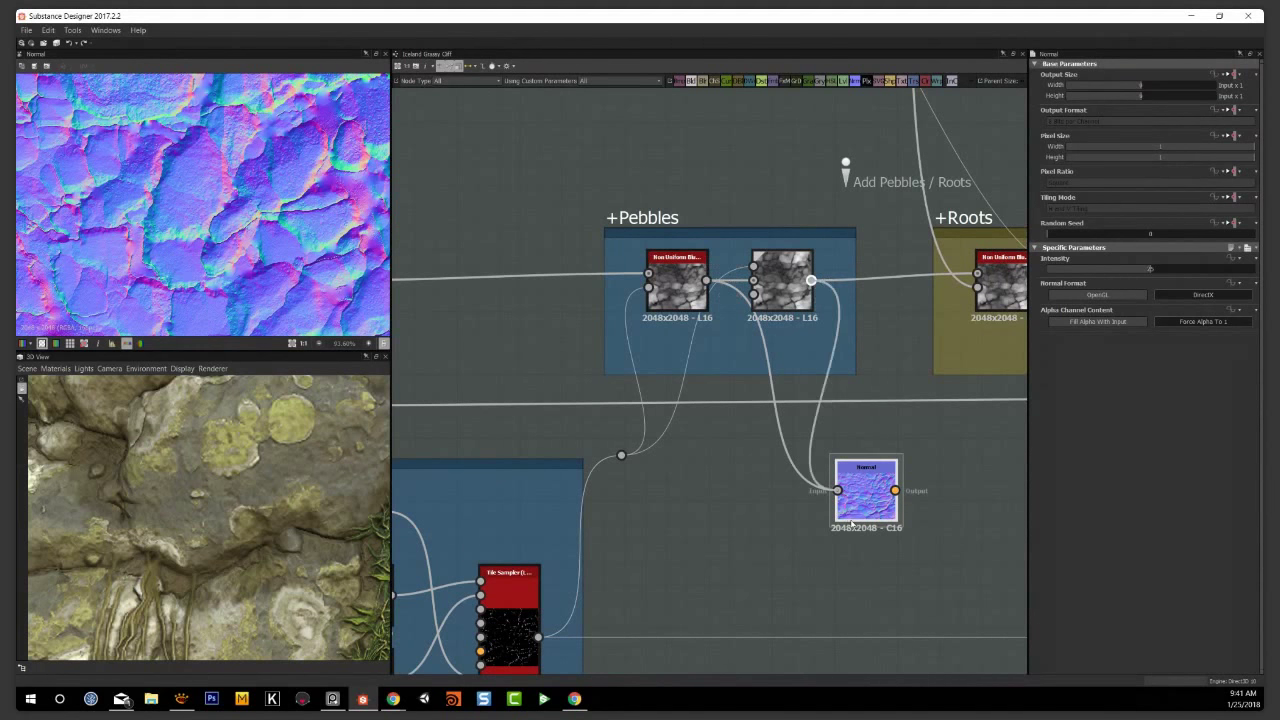
# Examine the pebbles in the normal map up close, and preview the +Pebbles frame's Blend node with its parameters
pyautogui.scroll(3, 165, 173)
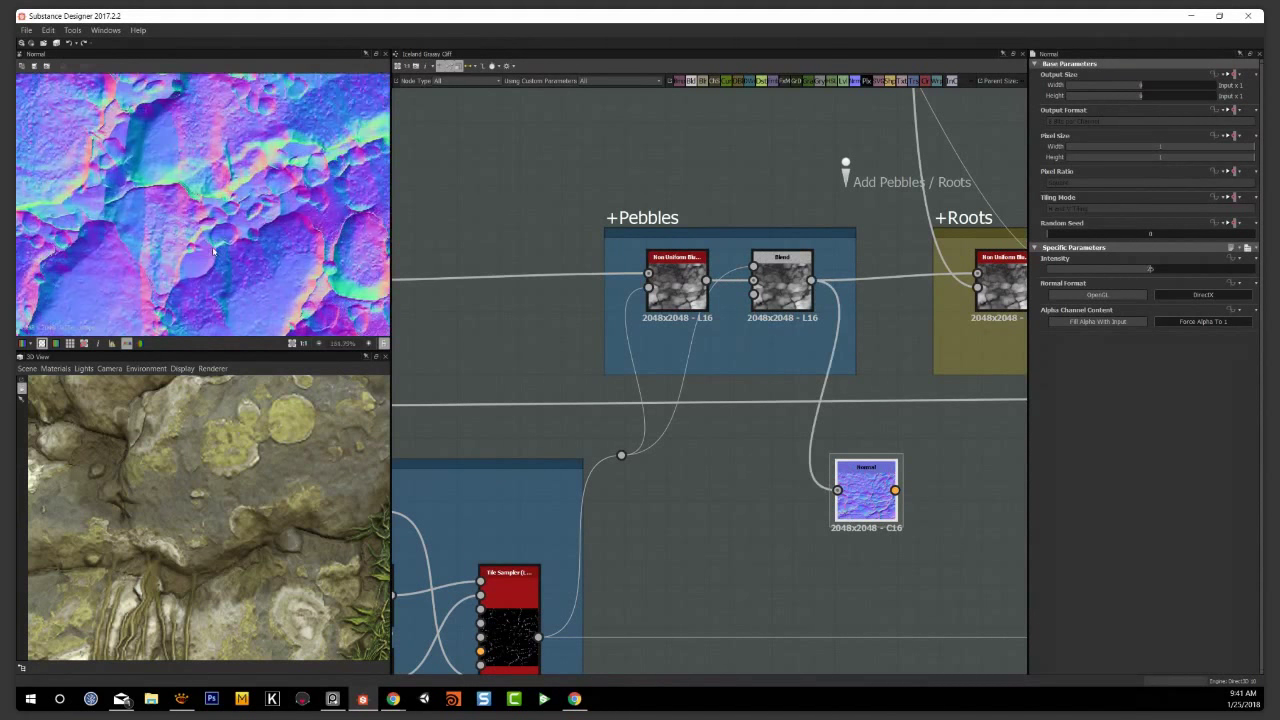
pyautogui.moveTo(756, 418); pyautogui.dragTo(677, 429, button='middle')
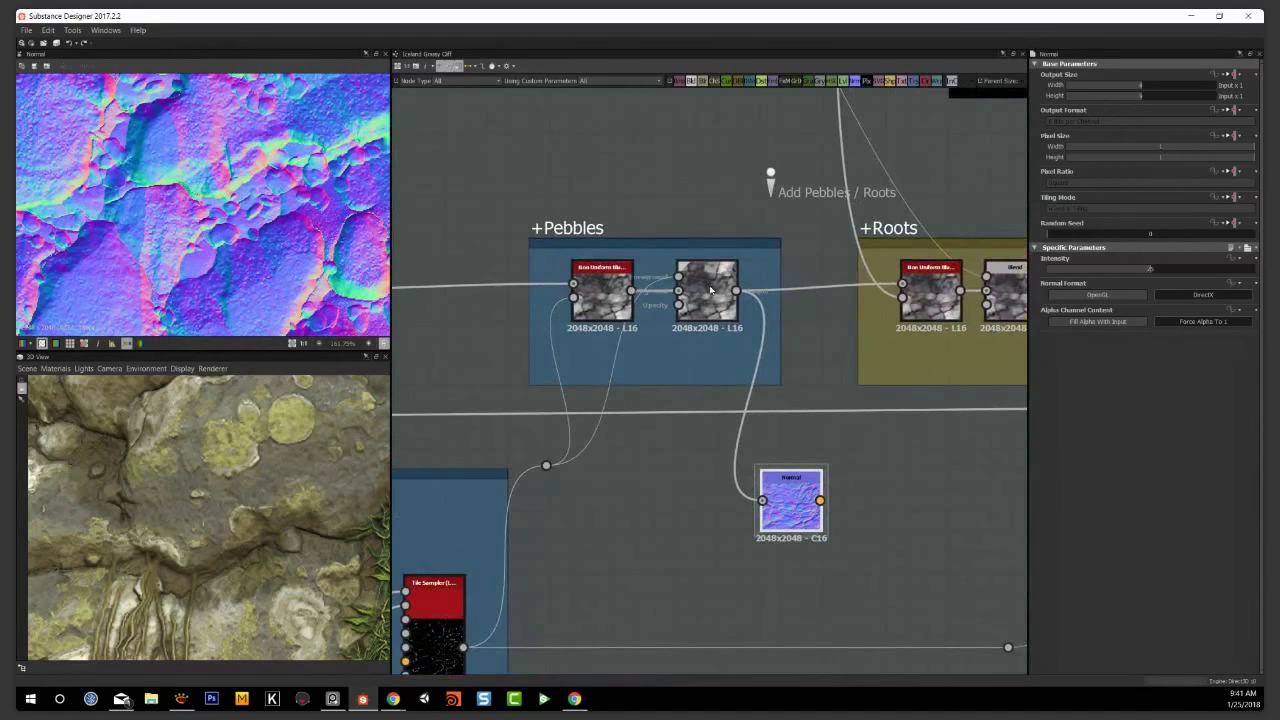
pyautogui.moveTo(618, 339); pyautogui.dragTo(606, 341, button='middle')
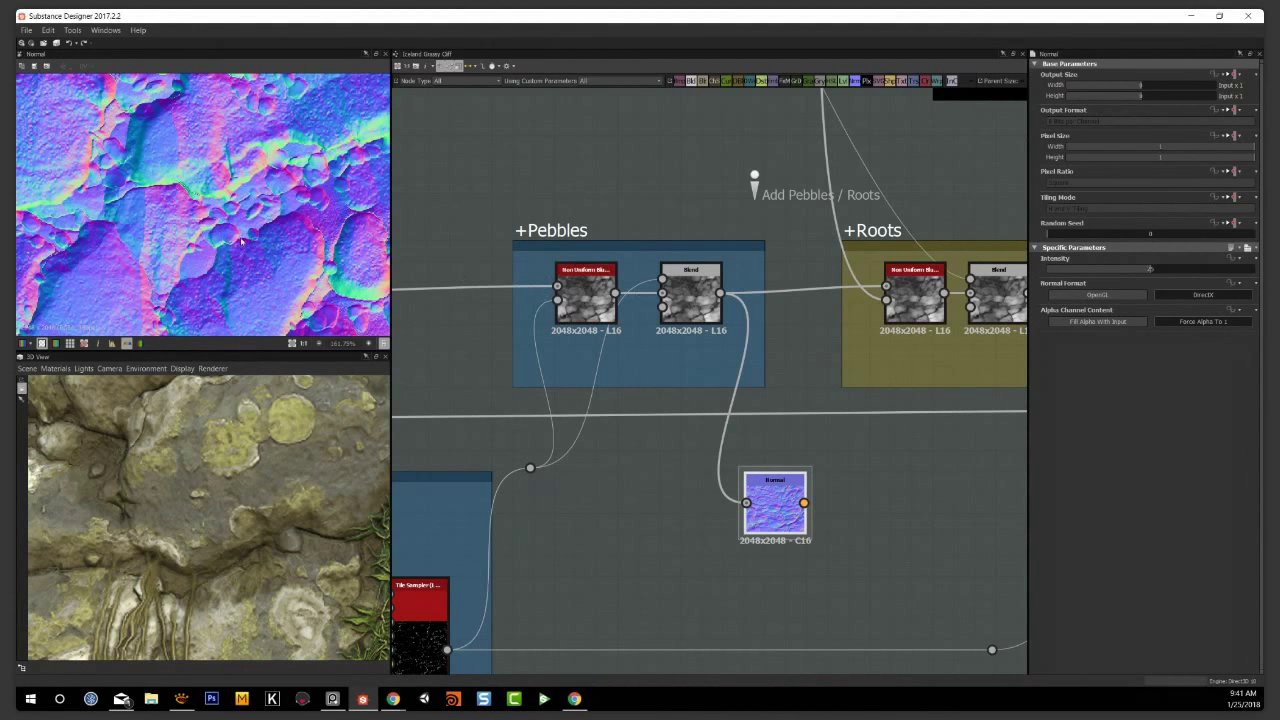
pyautogui.doubleClick(692, 296)
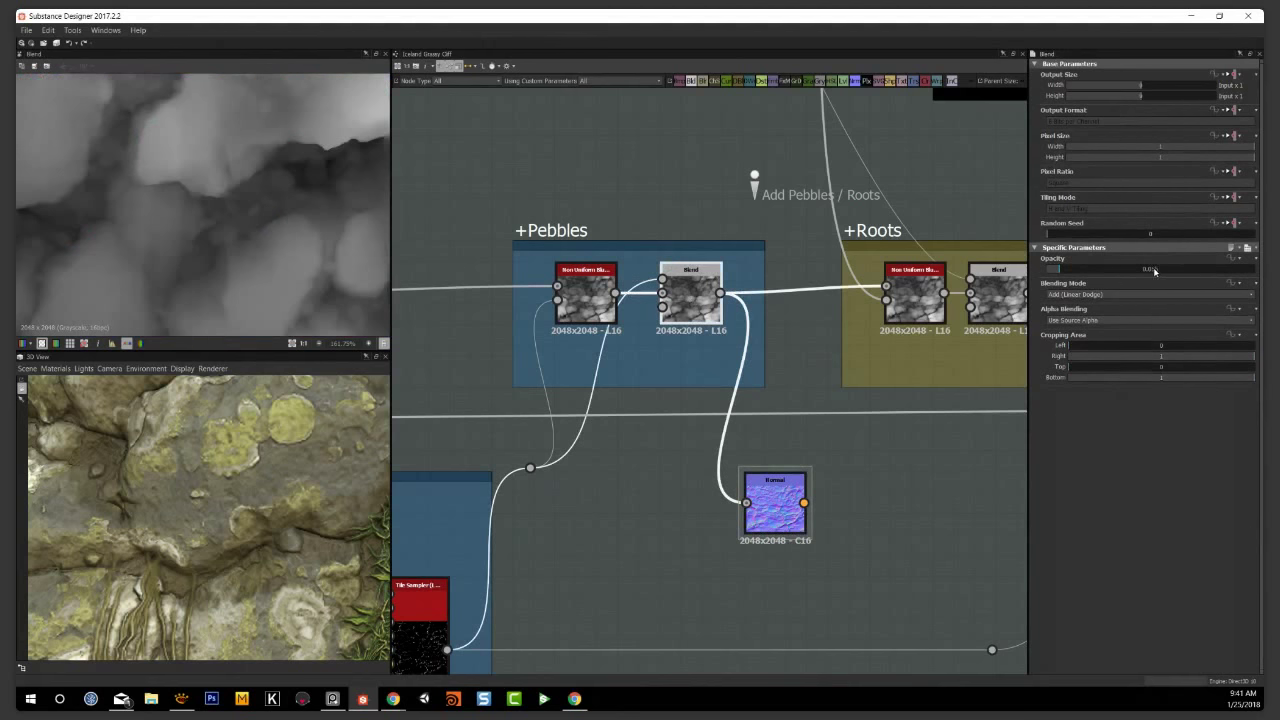
pyautogui.scroll(-2, 817, 446)
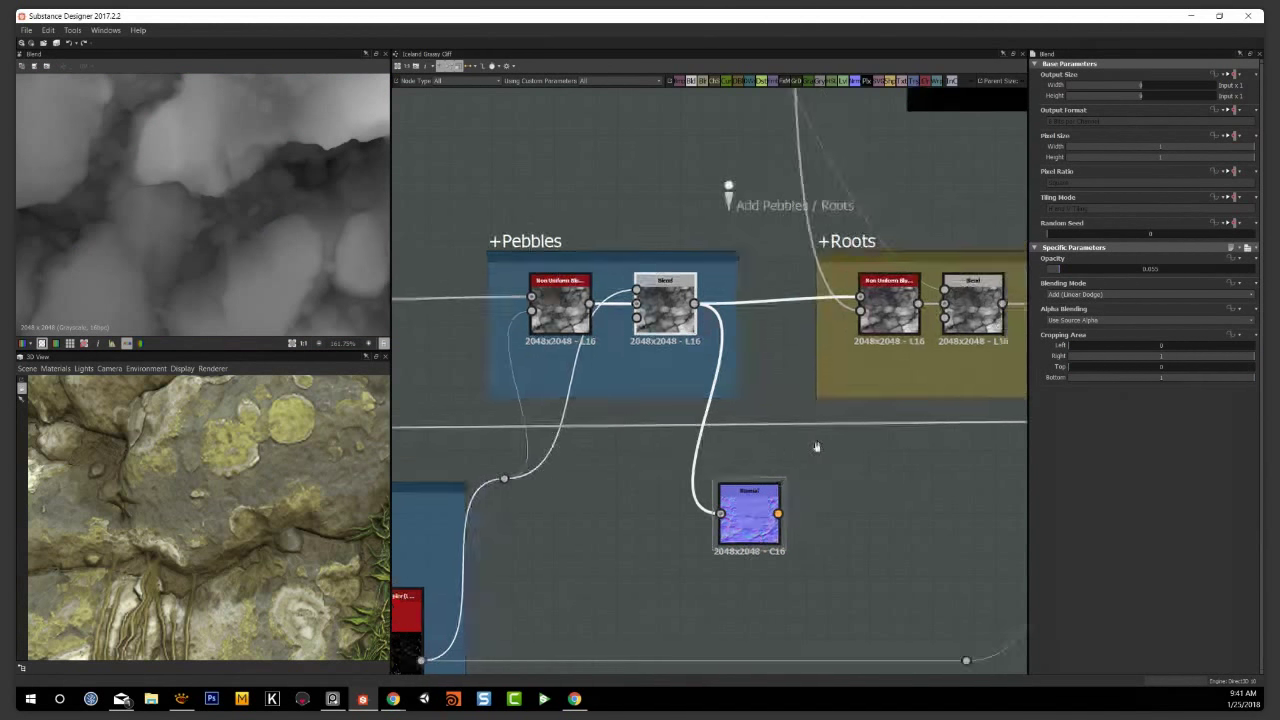
# Preview the Normal node and move it below the +Roots frame
pyautogui.moveTo(745, 487); pyautogui.dragTo(611, 489, button='middle')
pyautogui.click(553, 536)
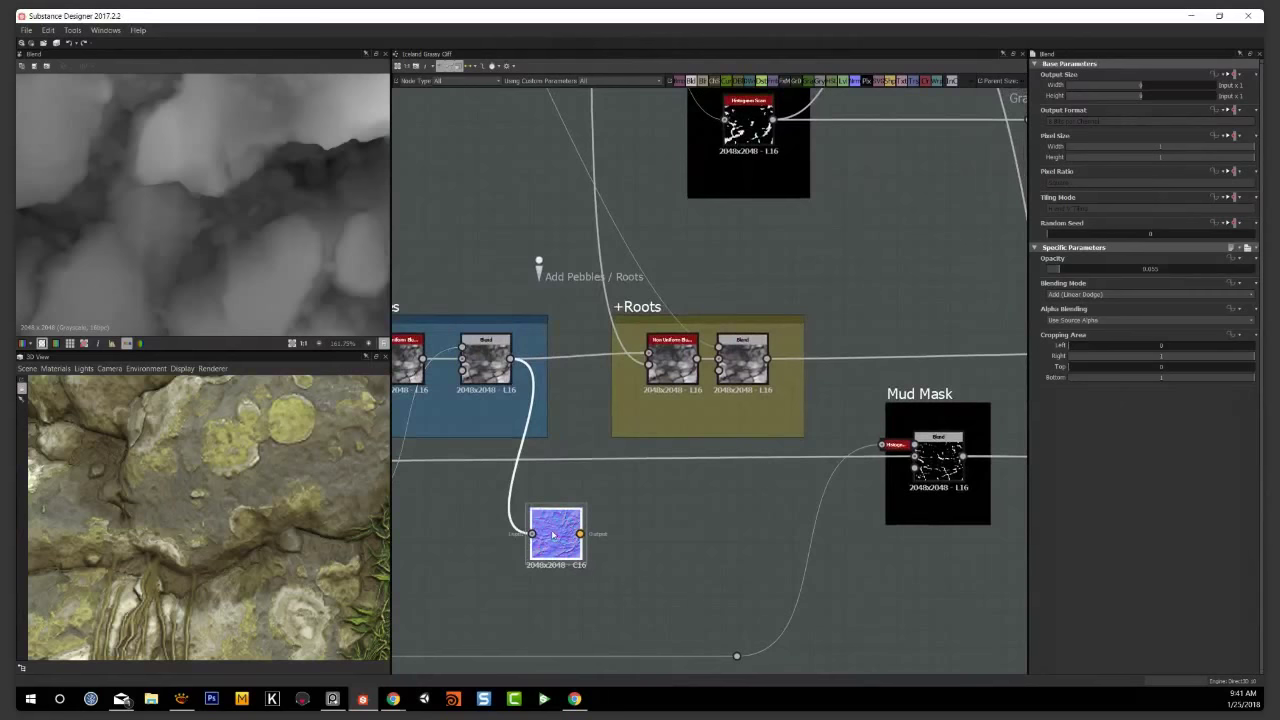
pyautogui.moveTo(553, 536); pyautogui.dragTo(745, 518)
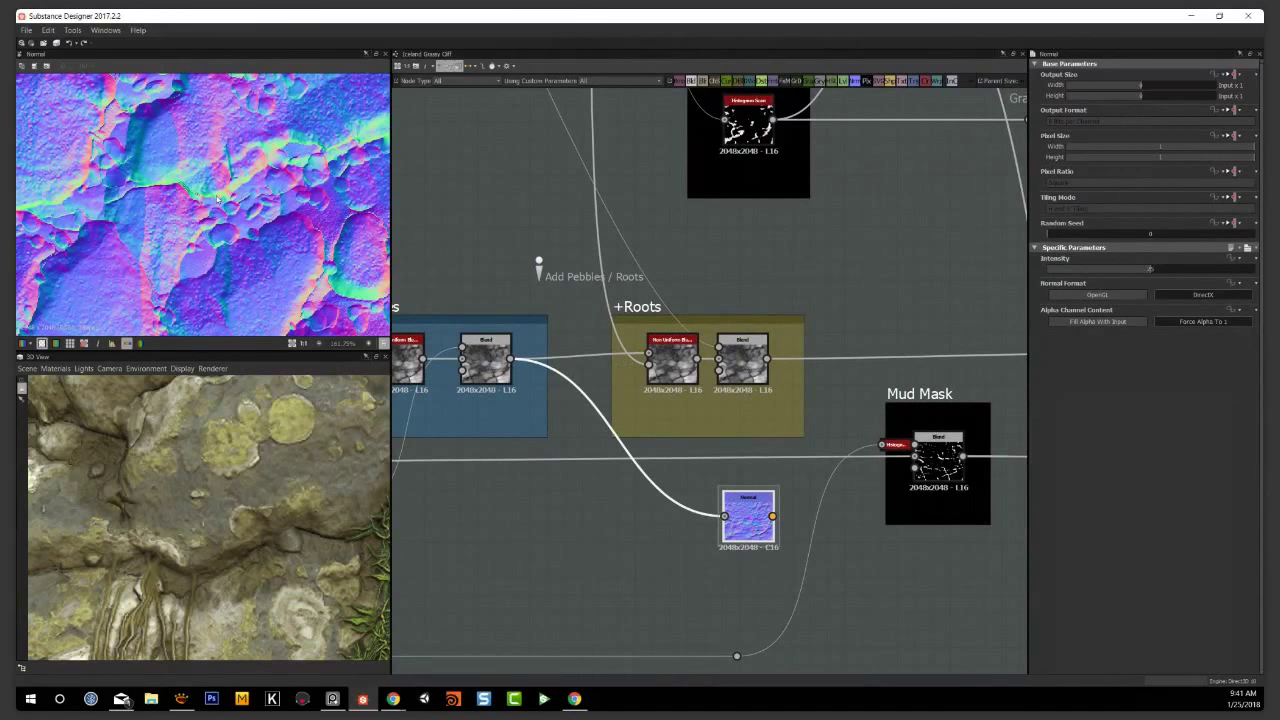
pyautogui.scroll(-3, 217, 200)
# Connect the +Roots frame's Non Uniform Blur output to the Normal node for inspection, and replace it with that frame's Blend output
pyautogui.moveTo(697, 358); pyautogui.dragTo(736, 520)
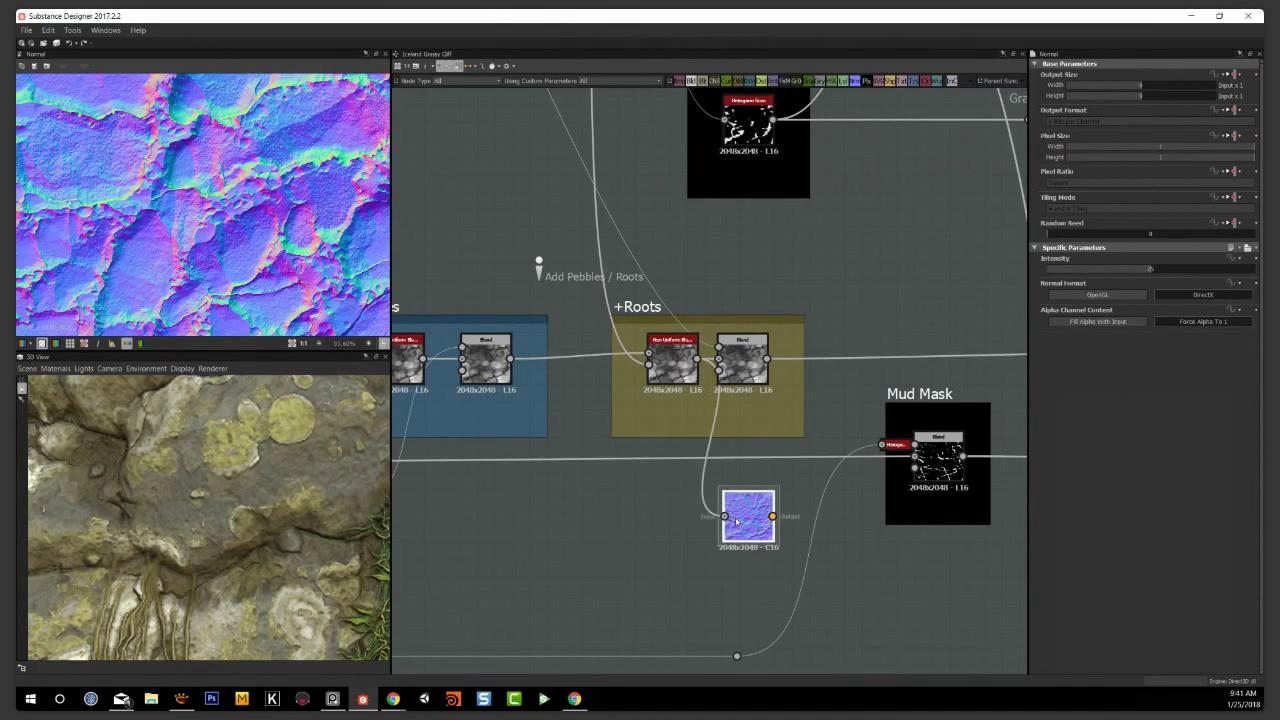
pyautogui.scroll(2, 231, 246)
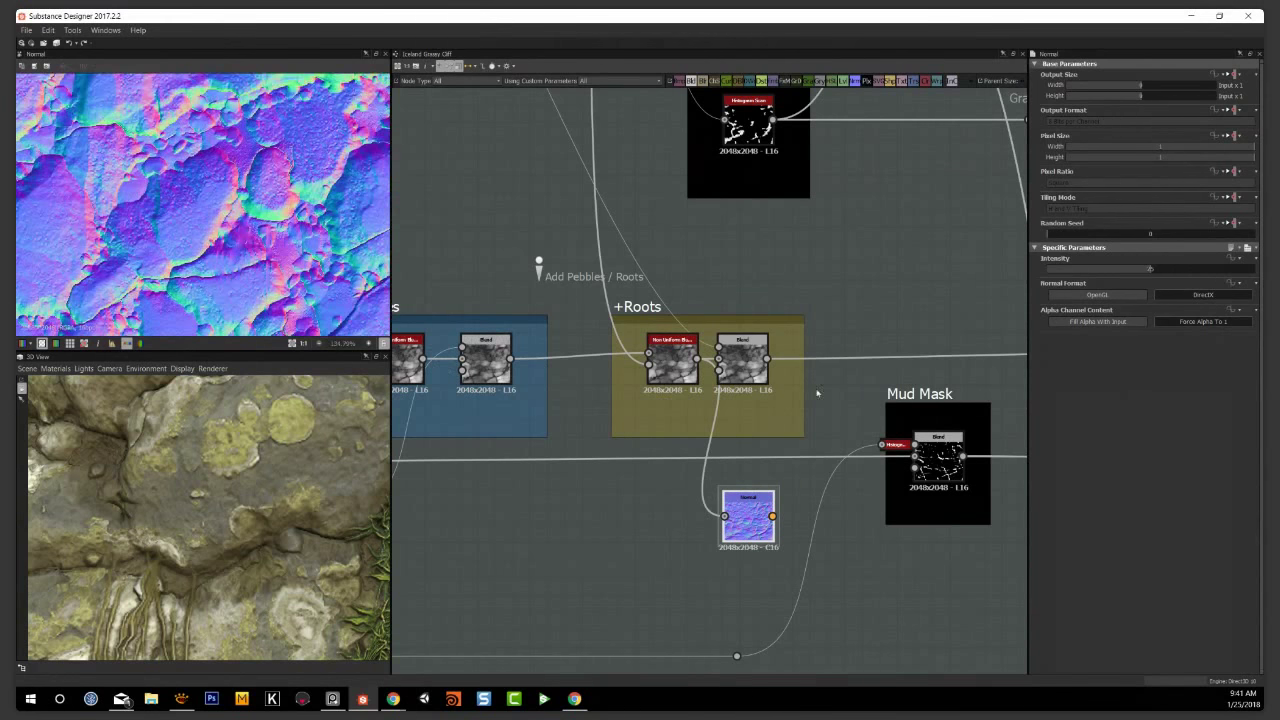
pyautogui.moveTo(768, 358); pyautogui.dragTo(725, 516)
# Move the Normal node past the Mud Mask to just below the +Grass frame
pyautogui.moveTo(720, 506); pyautogui.dragTo(631, 508, button='middle')
pyautogui.scroll(-2, 631, 508)
pyautogui.moveTo(658, 517); pyautogui.dragTo(973, 528)
pyautogui.moveTo(886, 508); pyautogui.dragTo(593, 501, button='middle')
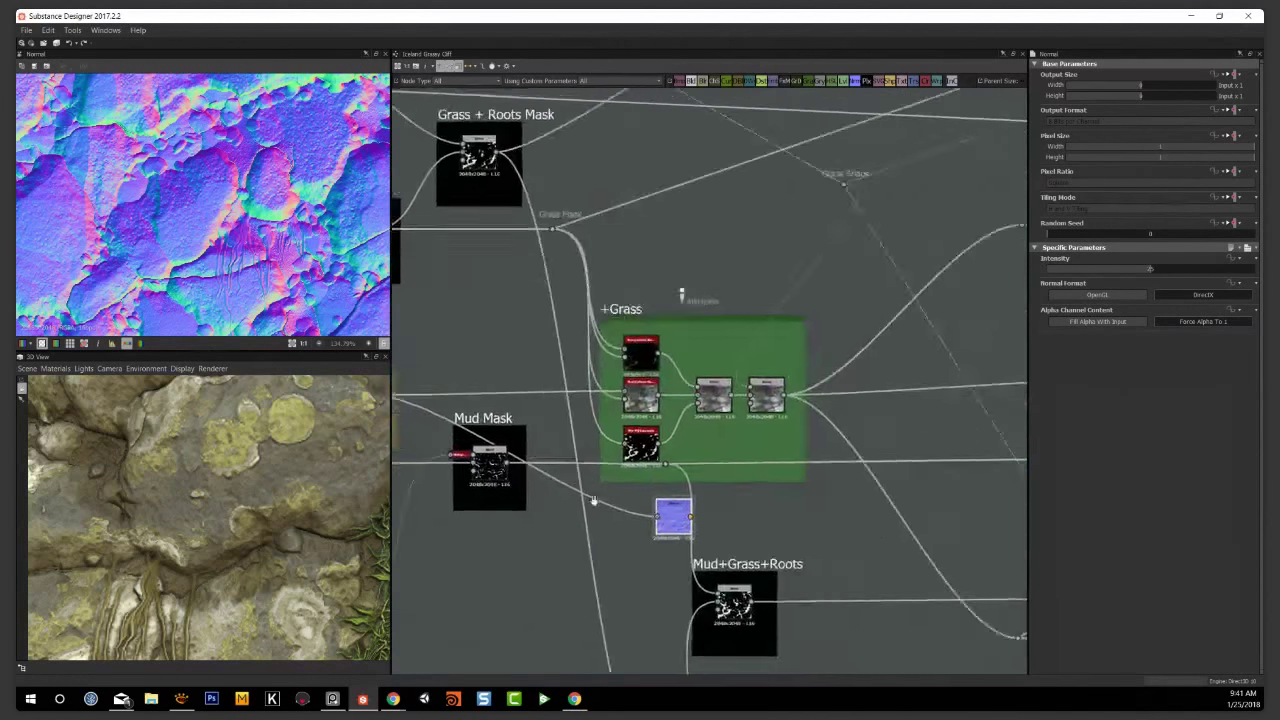
pyautogui.scroll(2, 593, 500)
pyautogui.moveTo(600, 520); pyautogui.dragTo(694, 520)
# Connect the 2048x2048 Non Uniform Blur output in the +Grass frame to the Normal node and inspect the normal map
pyautogui.moveTo(577, 348); pyautogui.dragTo(670, 522)
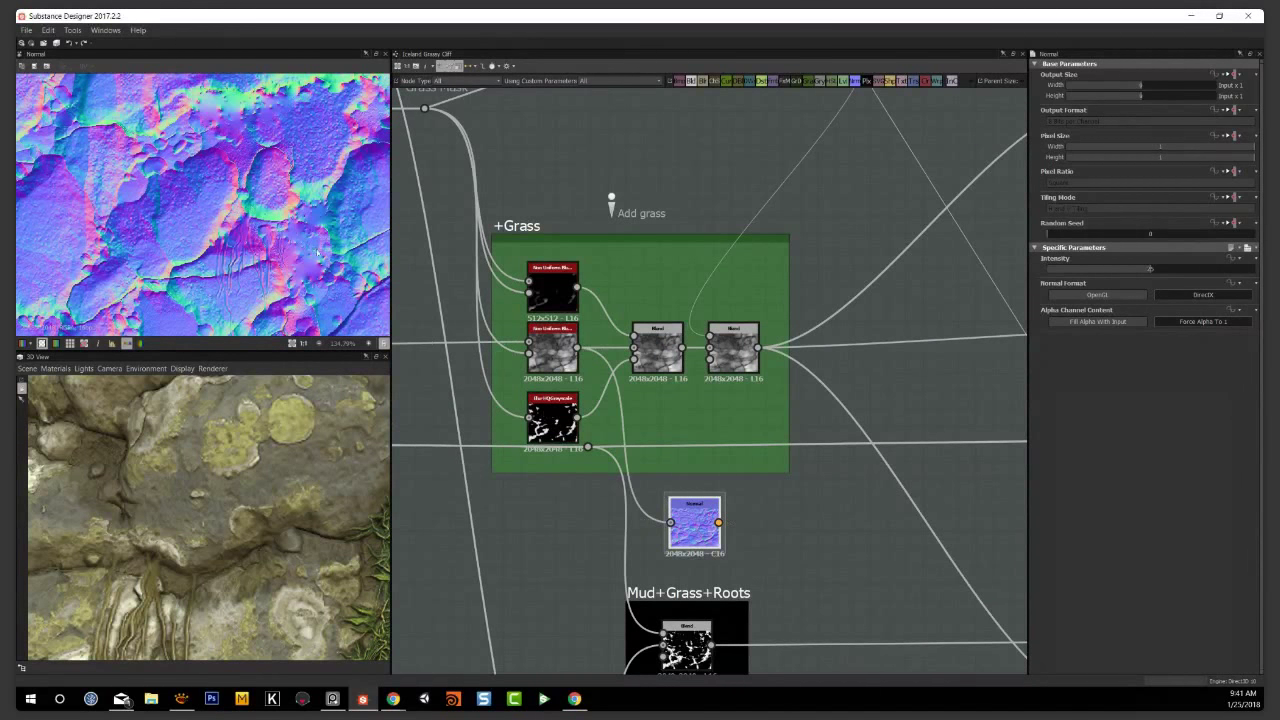
pyautogui.moveTo(318, 253); pyautogui.dragTo(255, 247, button='middle')
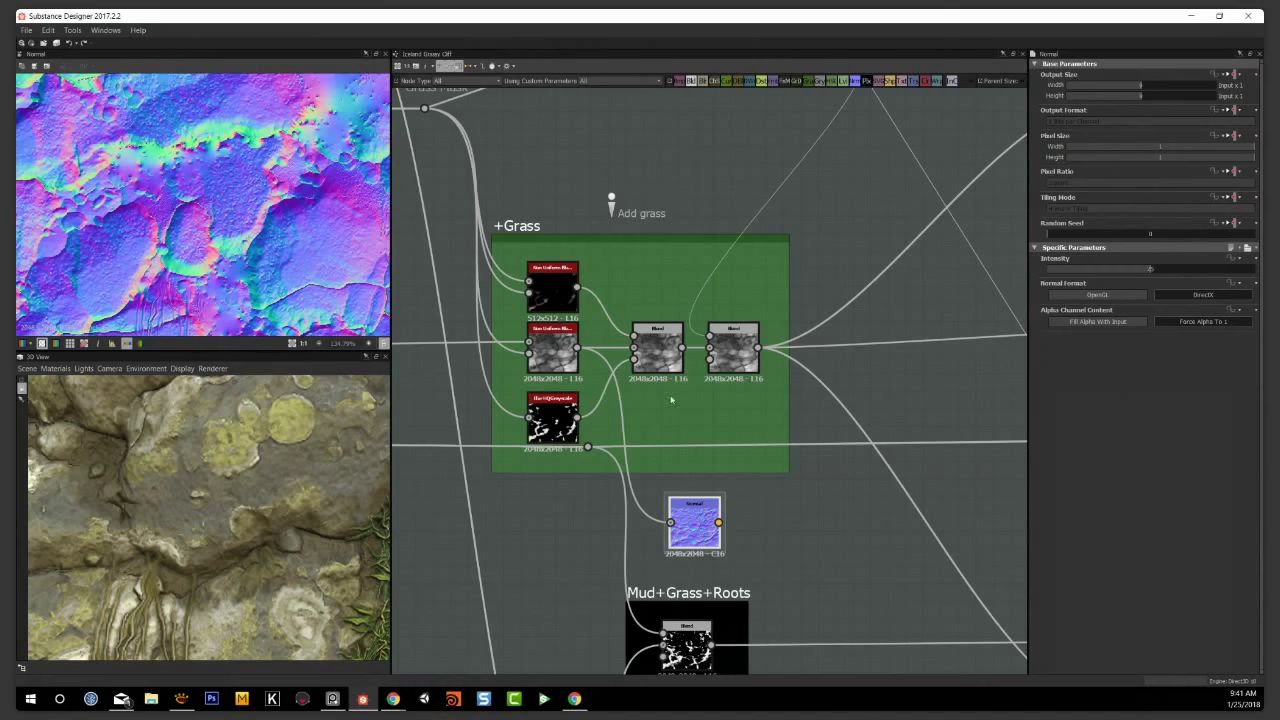
pyautogui.moveTo(634, 272); pyautogui.dragTo(698, 310, button='middle')
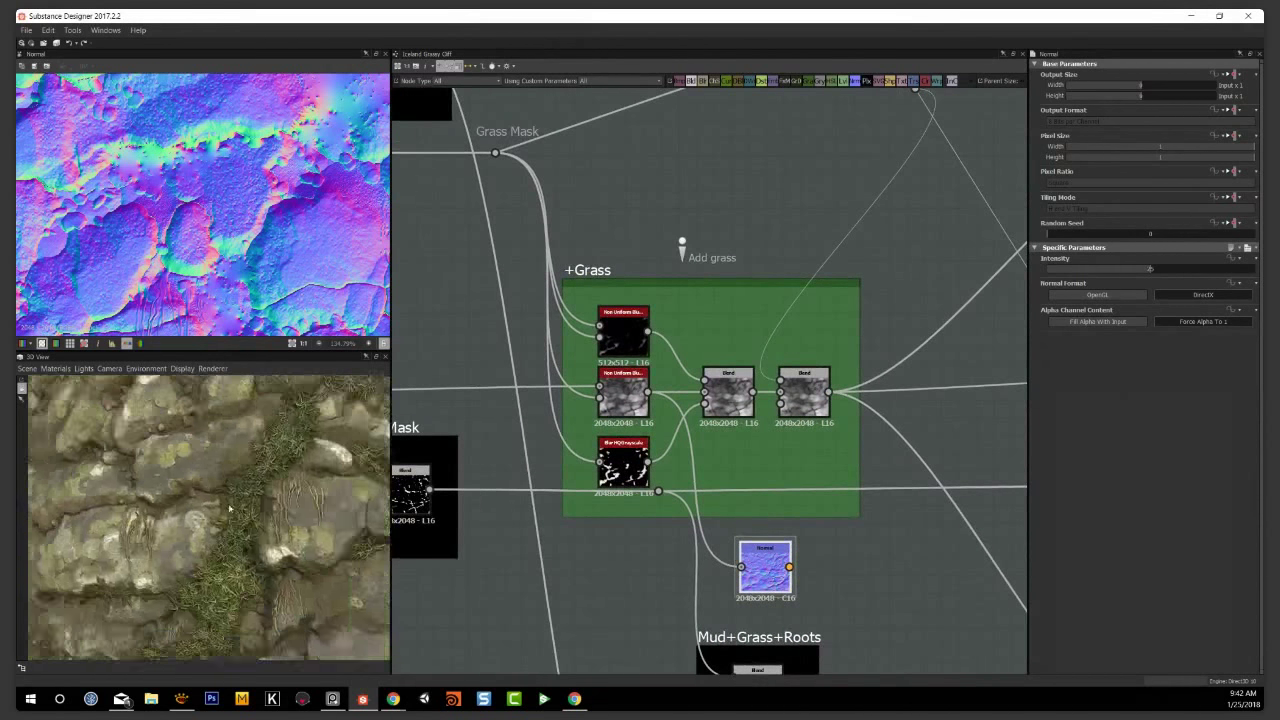
# Examine the grass growing between the rocks in 3D and locate the grass masks feeding the +Grass frame
pyautogui.moveTo(229, 508); pyautogui.dragTo(218, 500)
pyautogui.moveTo(618, 255); pyautogui.dragTo(656, 350, button='middle')
pyautogui.scroll(-2, 646, 217)
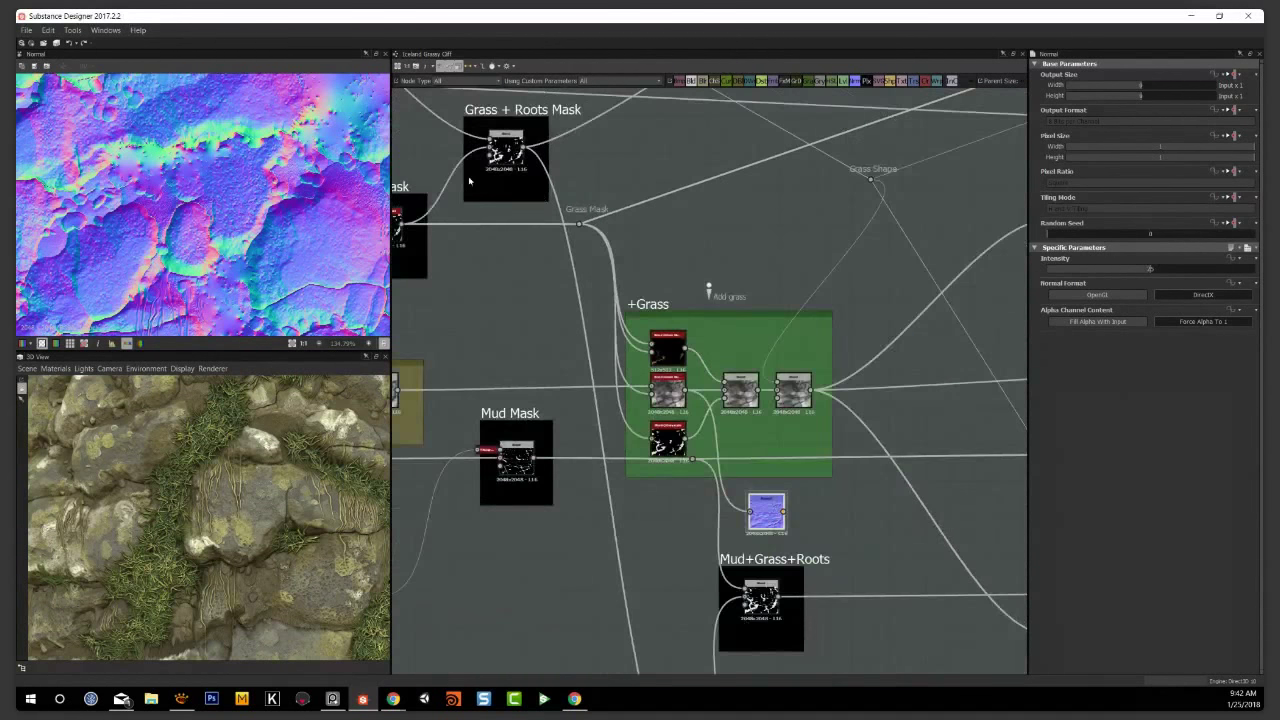
# Preview the 512x512 Non Uniform Blur node in the +Grass frame and inspect the blurred mask up close
pyautogui.scroll(2, 508, 156)
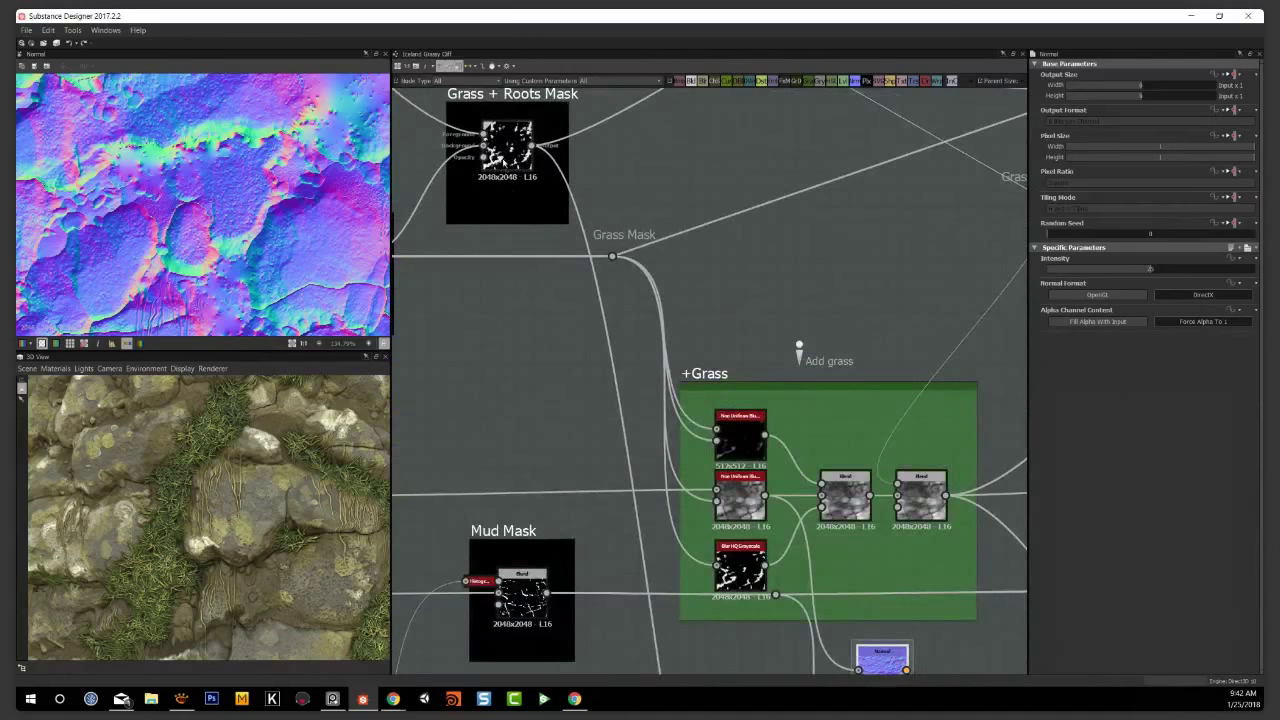
pyautogui.moveTo(782, 394); pyautogui.dragTo(695, 277, button='middle')
pyautogui.scroll(2, 695, 277)
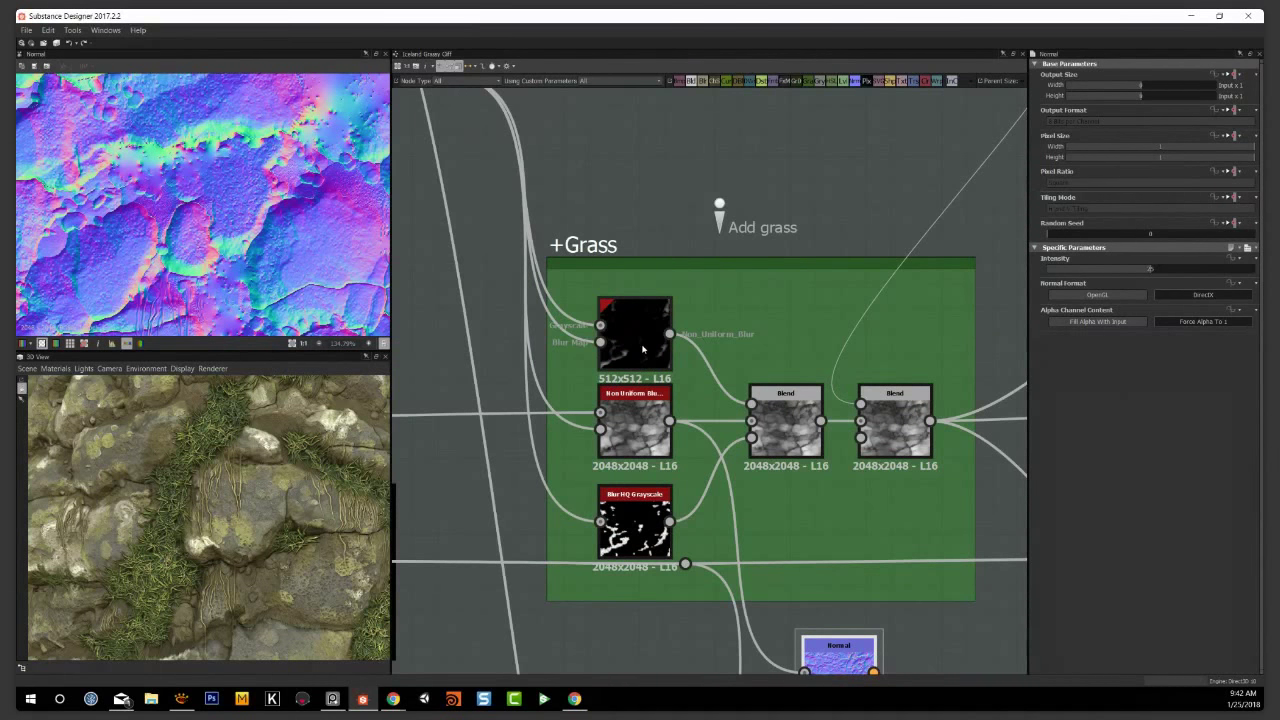
pyautogui.doubleClick(643, 348)
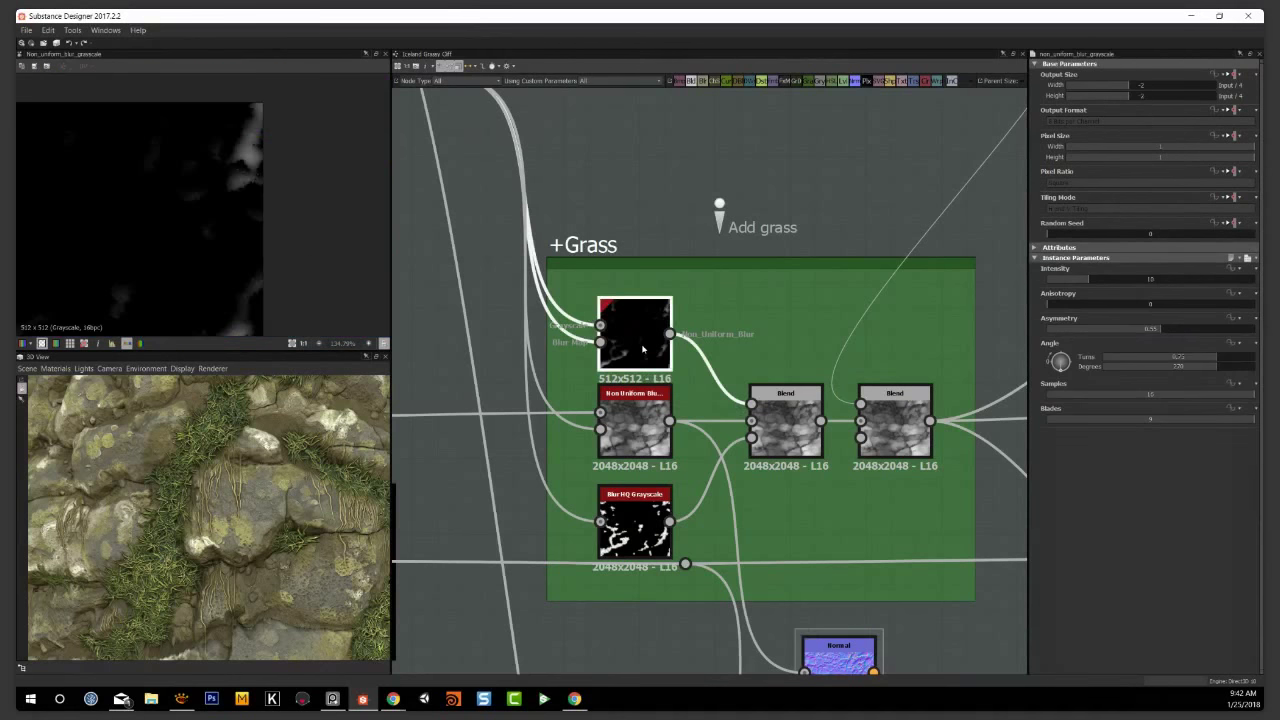
pyautogui.scroll(5, 268, 170)
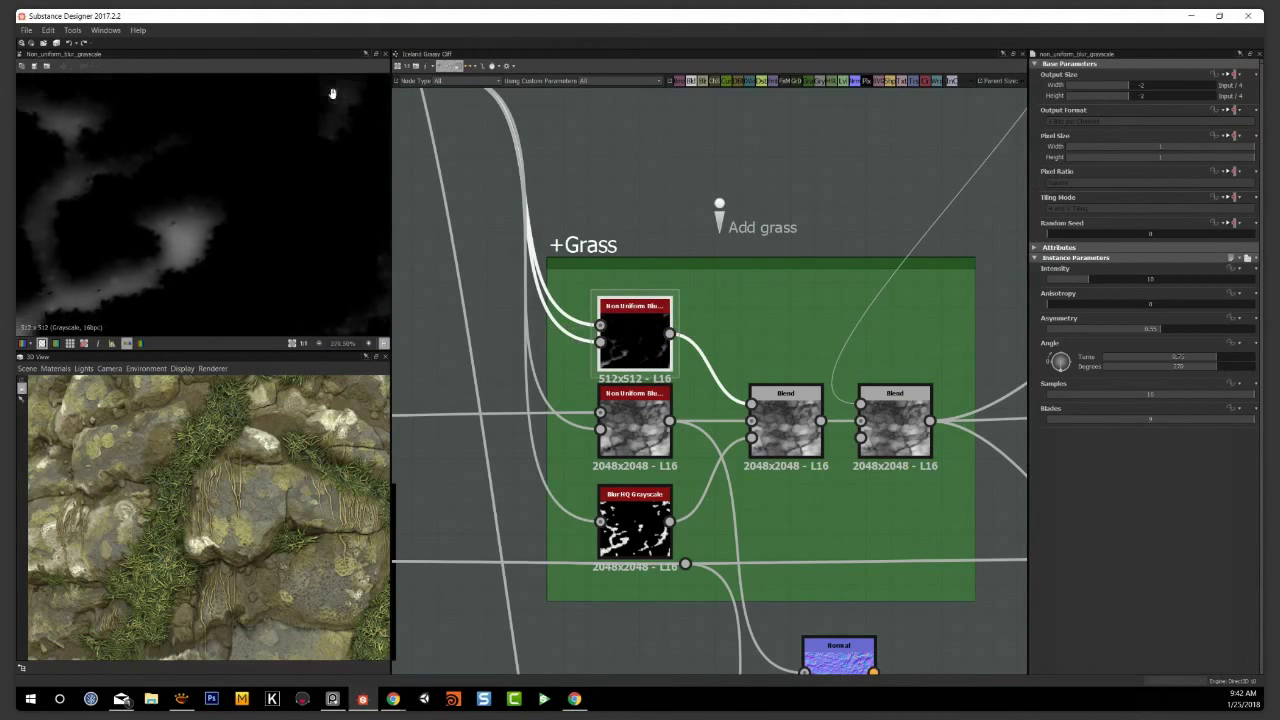
pyautogui.scroll(-5, 676, 213)
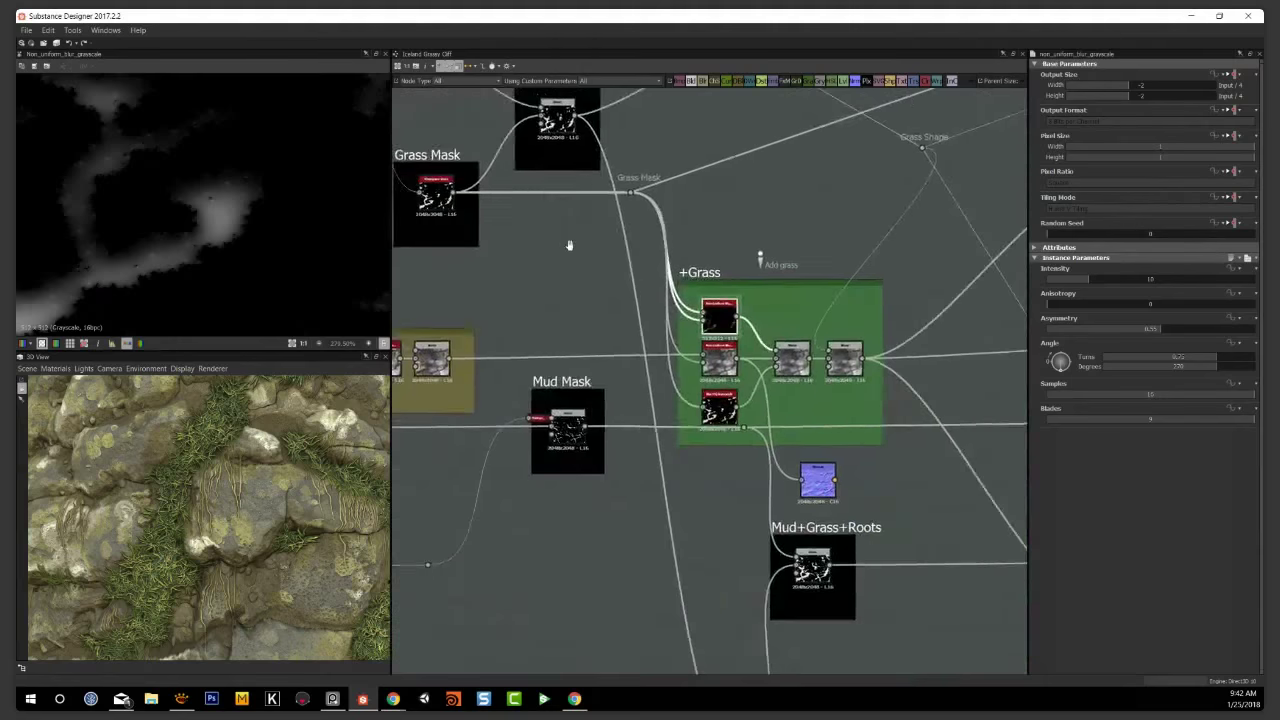
# Compare the Grass Mask frame's Histogram Scan output with the 512x512 Non Uniform Blur result in the +Grass frame
pyautogui.doubleClick(460, 205)
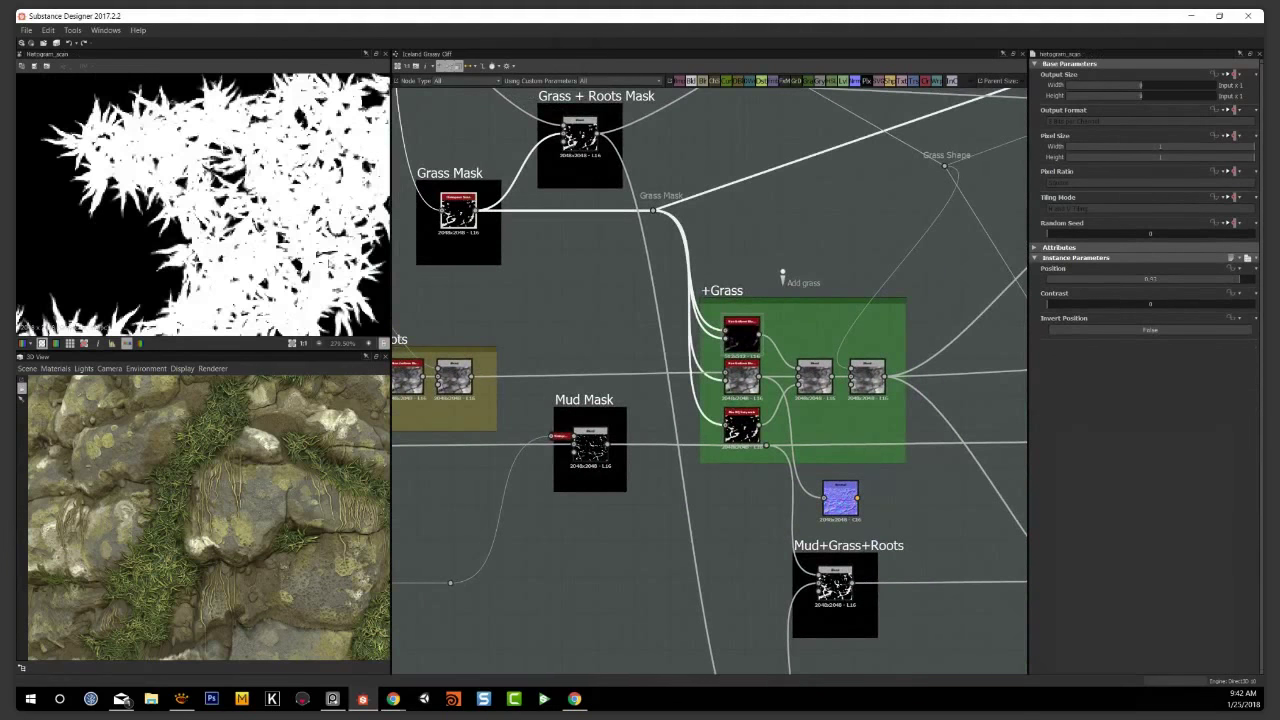
pyautogui.scroll(4, 260, 246)
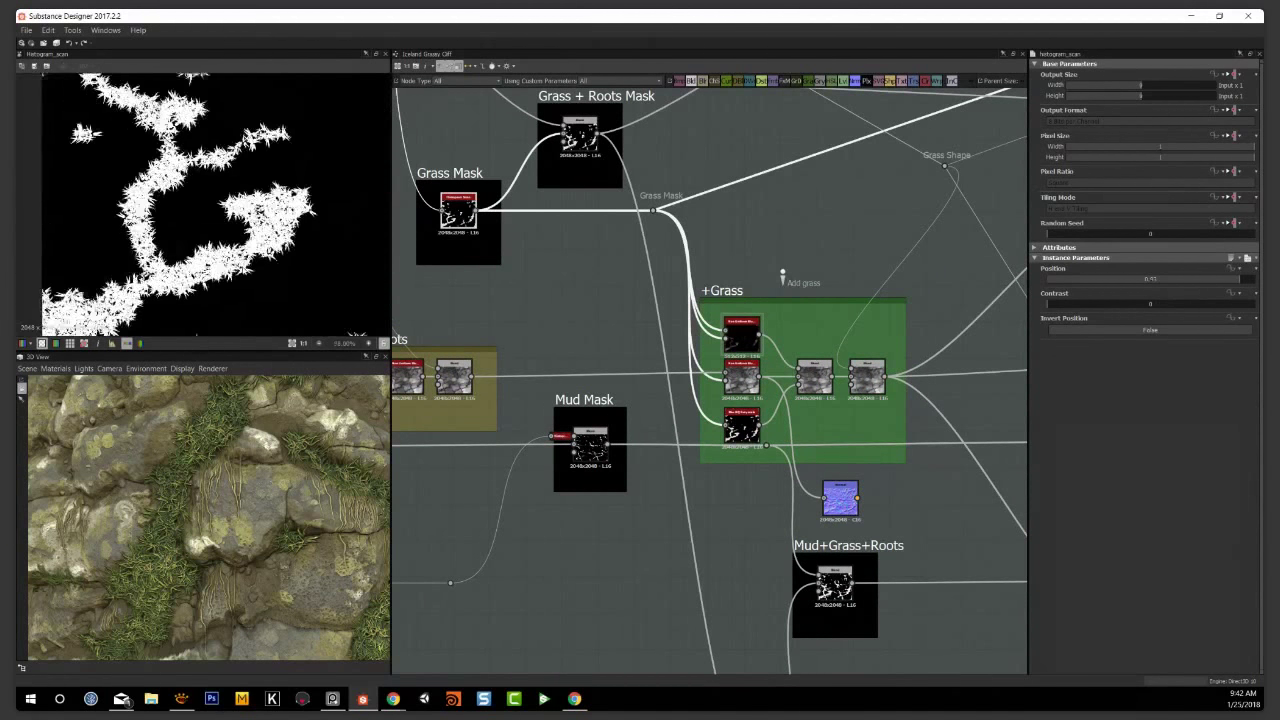
pyautogui.scroll(3, 556, 300)
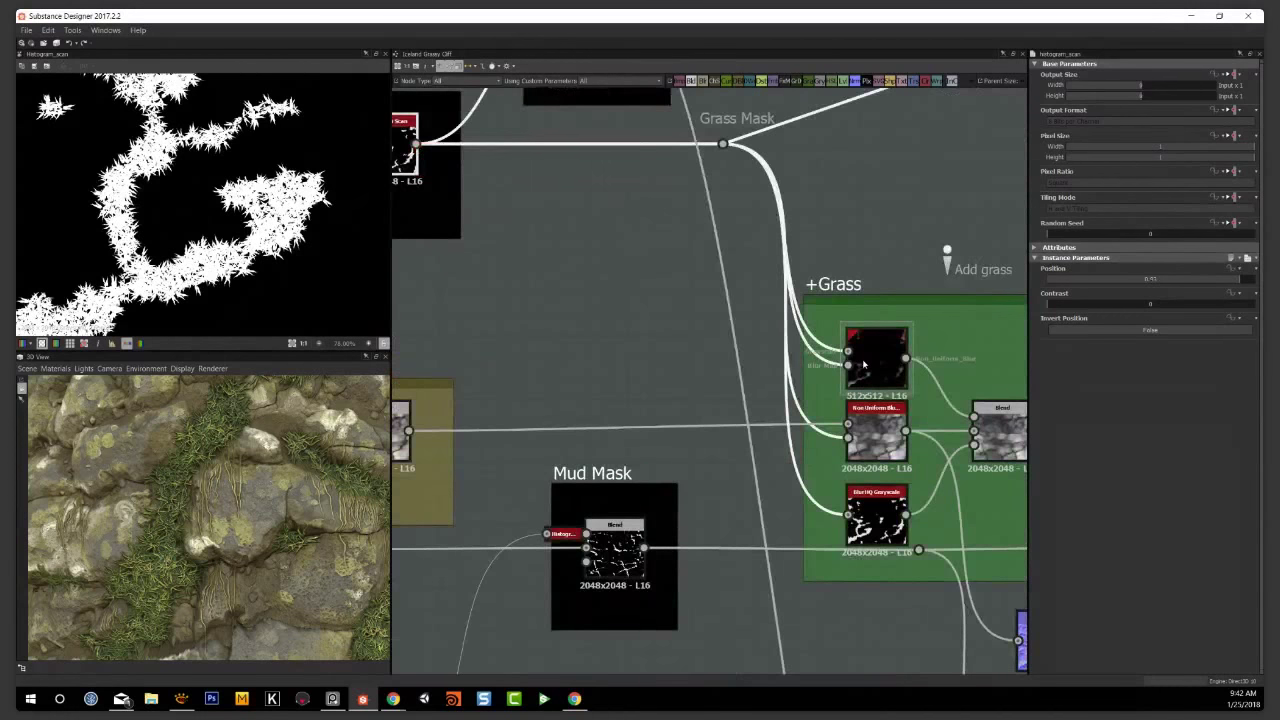
pyautogui.doubleClick(876, 357)
pyautogui.scroll(5, 190, 270)
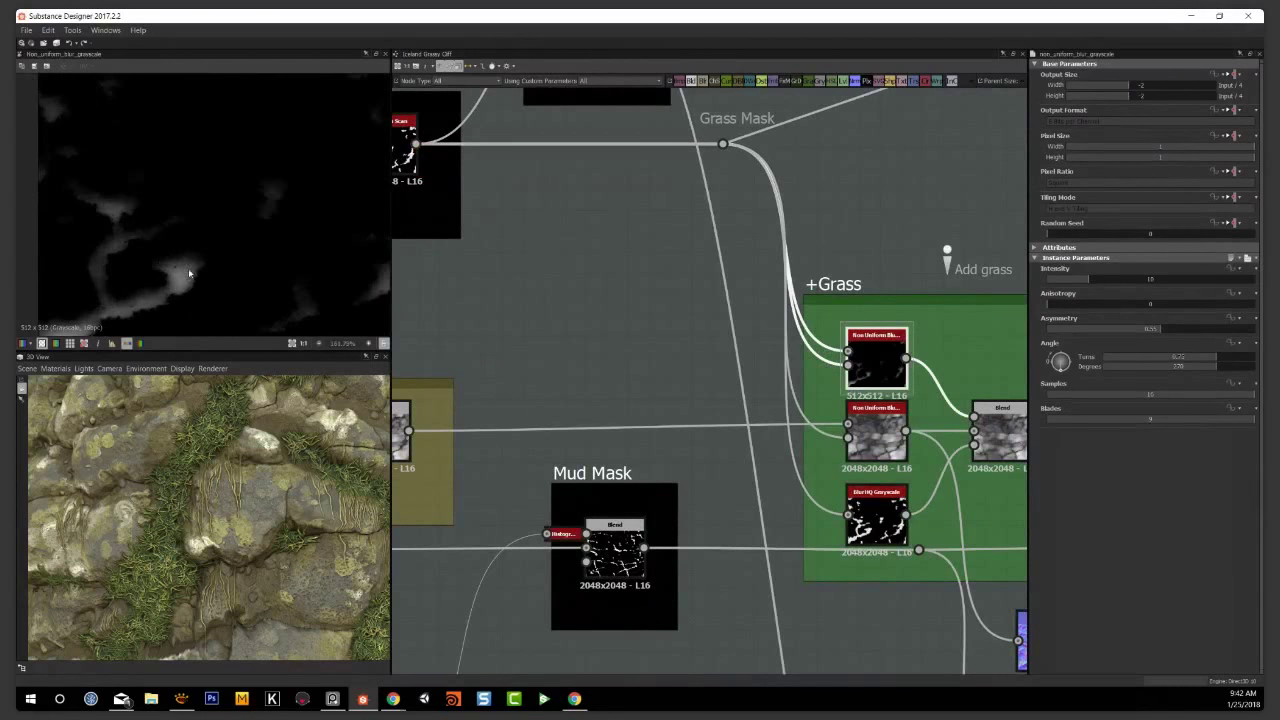
pyautogui.scroll(-1, 286, 221)
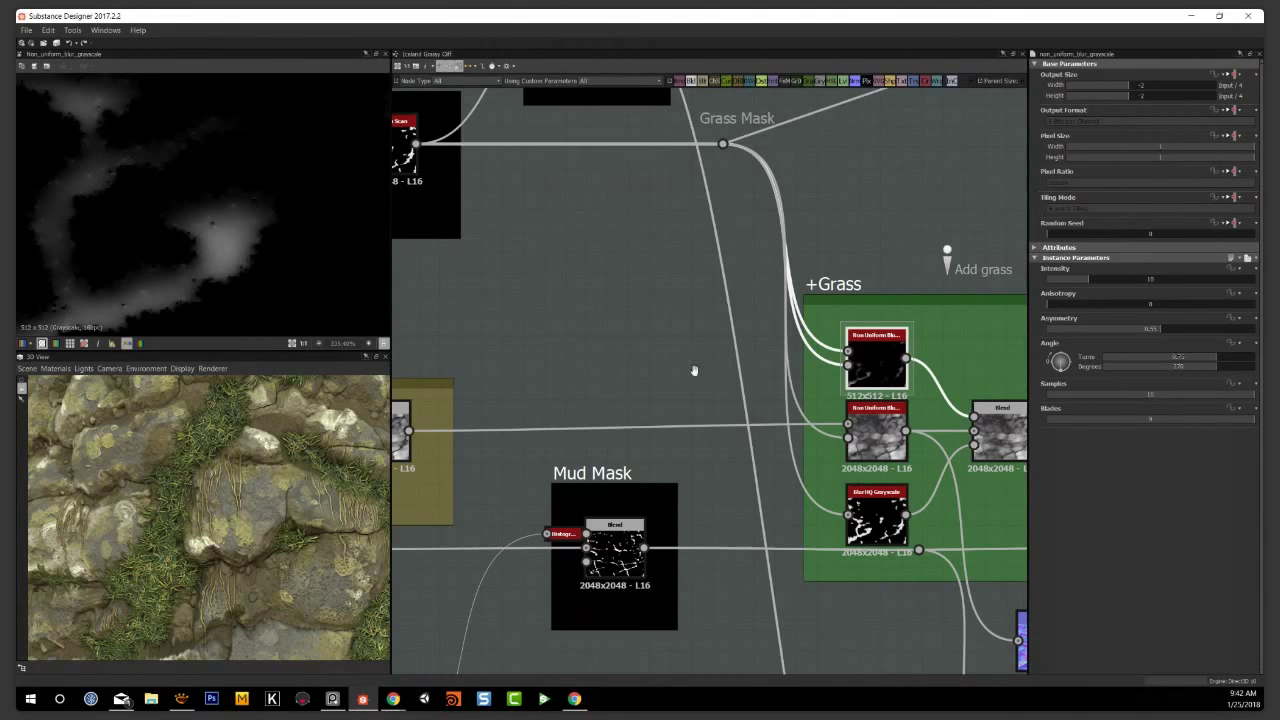
pyautogui.moveTo(691, 369); pyautogui.dragTo(390, 269, button='middle')
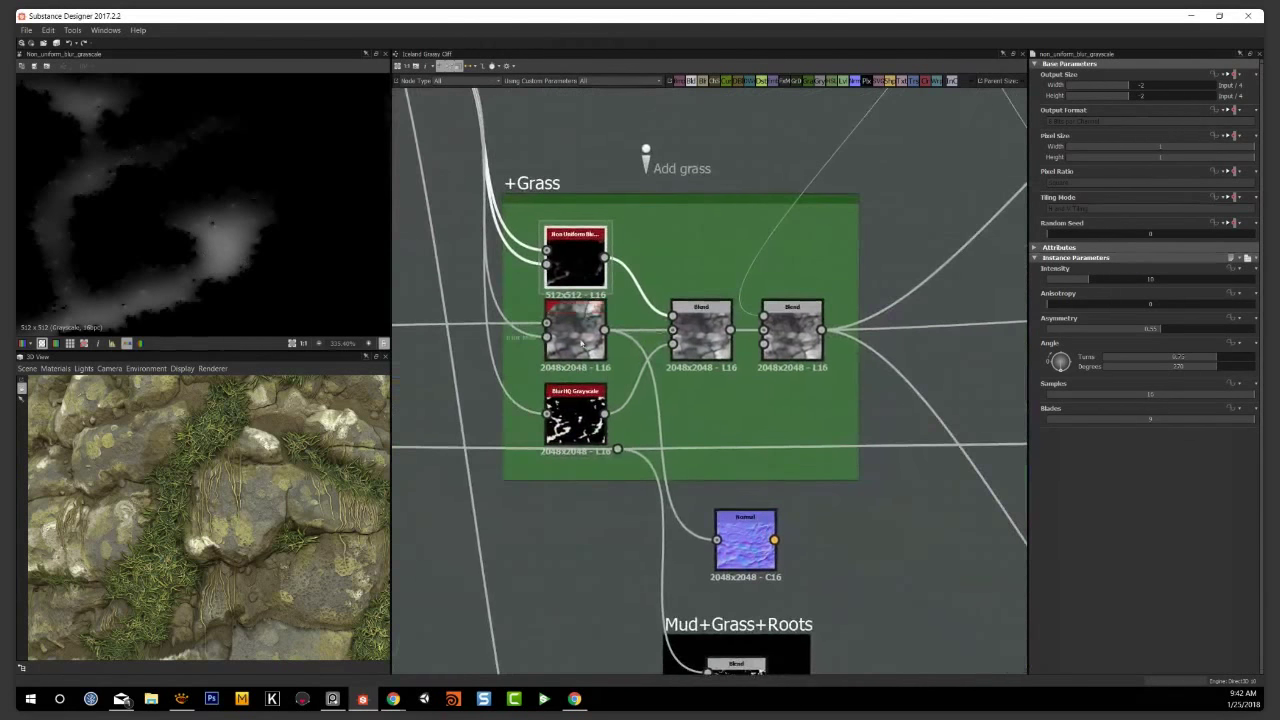
# Preview the Normal node, connect the first Blend output in the +Grass frame to it, and inspect the normal map
pyautogui.click(728, 548)
pyautogui.doubleClick(758, 540)
pyautogui.scroll(-2, 248, 214)
pyautogui.scroll(-3, 248, 214)
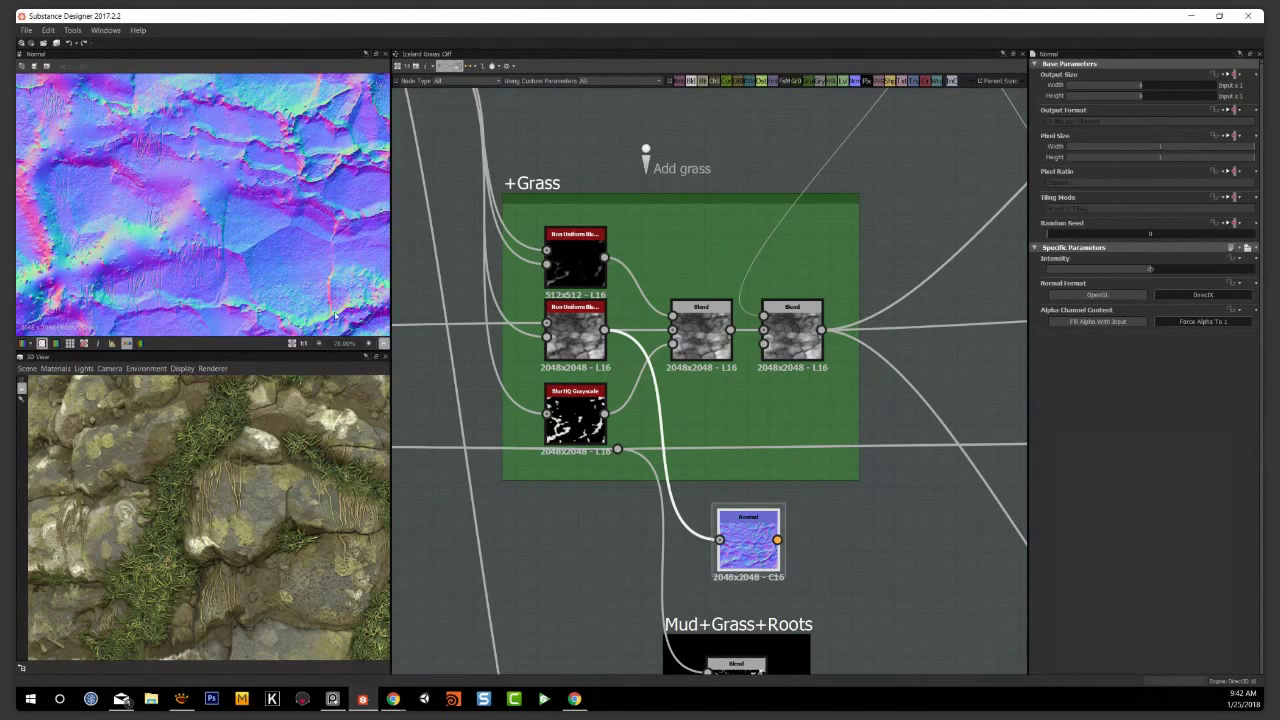
pyautogui.moveTo(730, 330); pyautogui.dragTo(726, 550)
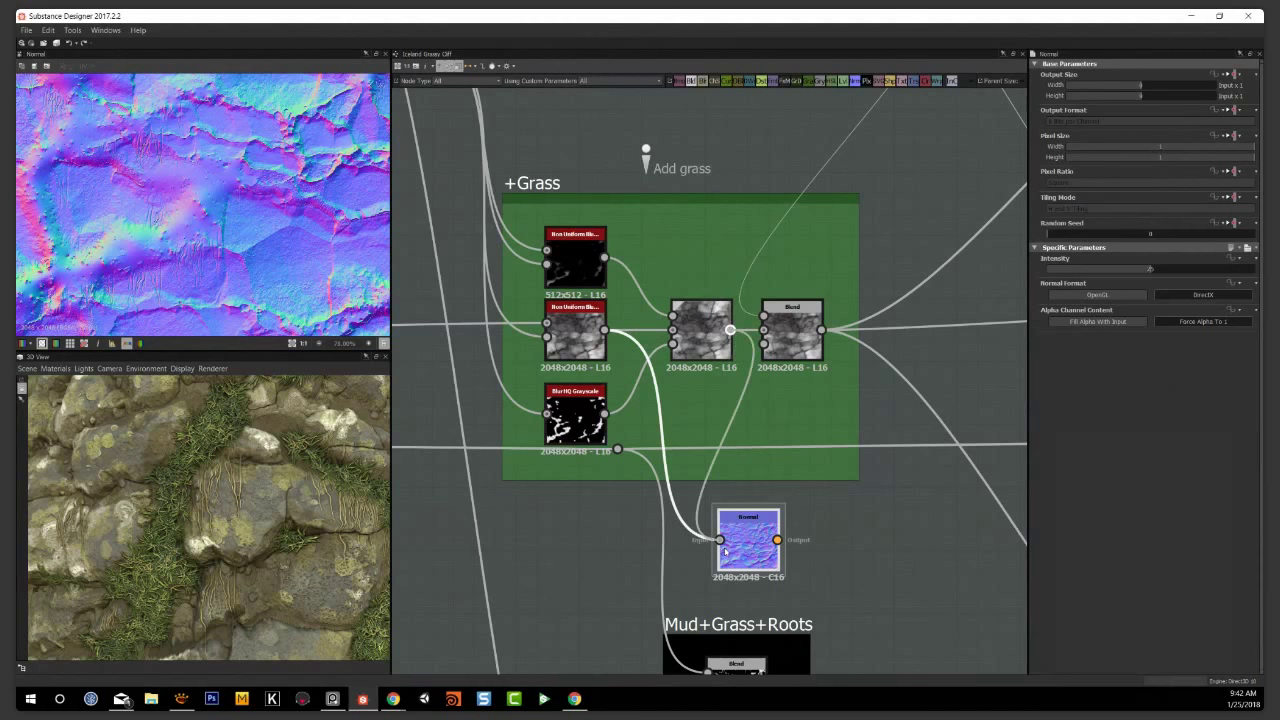
pyautogui.scroll(2, 178, 206)
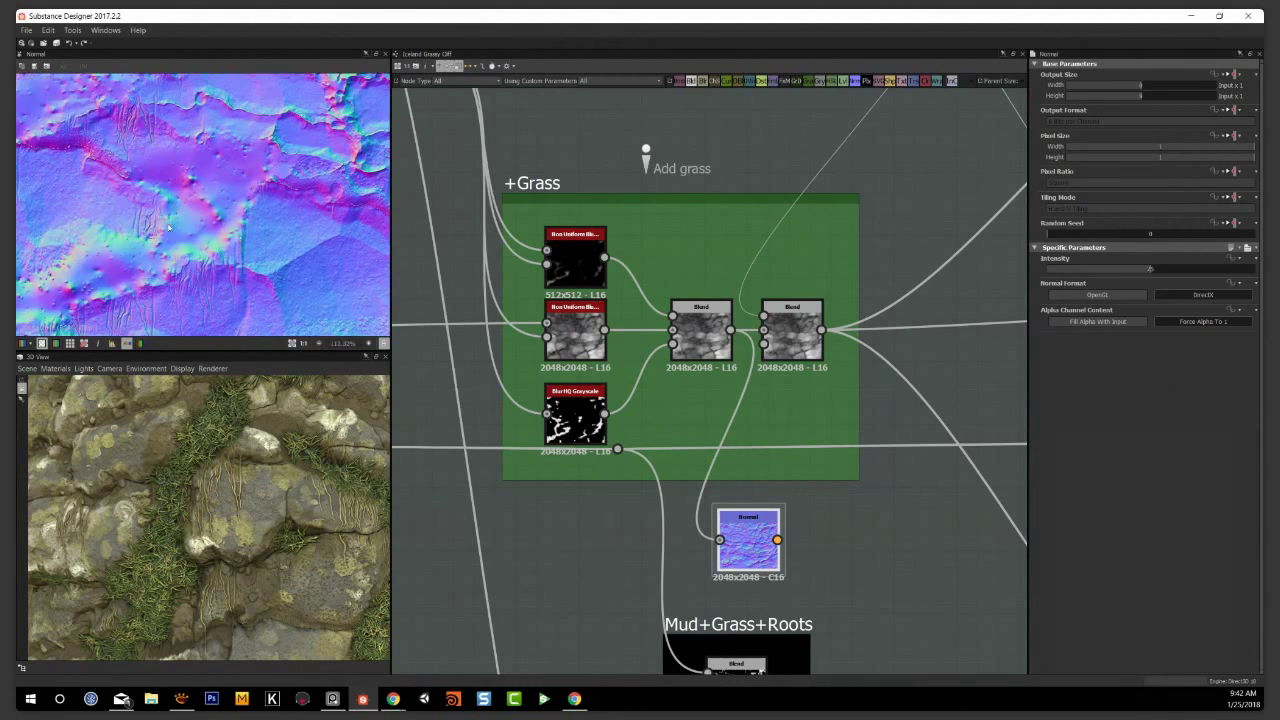
pyautogui.scroll(-2, 213, 216)
pyautogui.moveTo(250, 230); pyautogui.dragTo(182, 218, button='middle')
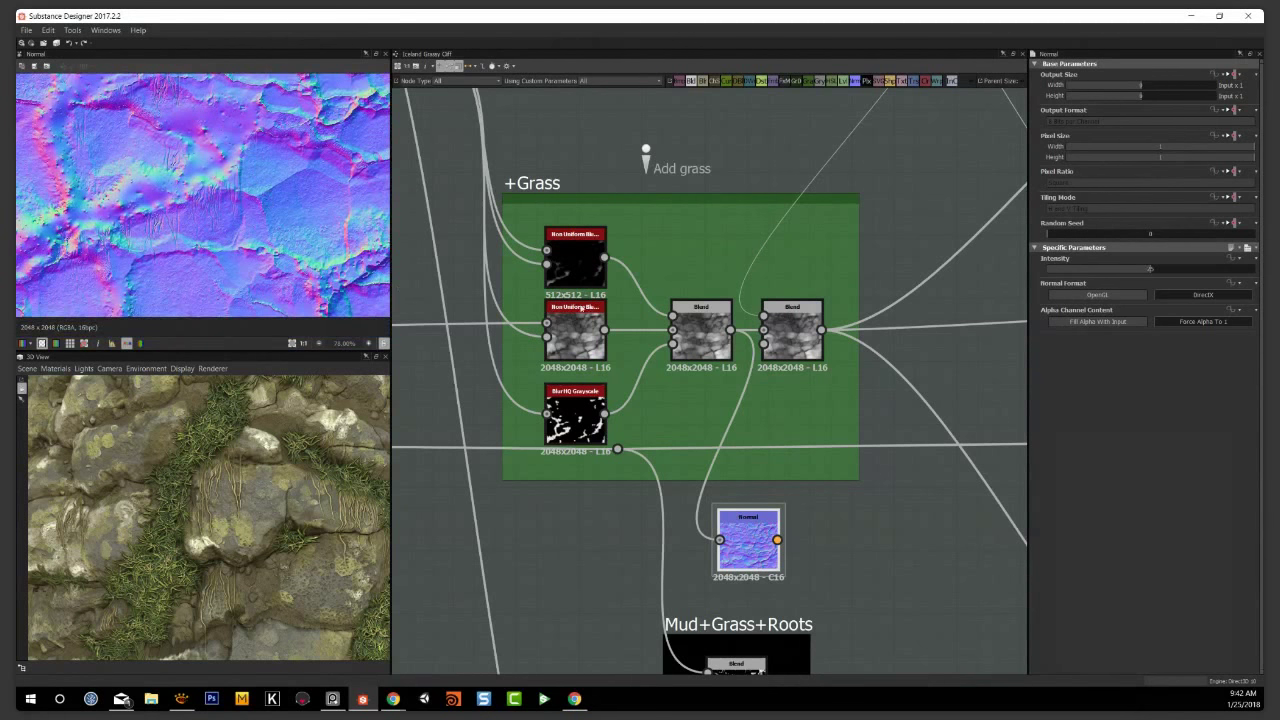
# Review the parameters of the 512x512 Non Uniform Blur node in the +Grass frame and preview its output up close
pyautogui.click(590, 272)
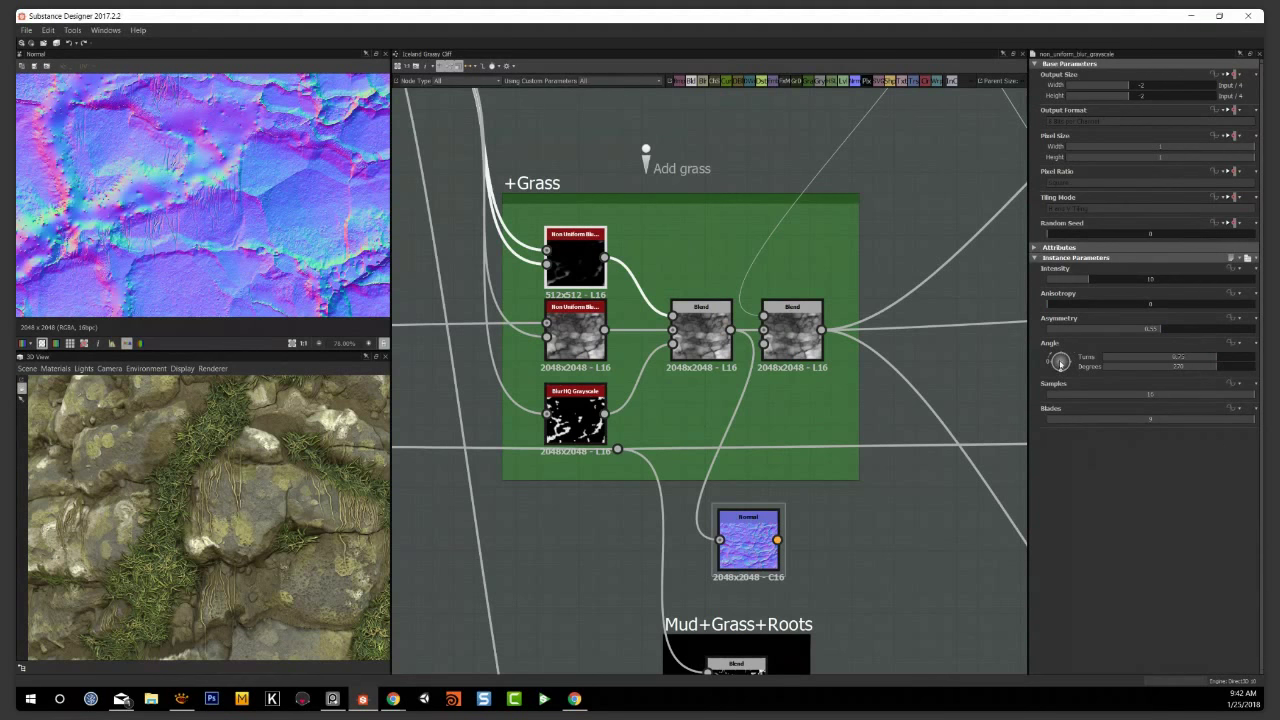
pyautogui.doubleClick(549, 260)
pyautogui.scroll(5, 150, 250)
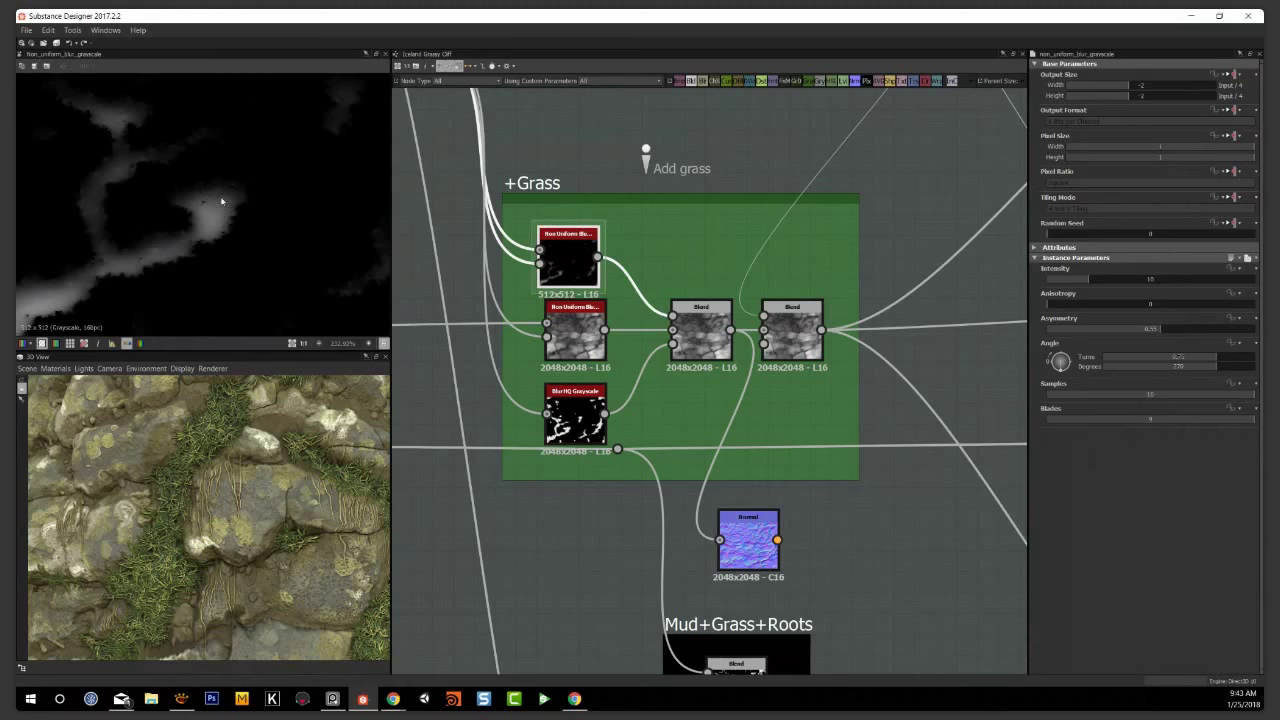
# Shift the Normal node aside below the +Grass frame, connect the frame's last Blend output to it, and inspect the grass normals
pyautogui.doubleClick(745, 543)
pyautogui.moveTo(745, 543); pyautogui.dragTo(665, 519, button='middle')
pyautogui.moveTo(665, 519); pyautogui.dragTo(779, 527)
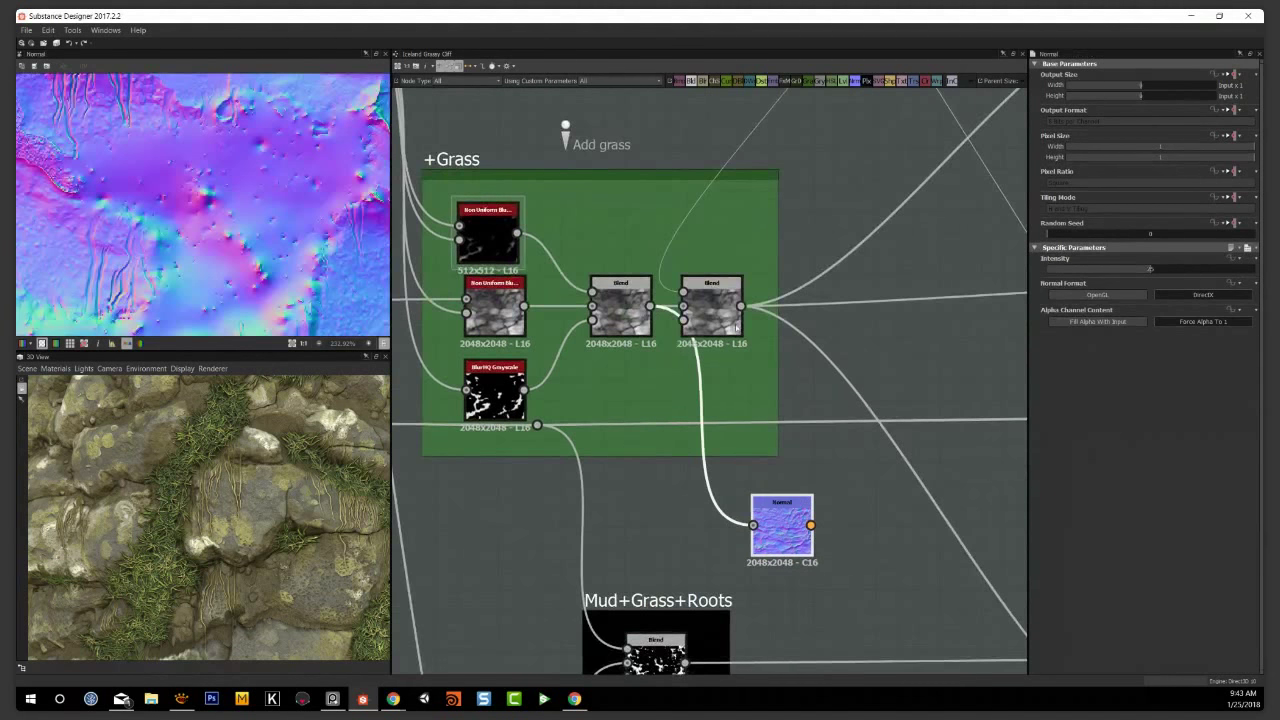
pyautogui.moveTo(738, 304); pyautogui.dragTo(762, 548)
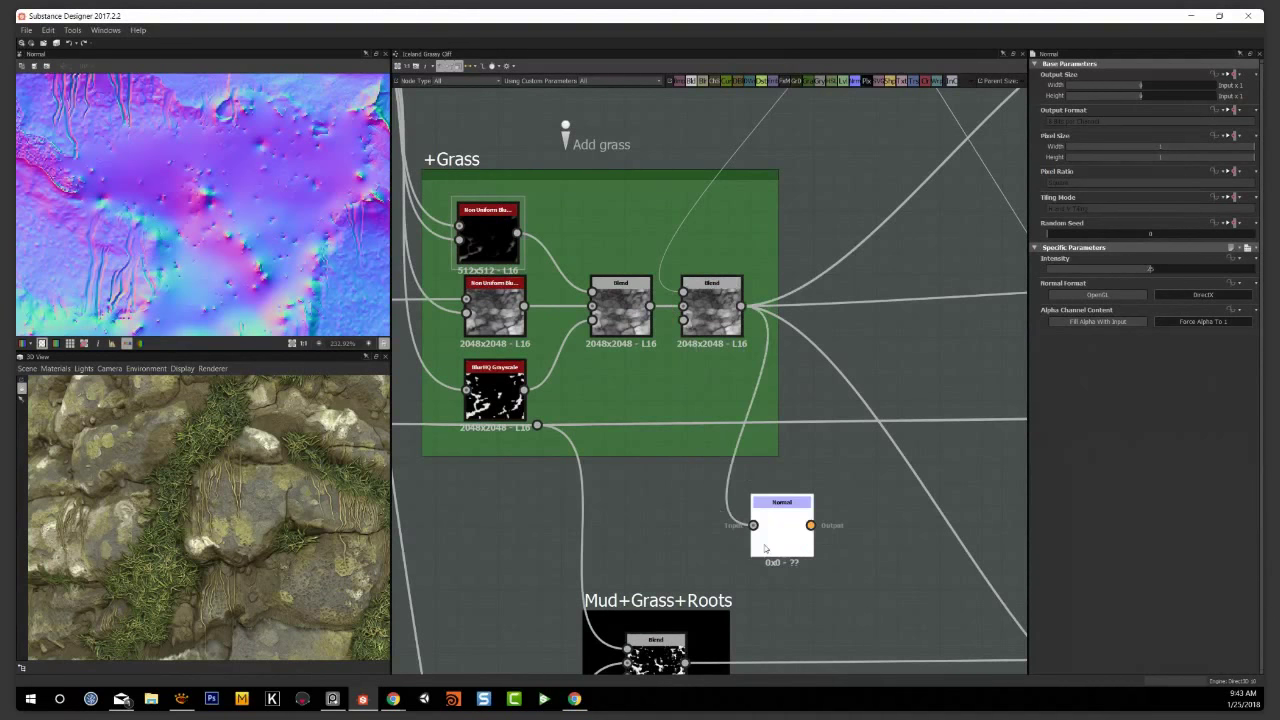
pyautogui.scroll(-5, 205, 200)
pyautogui.moveTo(200, 195); pyautogui.dragTo(226, 239, button='middle')
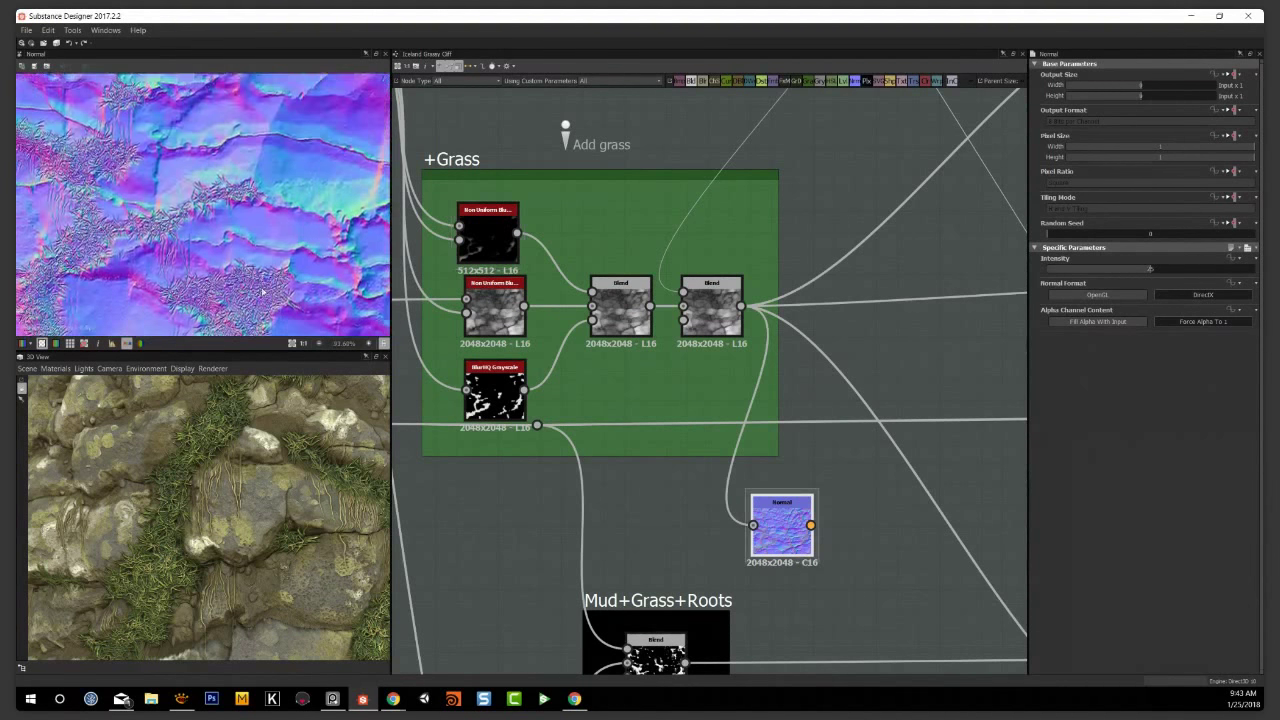
# Inspect the grass tufts on the rock surface up close from the side in 3D
pyautogui.scroll(-3, 221, 547)
pyautogui.keyDown('alt'); pyautogui.moveTo(222, 546); pyautogui.dragTo(157, 563); pyautogui.keyUp('alt')
pyautogui.scroll(3, 157, 562)
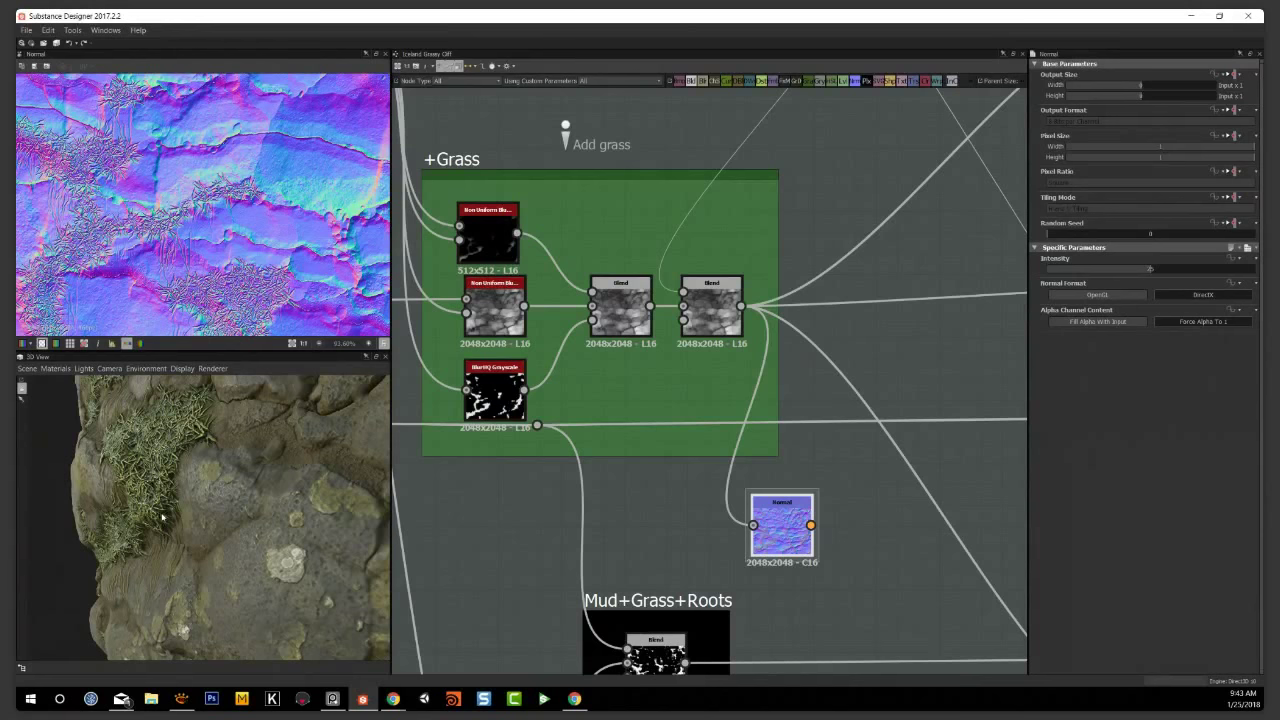
# Move the Normal node further from the +Grass frame into the open space before the Output Height section
pyautogui.scroll(-5, 171, 472)
pyautogui.moveTo(171, 472); pyautogui.dragTo(240, 470)
pyautogui.scroll(-5, 760, 500)
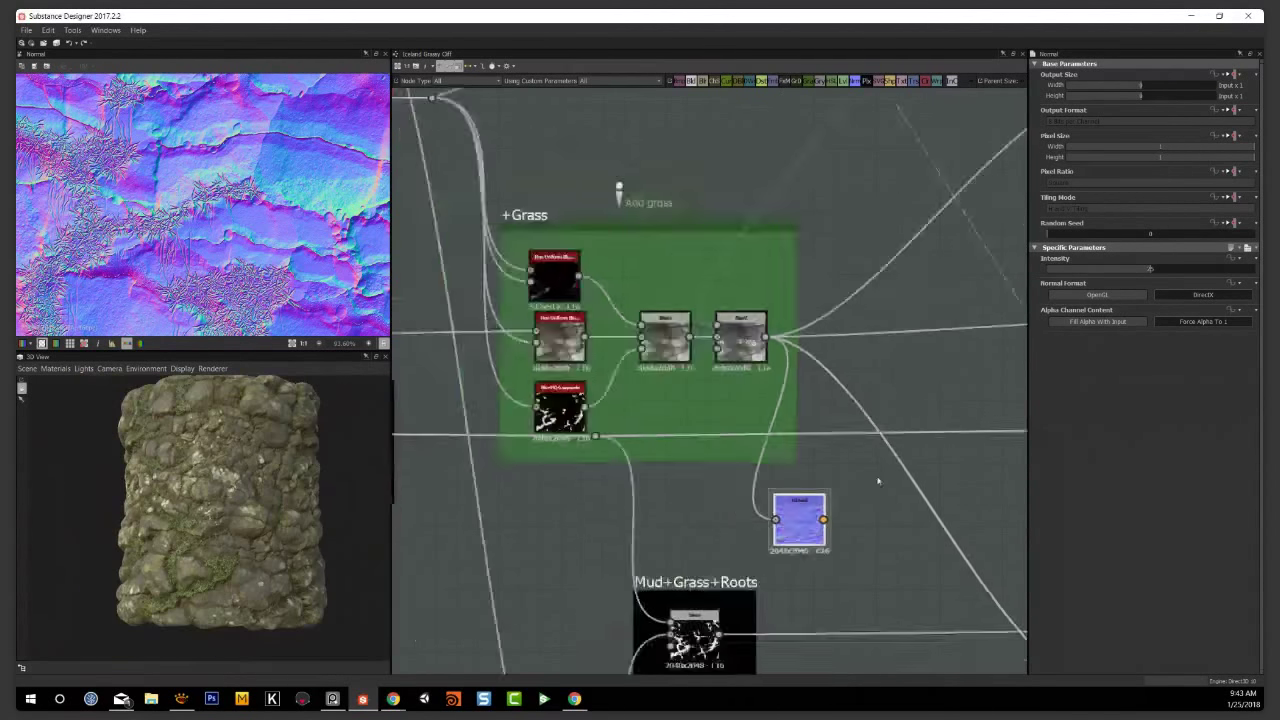
pyautogui.scroll(-3, 690, 456)
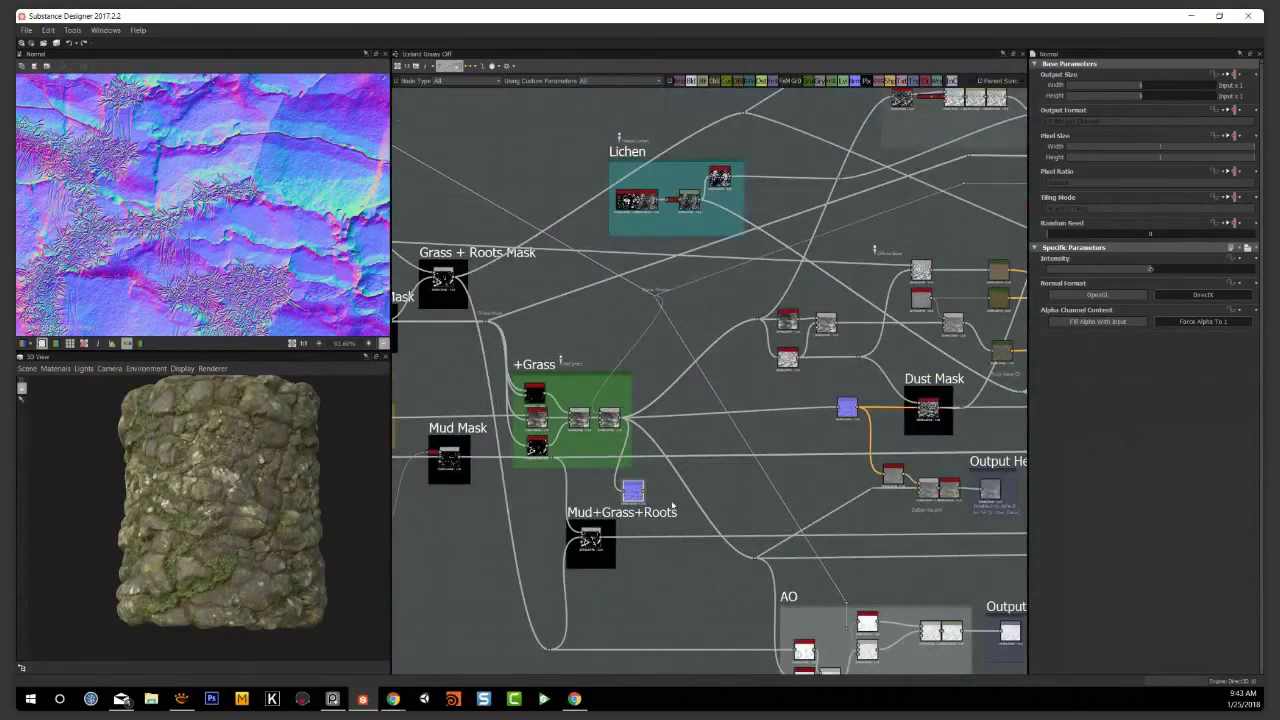
pyautogui.moveTo(632, 490); pyautogui.dragTo(788, 483)
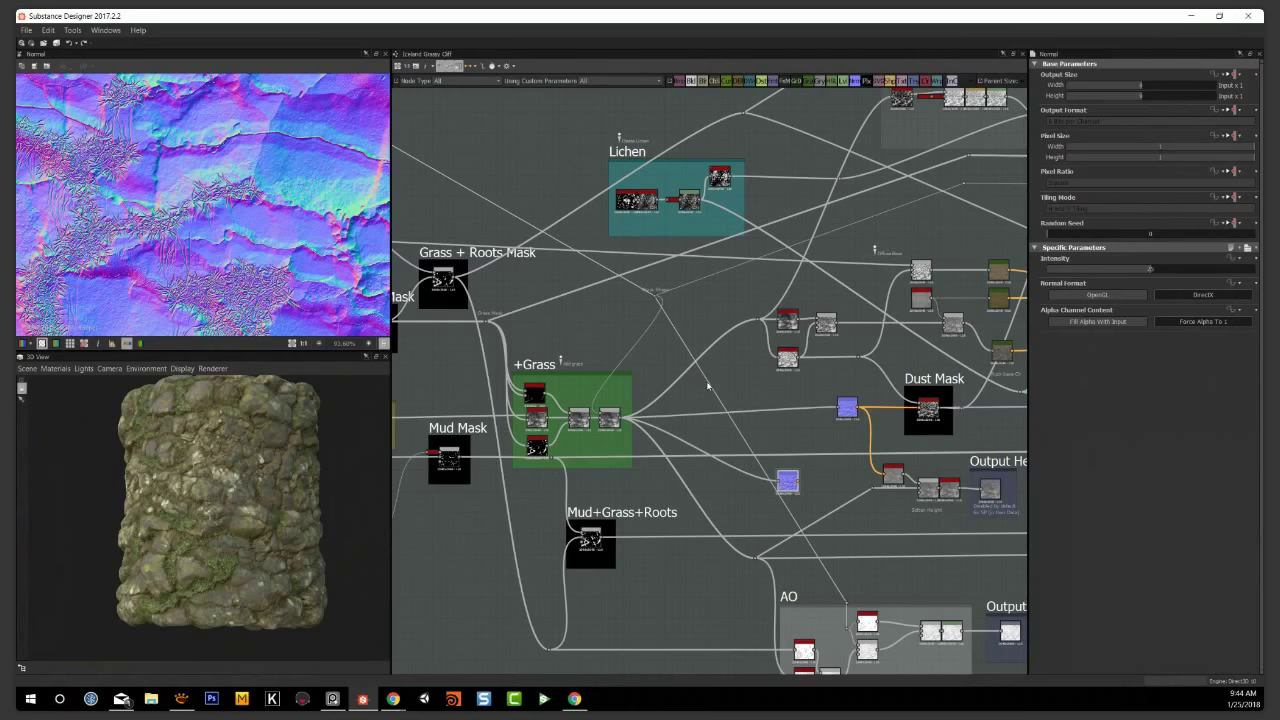
# Preview the last Blend node in the +Grass frame and inspect its grayscale height map up close
pyautogui.scroll(3, 615, 440)
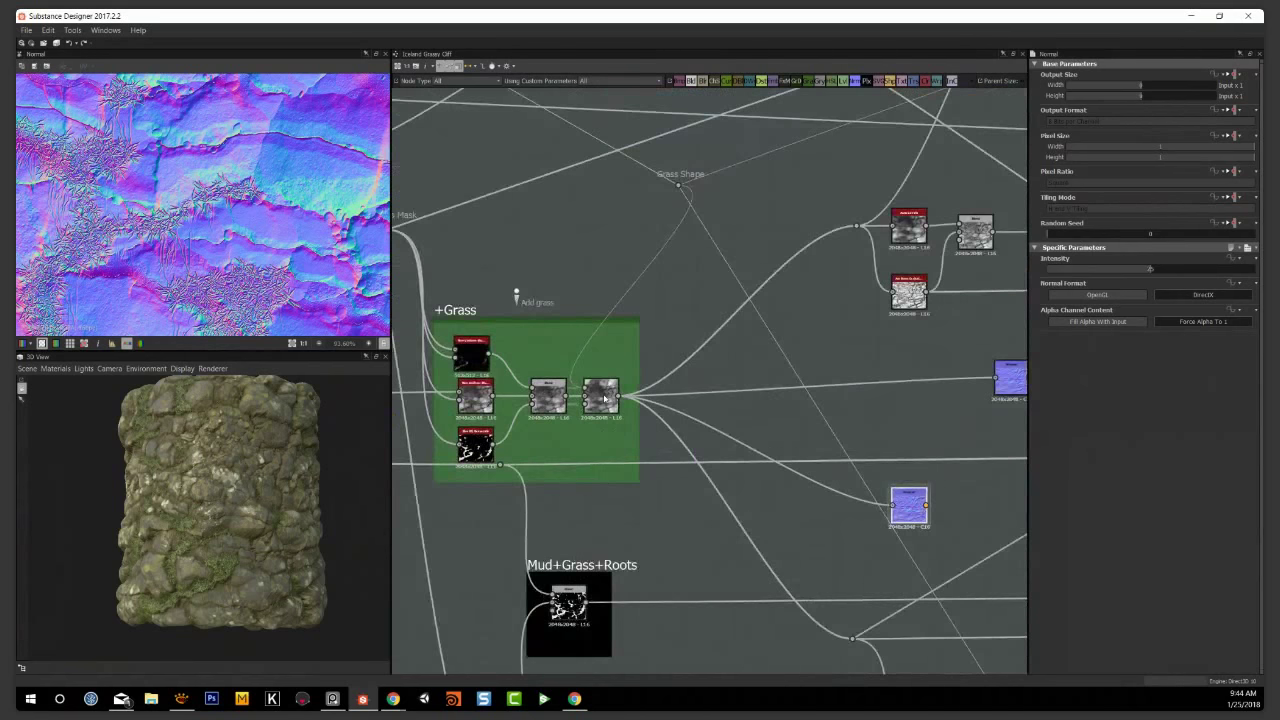
pyautogui.doubleClick(604, 398)
pyautogui.scroll(-5, 694, 290)
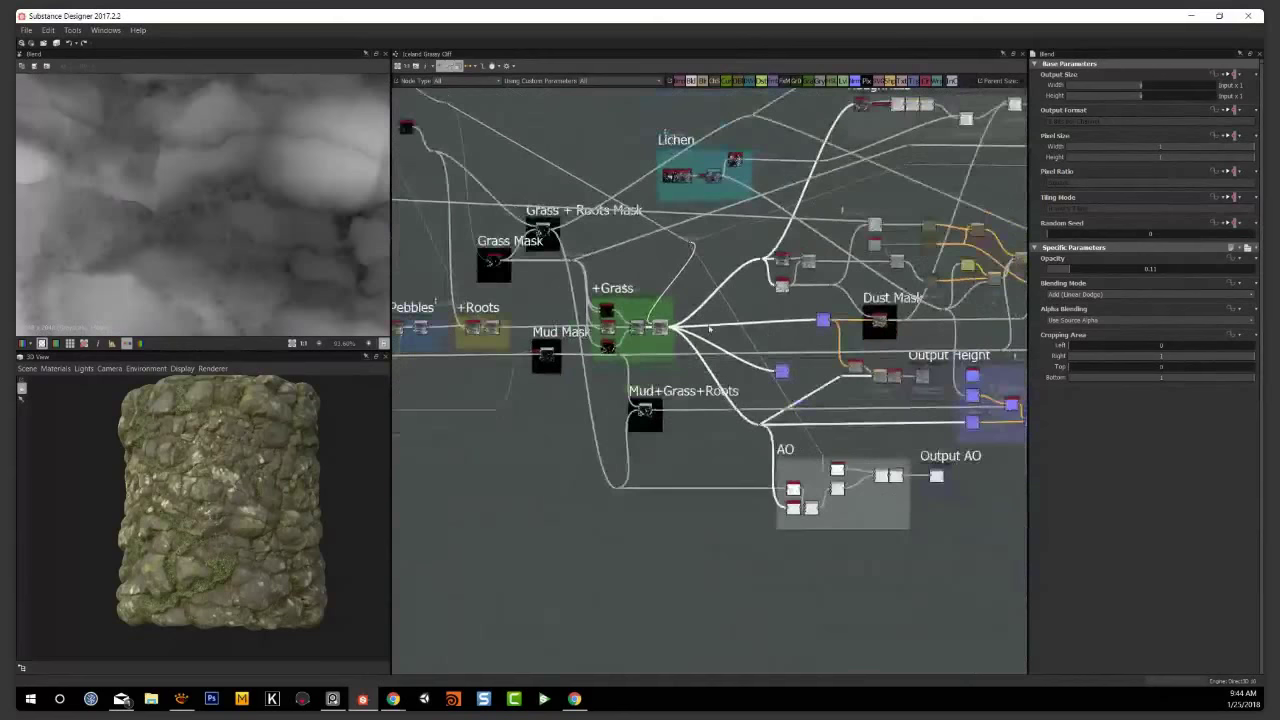
pyautogui.scroll(-4, 175, 210)
pyautogui.moveTo(190, 251); pyautogui.dragTo(239, 226, button='middle')
pyautogui.scroll(6, 205, 228)
pyautogui.scroll(5, 210, 498)
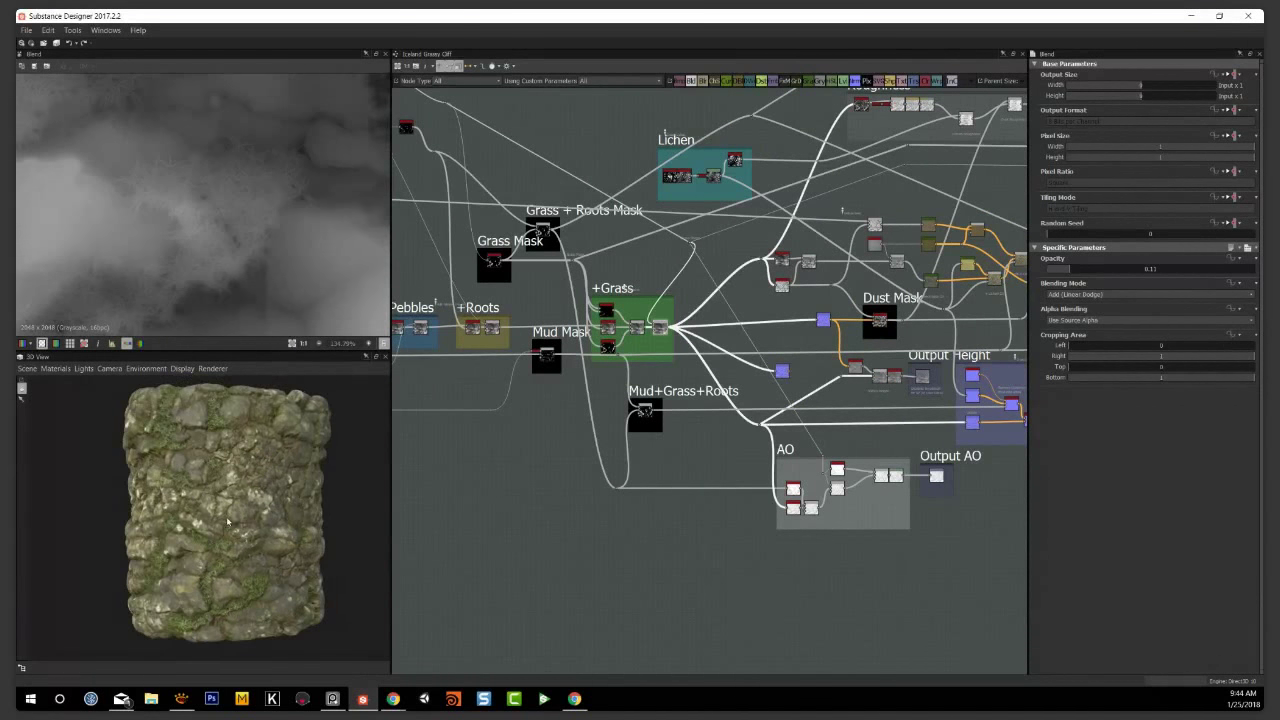
# Inspect the grass patches between the rocks up close in 3D, and view the upper edge of the cliff
pyautogui.moveTo(208, 442); pyautogui.dragTo(202, 487)
pyautogui.scroll(4, 212, 474)
pyautogui.scroll(-3, 210, 475)
pyautogui.scroll(4, 206, 492)
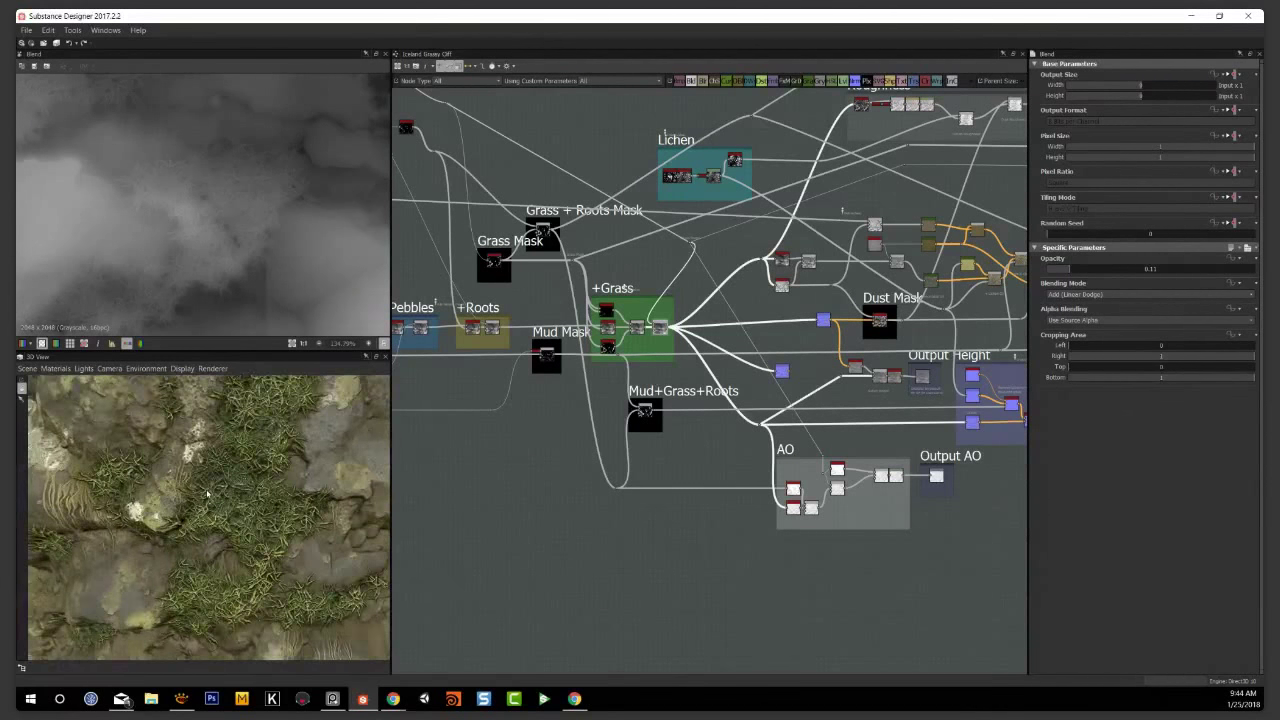
pyautogui.moveTo(268, 528); pyautogui.dragTo(208, 507)
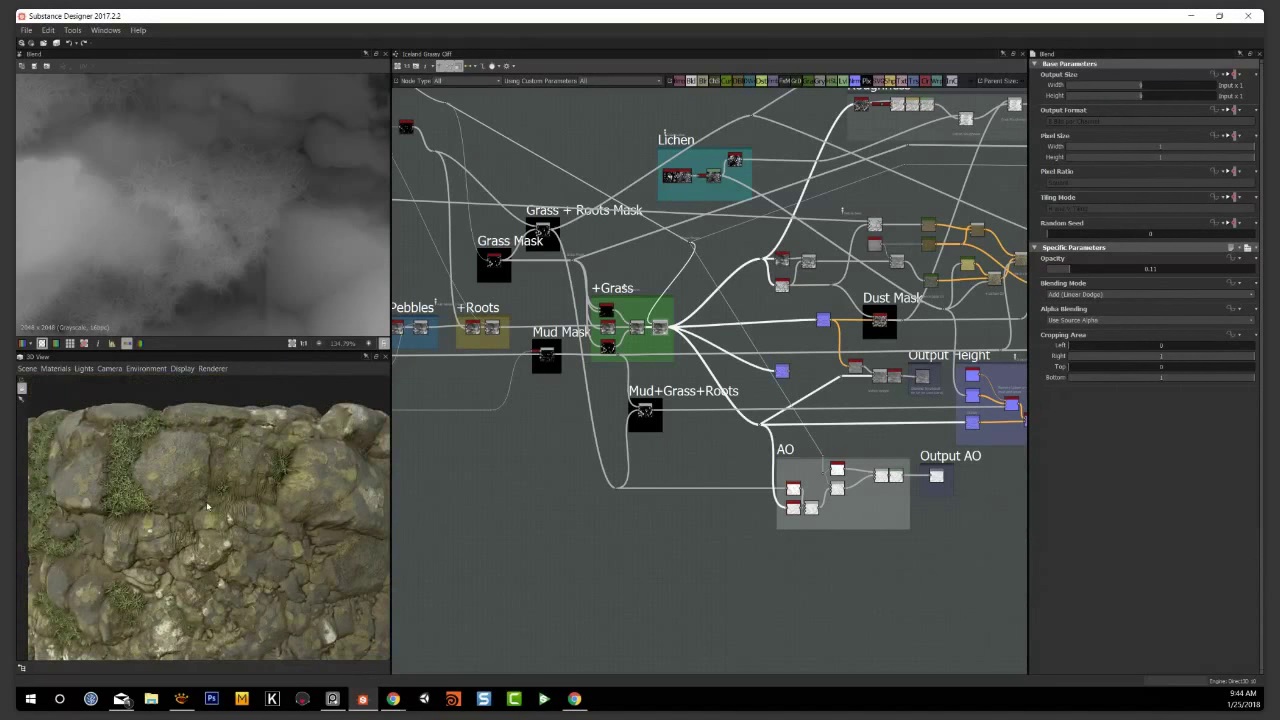
# Examine a wider area of the Blend height map and look over the graph between the Pebbles and AO frames
pyautogui.scroll(1, 259, 177)
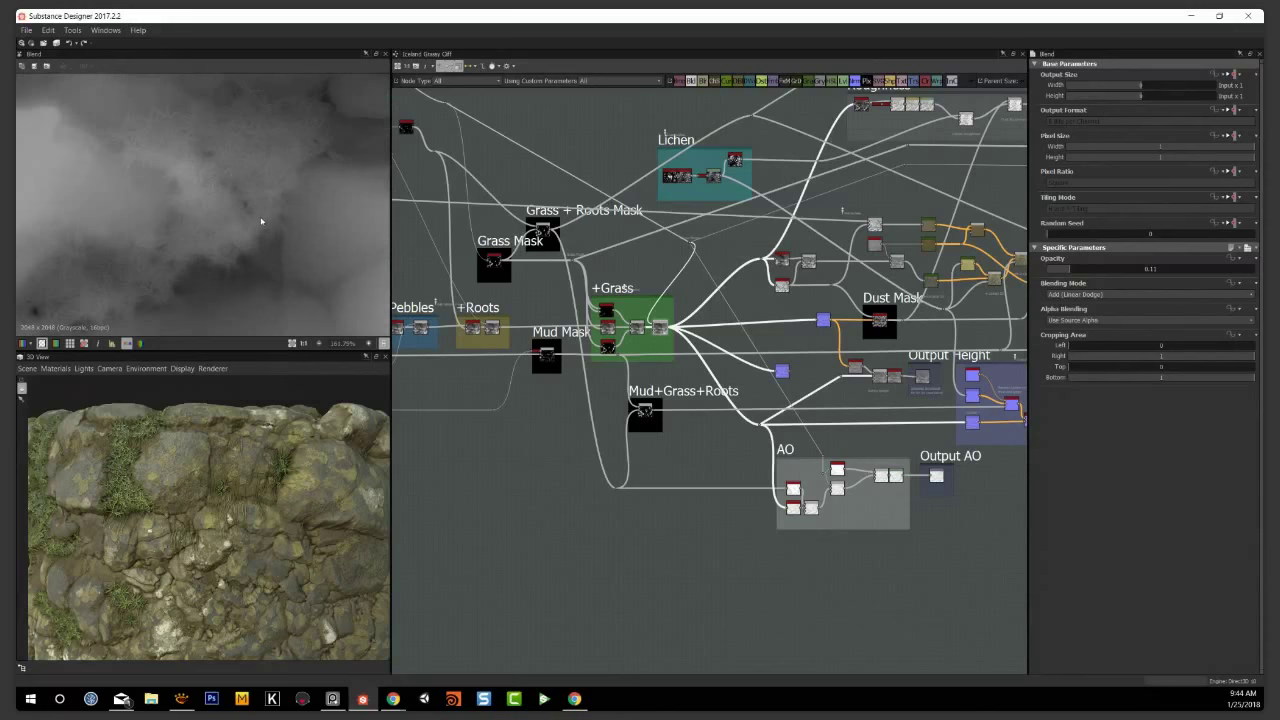
pyautogui.scroll(-4, 248, 205)
pyautogui.moveTo(246, 211); pyautogui.dragTo(192, 248, button='middle')
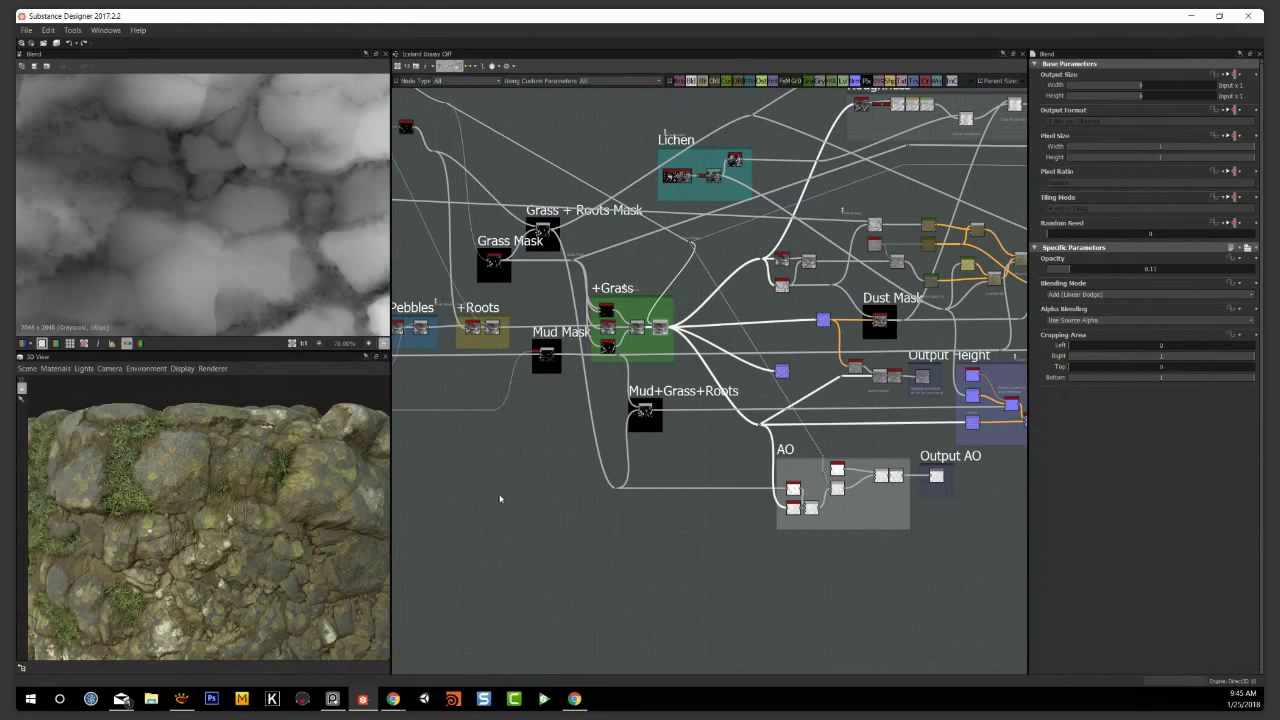
pyautogui.moveTo(500, 463); pyautogui.dragTo(781, 505, button='middle')
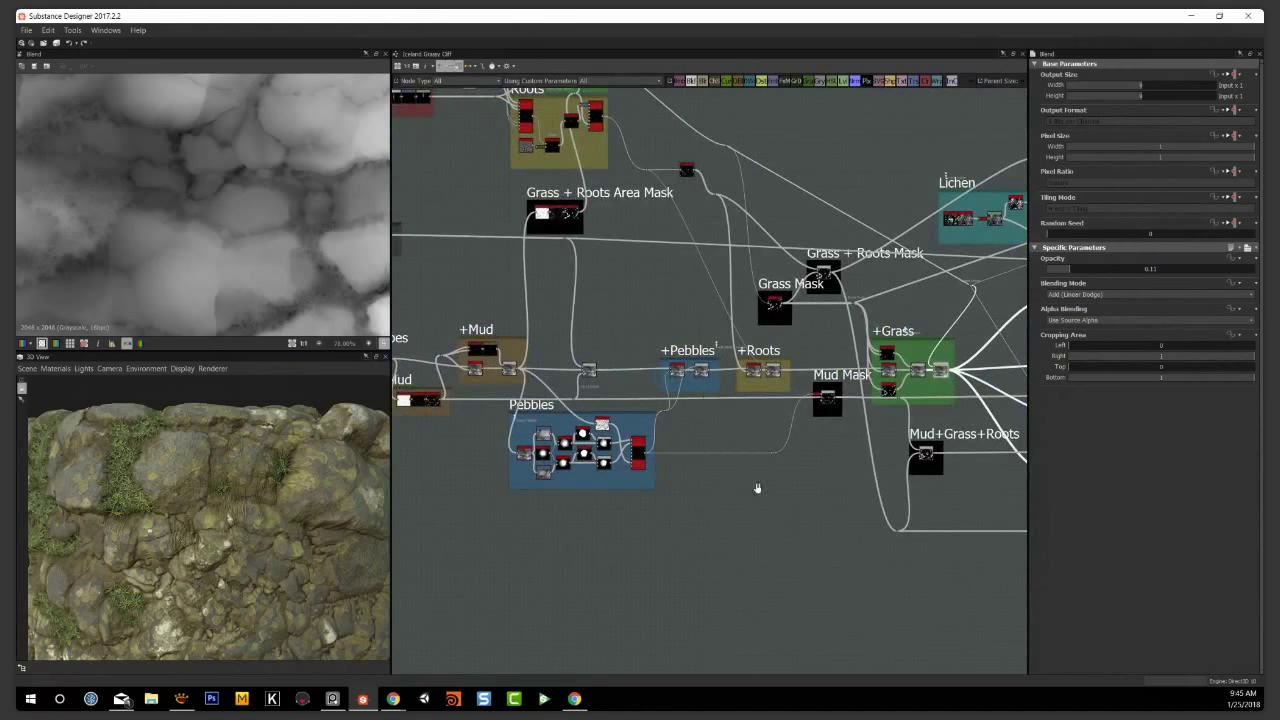
pyautogui.moveTo(757, 486); pyautogui.dragTo(660, 517, button='middle')
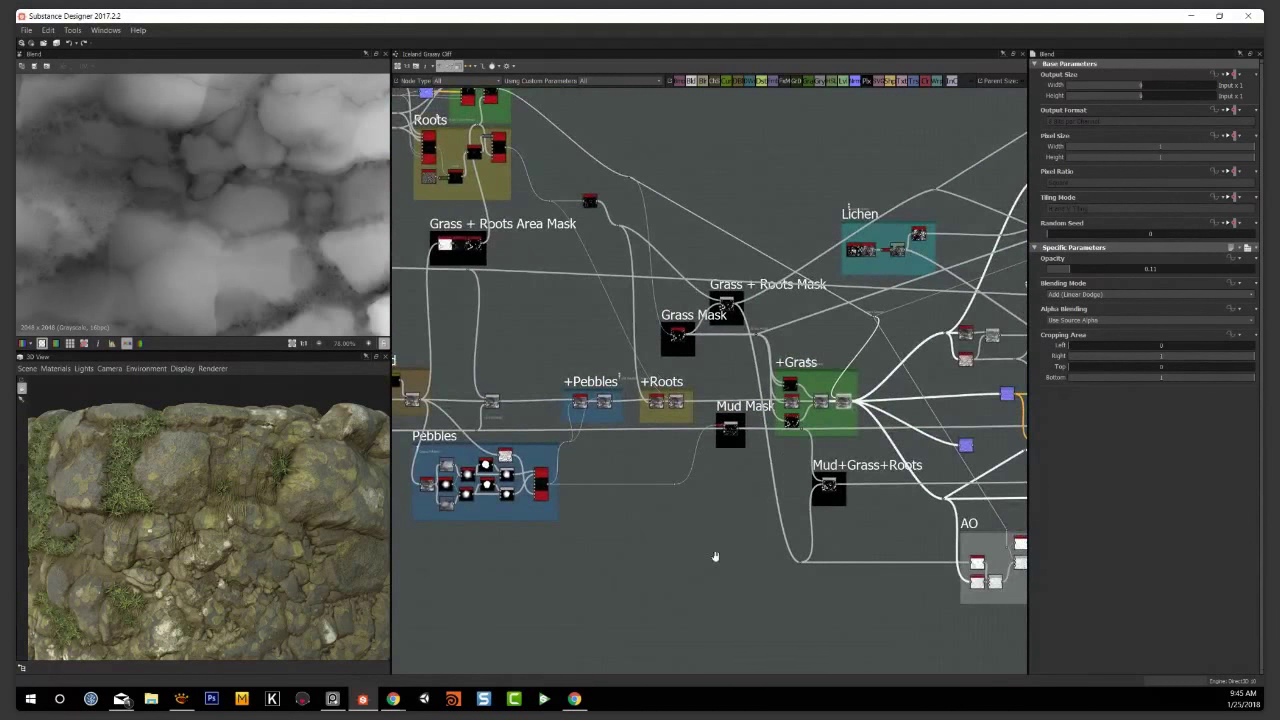
pyautogui.moveTo(714, 557); pyautogui.dragTo(606, 574, button='middle')
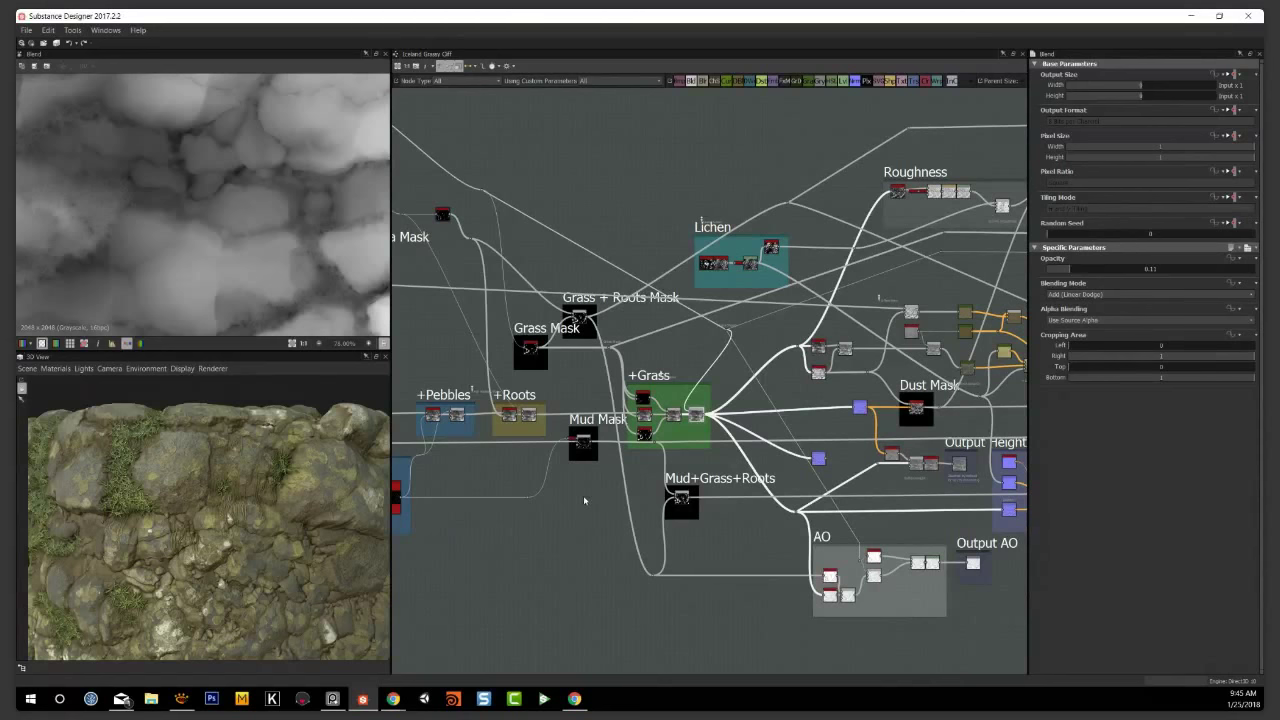
# Orbit the 3D preview to examine the rocks and grass over the middle of the cylinder
pyautogui.moveTo(355, 535); pyautogui.dragTo(285, 598)
pyautogui.moveTo(285, 598); pyautogui.dragTo(257, 519, button='middle')
pyautogui.moveTo(256, 519); pyautogui.dragTo(298, 507)
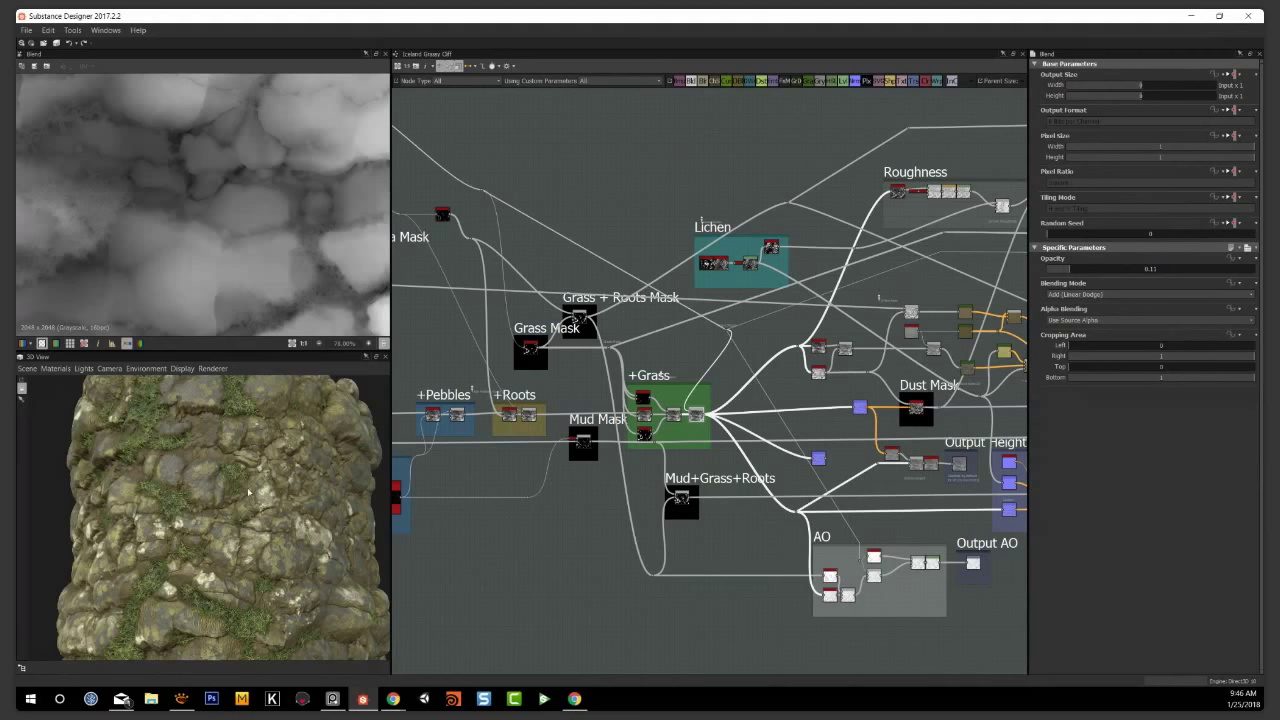
# Preview the Normal node's map in full and compare it with the whole material cylinder in 3D
pyautogui.click(818, 458)
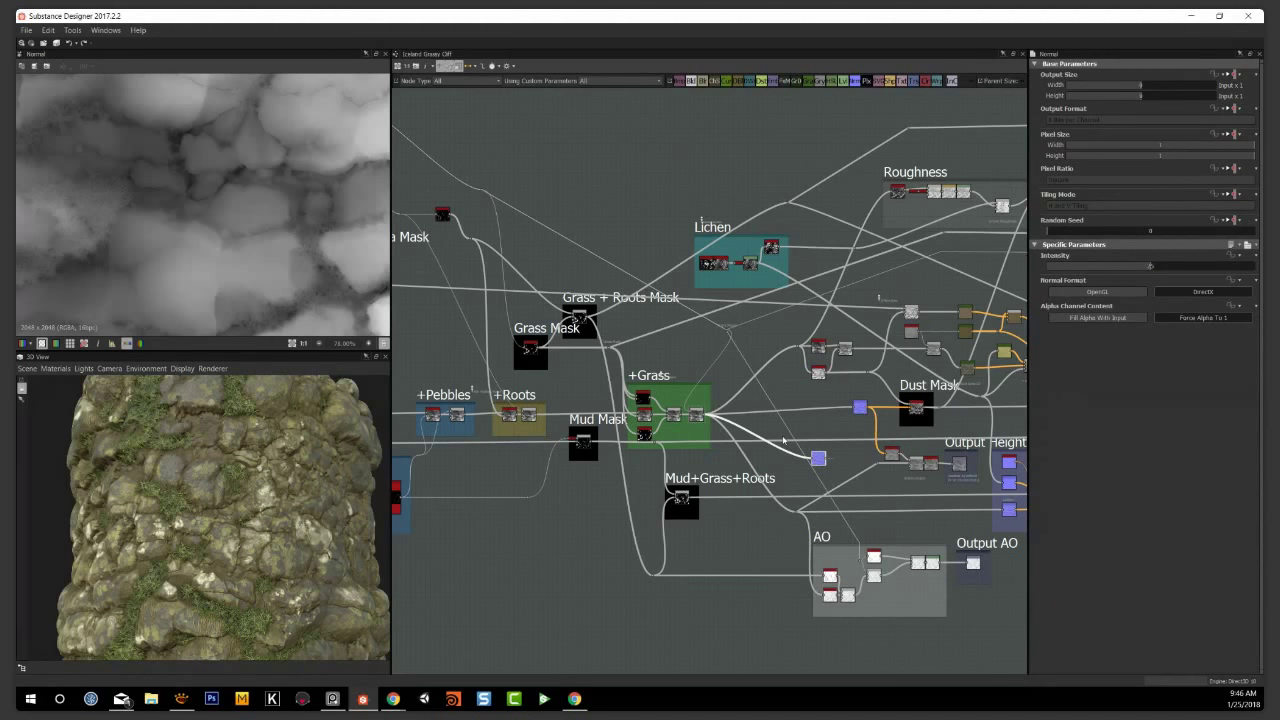
pyautogui.scroll(-5, 285, 540)
pyautogui.moveTo(300, 556); pyautogui.dragTo(231, 558)
pyautogui.moveTo(248, 480); pyautogui.dragTo(173, 563)
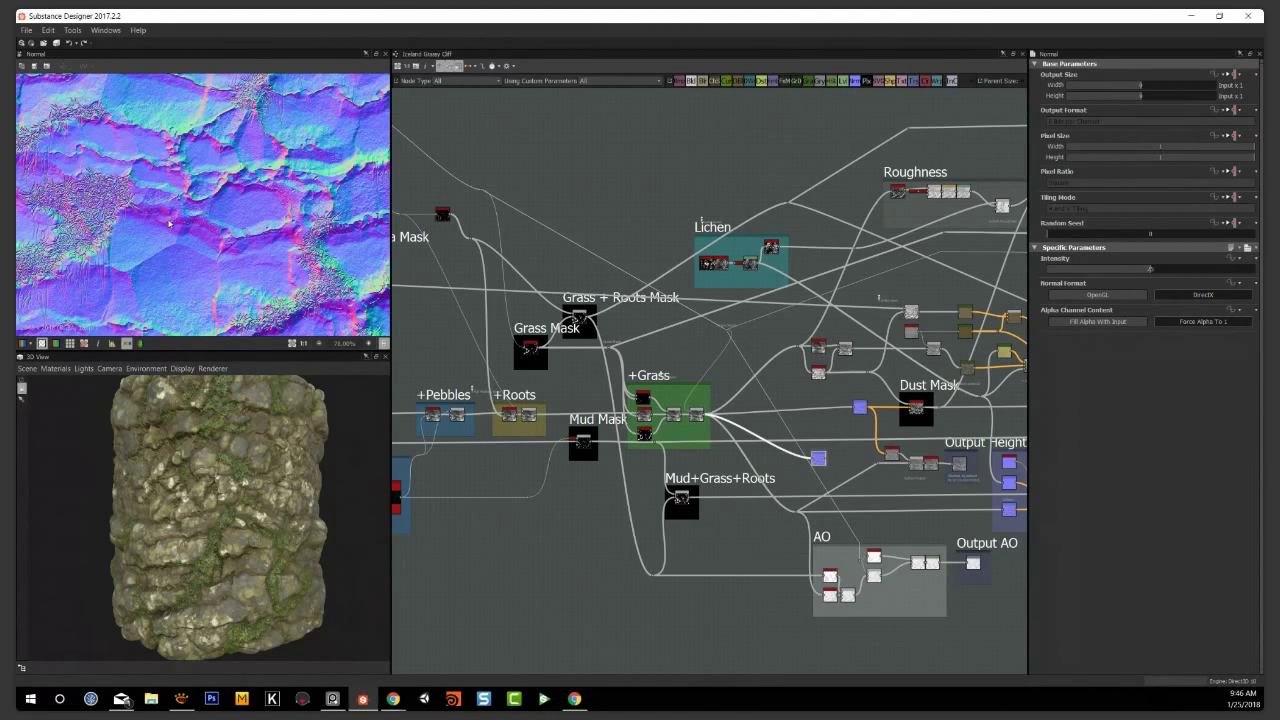
pyautogui.scroll(-6, 170, 225)
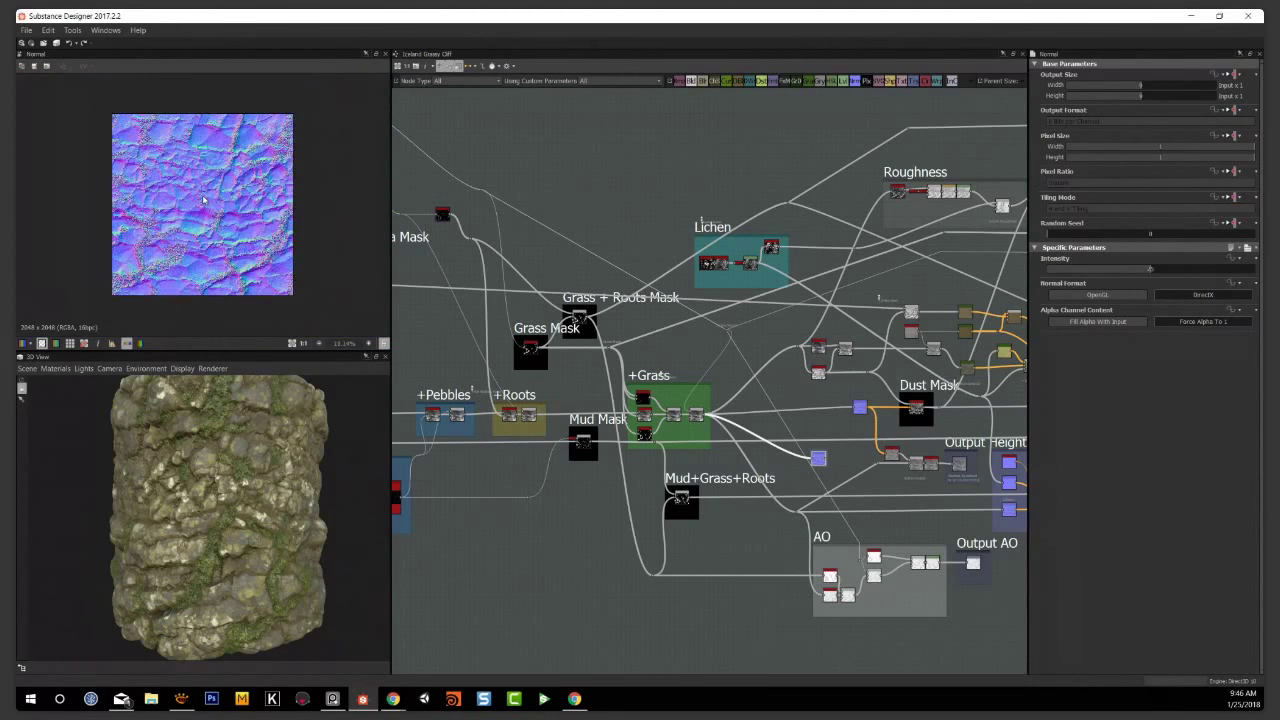
# Display the normal map tiled to check its repetition, and return to the single-tile view
pyautogui.press('space')
pyautogui.scroll(-3, 188, 207)
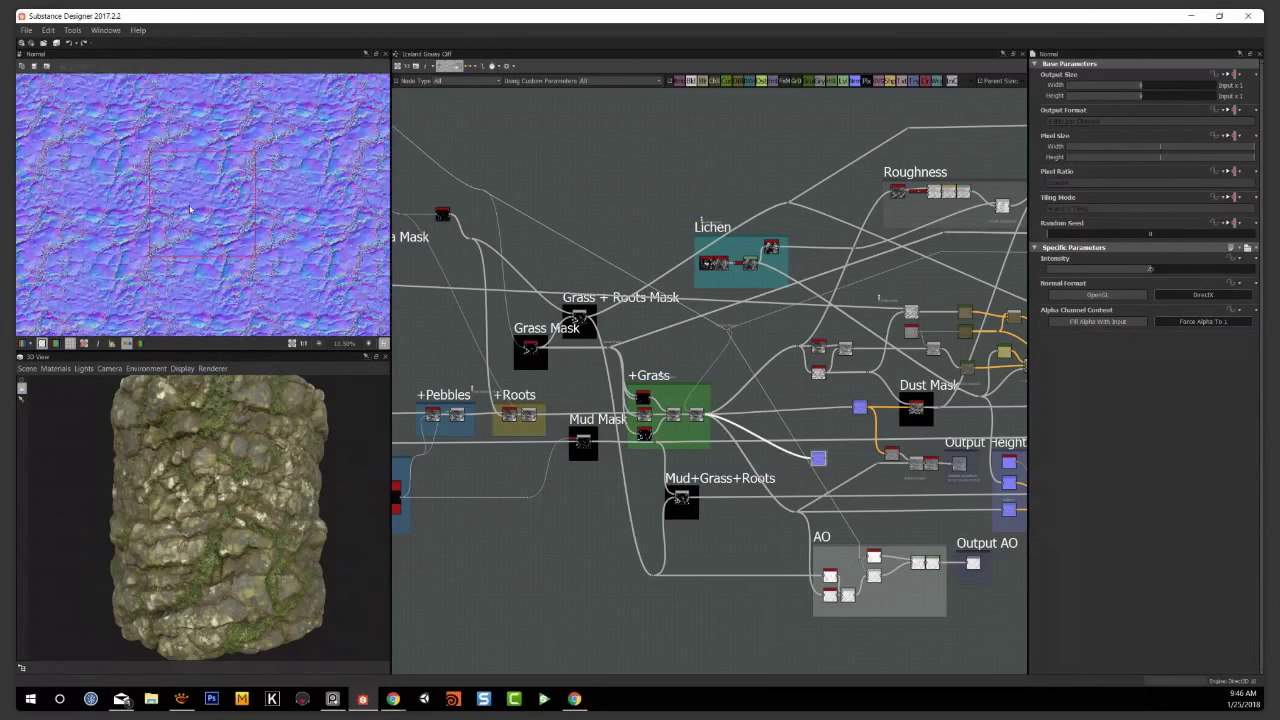
pyautogui.scroll(-1, 188, 208)
pyautogui.scroll(3, 187, 208)
pyautogui.press('t')
pyautogui.scroll(3, 187, 207)
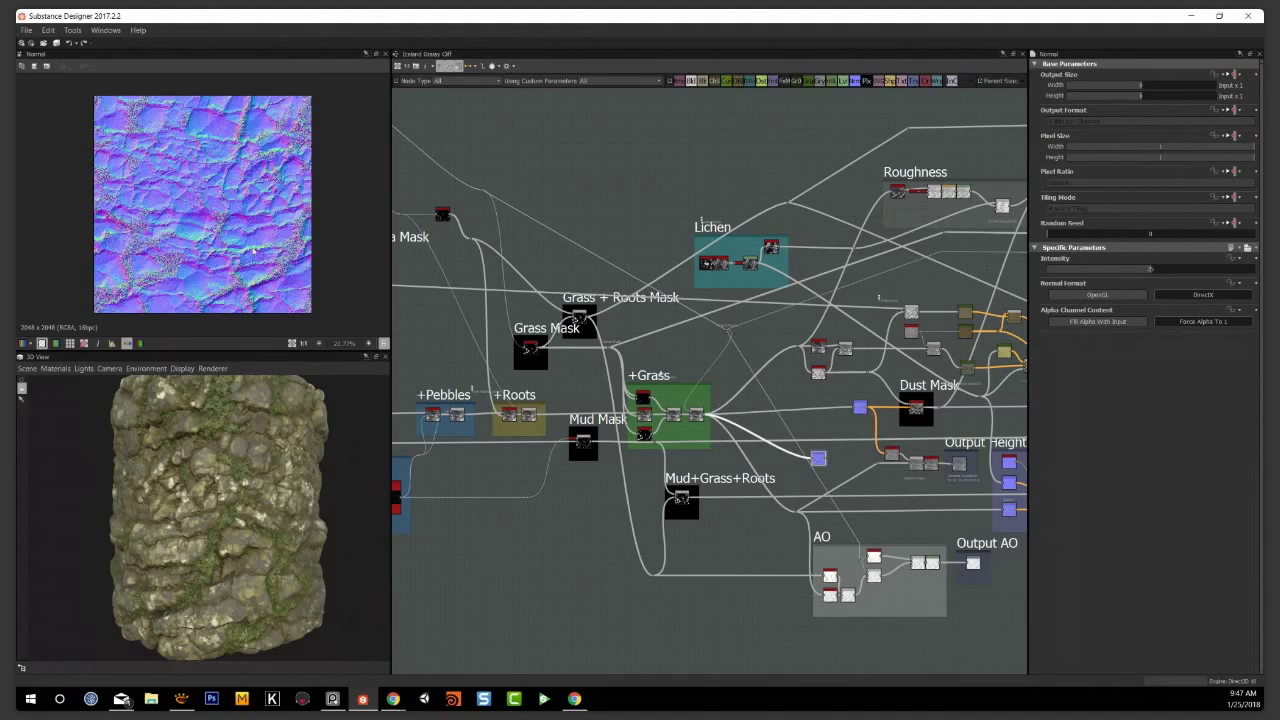
# Preview the Distance nodes in the Macro shapes and Micro shapes frames at the graph's start and compare their patterns
pyautogui.scroll(-3, 534, 300)
pyautogui.moveTo(470, 335); pyautogui.dragTo(834, 307, button='middle')
pyautogui.moveTo(470, 285); pyautogui.dragTo(800, 308, button='middle')
pyautogui.scroll(1, 617, 288)
pyautogui.scroll(2, 620, 286)
pyautogui.moveTo(500, 309); pyautogui.dragTo(690, 357, button='middle')
pyautogui.scroll(4, 690, 358)
pyautogui.moveTo(667, 446); pyautogui.dragTo(760, 485, button='middle')
pyautogui.scroll(1, 661, 463)
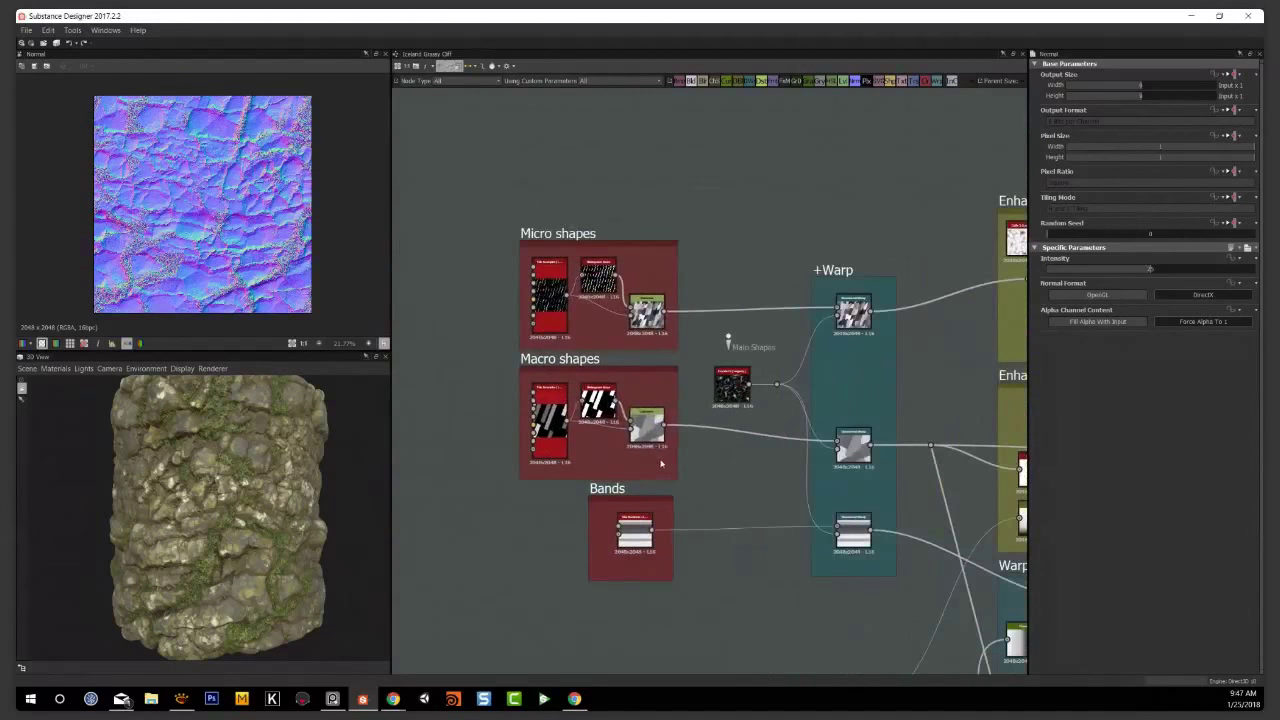
pyautogui.doubleClick(646, 425)
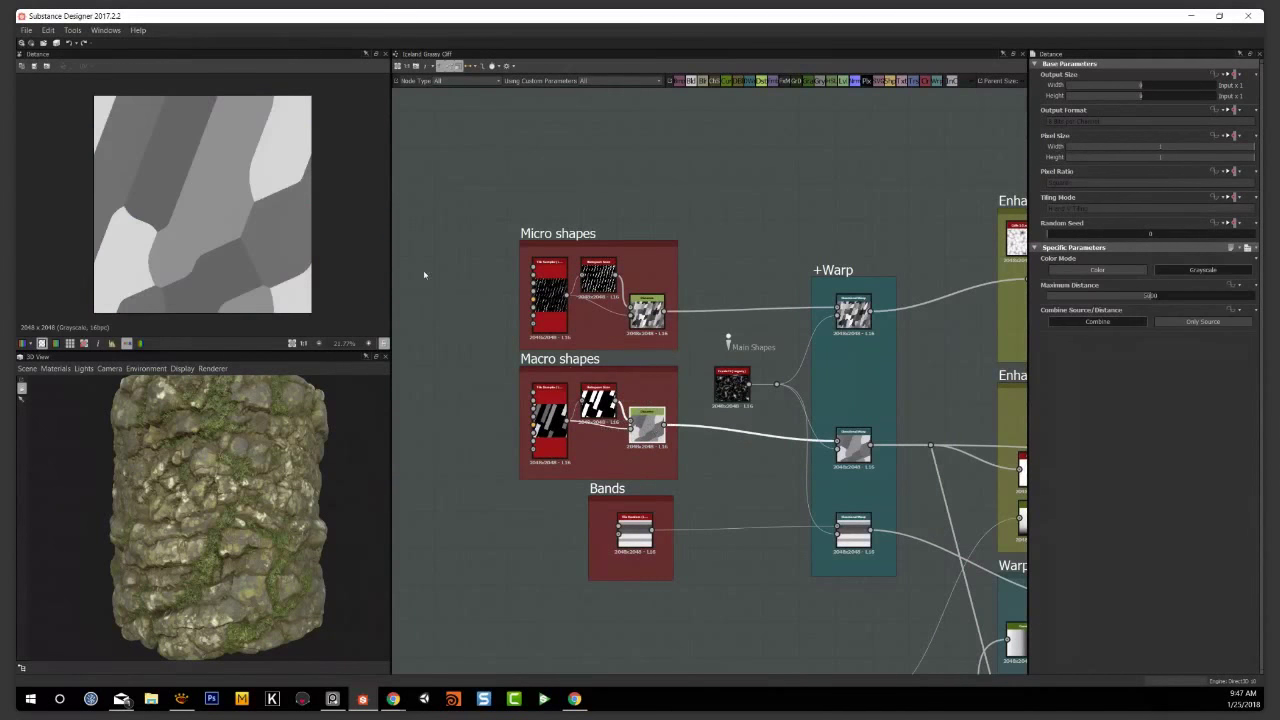
pyautogui.doubleClick(646, 310)
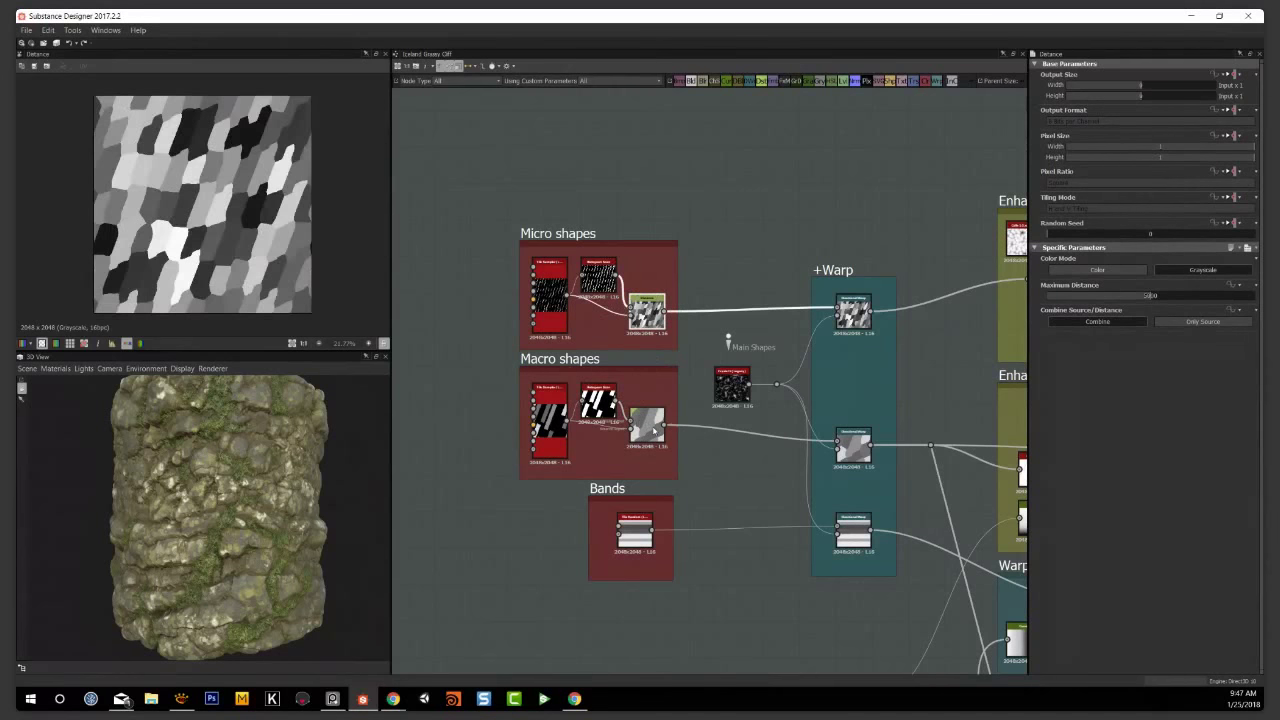
pyautogui.doubleClick(652, 427)
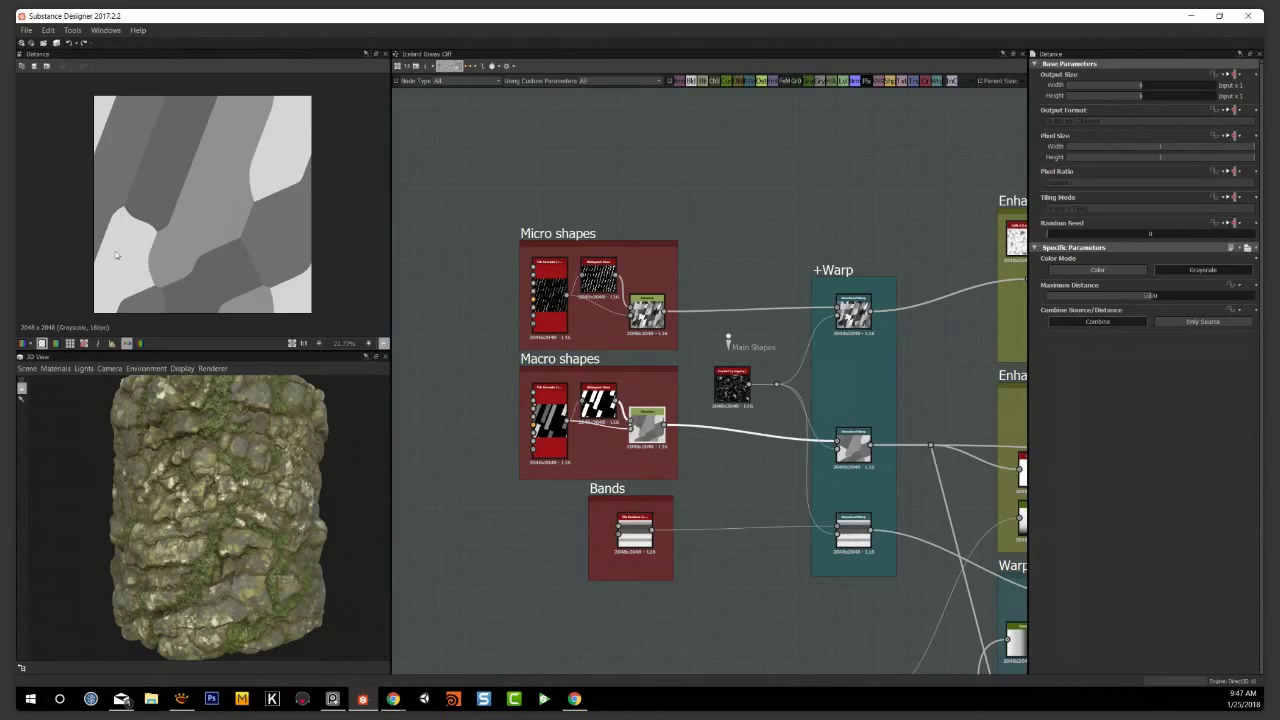
# Preview the Tile Sampler in the Macro shapes frame and compare it with that frame's Distance output
pyautogui.scroll(2, 553, 474)
pyautogui.click(550, 418)
pyautogui.doubleClick(550, 395)
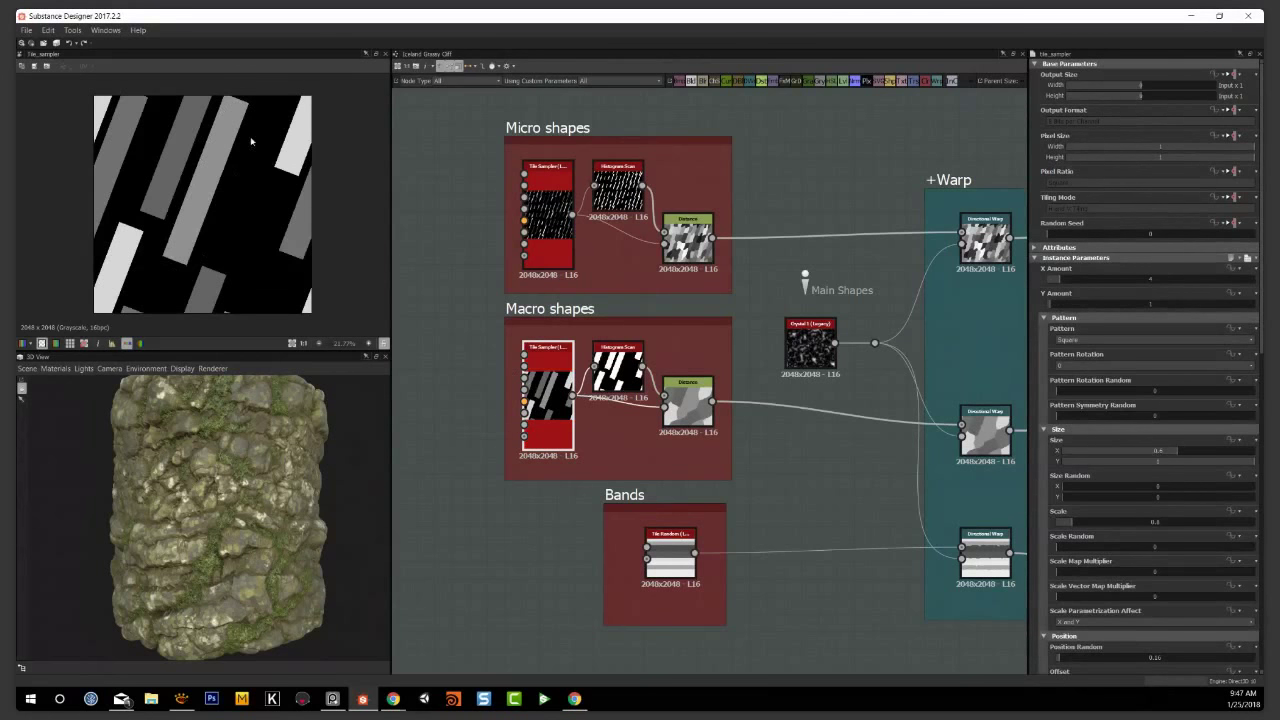
pyautogui.doubleClick(696, 399)
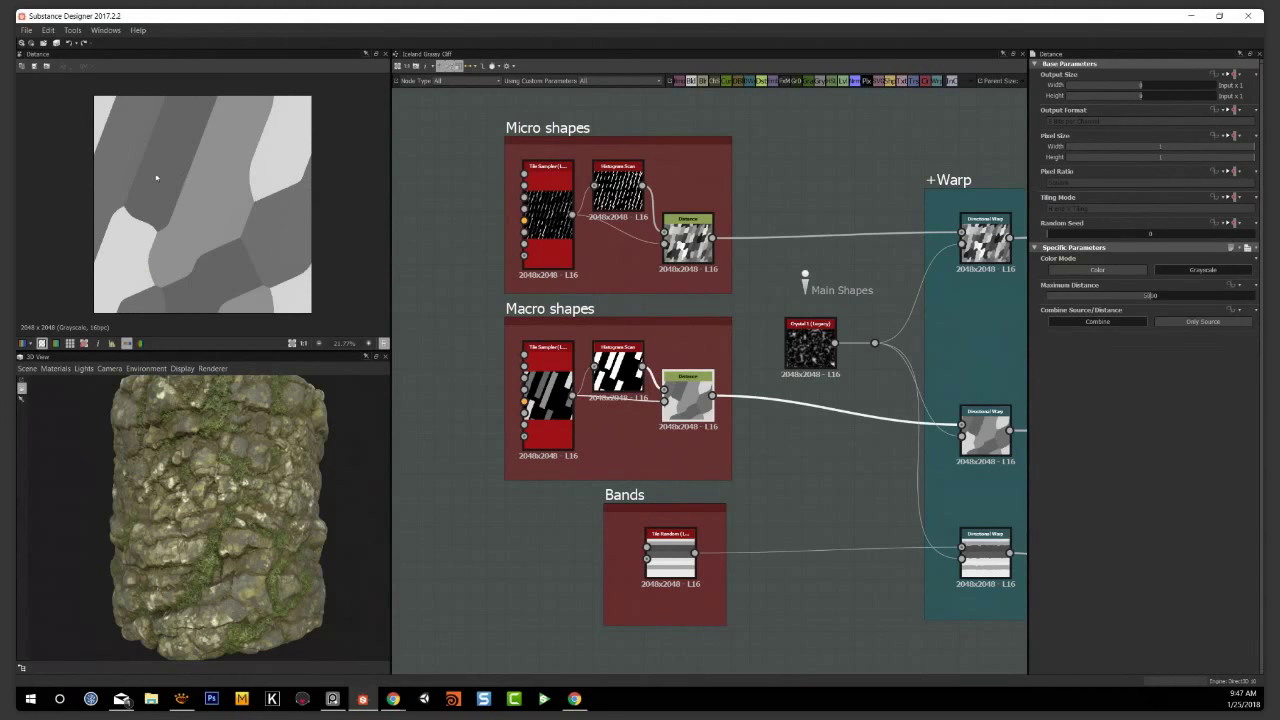
pyautogui.scroll(-2, 251, 229)
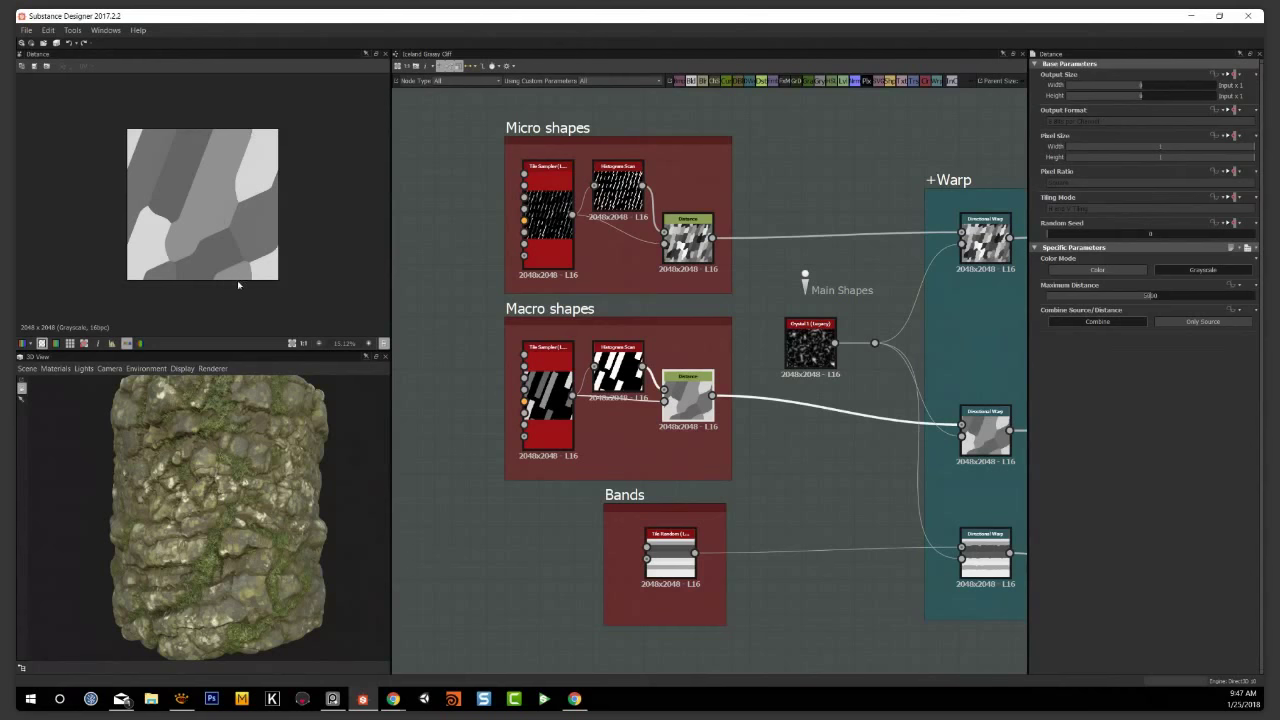
pyautogui.scroll(-1, 855, 475)
pyautogui.scroll(1, 850, 485)
# Follow the graph from the +Warp frame past the vertical shapes to the +Grass frame, and select the Normal node fed by it
pyautogui.moveTo(843, 497); pyautogui.dragTo(683, 505, button='middle')
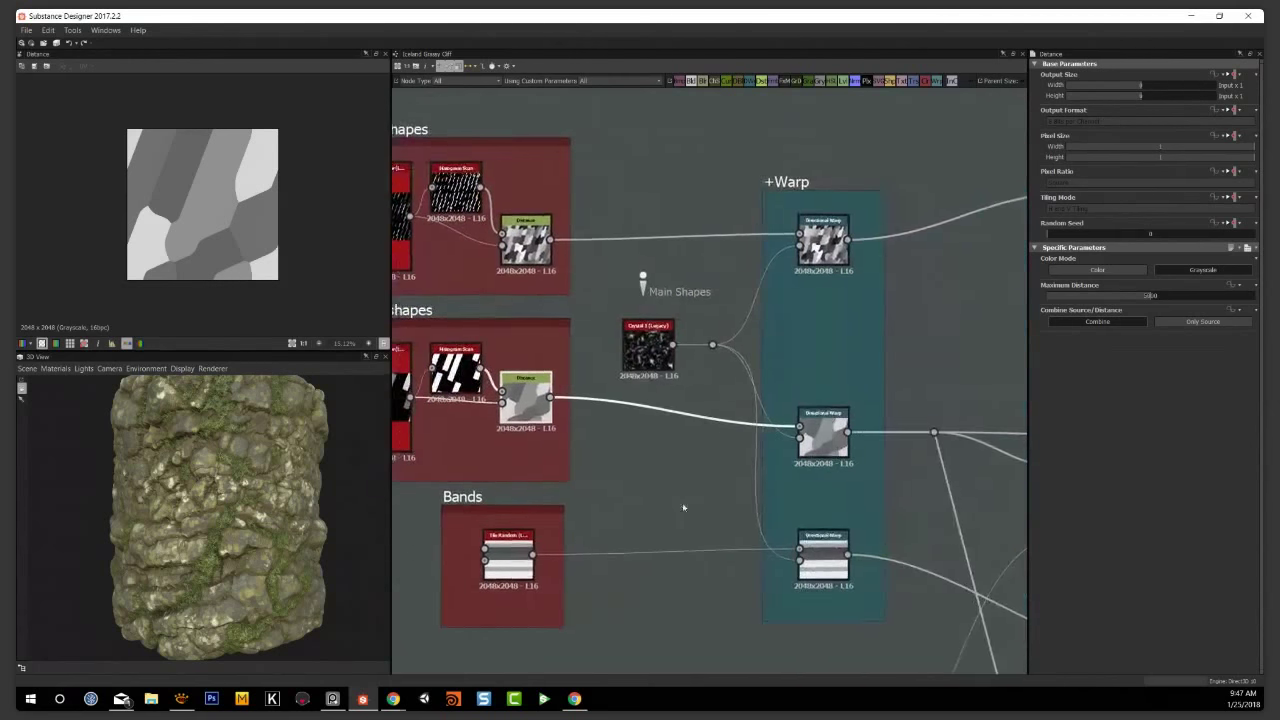
pyautogui.scroll(-3, 706, 496)
pyautogui.scroll(-2, 706, 497)
pyautogui.moveTo(970, 552); pyautogui.dragTo(601, 427, button='middle')
pyautogui.moveTo(1020, 538); pyautogui.dragTo(471, 500, button='middle')
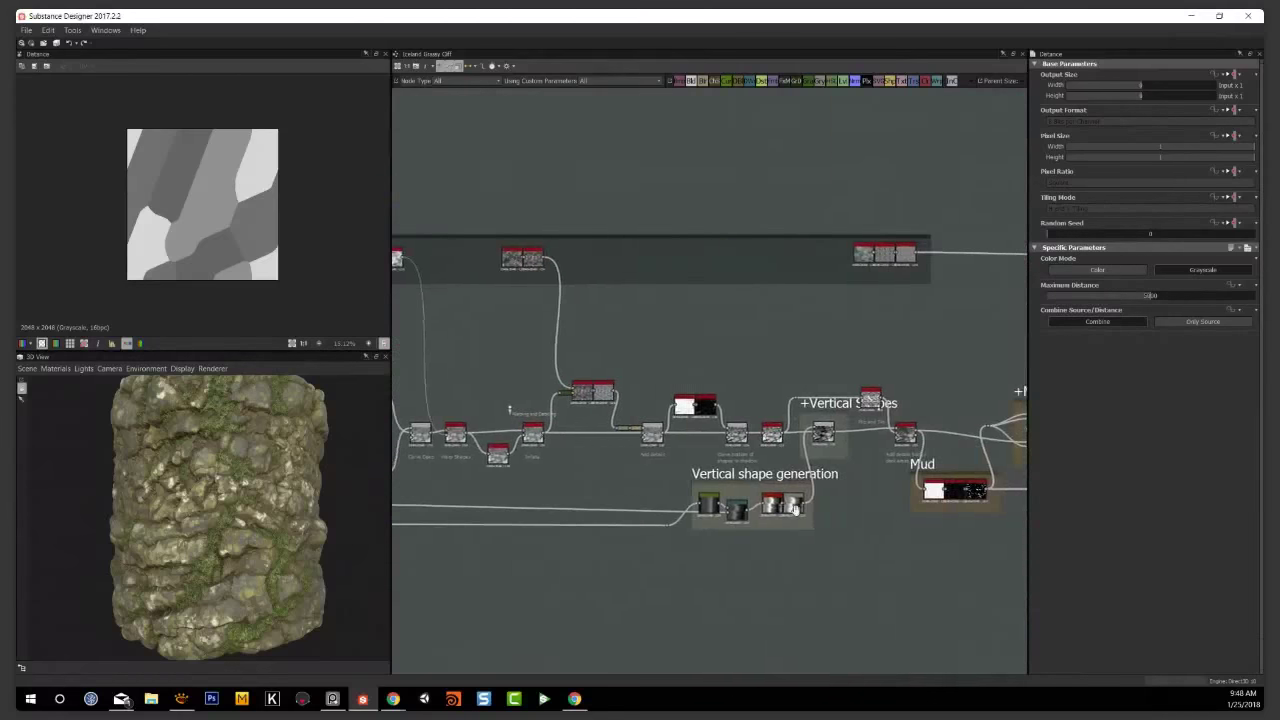
pyautogui.moveTo(872, 505); pyautogui.dragTo(610, 500, button='middle')
pyautogui.moveTo(924, 370); pyautogui.dragTo(537, 373, button='middle')
pyautogui.moveTo(1010, 437); pyautogui.dragTo(739, 423, button='middle')
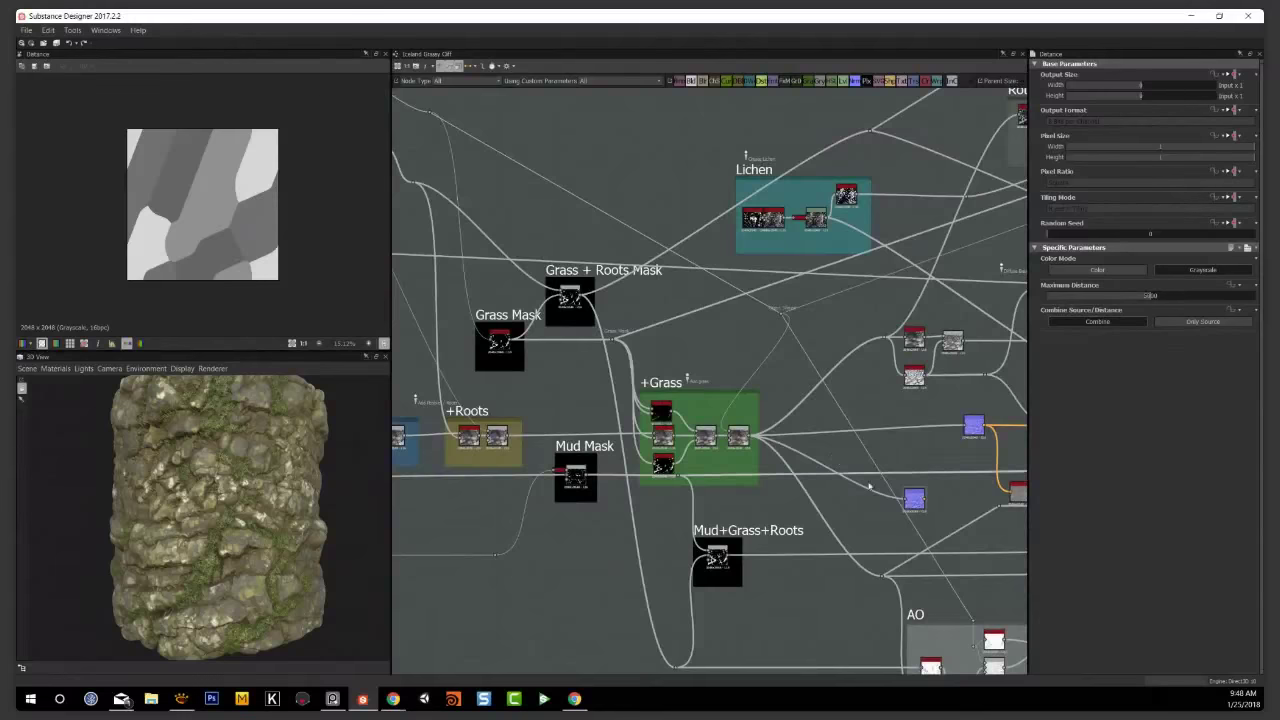
pyautogui.moveTo(867, 487); pyautogui.dragTo(740, 479, button='middle')
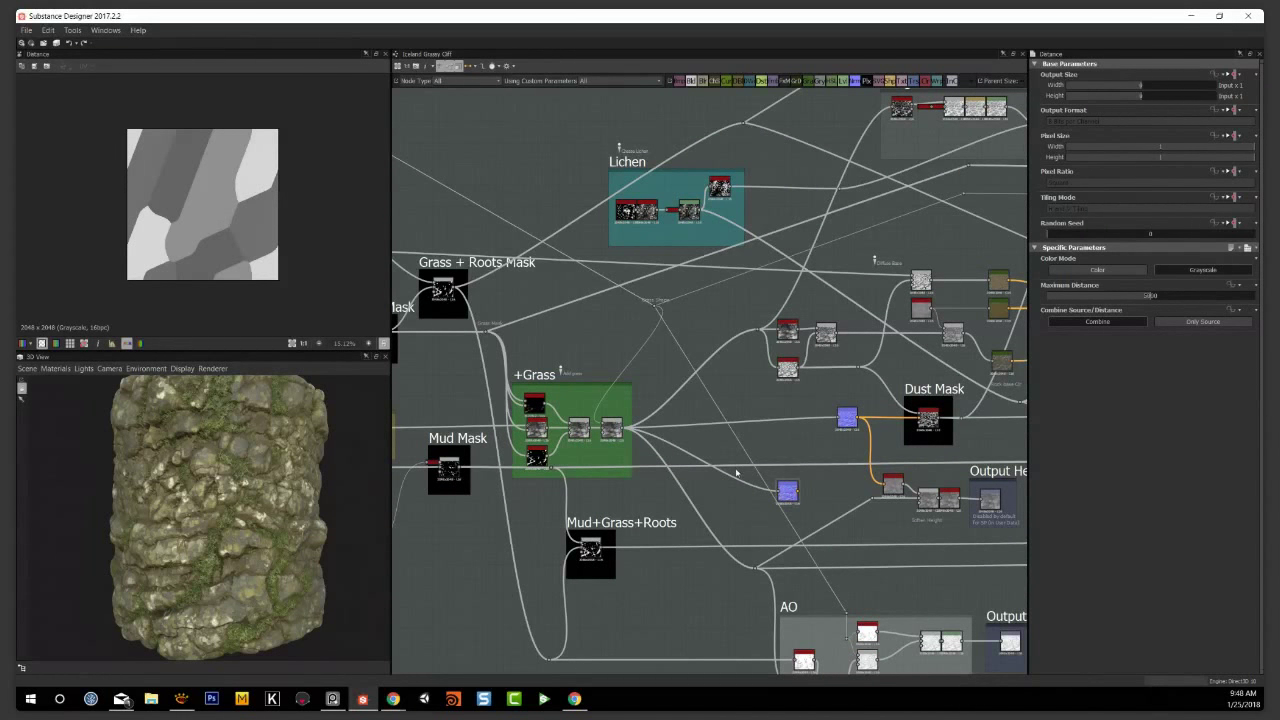
pyautogui.scroll(1, 773, 480)
pyautogui.moveTo(826, 486); pyautogui.dragTo(752, 494, button='middle')
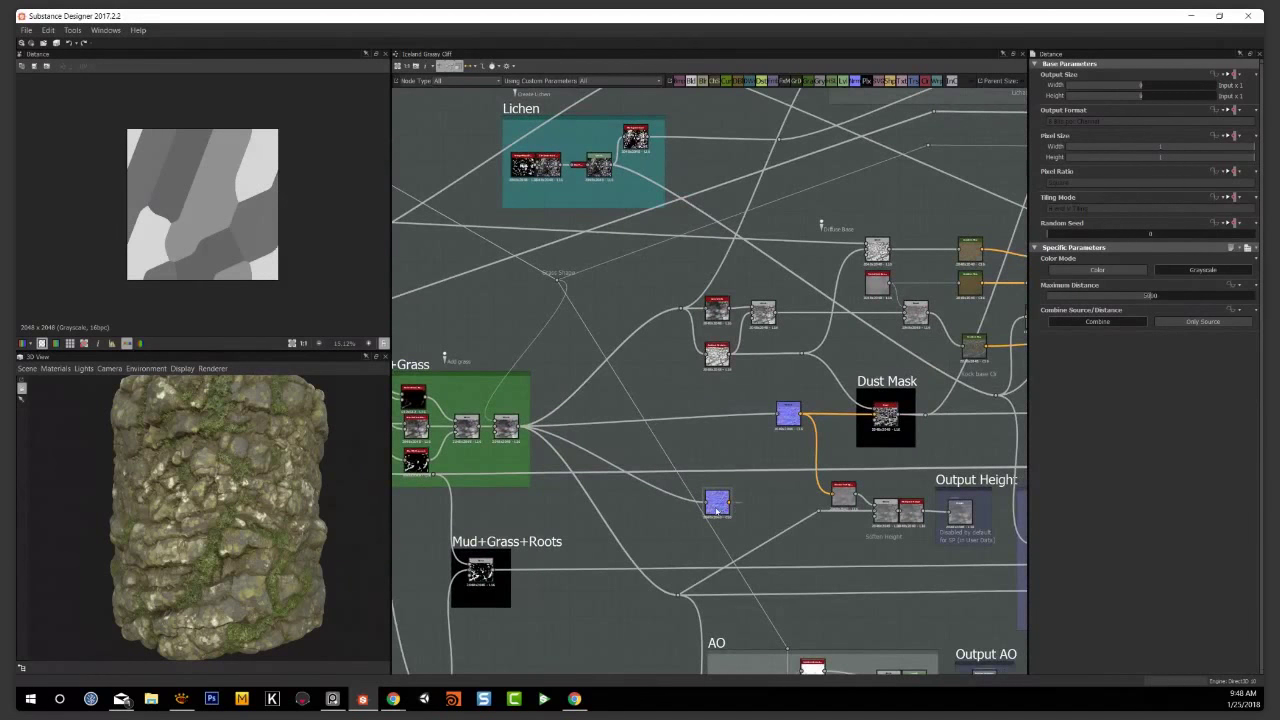
pyautogui.click(716, 510)
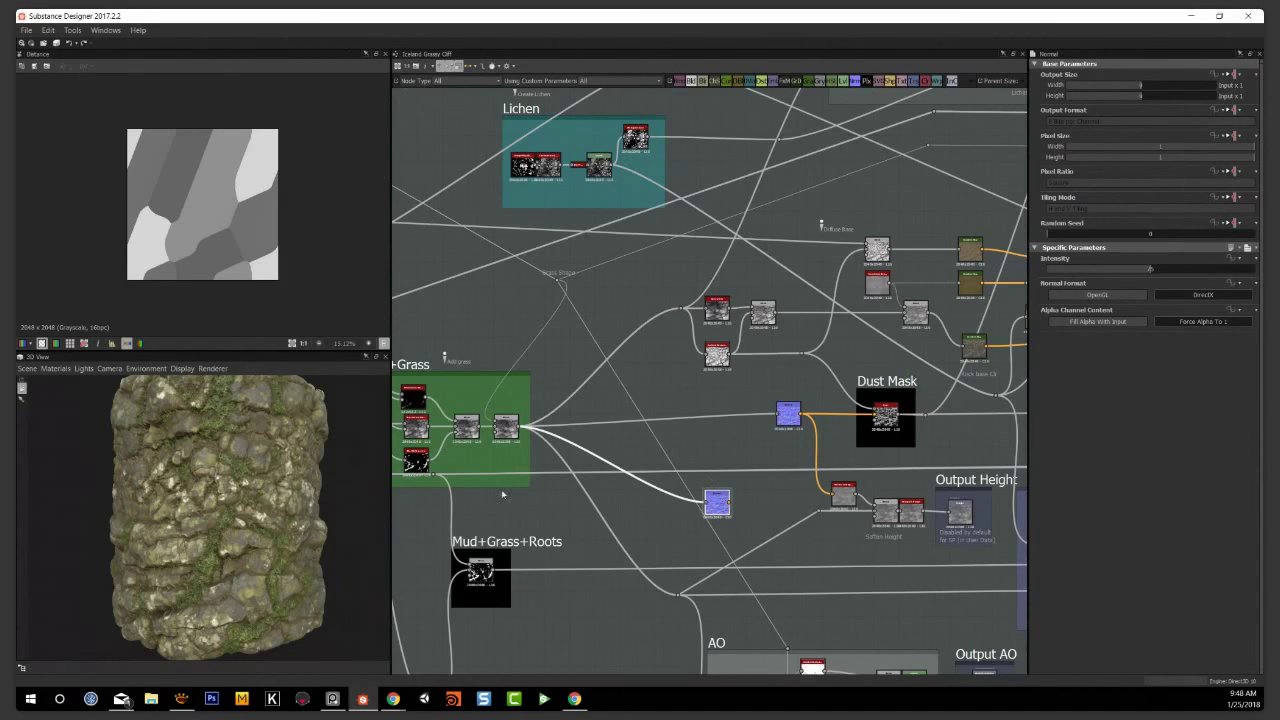
# Preview the +Grass frame's final Blend output again and look over the nodes it feeds towards Diffuse Base
pyautogui.scroll(3, 502, 494)
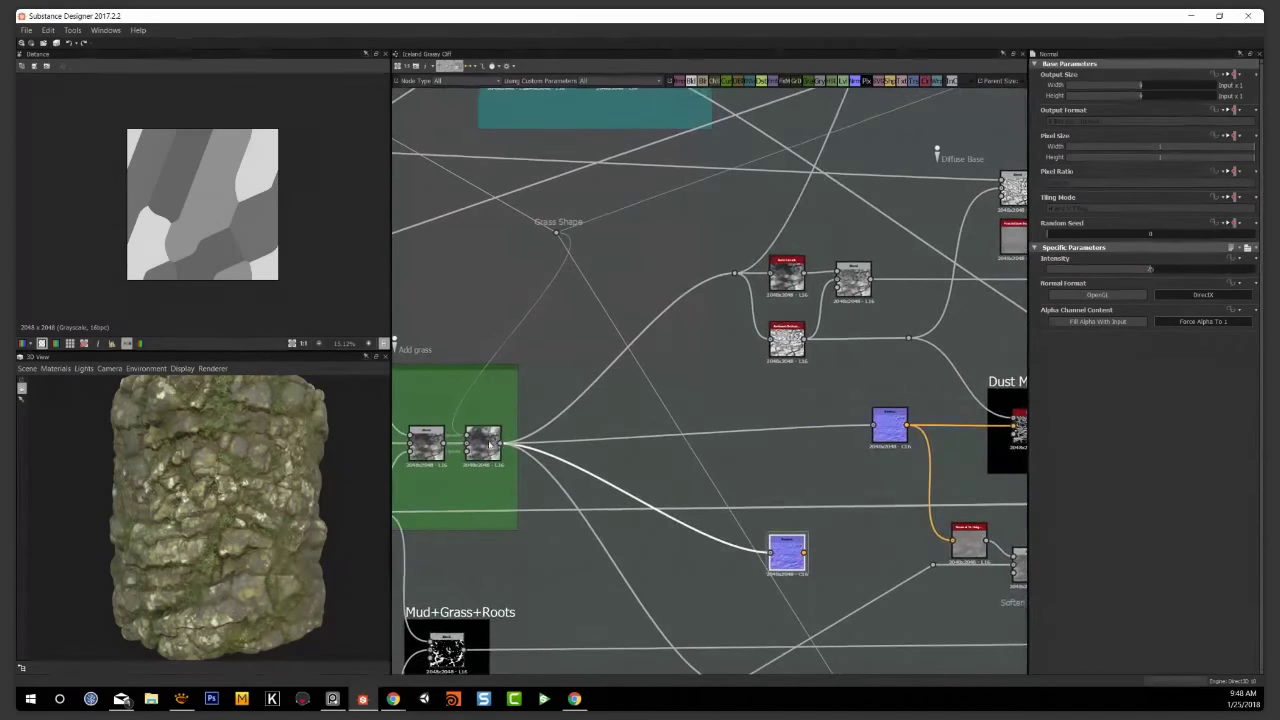
pyautogui.doubleClick(486, 443)
pyautogui.scroll(3, 206, 254)
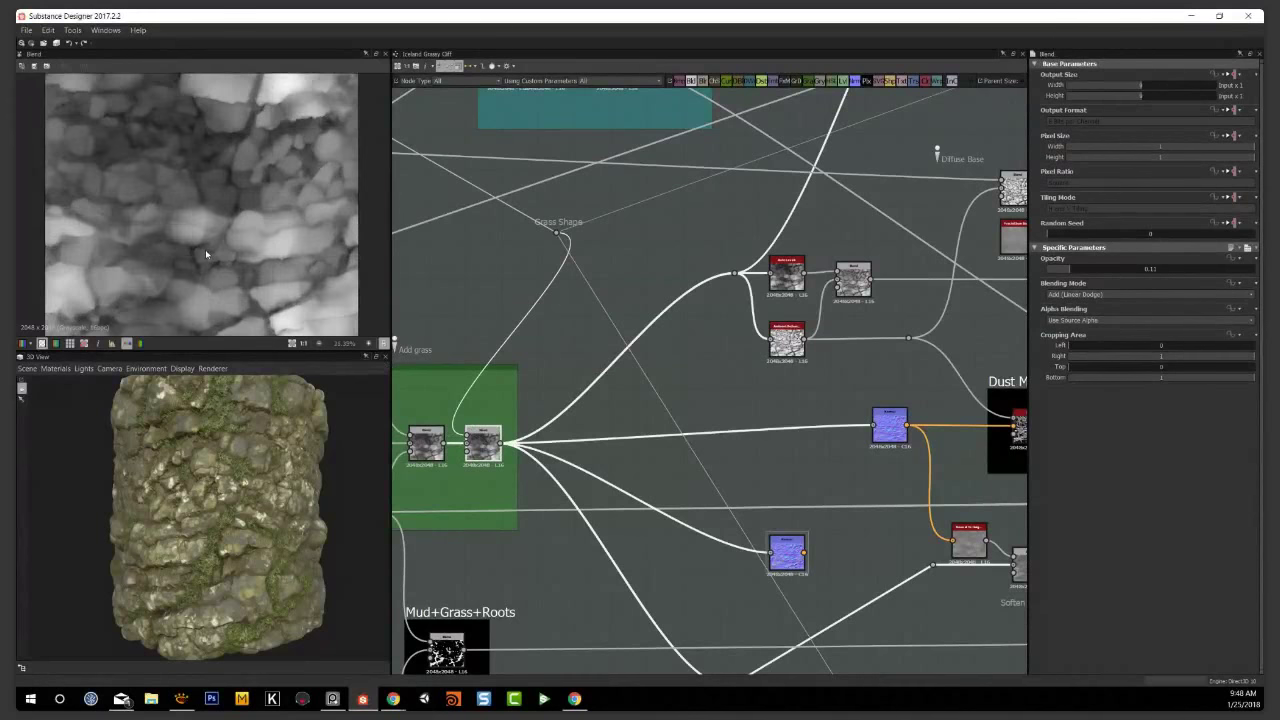
pyautogui.scroll(-3, 325, 303)
pyautogui.moveTo(766, 392); pyautogui.dragTo(724, 422, button='middle')
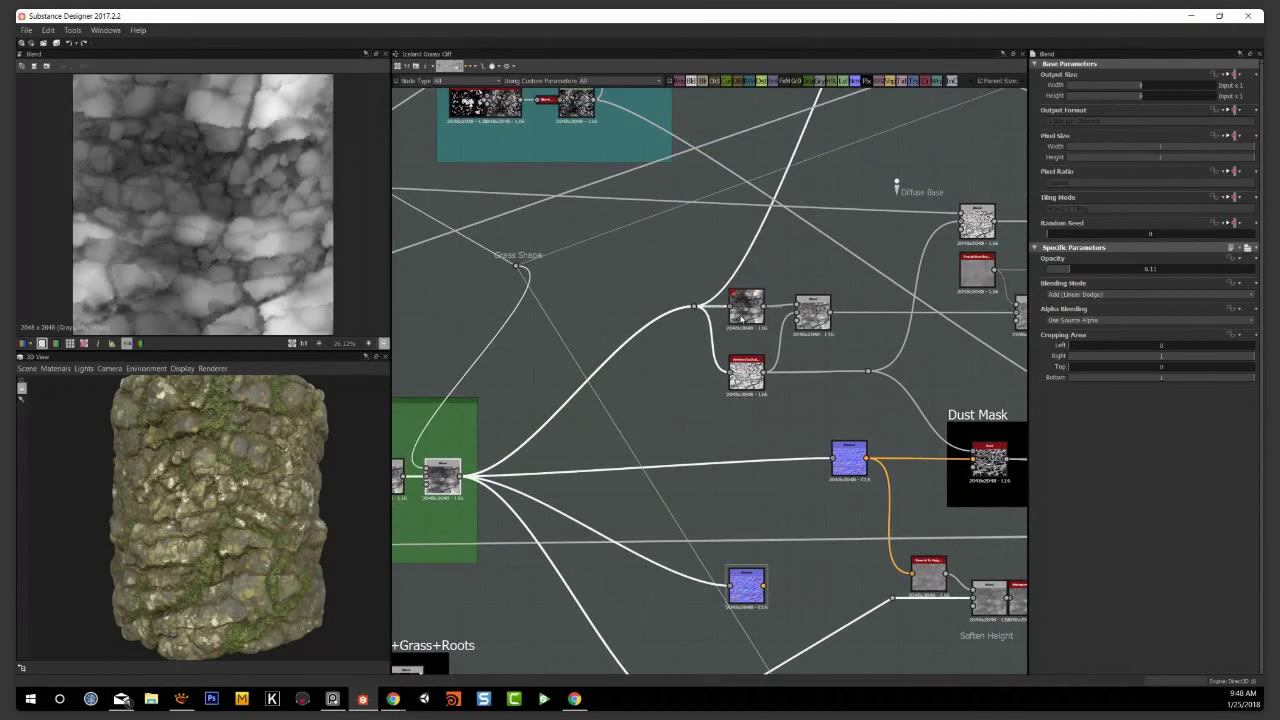
# Preview the Auto Levels node fed by the +Grass output and examine its height image
pyautogui.click(748, 310)
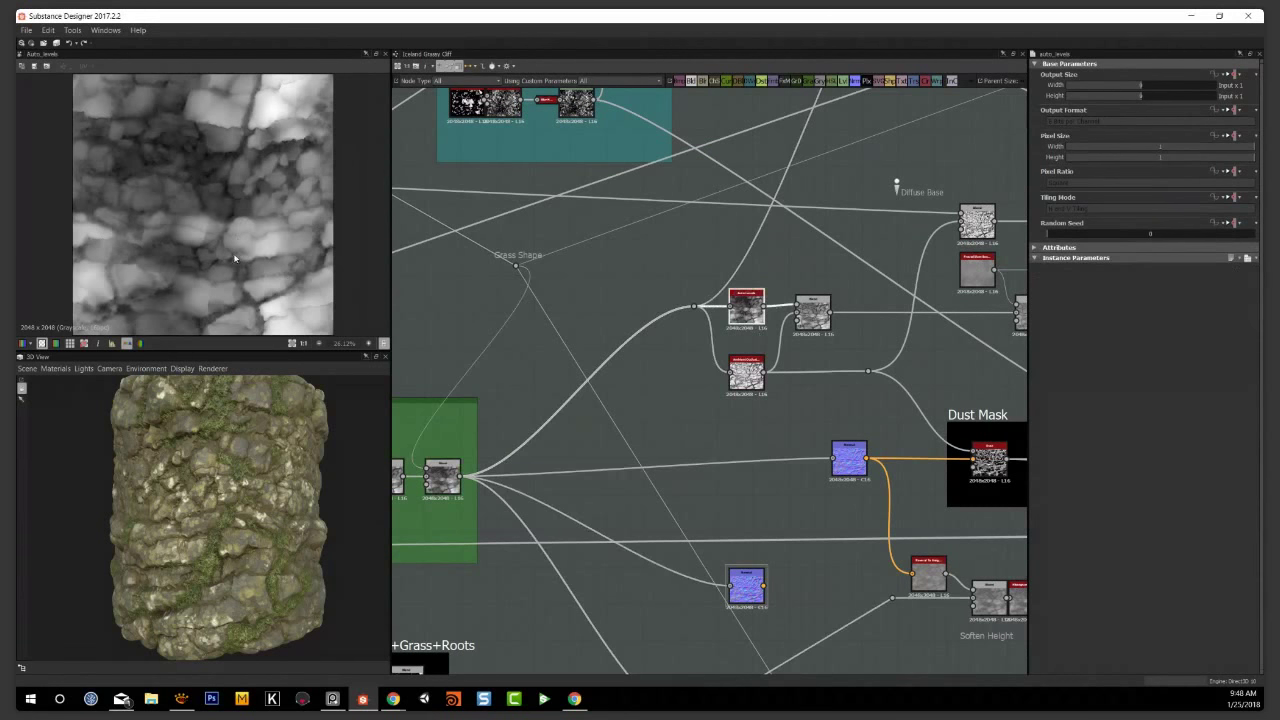
pyautogui.scroll(3, 745, 310)
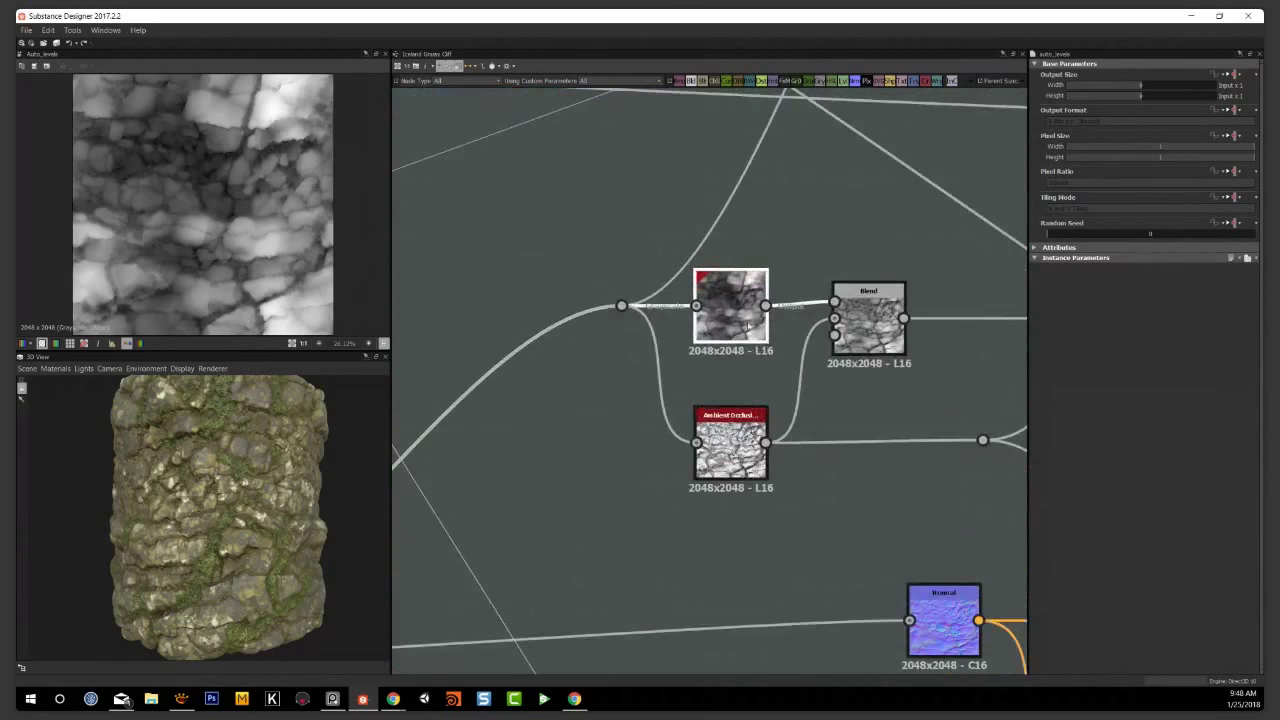
pyautogui.scroll(-1, 705, 330)
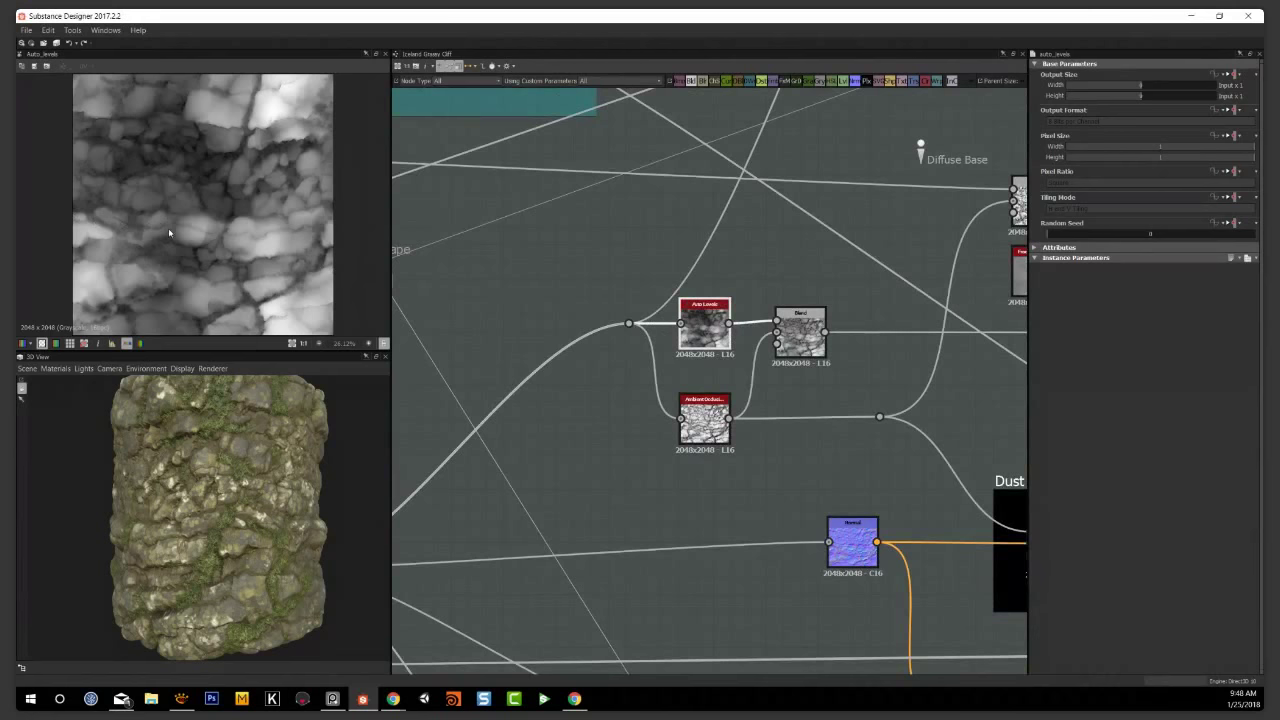
pyautogui.moveTo(606, 423); pyautogui.dragTo(623, 329, button='middle')
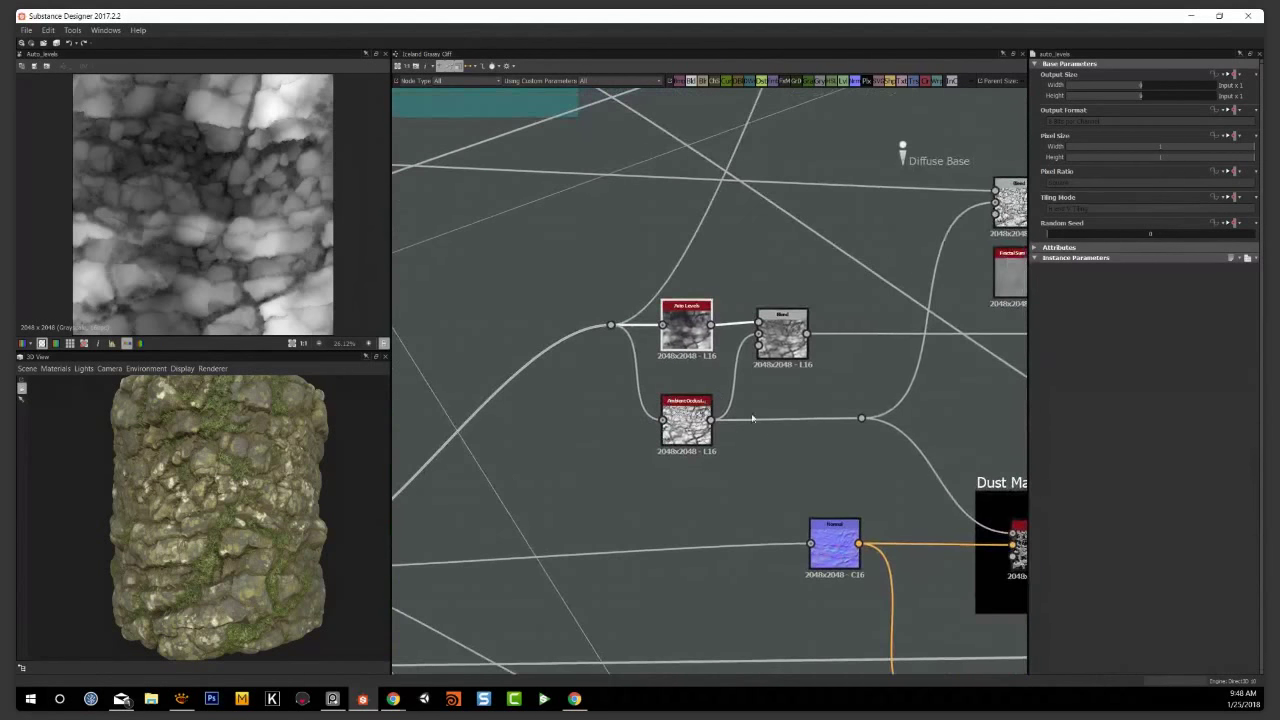
pyautogui.moveTo(766, 254); pyautogui.dragTo(674, 277, button='middle')
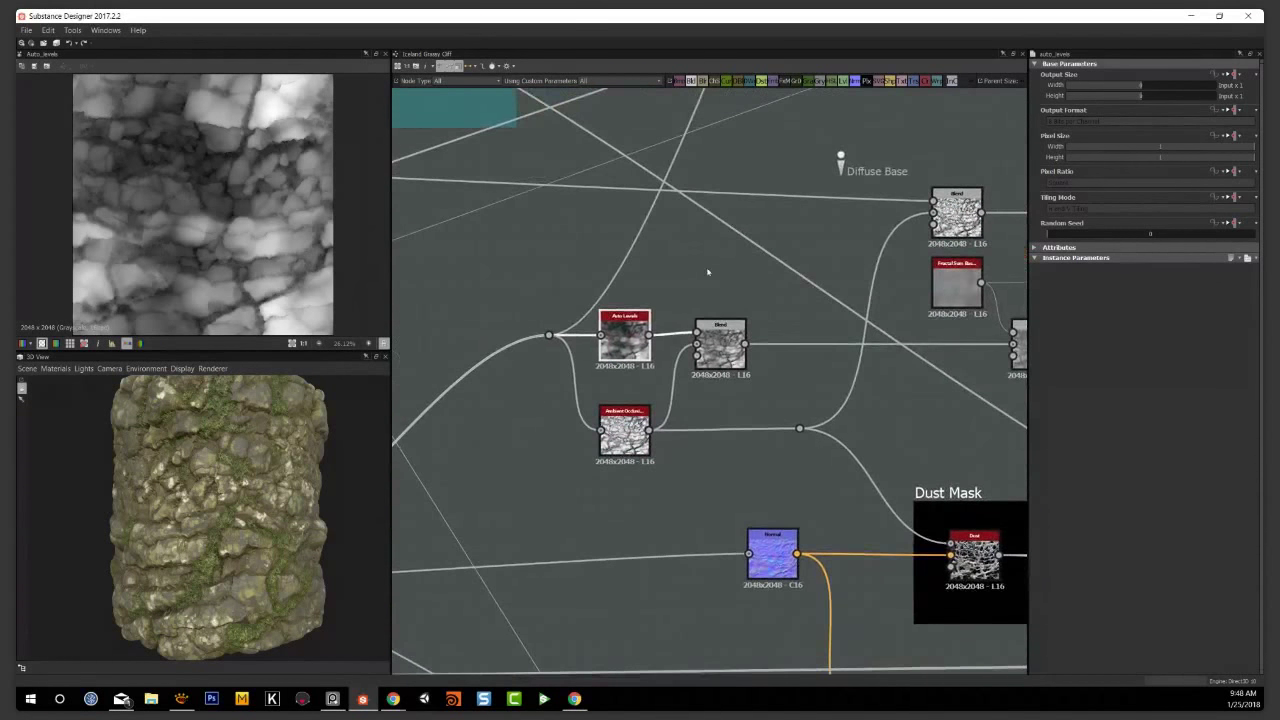
pyautogui.moveTo(911, 327)
pyautogui.mouseDown(button='middle')
pyautogui.moveTo(774, 334)
pyautogui.moveTo(925, 340)
pyautogui.mouseUp(button='middle')
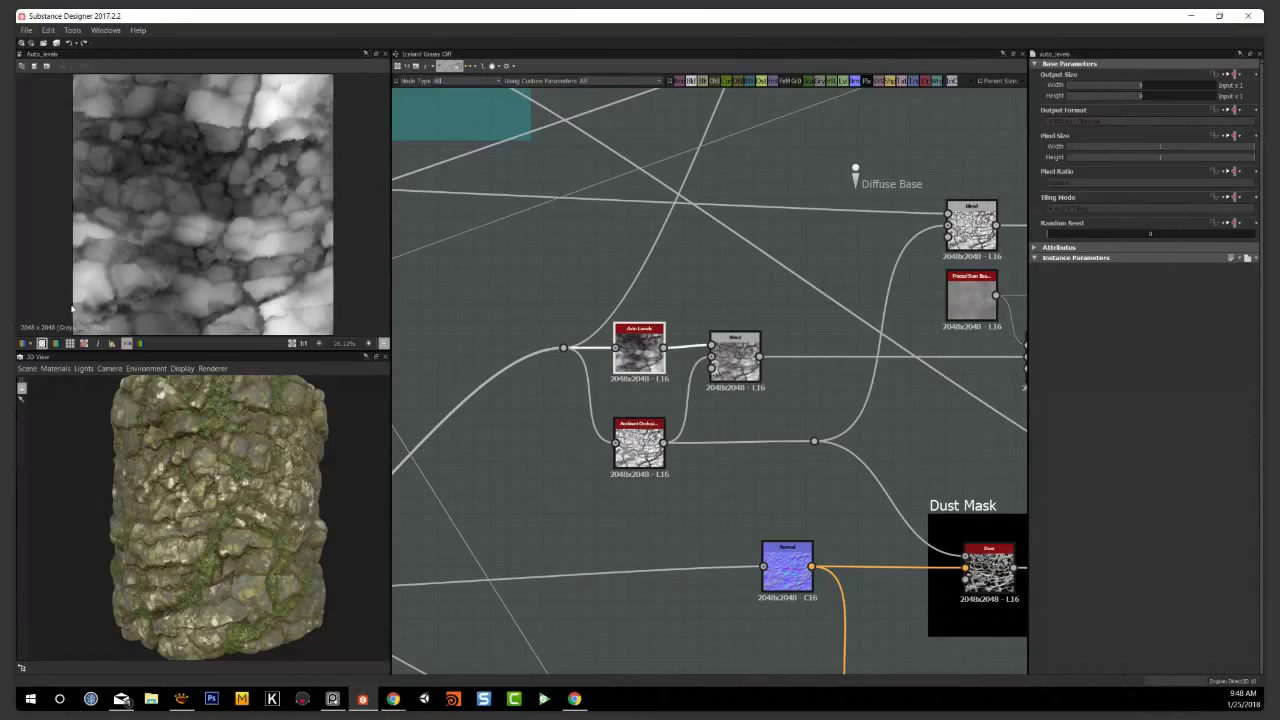
# Inspect the two Gradient Map nodes beside Diffuse Base, and preview the one fed by the Fractal Sum Base
pyautogui.moveTo(749, 311); pyautogui.dragTo(523, 293, button='middle')
pyautogui.click(939, 208)
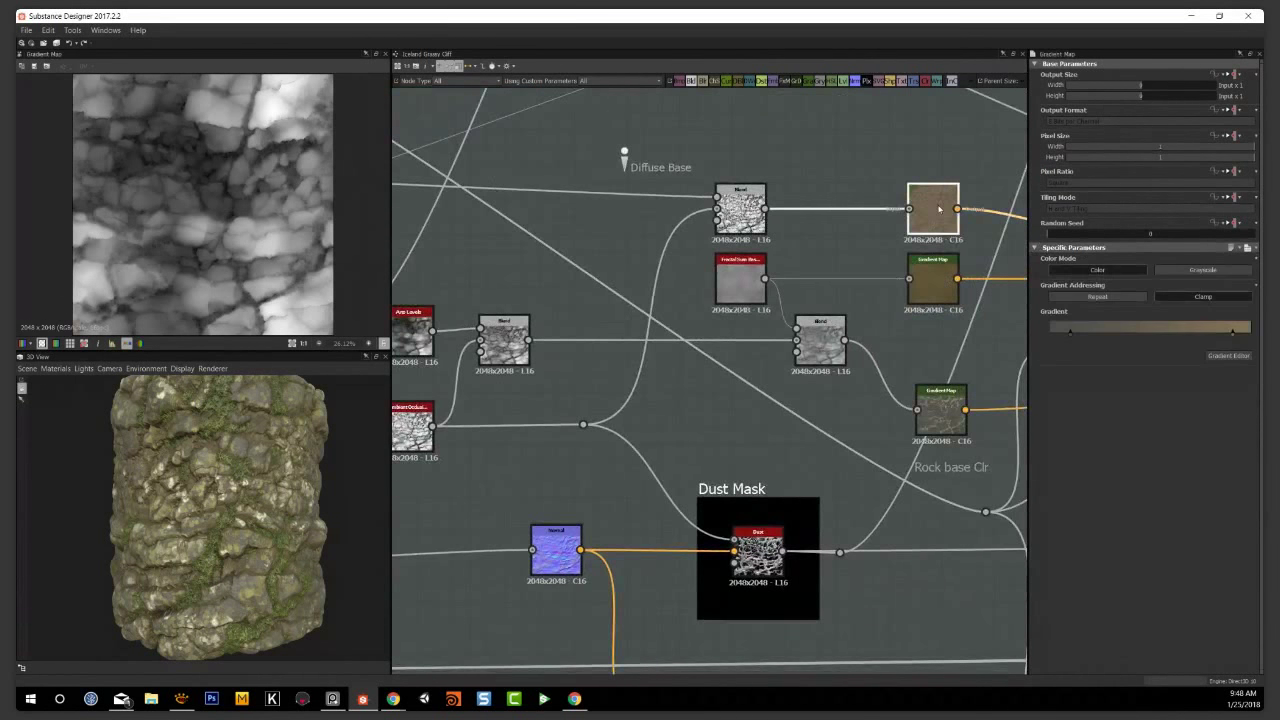
pyautogui.click(937, 278)
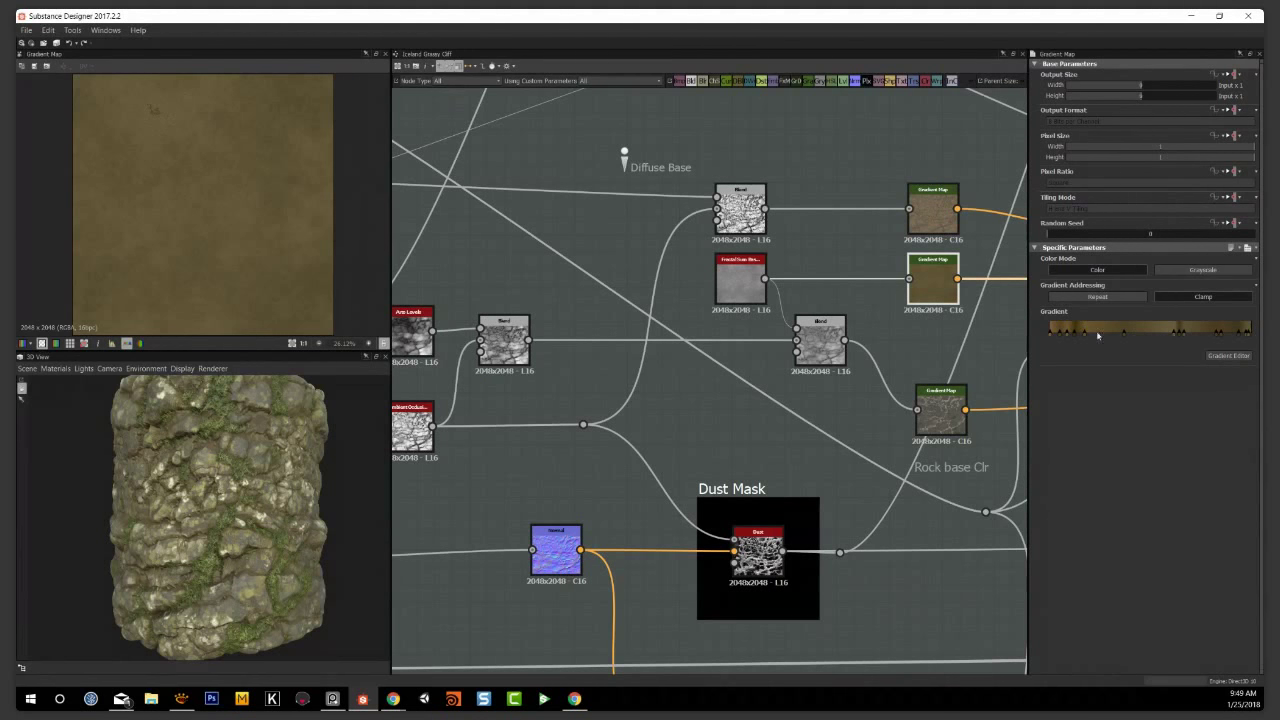
pyautogui.click(661, 386)
# Return to the Auto Levels node ahead of Diffuse Base and review its height image again
pyautogui.moveTo(645, 360); pyautogui.dragTo(1018, 349, button='middle')
pyautogui.doubleClick(786, 316)
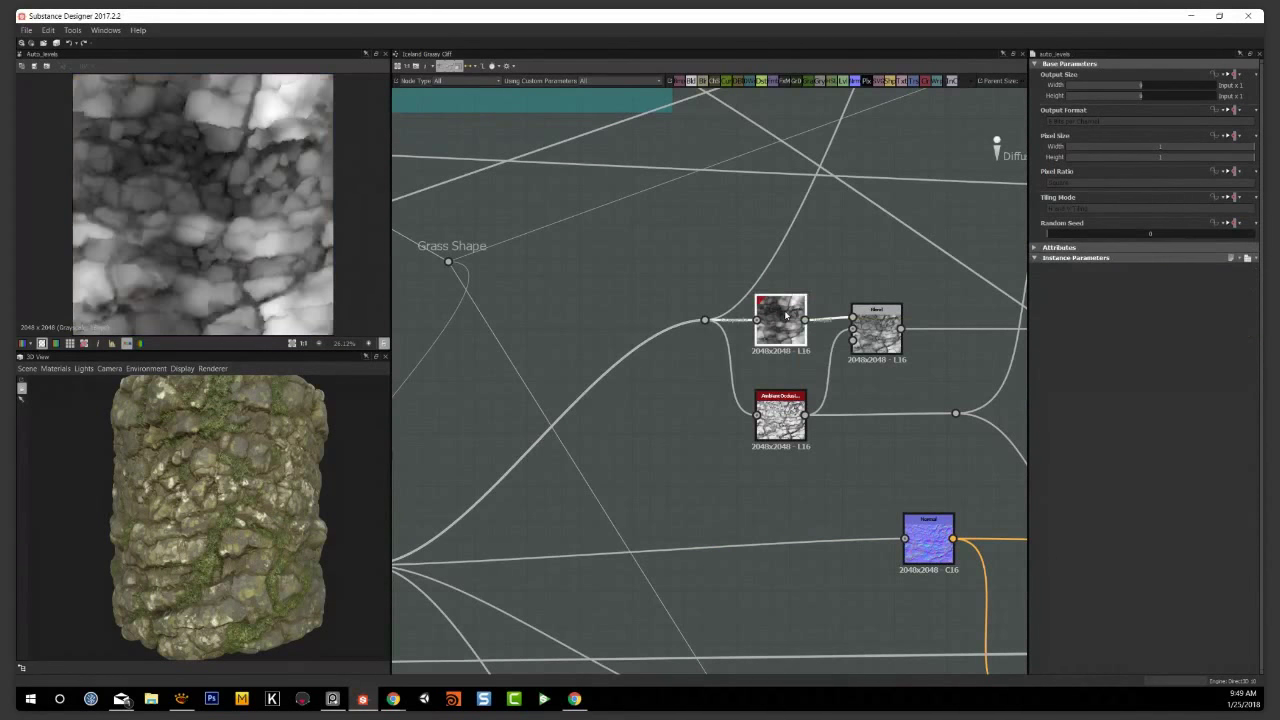
pyautogui.scroll(-2, 186, 112)
pyautogui.scroll(3, 186, 112)
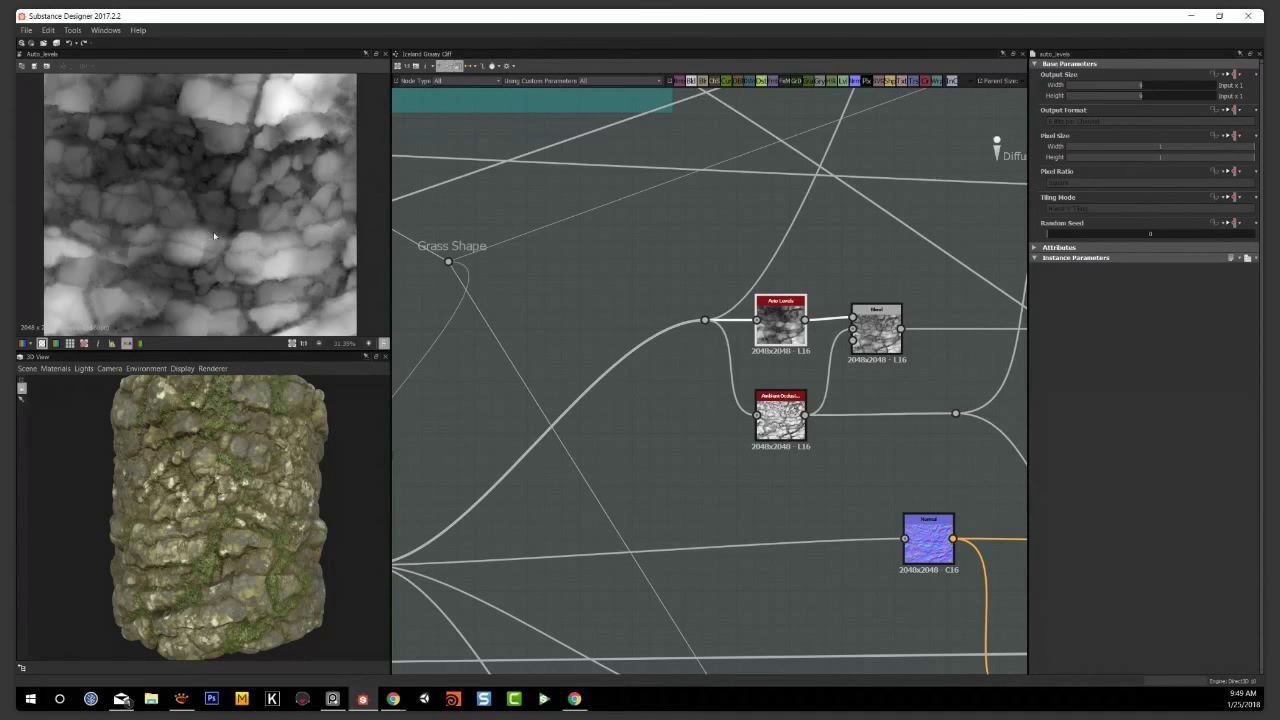
# Preview the Ambient Occlusion node below Auto Levels and examine its crevice detail up close
pyautogui.click(781, 414)
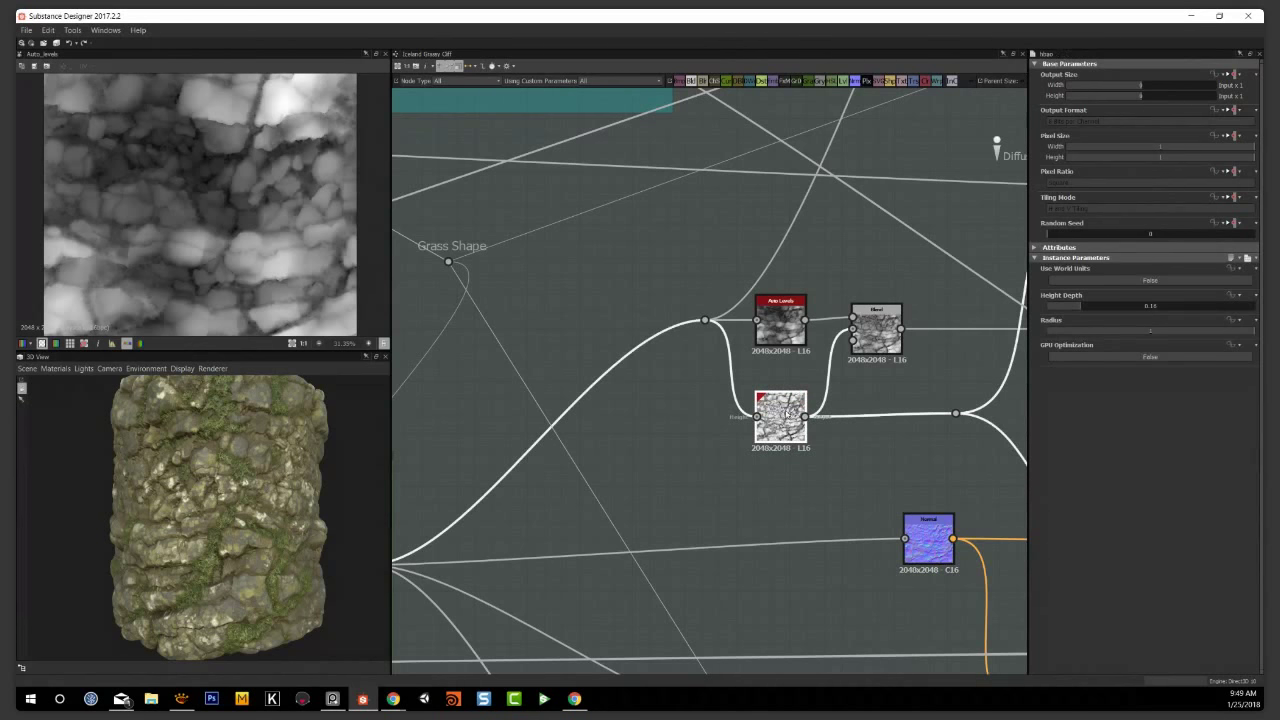
pyautogui.doubleClick(789, 409)
pyautogui.scroll(5, 213, 233)
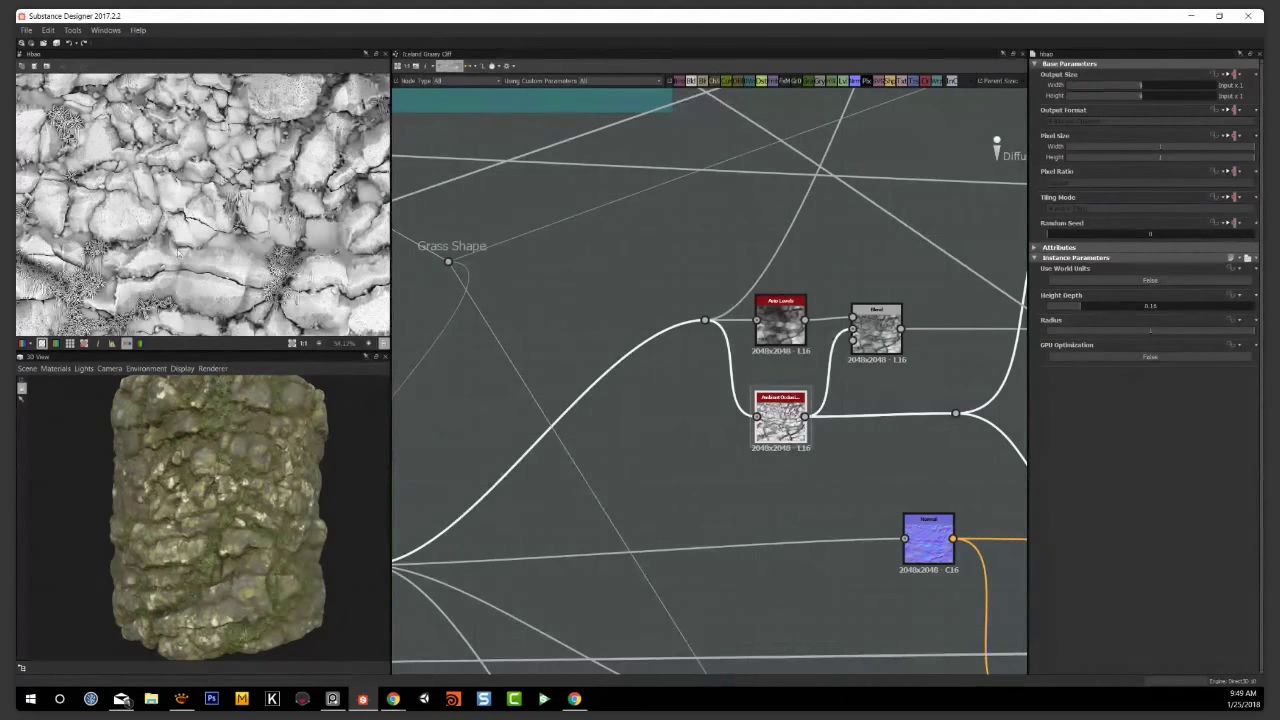
pyautogui.scroll(-2, 212, 305)
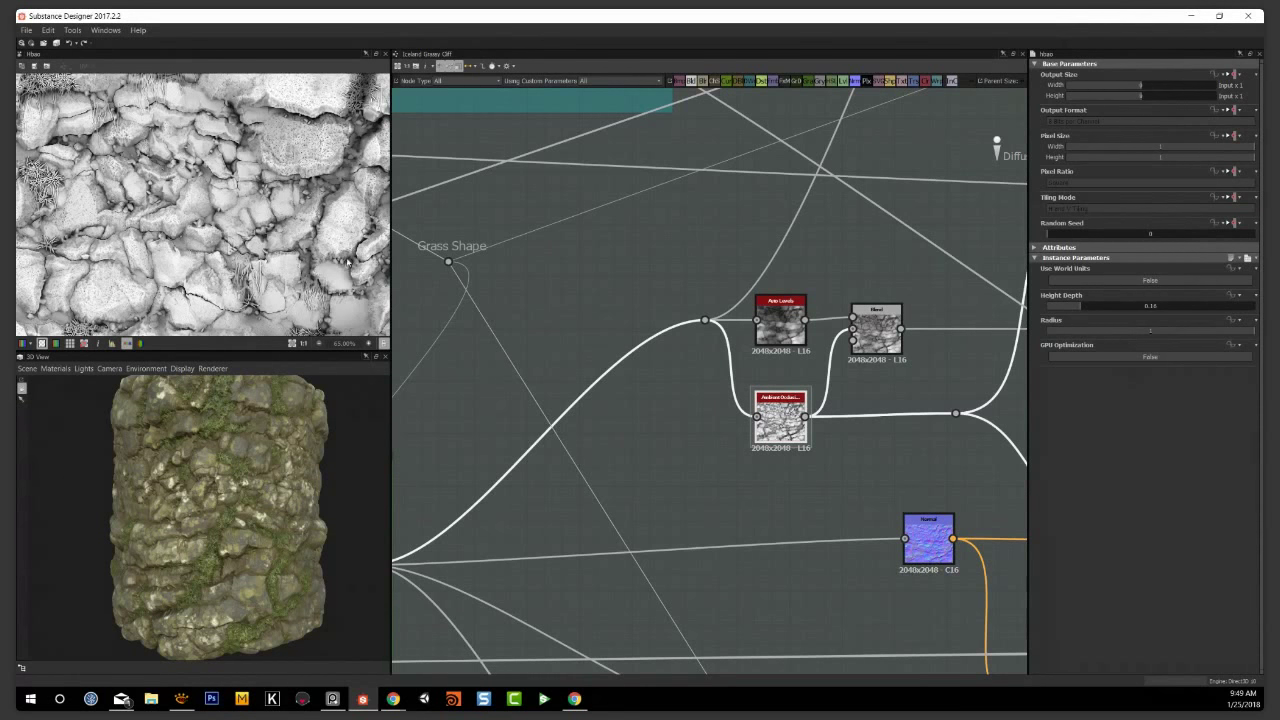
# Preview the Blend that combines Auto Levels with Ambient Occlusion, and follow its output into the Diffuse Base section
pyautogui.moveTo(838, 505); pyautogui.dragTo(741, 499, button='middle')
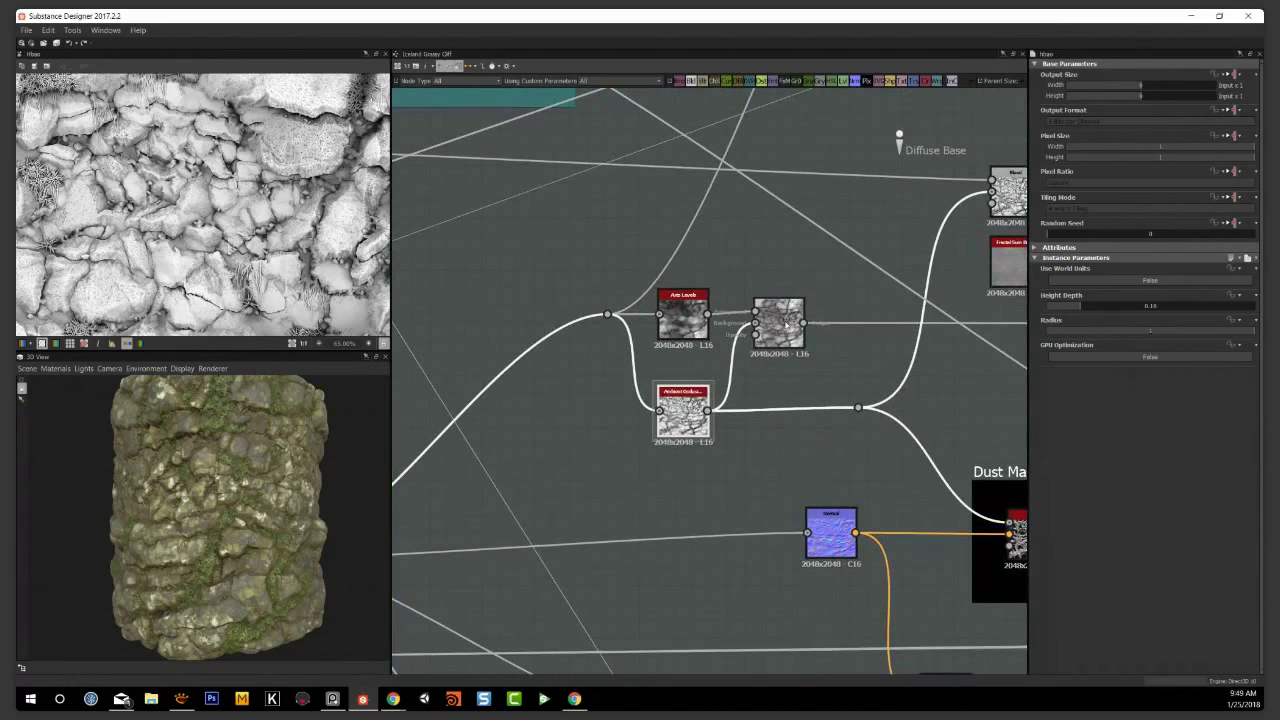
pyautogui.click(787, 328)
pyautogui.scroll(-2, 787, 328)
pyautogui.moveTo(787, 330); pyautogui.dragTo(674, 340, button='middle')
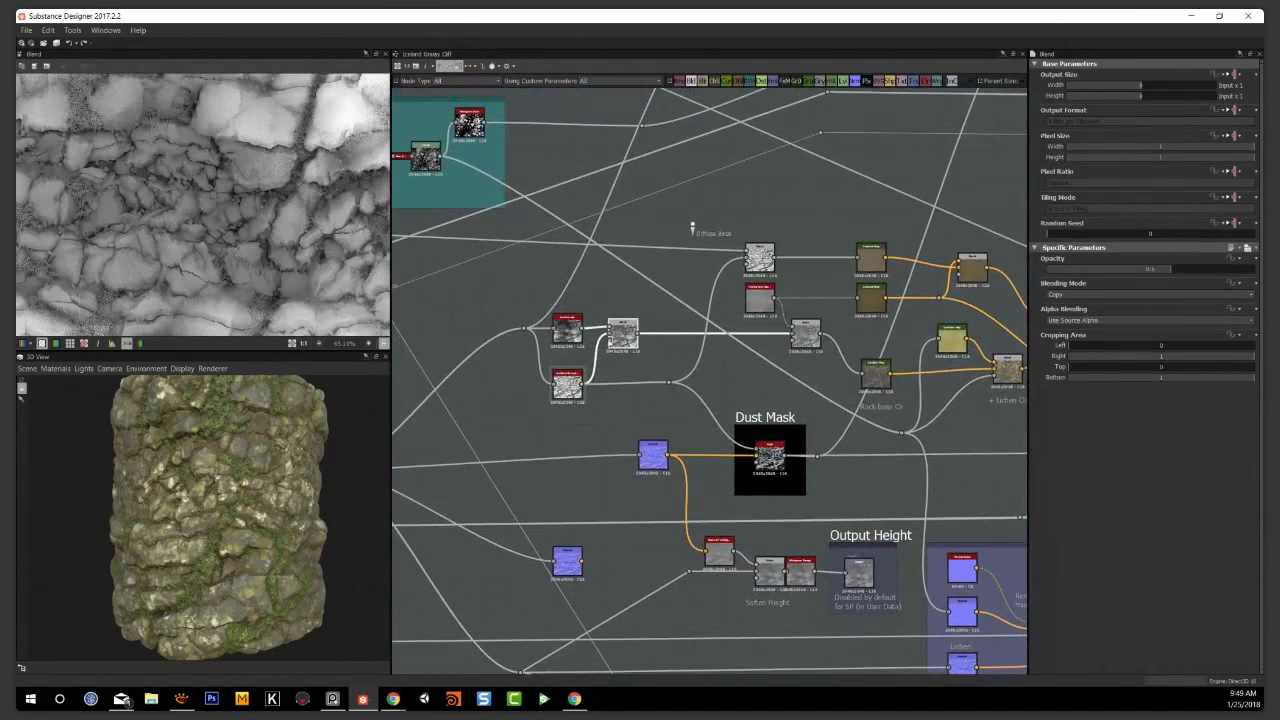
pyautogui.scroll(2, 748, 408)
pyautogui.moveTo(748, 408); pyautogui.dragTo(706, 438, button='middle')
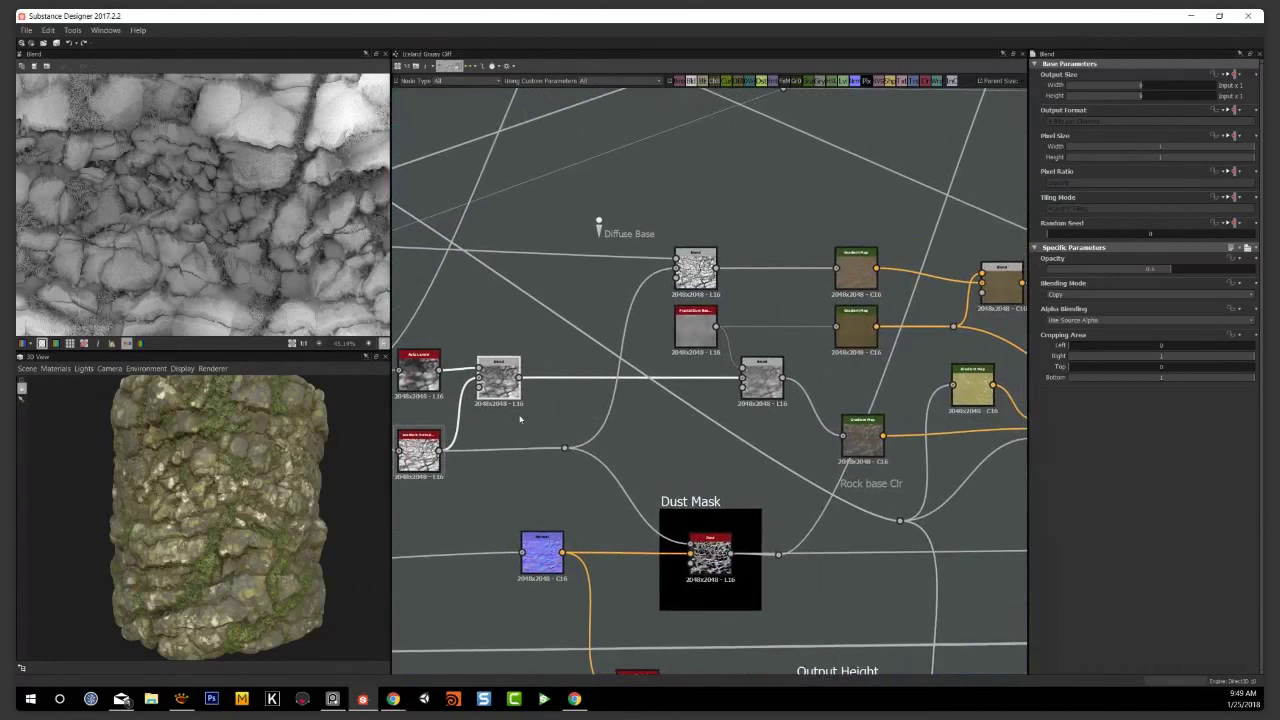
# Preview the Fractal Sum Base node in the Diffuse Base section and examine its noise pattern
pyautogui.scroll(1, 745, 400)
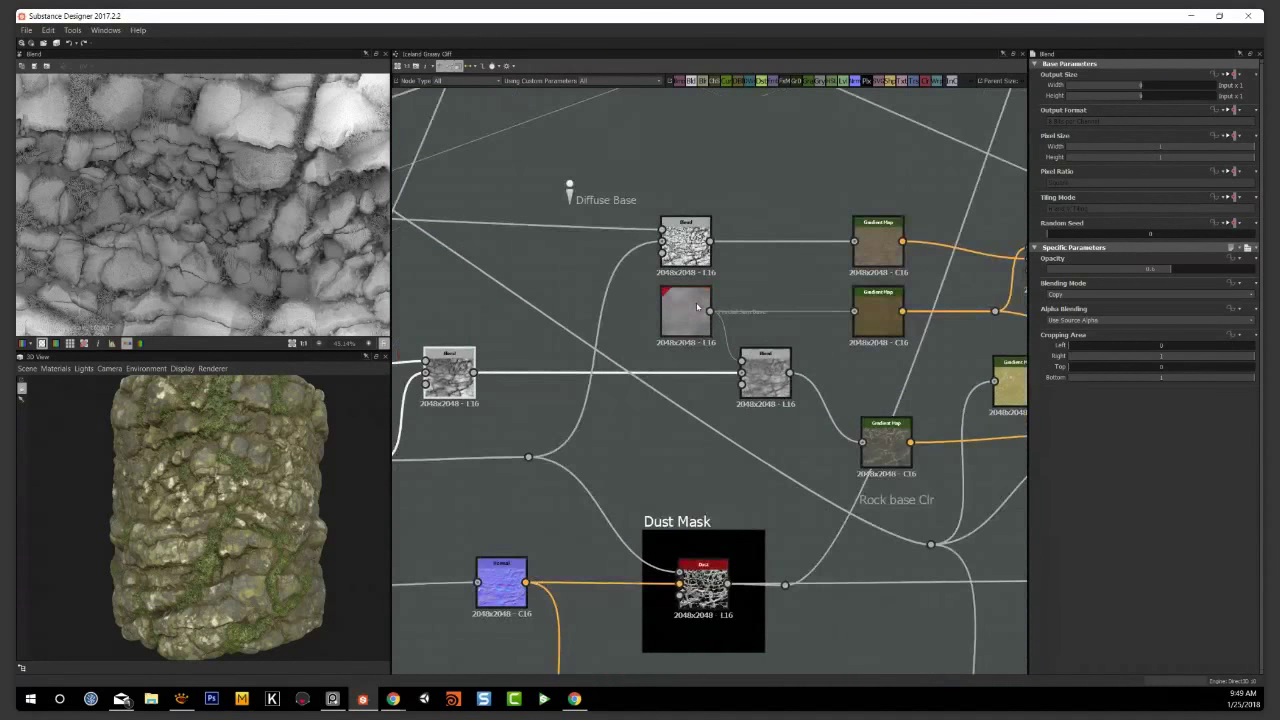
pyautogui.scroll(1, 690, 312)
pyautogui.click(678, 317)
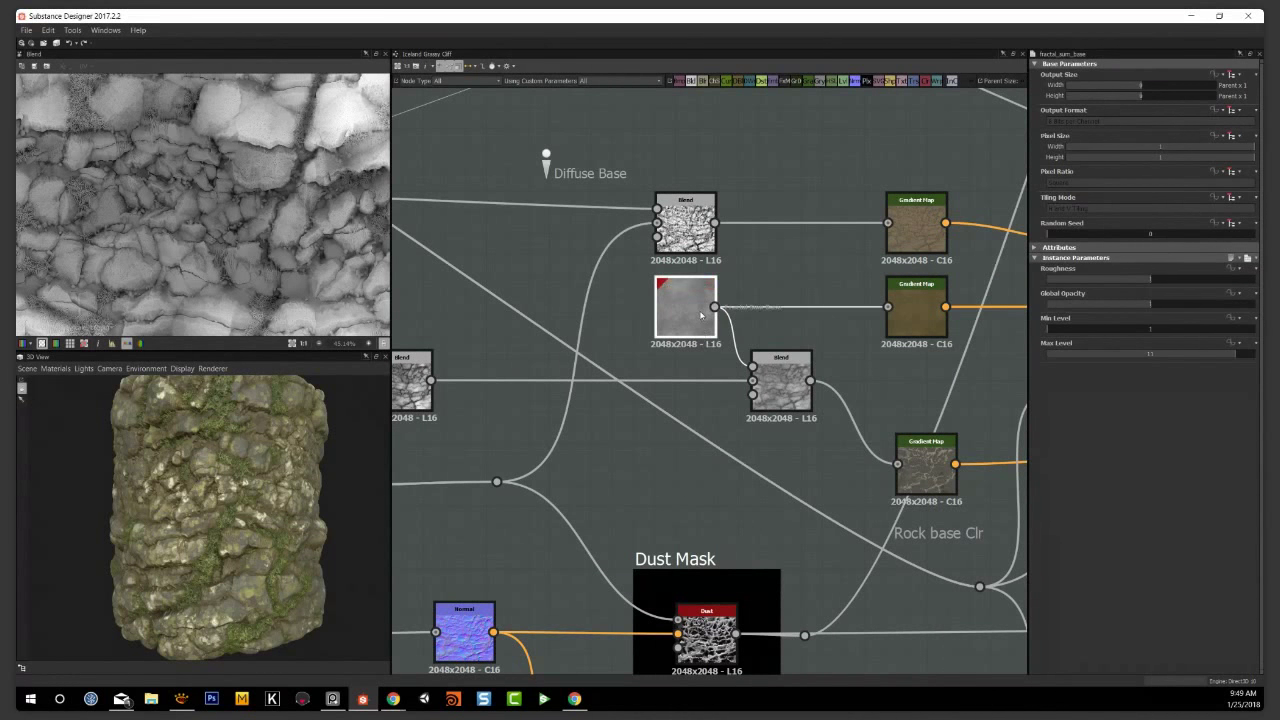
pyautogui.doubleClick(700, 314)
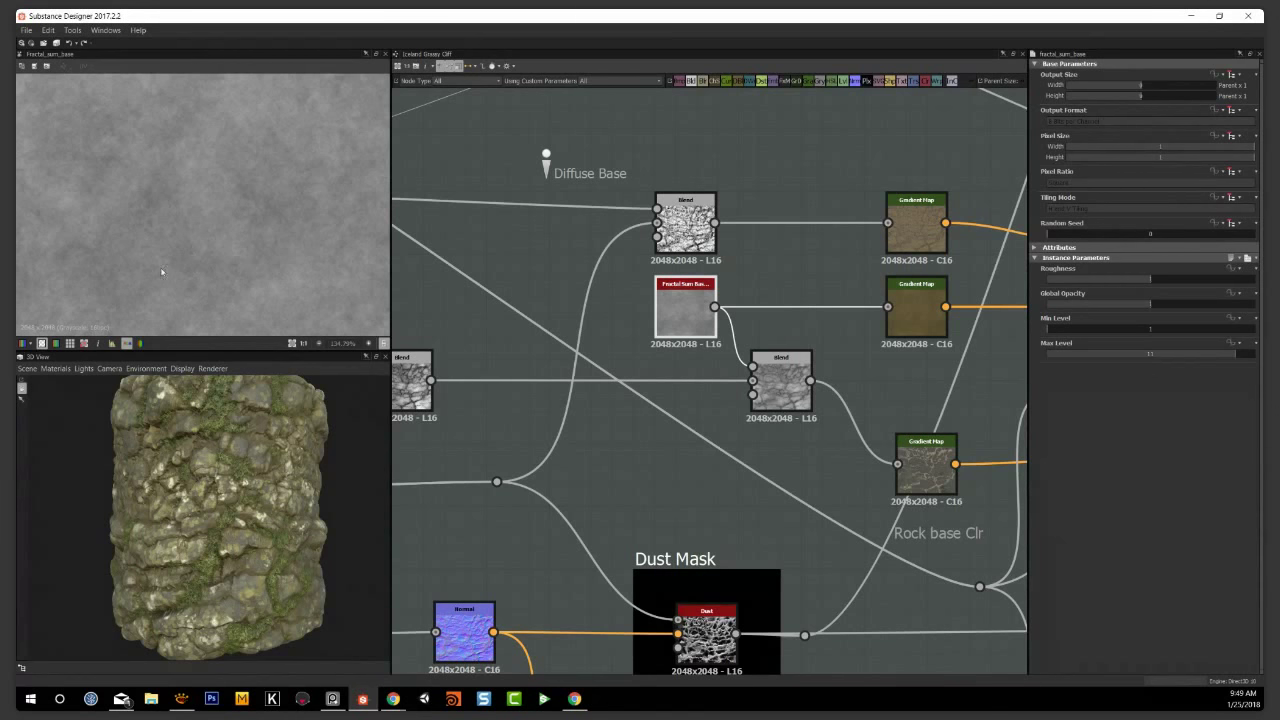
pyautogui.scroll(-3, 146, 249)
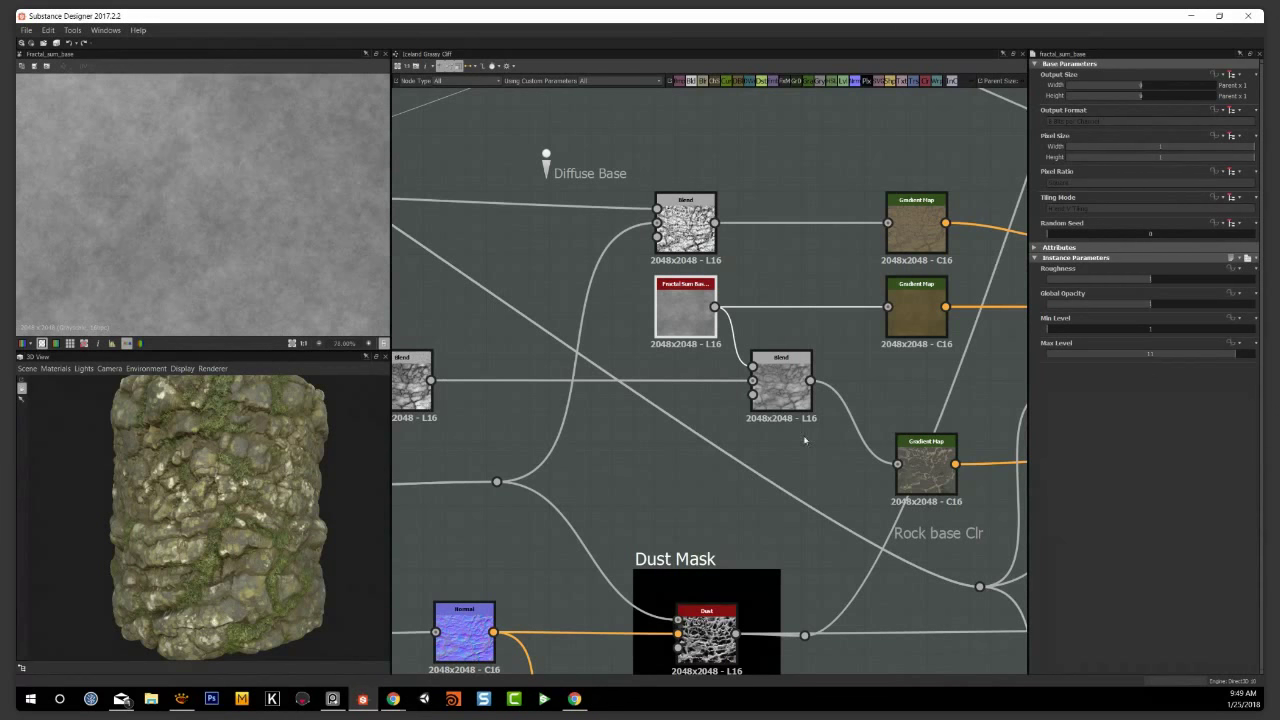
# Preview the Blend that mixes the Fractal Sum Base into the rock shapes, and follow it to the Rock base Clr Gradient Map
pyautogui.click(781, 380)
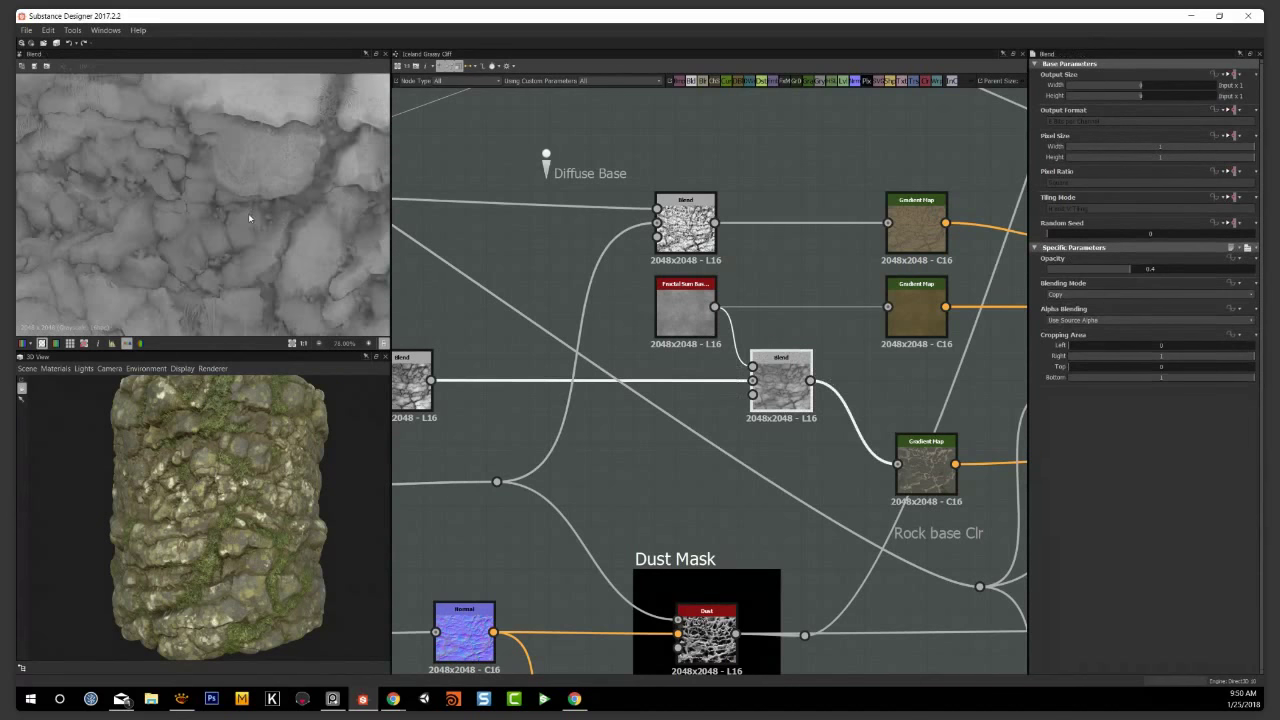
pyautogui.click(715, 487)
pyautogui.moveTo(706, 477); pyautogui.dragTo(560, 470, button='middle')
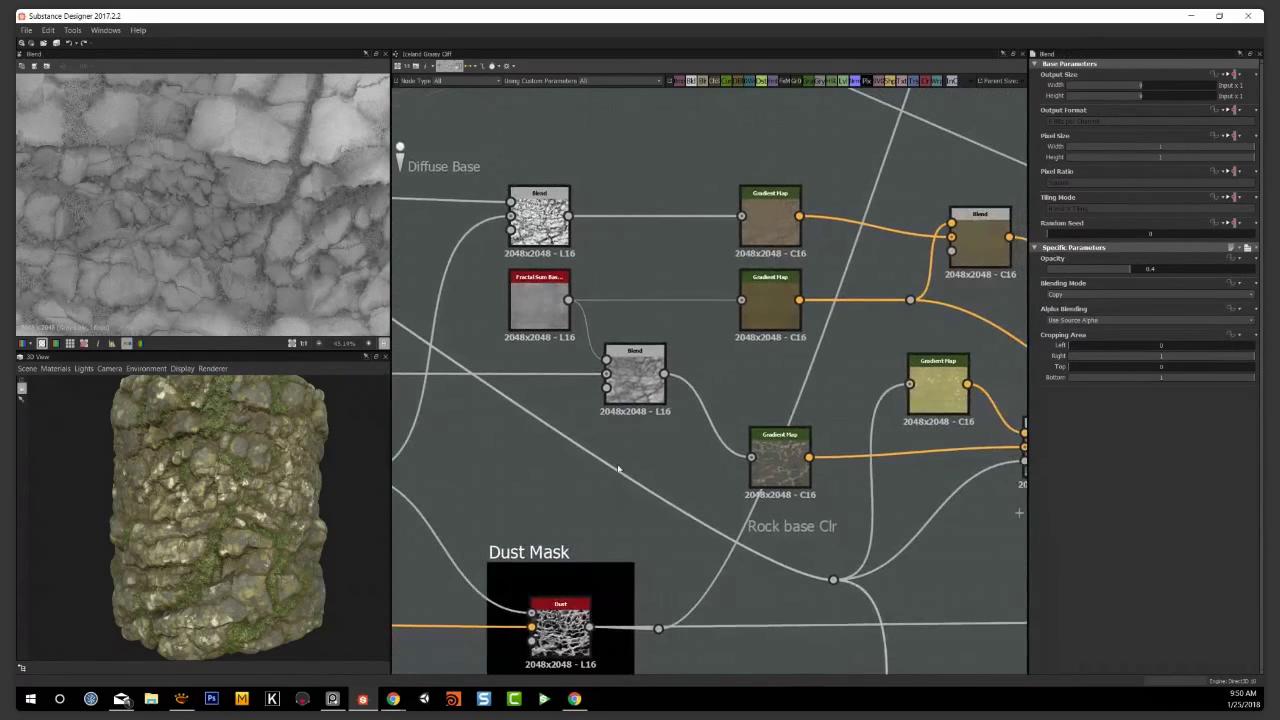
# Look back over the +Pebbles, +Roots and +Grass frames and the grass, roots and mud mask frames around them
pyautogui.scroll(-2, 634, 465)
pyautogui.scroll(-5, 790, 492)
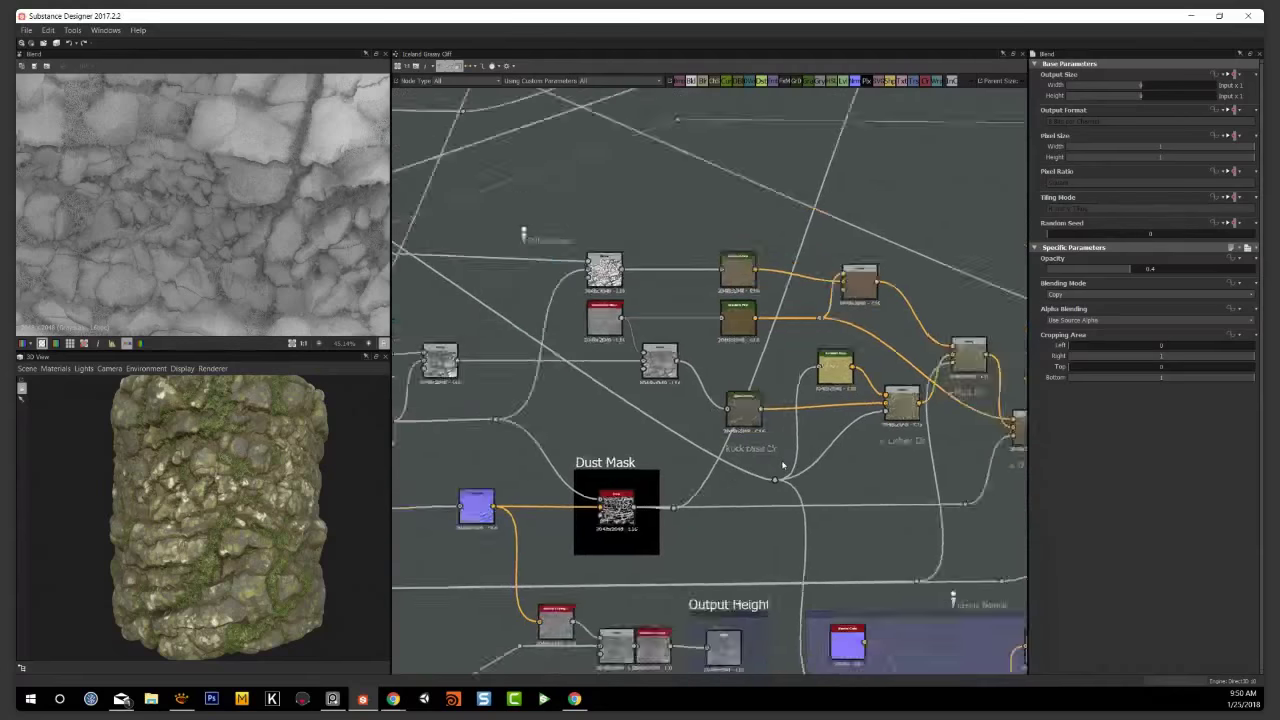
pyautogui.moveTo(642, 485); pyautogui.dragTo(908, 456, button='middle')
pyautogui.moveTo(469, 531); pyautogui.dragTo(710, 551, button='middle')
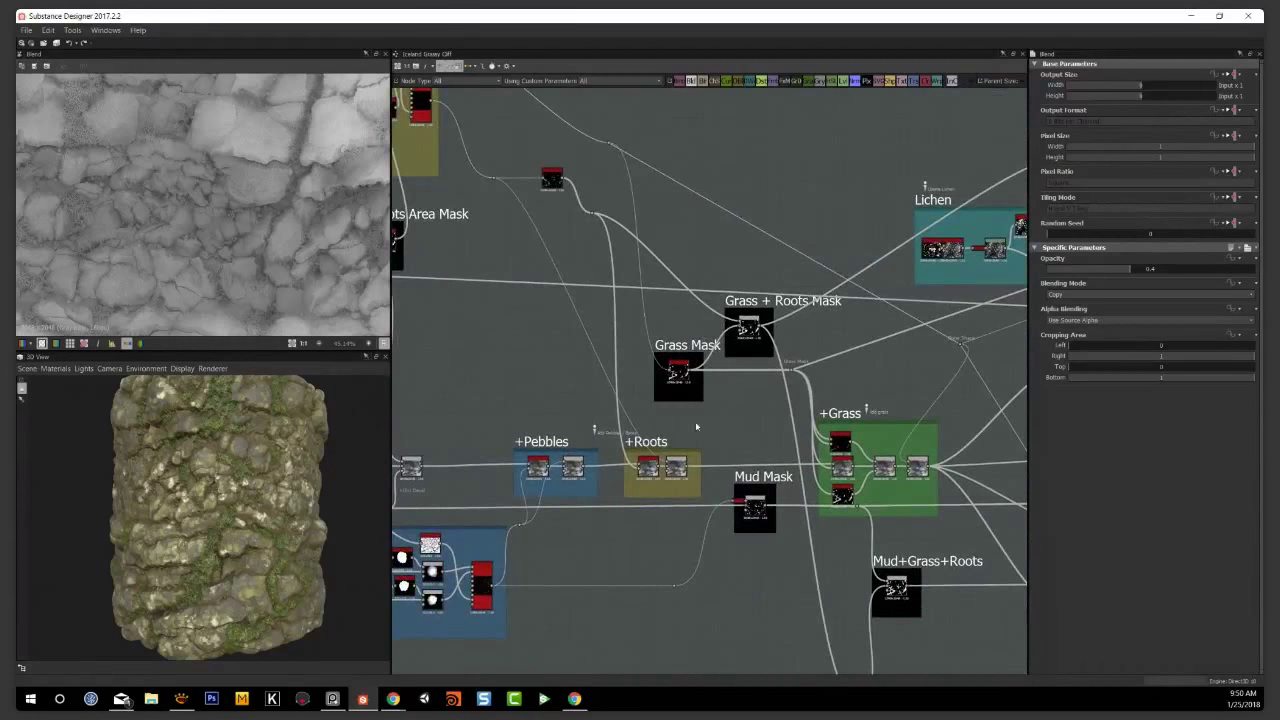
pyautogui.moveTo(695, 552); pyautogui.dragTo(766, 537, button='middle')
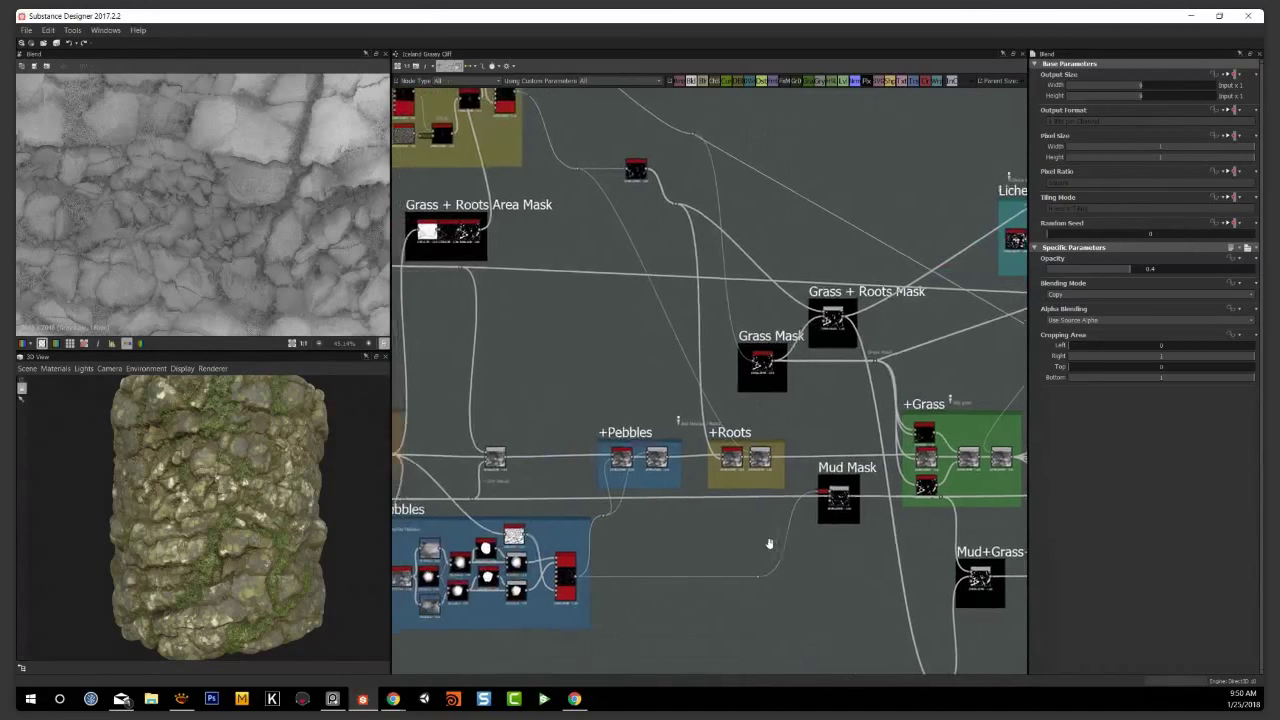
pyautogui.moveTo(603, 383); pyautogui.dragTo(566, 381, button='middle')
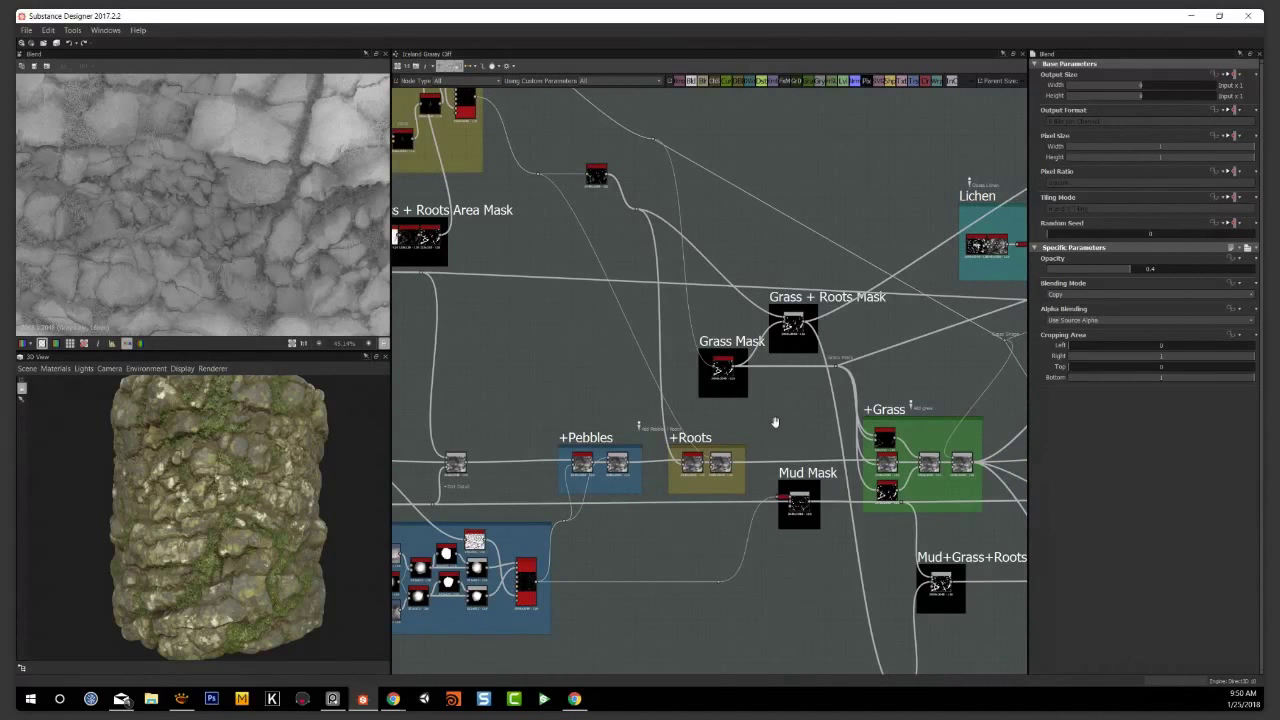
pyautogui.moveTo(776, 422); pyautogui.dragTo(712, 420, button='middle')
pyautogui.moveTo(743, 551); pyautogui.dragTo(659, 555, button='middle')
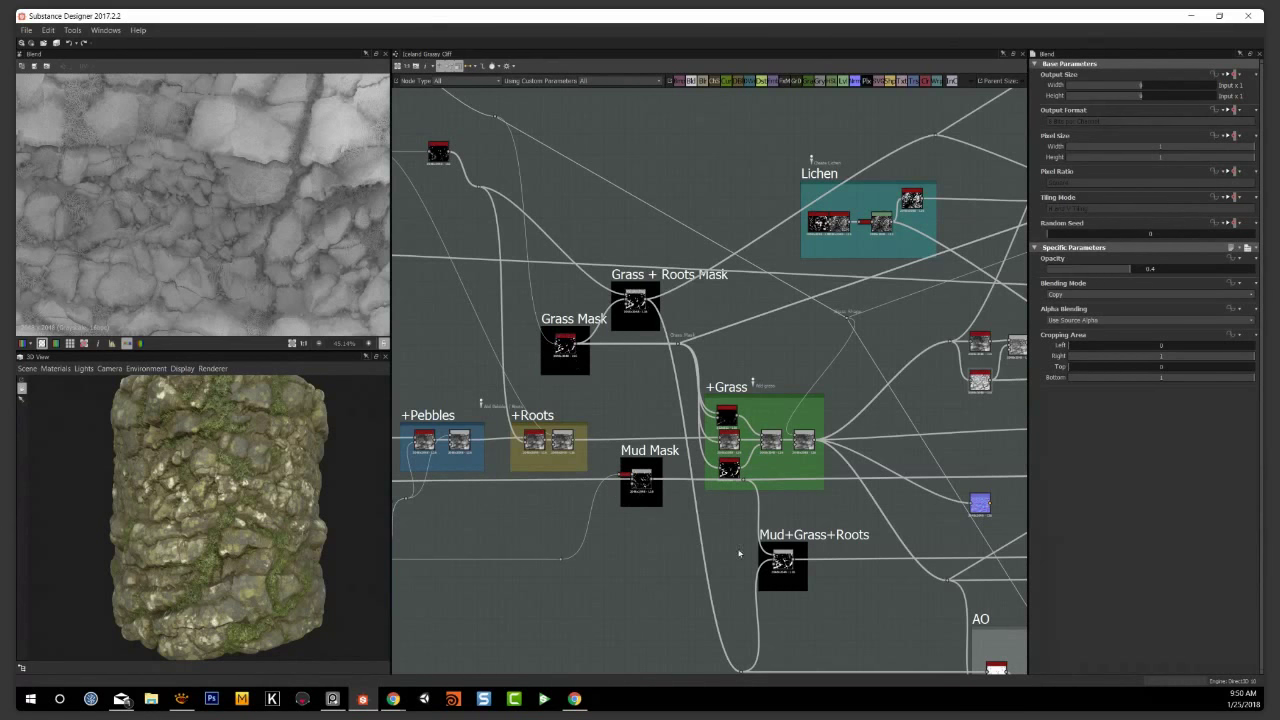
# Preview the Rock base Clr Gradient Map and examine its colours both close up and at full extent
pyautogui.moveTo(915, 510); pyautogui.dragTo(866, 556, button='middle')
pyautogui.moveTo(879, 445); pyautogui.dragTo(388, 407, button='middle')
pyautogui.scroll(2, 731, 411)
pyautogui.scroll(2, 730, 405)
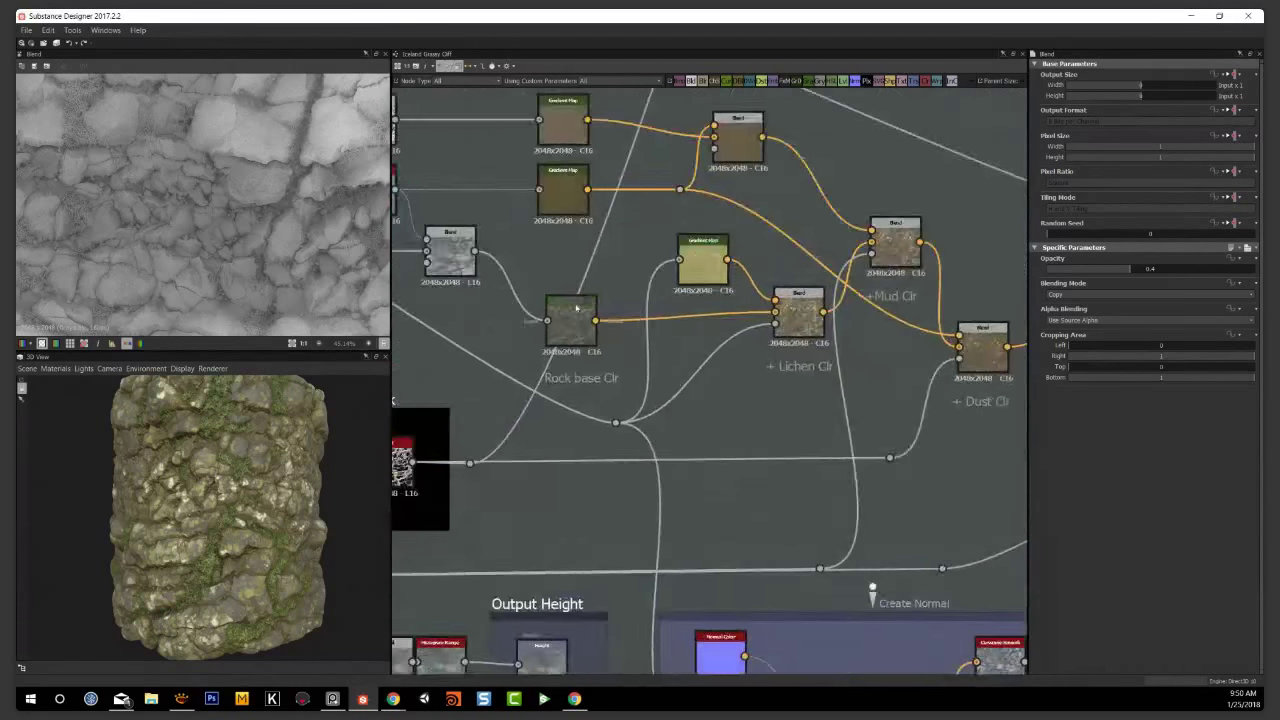
pyautogui.click(569, 318)
pyautogui.scroll(-3, 216, 189)
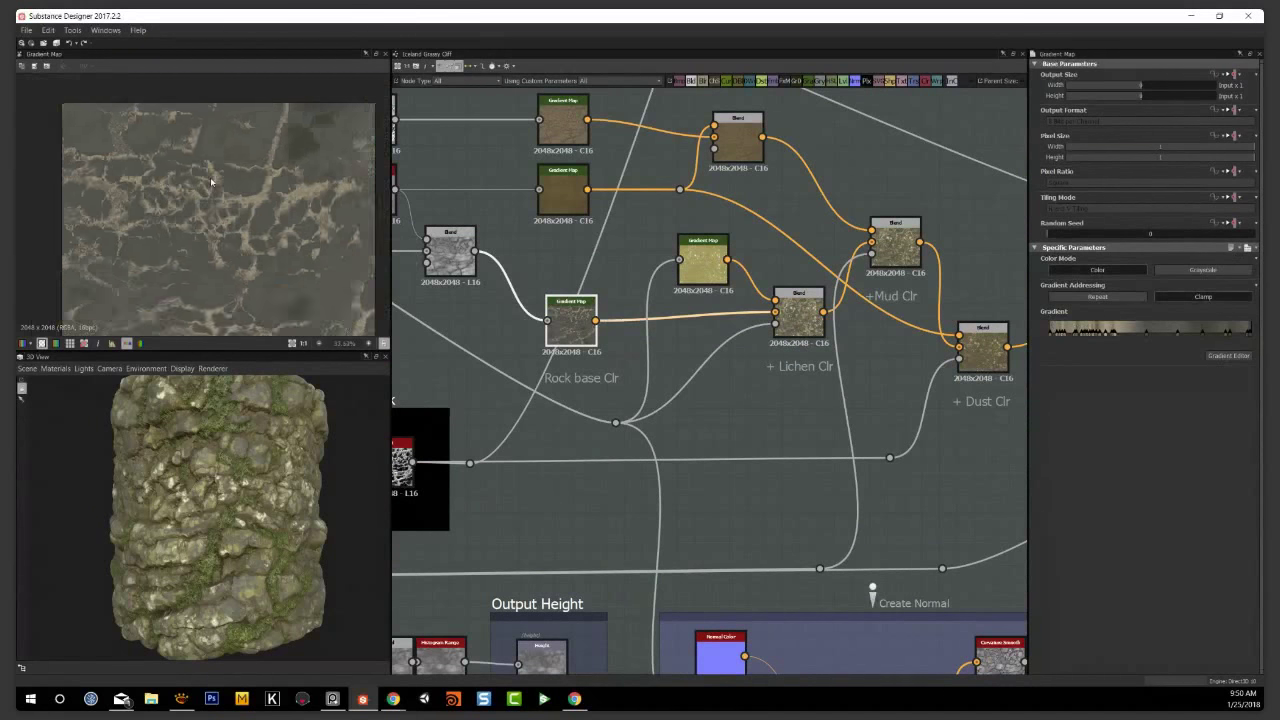
pyautogui.scroll(6, 173, 214)
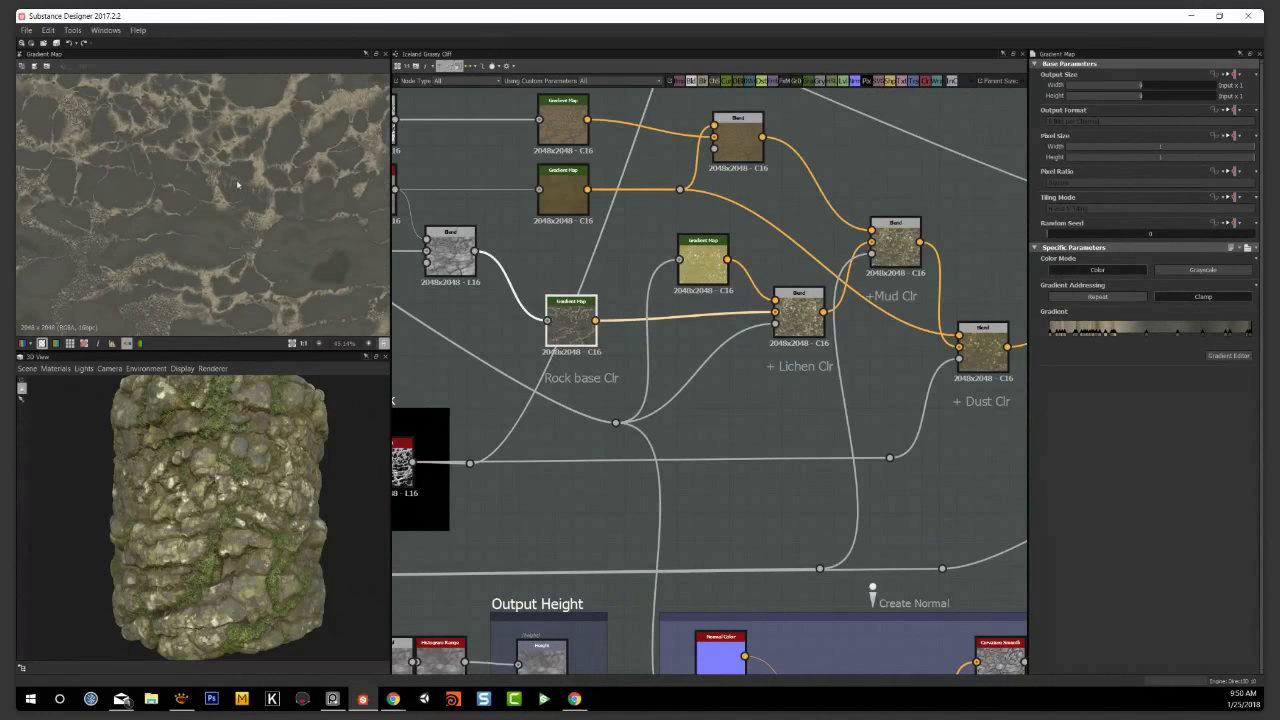
pyautogui.scroll(-4, 253, 262)
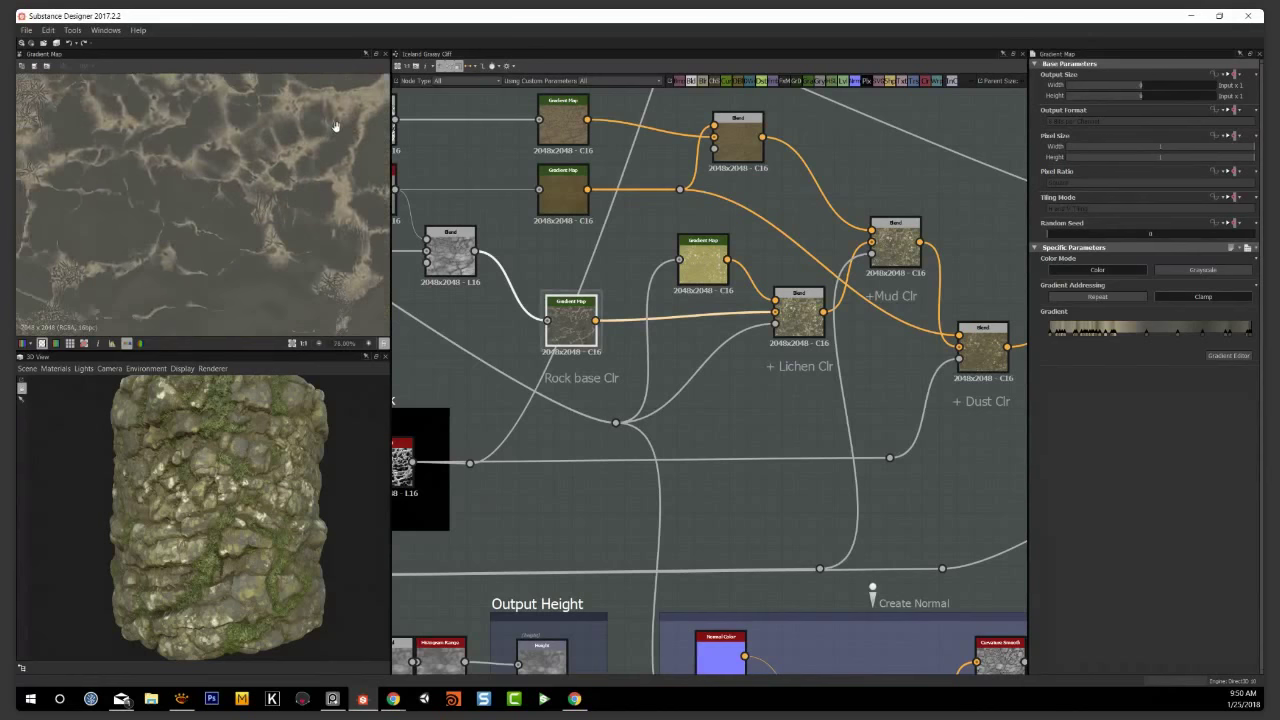
pyautogui.scroll(1, 246, 263)
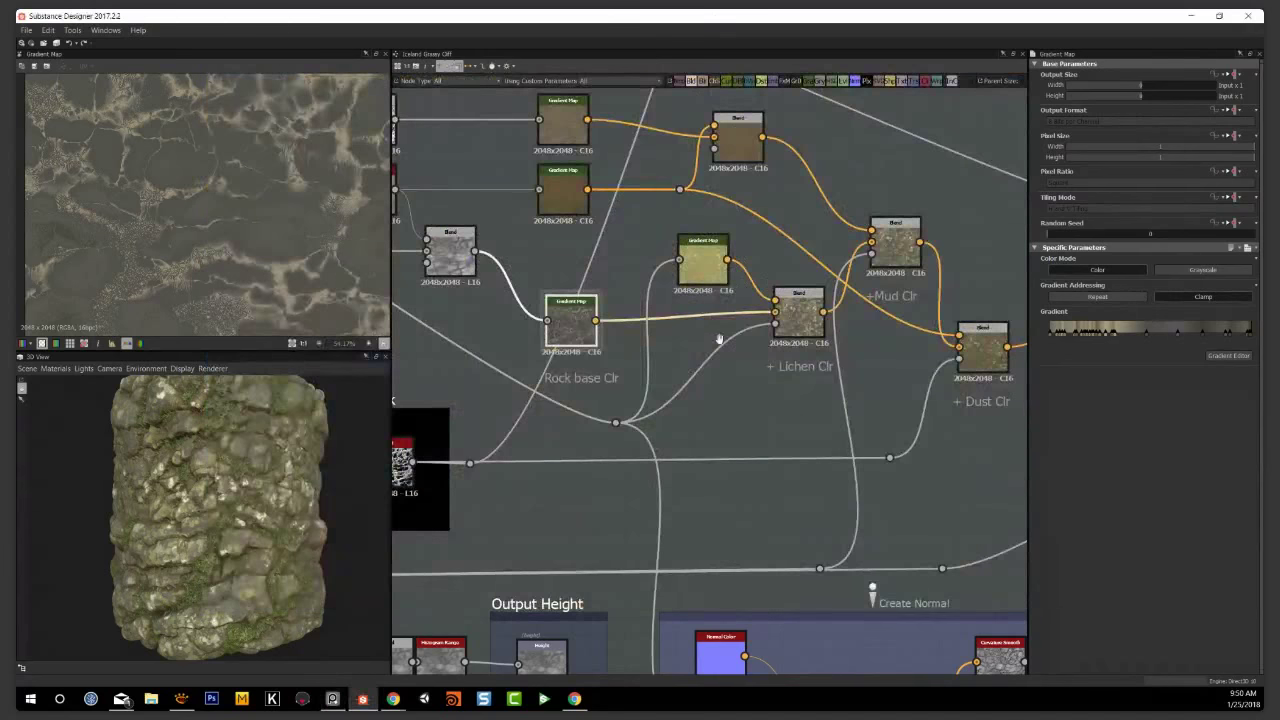
# Go to the Lichen frame, preview its first Grunge Map node and examine the spot pattern
pyautogui.moveTo(719, 339); pyautogui.dragTo(707, 370, button='middle')
pyautogui.moveTo(742, 420); pyautogui.dragTo(780, 449, button='middle')
pyautogui.scroll(-2, 687, 427)
pyautogui.moveTo(541, 366); pyautogui.dragTo(836, 412, button='middle')
pyautogui.moveTo(398, 272); pyautogui.dragTo(614, 483, button='middle')
pyautogui.scroll(3, 567, 455)
pyautogui.scroll(1, 564, 454)
pyautogui.doubleClick(480, 325)
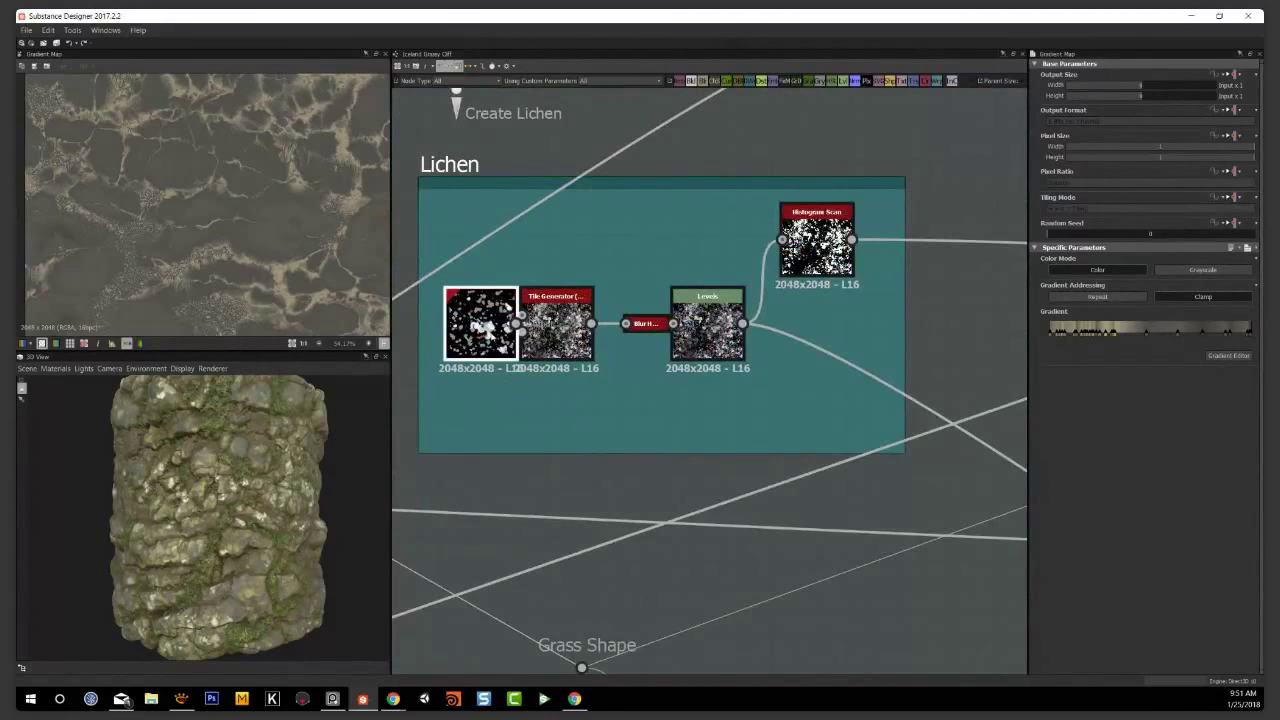
pyautogui.scroll(-1, 127, 182)
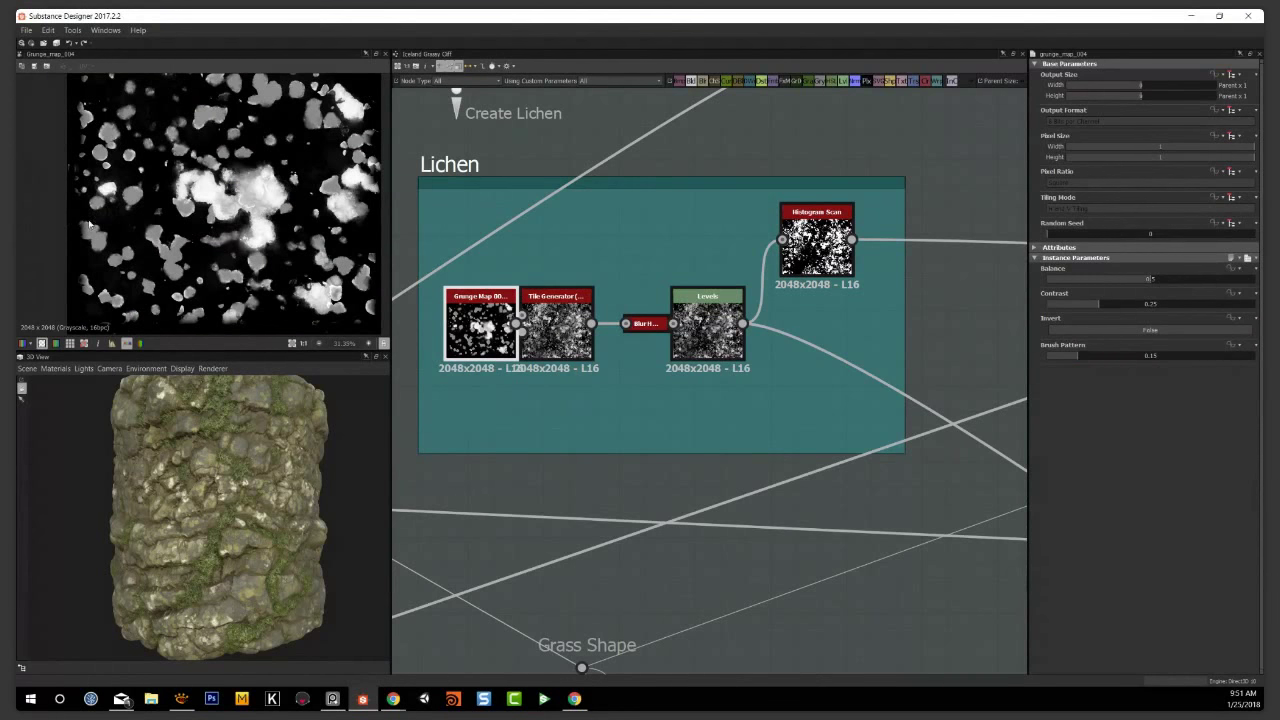
pyautogui.scroll(-2, 172, 197)
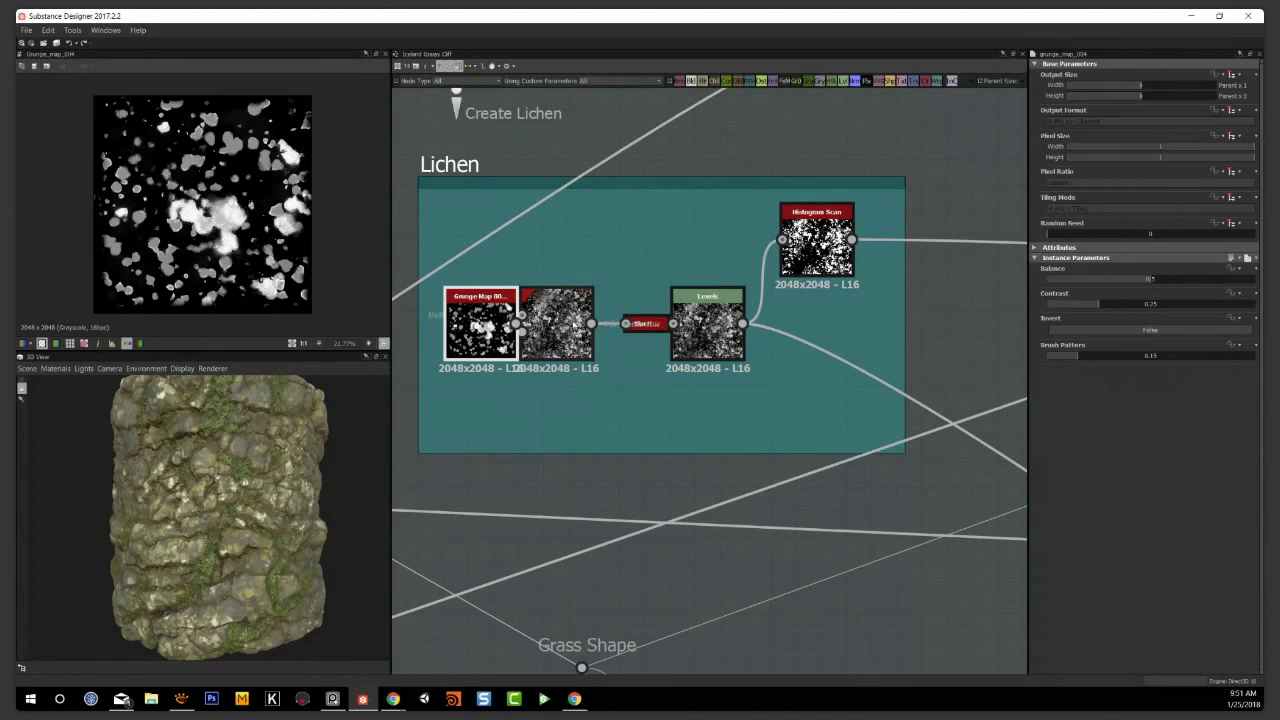
# Preview the Lichen frame's Tile Generator and compare its scattered spots with the lichen on the 3D rock surface
pyautogui.click(558, 320)
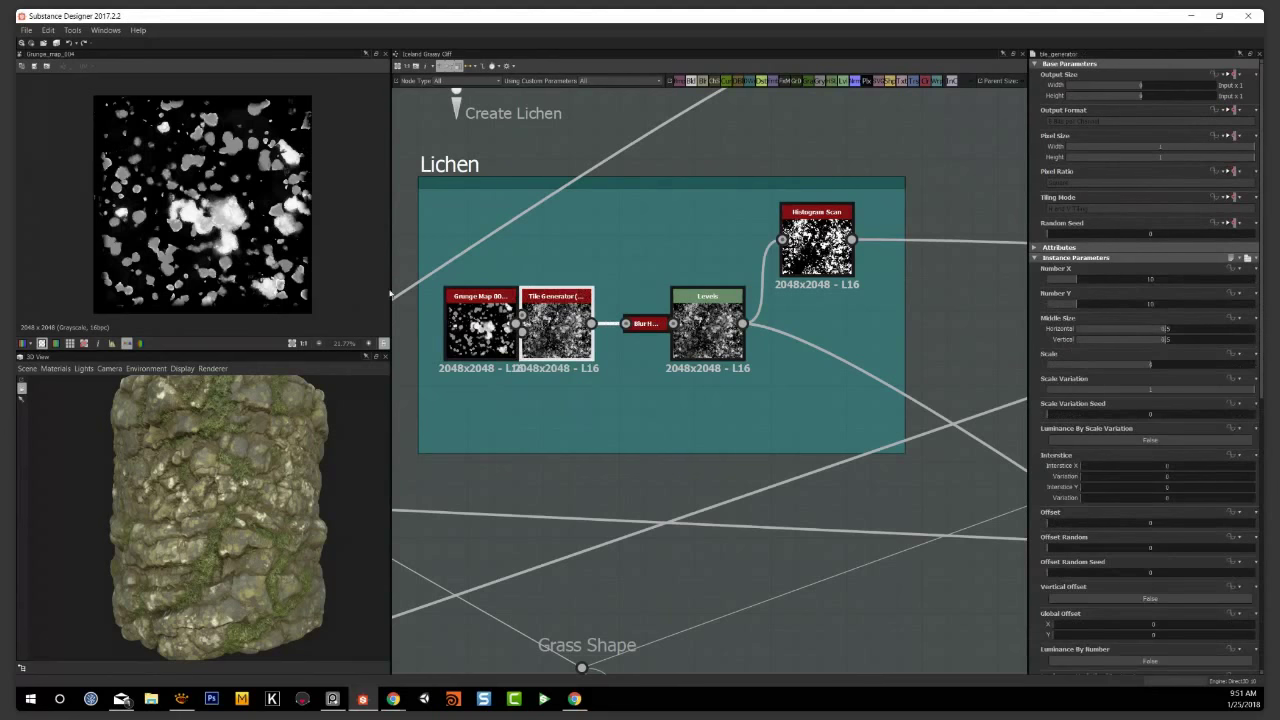
pyautogui.doubleClick(557, 325)
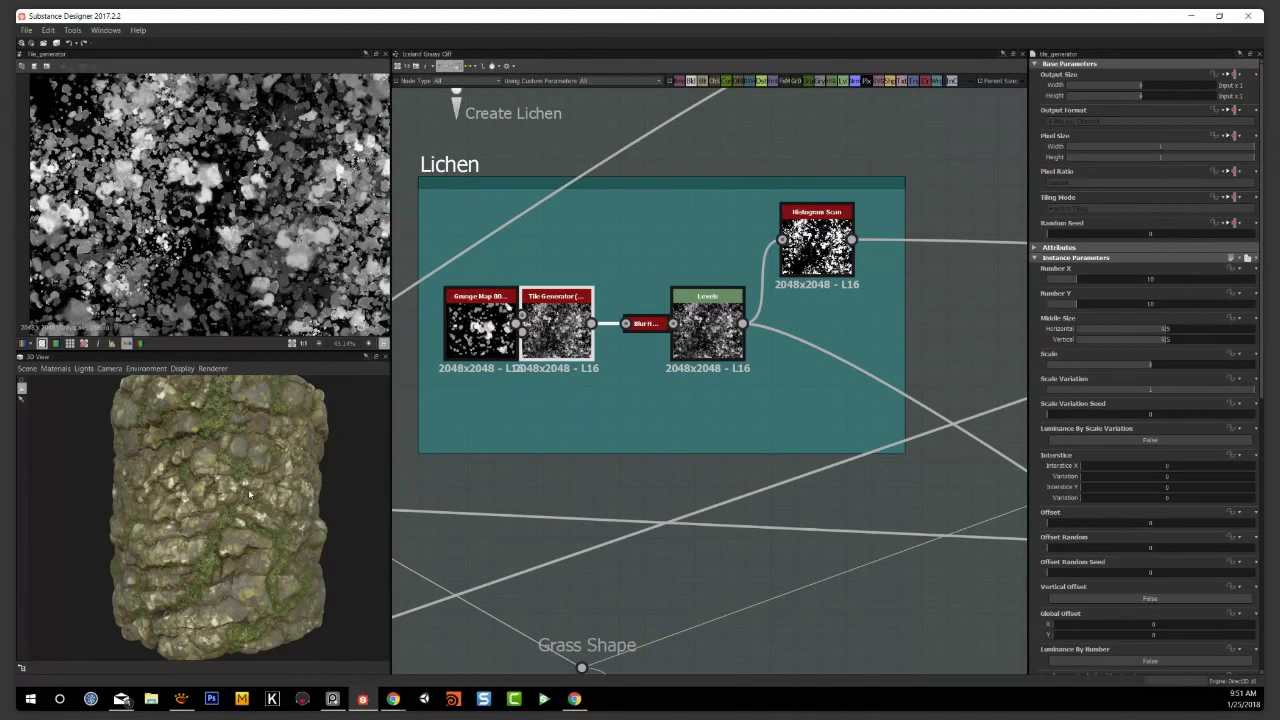
pyautogui.moveTo(250, 494); pyautogui.dragTo(162, 549, button='right')
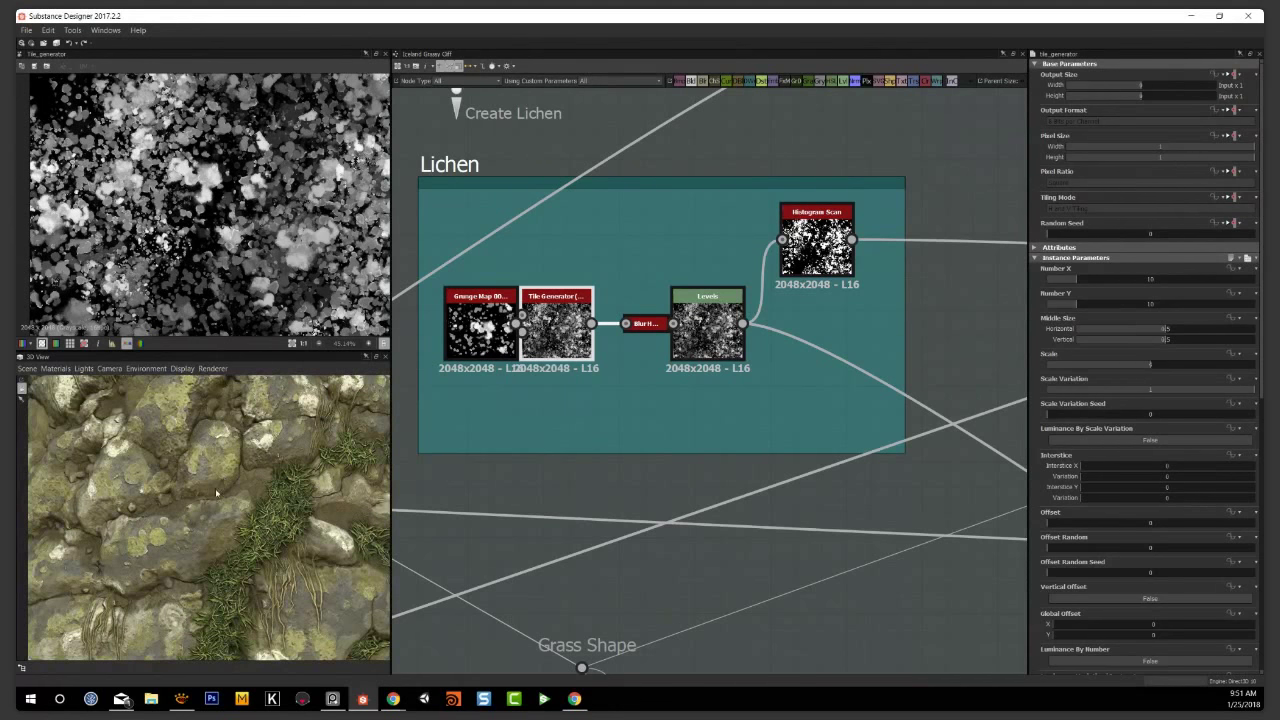
pyautogui.moveTo(216, 493); pyautogui.dragTo(212, 503)
pyautogui.moveTo(295, 470); pyautogui.dragTo(277, 486)
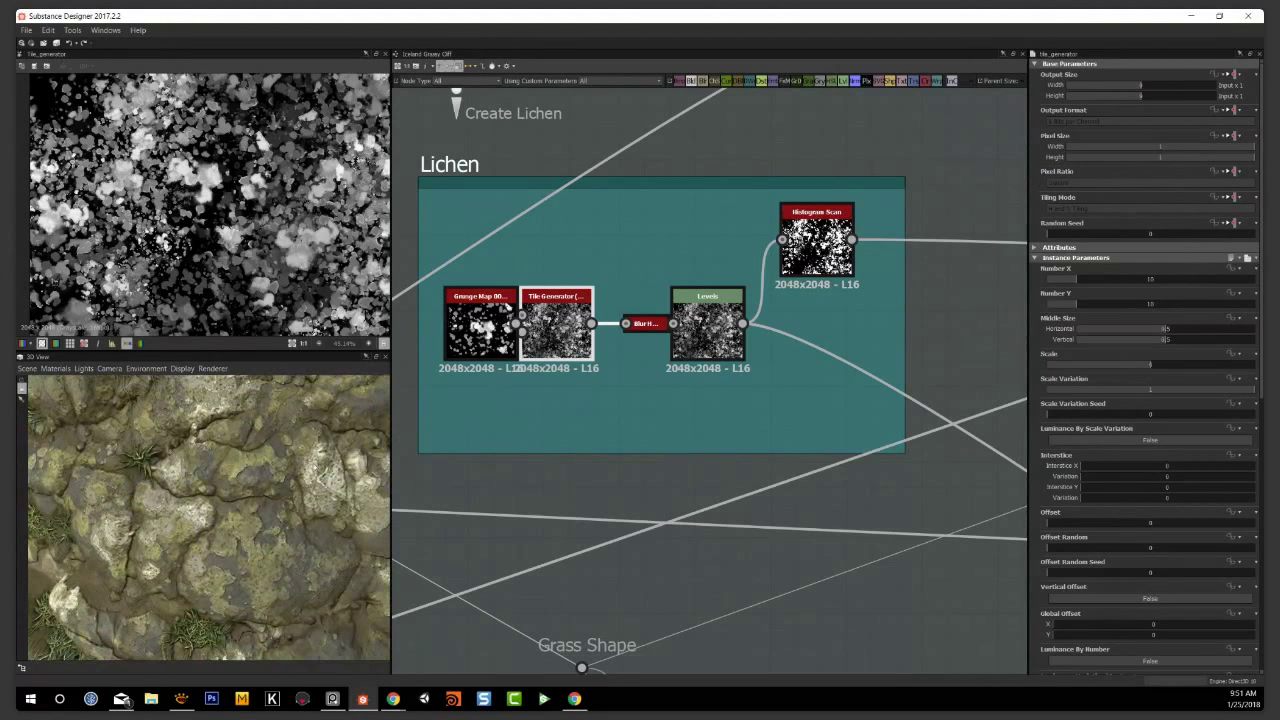
pyautogui.click(867, 513)
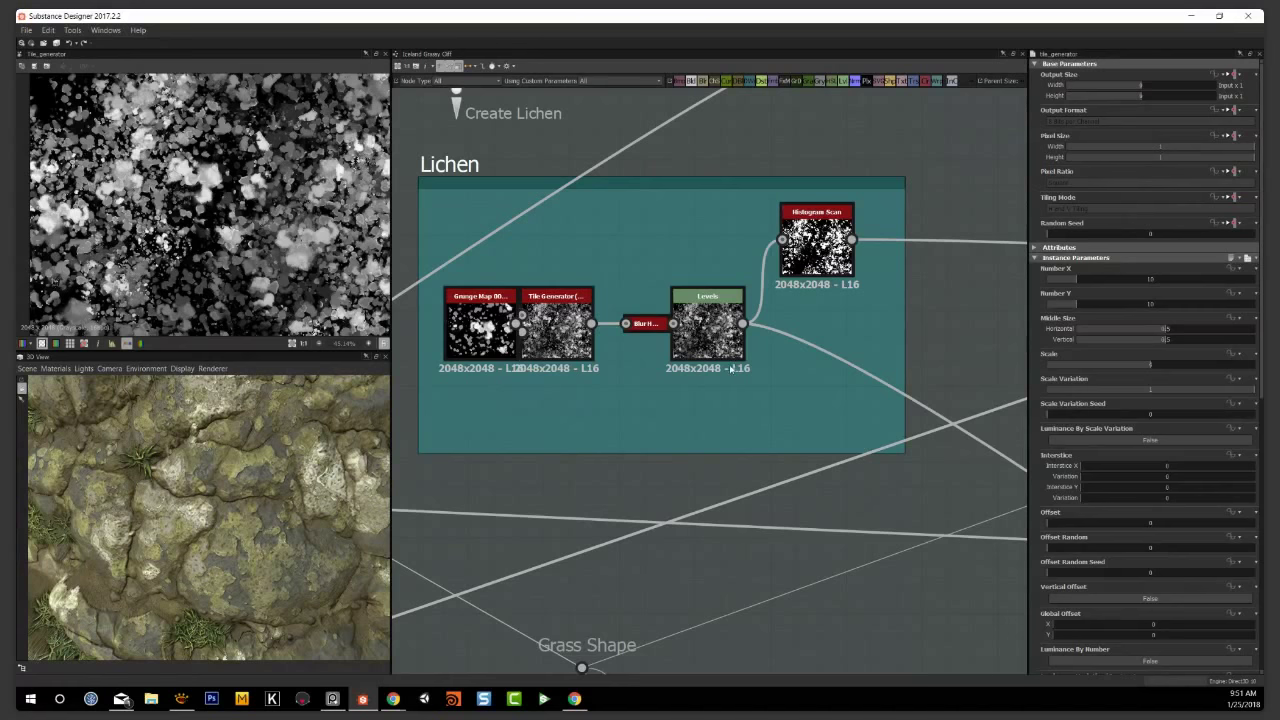
# Return to the diffuse colour nodes and preview the Rock base Clr Gradient Map
pyautogui.scroll(-5, 730, 375)
pyautogui.moveTo(950, 551); pyautogui.dragTo(569, 387, button='middle')
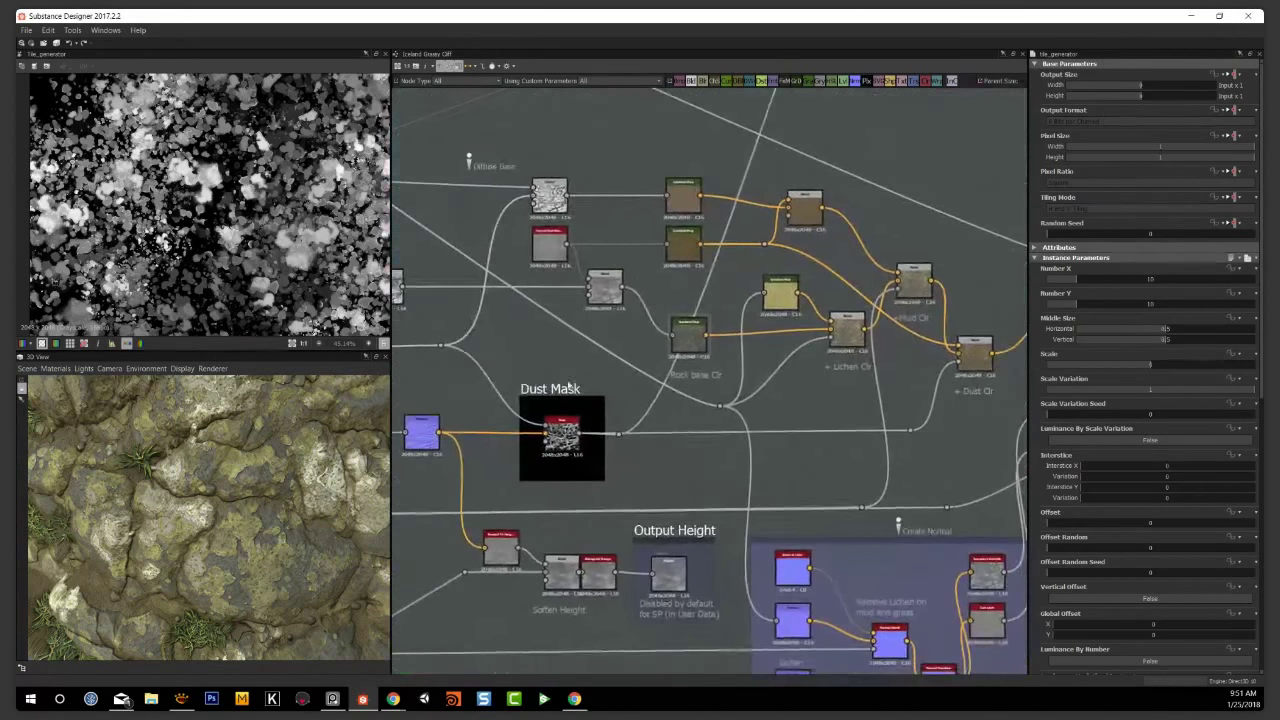
pyautogui.doubleClick(688, 333)
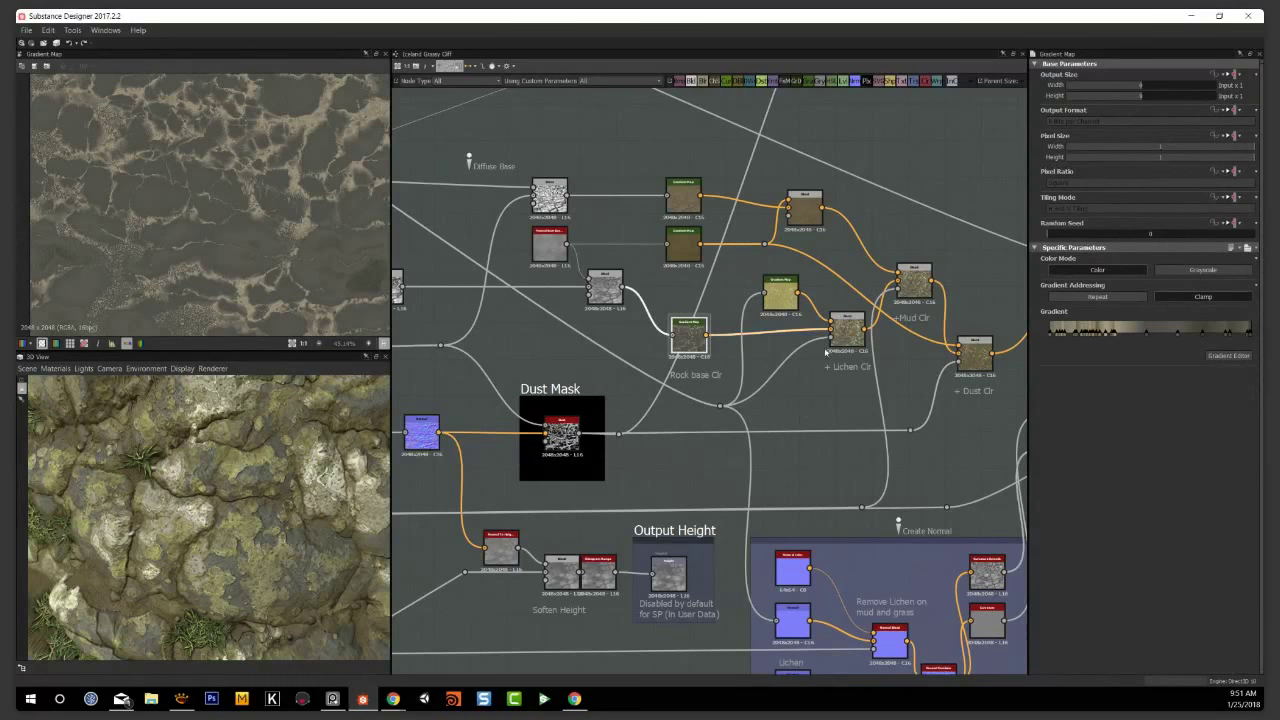
pyautogui.moveTo(826, 352); pyautogui.dragTo(810, 376, button='middle')
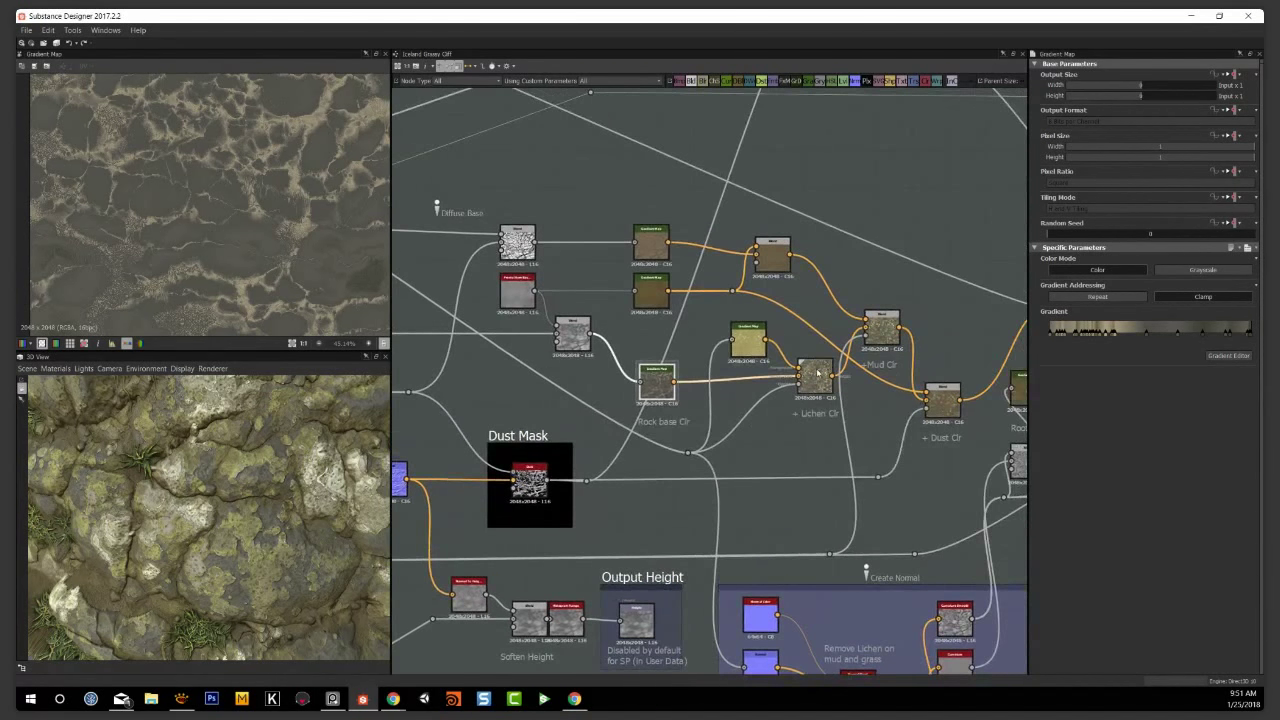
# Preview the yellow lichen Gradient Map feeding the + Lichen Clr Blend and examine its colours close up and from further out
pyautogui.click(750, 337)
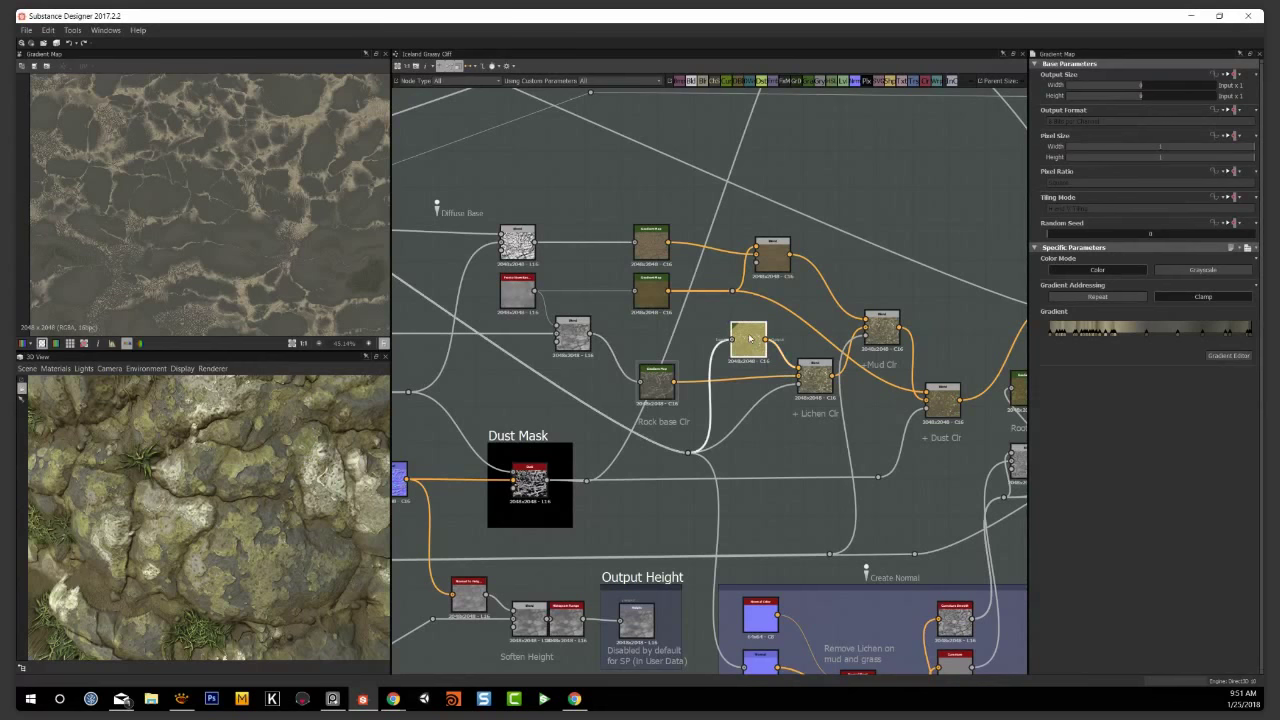
pyautogui.doubleClick(750, 337)
pyautogui.scroll(5, 310, 138)
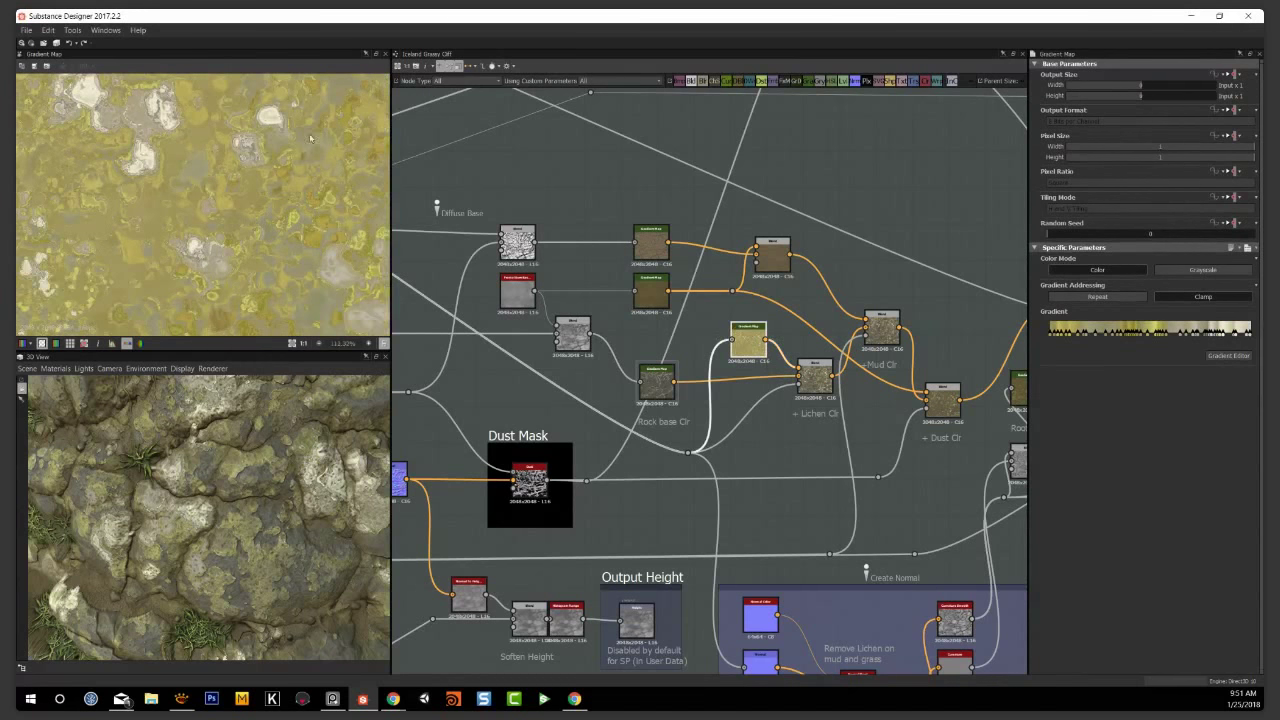
pyautogui.scroll(-3, 270, 170)
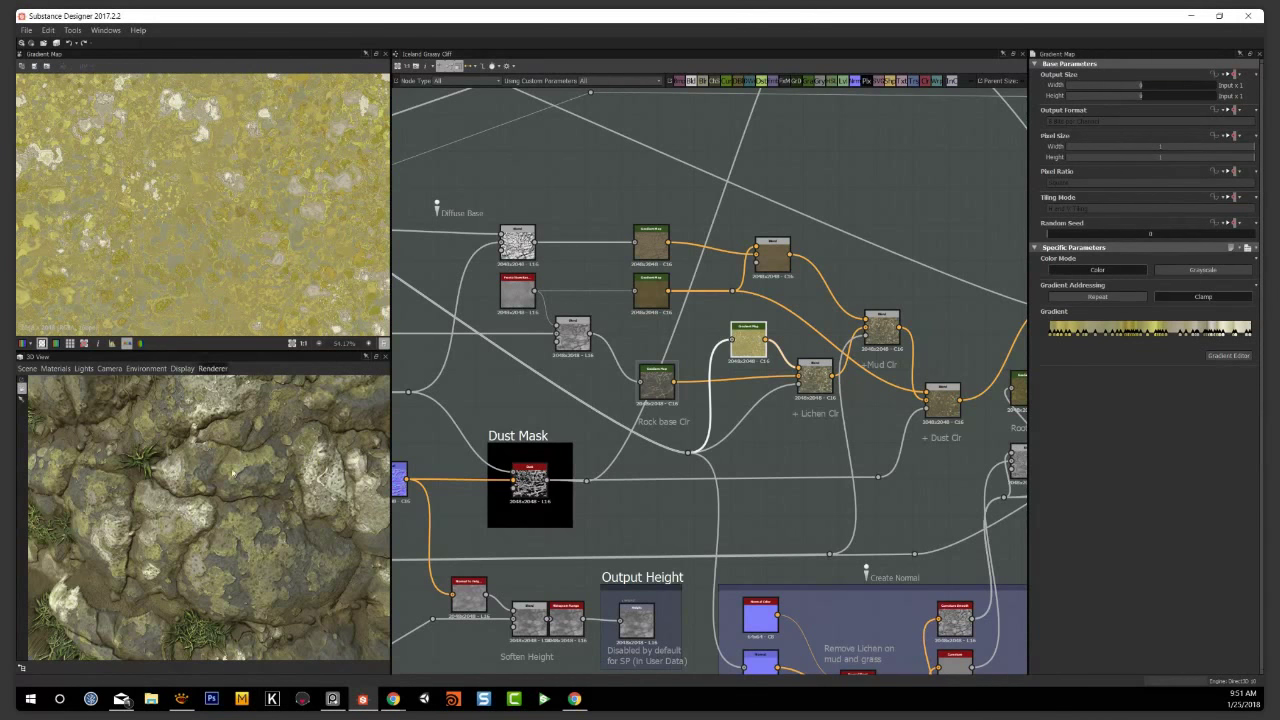
pyautogui.click(333, 698)
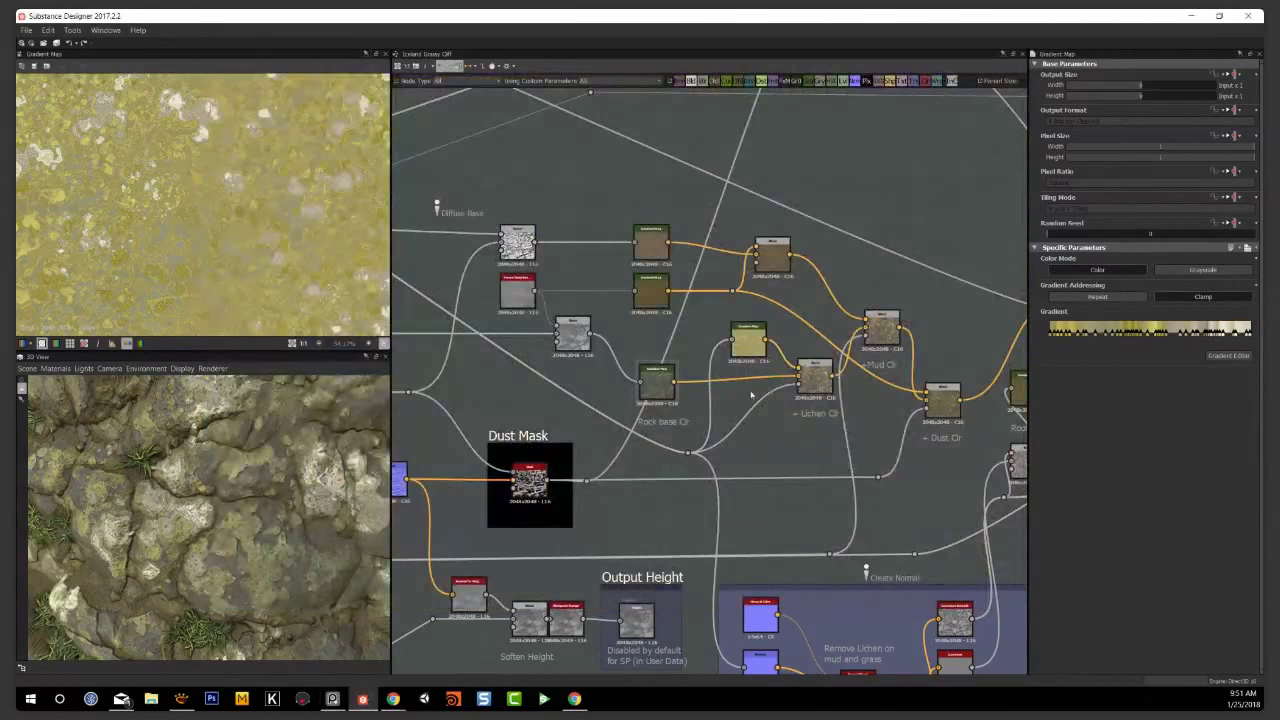
# Preview the + Lichen Clr Blend and follow its output towards the +Mud Clr and + Dust Clr Blends
pyautogui.doubleClick(815, 375)
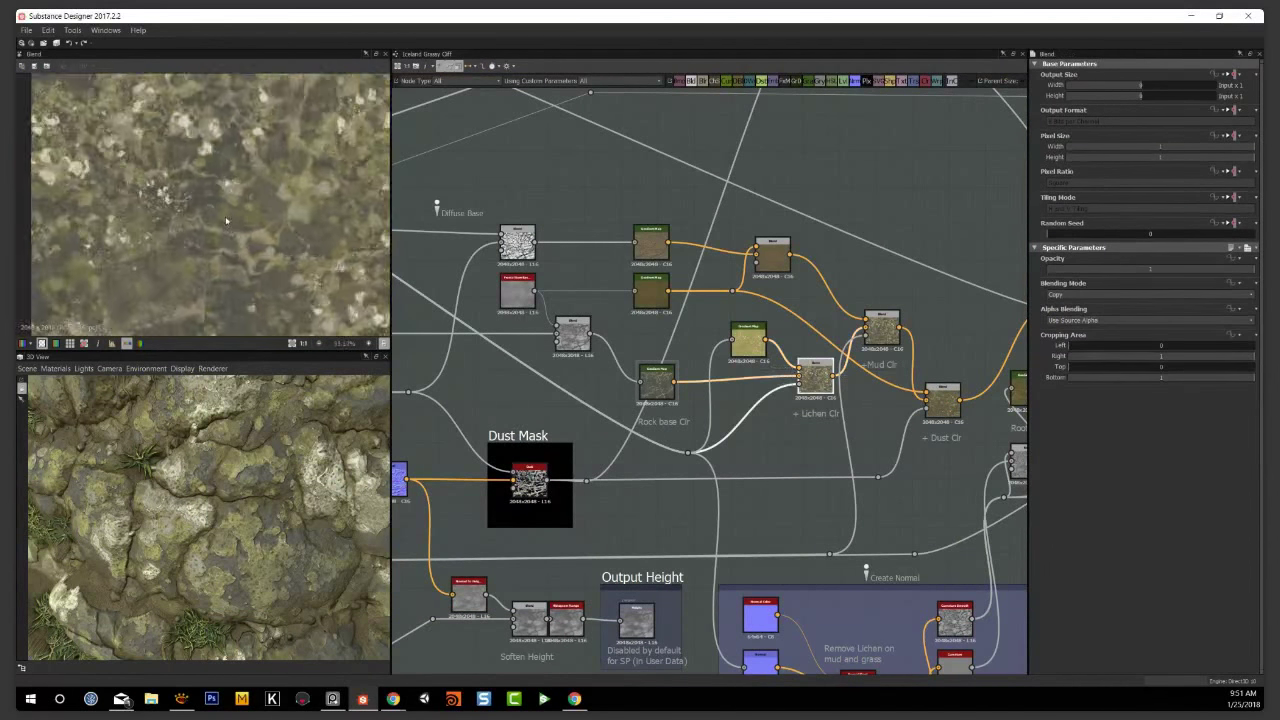
pyautogui.moveTo(830, 440); pyautogui.dragTo(751, 474, button='middle')
pyautogui.scroll(2, 751, 474)
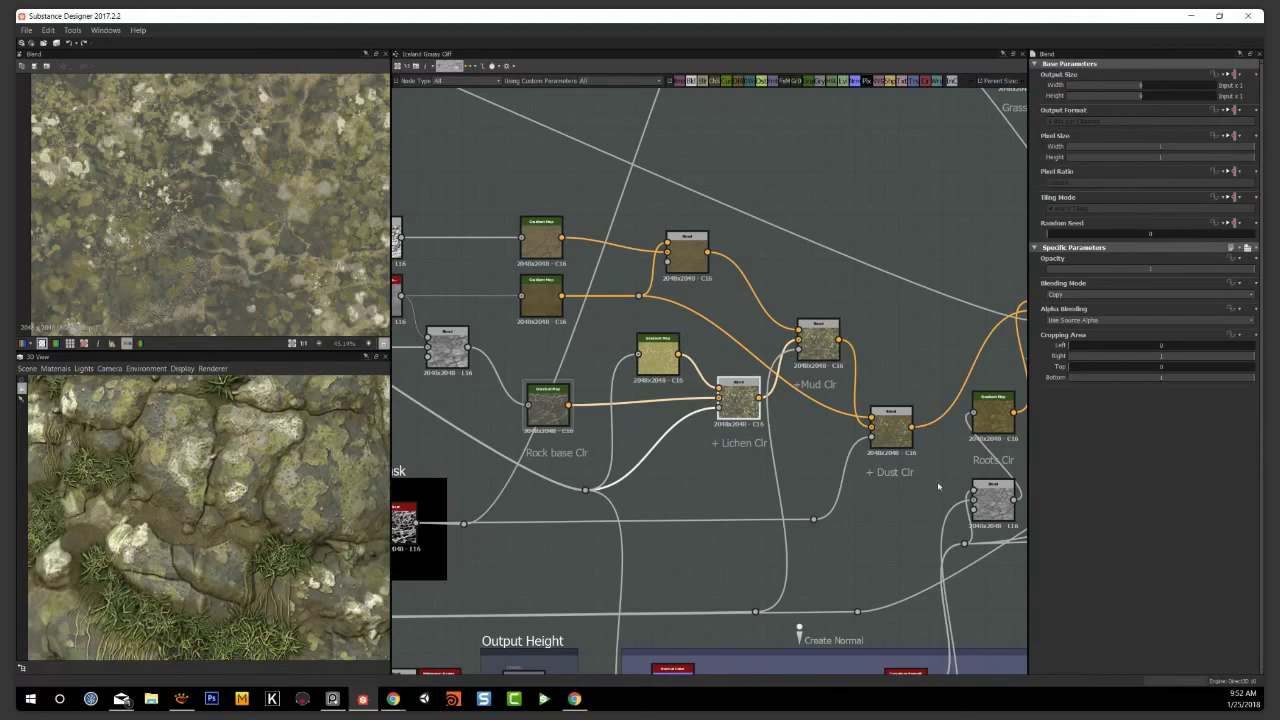
pyautogui.moveTo(750, 463); pyautogui.dragTo(741, 533, button='middle')
pyautogui.scroll(2, 813, 459)
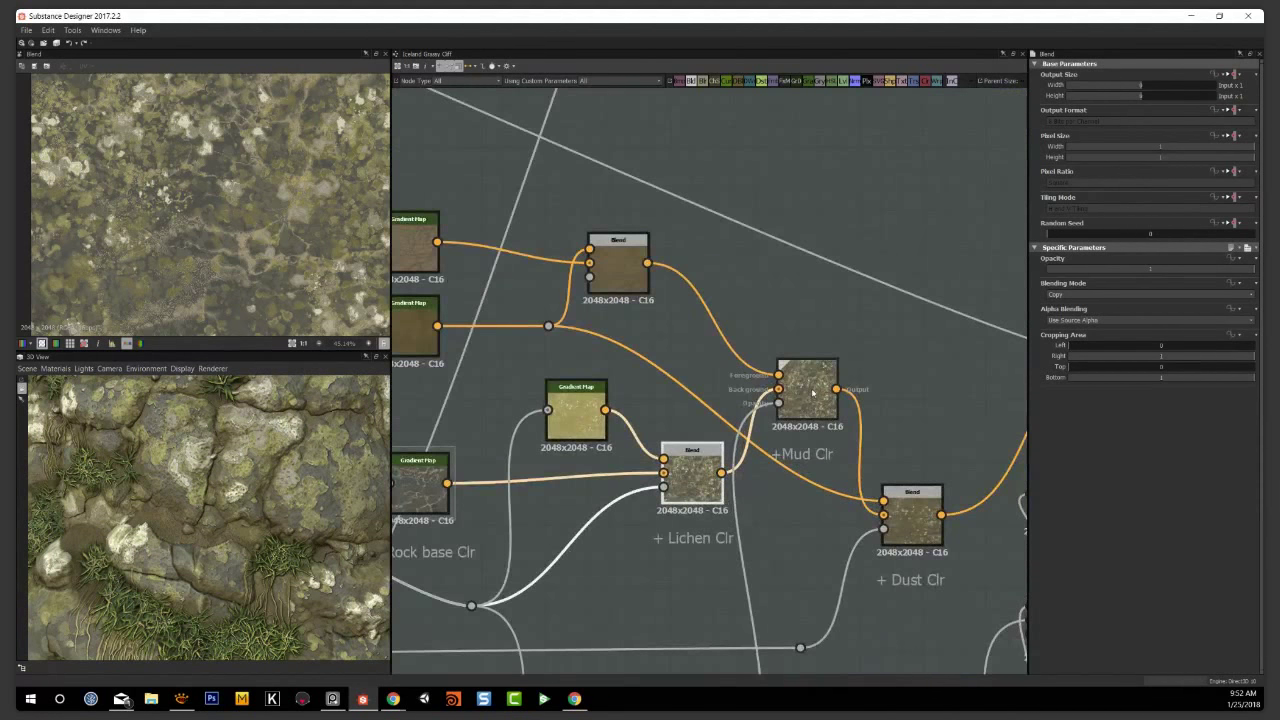
pyautogui.moveTo(644, 514)
pyautogui.mouseDown(button='middle')
pyautogui.moveTo(666, 493)
pyautogui.moveTo(624, 509)
pyautogui.mouseUp(button='middle')
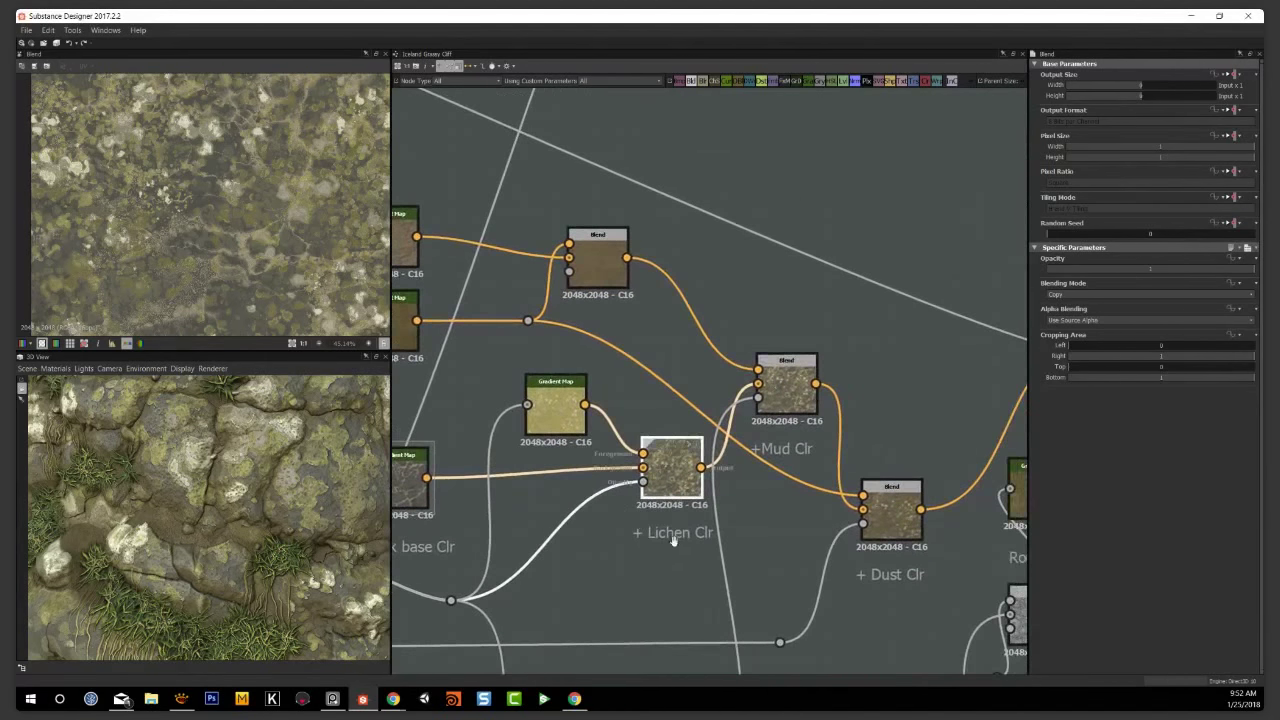
# Preview the +Mud Clr Blend, and trace its foreground back to the two brown Gradient Maps and the Blend that mixes them
pyautogui.doubleClick(791, 390)
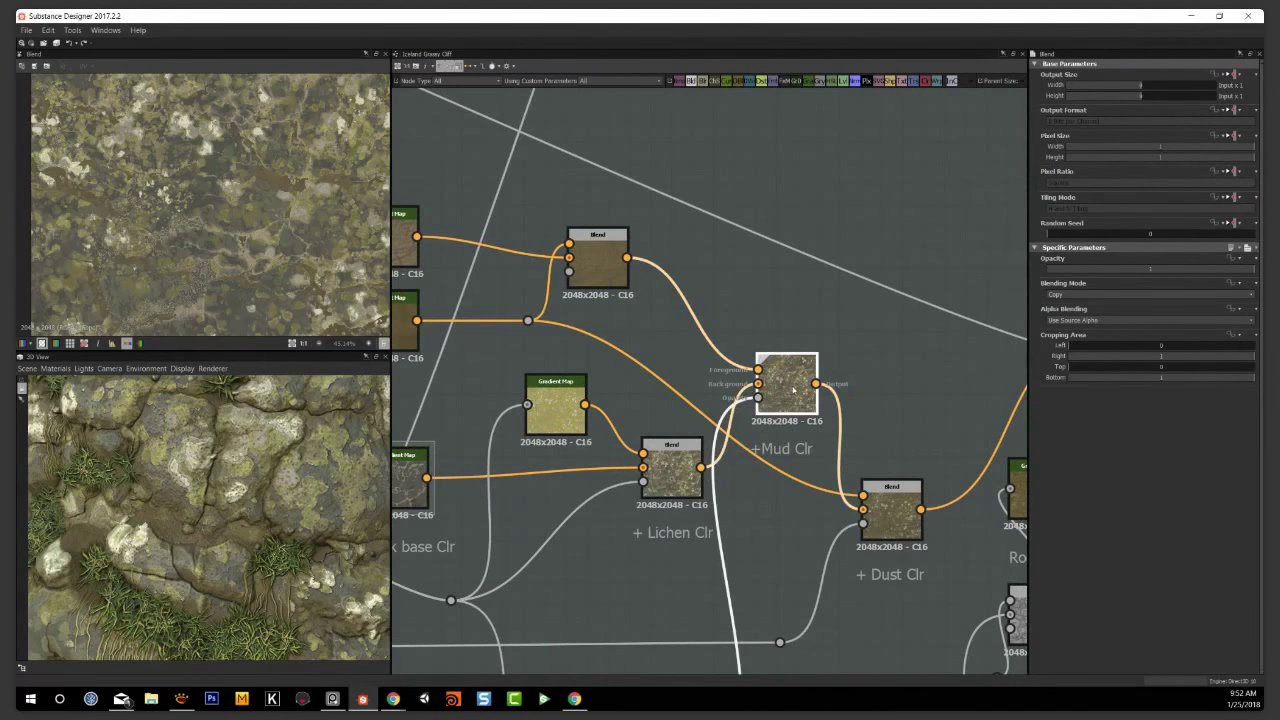
pyautogui.moveTo(415, 310); pyautogui.dragTo(660, 360, button='middle')
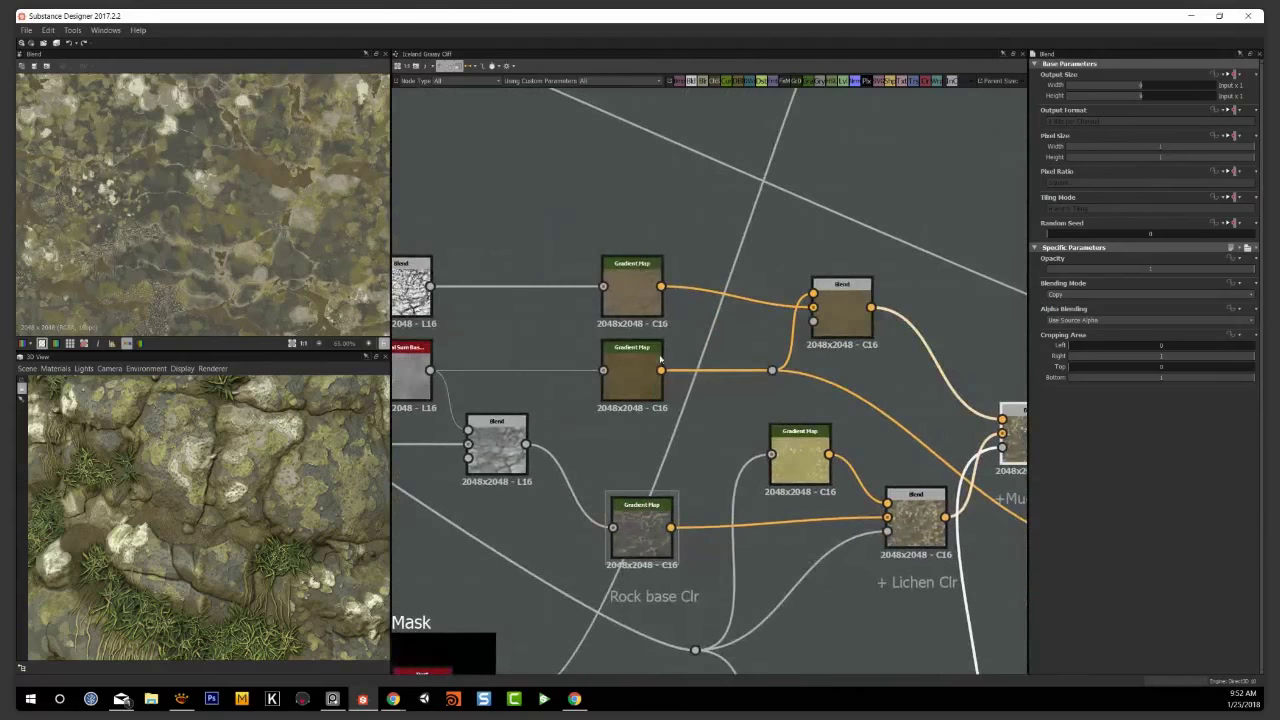
pyautogui.moveTo(501, 327); pyautogui.dragTo(572, 318, button='middle')
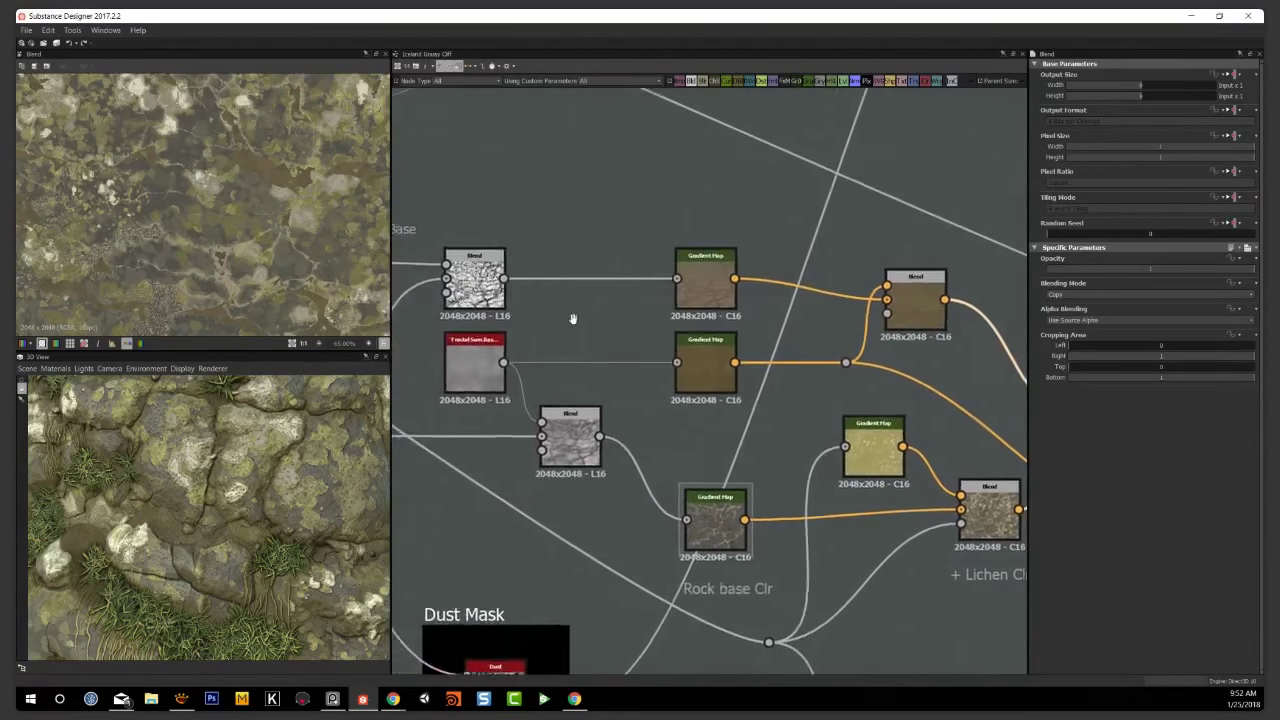
pyautogui.doubleClick(706, 360)
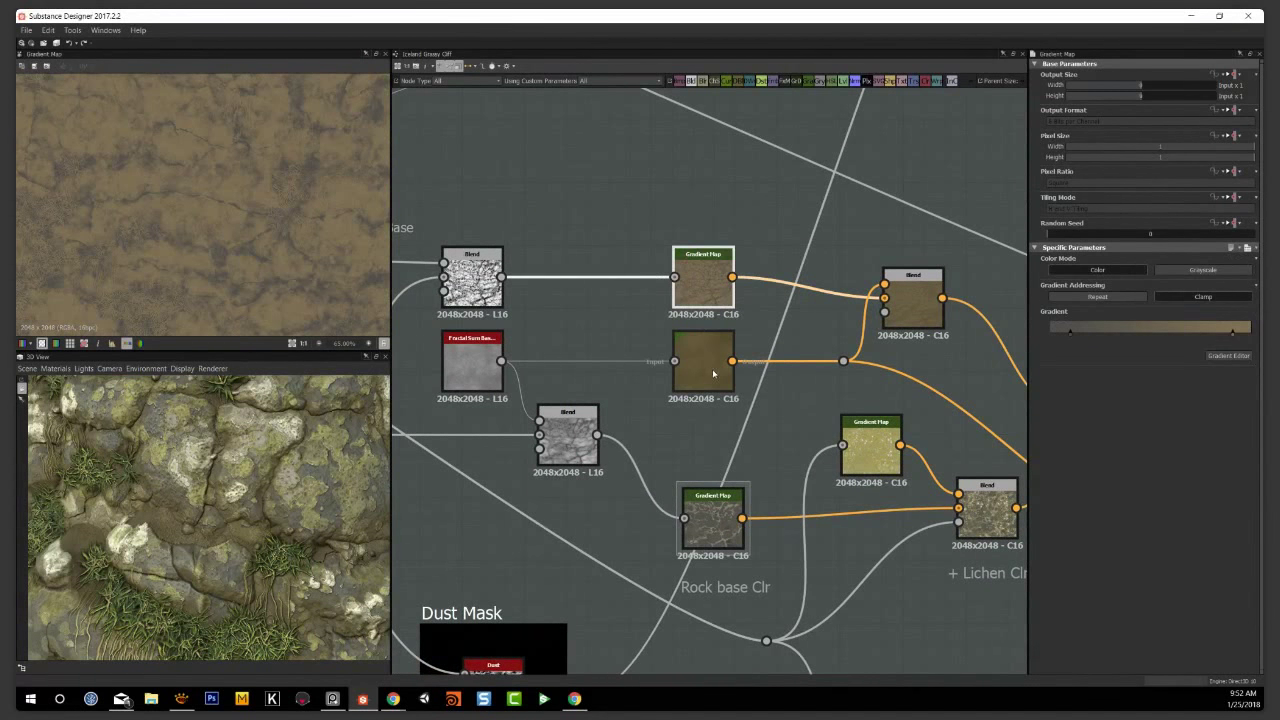
pyautogui.moveTo(712, 373); pyautogui.dragTo(636, 370, button='middle')
pyautogui.click(835, 300)
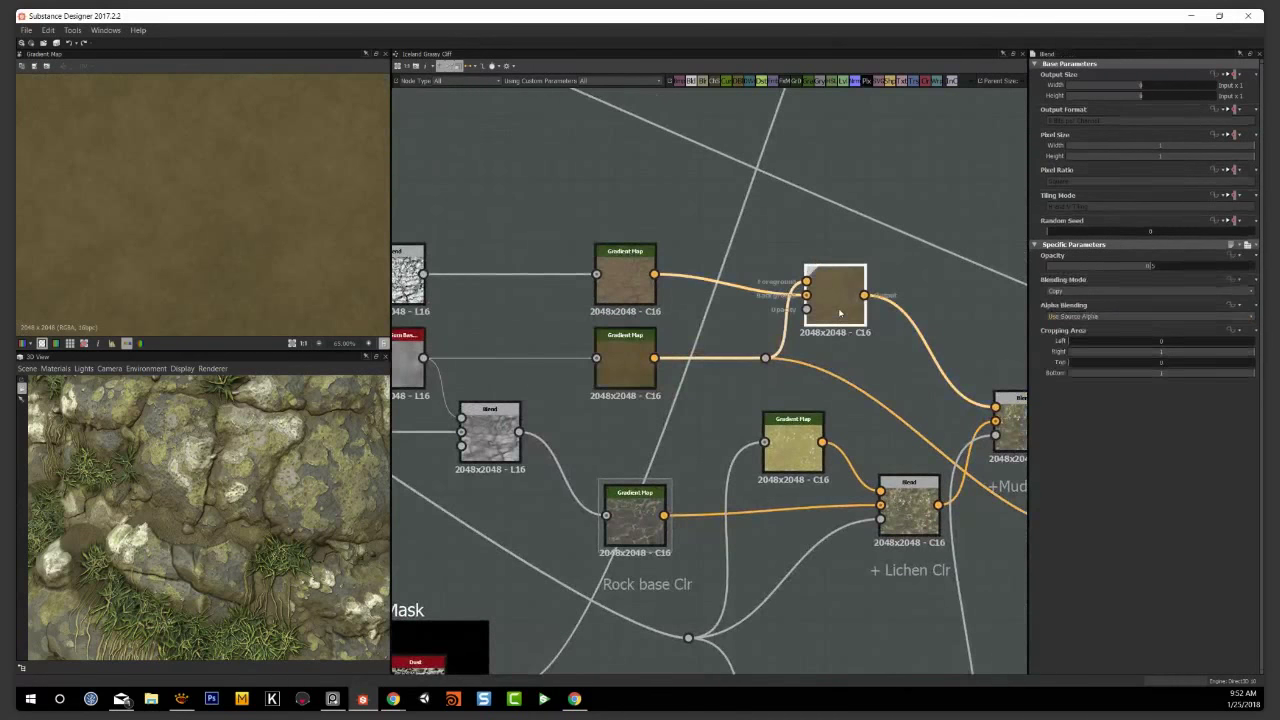
# Preview the mask feeding the +Mud Clr Blend's opacity, and examine the blended mud areas close up
pyautogui.moveTo(872, 366); pyautogui.dragTo(720, 241, button='middle')
pyautogui.click(848, 316)
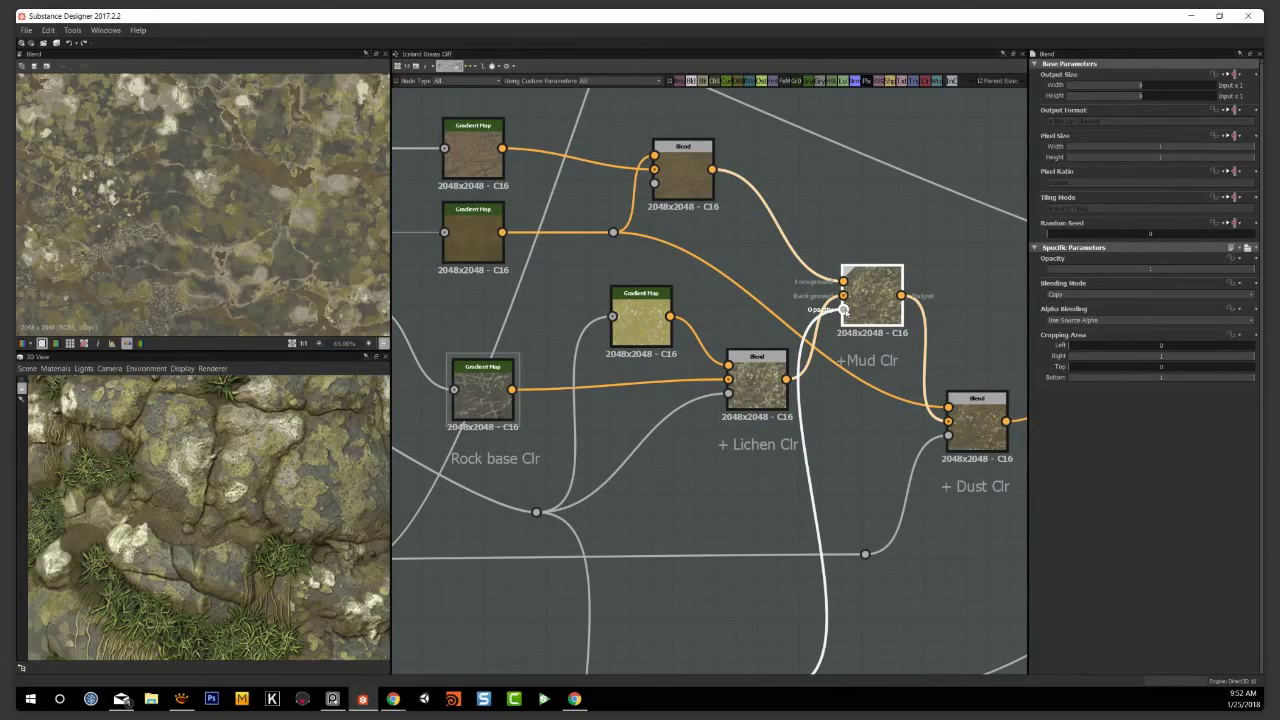
pyautogui.click(843, 308)
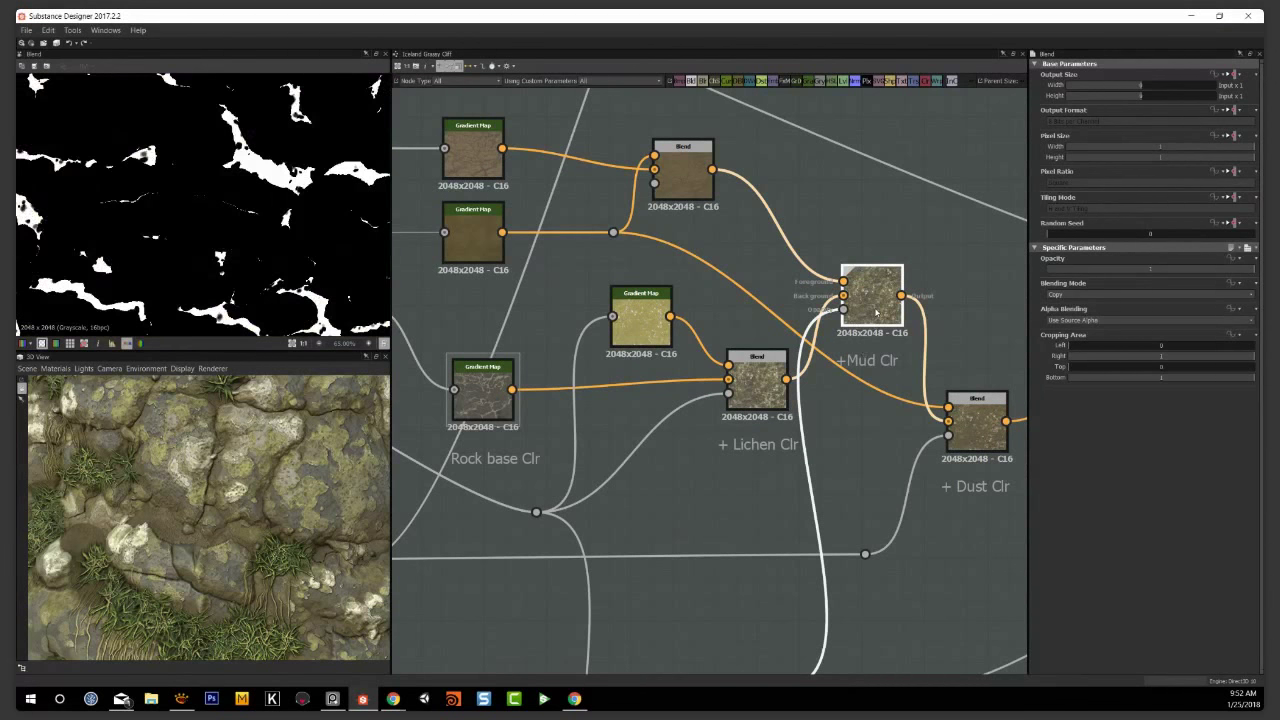
pyautogui.click(876, 313)
pyautogui.scroll(3, 232, 271)
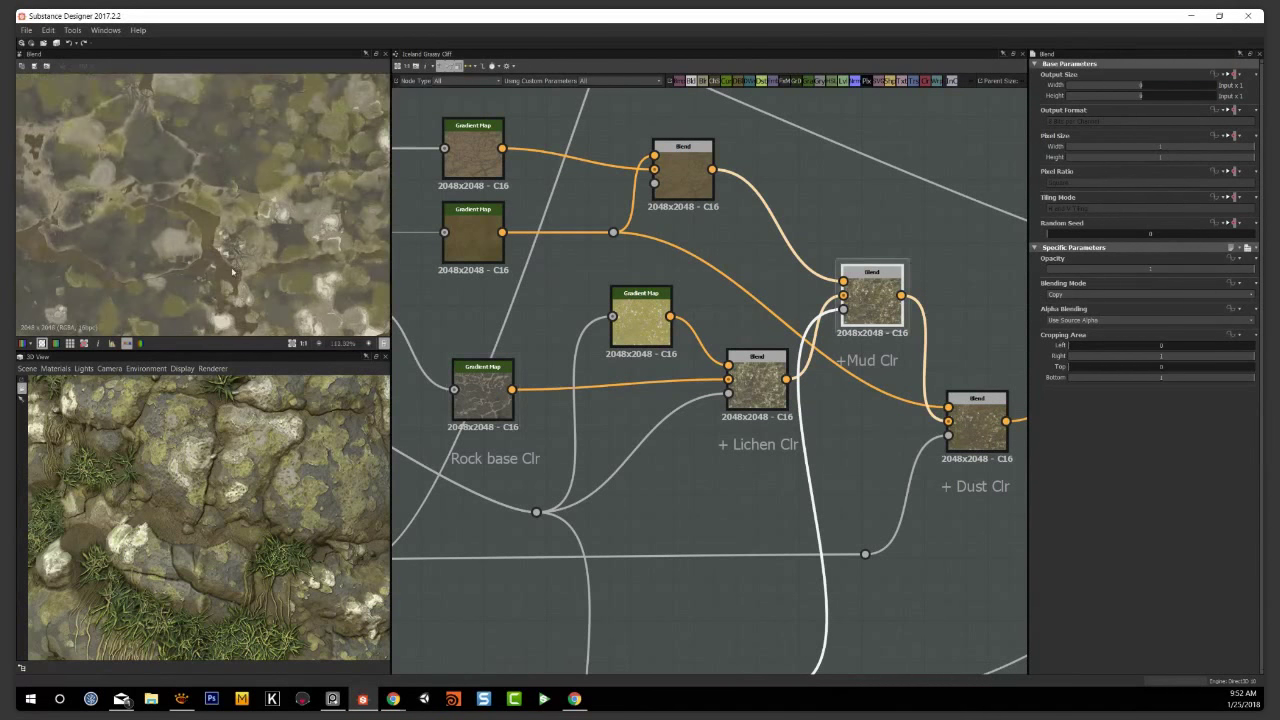
pyautogui.moveTo(192, 271); pyautogui.dragTo(228, 251, button='middle')
pyautogui.scroll(2, 228, 251)
pyautogui.moveTo(321, 246); pyautogui.dragTo(174, 296, button='middle')
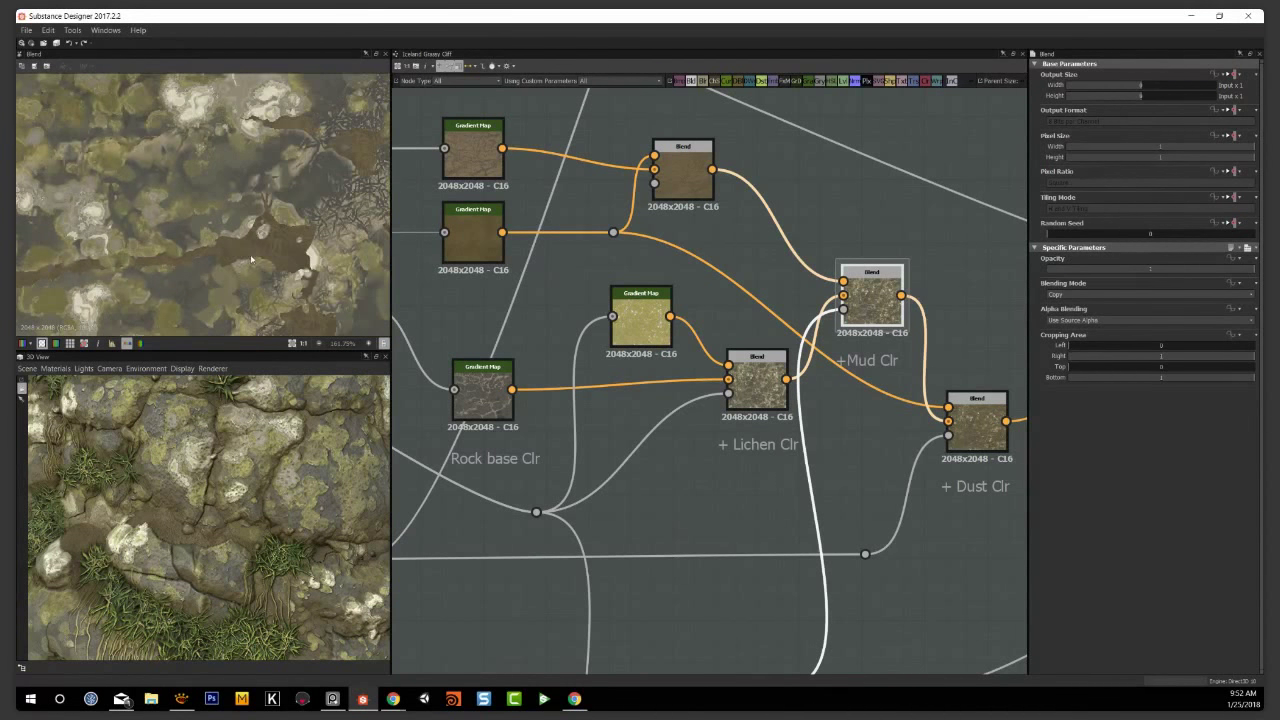
pyautogui.scroll(3, 167, 246)
# Go to the Dust Mask frame and preview its Dust node
pyautogui.moveTo(874, 466); pyautogui.dragTo(754, 460, button='middle')
pyautogui.scroll(-3, 237, 198)
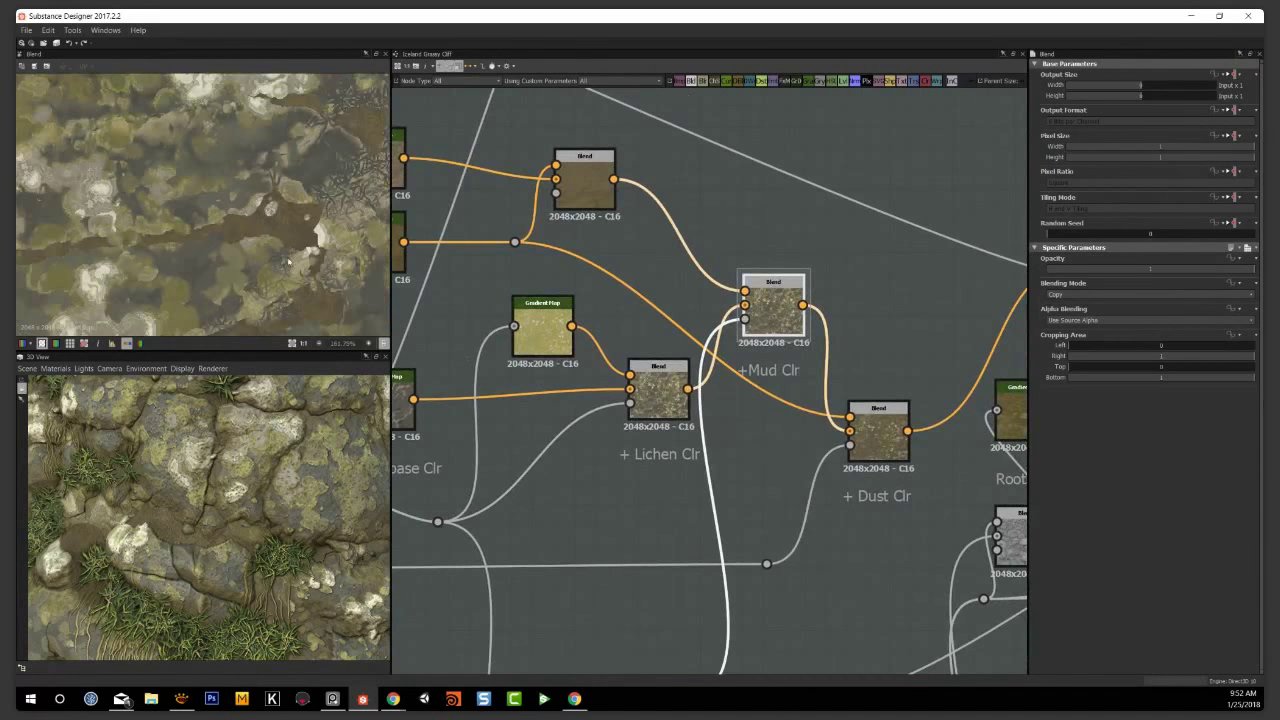
pyautogui.scroll(-3, 848, 500)
pyautogui.scroll(-1, 582, 560)
pyautogui.moveTo(580, 561); pyautogui.dragTo(750, 530, button='middle')
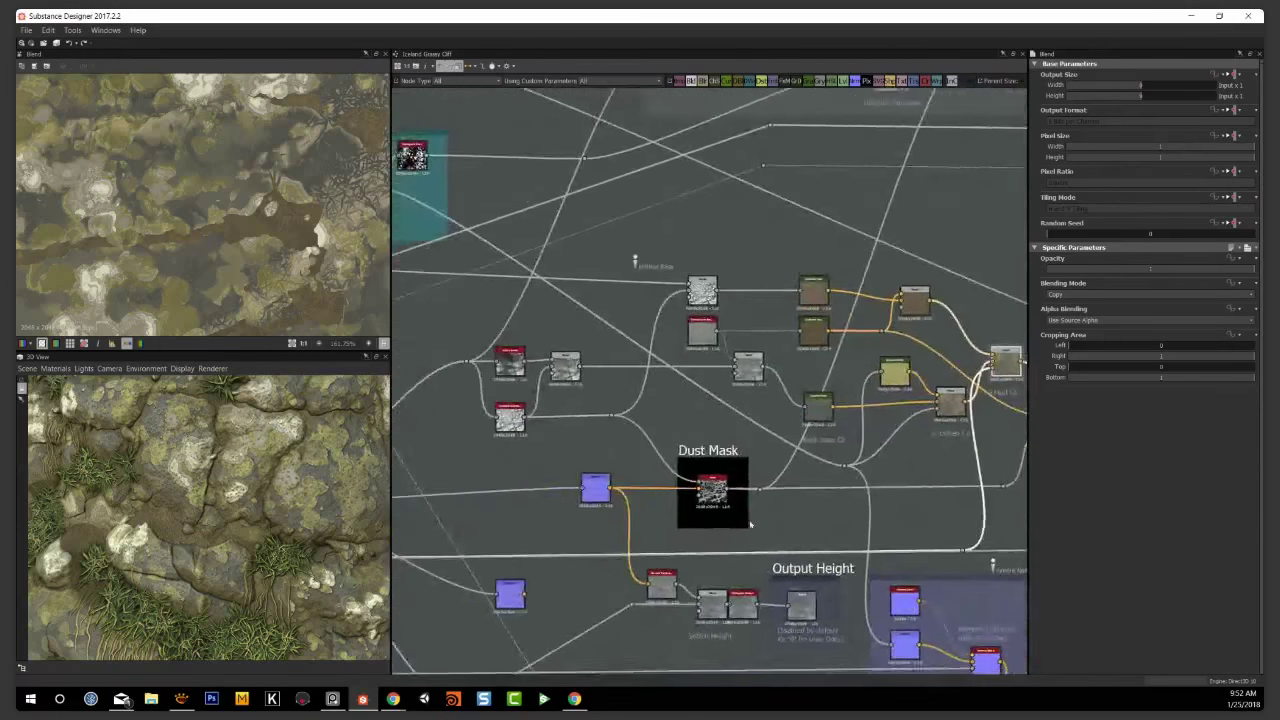
pyautogui.scroll(4, 750, 530)
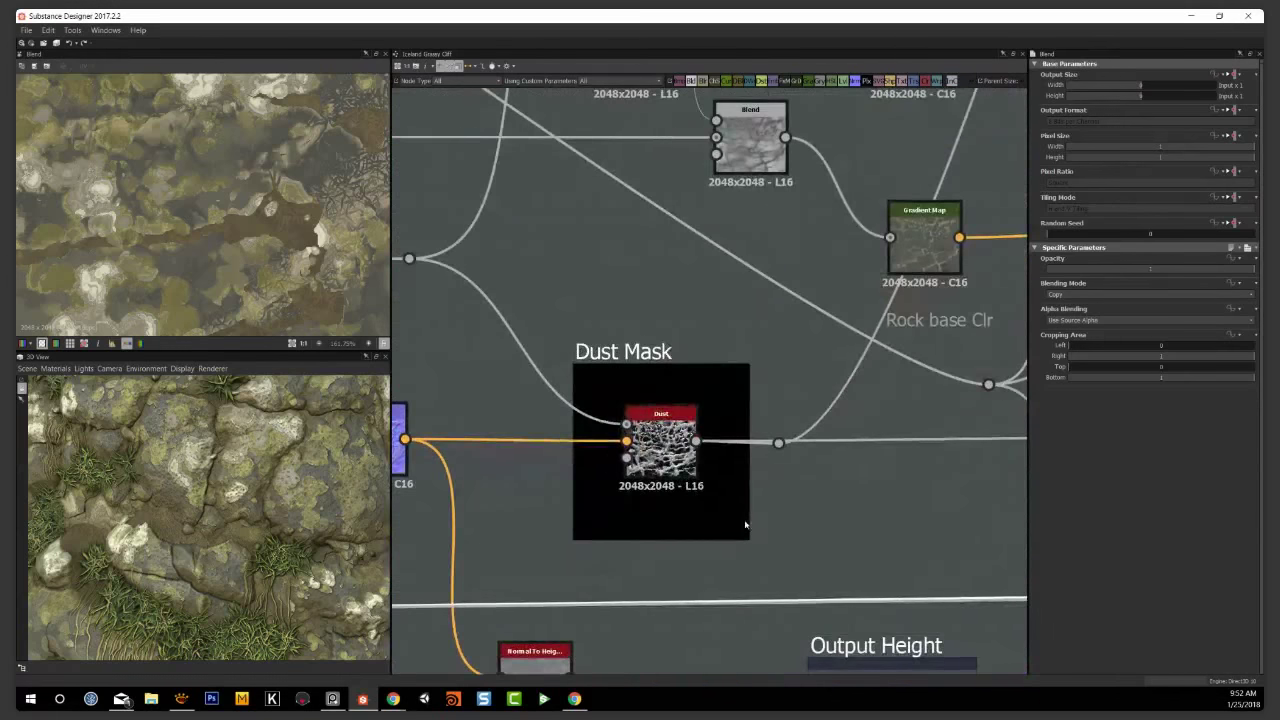
pyautogui.doubleClick(660, 440)
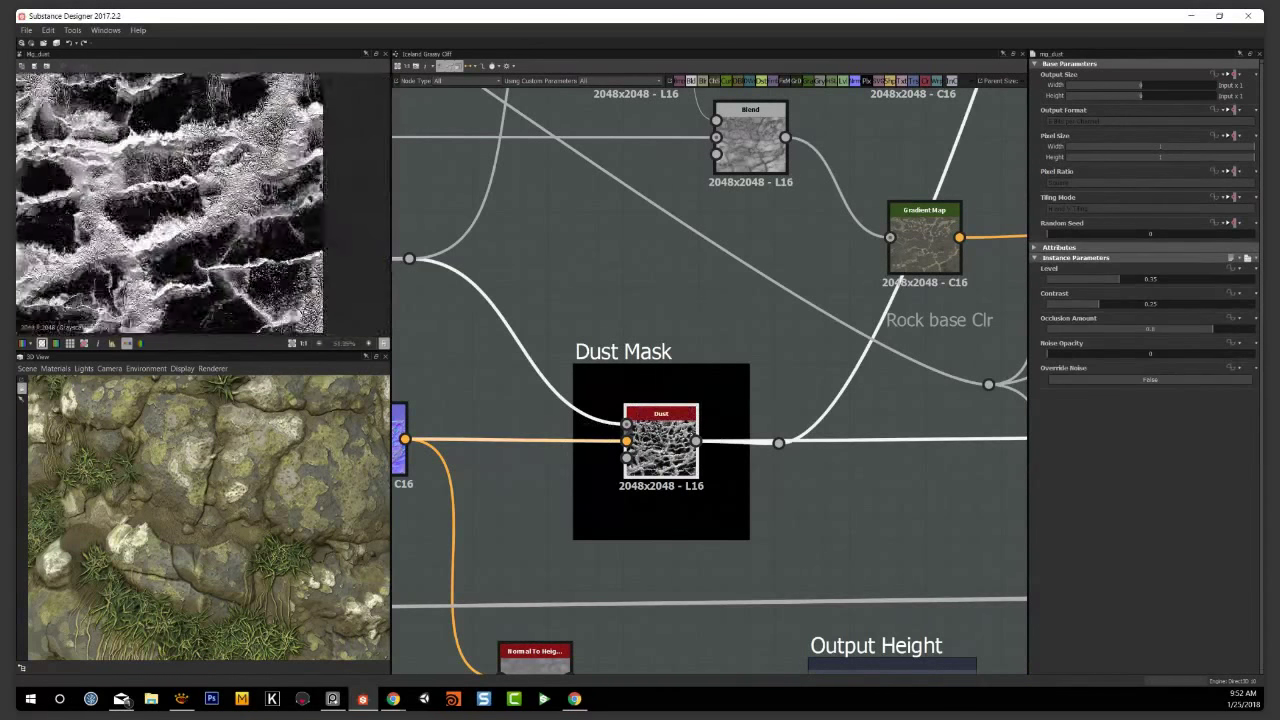
# Trace the Dust node's inputs to the Normal and Ambient Occlusion nodes, and examine the dust mask's detail close up
pyautogui.moveTo(576, 521); pyautogui.dragTo(654, 537, button='middle')
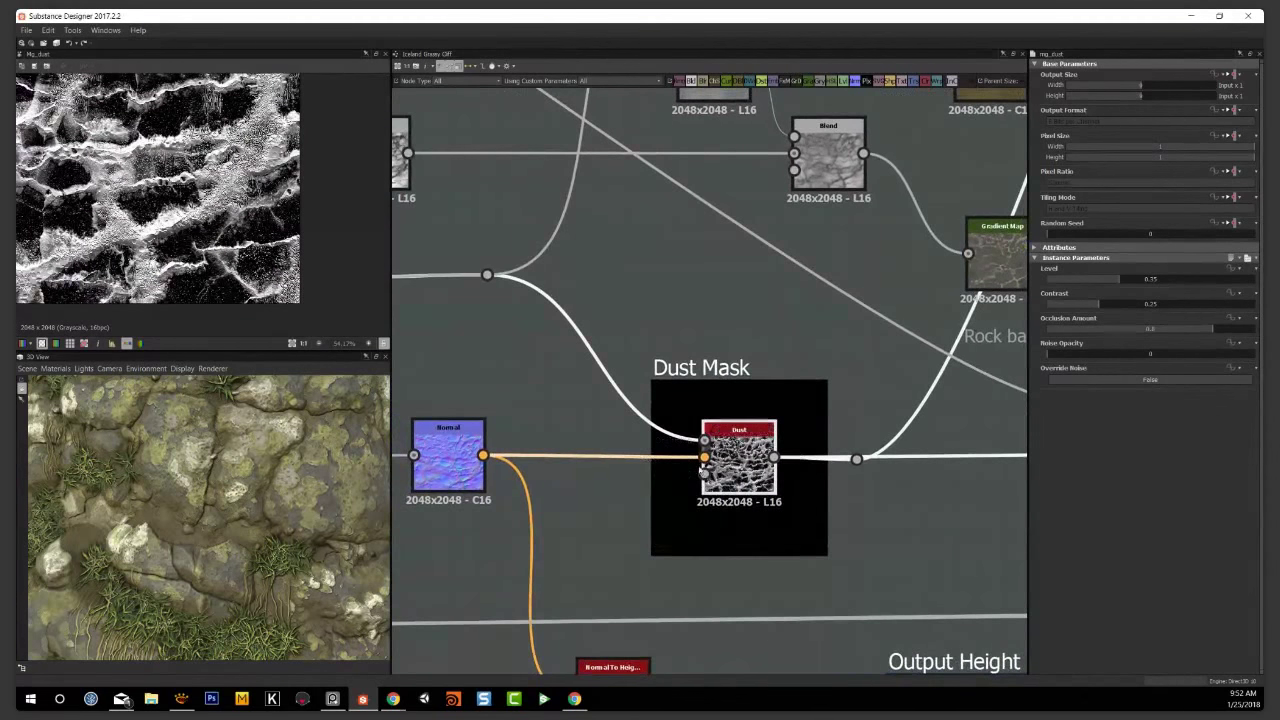
pyautogui.scroll(2, 132, 223)
pyautogui.moveTo(558, 537); pyautogui.dragTo(863, 530, button='middle')
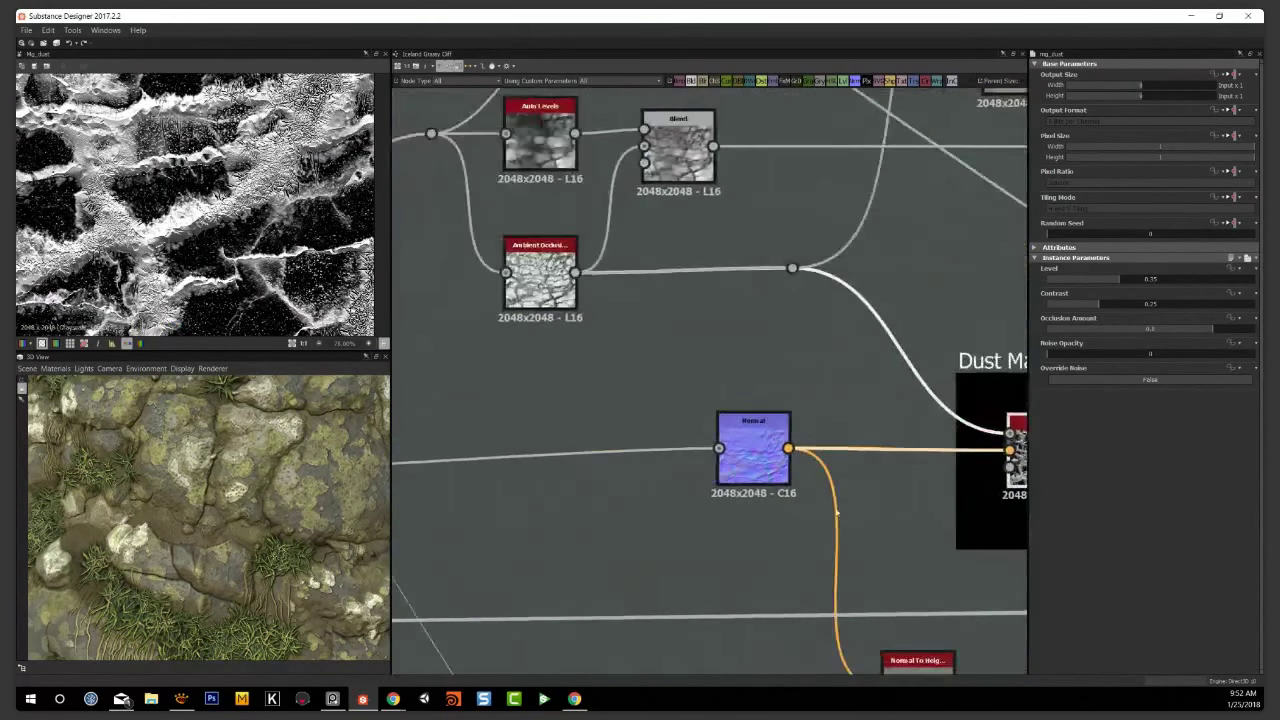
pyautogui.moveTo(980, 485); pyautogui.dragTo(857, 491, button='middle')
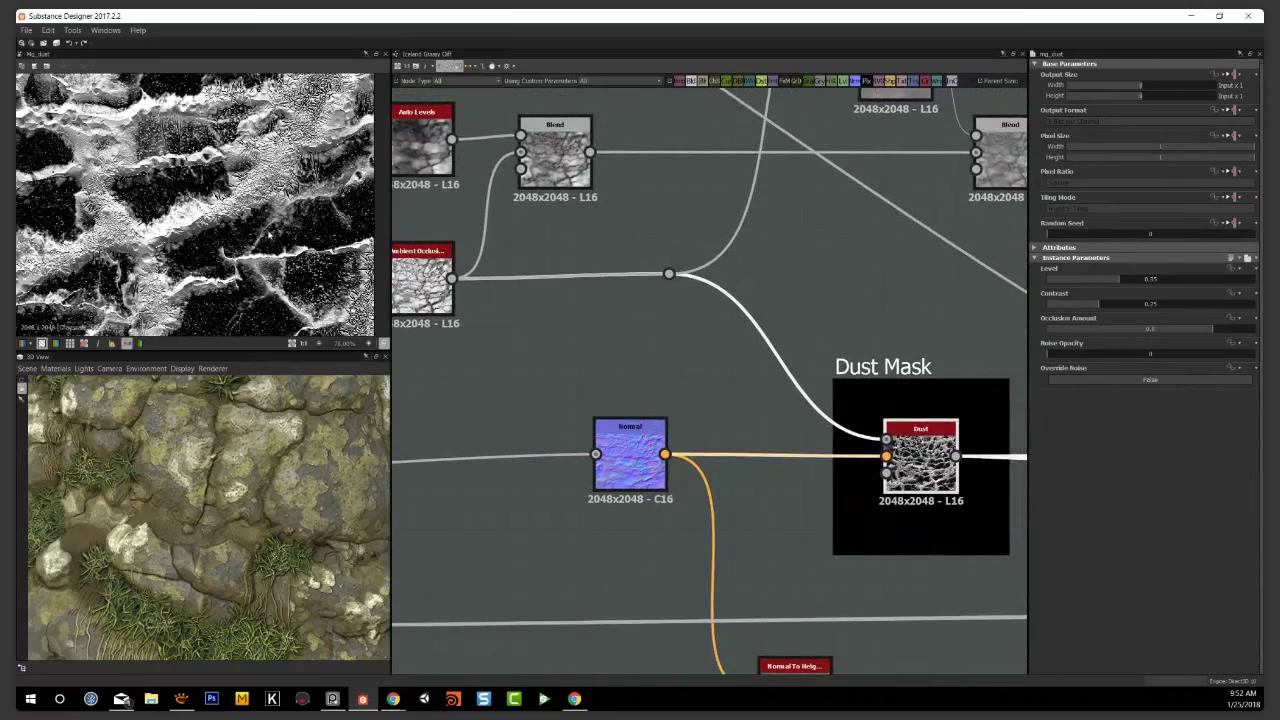
pyautogui.scroll(-2, 268, 235)
pyautogui.moveTo(276, 222); pyautogui.dragTo(226, 267, button='middle')
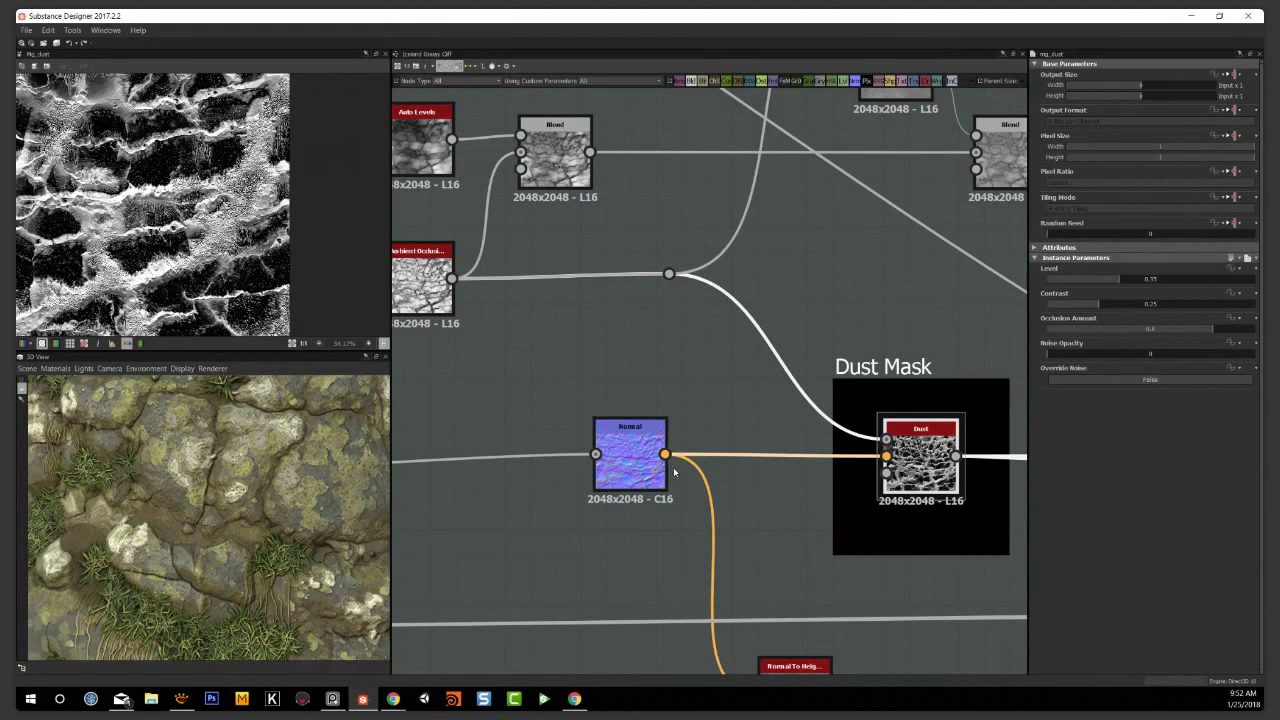
pyautogui.scroll(1, 177, 279)
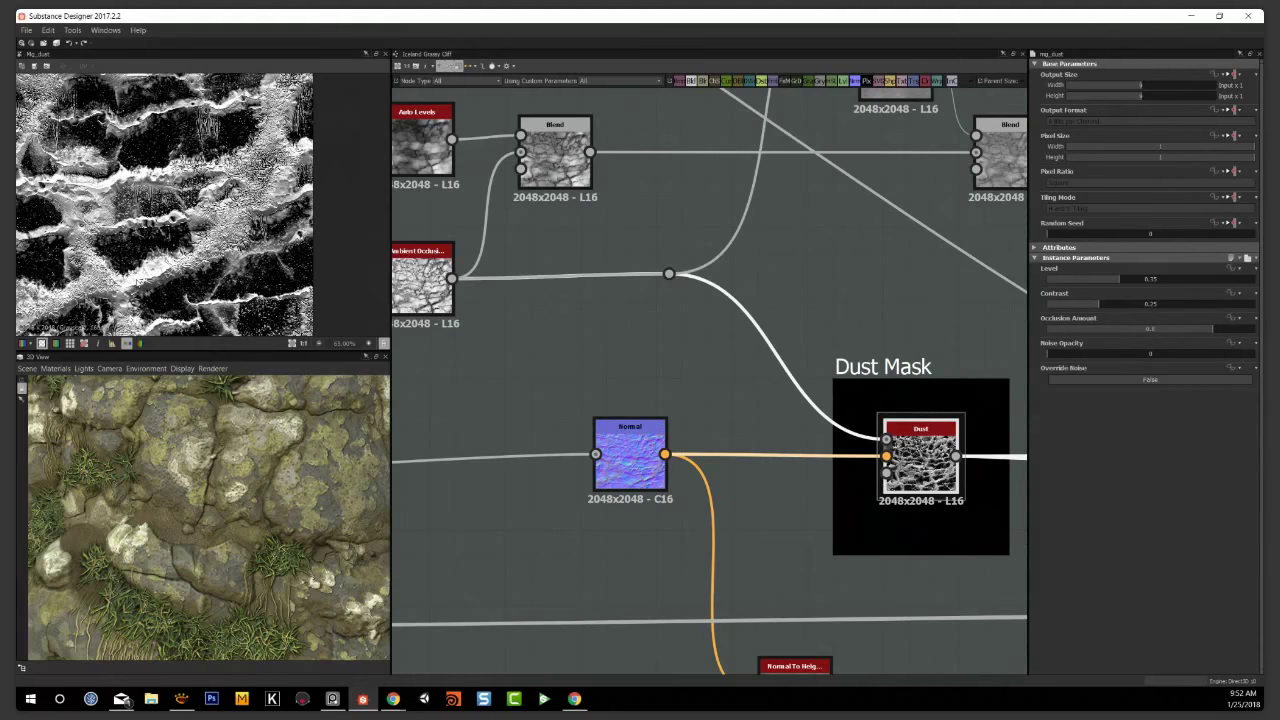
pyautogui.scroll(3, 136, 286)
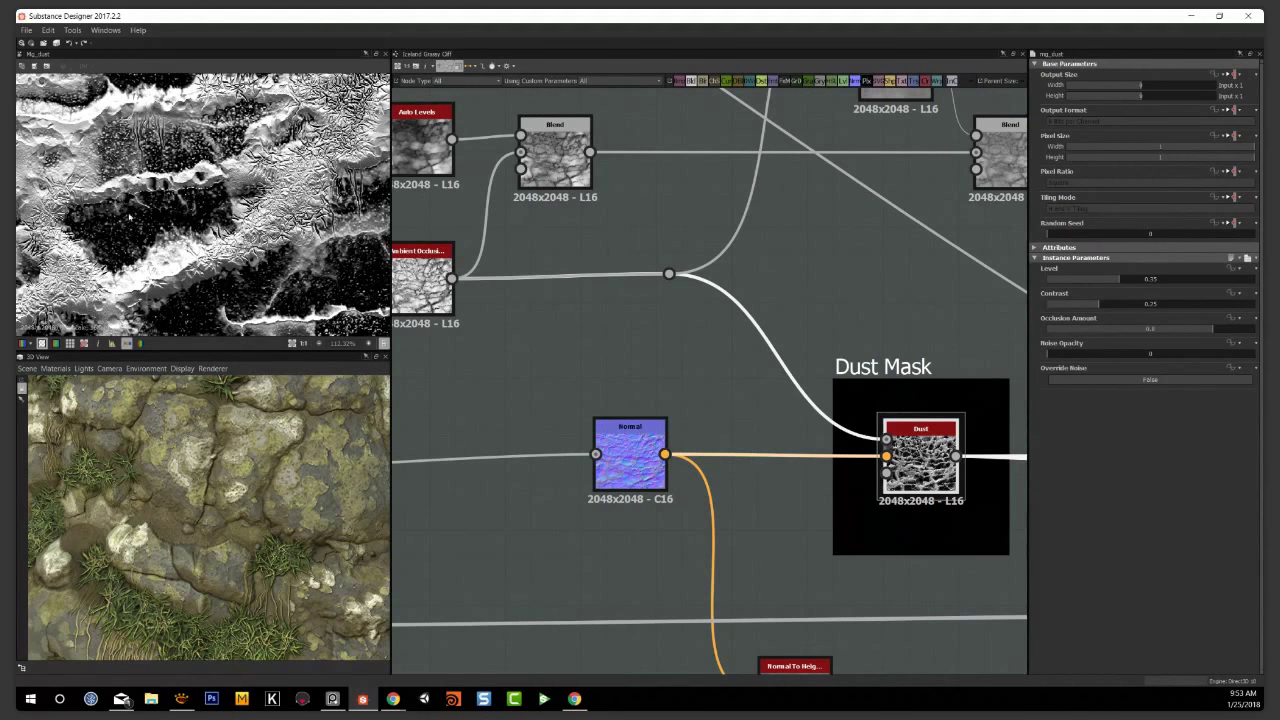
# Preview the Dust mask in full and follow its output to the + Dust Clr Blend
pyautogui.scroll(-2, 771, 370)
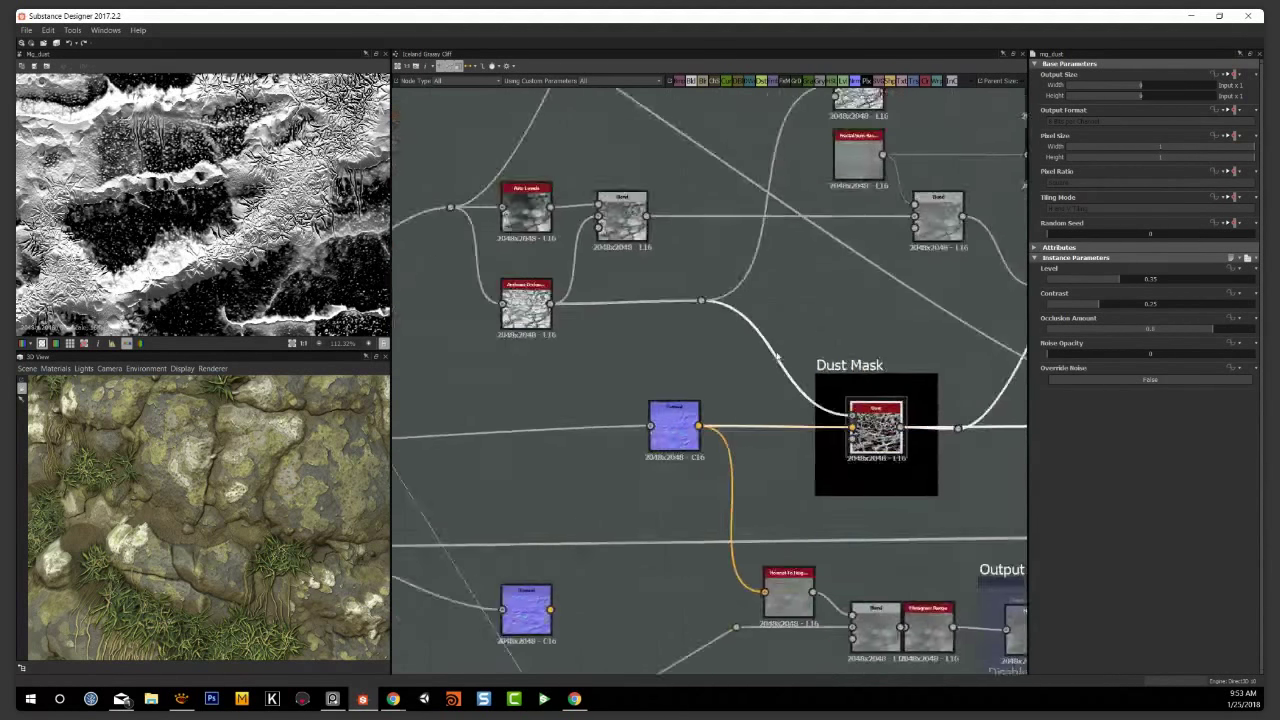
pyautogui.moveTo(894, 453); pyautogui.dragTo(770, 446, button='middle')
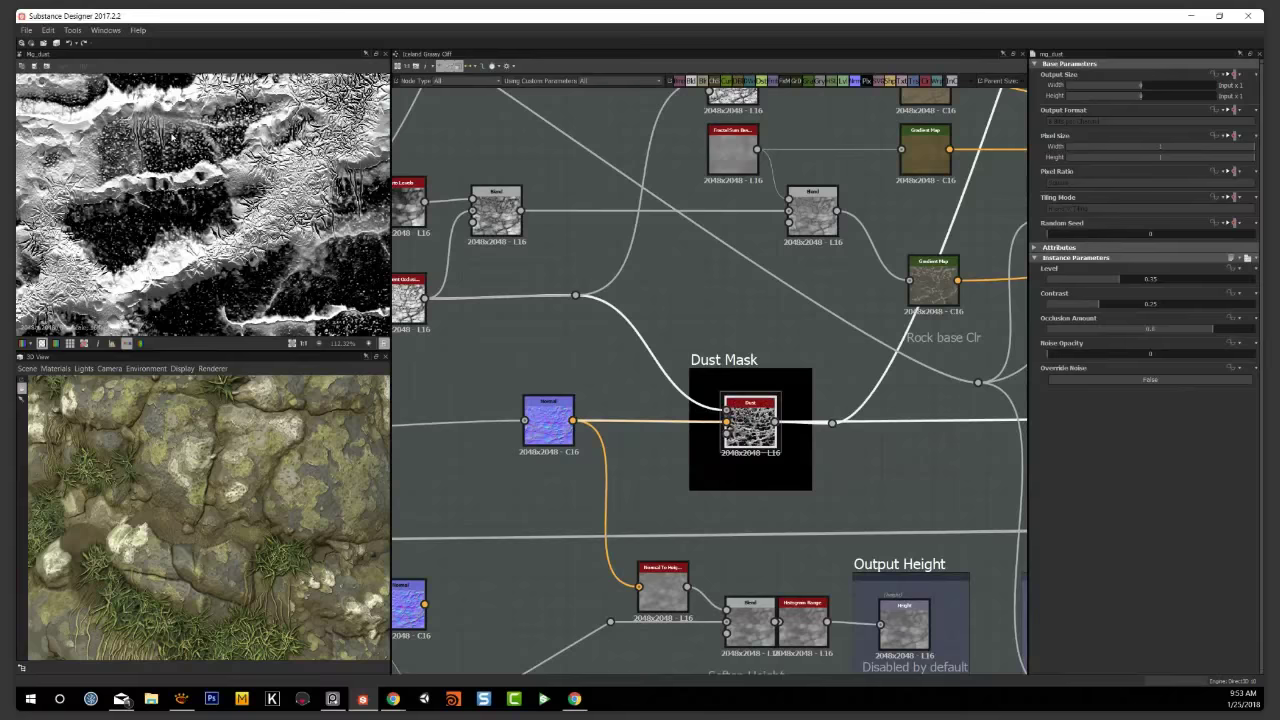
pyautogui.doubleClick(730, 427)
pyautogui.scroll(-1, 957, 470)
pyautogui.moveTo(1000, 430); pyautogui.dragTo(616, 457, button='middle')
pyautogui.scroll(2, 674, 430)
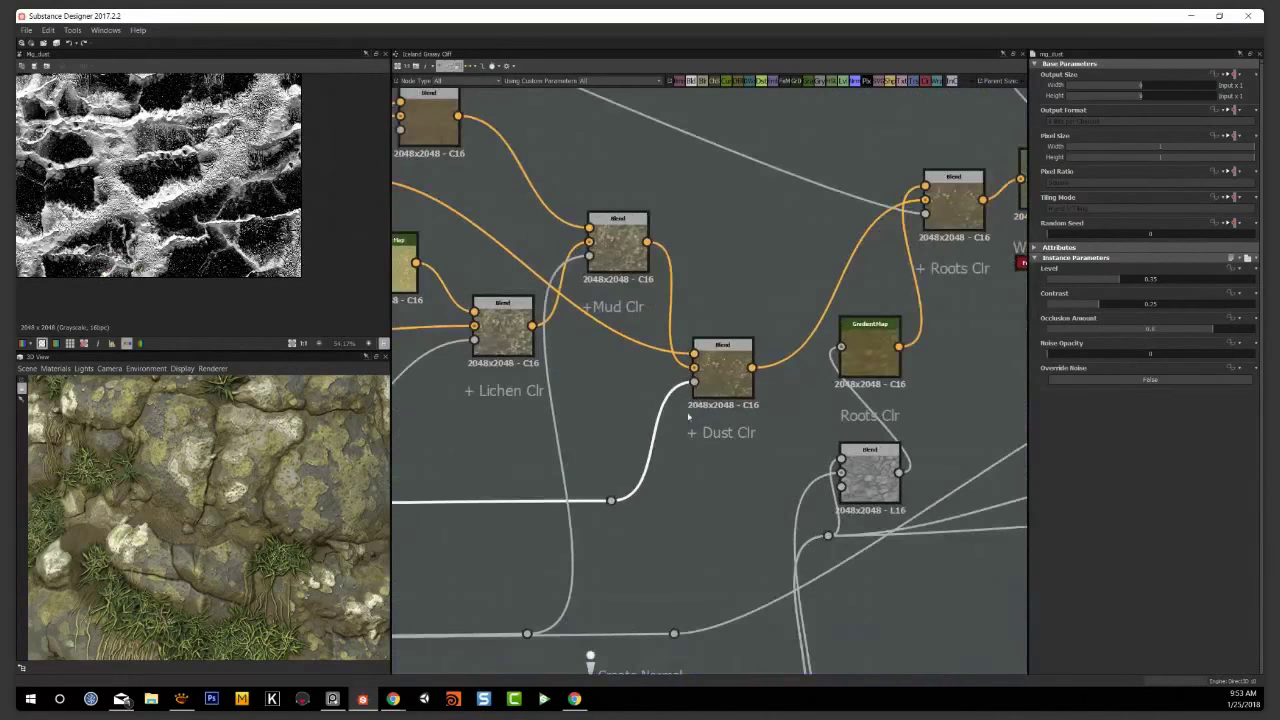
# Compare the +Mud Clr Blend with the + Dust Clr Blend by previewing one after the other
pyautogui.click(720, 365)
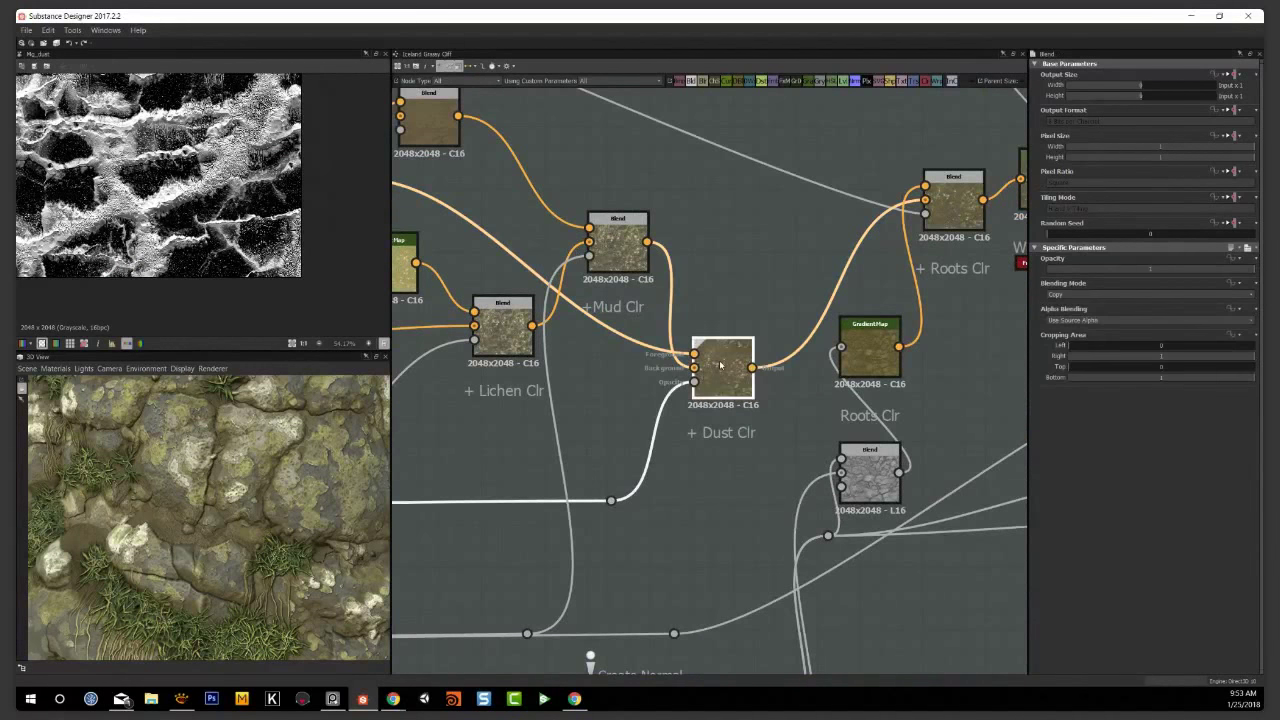
pyautogui.click(627, 230)
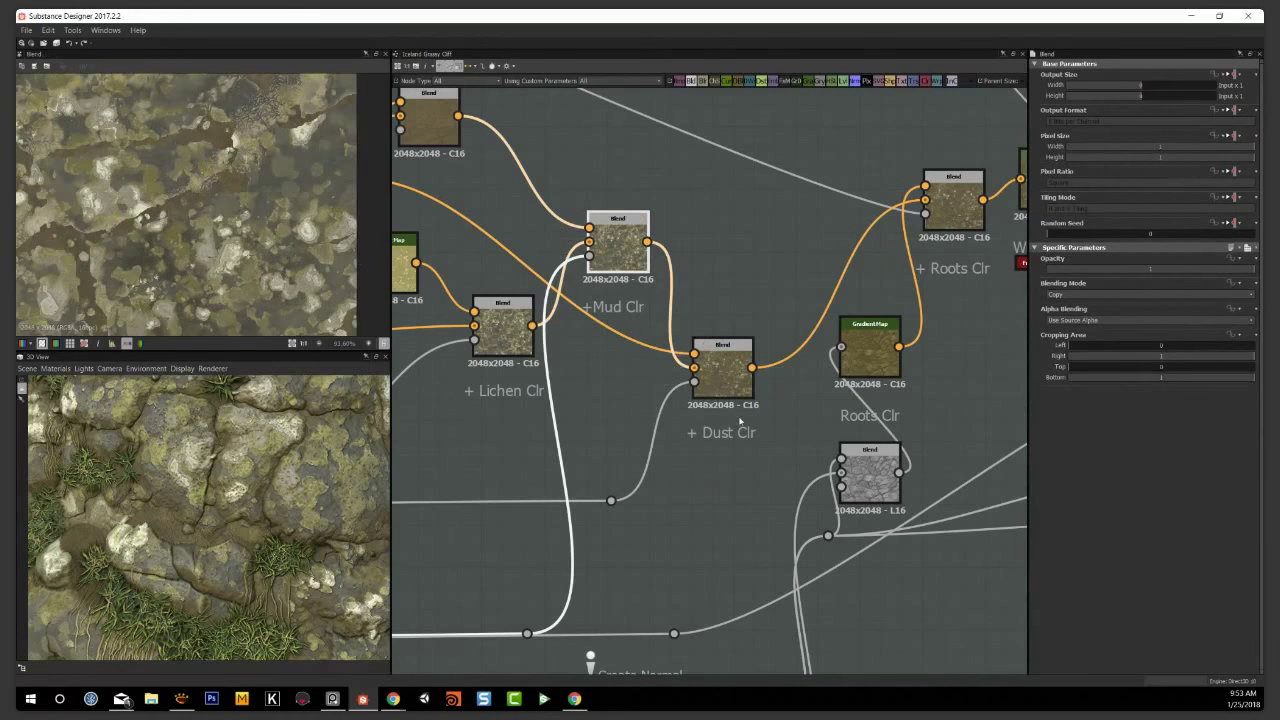
pyautogui.click(725, 372)
pyautogui.scroll(4, 290, 244)
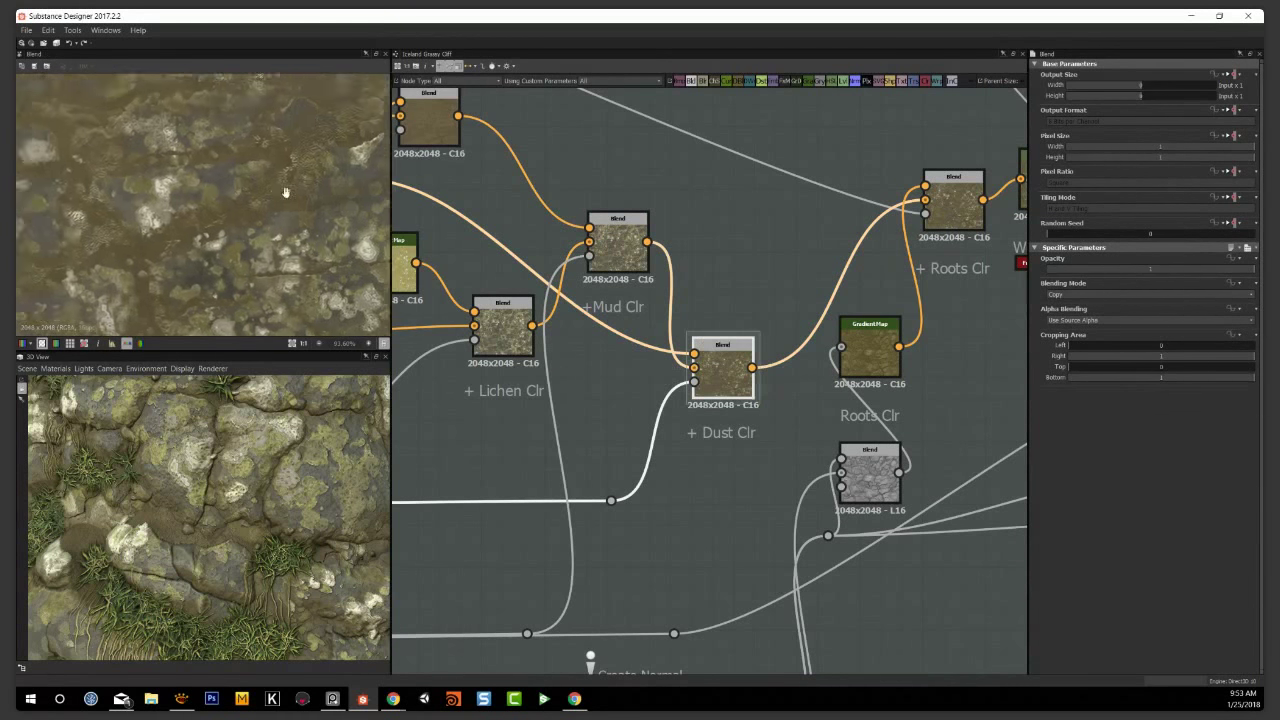
# Examine close up how the dust colour settles over the rock, lichen and mud in the + Dust Clr preview
pyautogui.scroll(-3, 300, 241)
pyautogui.scroll(2, 314, 237)
pyautogui.moveTo(358, 133); pyautogui.dragTo(330, 204, button='middle')
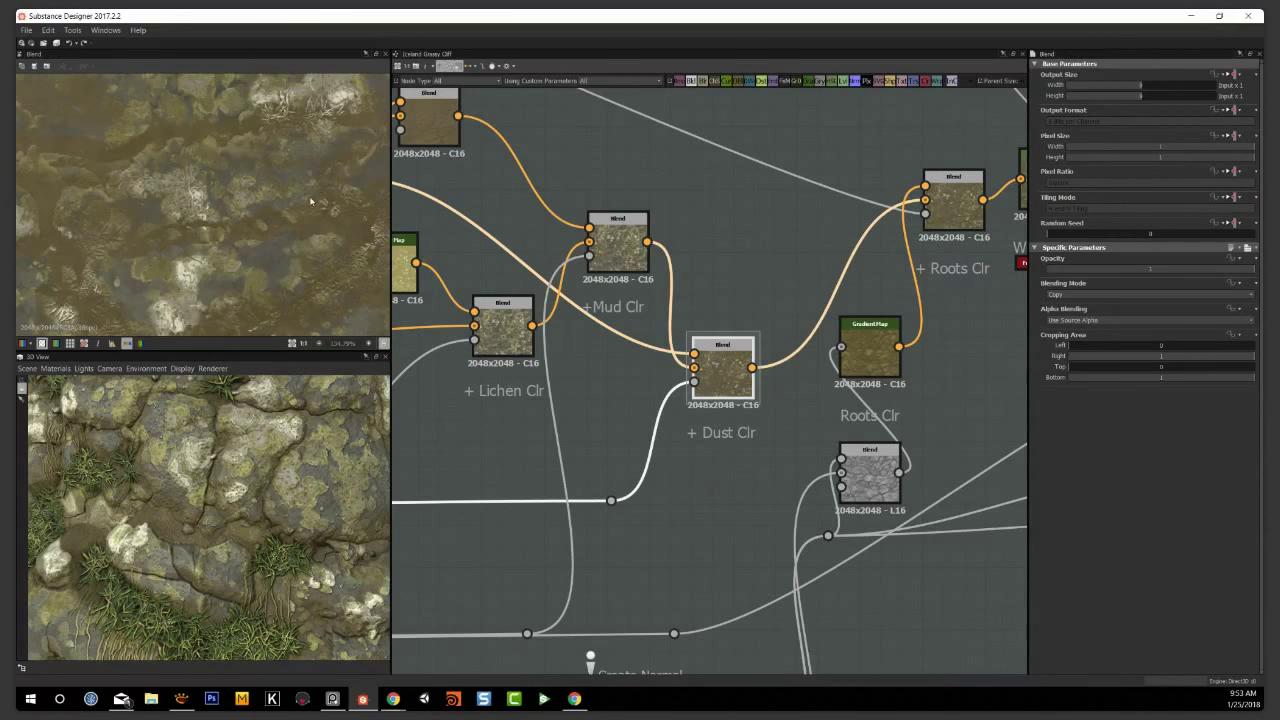
pyautogui.moveTo(298, 265); pyautogui.dragTo(187, 312, button='middle')
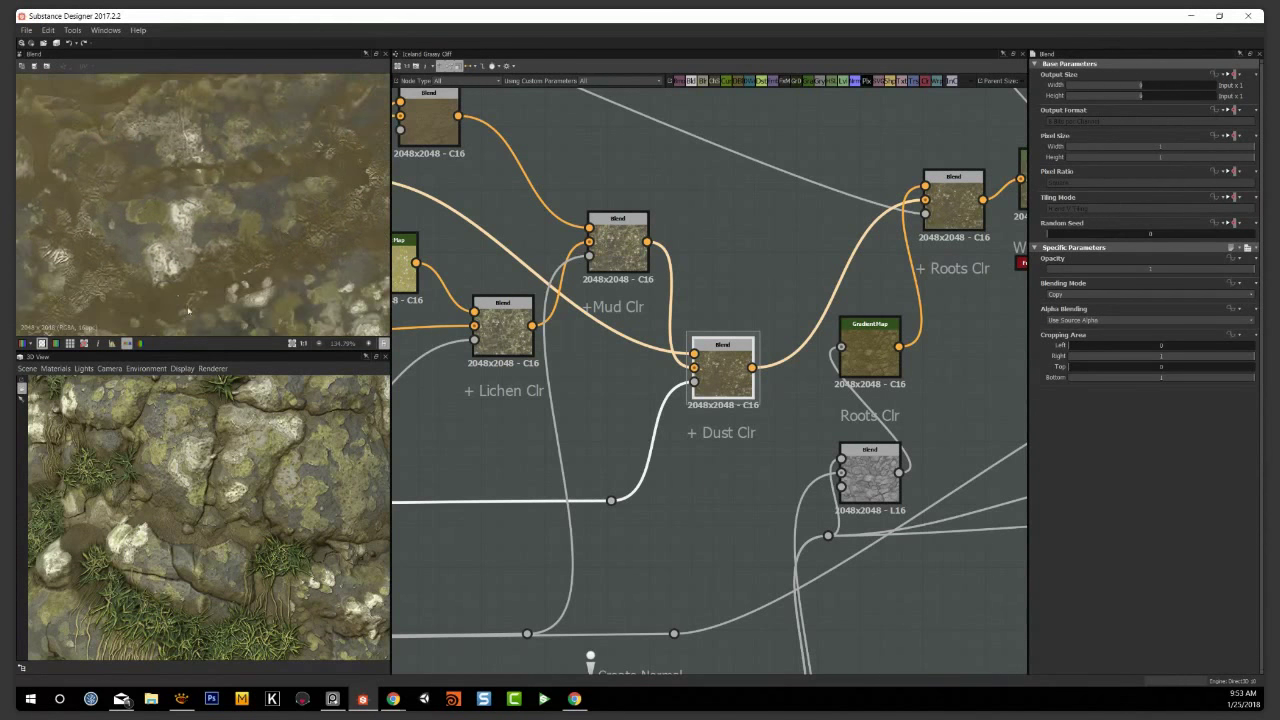
pyautogui.moveTo(227, 176); pyautogui.dragTo(124, 193, button='middle')
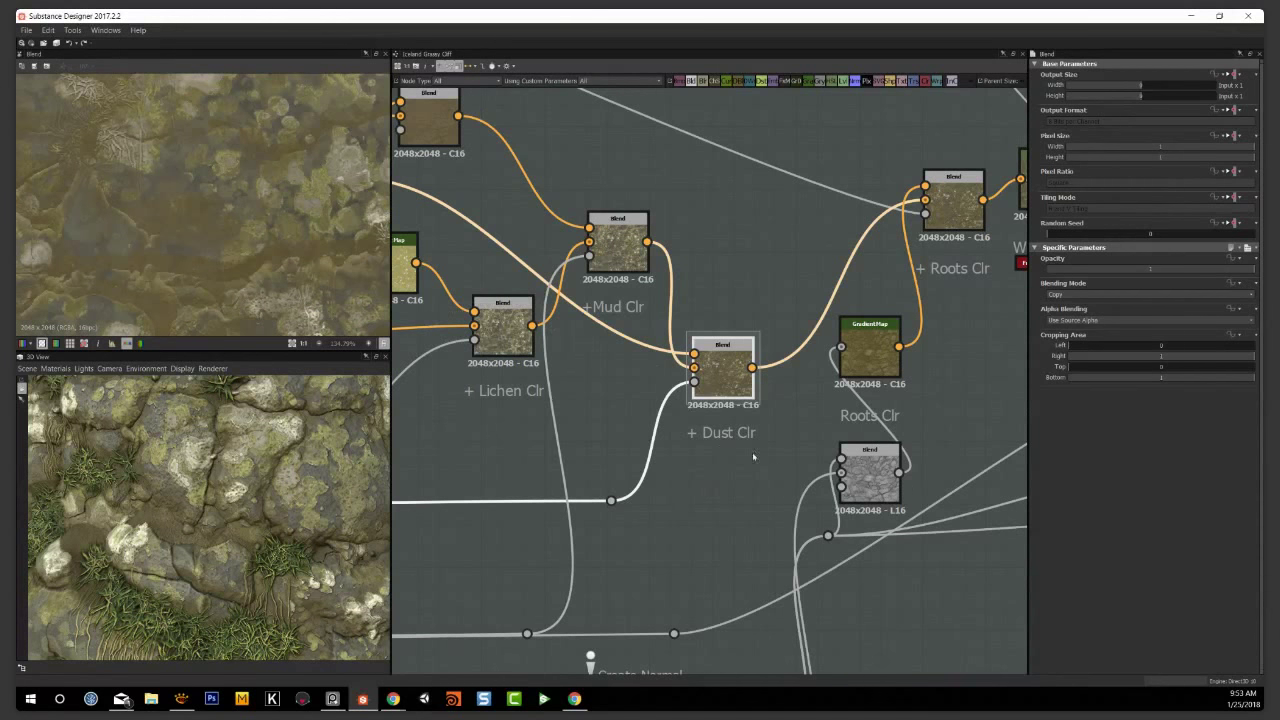
pyautogui.scroll(2, 262, 283)
pyautogui.moveTo(262, 283); pyautogui.dragTo(120, 218, button='middle')
pyautogui.moveTo(168, 182); pyautogui.dragTo(98, 218, button='middle')
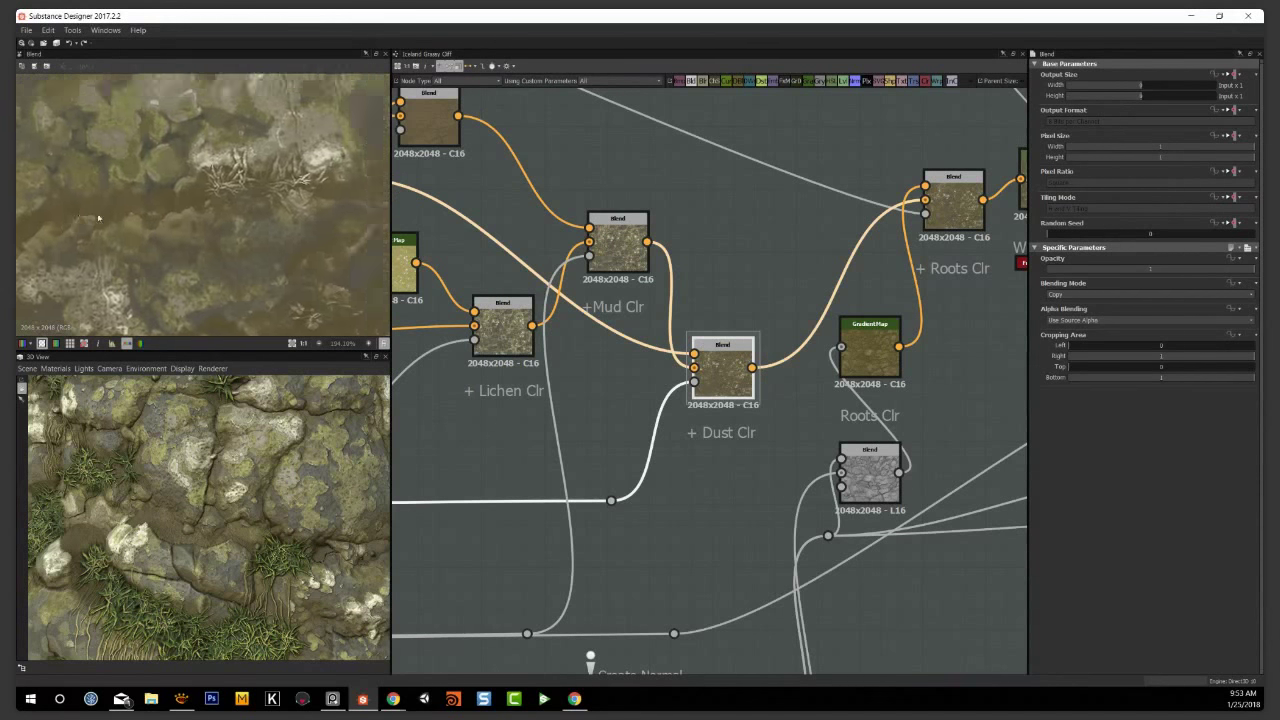
pyautogui.moveTo(190, 196); pyautogui.dragTo(166, 222, button='middle')
# Move on to the + Roots Clr Blend and preview the colour with the roots added
pyautogui.moveTo(724, 249); pyautogui.dragTo(565, 341, button='middle')
pyautogui.click(911, 417)
pyautogui.scroll(-2, 694, 281)
pyautogui.scroll(2, 783, 423)
pyautogui.moveTo(783, 451); pyautogui.dragTo(790, 457, button='middle')
pyautogui.moveTo(256, 151); pyautogui.dragTo(157, 151, button='middle')
pyautogui.doubleClick(766, 343)
pyautogui.scroll(-1, 168, 216)
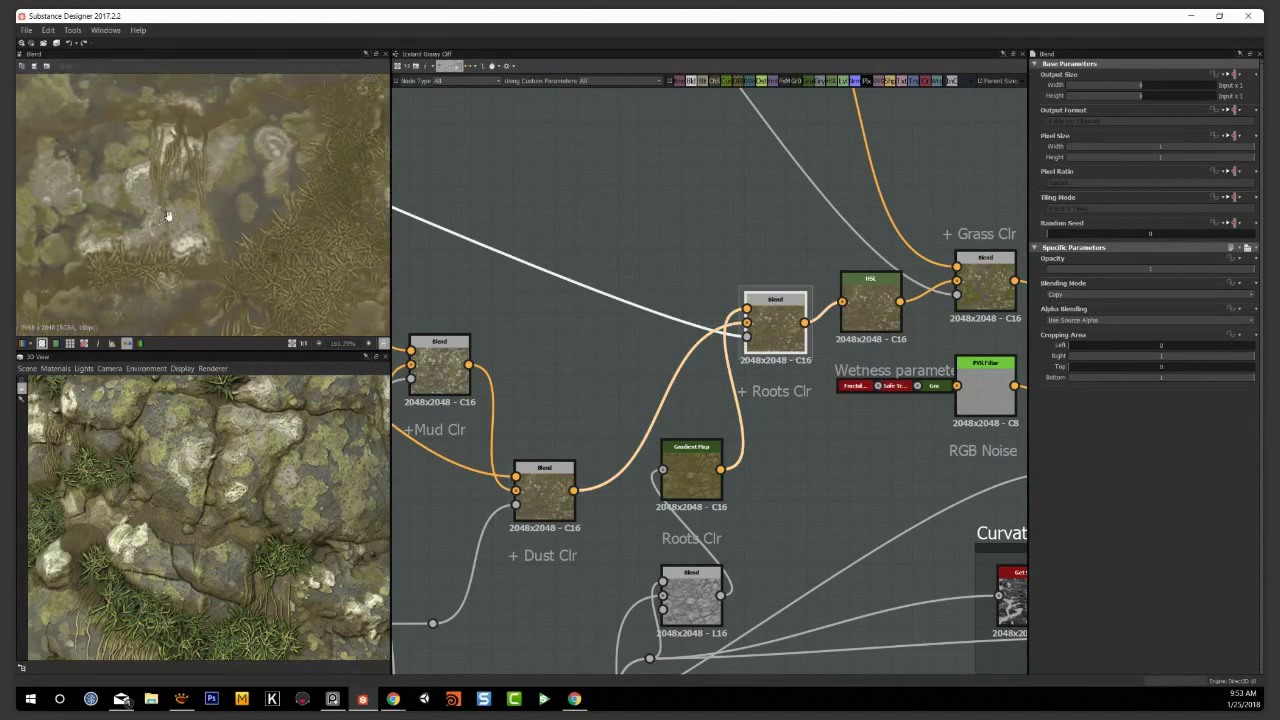
# Preview the Roots Clr Gradient Map feeding the roots blend, and inspect the roots on the 3D model
pyautogui.moveTo(759, 549); pyautogui.dragTo(770, 219, button='middle')
pyautogui.moveTo(790, 365); pyautogui.dragTo(807, 472, button='middle')
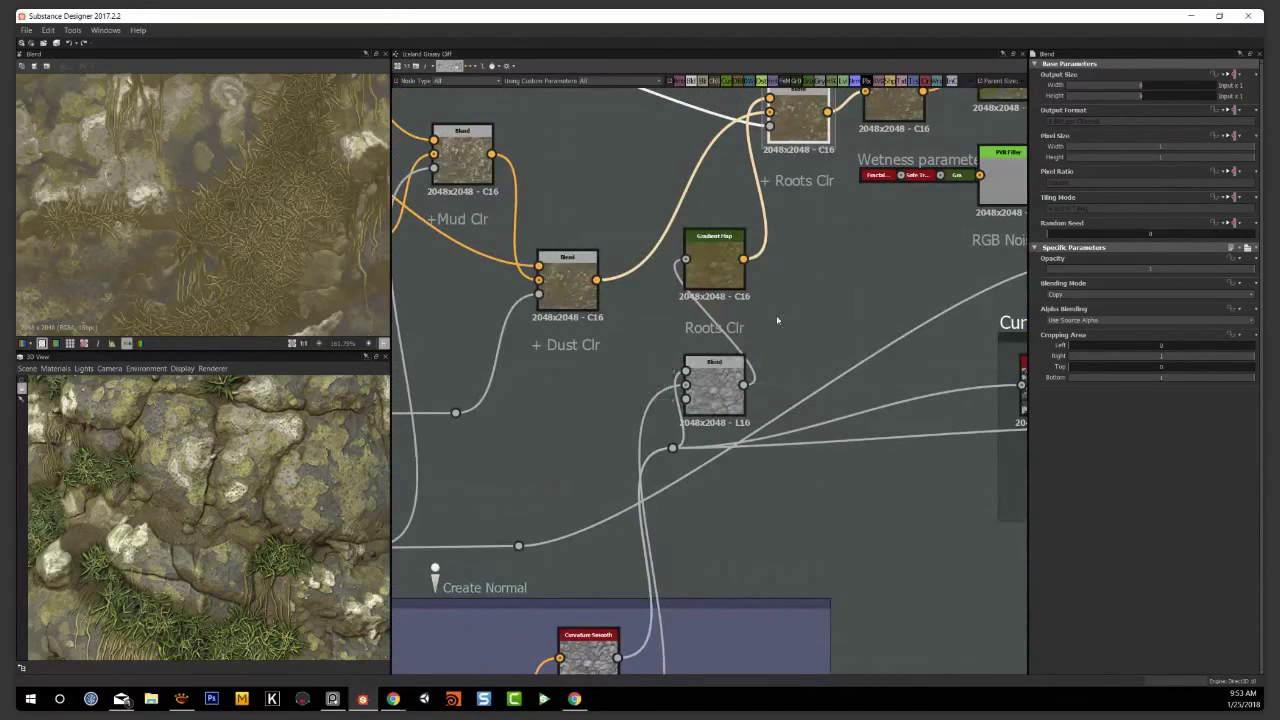
pyautogui.moveTo(777, 320); pyautogui.dragTo(787, 424, button='middle')
pyautogui.doubleClick(729, 367)
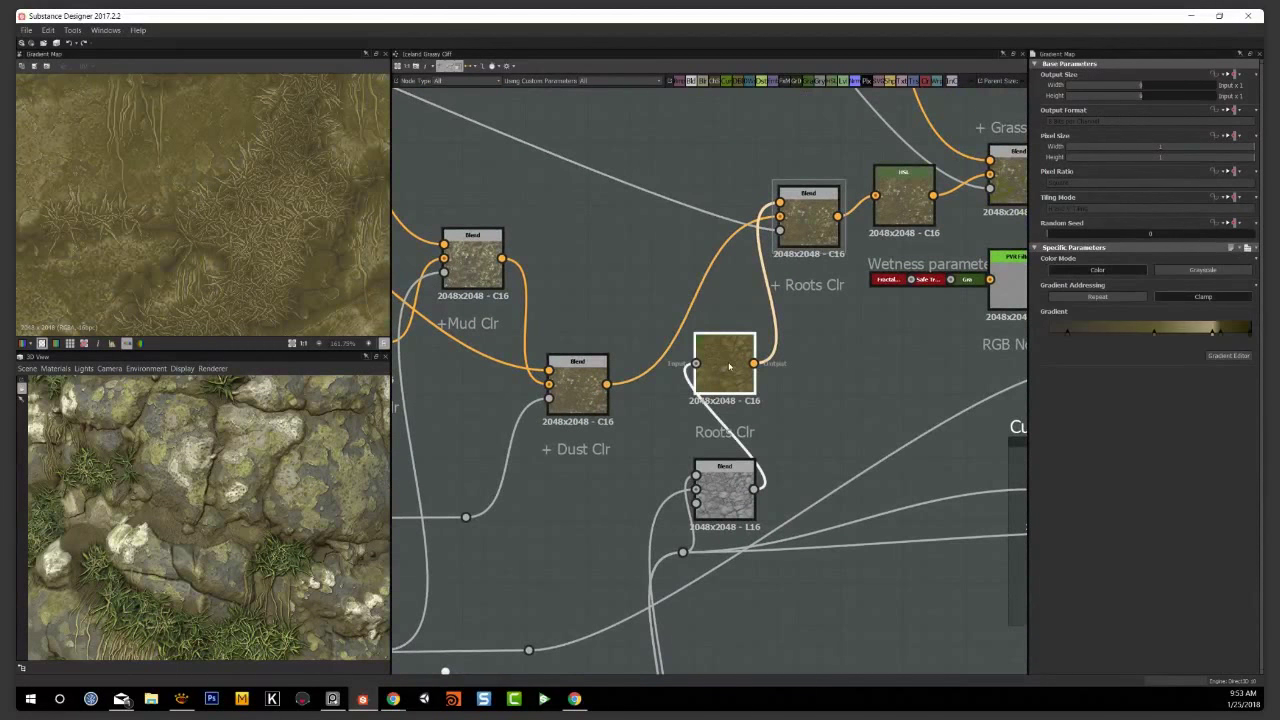
pyautogui.moveTo(231, 483); pyautogui.dragTo(225, 502, button='middle')
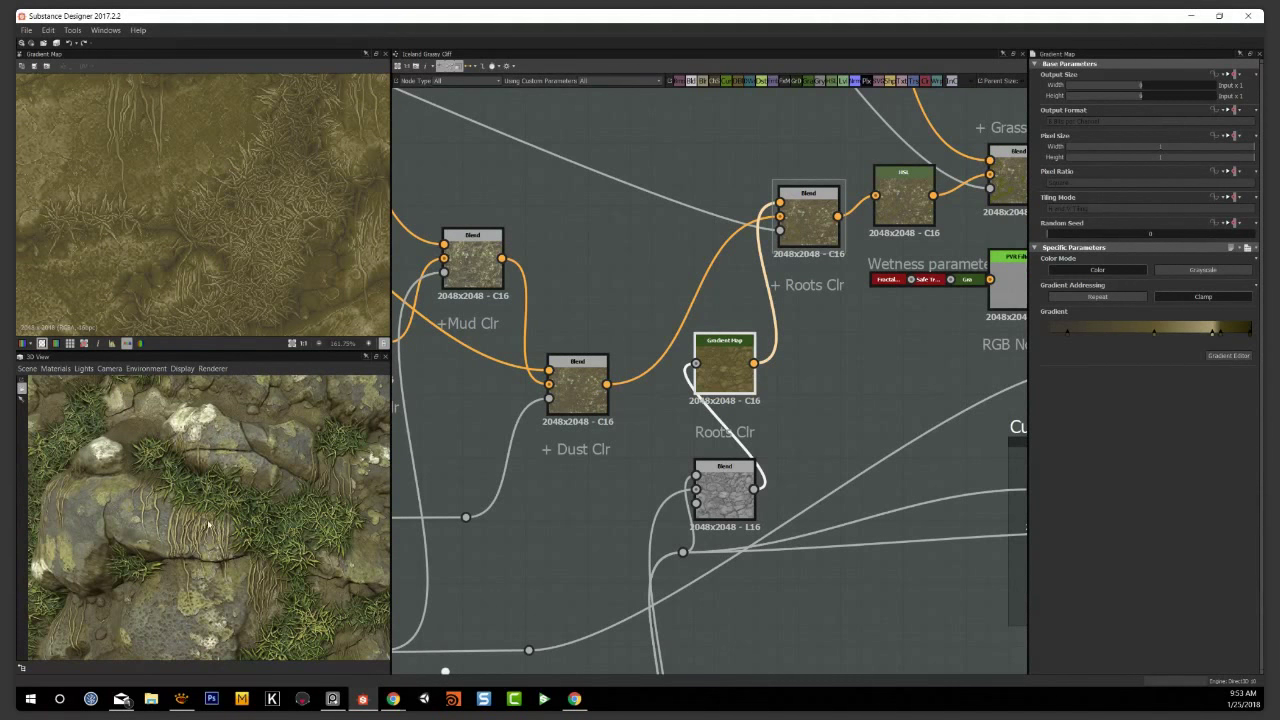
# Return to the + Roots Clr Blend and preview its whole texture
pyautogui.moveTo(619, 398); pyautogui.dragTo(577, 460, button='middle')
pyautogui.doubleClick(766, 275)
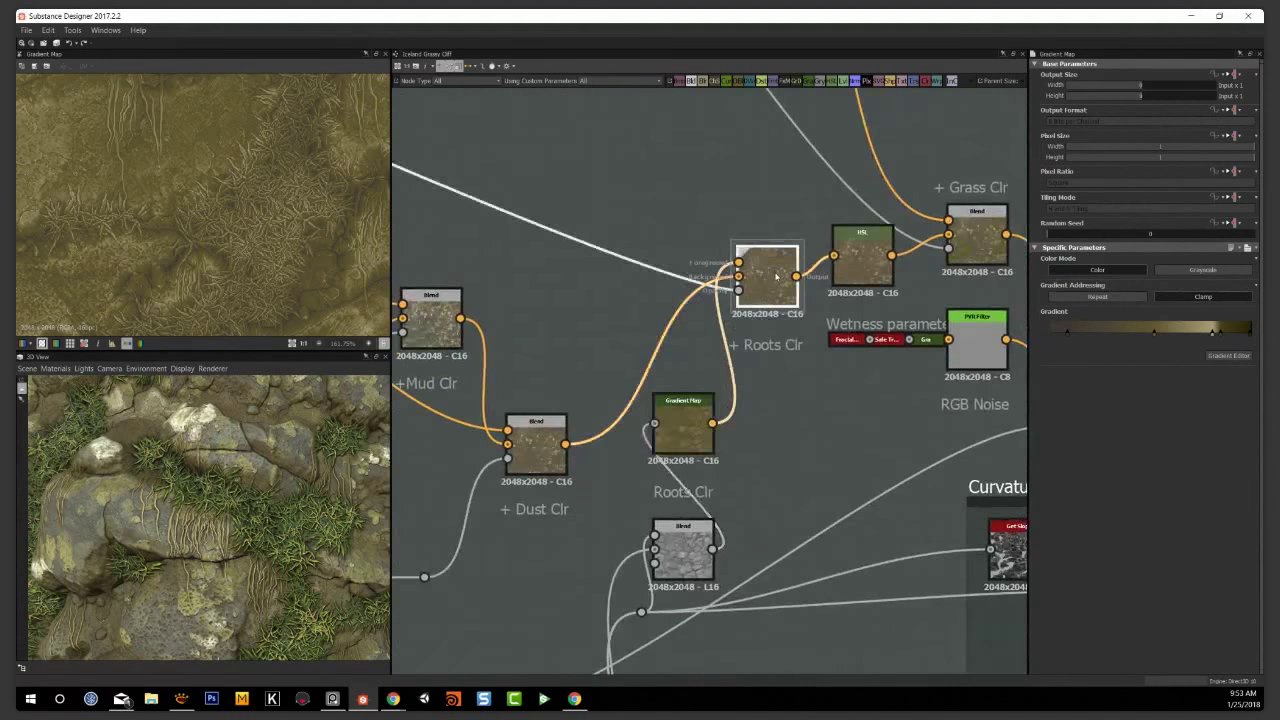
pyautogui.scroll(-4, 250, 210)
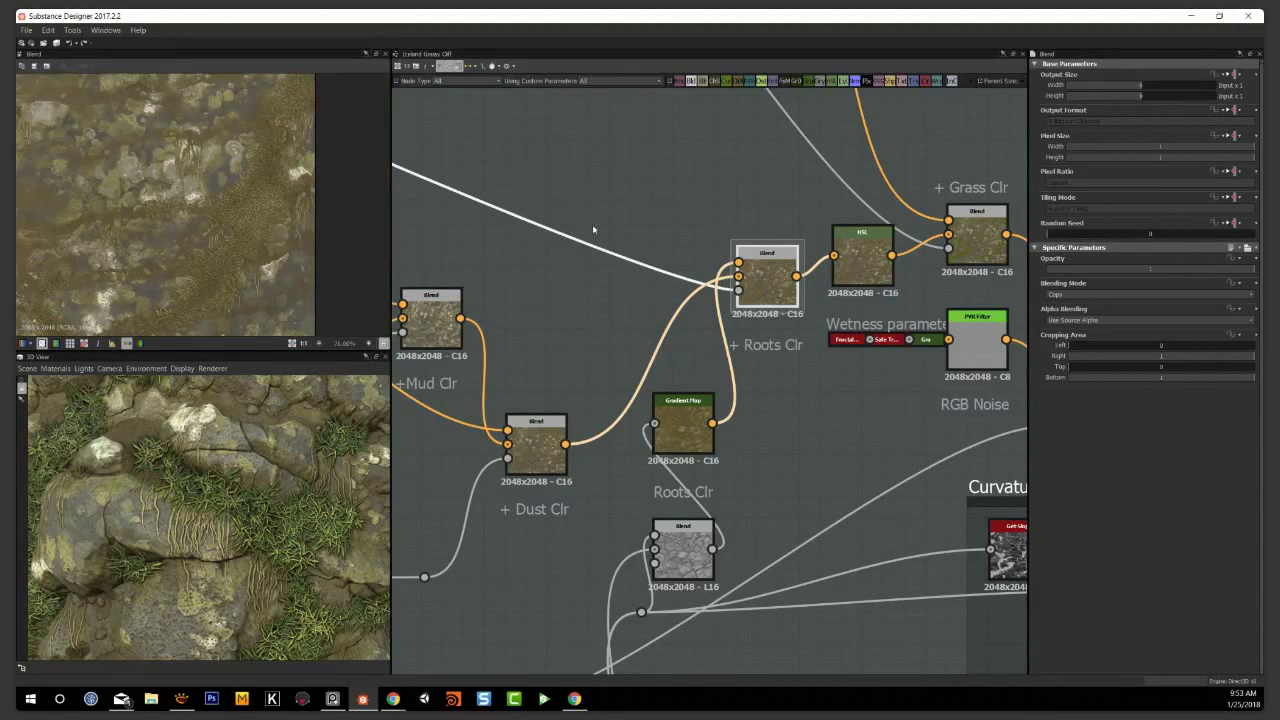
# Preview the HSL node that follows the roots blend, and show the graph's input parameters, including Wetness
pyautogui.moveTo(651, 206); pyautogui.dragTo(557, 288, button='middle')
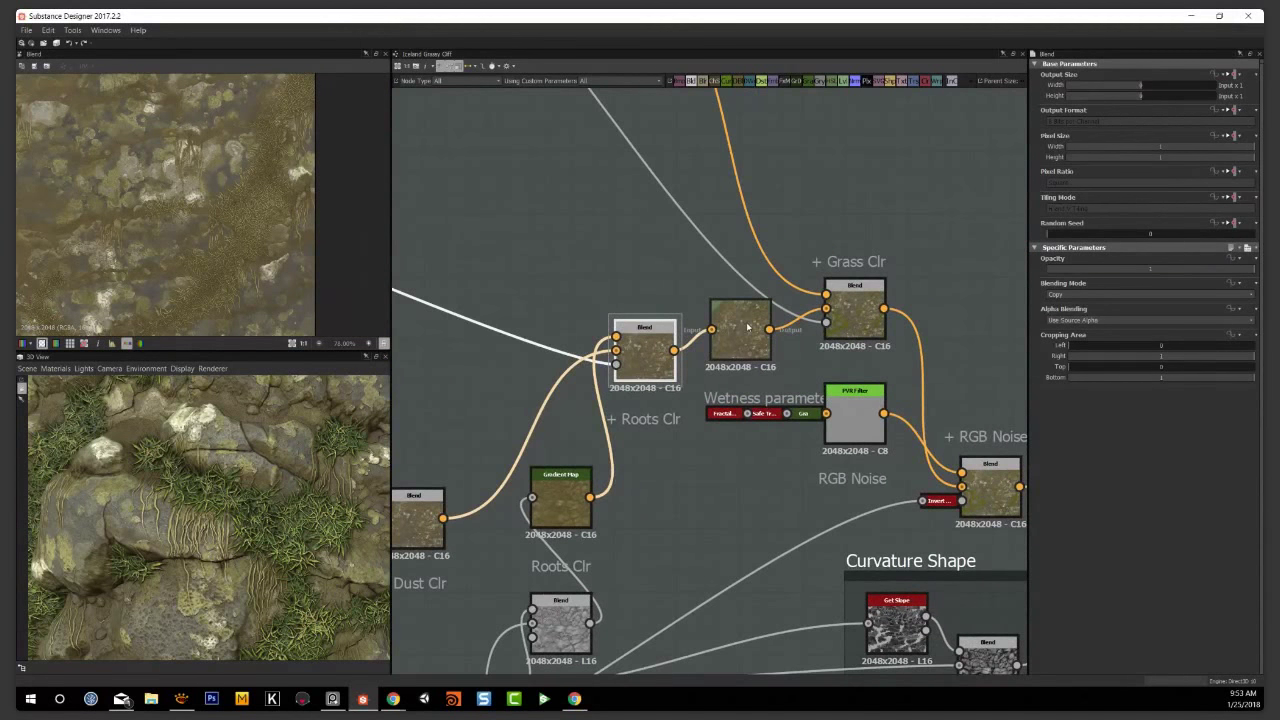
pyautogui.doubleClick(747, 326)
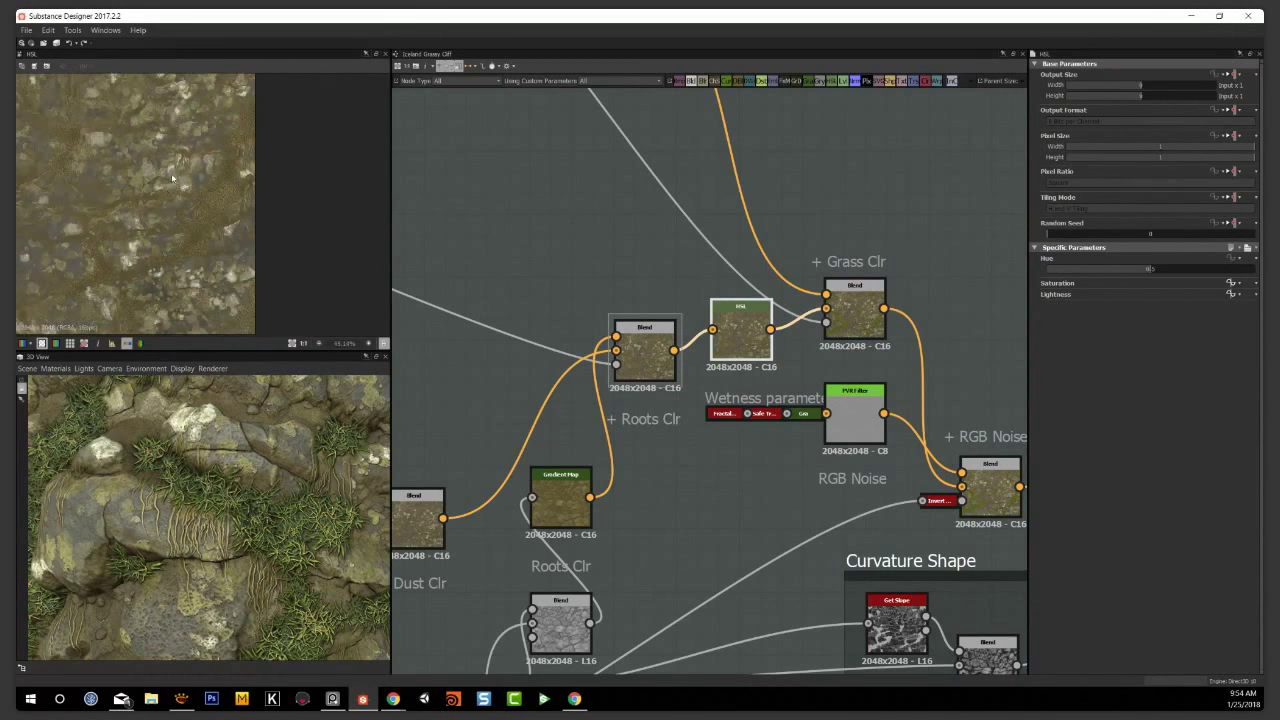
pyautogui.scroll(-3, 155, 200)
pyautogui.scroll(2, 590, 315)
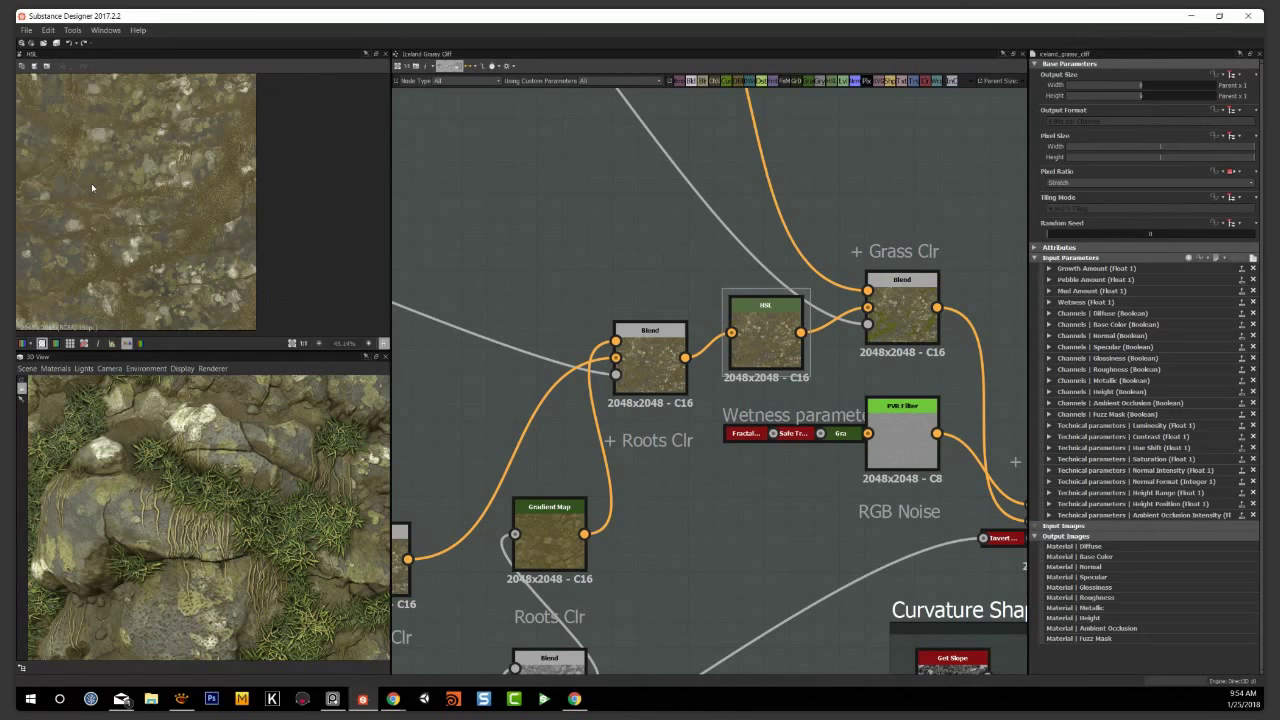
pyautogui.scroll(2, 91, 183)
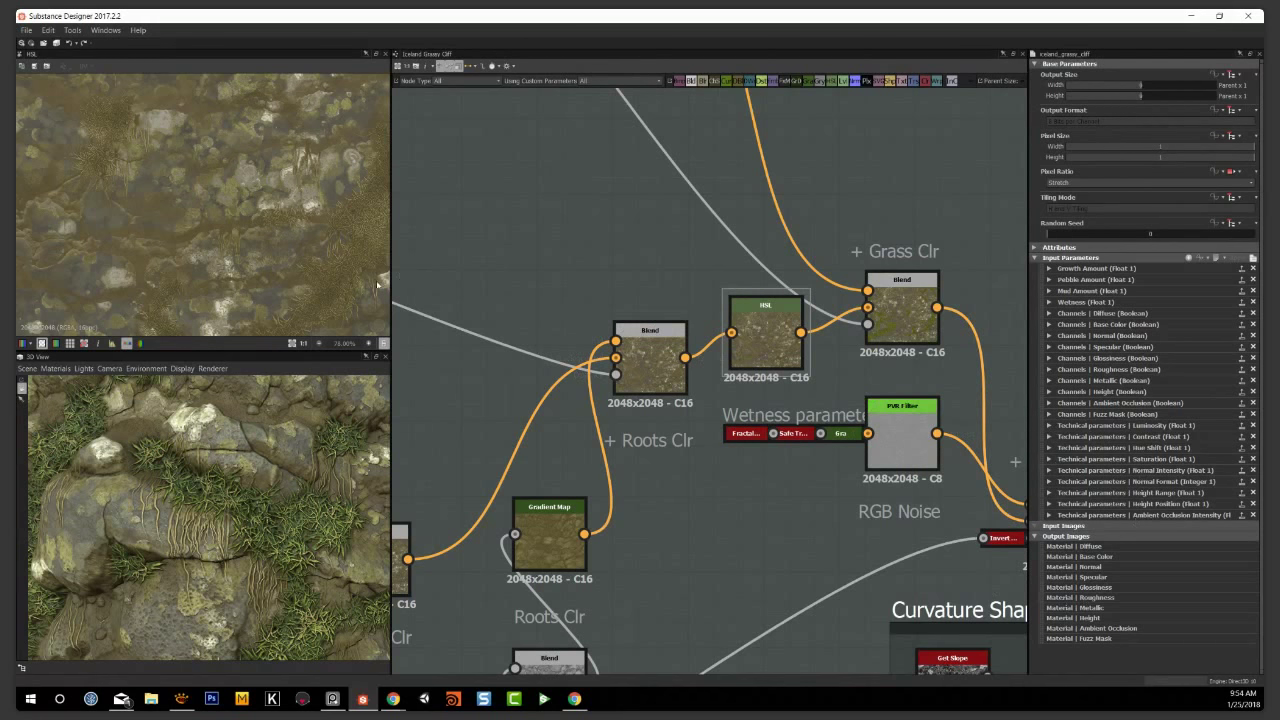
# Preview the + Grass Clr Blend and examine the grass patches over the cliff colour
pyautogui.moveTo(818, 562); pyautogui.dragTo(711, 682, button='middle')
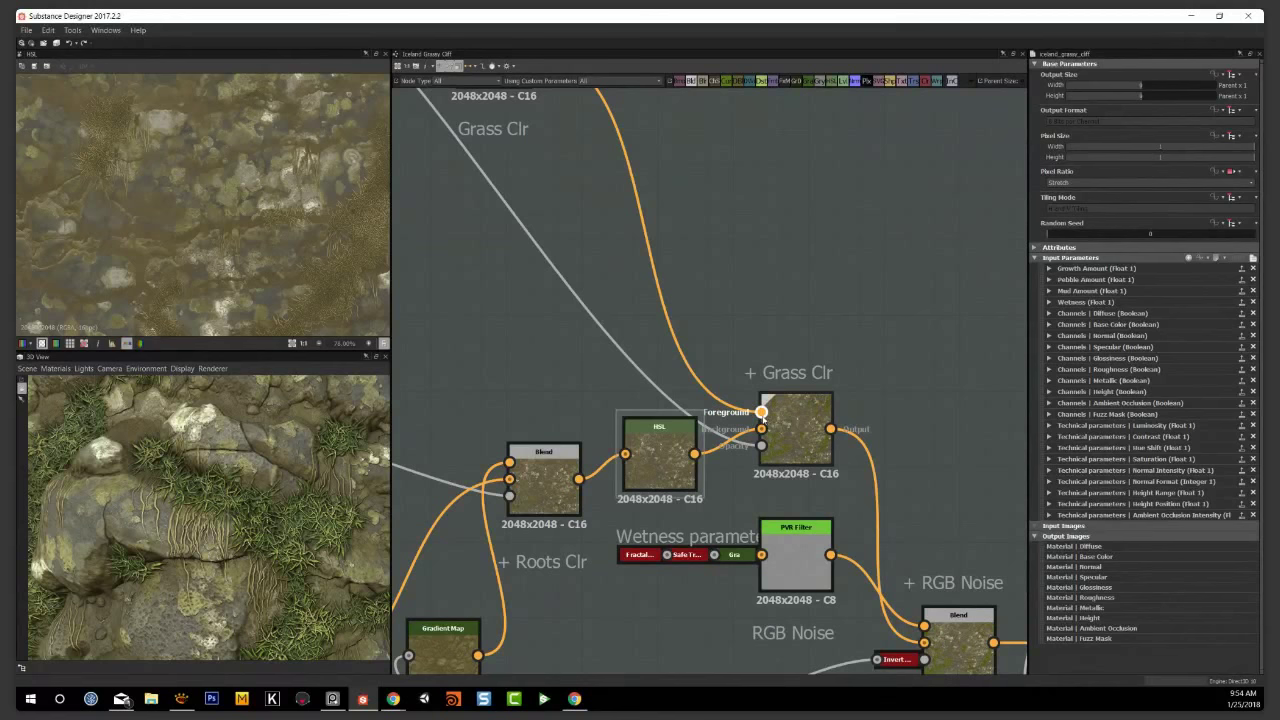
pyautogui.doubleClick(800, 432)
pyautogui.scroll(-3, 250, 216)
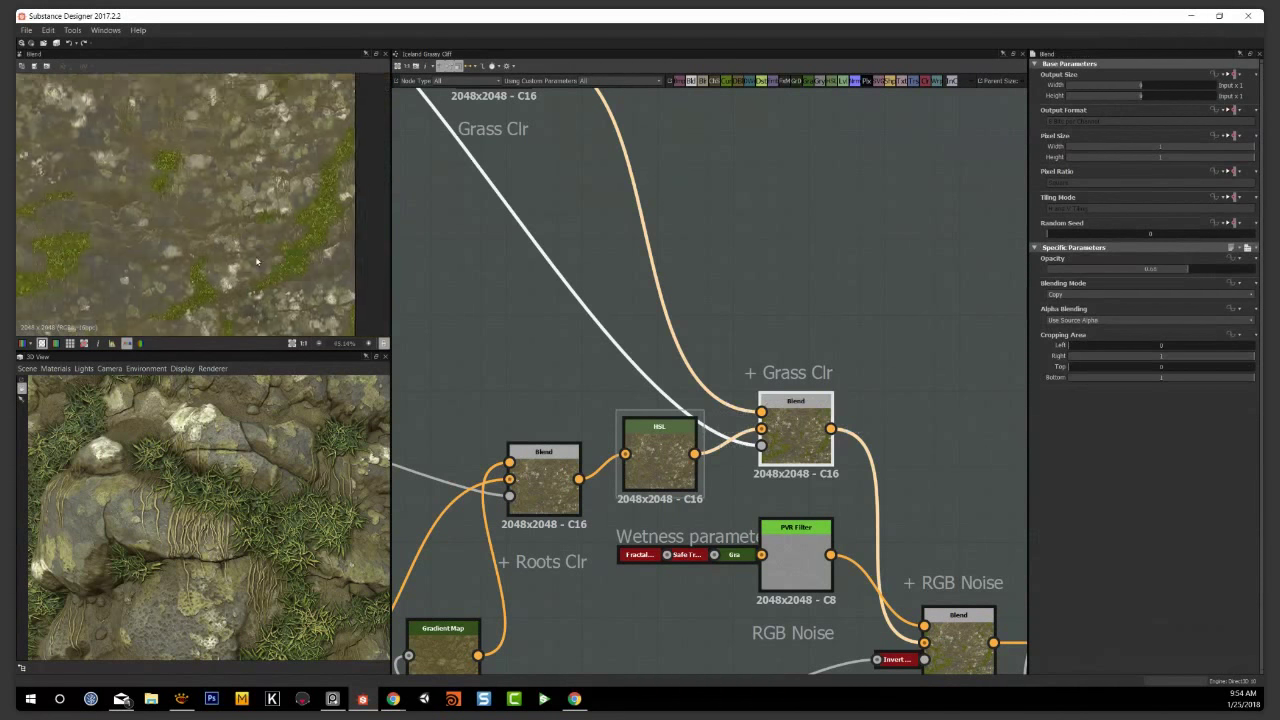
pyautogui.scroll(4, 271, 215)
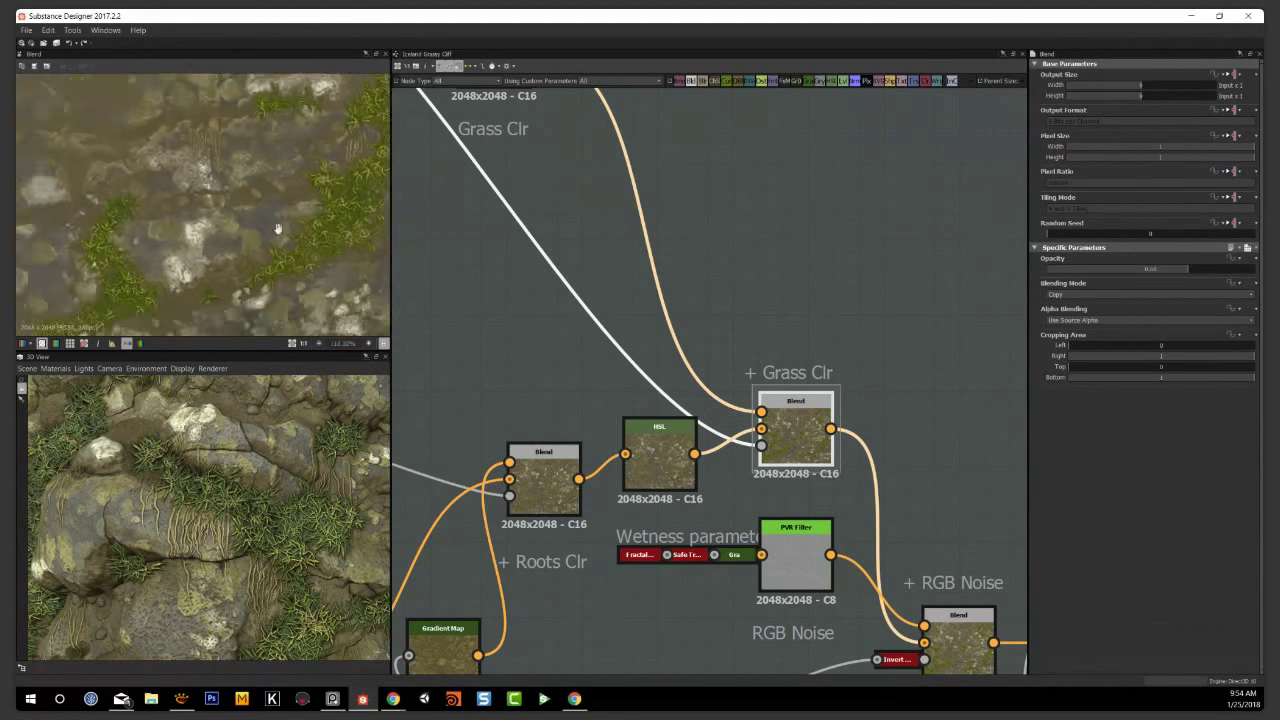
pyautogui.scroll(-3, 771, 332)
# Trace the grass blend's foreground to the Grass Clr Gradient Map and preview its gradient colours
pyautogui.moveTo(772, 332); pyautogui.dragTo(586, 323, button='middle')
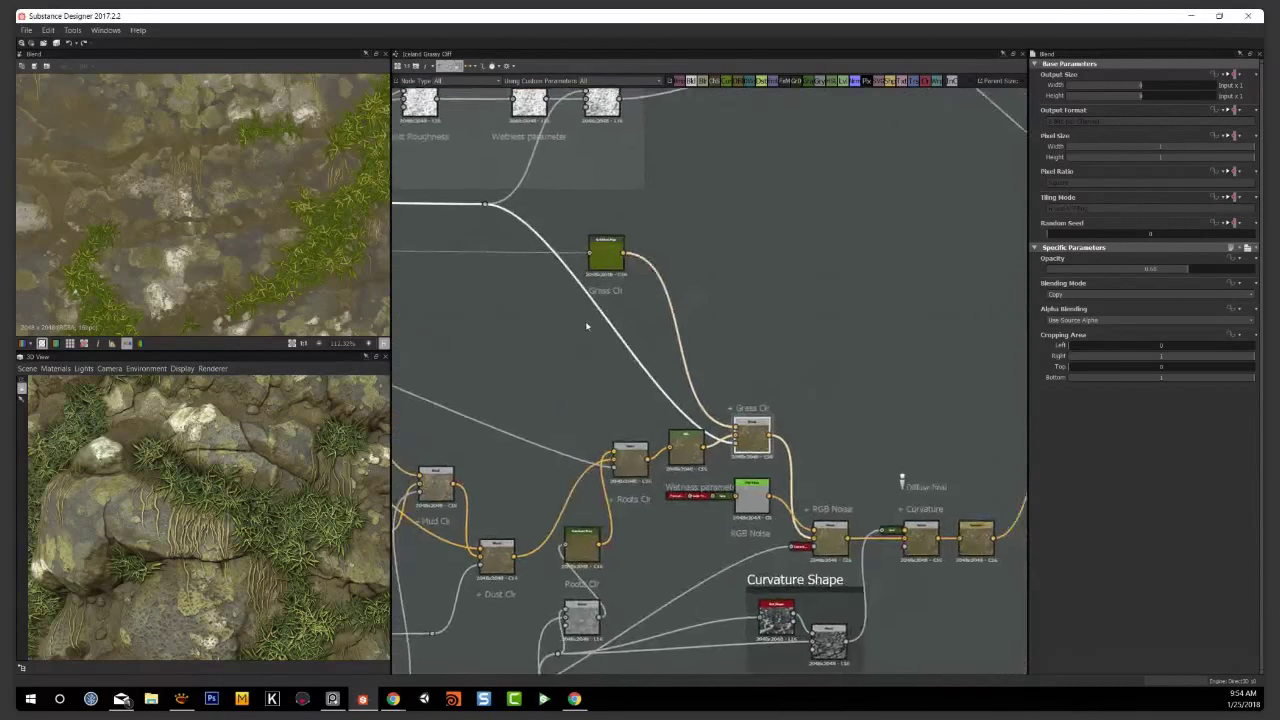
pyautogui.scroll(2, 588, 323)
pyautogui.doubleClick(615, 218)
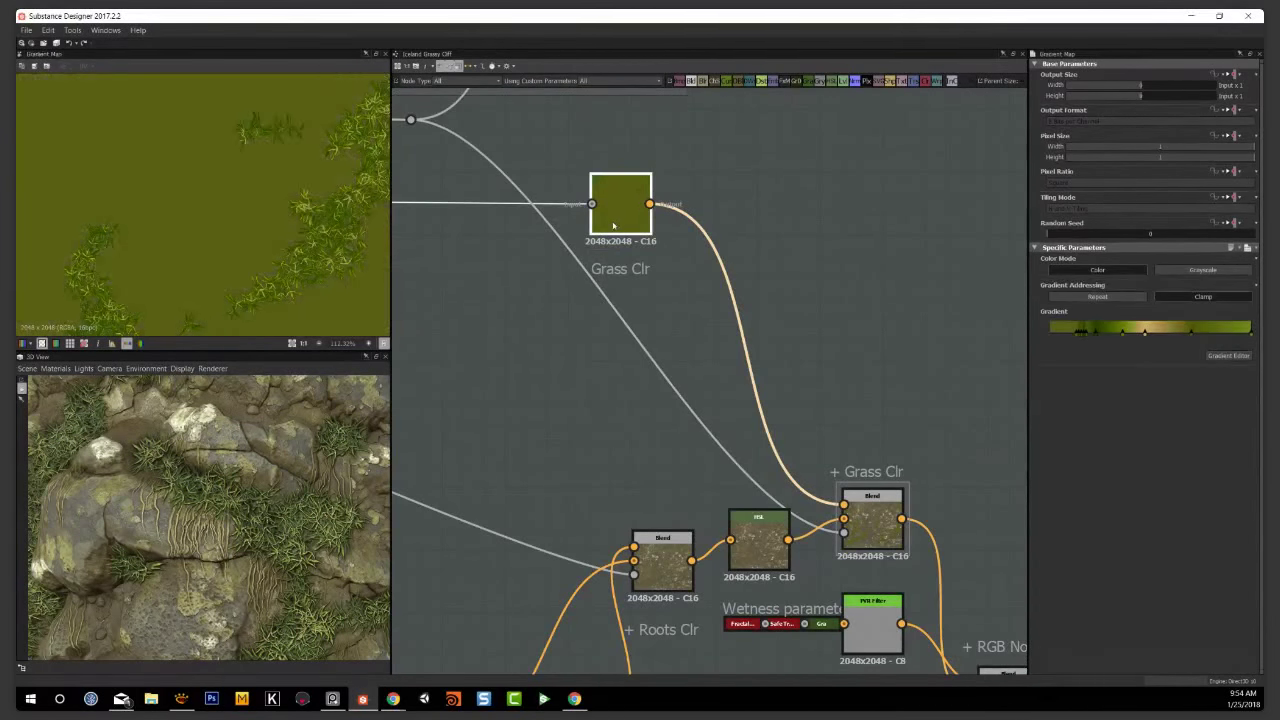
pyautogui.moveTo(831, 360); pyautogui.dragTo(806, 332, button='middle')
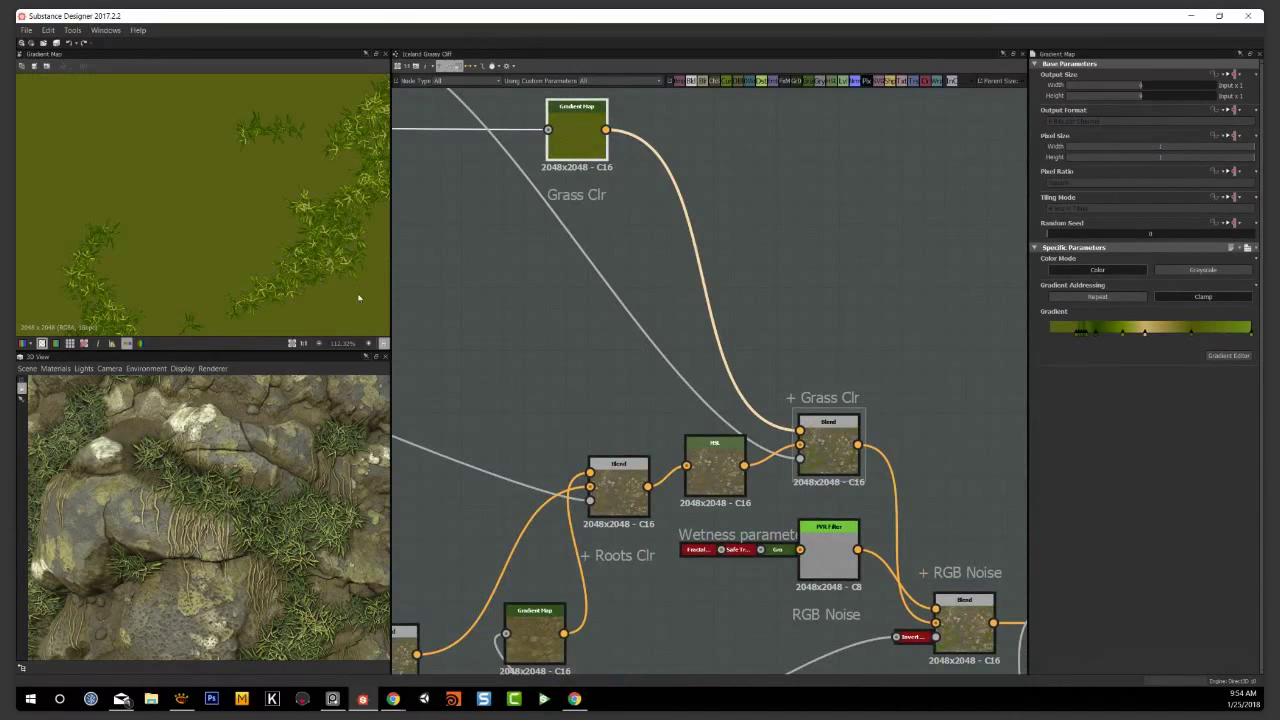
# Show the + Grass Clr Blend's parameters, and inspect the grass on the 3D model
pyautogui.moveTo(832, 449); pyautogui.dragTo(803, 405, button='middle')
pyautogui.click(803, 405)
pyautogui.scroll(2, 800, 405)
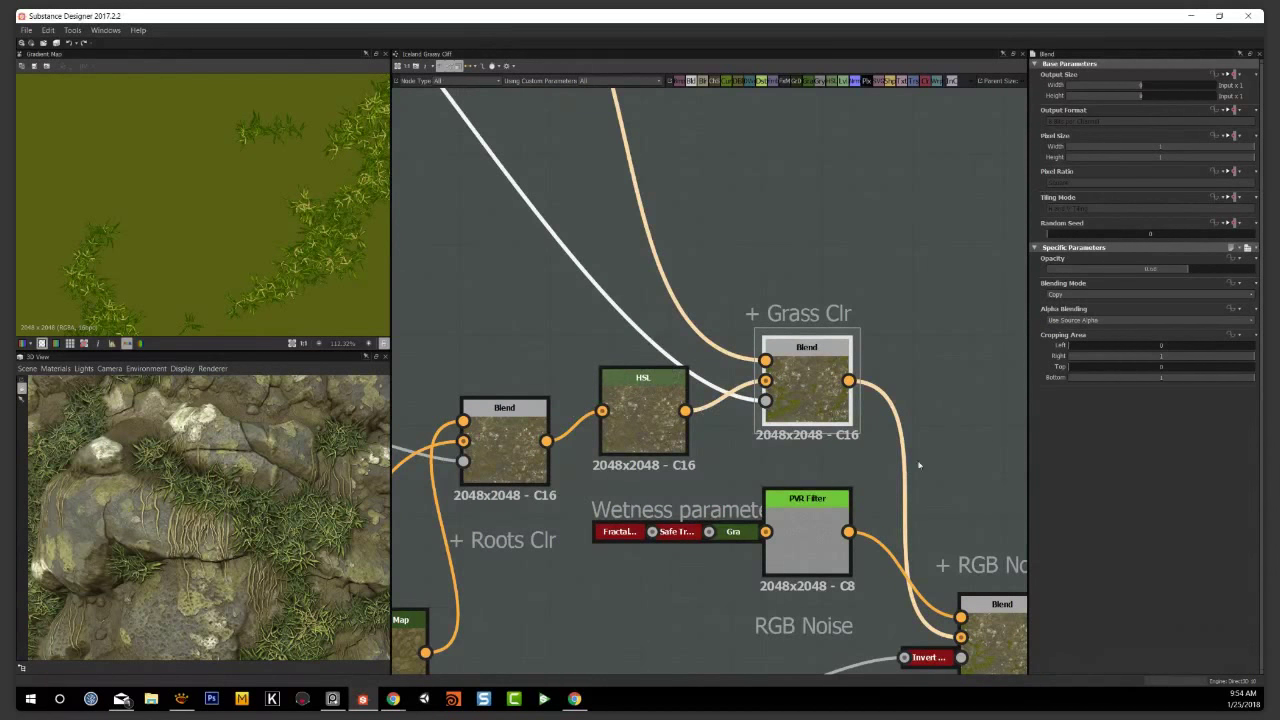
pyautogui.moveTo(268, 474); pyautogui.dragTo(270, 531)
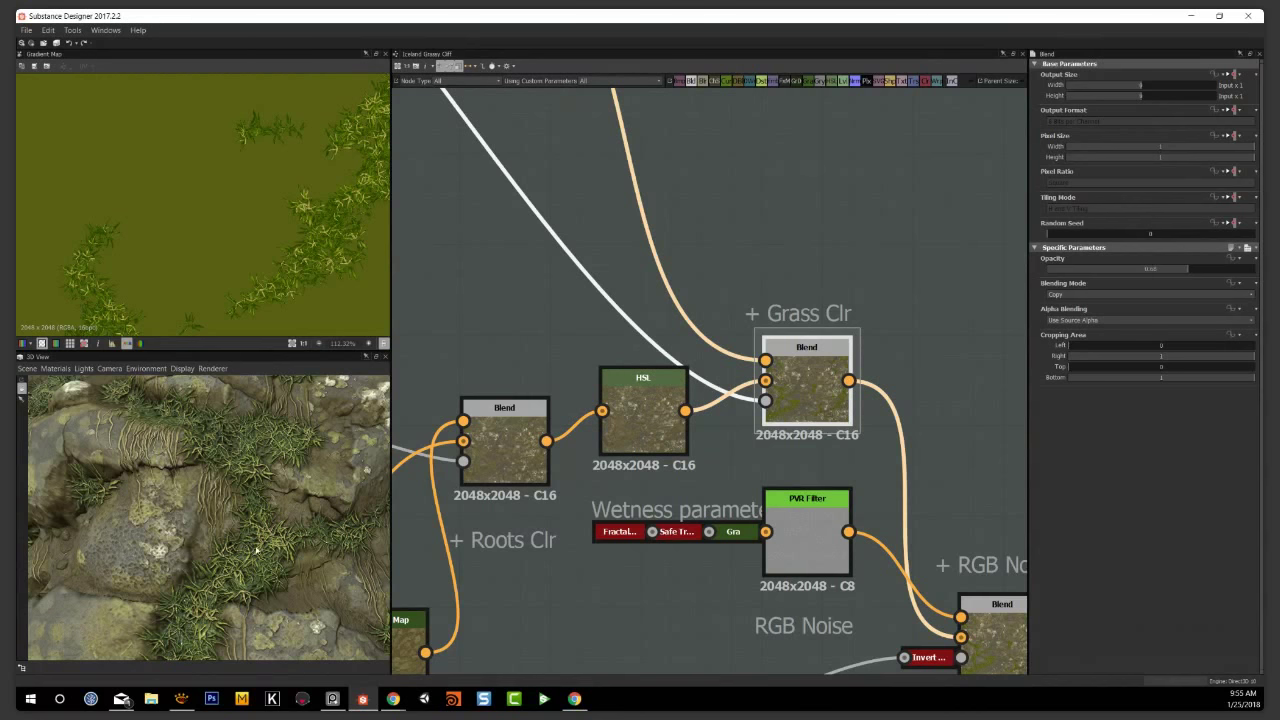
# Look over the Wetness, RGB Noise and Curvature Shape nodes, and view the diffuse colour chain as a whole
pyautogui.scroll(-1, 790, 280)
pyautogui.moveTo(840, 354); pyautogui.dragTo(792, 266, button='middle')
pyautogui.scroll(-1, 792, 266)
pyautogui.scroll(1, 768, 250)
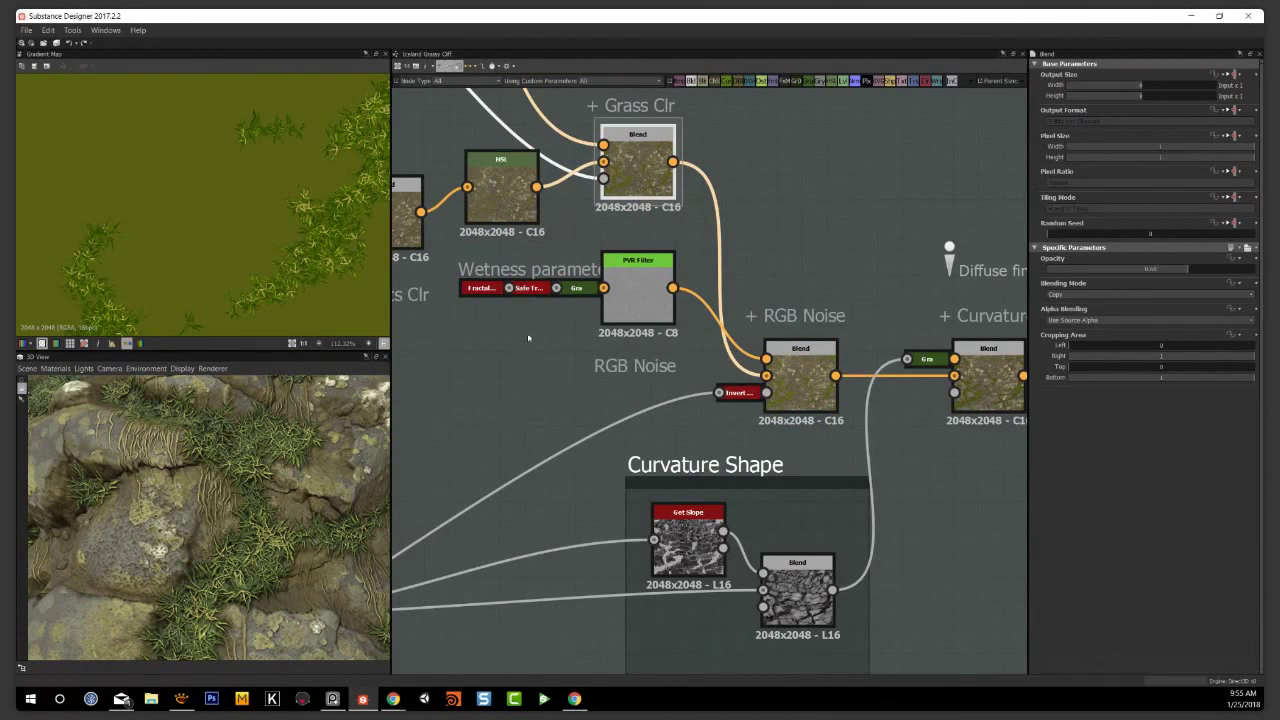
pyautogui.scroll(-1, 527, 359)
pyautogui.moveTo(521, 360); pyautogui.dragTo(652, 445, button='middle')
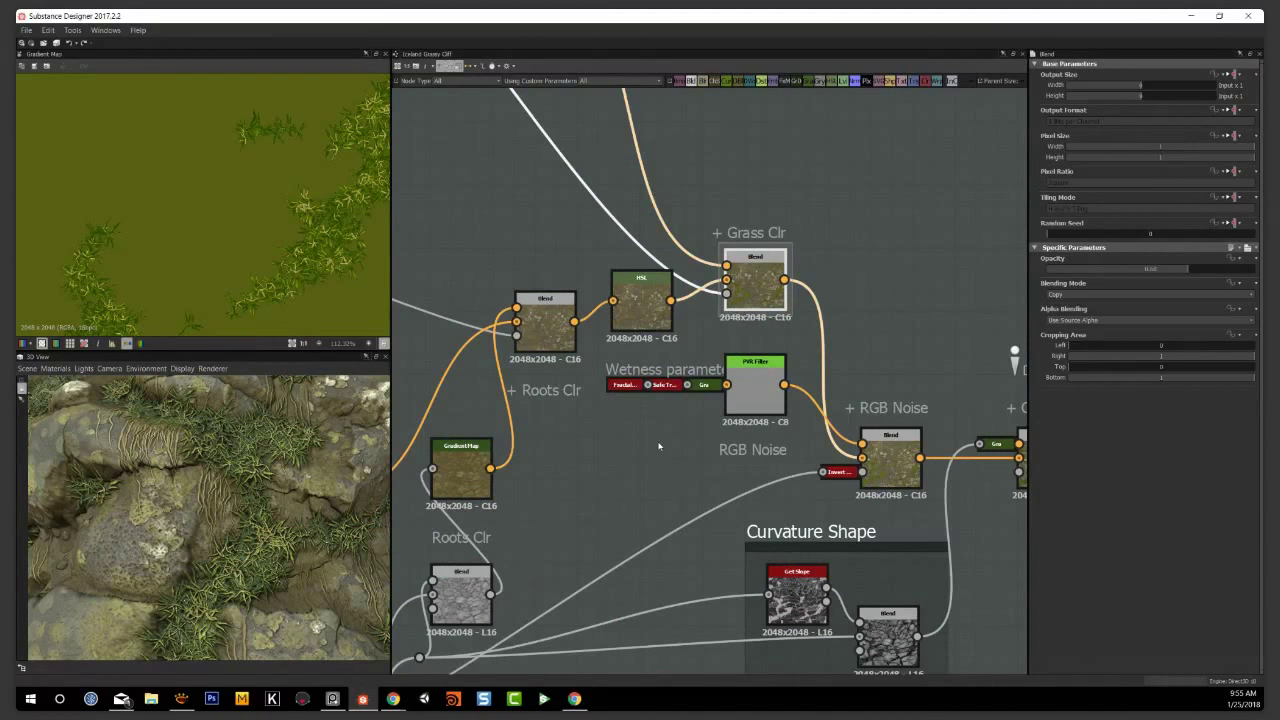
pyautogui.scroll(-4, 659, 449)
pyautogui.moveTo(654, 450); pyautogui.dragTo(708, 436, button='middle')
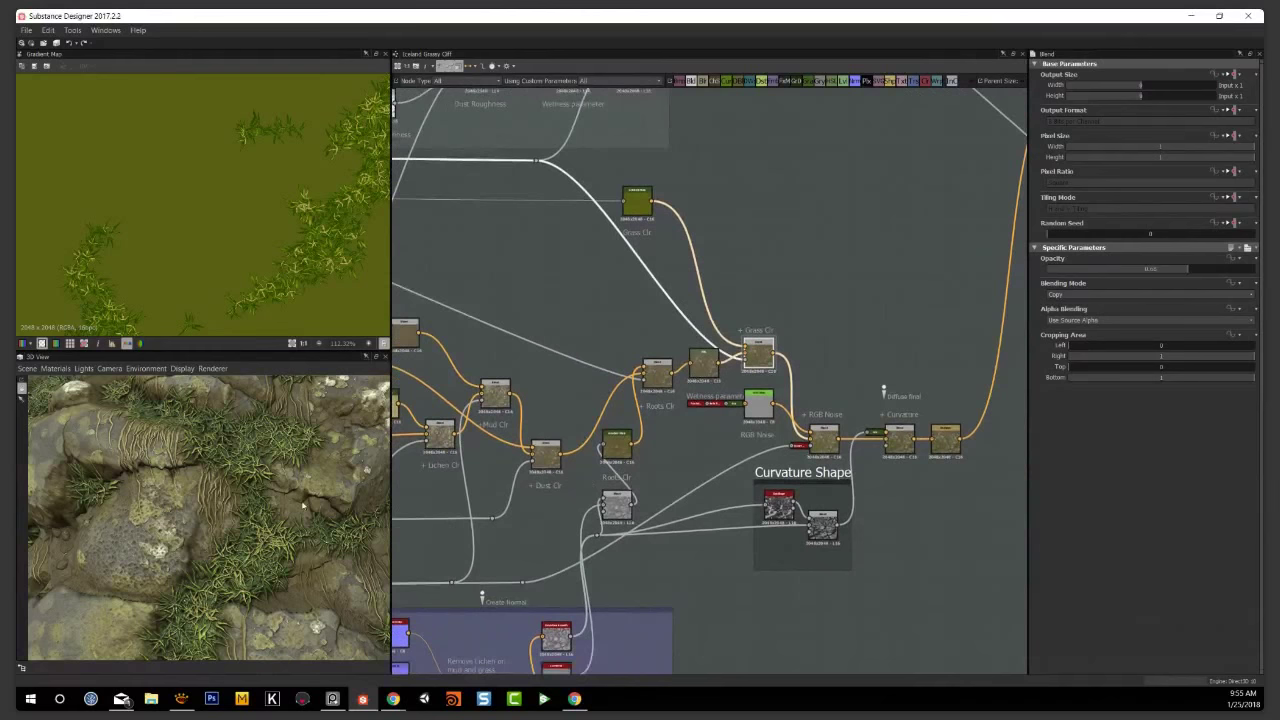
# Examine the finished cliff colour on the 3D model from several angles, both close up and from a distance
pyautogui.scroll(-5, 303, 507)
pyautogui.moveTo(303, 507); pyautogui.dragTo(276, 504)
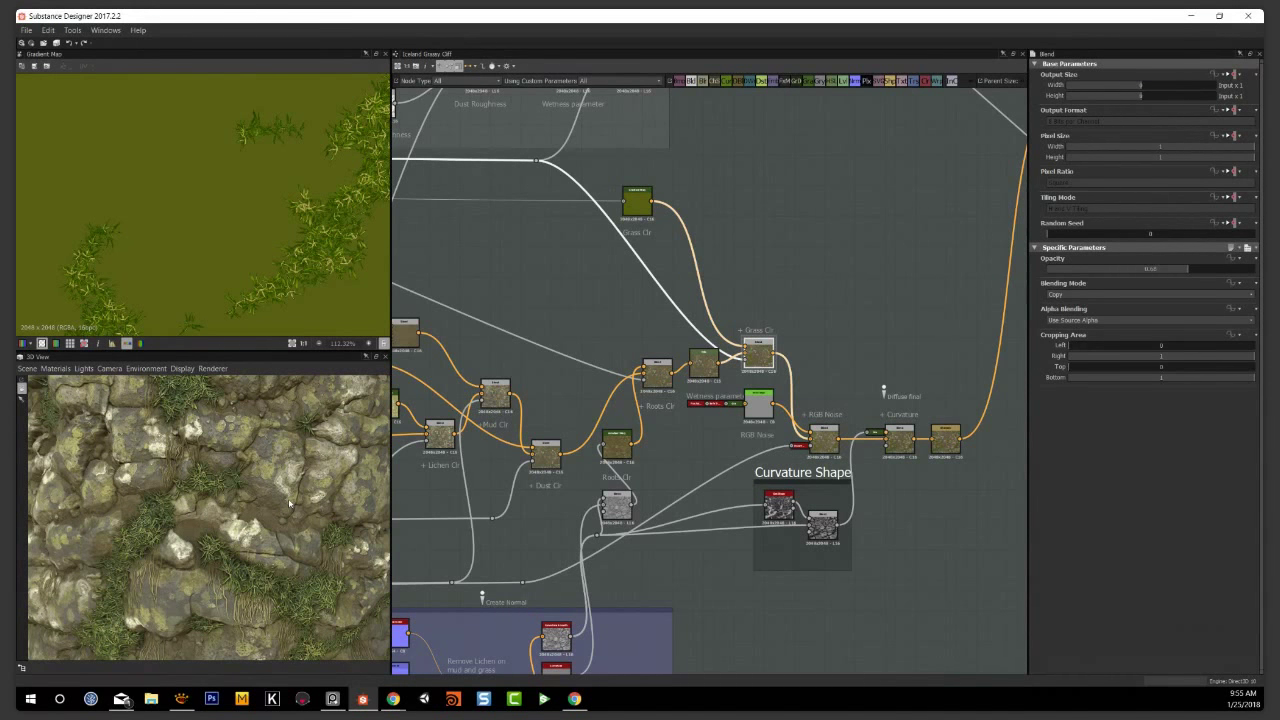
pyautogui.scroll(-5, 184, 484)
pyautogui.moveTo(184, 484); pyautogui.dragTo(296, 553)
pyautogui.scroll(6, 208, 501)
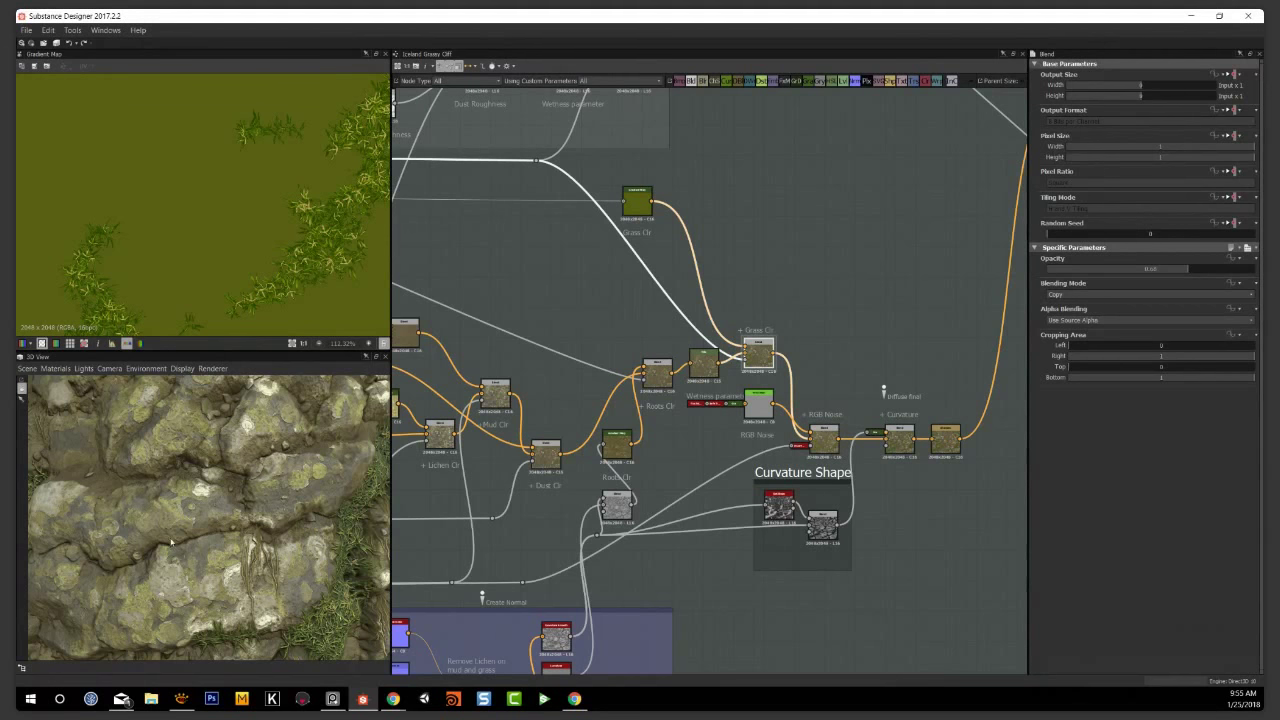
pyautogui.scroll(-3, 262, 492)
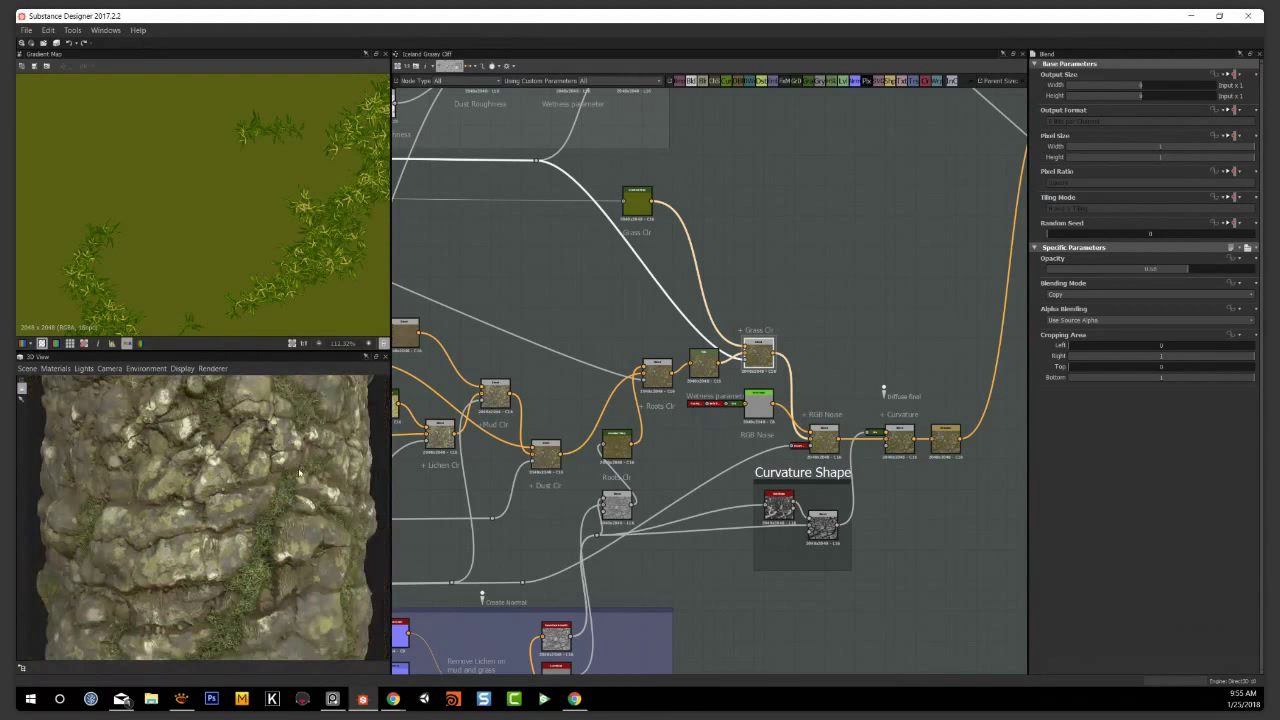
pyautogui.moveTo(298, 472); pyautogui.dragTo(306, 476)
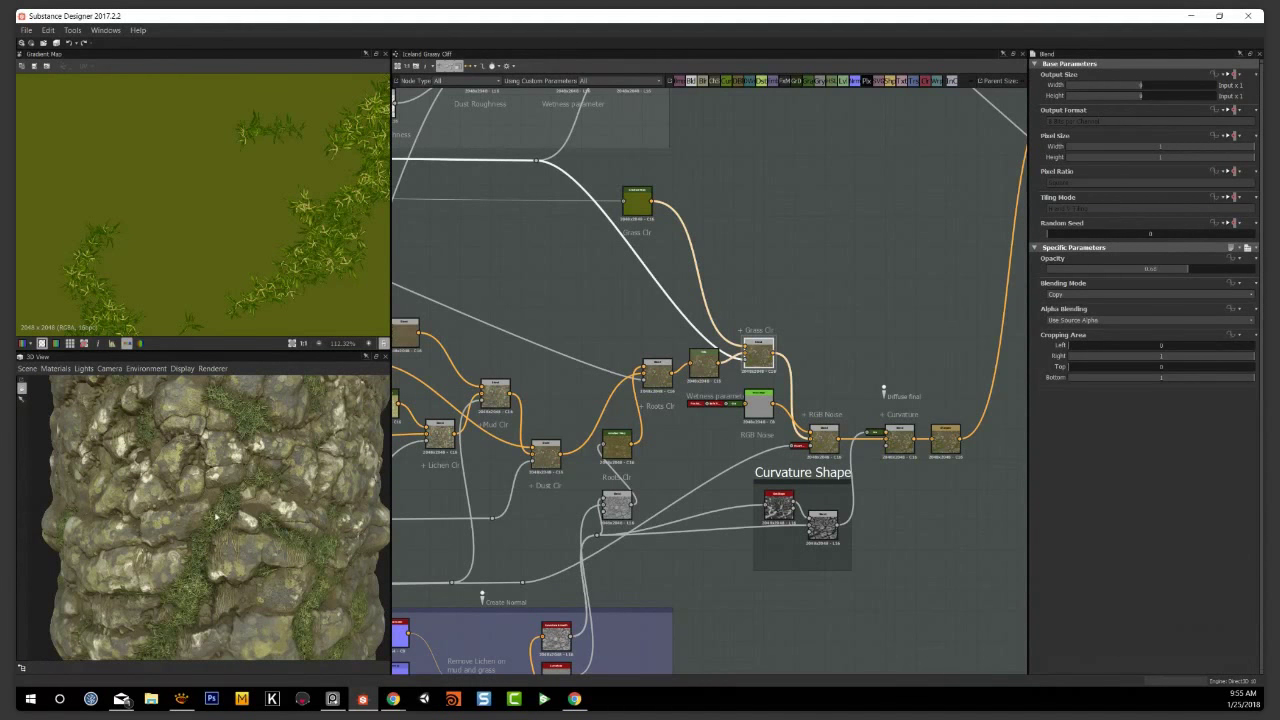
# Inspect the grass patches and the mossy rock surface on different sides of the 3D model
pyautogui.moveTo(193, 506); pyautogui.dragTo(203, 529)
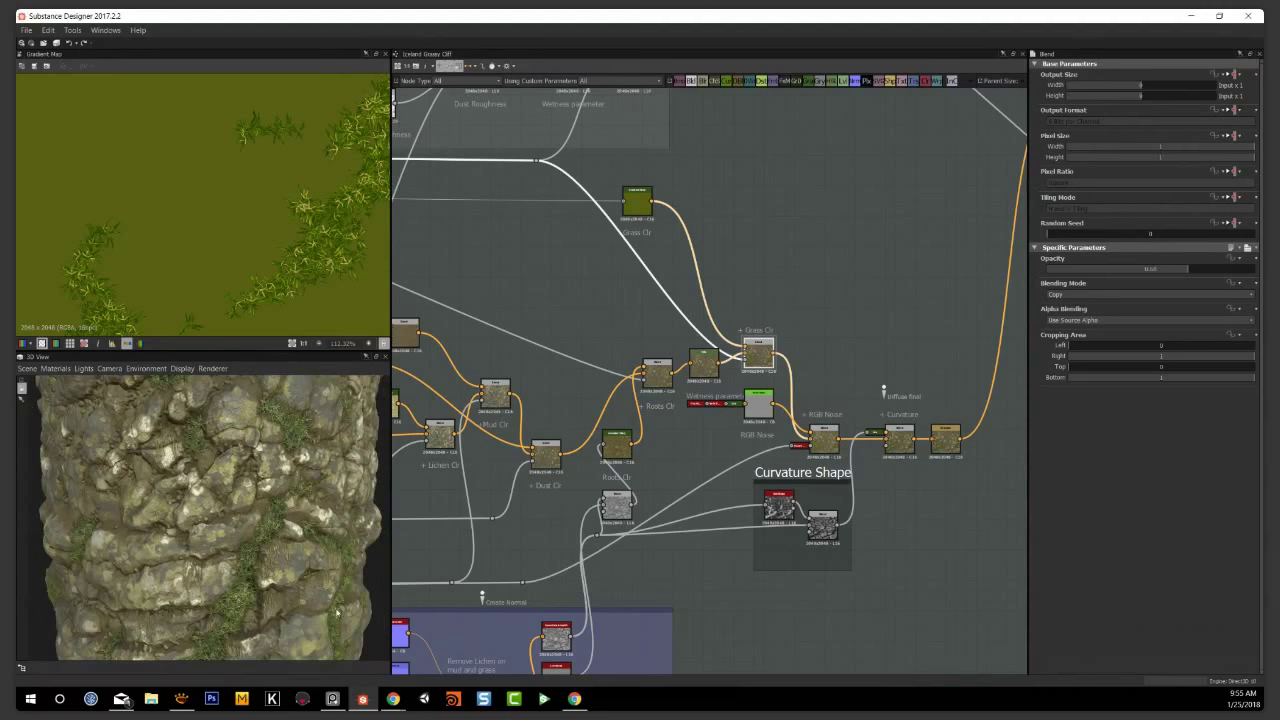
pyautogui.moveTo(226, 490); pyautogui.dragTo(315, 513)
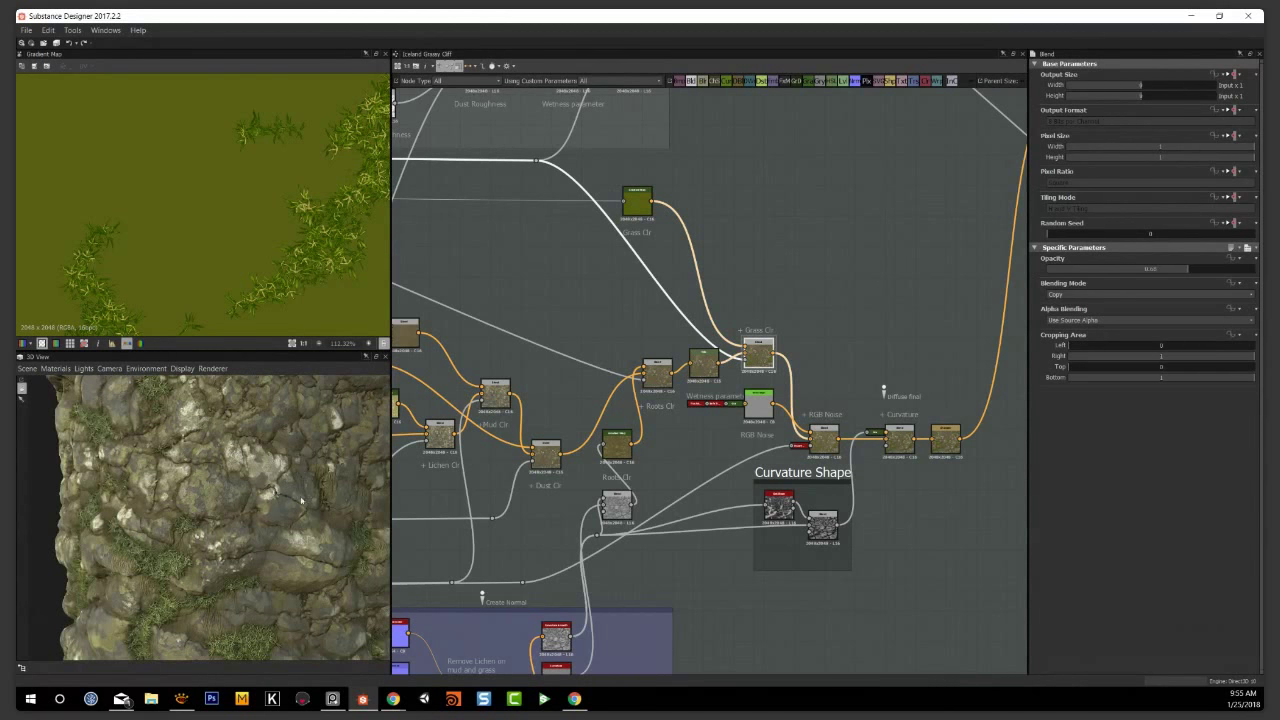
pyautogui.moveTo(233, 528); pyautogui.dragTo(265, 485)
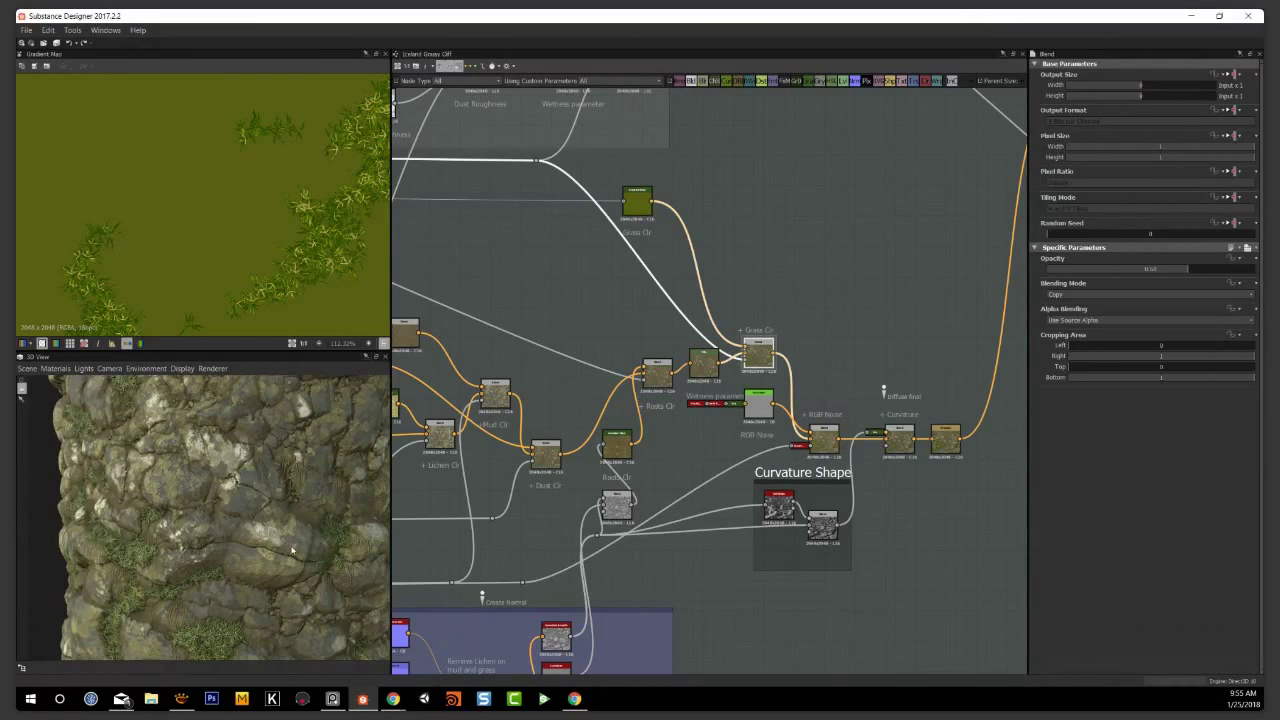
pyautogui.moveTo(258, 540); pyautogui.dragTo(208, 530)
# Show the RGB Noise filter's parameters, and compare the + RGB Noise blend with the + Grass Clr blend in the 2D preview
pyautogui.scroll(3, 836, 363)
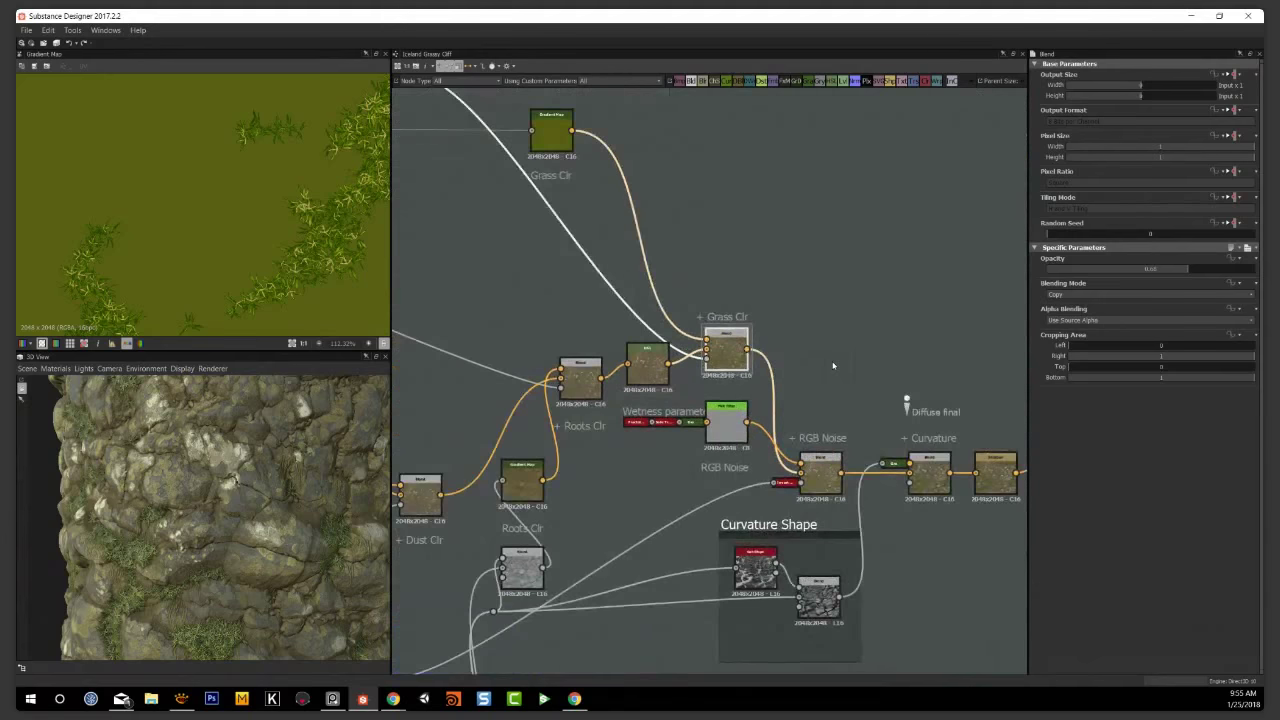
pyautogui.scroll(2, 862, 362)
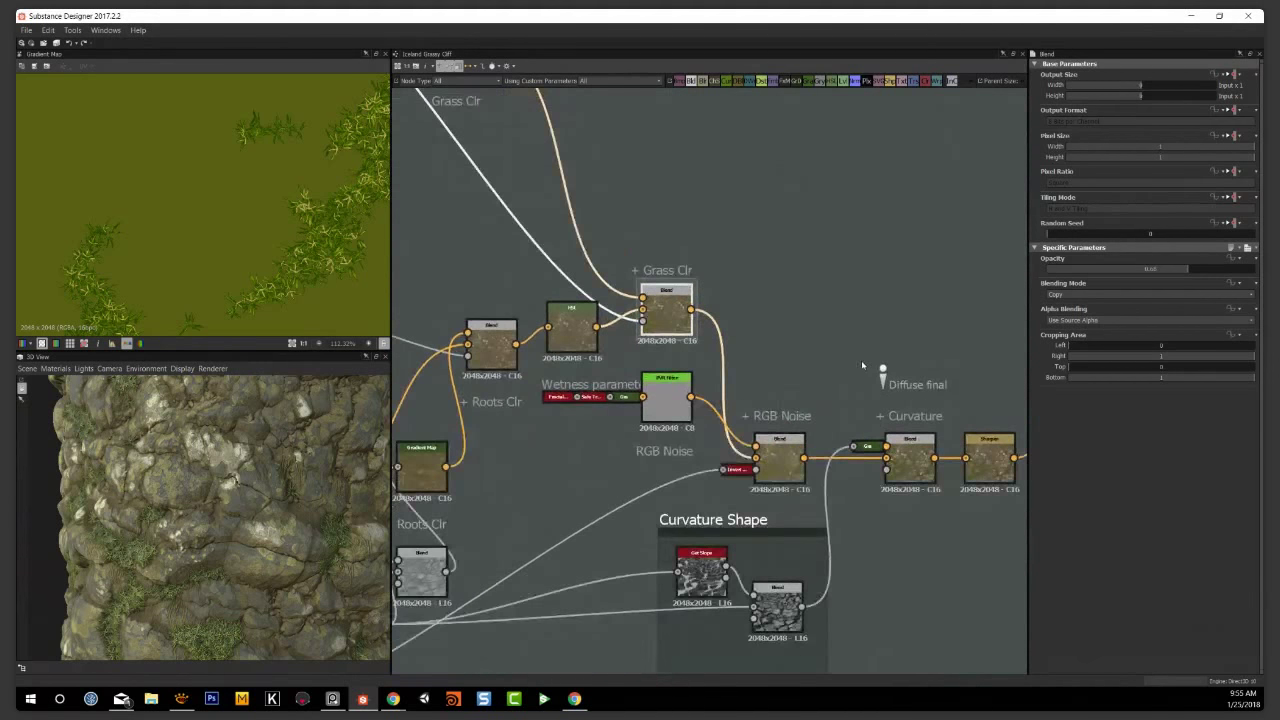
pyautogui.doubleClick(665, 407)
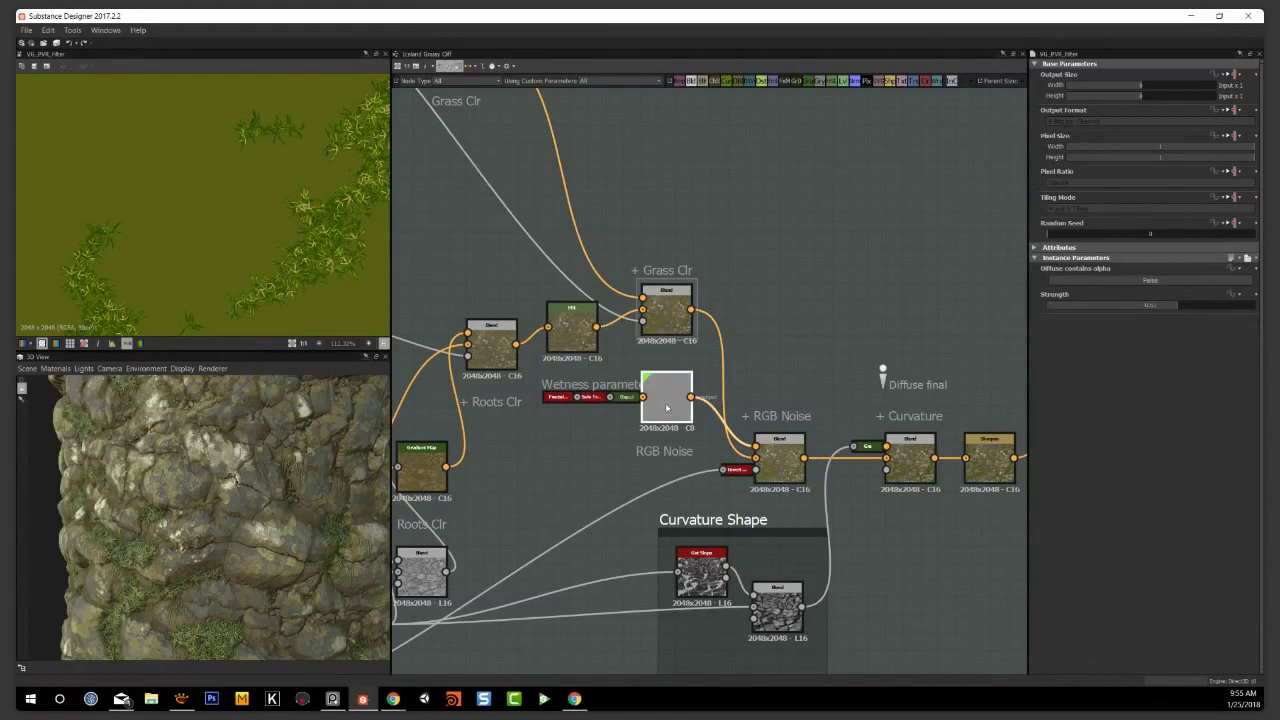
pyautogui.doubleClick(787, 462)
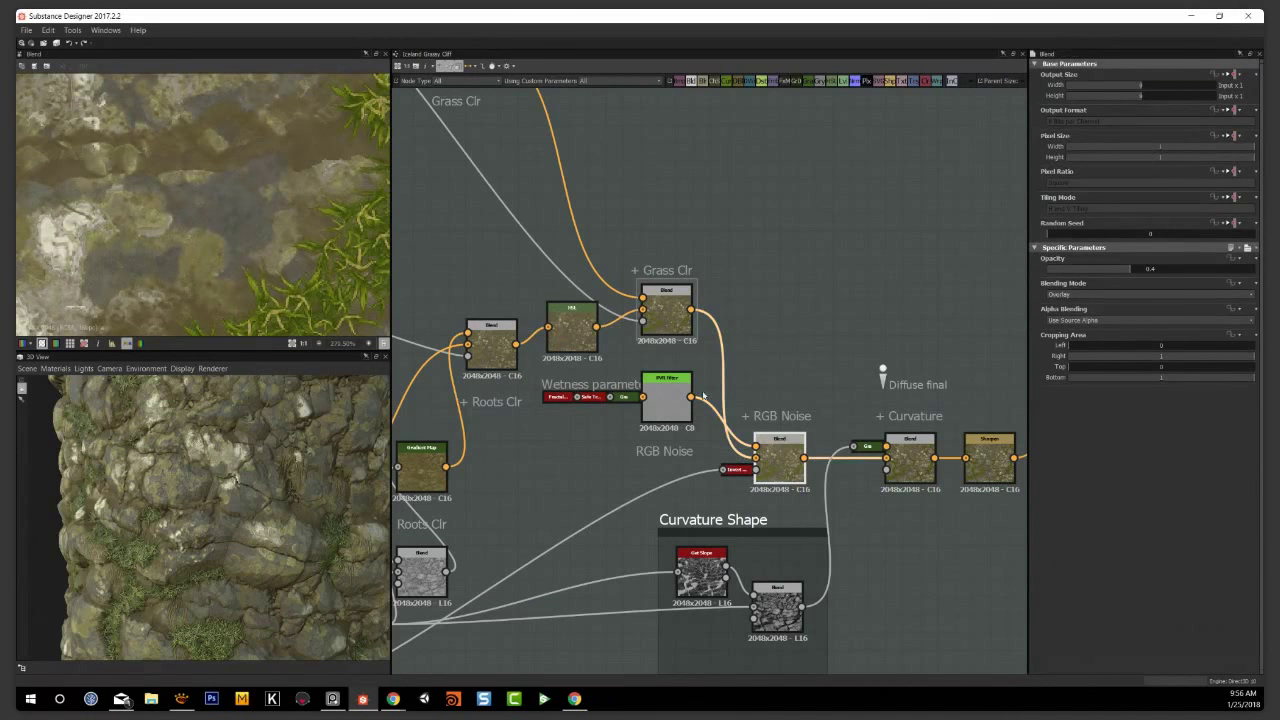
pyautogui.doubleClick(673, 311)
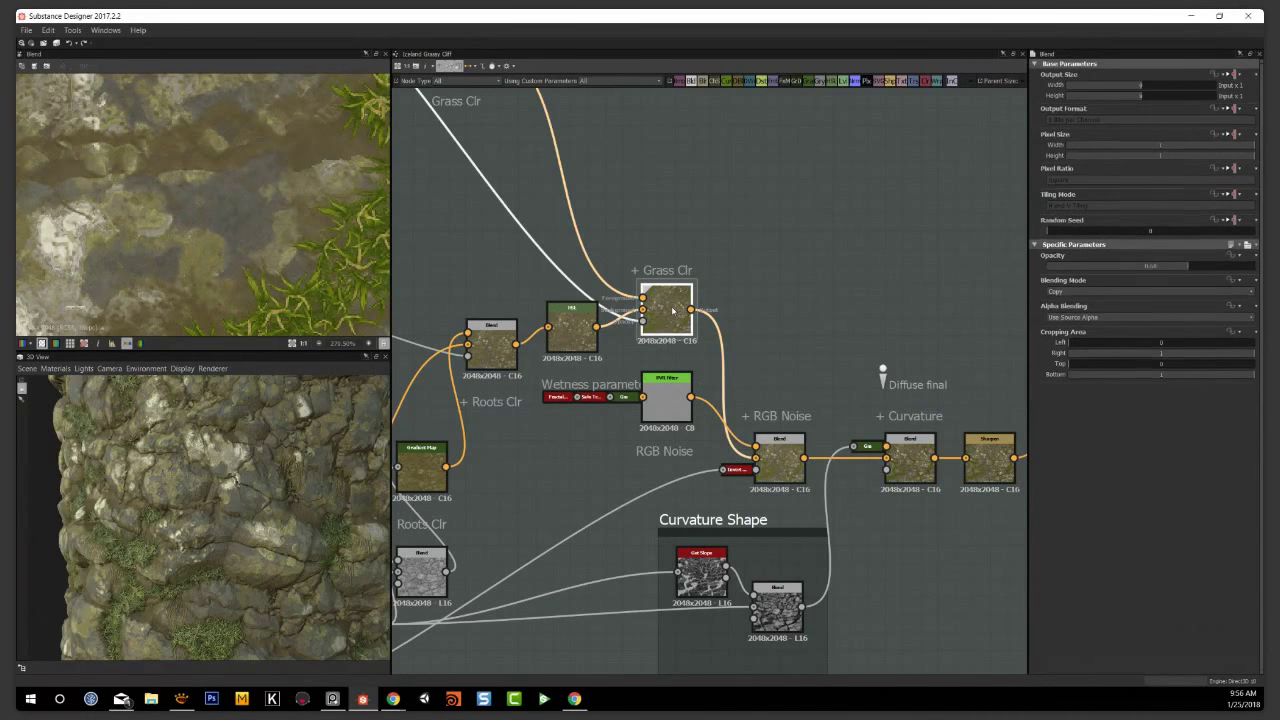
pyautogui.doubleClick(775, 457)
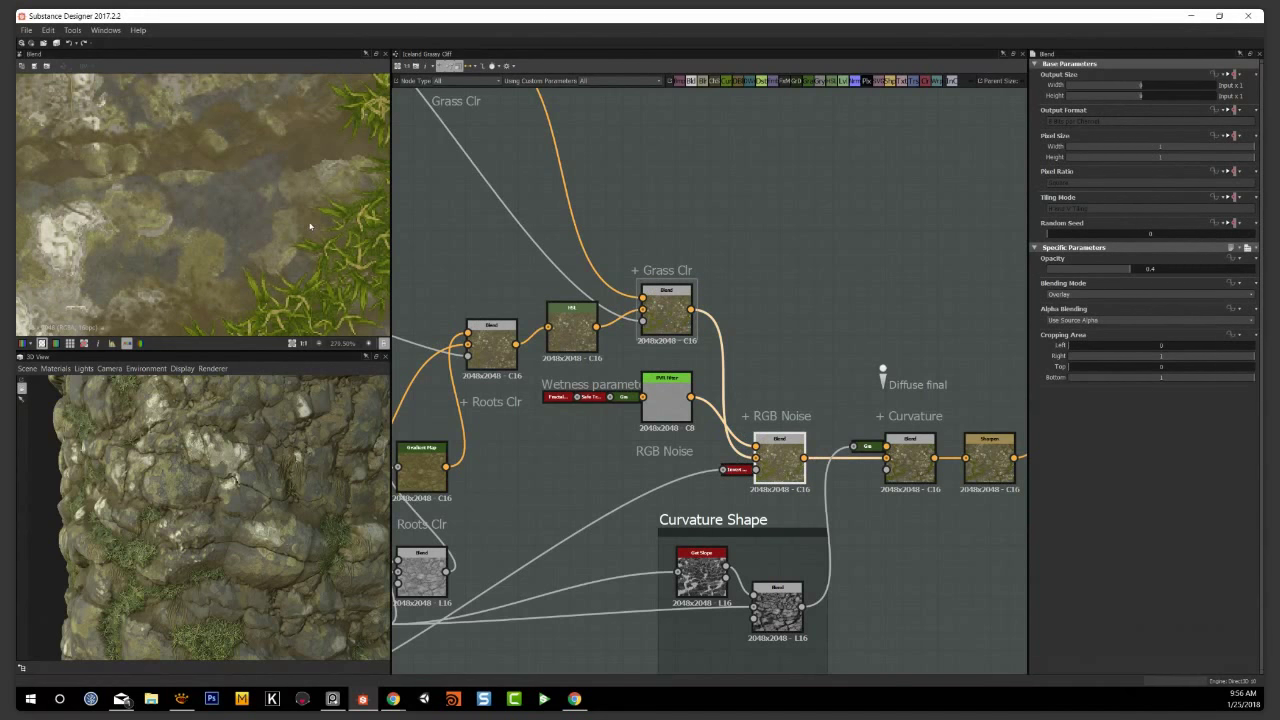
# Examine the rock, lichen, root and grass areas of the + RGB Noise blend in the 2D preview
pyautogui.scroll(-4, 310, 226)
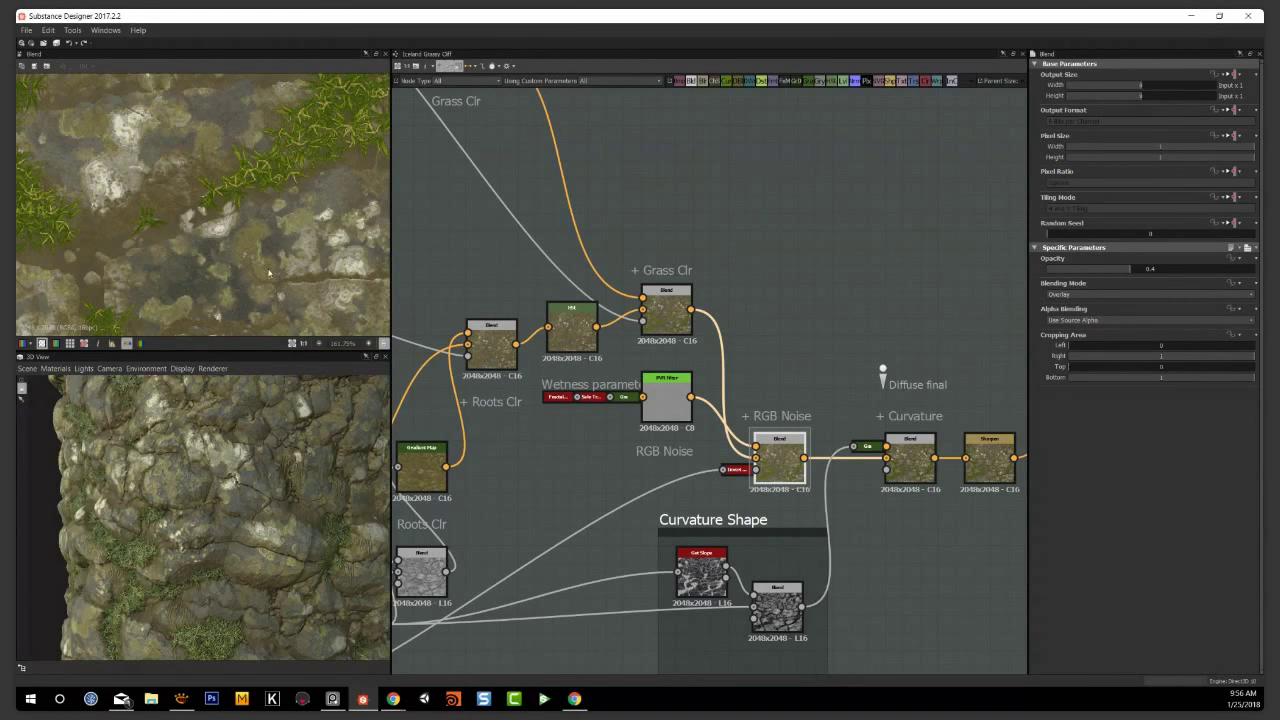
pyautogui.moveTo(124, 180); pyautogui.dragTo(203, 272, button='middle')
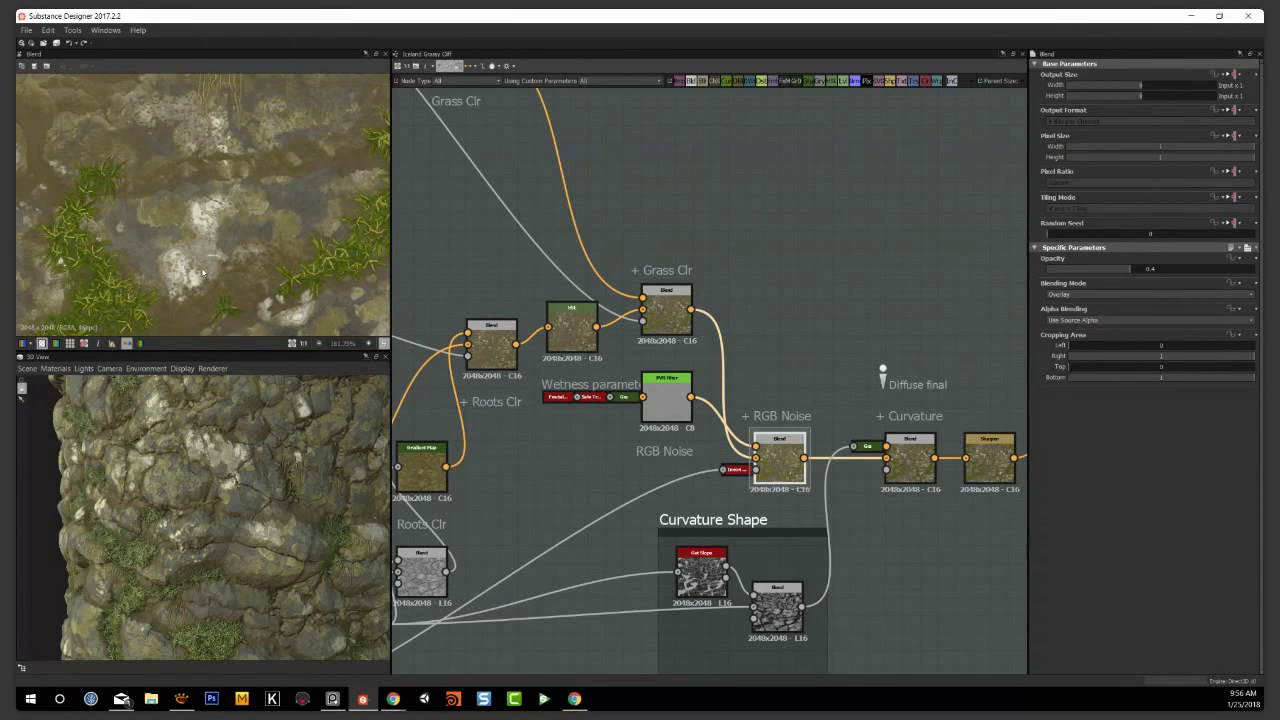
pyautogui.scroll(1, 203, 272)
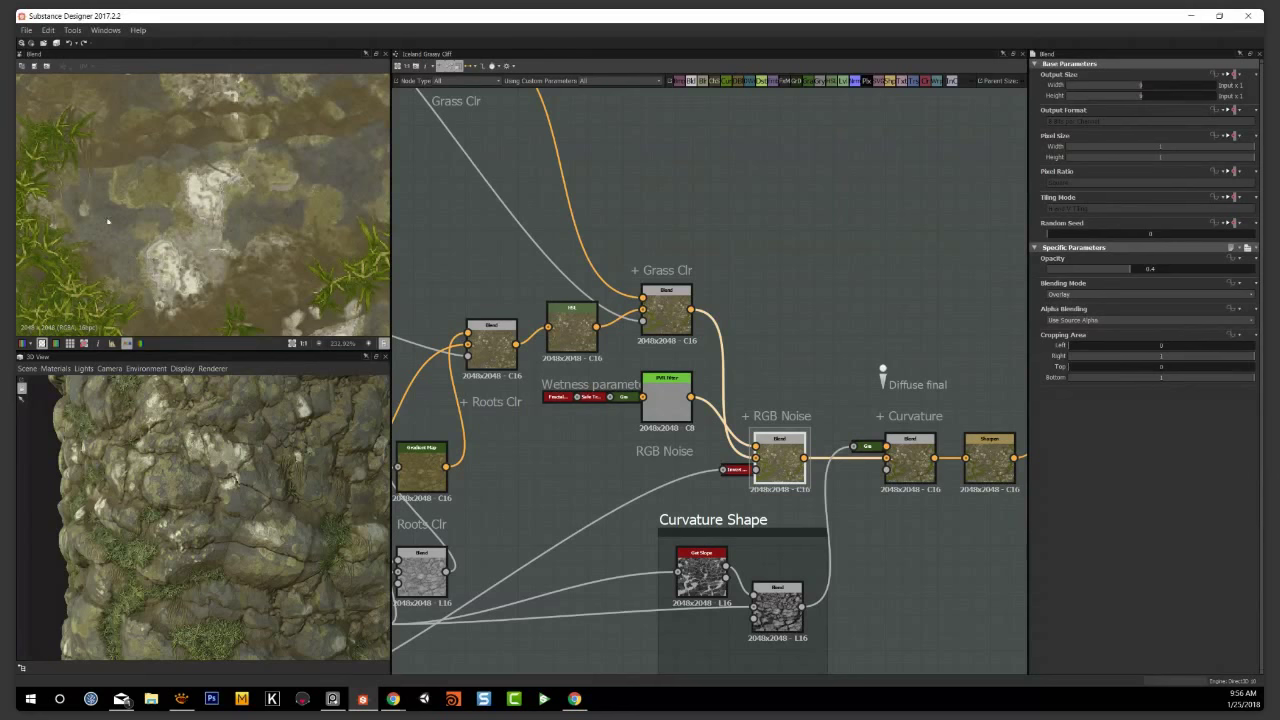
pyautogui.moveTo(244, 207); pyautogui.dragTo(197, 227, button='middle')
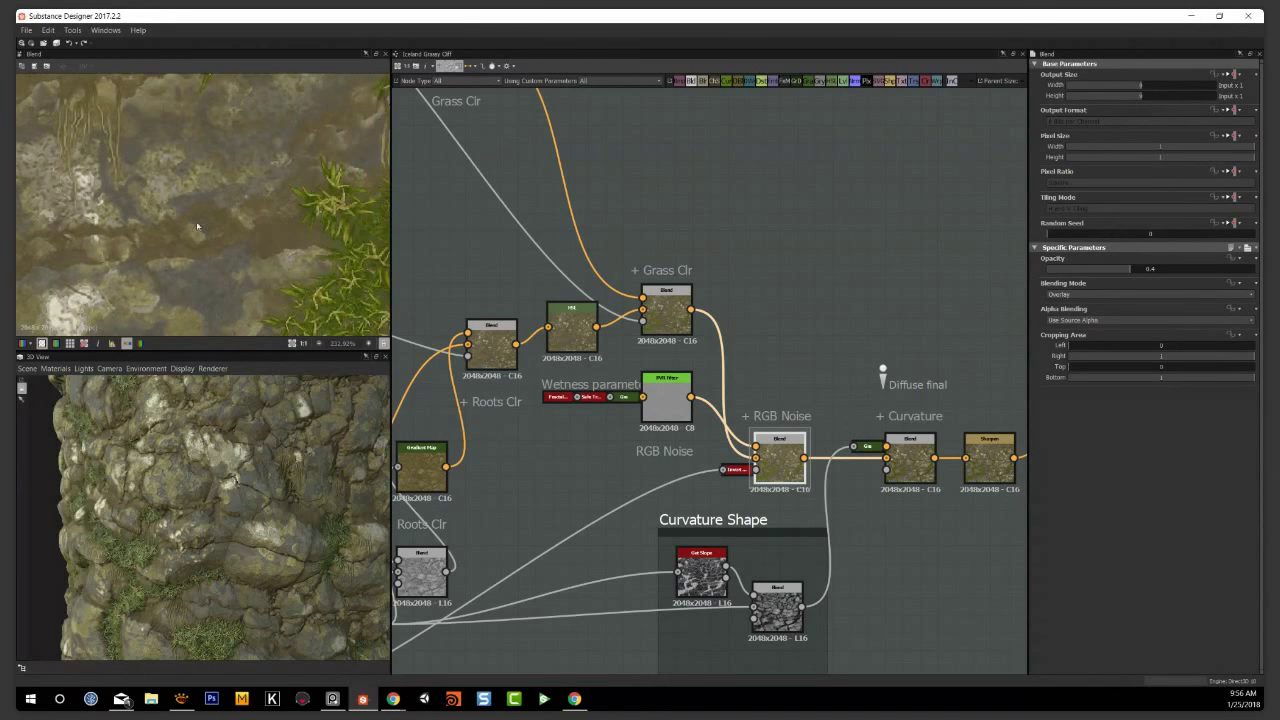
# Preview the + Curvature blend's result and look at the Curvature Shape nodes that feed it
pyautogui.moveTo(832, 334); pyautogui.dragTo(700, 201, button='middle')
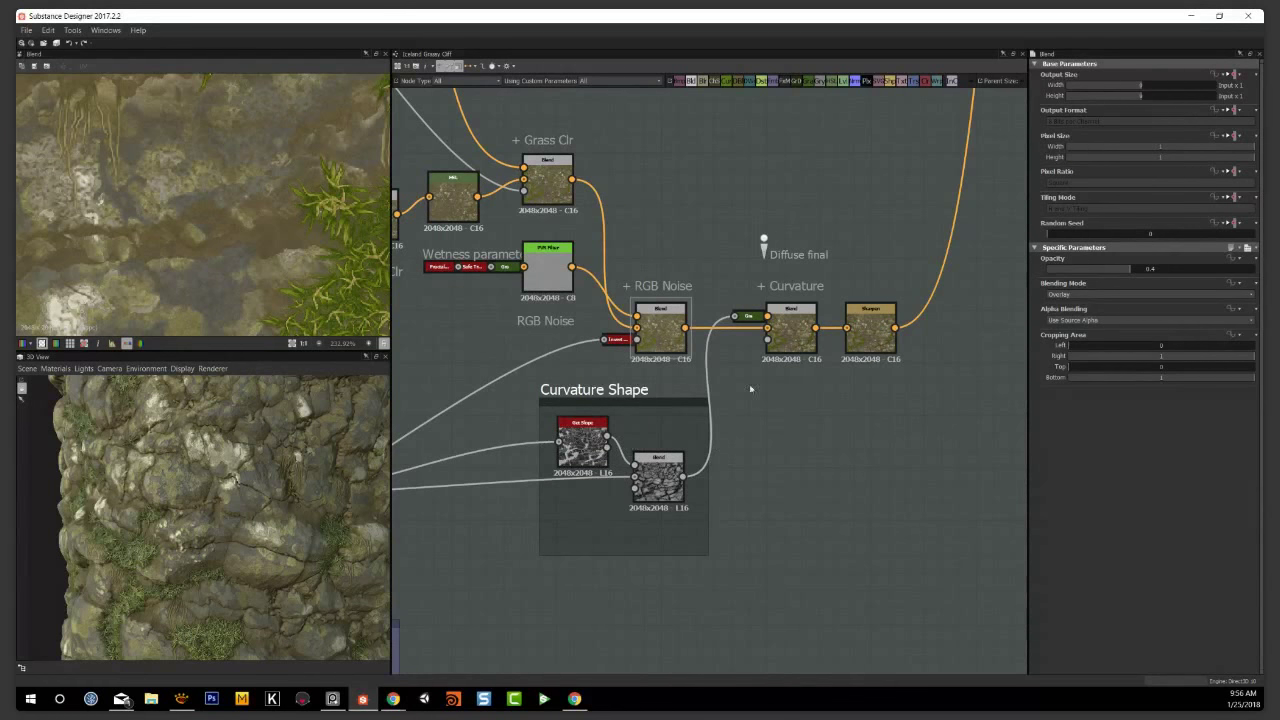
pyautogui.doubleClick(795, 325)
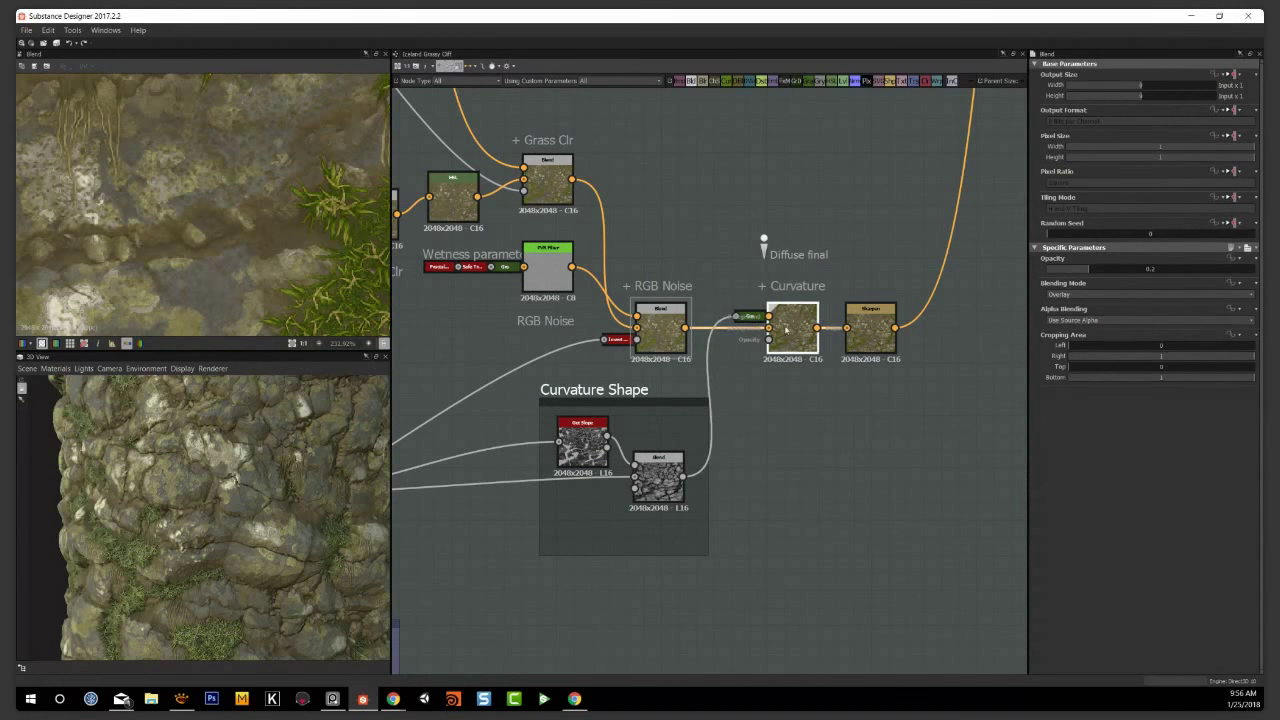
pyautogui.scroll(-3, 218, 220)
pyautogui.moveTo(218, 220); pyautogui.dragTo(310, 268, button='middle')
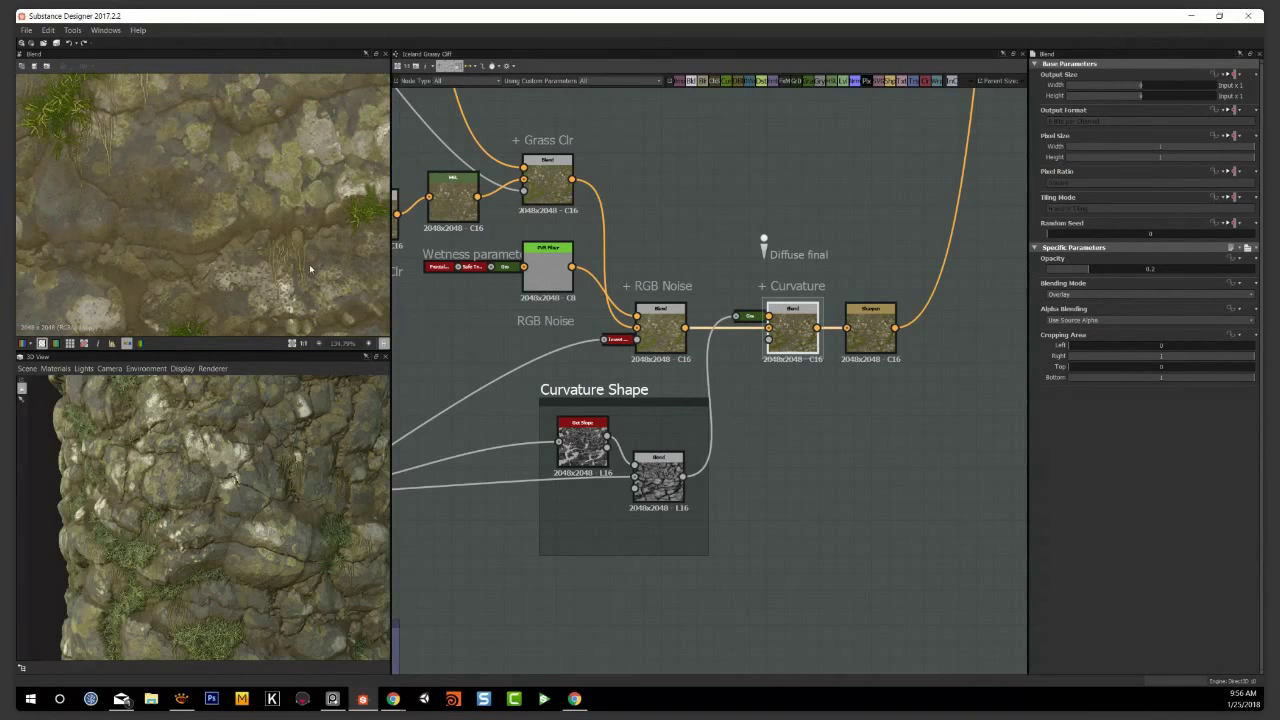
pyautogui.scroll(-1, 310, 268)
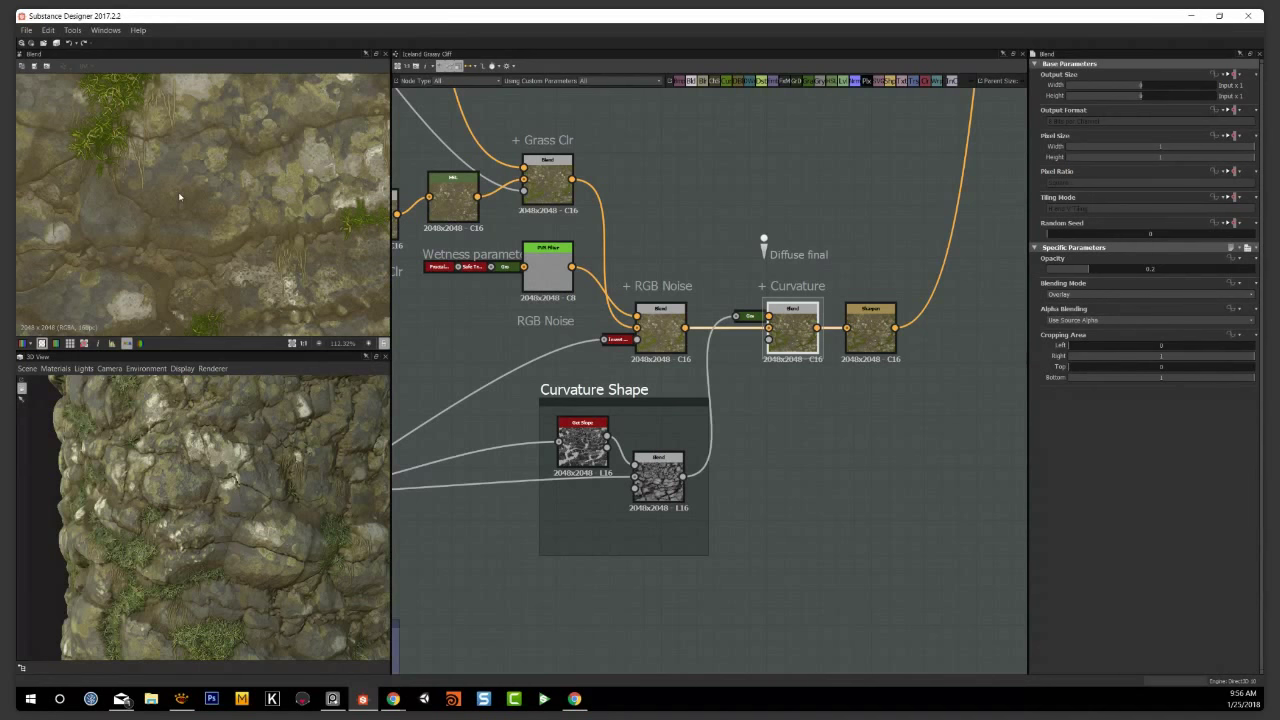
pyautogui.scroll(-2, 179, 197)
pyautogui.scroll(1, 790, 421)
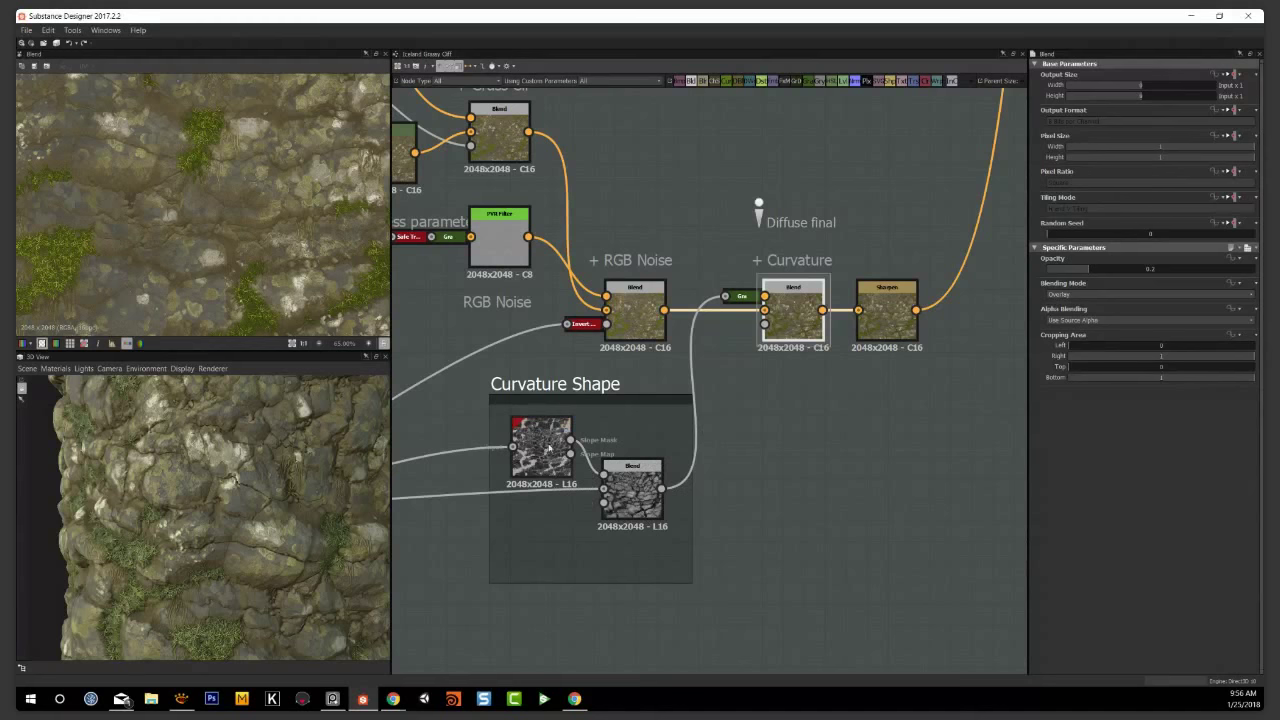
# Examine the curvature overlay's effect on the colour texture, both close up and from a distance
pyautogui.scroll(3, 125, 280)
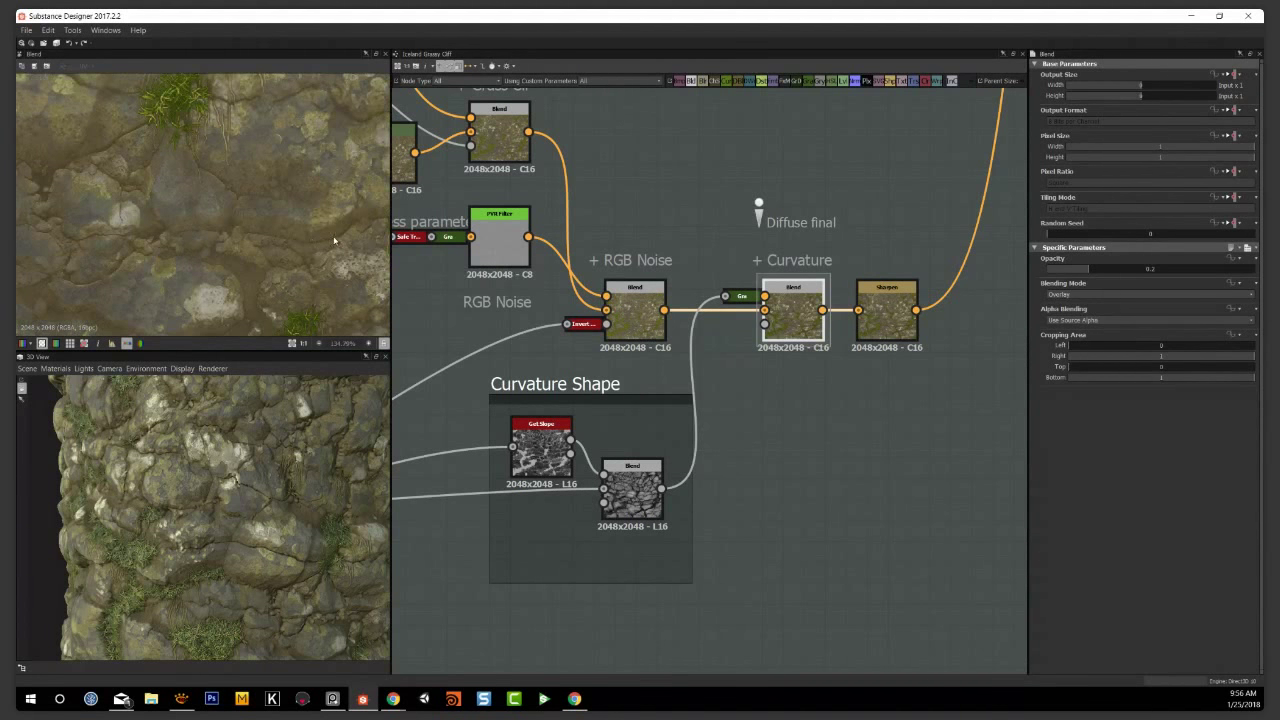
pyautogui.scroll(-5, 215, 240)
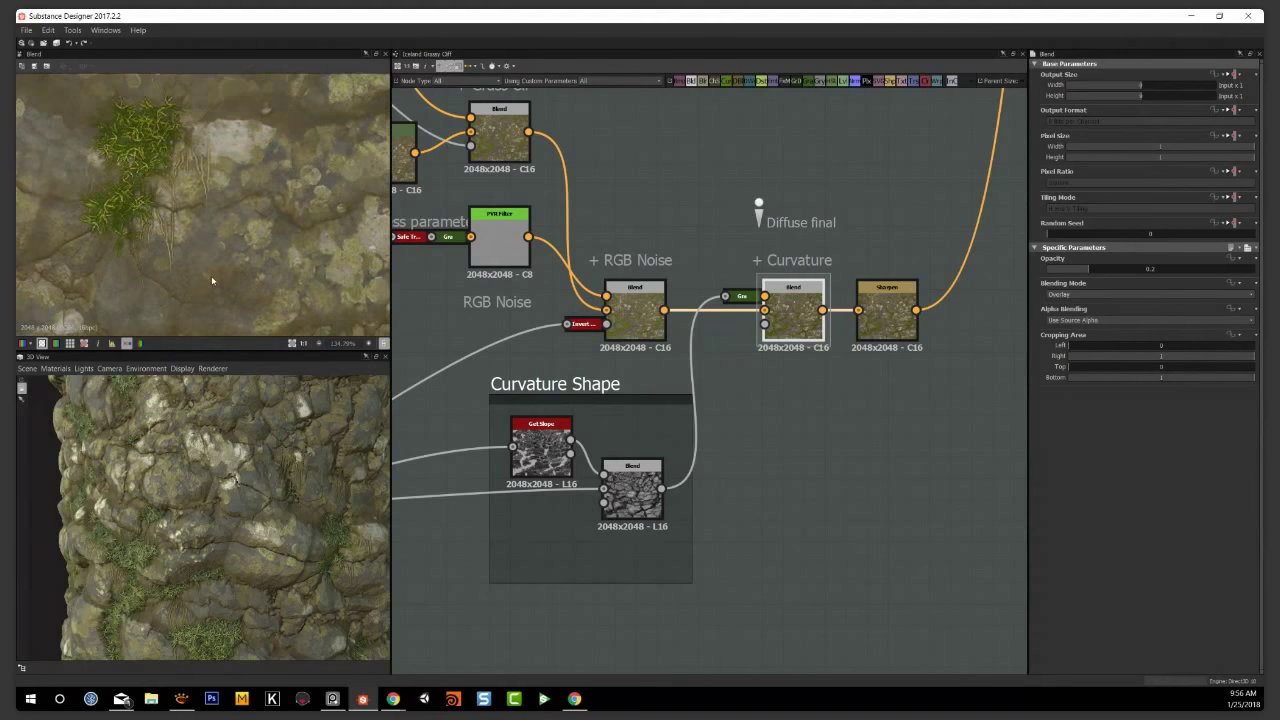
pyautogui.scroll(3, 233, 254)
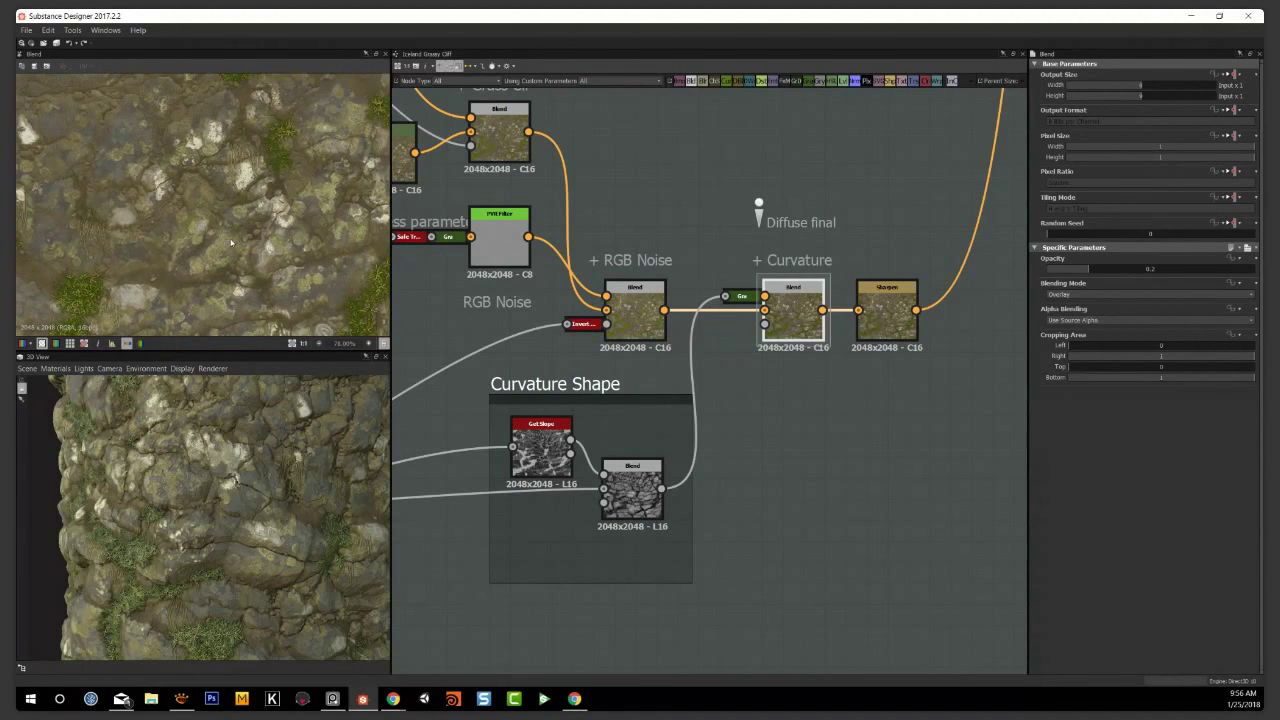
pyautogui.scroll(4, 175, 276)
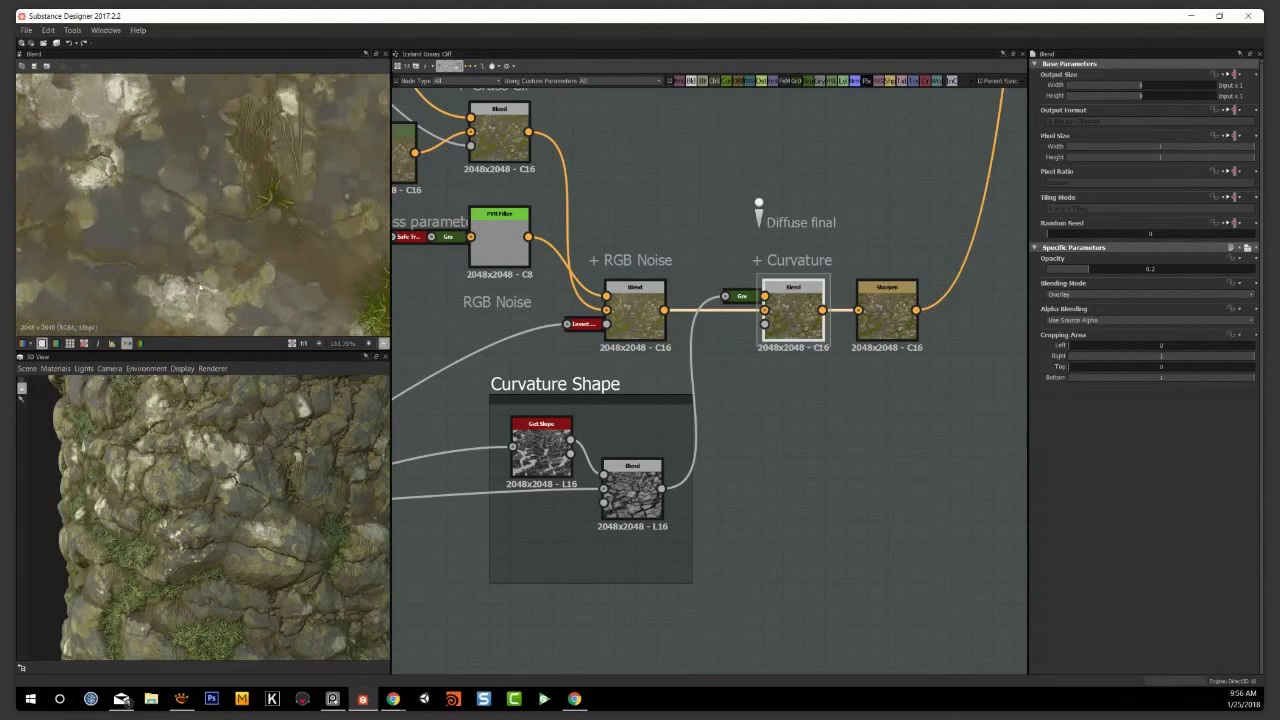
pyautogui.scroll(-2, 200, 190)
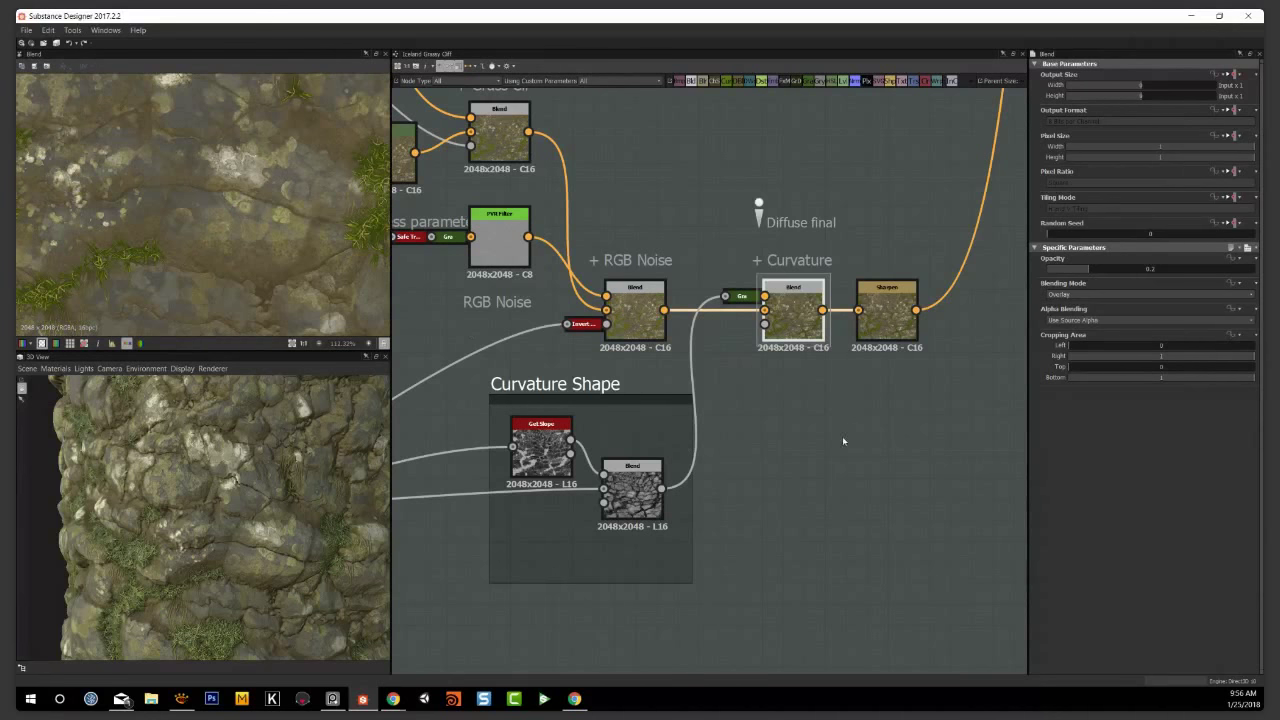
# Preview the Sharpen node after the + Curvature blend, and examine its detail and the whole texture
pyautogui.moveTo(851, 391); pyautogui.dragTo(802, 450, button='middle')
pyautogui.doubleClick(838, 370)
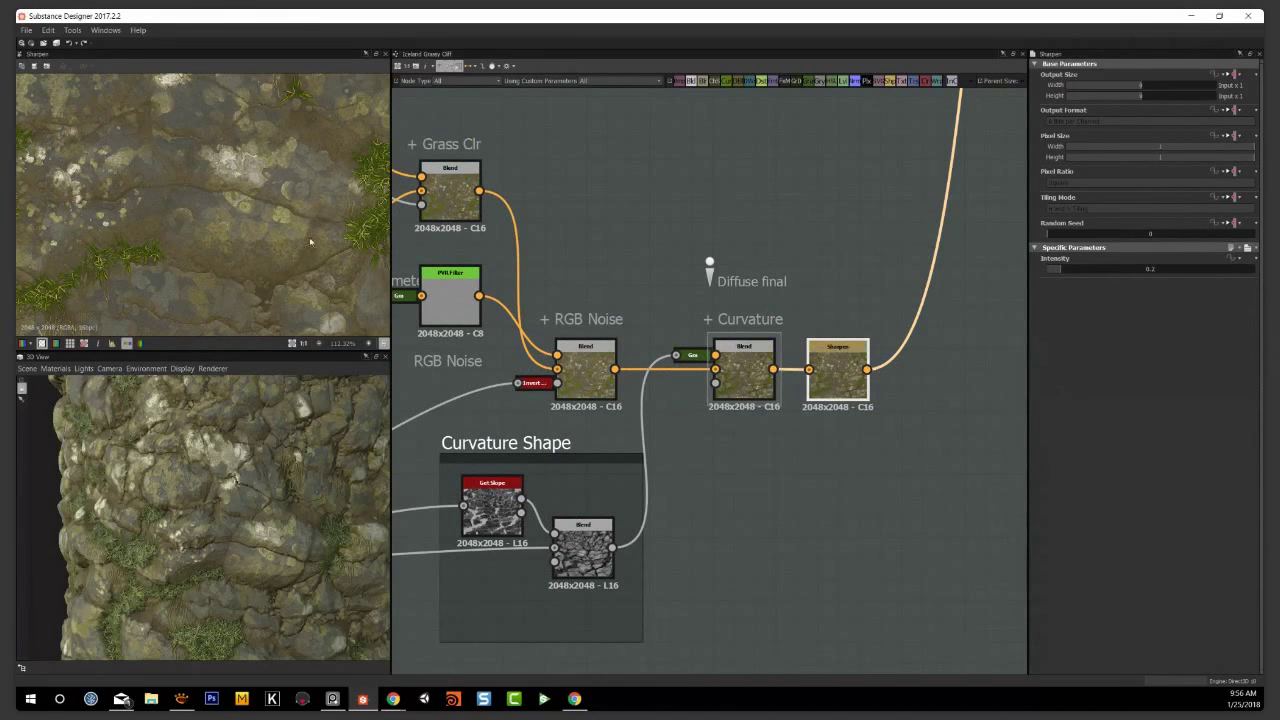
pyautogui.moveTo(132, 229); pyautogui.dragTo(117, 200, button='middle')
pyautogui.moveTo(22, 314); pyautogui.dragTo(241, 286, button='middle')
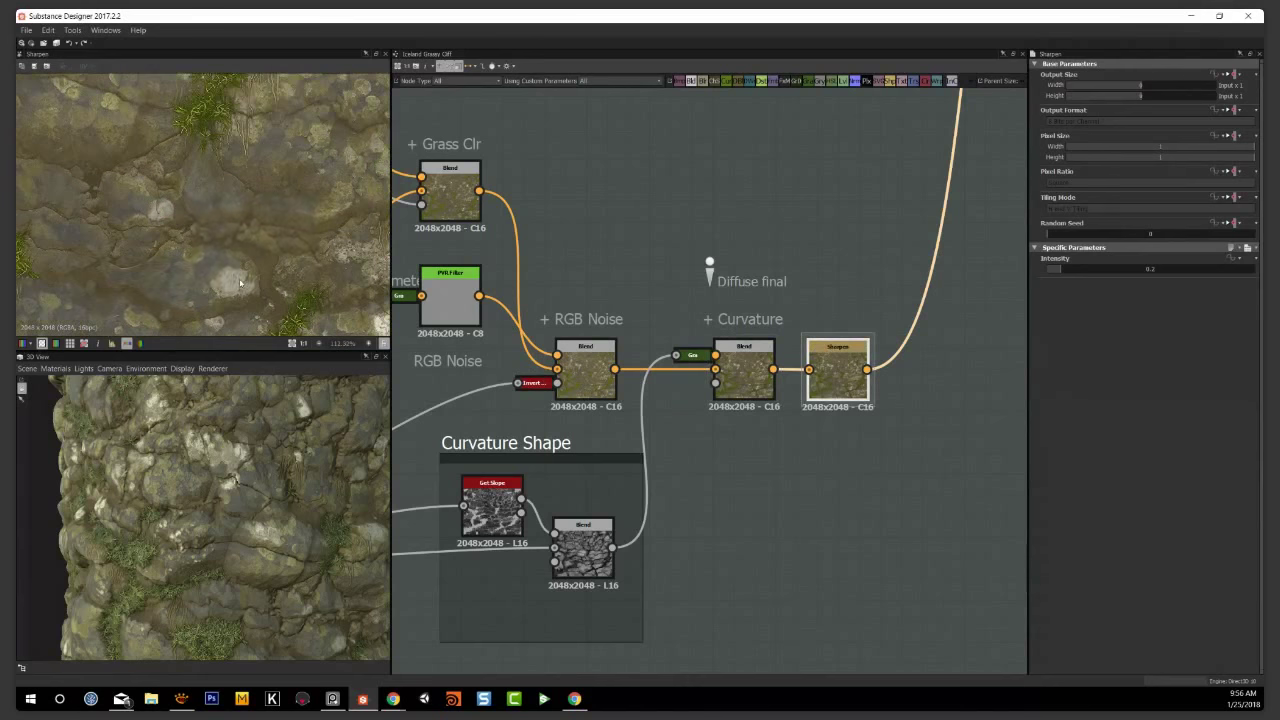
pyautogui.scroll(-3, 243, 289)
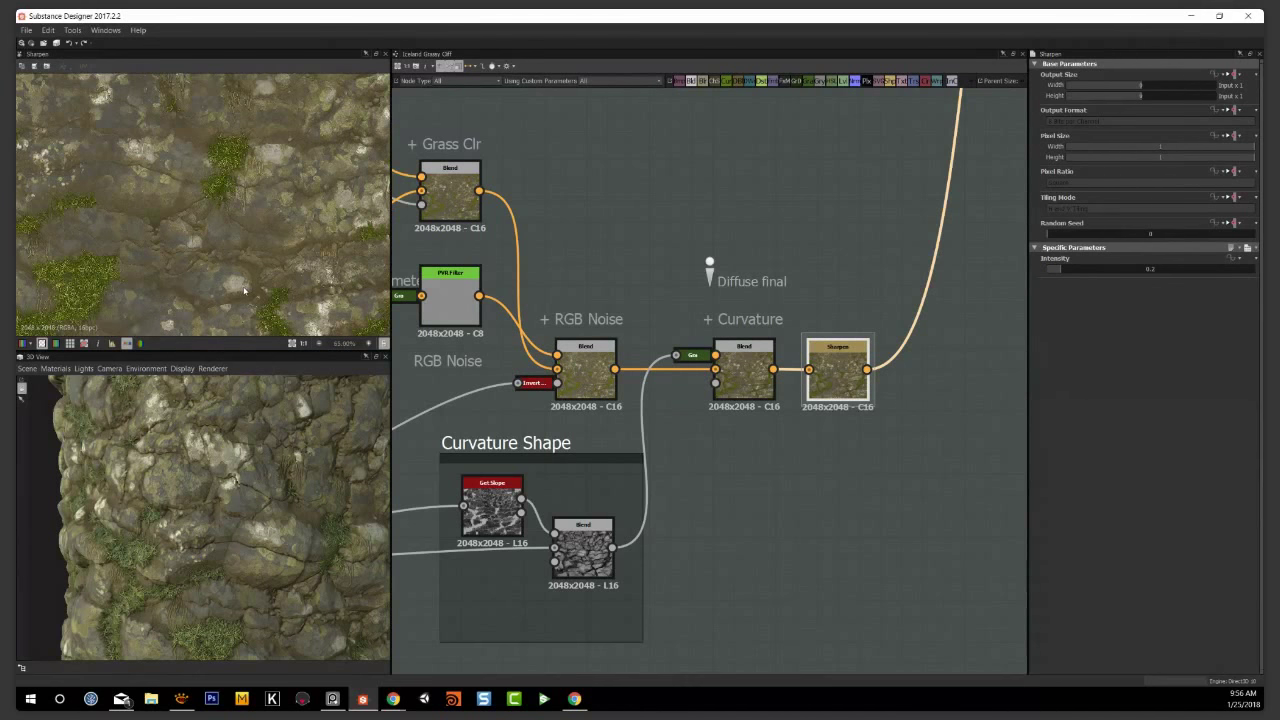
pyautogui.scroll(-4, 243, 290)
pyautogui.scroll(-2, 735, 192)
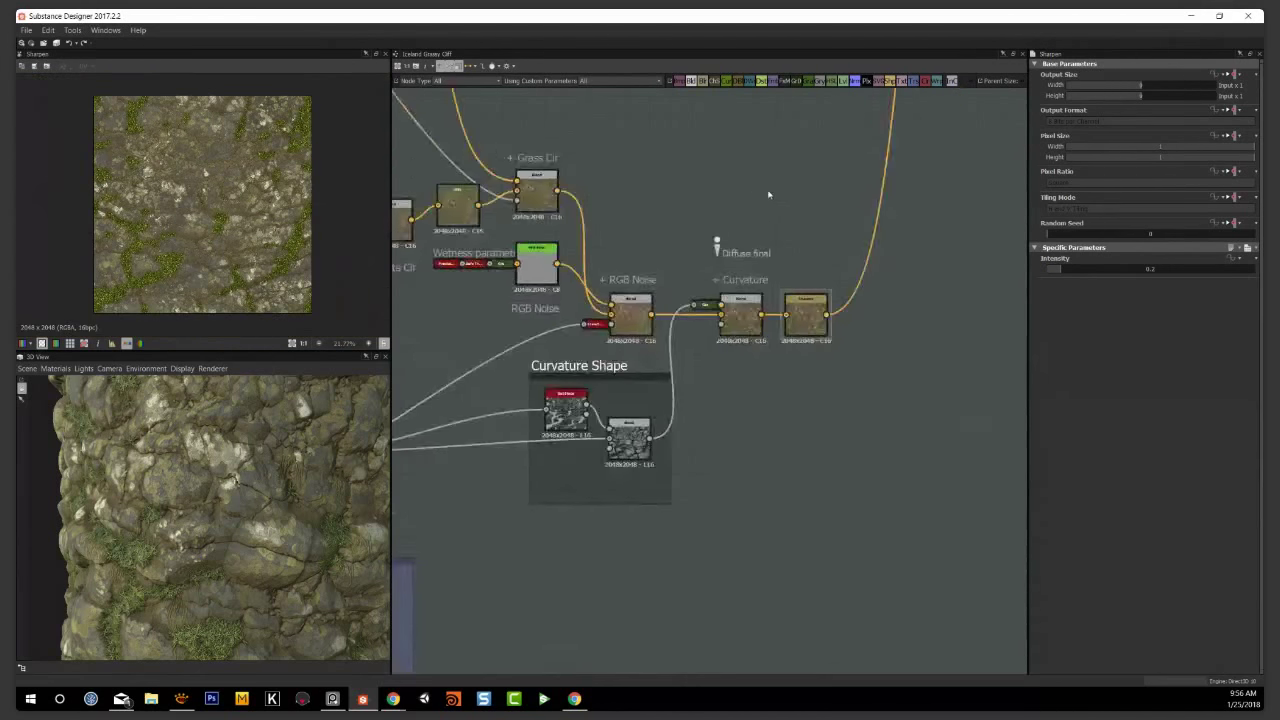
# Trace the Sharpen node's output to the PBR Albedo Safe, HSL and Levels nodes
pyautogui.moveTo(769, 194); pyautogui.dragTo(656, 500, button='middle')
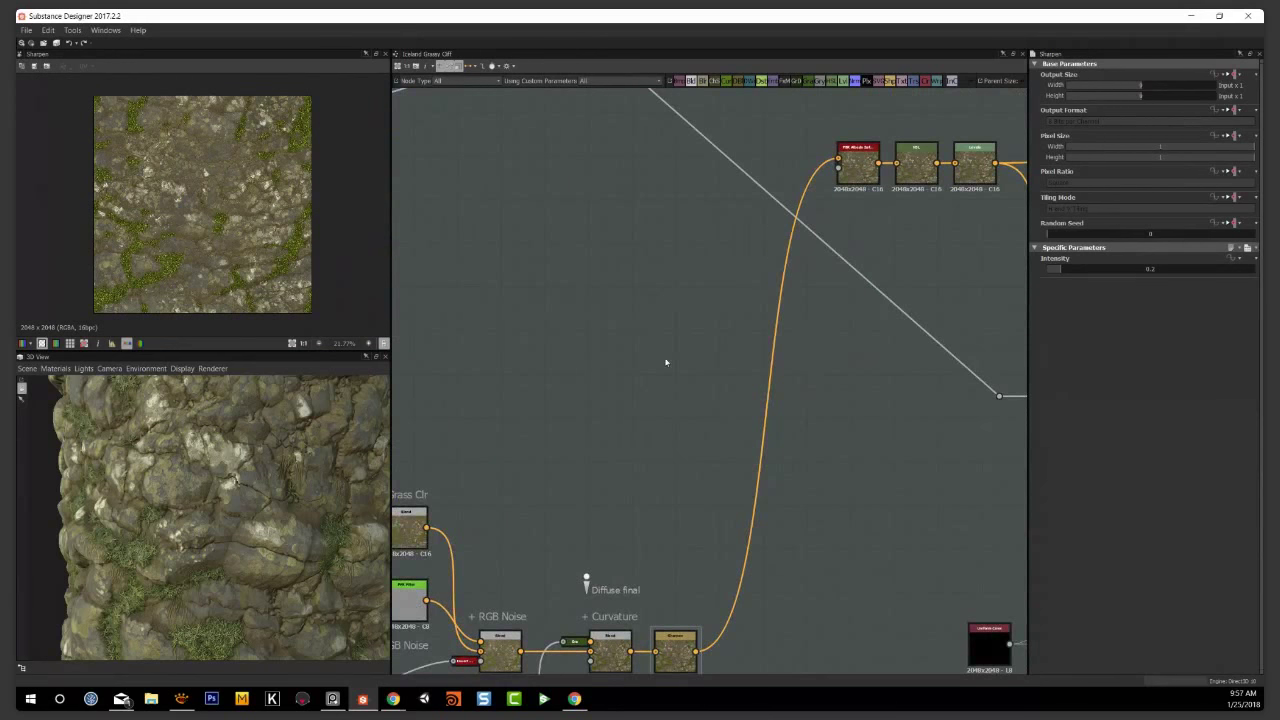
pyautogui.moveTo(644, 458); pyautogui.dragTo(671, 349, button='middle')
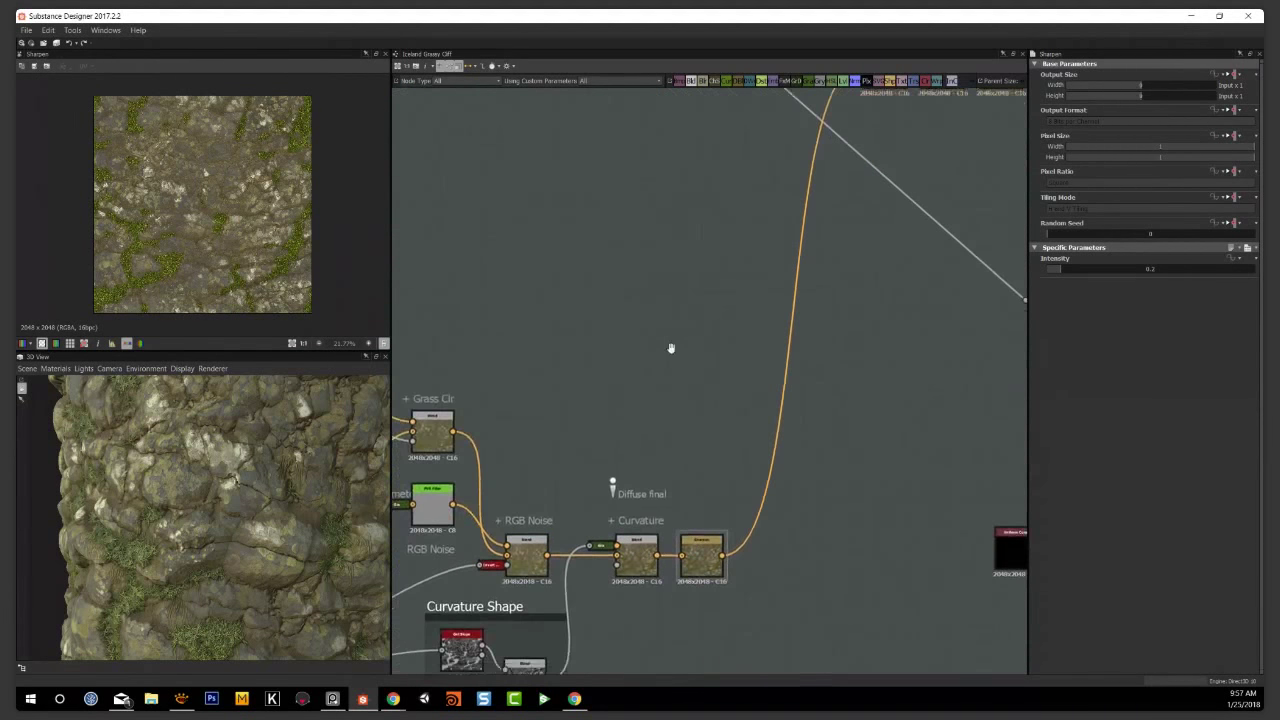
pyautogui.moveTo(824, 253); pyautogui.dragTo(613, 528, button='middle')
pyautogui.scroll(3, 821, 381)
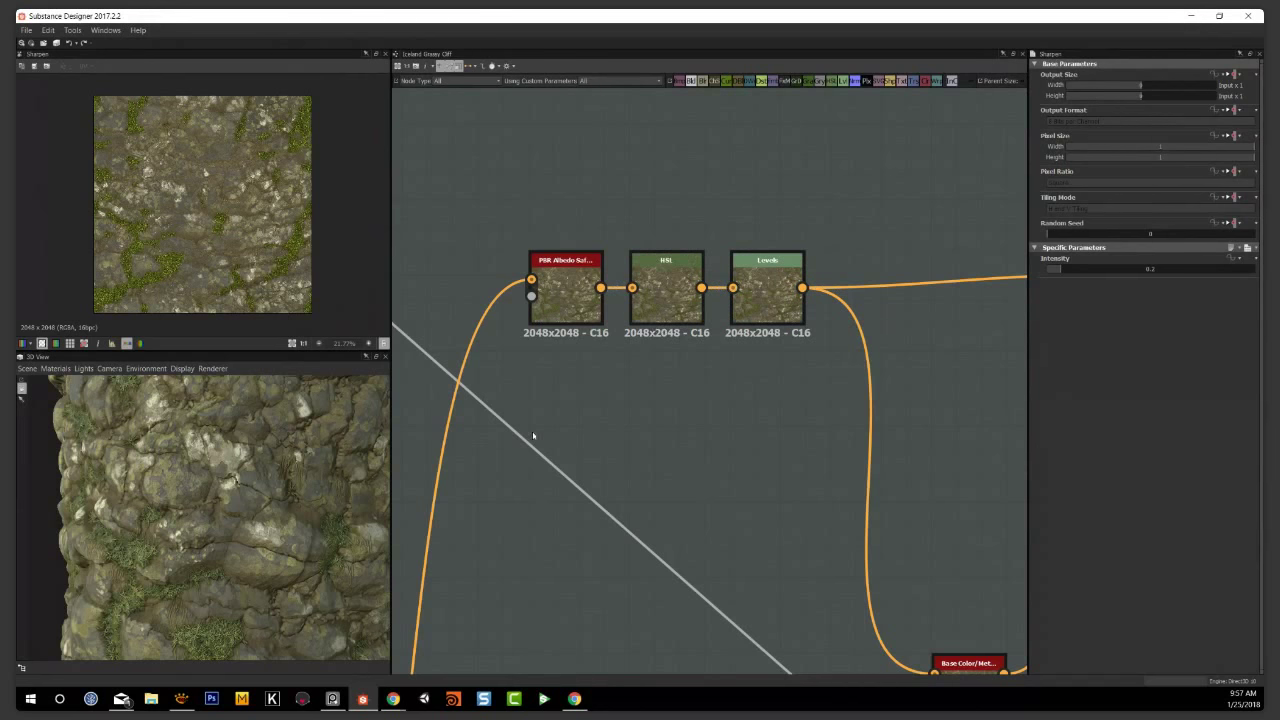
# Review the diffuse chain through to the output nodes, and show the graph's own input parameters and output images
pyautogui.scroll(-4, 548, 519)
pyautogui.moveTo(588, 586); pyautogui.dragTo(934, 219, button='middle')
pyautogui.moveTo(747, 256); pyautogui.dragTo(857, 212, button='middle')
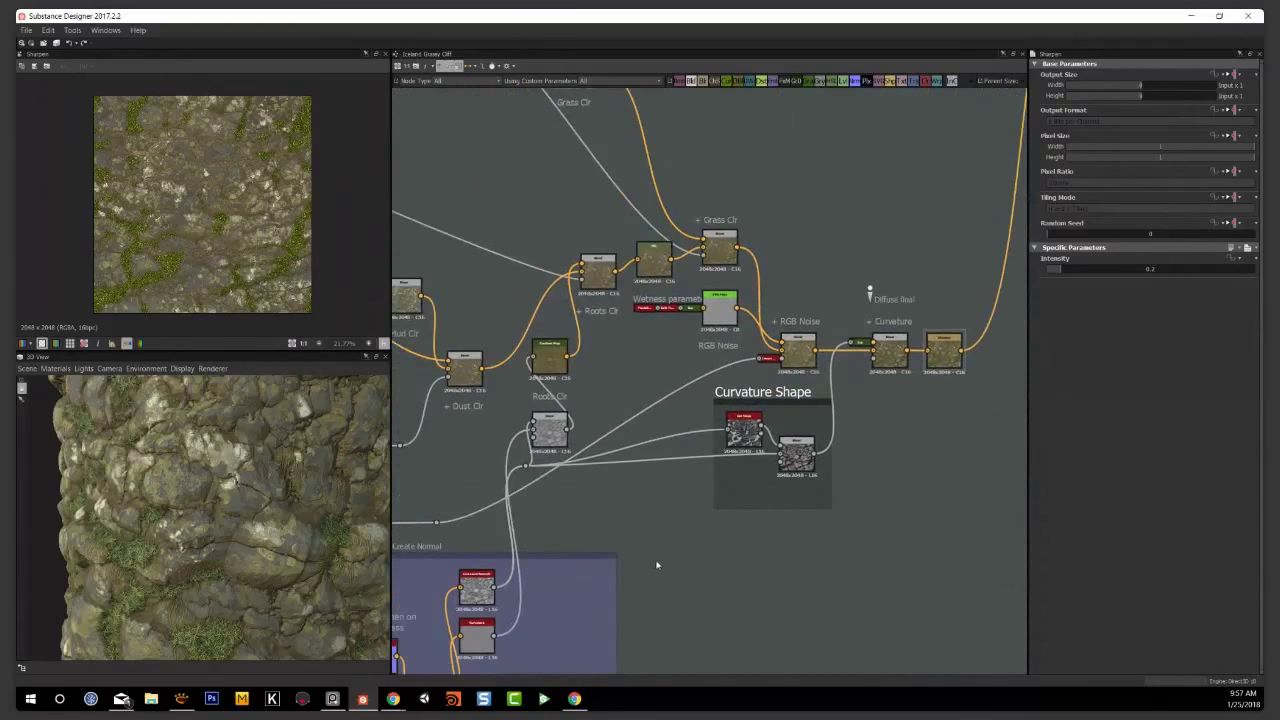
pyautogui.moveTo(866, 580); pyautogui.dragTo(748, 558, button='middle')
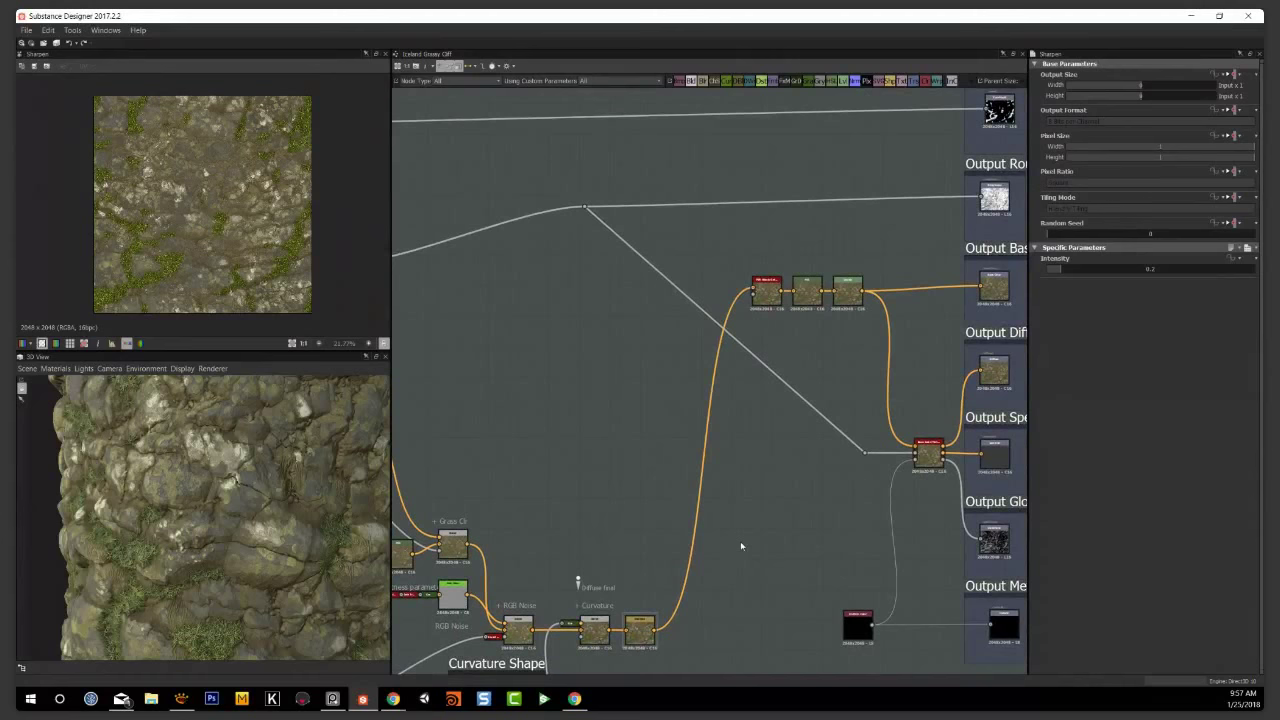
pyautogui.click(590, 340)
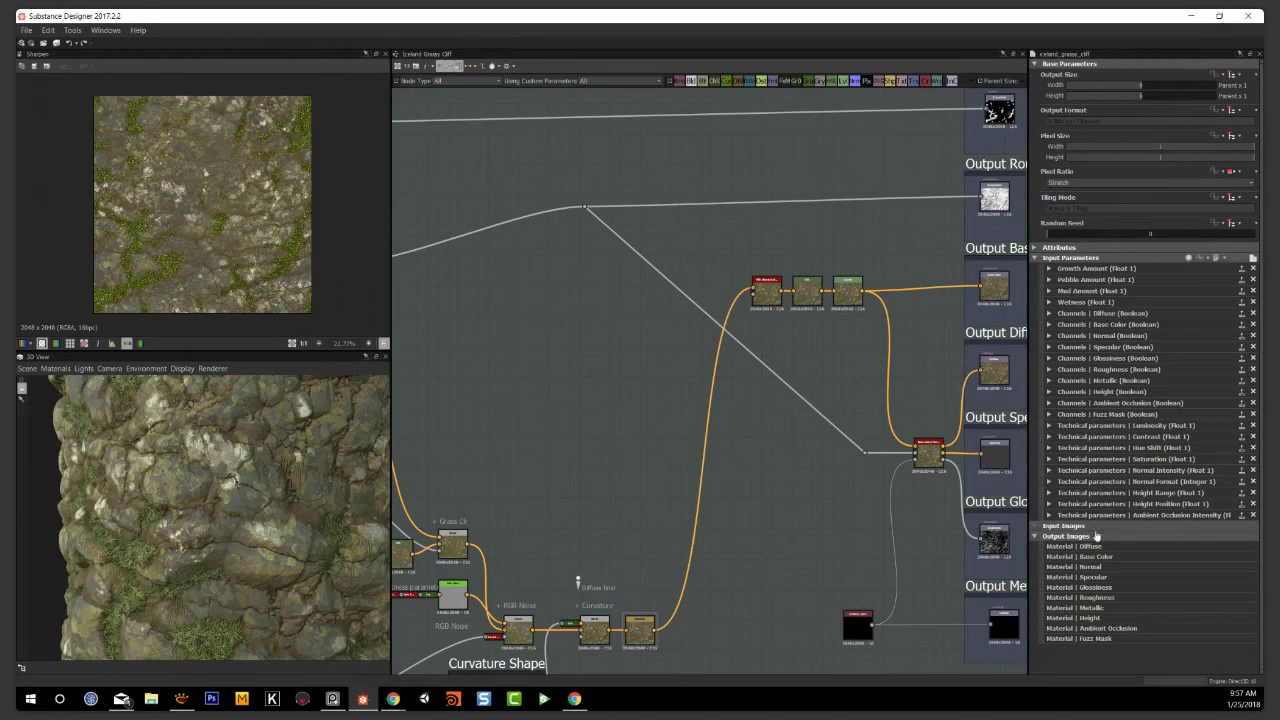
# Locate the Create Normal frame in the graph and view its lichen normal and blending nodes up close
pyautogui.moveTo(514, 429); pyautogui.dragTo(754, 219, button='middle')
pyautogui.moveTo(735, 512); pyautogui.dragTo(880, 386, button='middle')
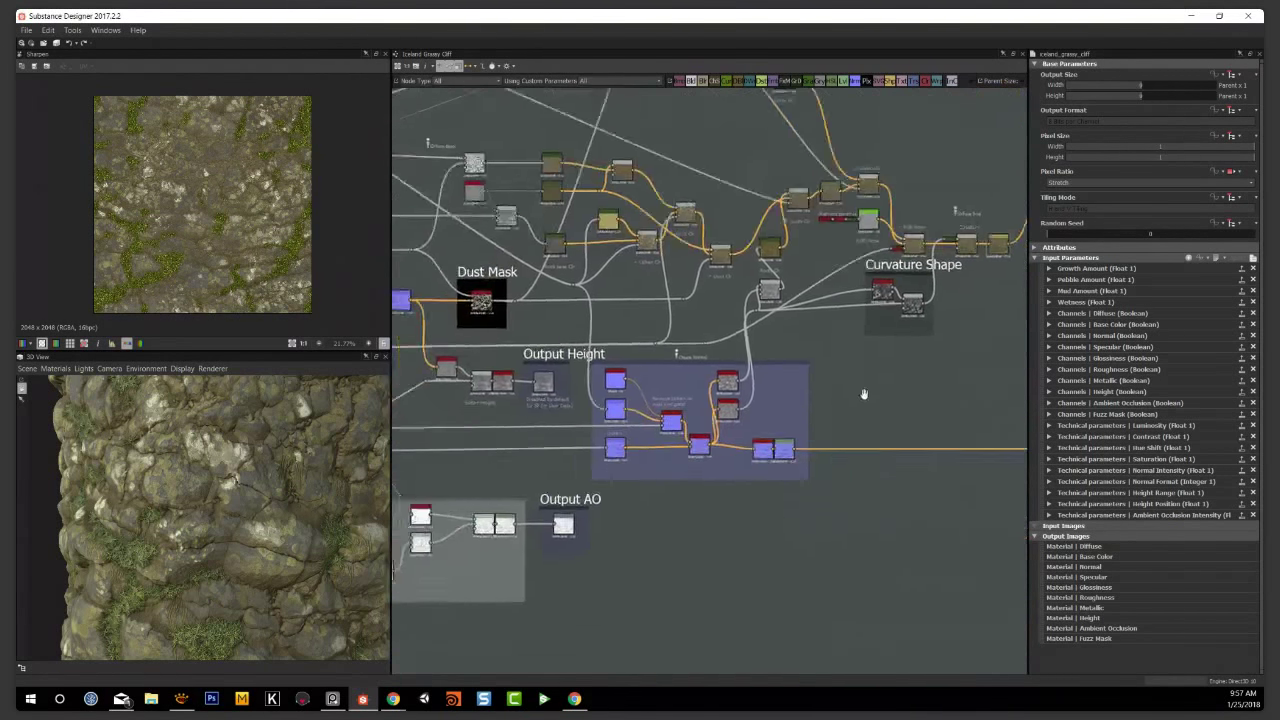
pyautogui.scroll(4, 815, 471)
pyautogui.moveTo(774, 593); pyautogui.dragTo(906, 682, button='middle')
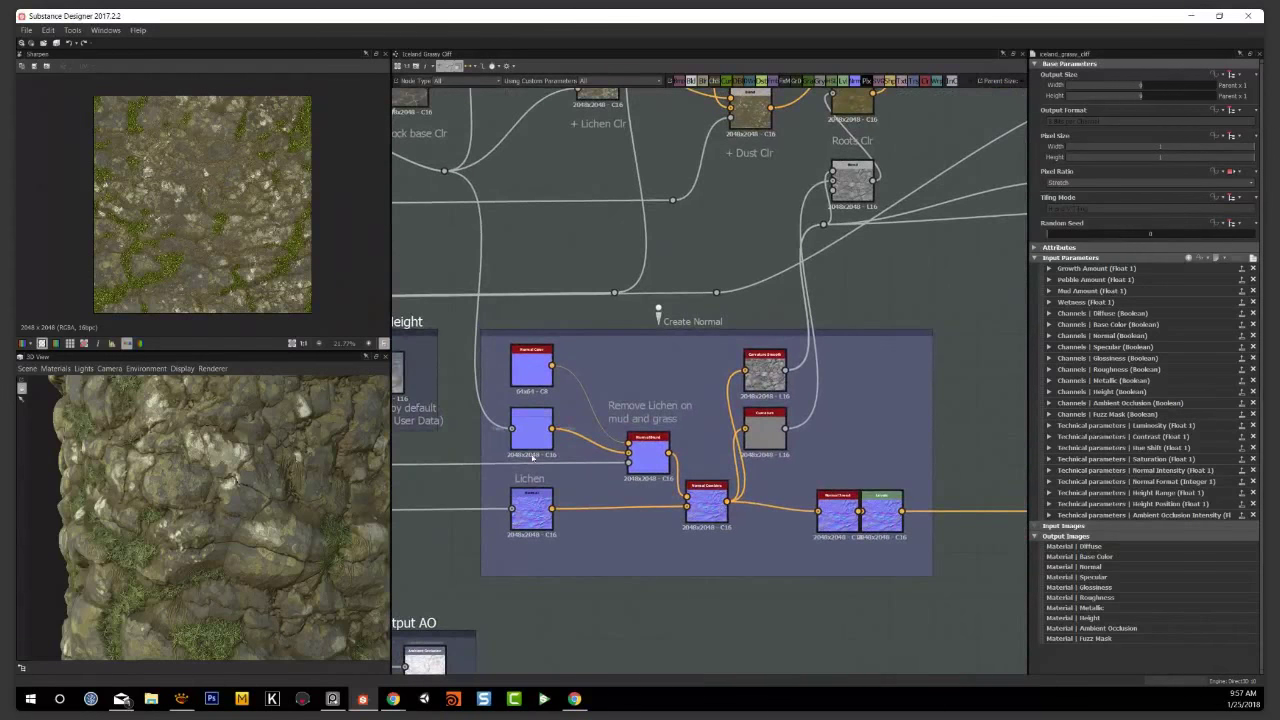
# Preview the upper Normal node, the Normal Blend and the Normal Combine in the Create Normal frame
pyautogui.scroll(3, 530, 420)
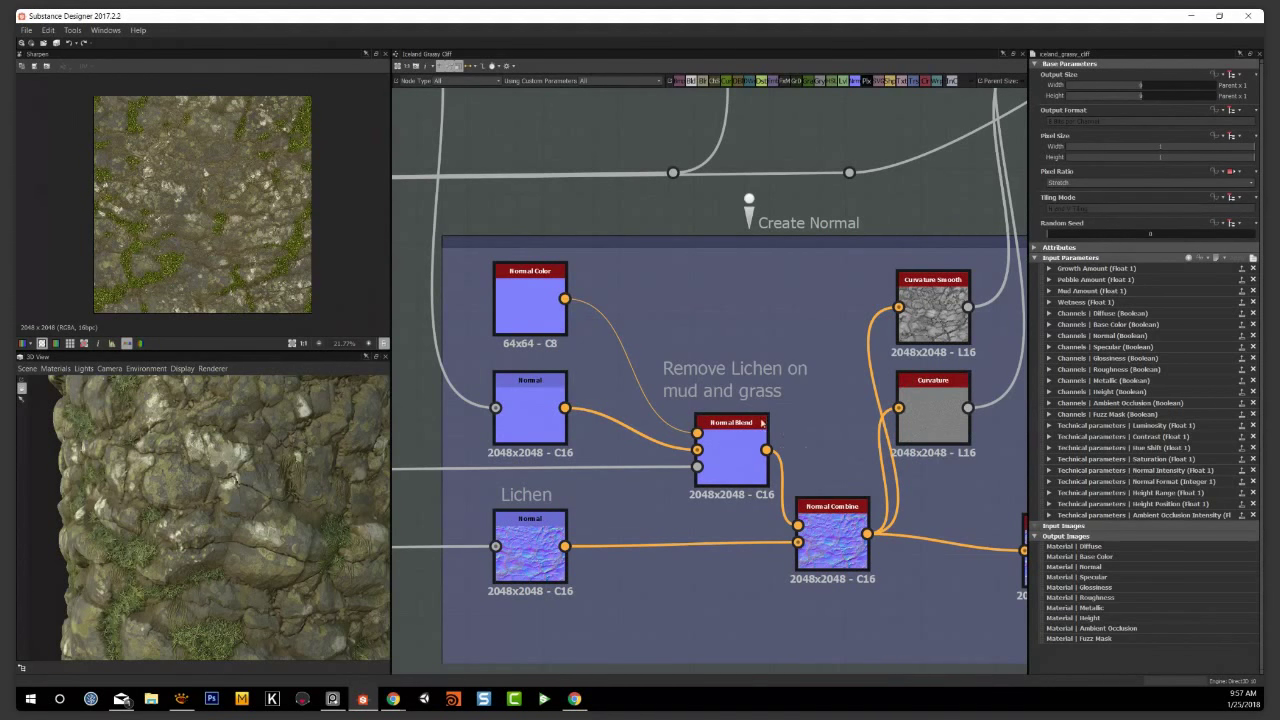
pyautogui.doubleClick(538, 414)
pyautogui.scroll(3, 270, 265)
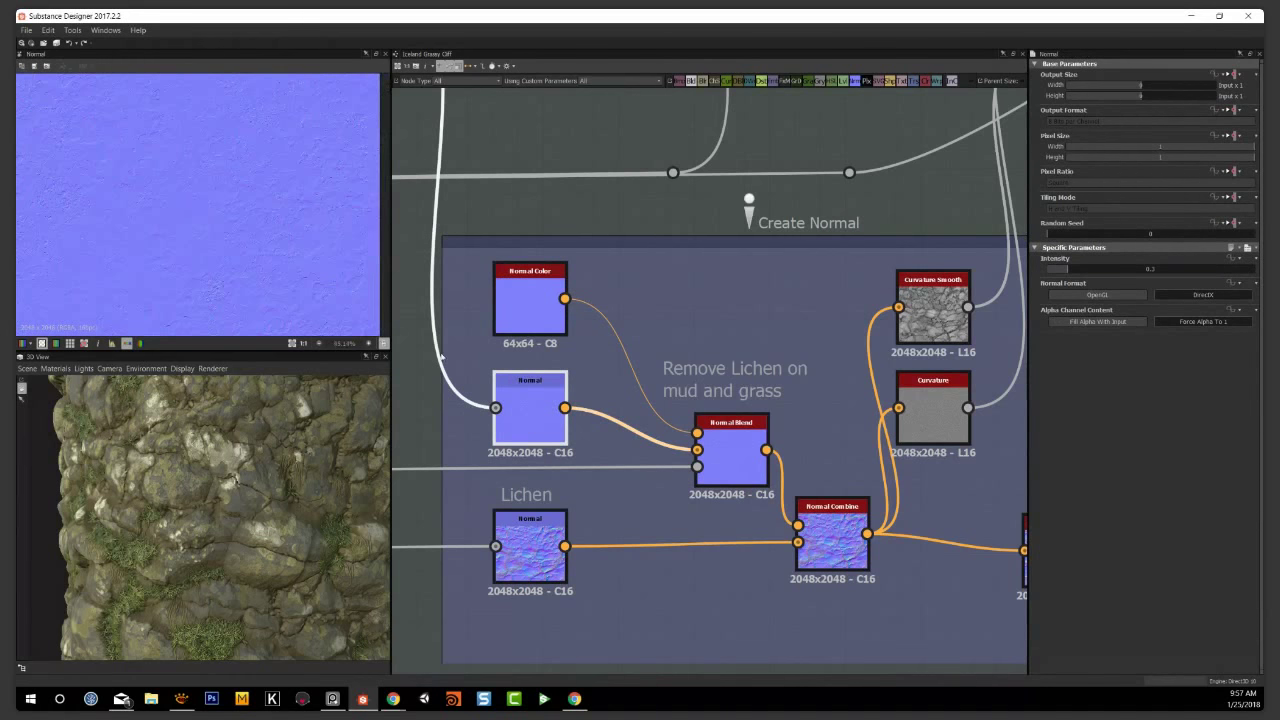
pyautogui.doubleClick(731, 458)
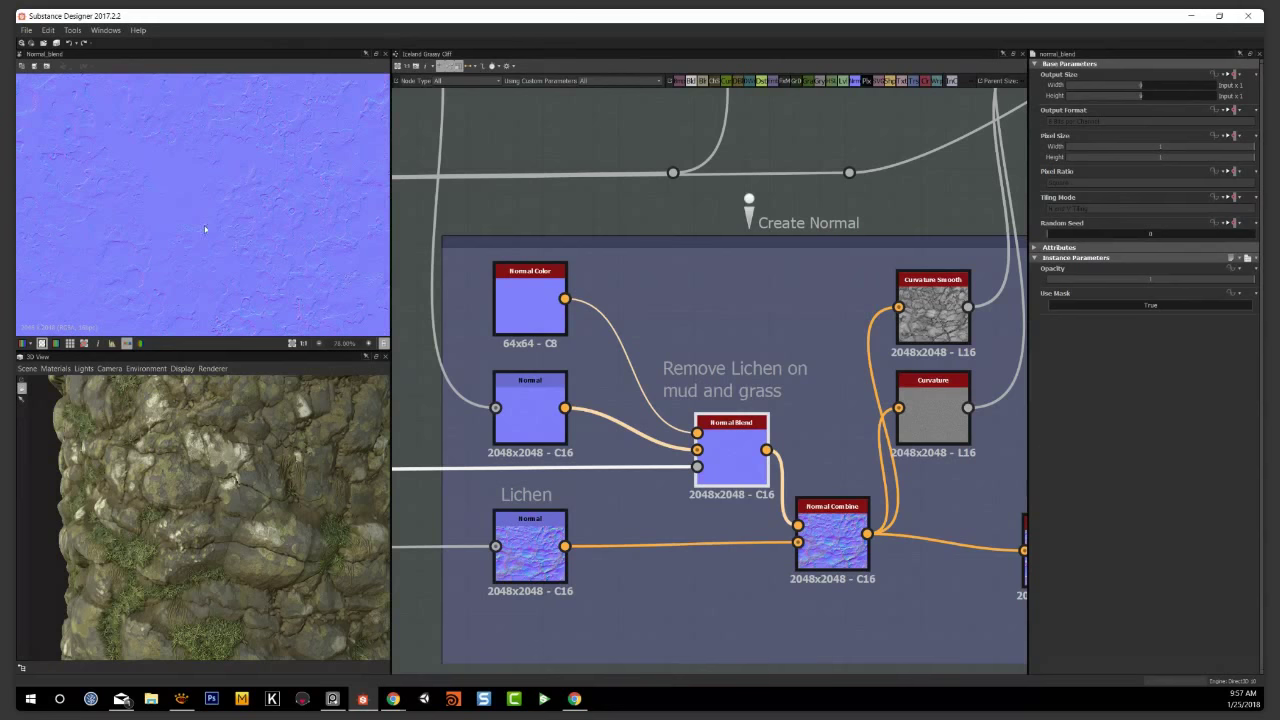
pyautogui.doubleClick(845, 558)
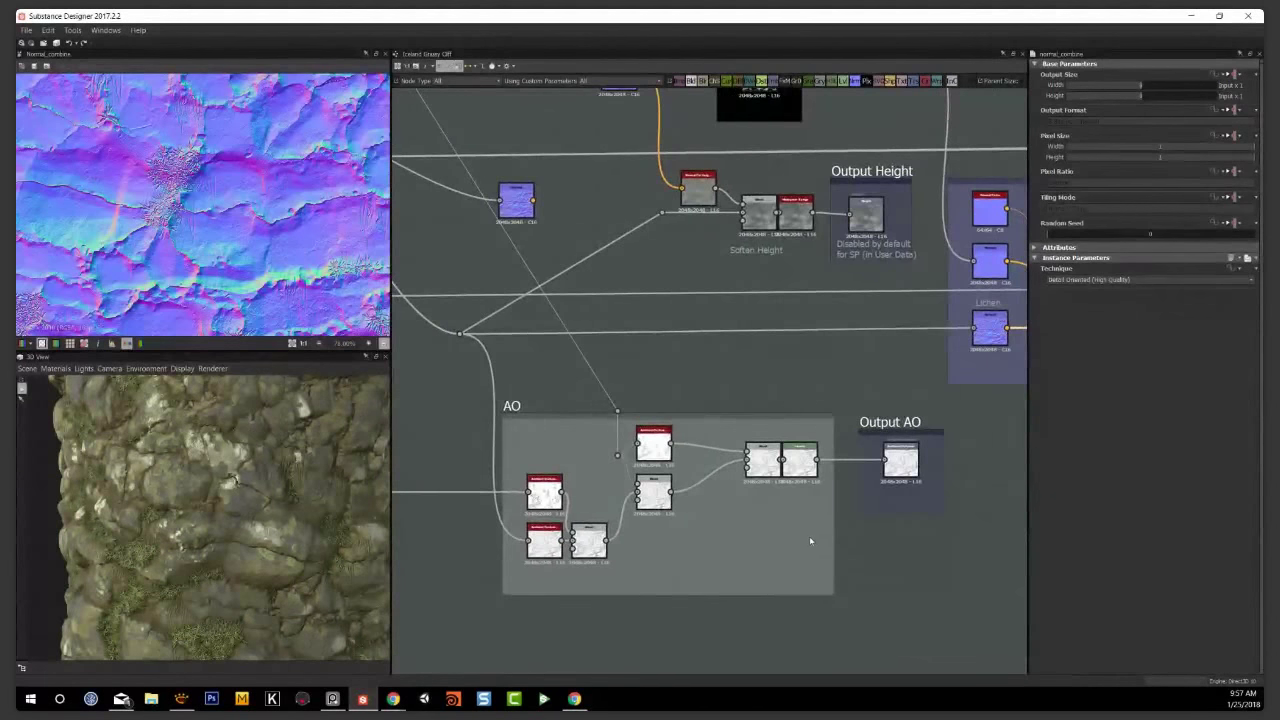
# Locate the AO frame in the graph and examine the grass and rocks up close on the 3D model
pyautogui.scroll(2, 809, 536)
pyautogui.moveTo(779, 570); pyautogui.dragTo(854, 520, button='middle')
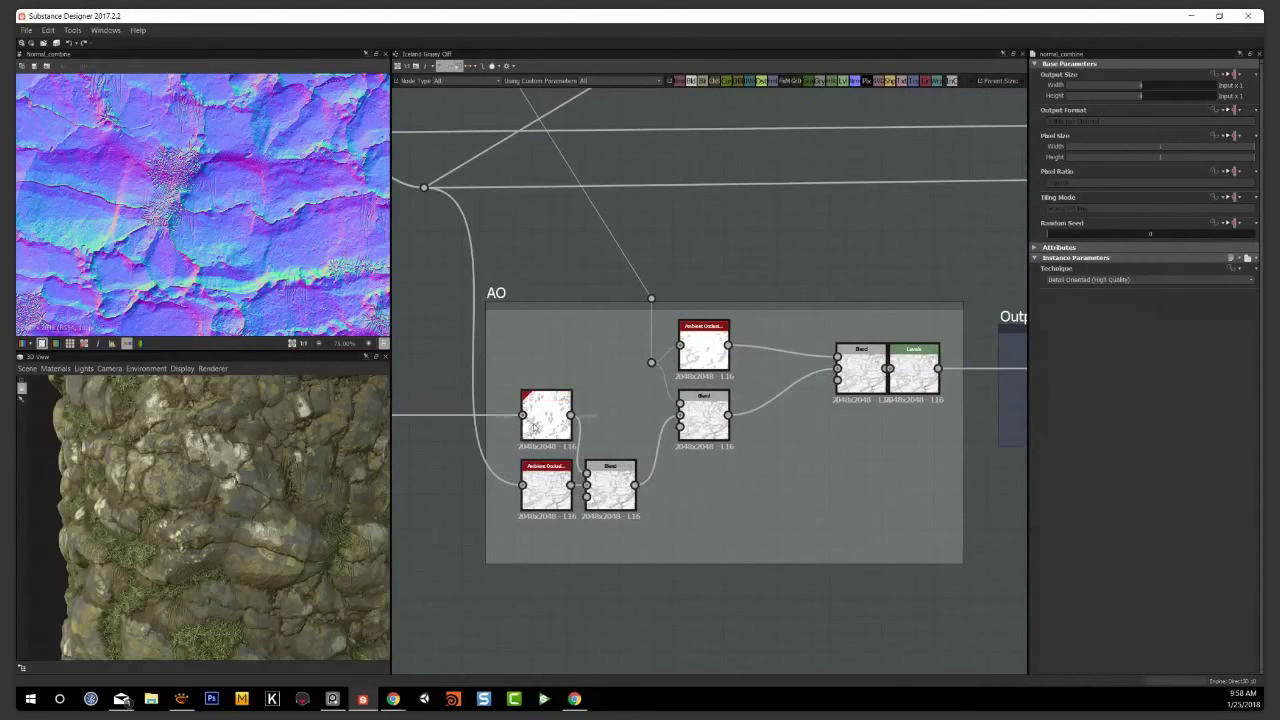
pyautogui.moveTo(190, 555); pyautogui.dragTo(247, 578)
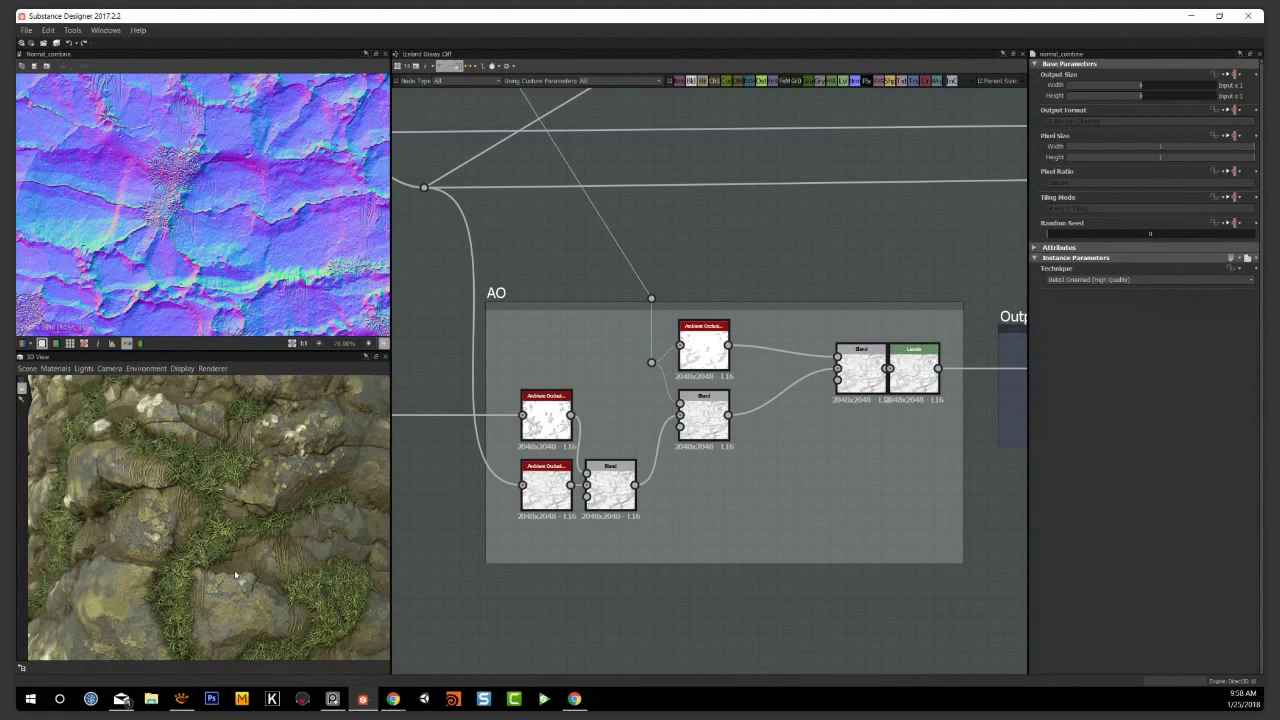
pyautogui.moveTo(233, 578); pyautogui.dragTo(179, 517)
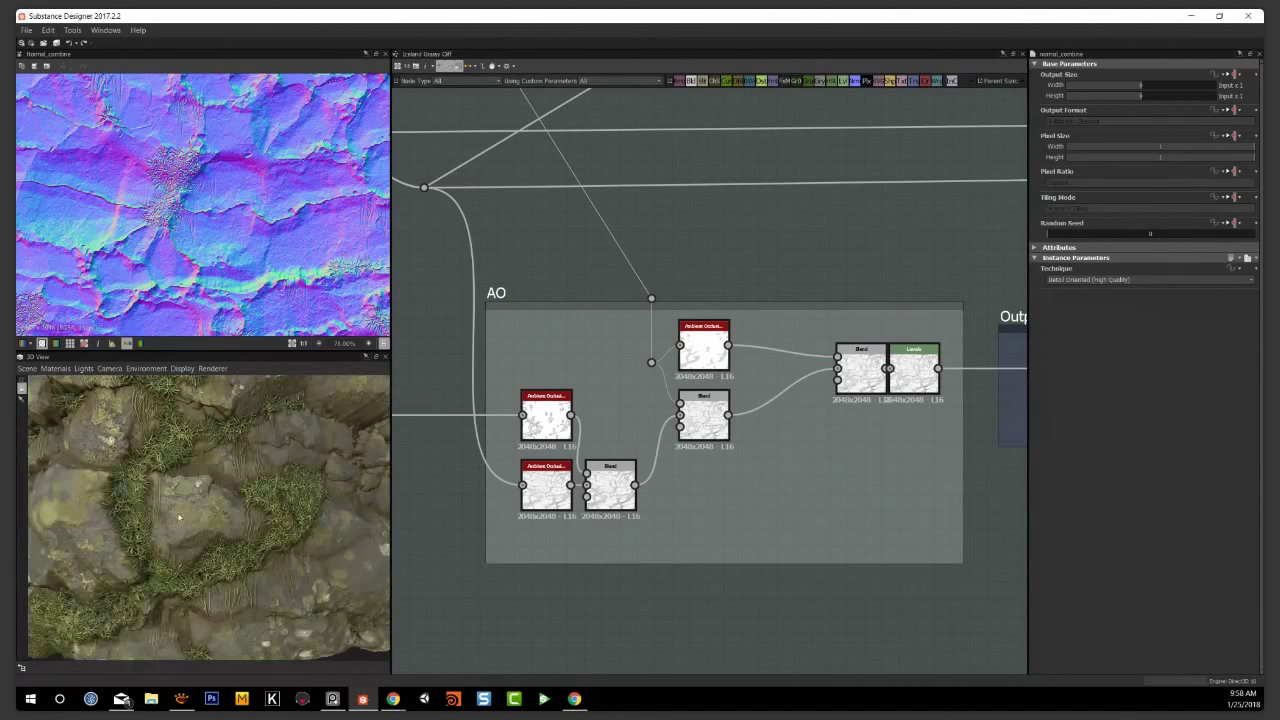
# Preview the lower Ambient Occlusion node in the AO frame up close, and the Ambient Occlusion node above it
pyautogui.doubleClick(556, 503)
pyautogui.doubleClick(551, 505)
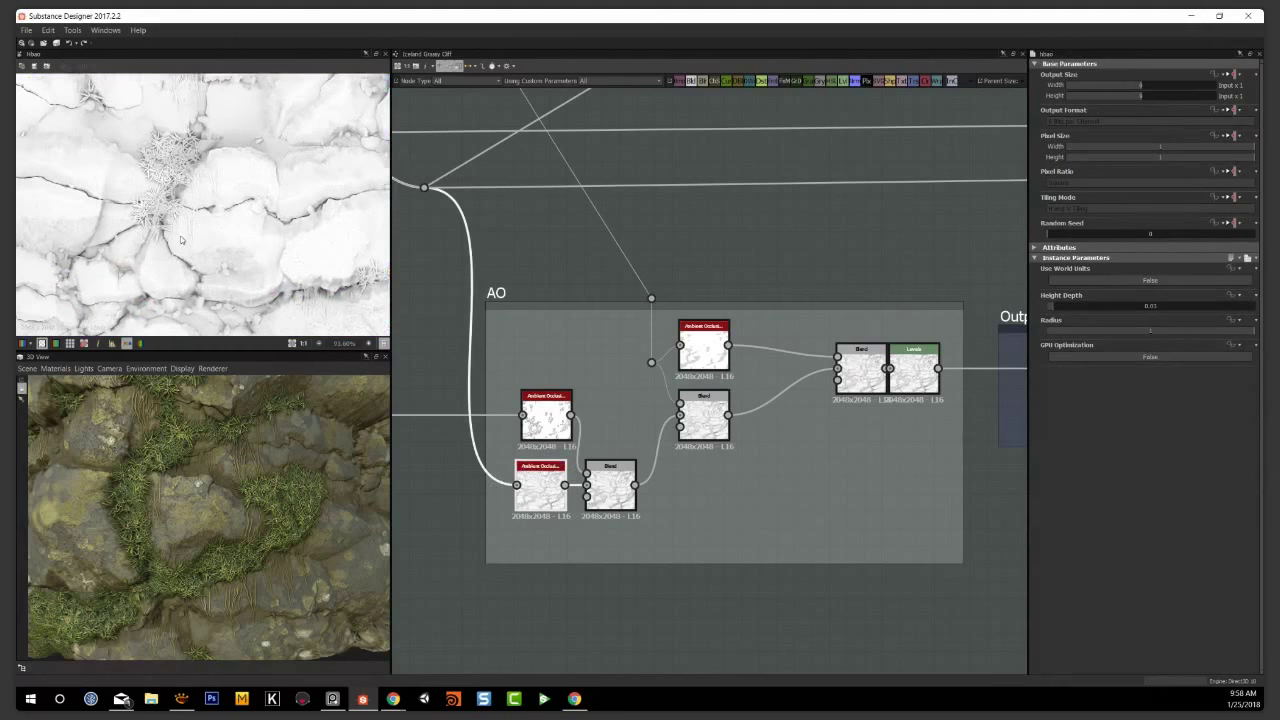
pyautogui.scroll(3, 186, 239)
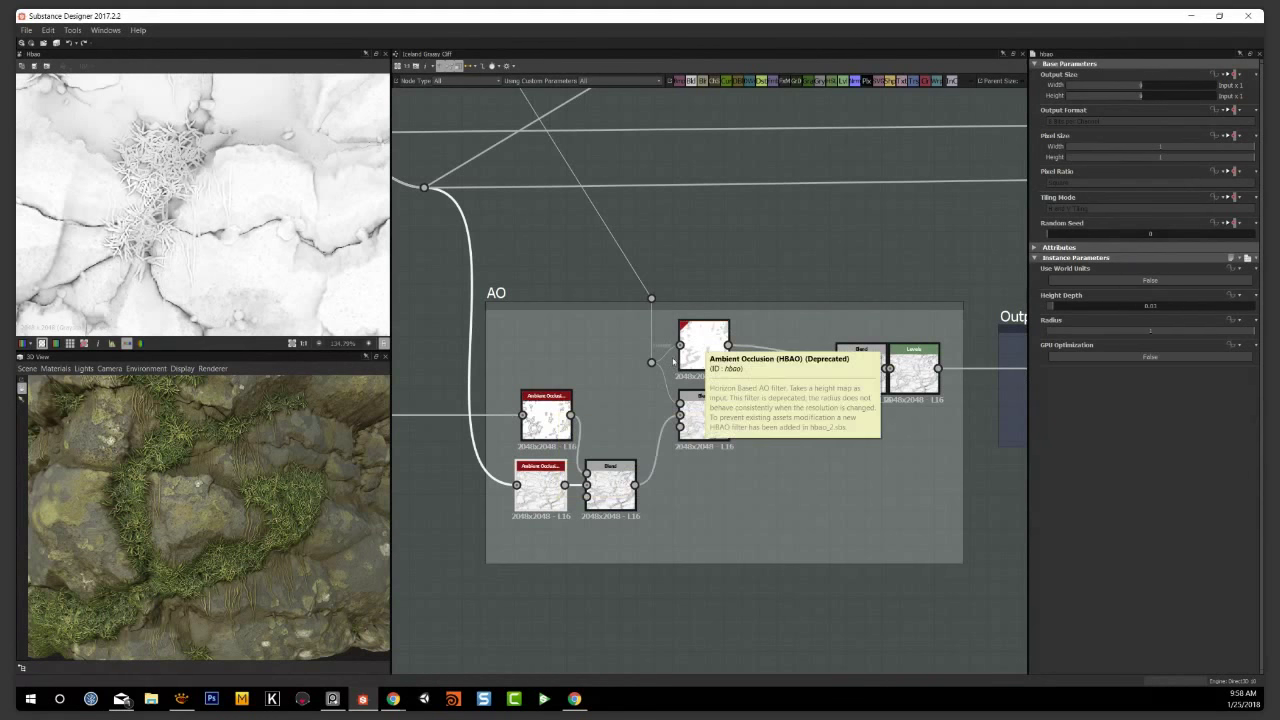
pyautogui.doubleClick(541, 428)
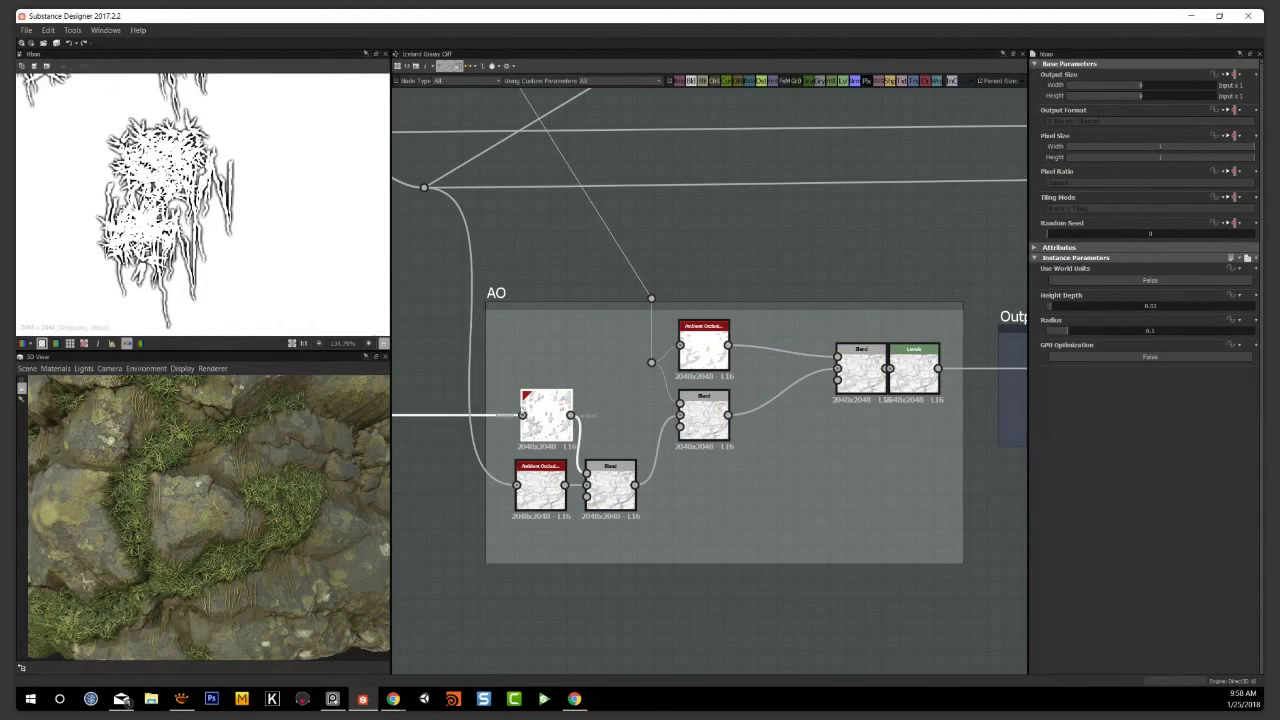
# Preview the Blend that multiplies the two Ambient Occlusion nodes, and examine the grass and root areas in it
pyautogui.doubleClick(617, 488)
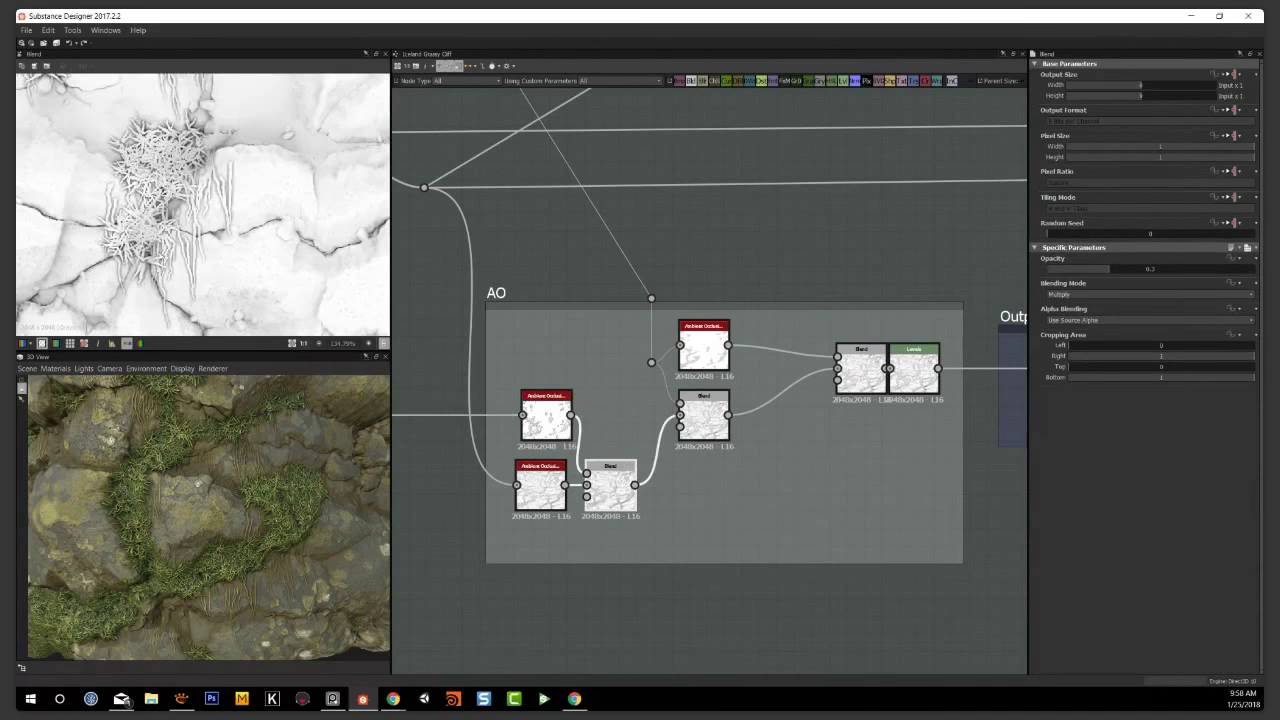
pyautogui.scroll(-2, 217, 287)
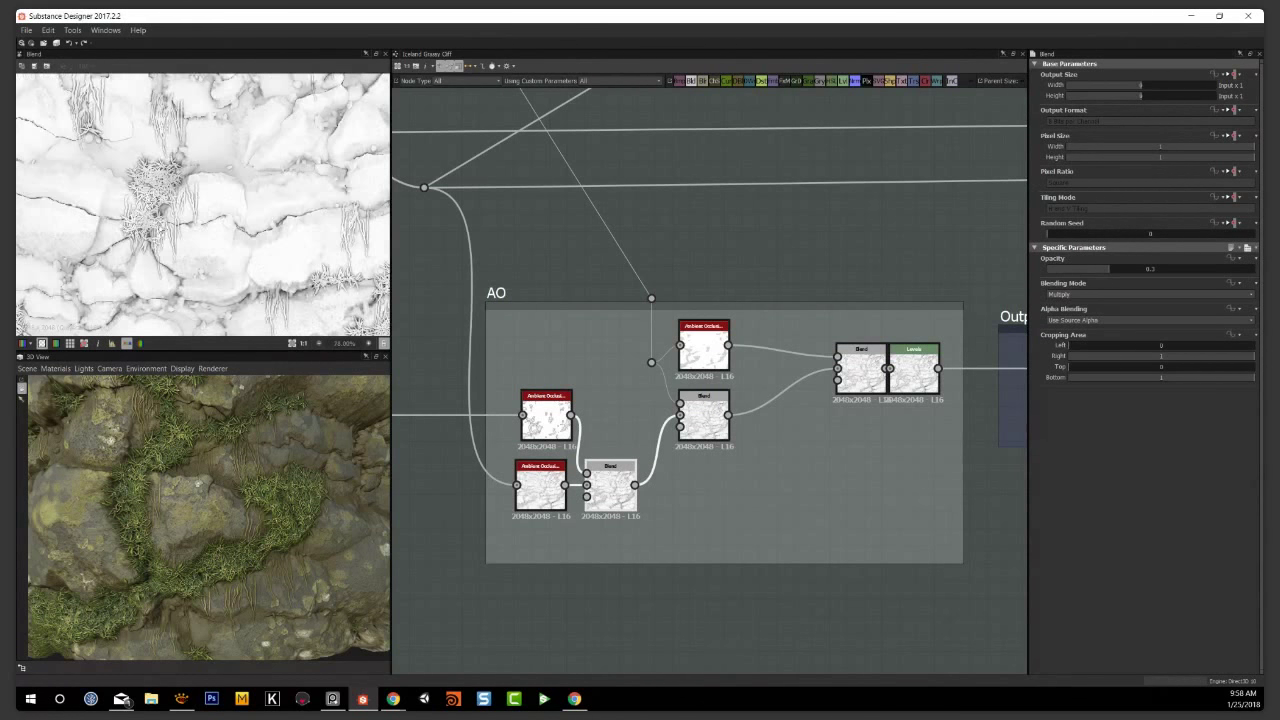
pyautogui.scroll(-1, 235, 270)
pyautogui.moveTo(304, 299); pyautogui.dragTo(189, 292, button='middle')
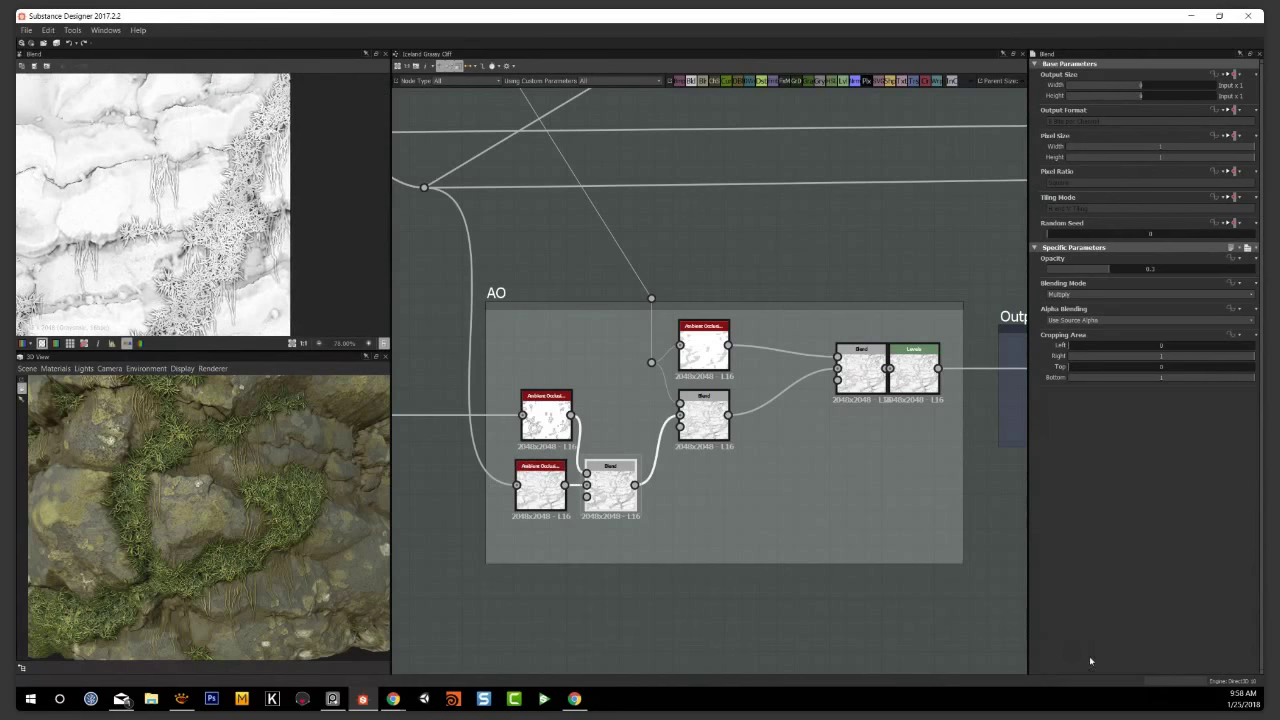
# Examine the AO frame's wiring from its height and mask inputs through the remaining Blend and Levels nodes
pyautogui.scroll(-3, 866, 568)
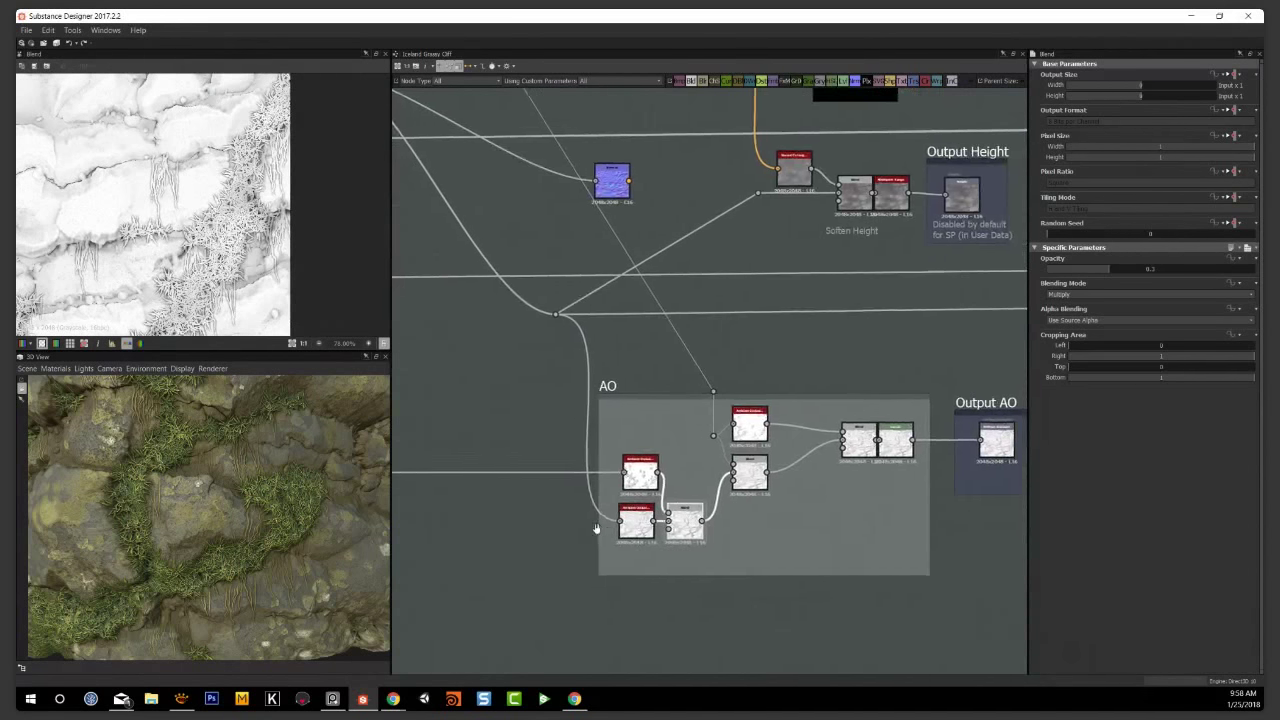
pyautogui.scroll(3, 557, 548)
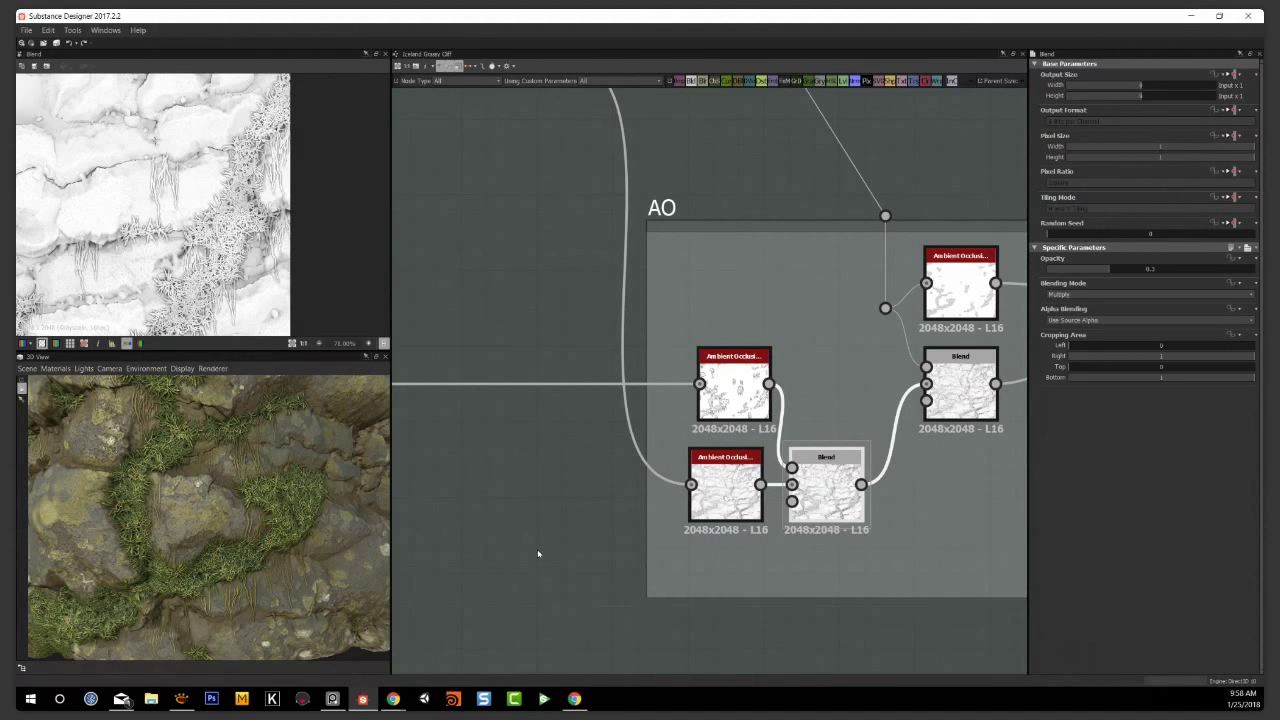
pyautogui.moveTo(860, 567); pyautogui.dragTo(606, 574, button='middle')
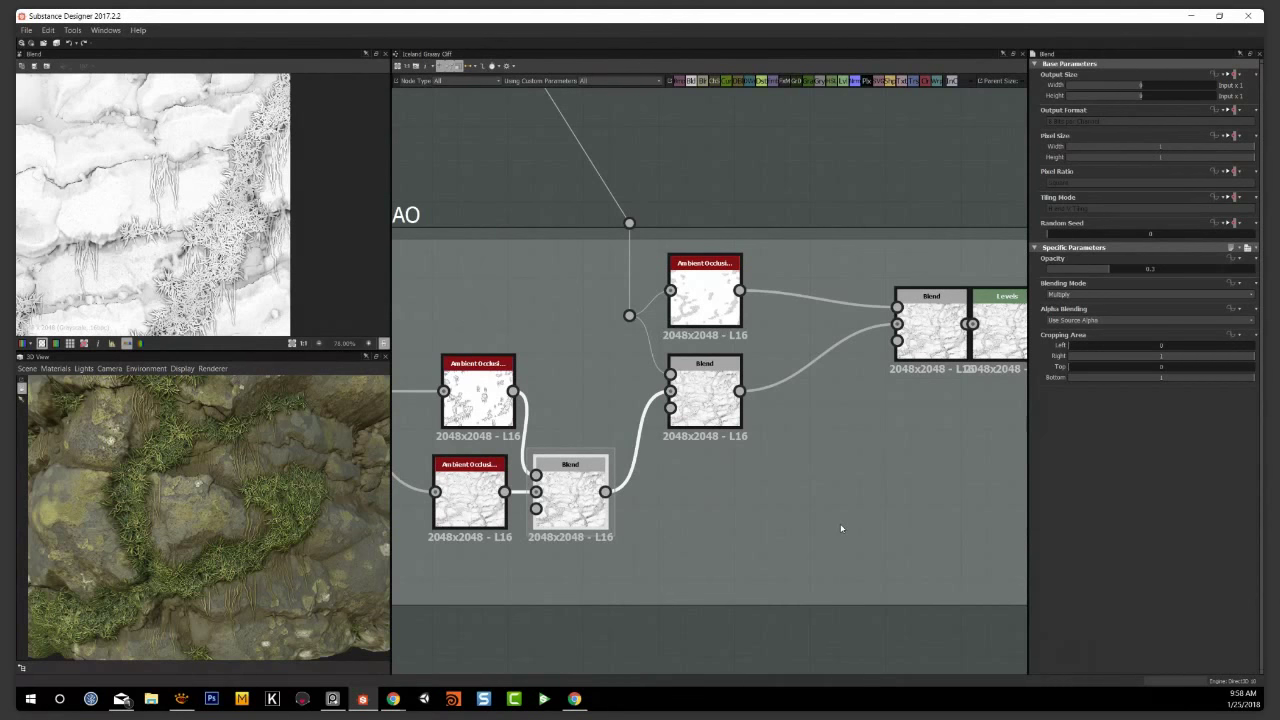
pyautogui.scroll(-2, 840, 523)
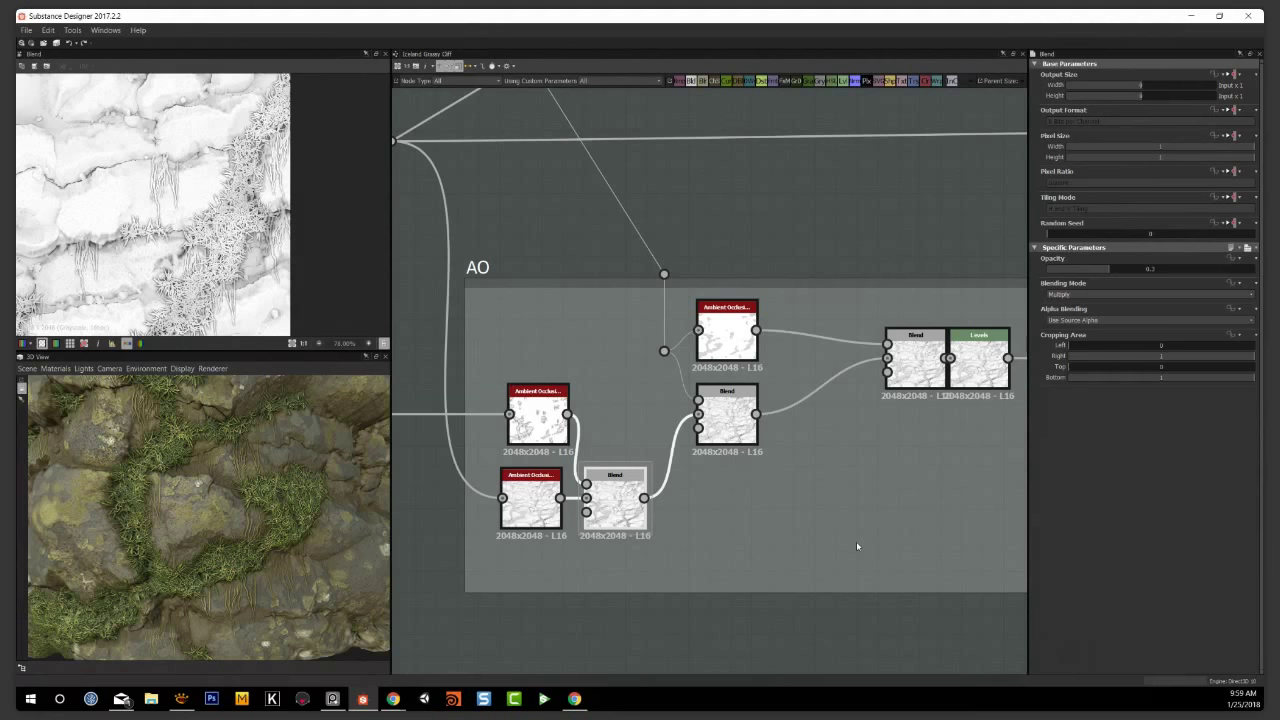
pyautogui.click(739, 228)
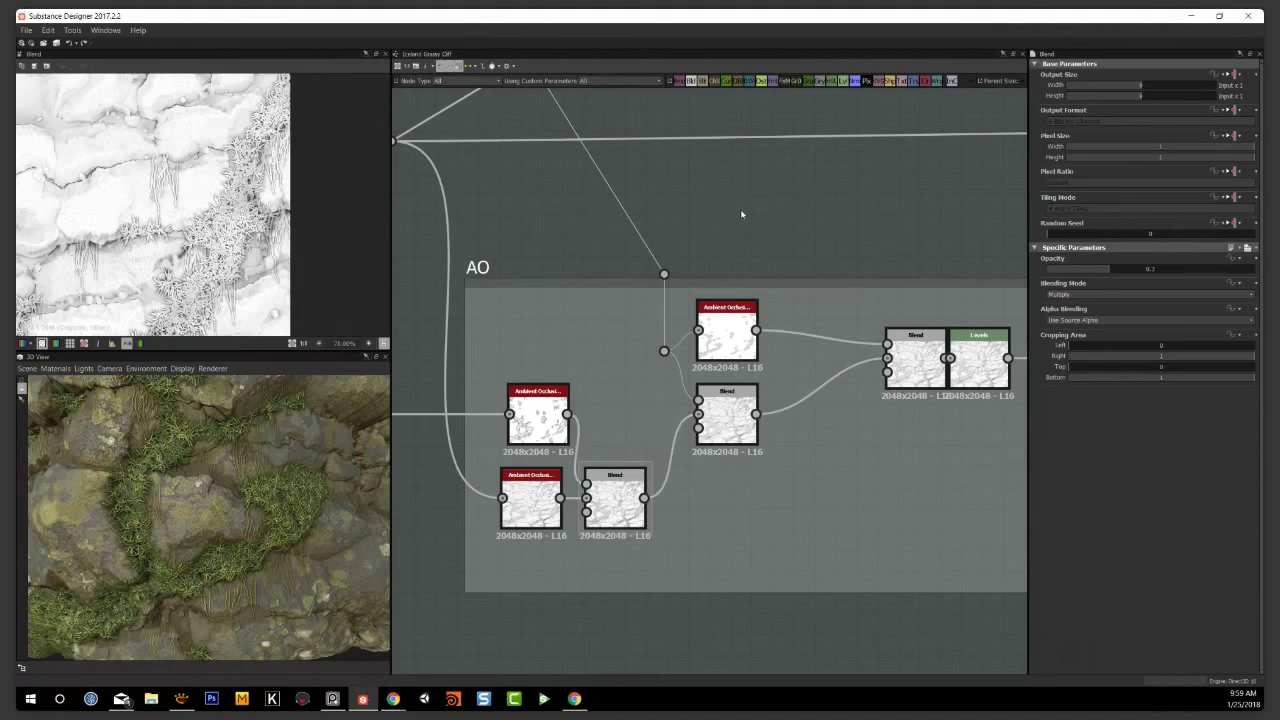
pyautogui.scroll(-3, 741, 207)
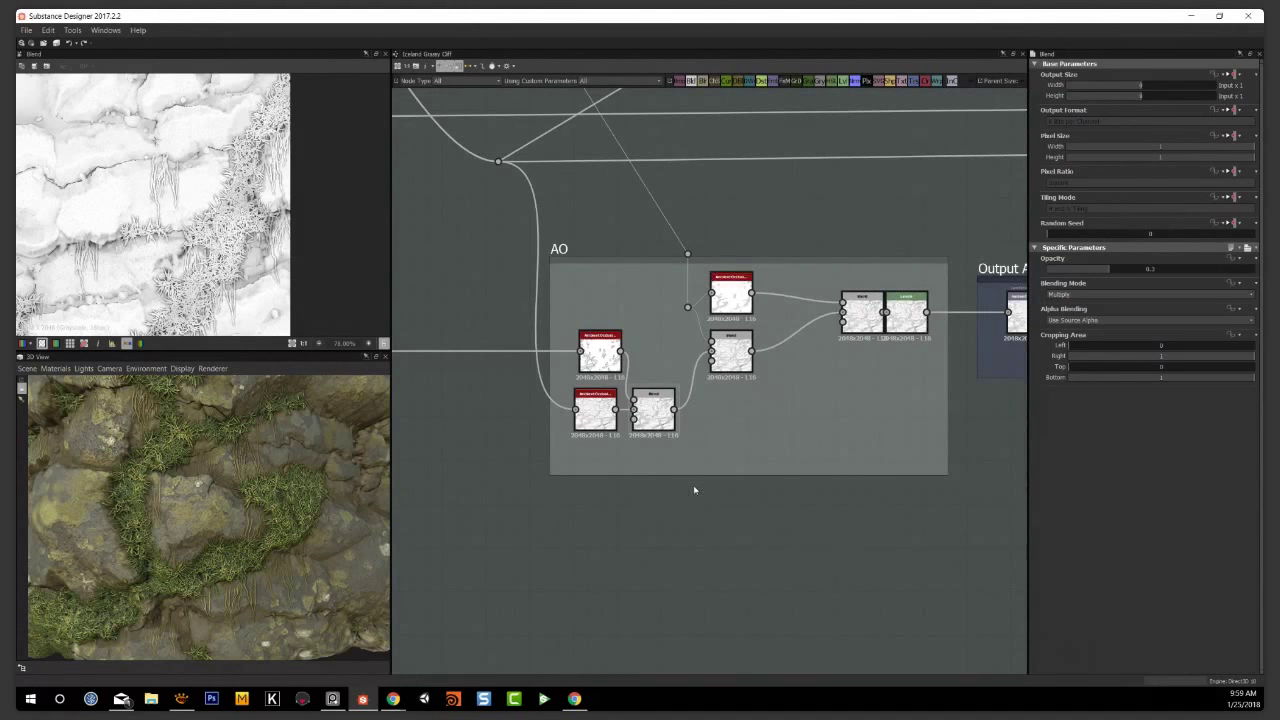
# Trace the graph back from the AO frame through the grass, pebbles and mud sections to the Micro shapes, Macro shapes and Bands frames
pyautogui.moveTo(538, 448); pyautogui.dragTo(614, 531, button='middle')
pyautogui.scroll(-3, 581, 499)
pyautogui.moveTo(598, 455); pyautogui.dragTo(827, 549, button='middle')
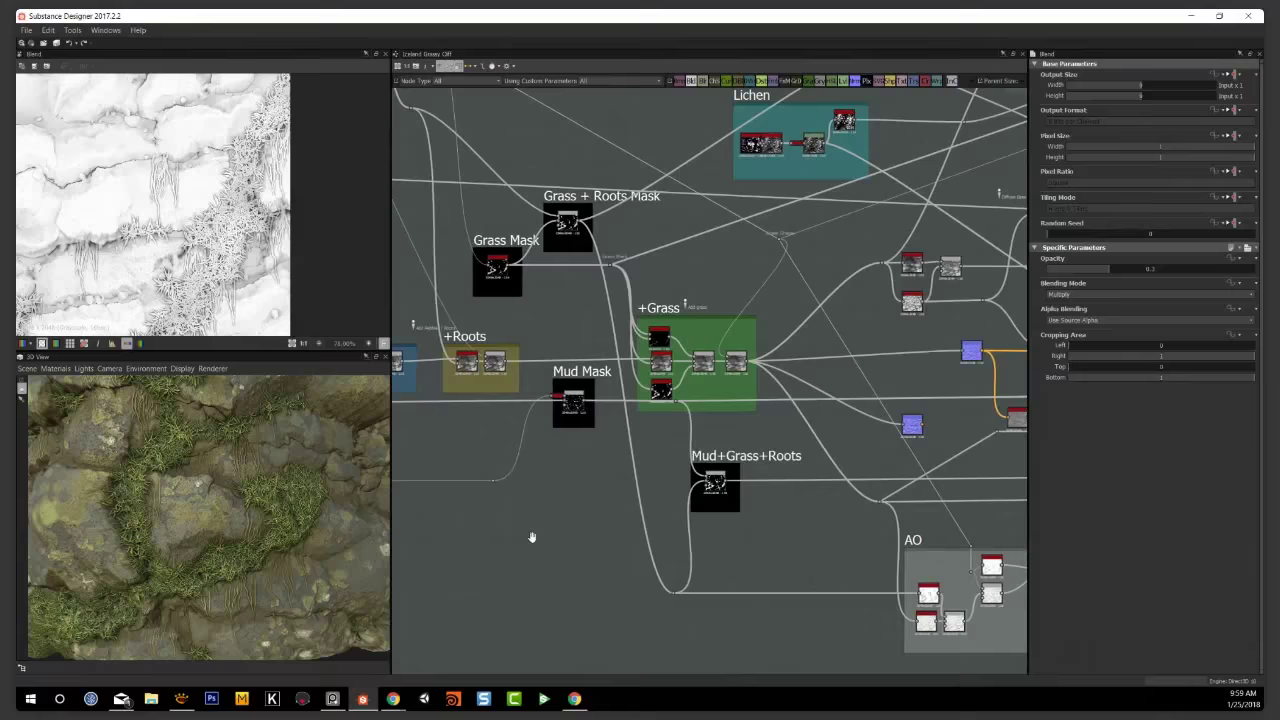
pyautogui.moveTo(568, 495); pyautogui.dragTo(690, 530, button='middle')
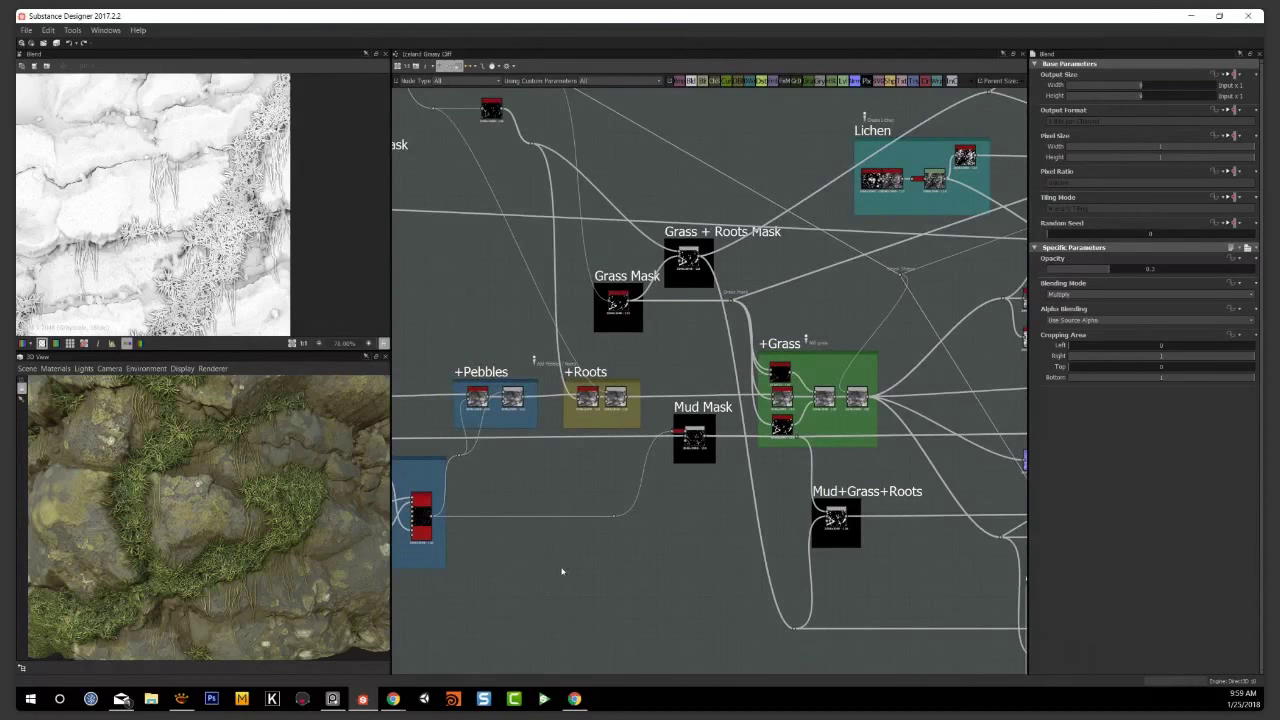
pyautogui.moveTo(562, 571); pyautogui.dragTo(832, 565, button='middle')
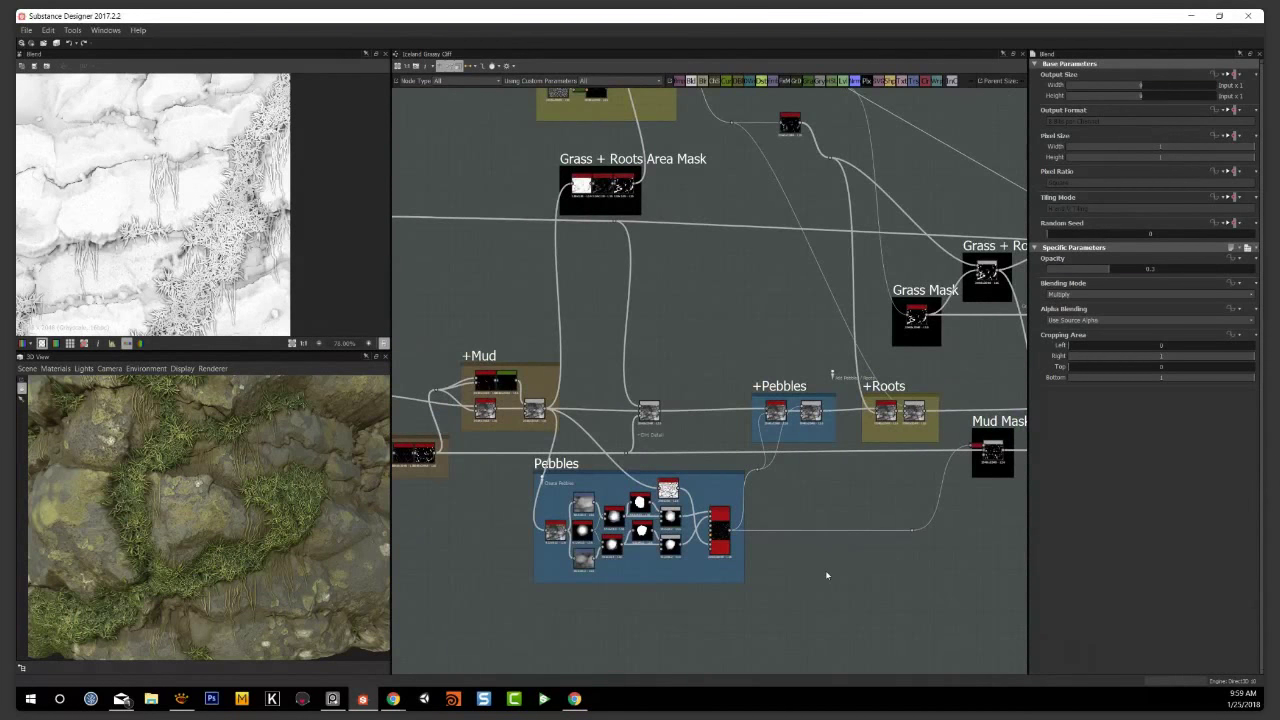
pyautogui.moveTo(456, 491); pyautogui.dragTo(711, 489, button='middle')
pyautogui.moveTo(536, 467); pyautogui.dragTo(926, 493, button='middle')
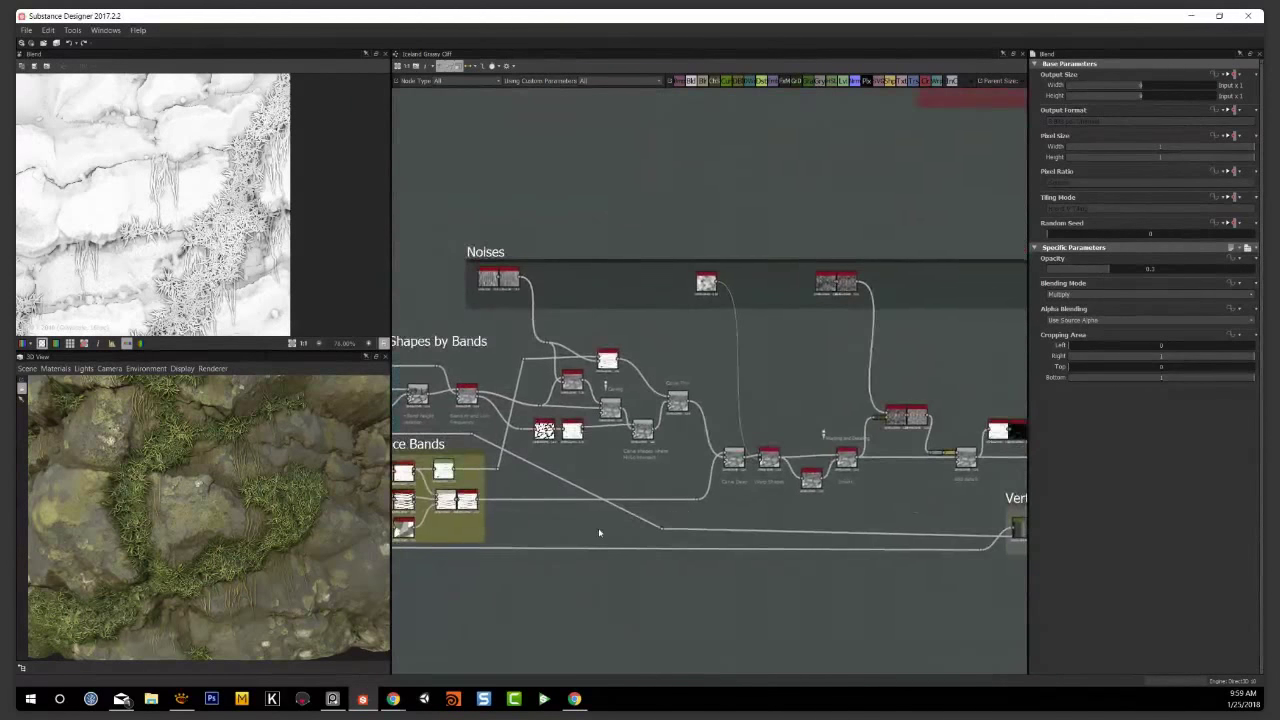
pyautogui.moveTo(600, 529); pyautogui.dragTo(951, 534, button='middle')
pyautogui.moveTo(476, 457); pyautogui.dragTo(570, 462, button='middle')
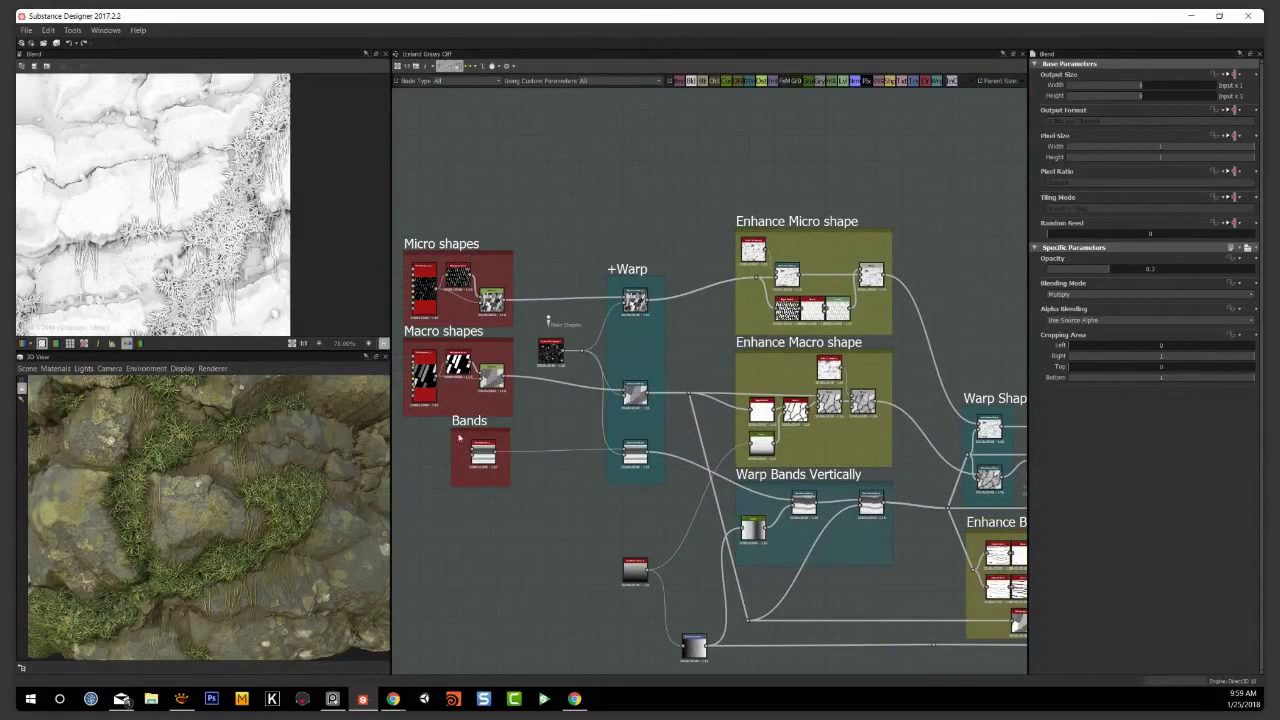
# Preview the macro shapes' Directional Warp, and the Bevel and Edge Detect nodes in the Enhance Macro shape frame
pyautogui.doubleClick(634, 395)
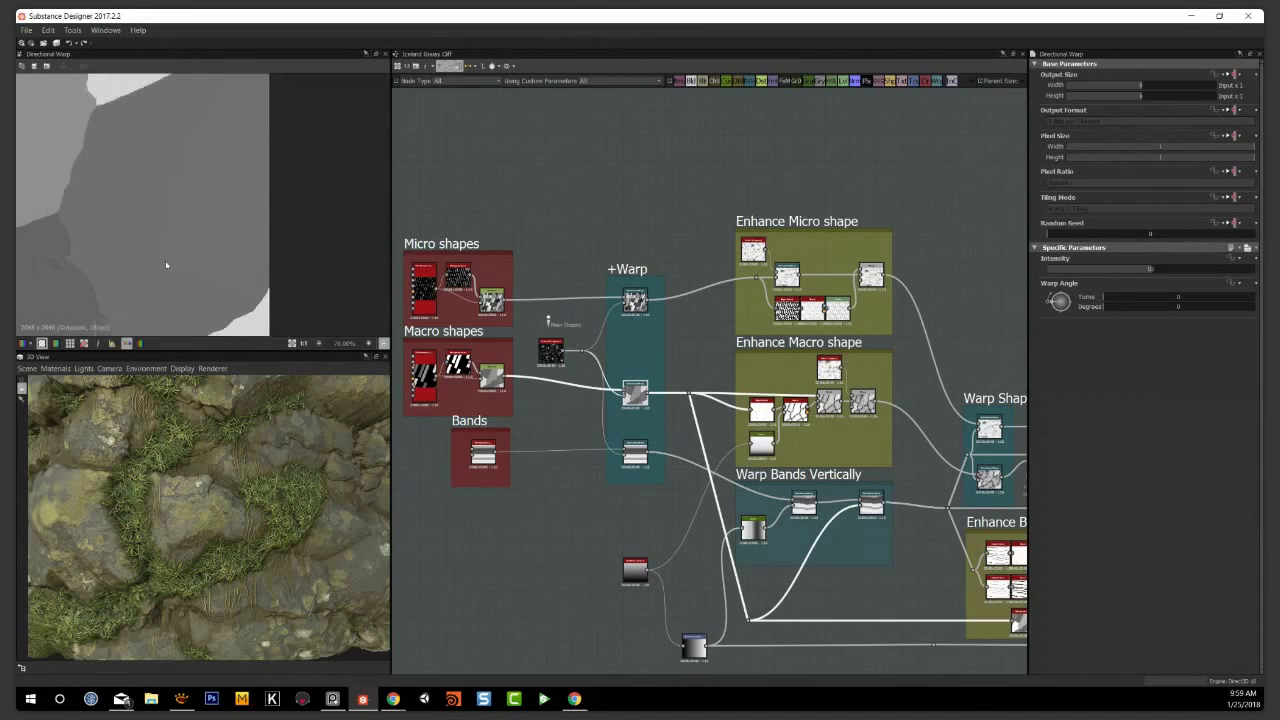
pyautogui.scroll(2, 800, 432)
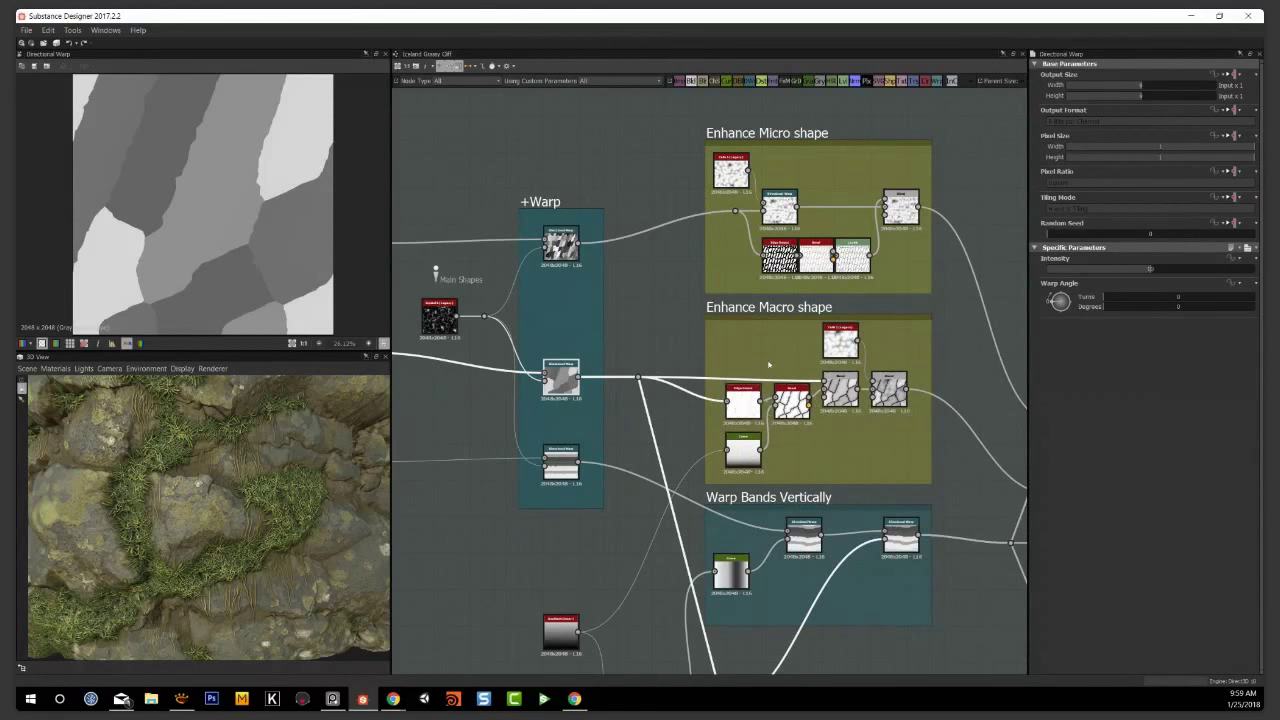
pyautogui.scroll(3, 810, 424)
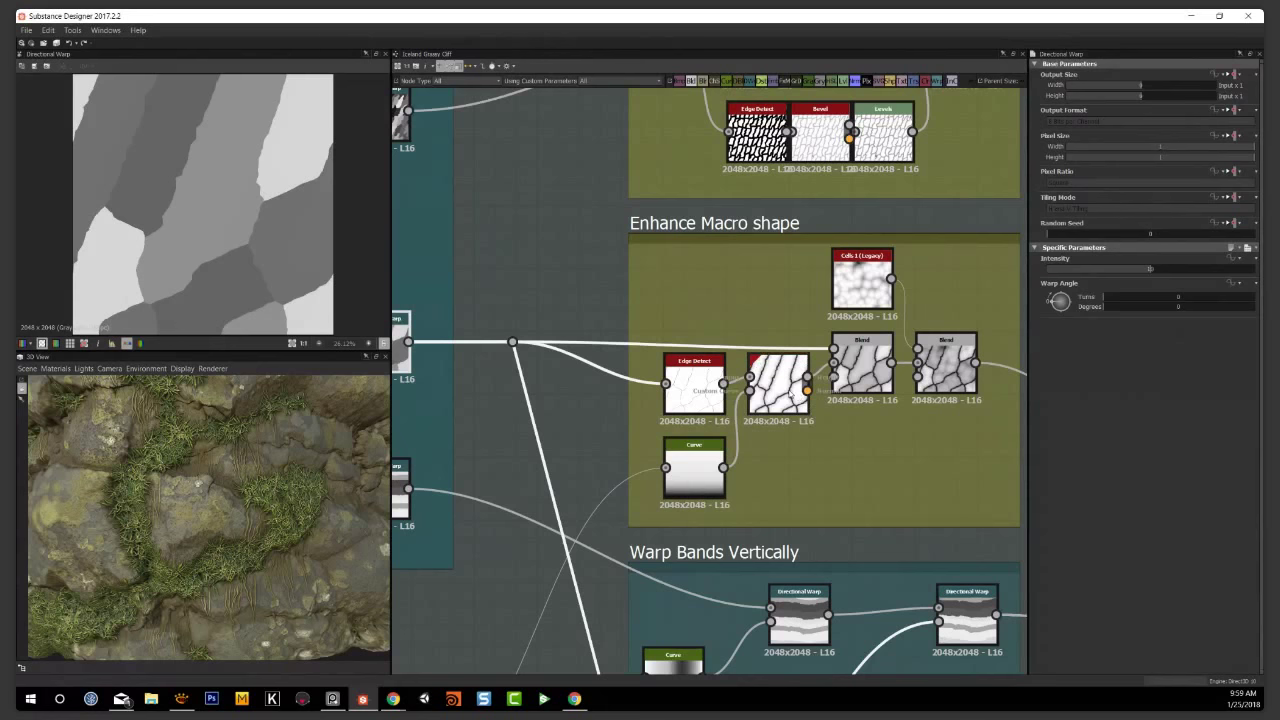
pyautogui.doubleClick(778, 385)
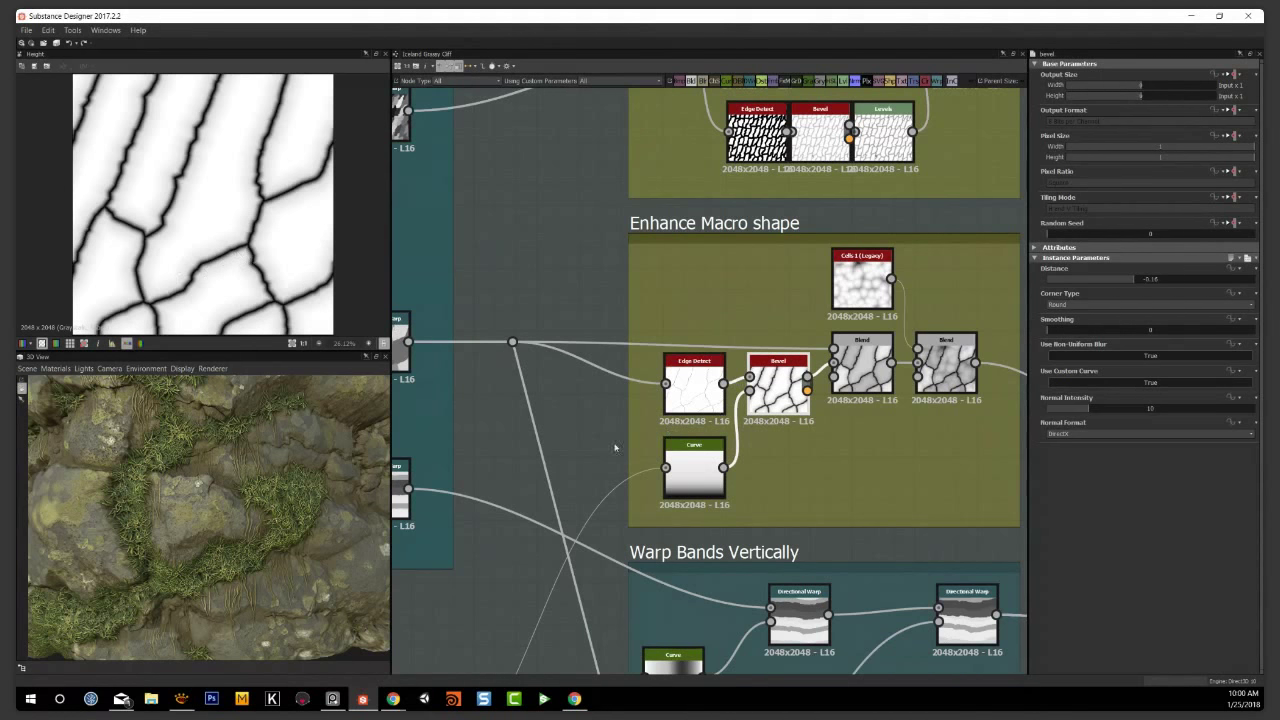
pyautogui.doubleClick(699, 382)
pyautogui.scroll(8, 229, 271)
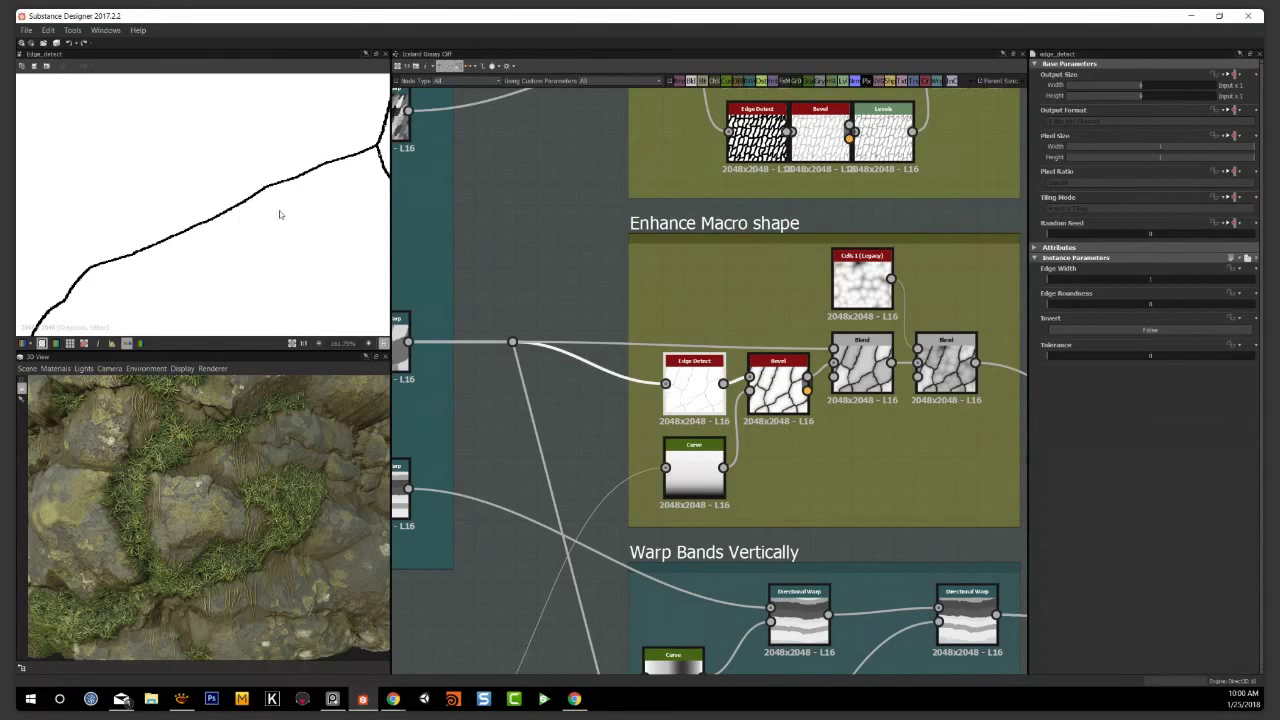
# Compare the macro shapes' Directional Warp in the +Warp frame up close and as a whole, and return to the Enhance Macro shape frame
pyautogui.click(498, 267)
pyautogui.moveTo(450, 285); pyautogui.dragTo(684, 313, button='middle')
pyautogui.scroll(-2, 562, 285)
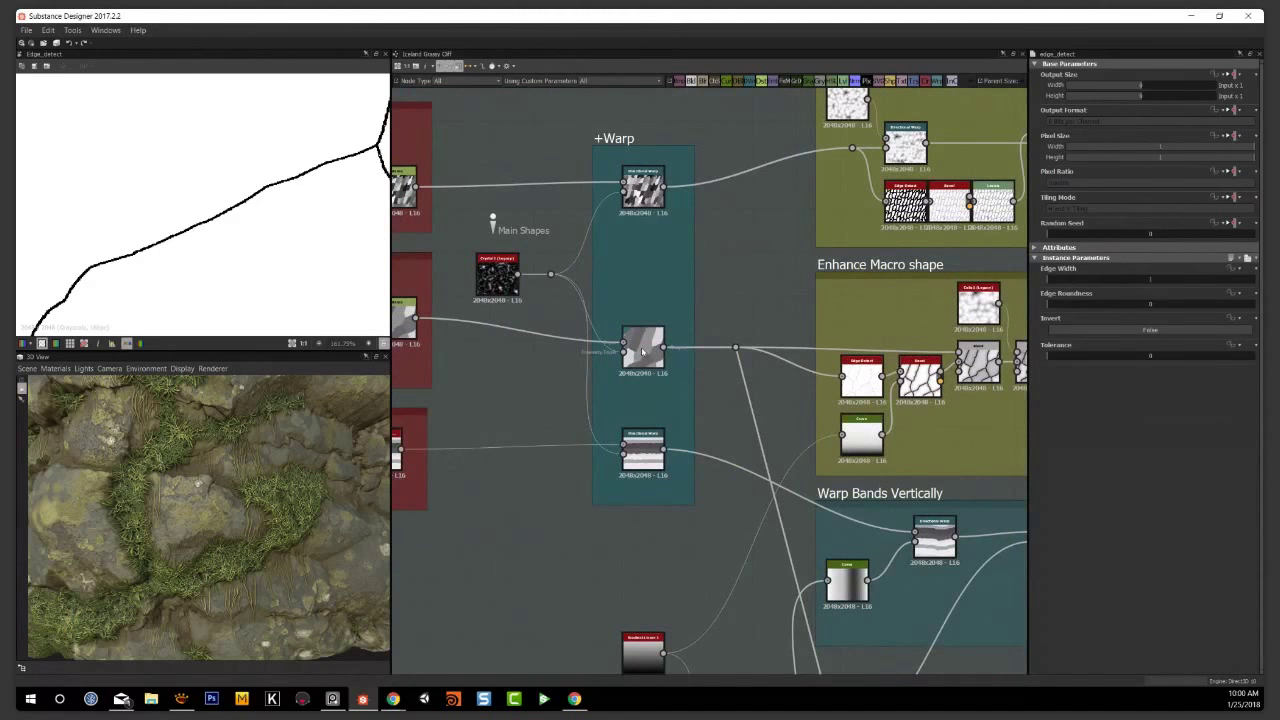
pyautogui.doubleClick(642, 350)
pyautogui.scroll(-3, 201, 246)
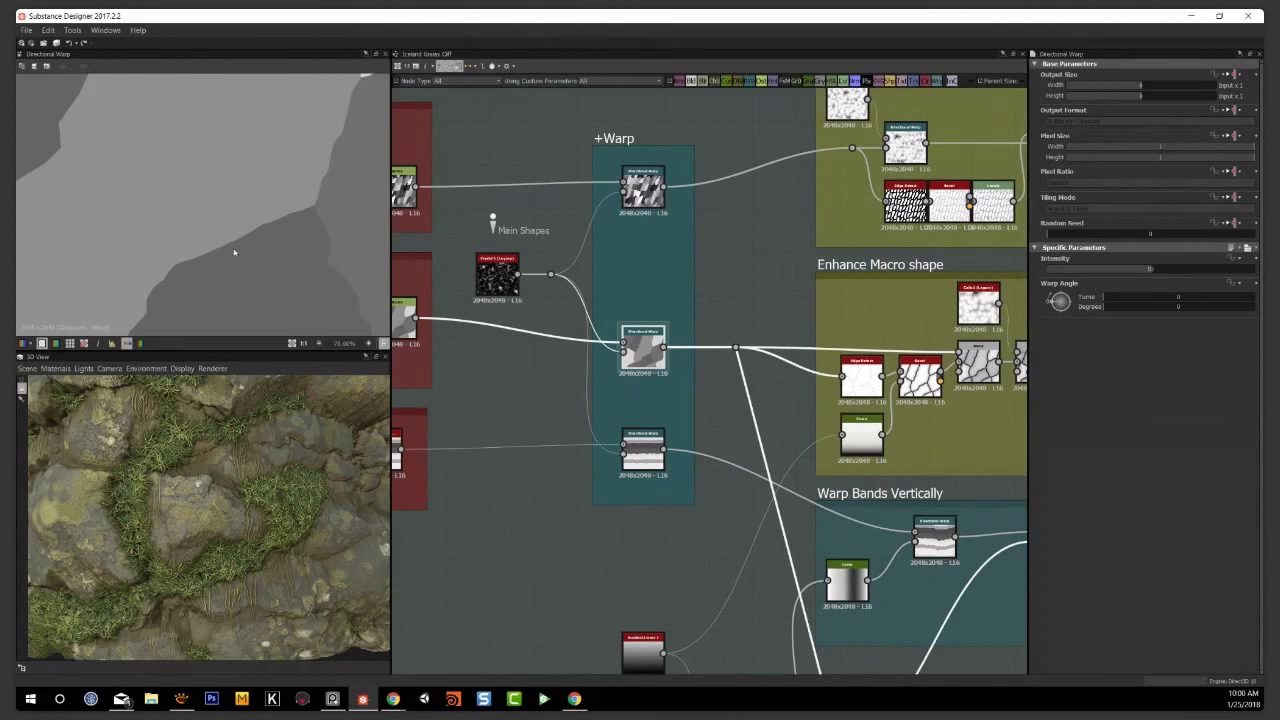
pyautogui.scroll(-2, 234, 244)
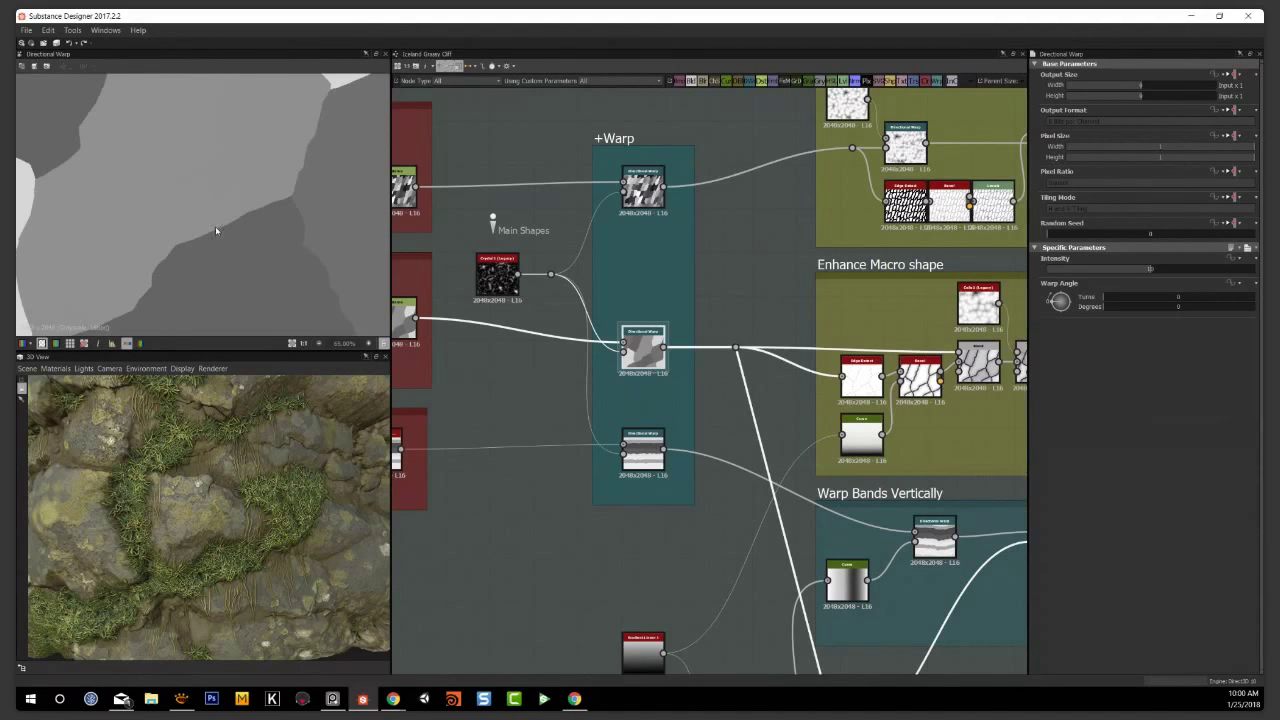
pyautogui.scroll(-2, 245, 222)
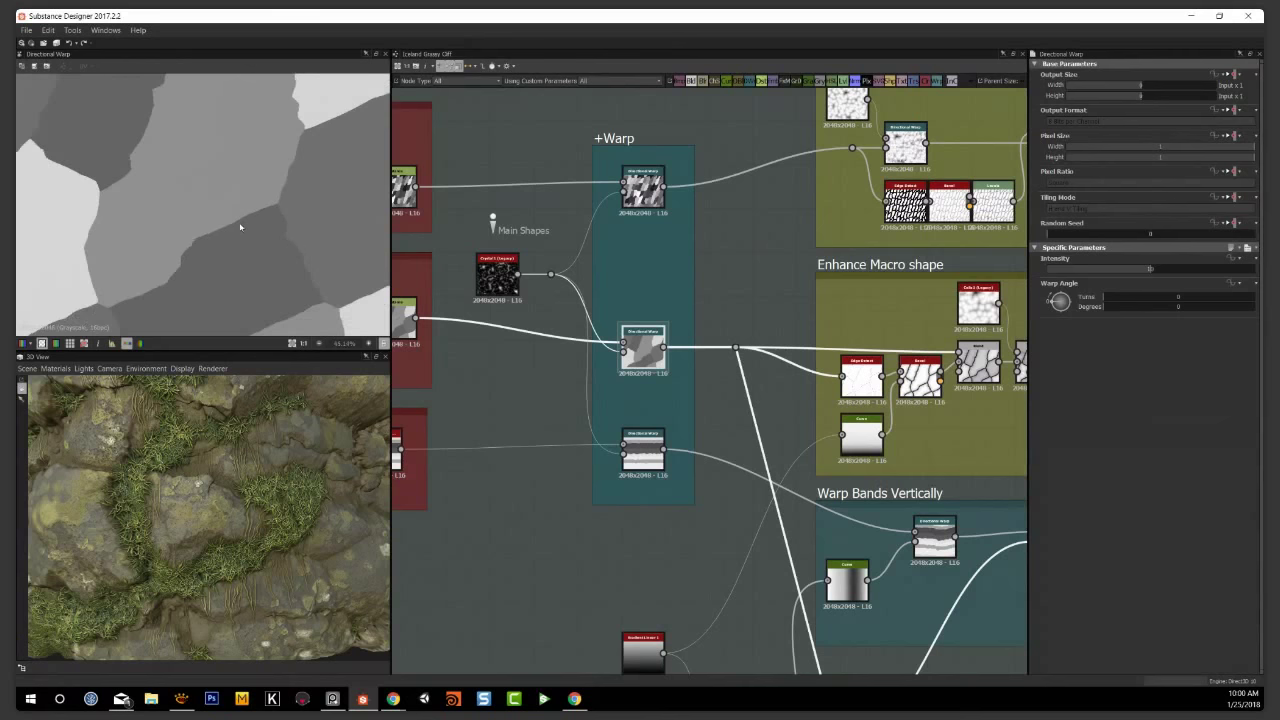
pyautogui.scroll(-5, 185, 210)
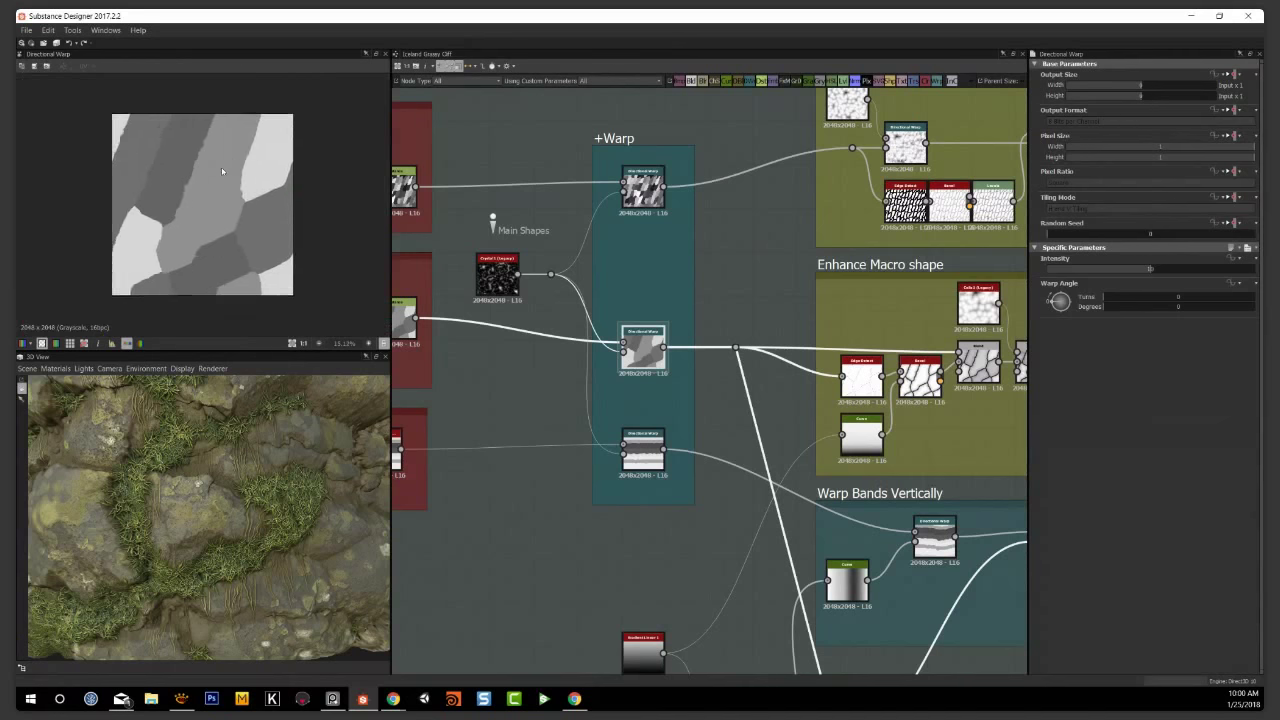
pyautogui.click(767, 248)
pyautogui.moveTo(696, 263); pyautogui.dragTo(364, 209, button='middle')
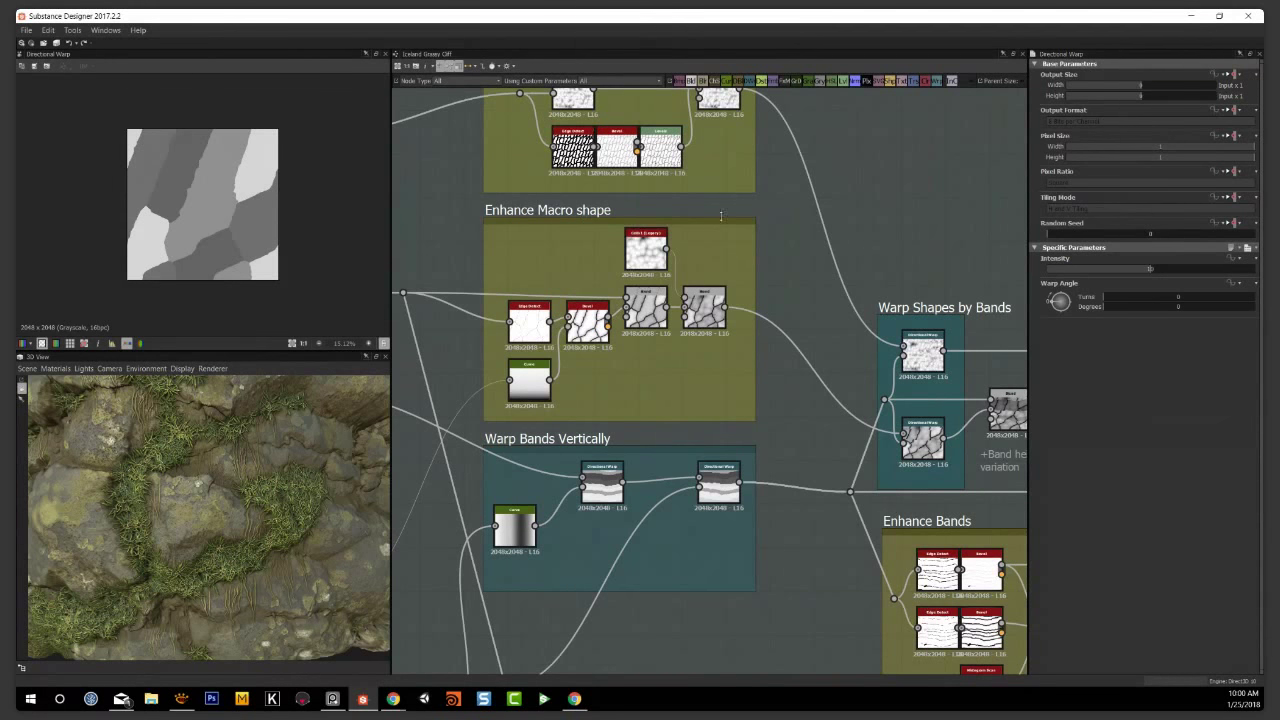
# Follow the graph from the Enhance Macro shape frame through the bands and noises to the material outputs, then back to the grass masks
pyautogui.scroll(-5, 860, 210)
pyautogui.moveTo(846, 188); pyautogui.dragTo(614, 254, button='middle')
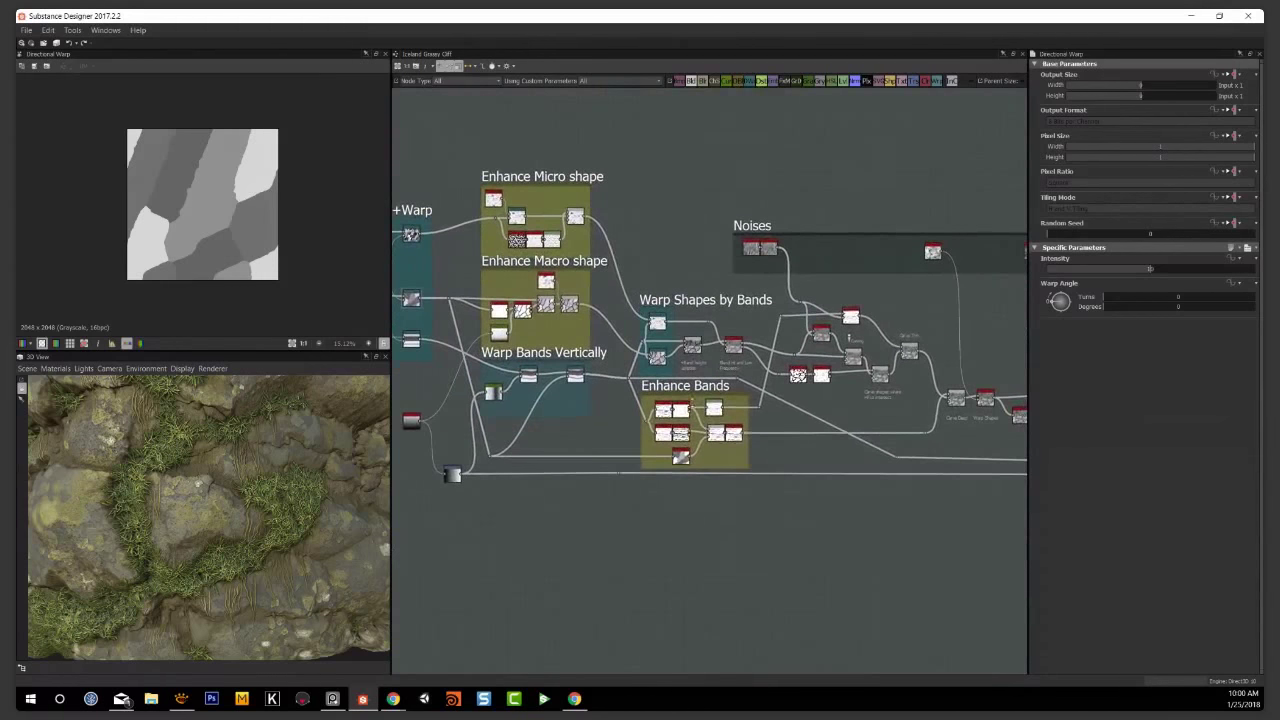
pyautogui.scroll(1, 849, 413)
pyautogui.moveTo(849, 413)
pyautogui.mouseDown(button='middle')
pyautogui.moveTo(677, 477)
pyautogui.moveTo(405, 450)
pyautogui.mouseUp(button='middle')
pyautogui.moveTo(814, 523); pyautogui.dragTo(380, 530, button='middle')
pyautogui.moveTo(879, 562); pyautogui.dragTo(425, 514, button='middle')
pyautogui.scroll(-2, 848, 473)
pyautogui.moveTo(861, 463); pyautogui.dragTo(374, 481, button='middle')
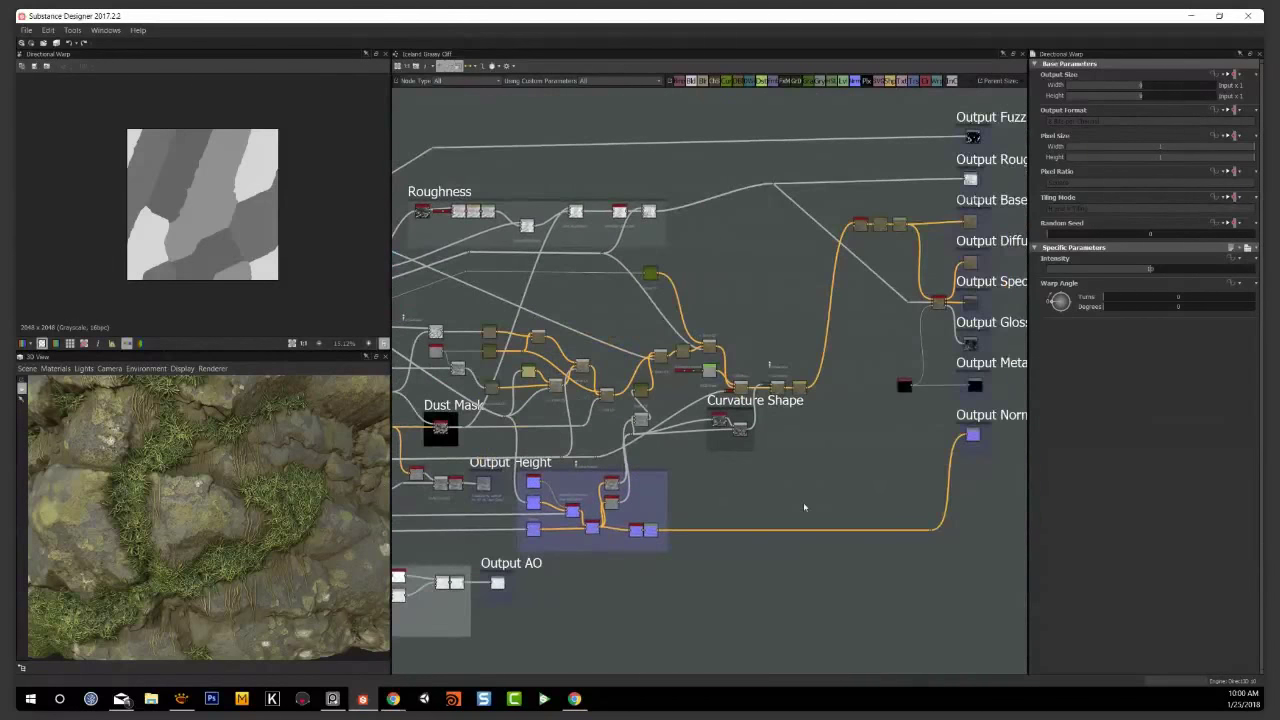
pyautogui.moveTo(701, 515); pyautogui.dragTo(1120, 524, button='middle')
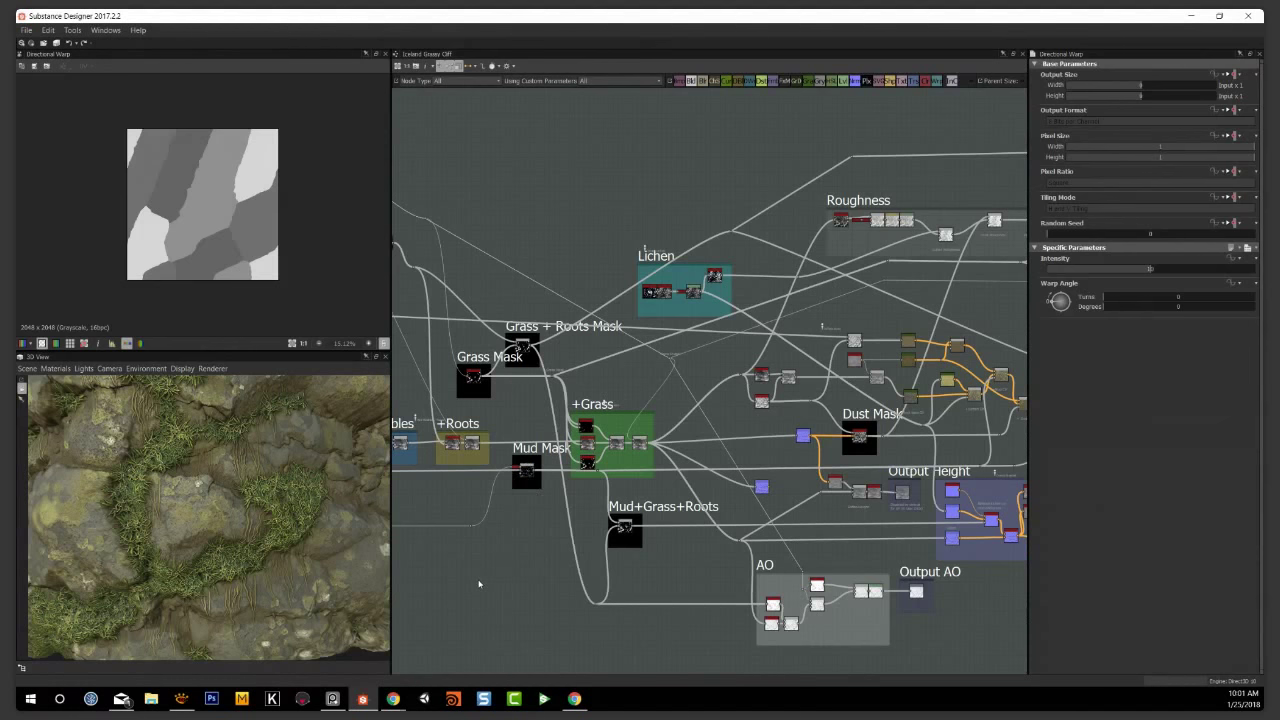
# Create a new substance graph from the BaseSetup template, keeping the name New_Graph
pyautogui.click(27, 30)
pyautogui.click(38, 42)
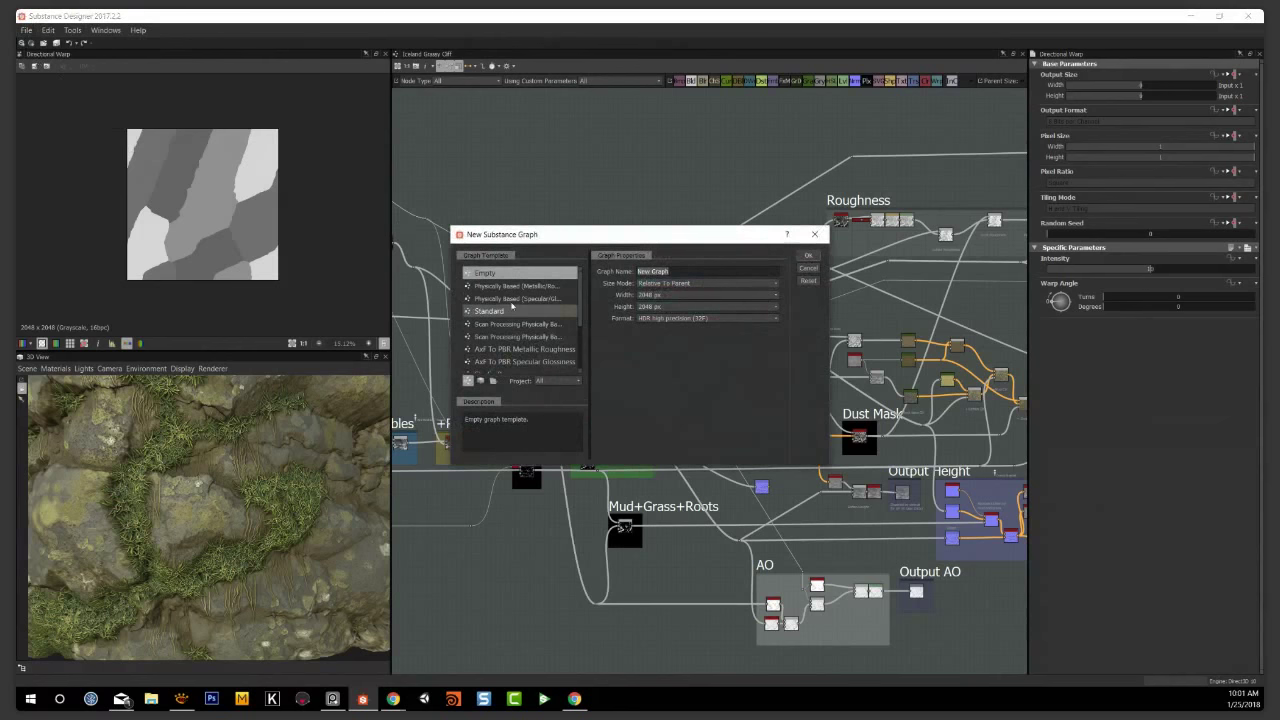
pyautogui.scroll(-1, 582, 293)
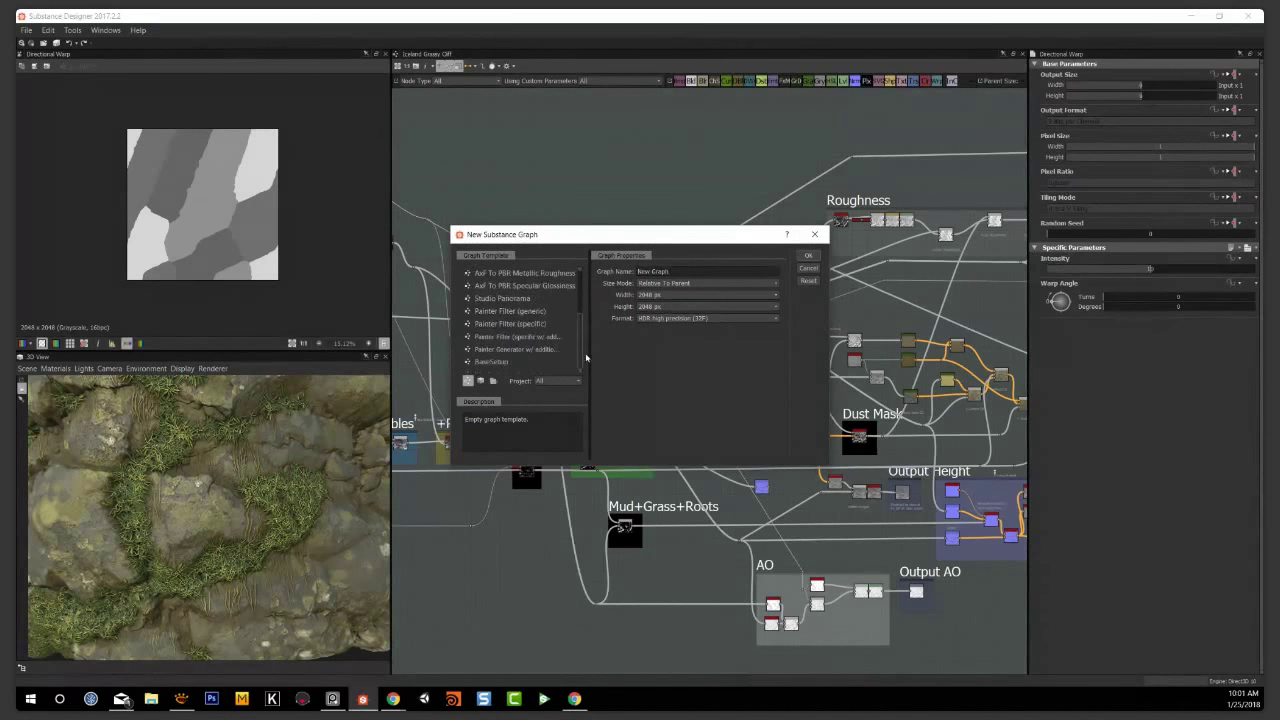
pyautogui.click(561, 362)
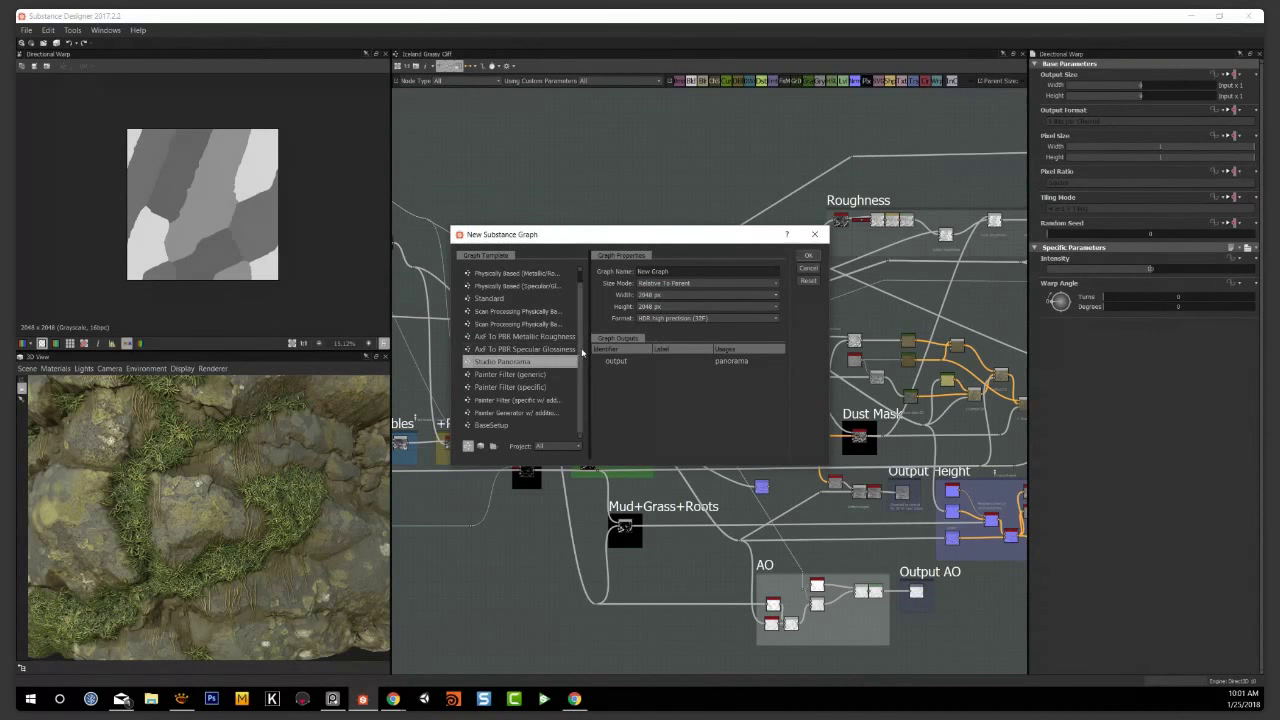
pyautogui.click(512, 424)
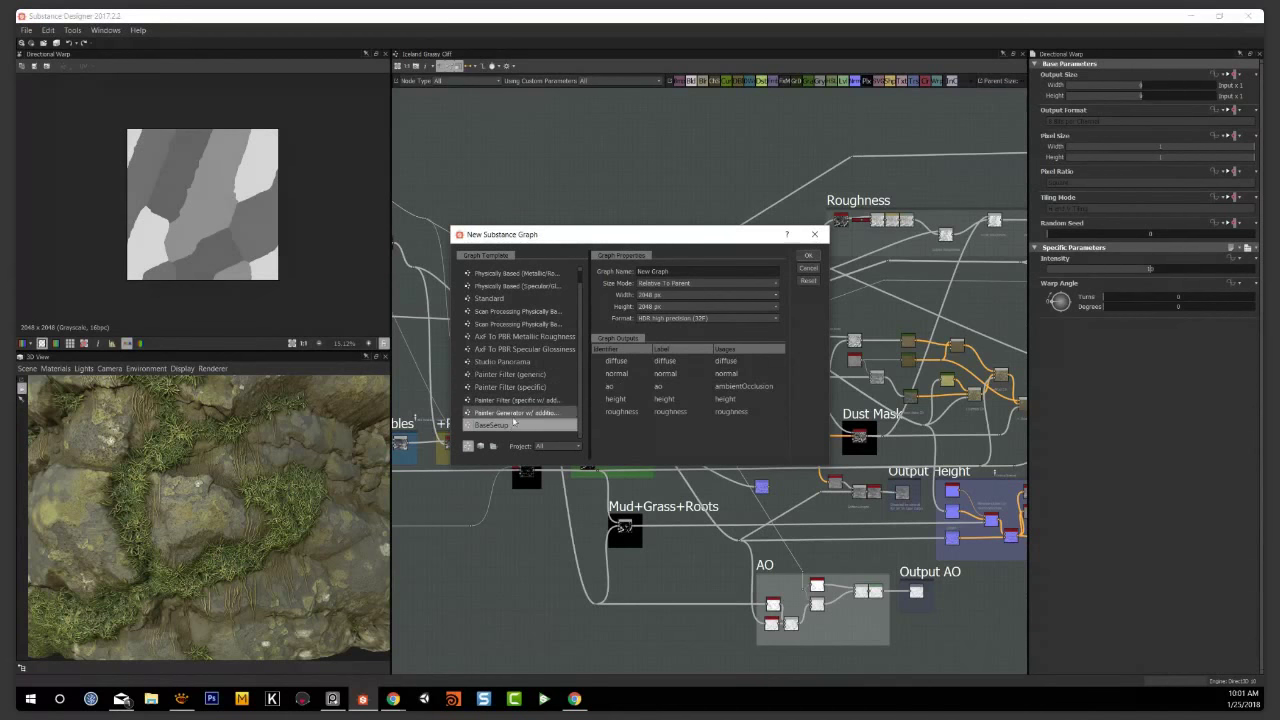
pyautogui.click(808, 255)
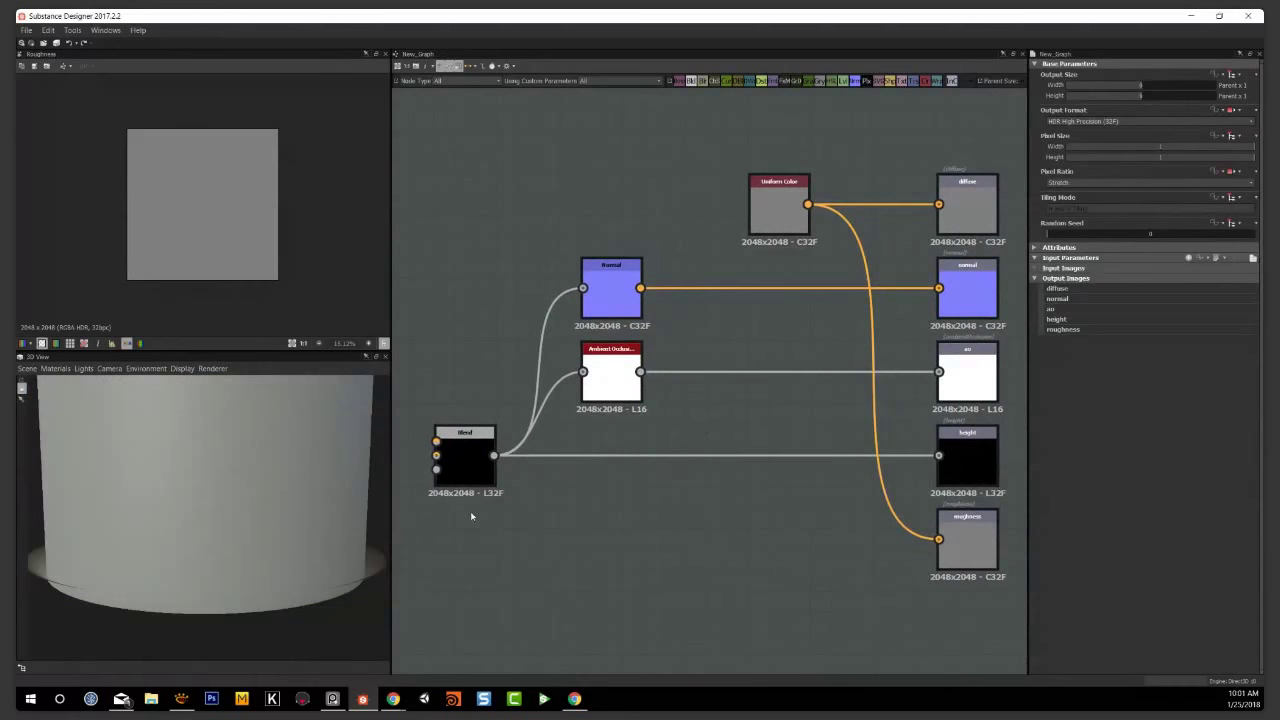
# Add a Perlin Noise node, connect it to the height Blend's middle input and place it in line with the Blend
pyautogui.moveTo(545, 529); pyautogui.dragTo(702, 502, button='middle')
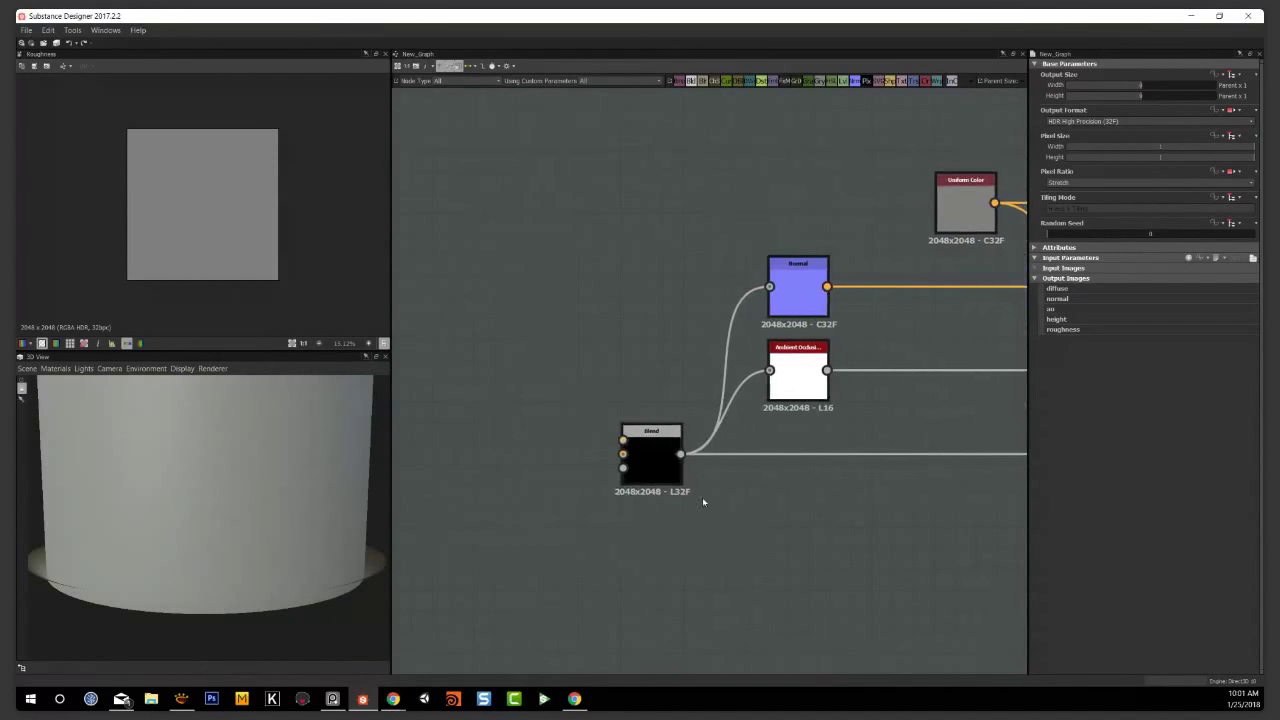
pyautogui.moveTo(415, 465); pyautogui.dragTo(473, 454, button='middle')
pyautogui.rightClick(469, 454)
pyautogui.click(437, 493)
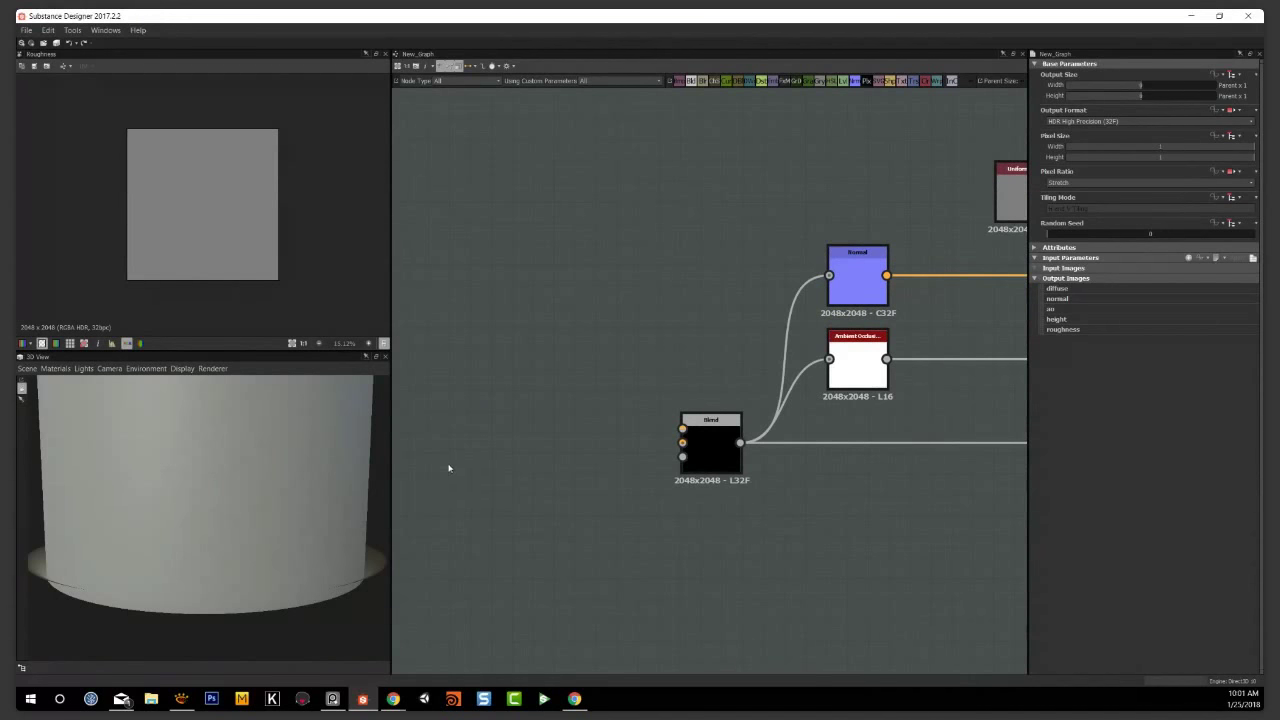
pyautogui.rightClick(449, 467)
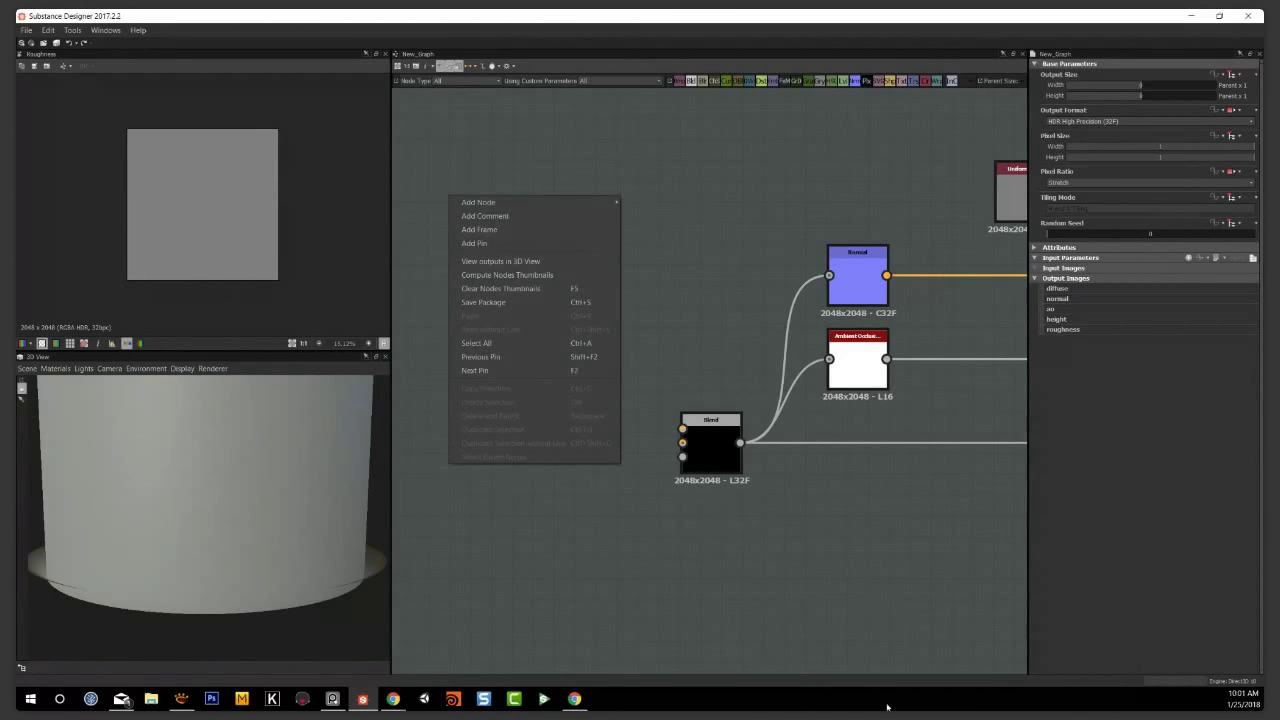
pyautogui.click(600, 506)
pyautogui.press('space')
pyautogui.write('perlin')
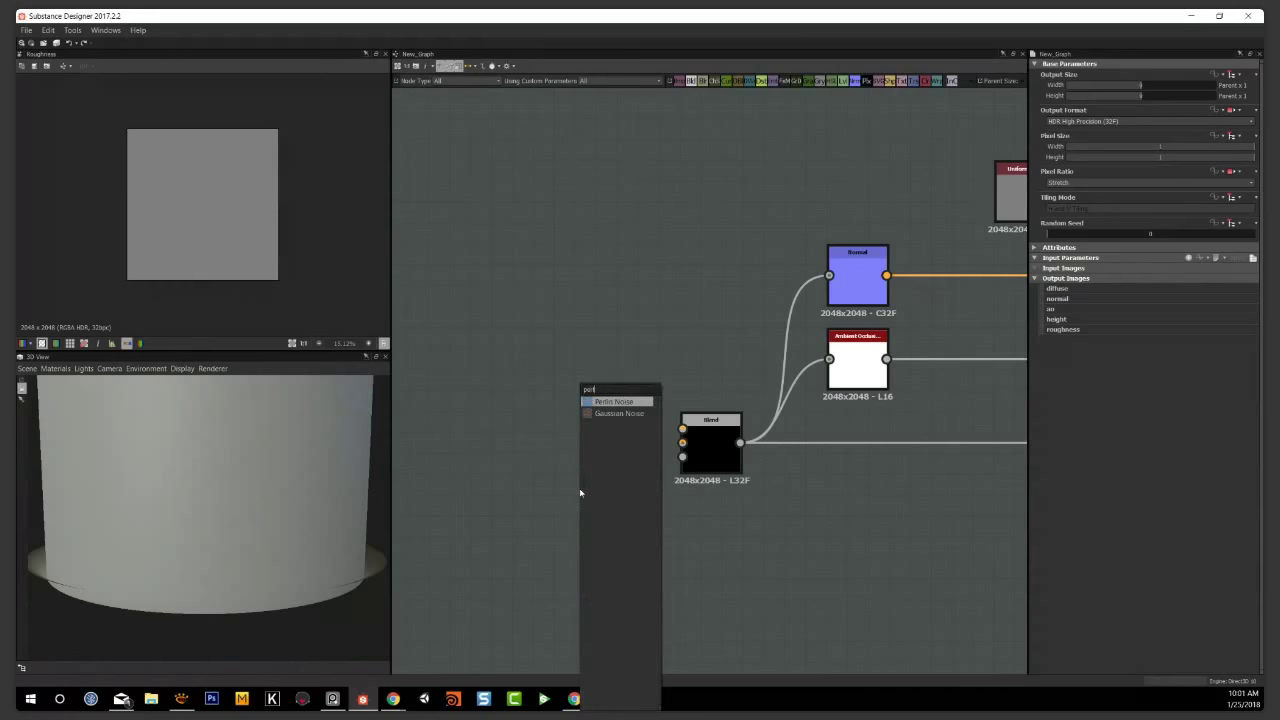
pyautogui.press('Return')
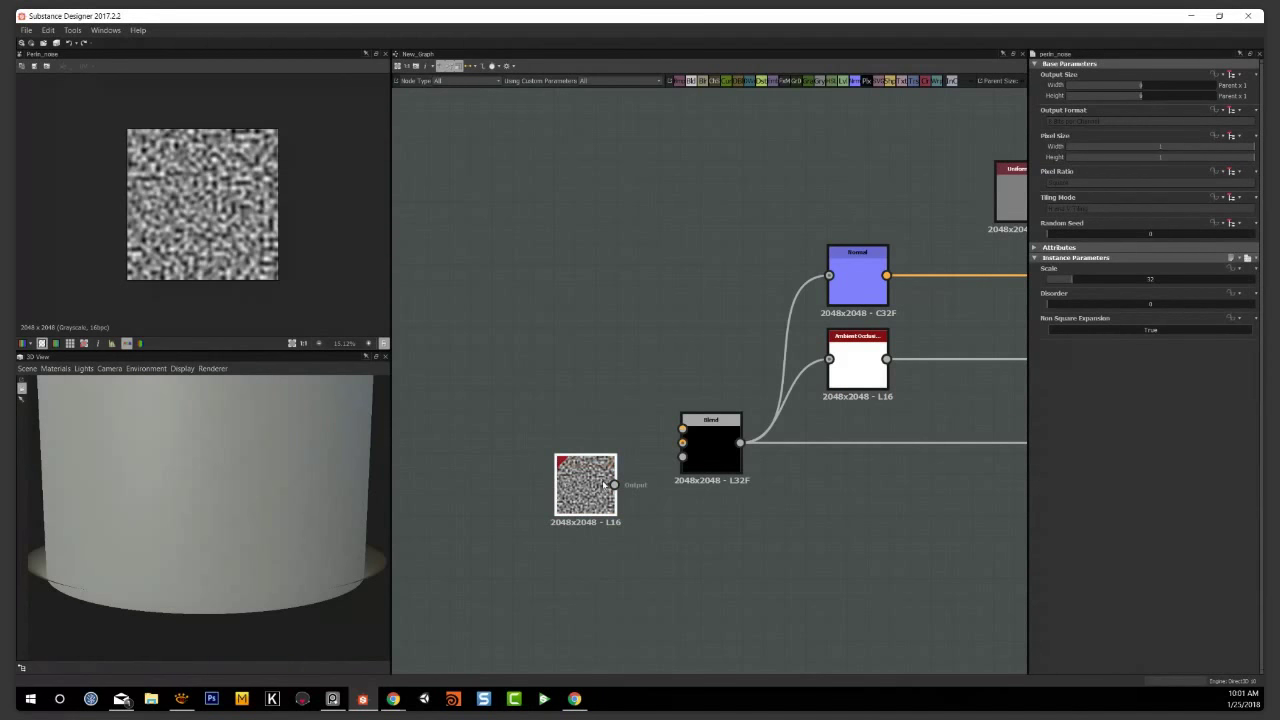
pyautogui.moveTo(614, 485); pyautogui.dragTo(681, 443)
pyautogui.moveTo(586, 478); pyautogui.dragTo(460, 452)
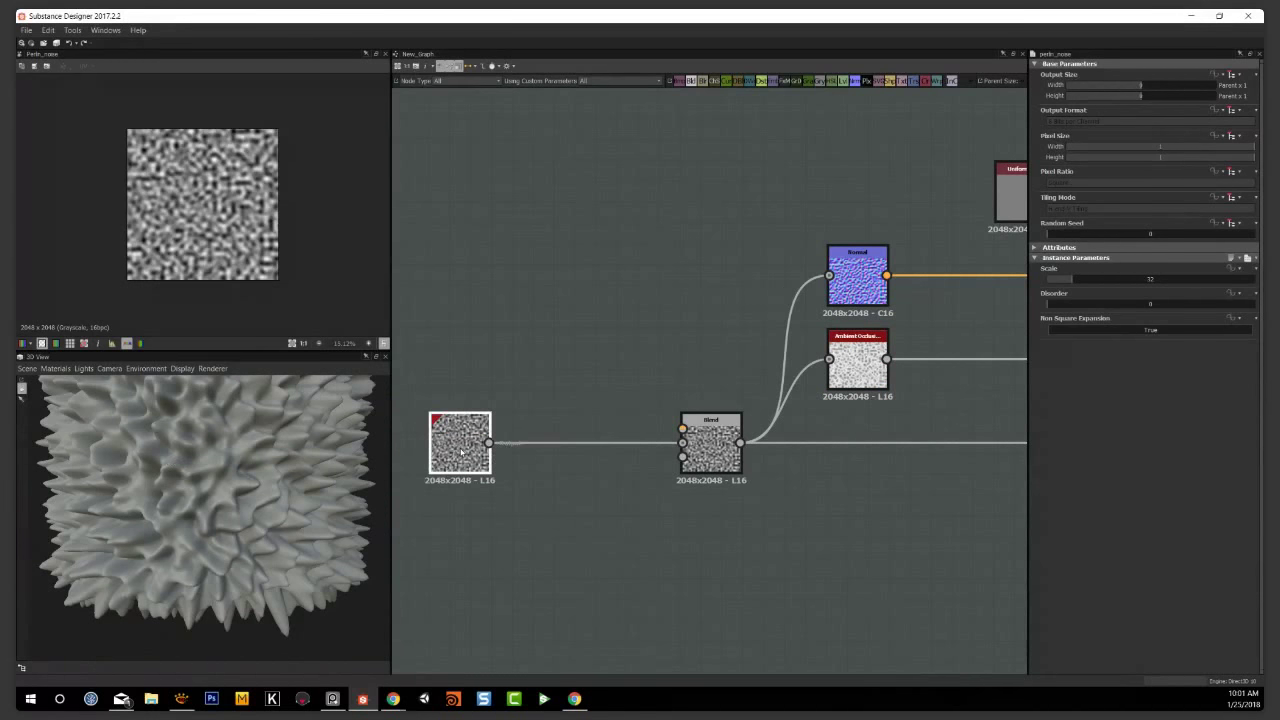
# Add another Blend node beside the Perlin Noise using the node search
pyautogui.press('space')
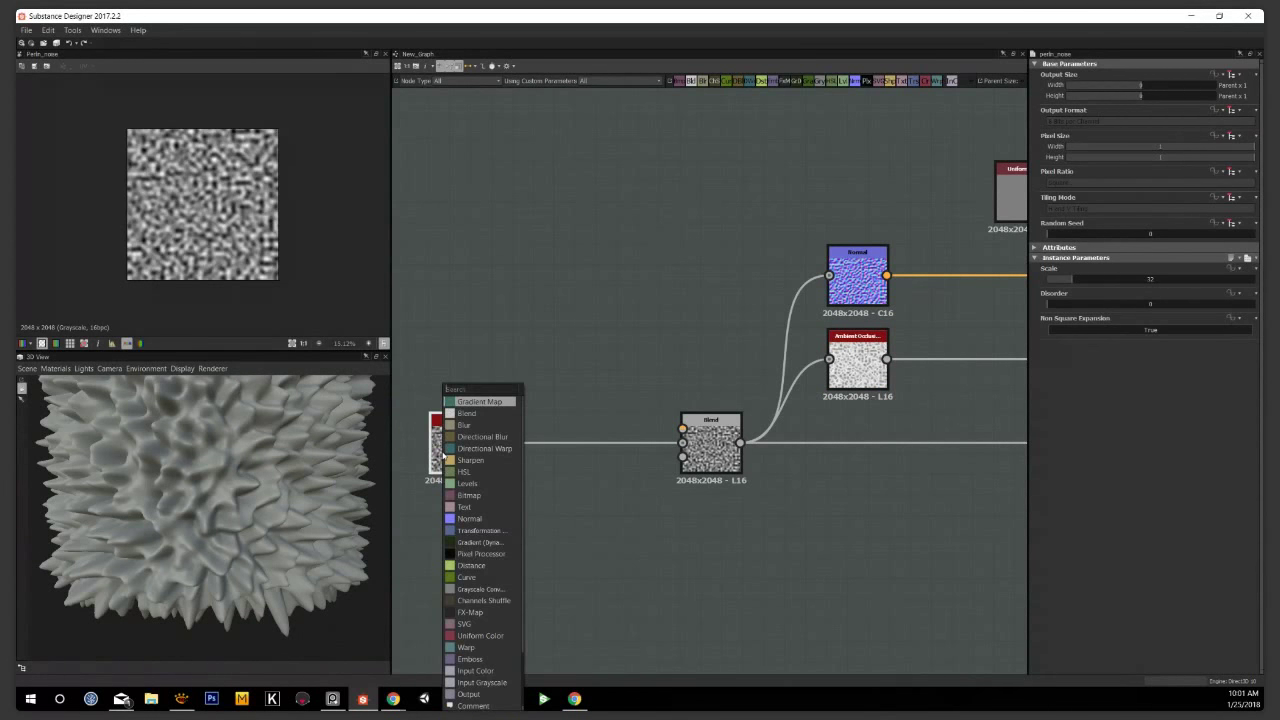
pyautogui.write('blen')
pyautogui.press('Return')
pyautogui.moveTo(480, 345); pyautogui.dragTo(541, 298, button='middle')
pyautogui.scroll(-3, 590, 330)
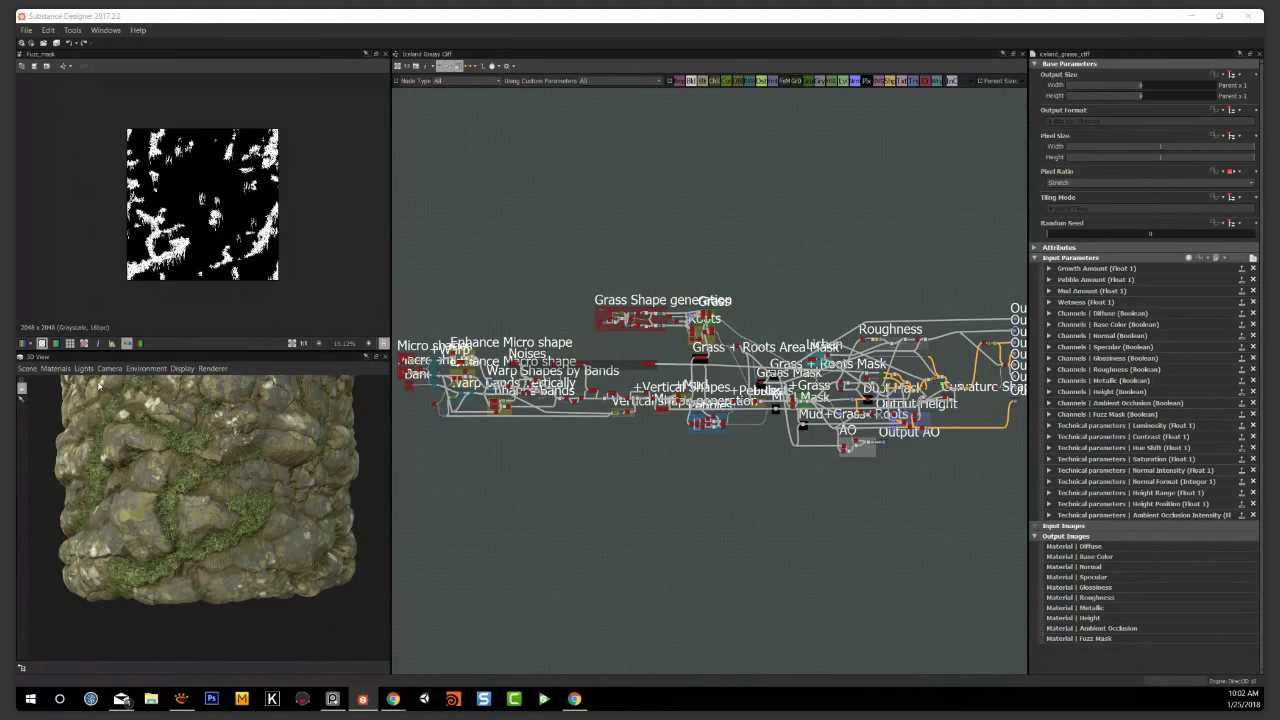
# Look over the grassy cliff graph and examine the colour nodes around Grass Clr, RGB Noise and Curvature
pyautogui.moveTo(786, 284); pyautogui.dragTo(675, 251, button='middle')
pyautogui.scroll(4, 728, 344)
pyautogui.moveTo(853, 379); pyautogui.dragTo(585, 432, button='middle')
pyautogui.scroll(6, 584, 434)
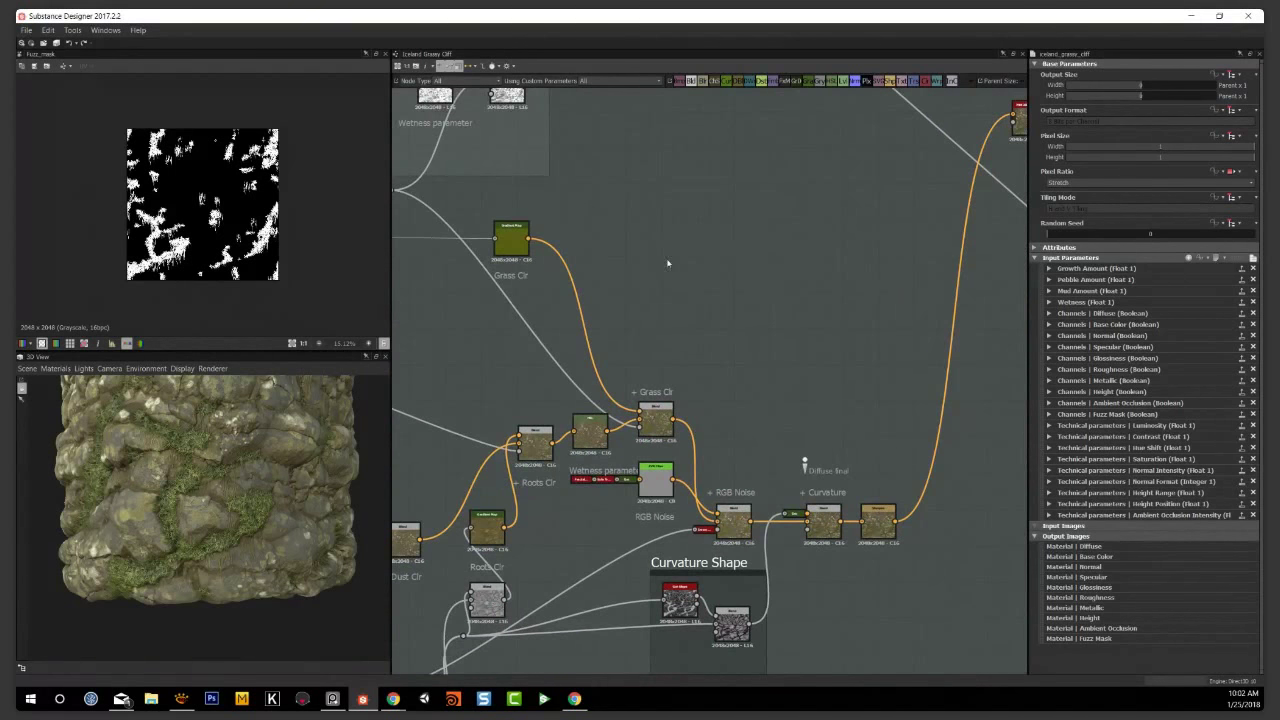
pyautogui.press('space')
pyautogui.write('smt')
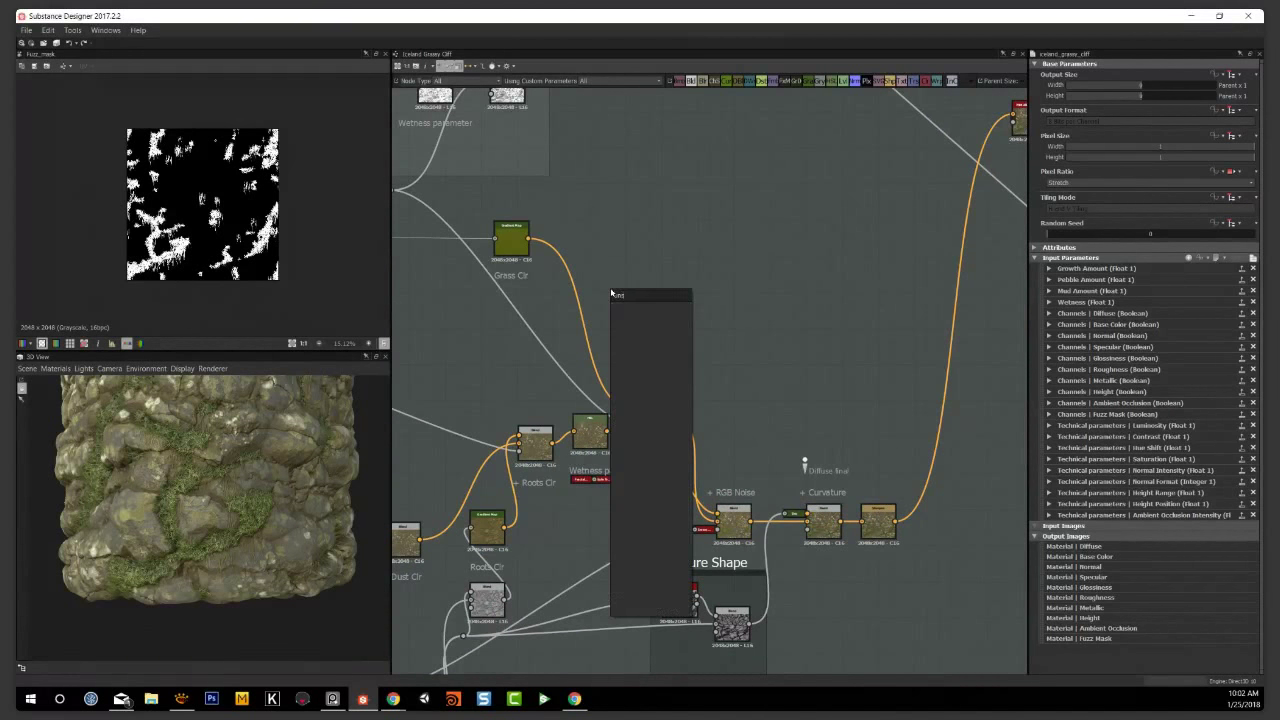
pyautogui.press('BackSpace')
pyautogui.press('BackSpace')
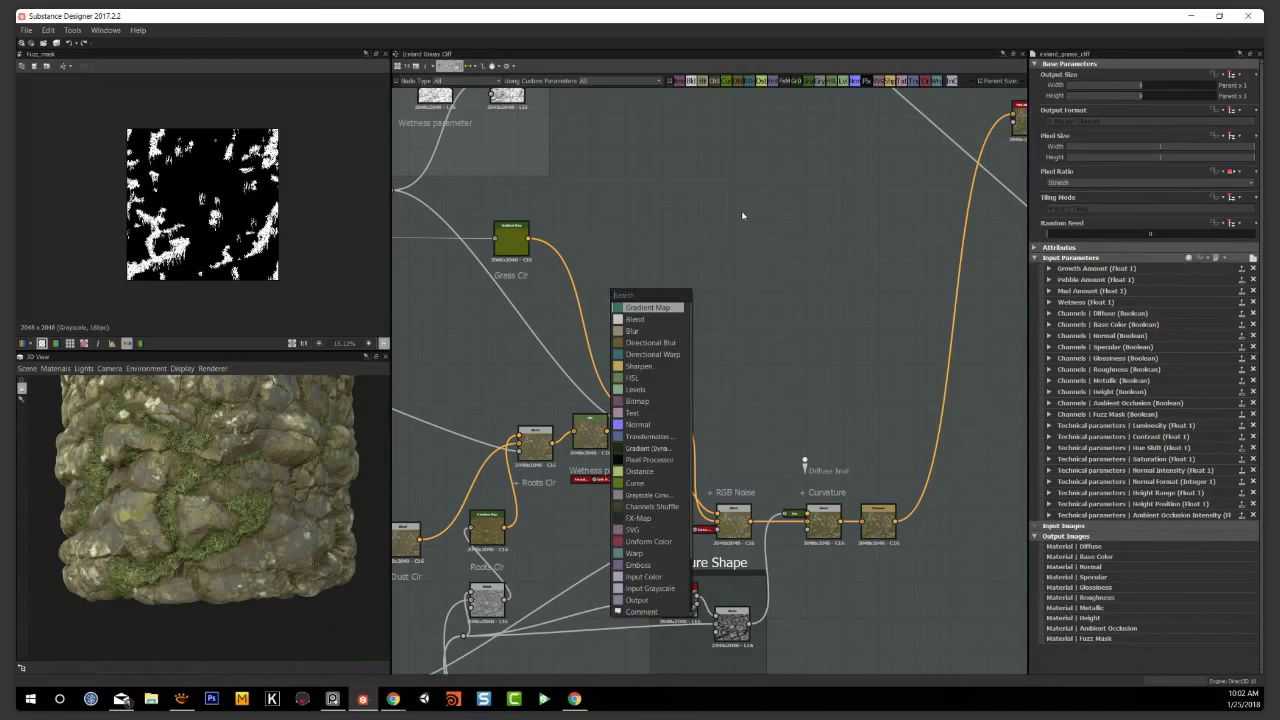
pyautogui.press('Escape')
# Inspect the Sharpen node at the end of the diffuse chain and check the rock surface detail in the 3D preview
pyautogui.moveTo(800, 372); pyautogui.dragTo(635, 337, button='middle')
pyautogui.scroll(8, 722, 523)
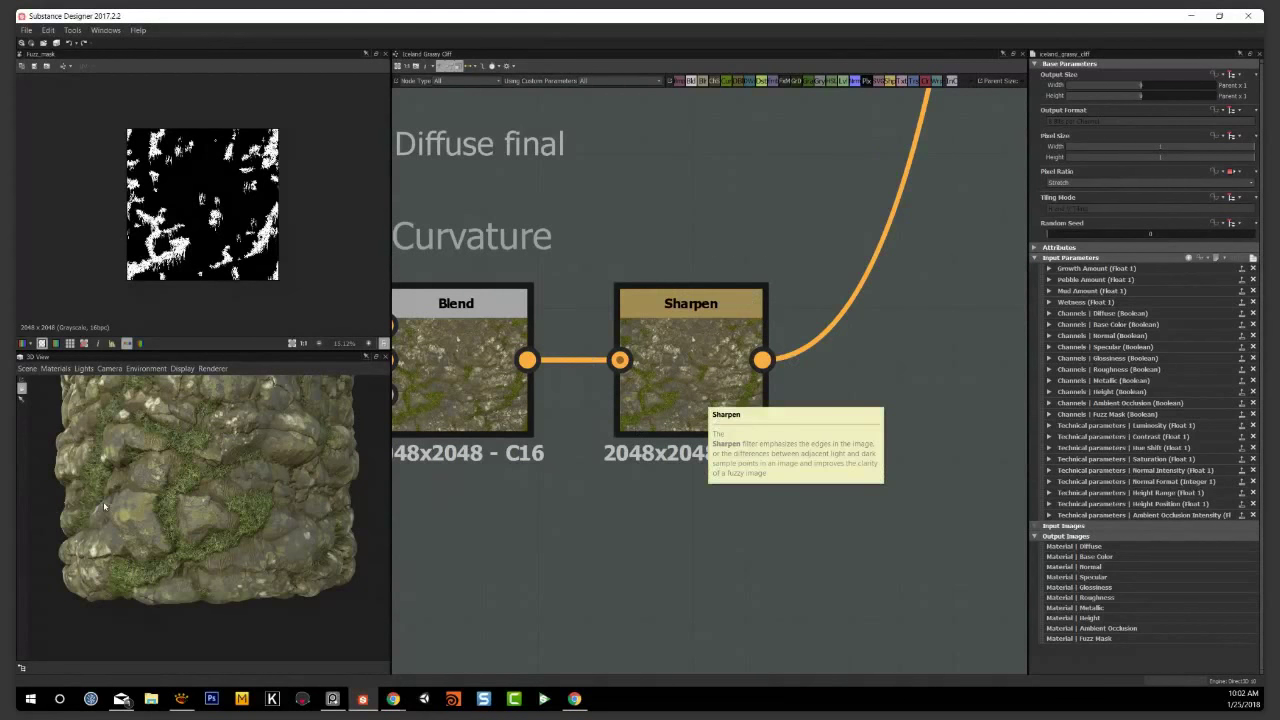
pyautogui.scroll(5, 106, 500)
pyautogui.moveTo(142, 508); pyautogui.dragTo(154, 502)
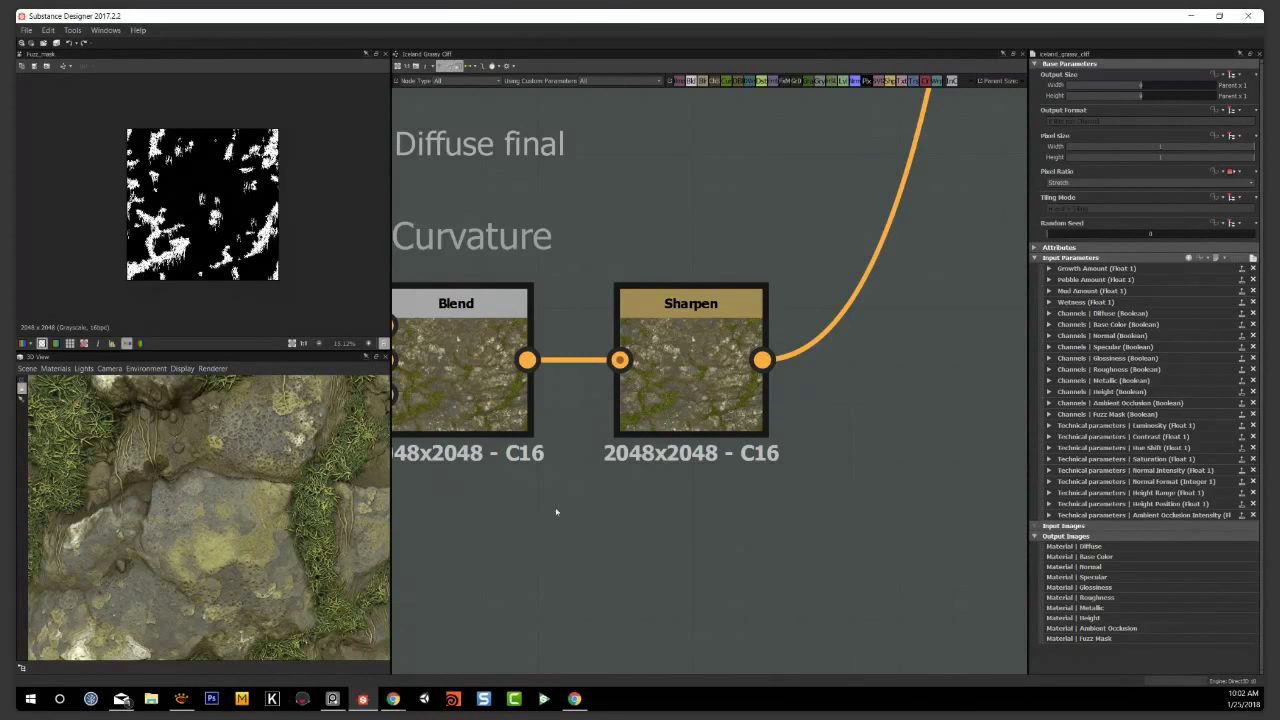
pyautogui.scroll(-3, 622, 511)
pyautogui.scroll(-5, 215, 500)
# Examine the rock, lichen and grass colours on the 3D preview from several angles, both up close and from afar
pyautogui.moveTo(190, 498); pyautogui.dragTo(222, 430)
pyautogui.moveTo(222, 430); pyautogui.dragTo(222, 500, button='middle')
pyautogui.moveTo(222, 500); pyautogui.dragTo(196, 487)
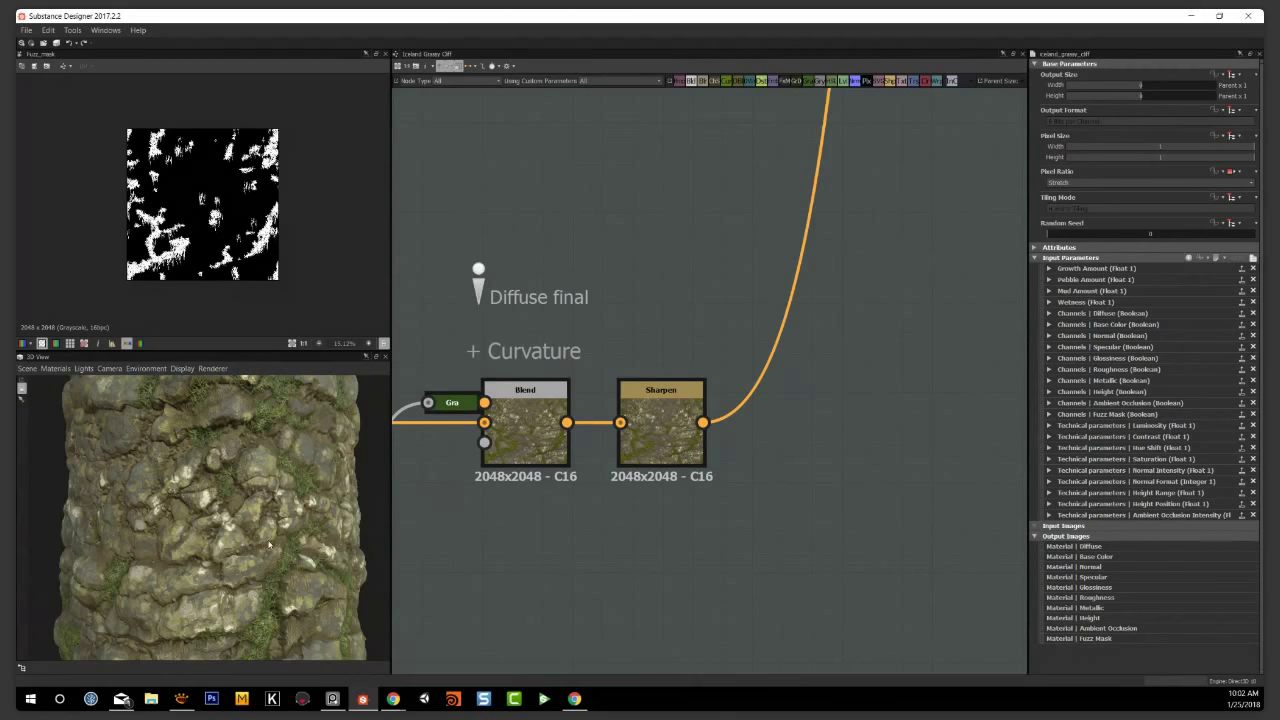
pyautogui.scroll(3, 235, 520)
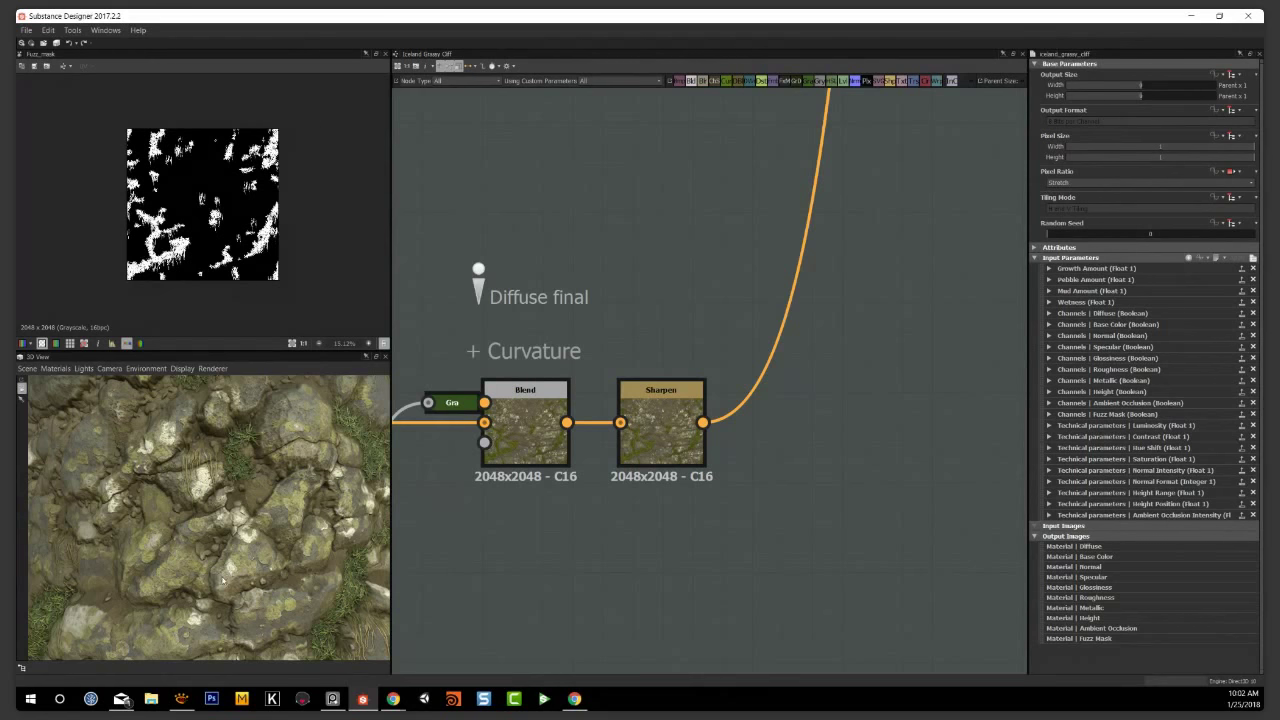
pyautogui.moveTo(240, 567); pyautogui.dragTo(236, 490)
pyautogui.scroll(-8, 220, 493)
pyautogui.scroll(10, 203, 497)
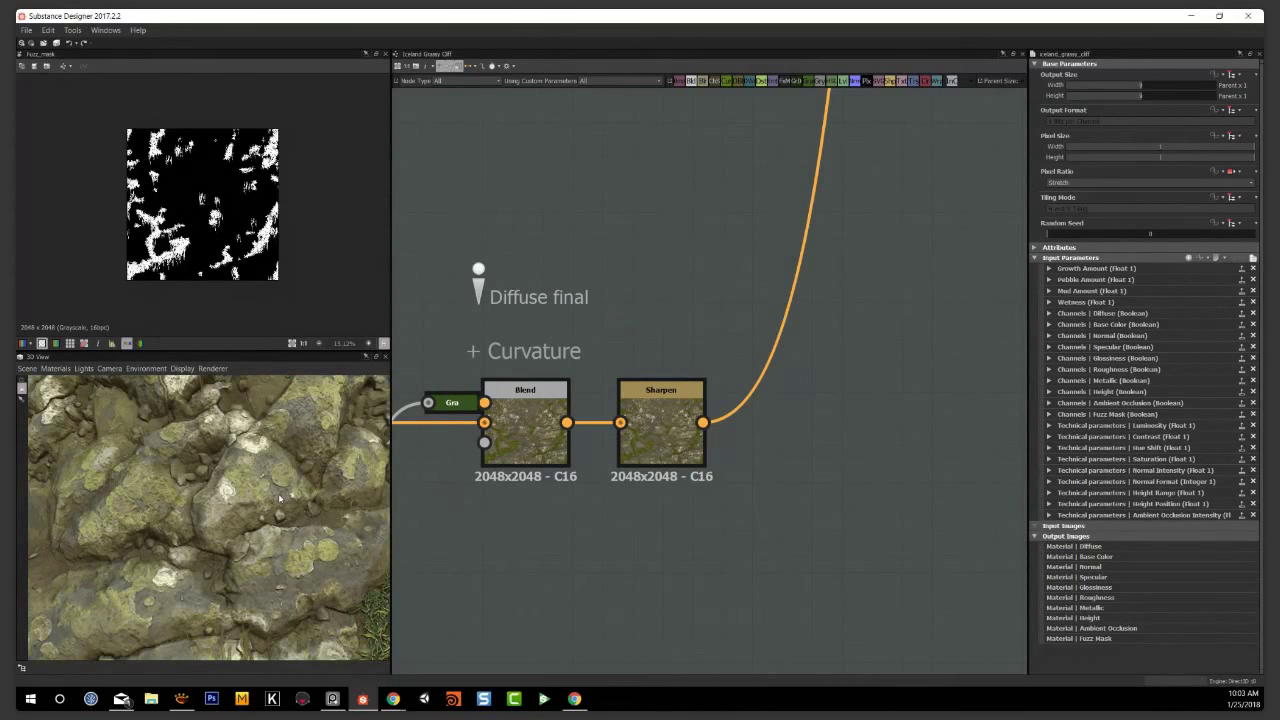
pyautogui.scroll(-8, 280, 497)
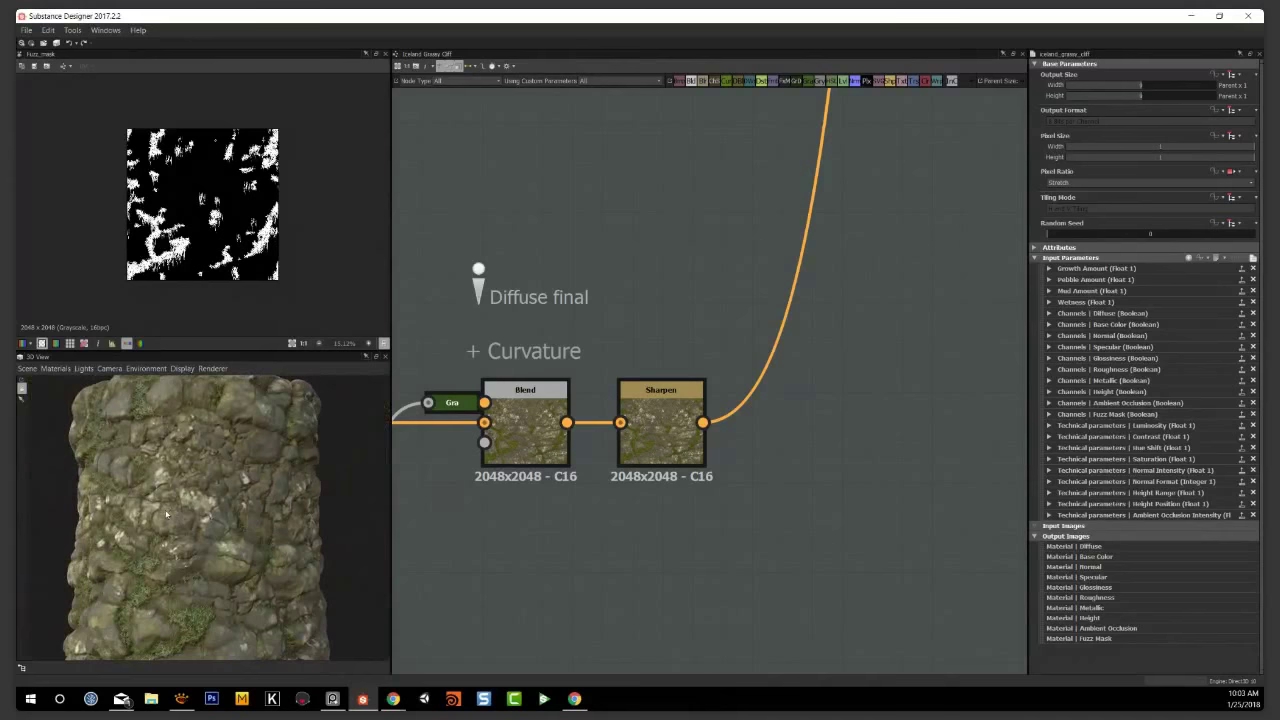
pyautogui.moveTo(175, 511); pyautogui.dragTo(187, 528)
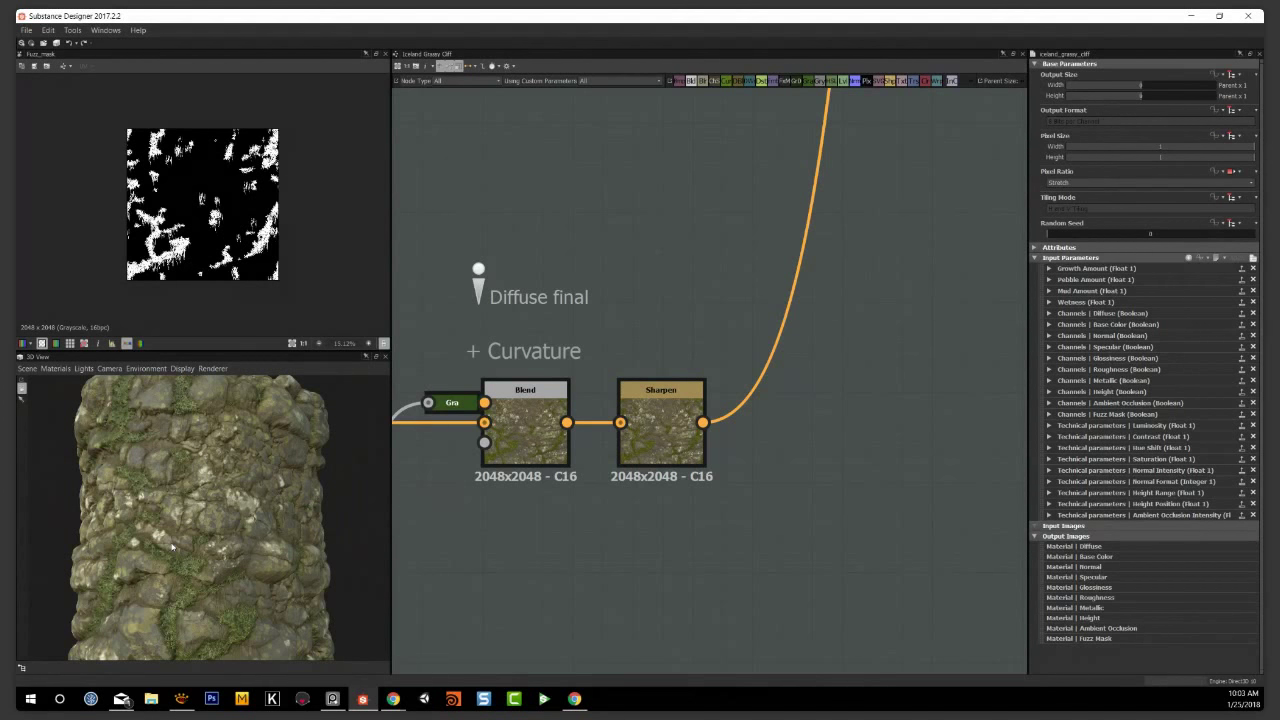
pyautogui.moveTo(210, 505); pyautogui.dragTo(237, 466)
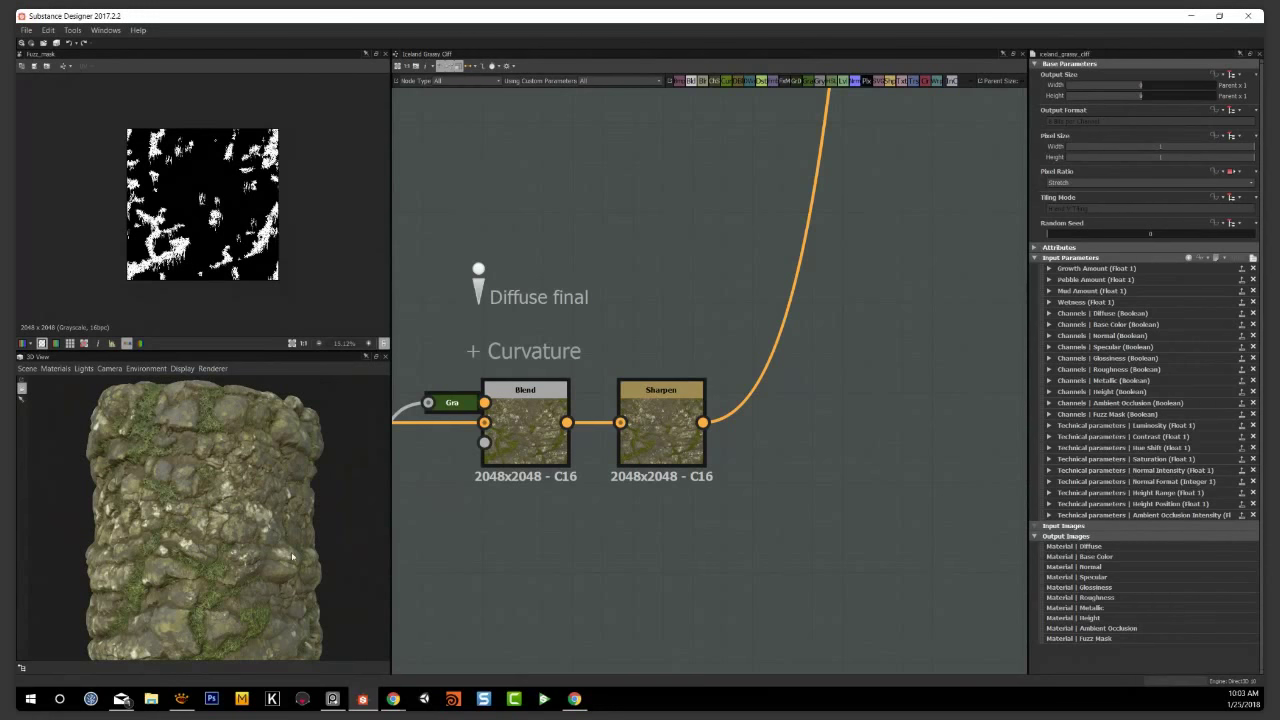
pyautogui.moveTo(241, 562); pyautogui.dragTo(230, 568)
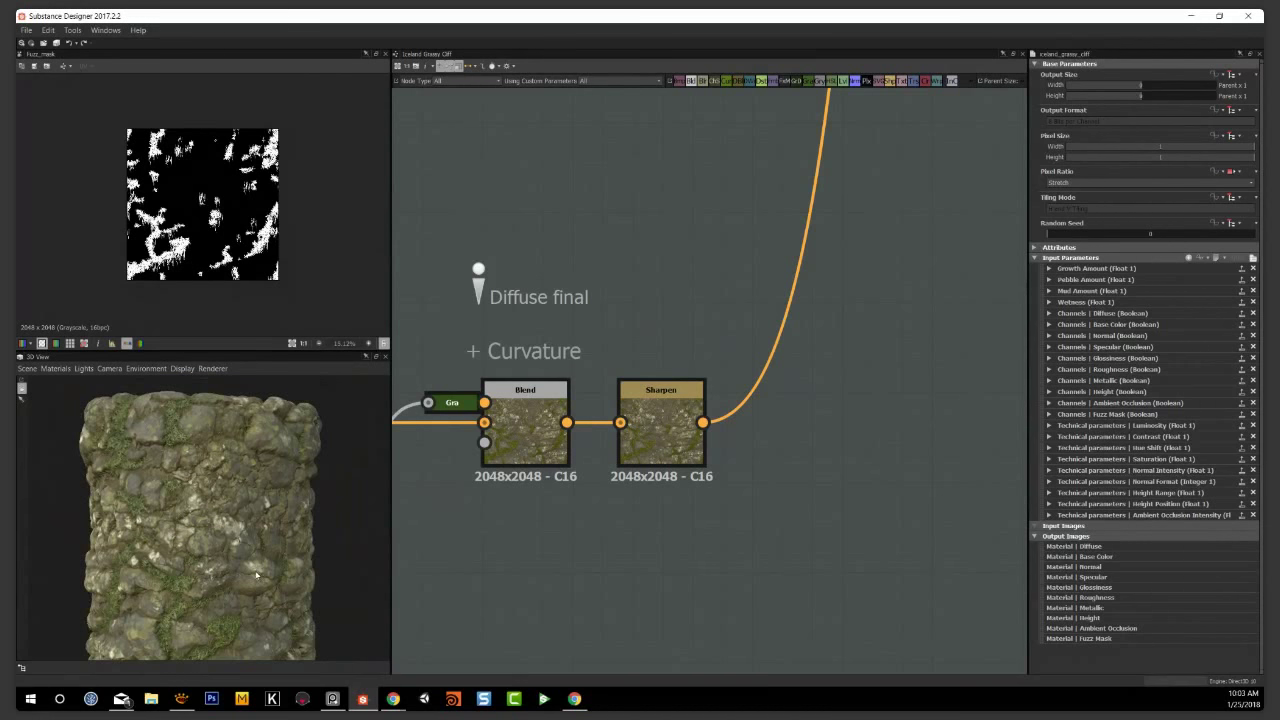
# Duplicate the Rock base Clr Gradient Map with its input link above the other colour nodes and show the copy's settings
pyautogui.scroll(-5, 523, 635)
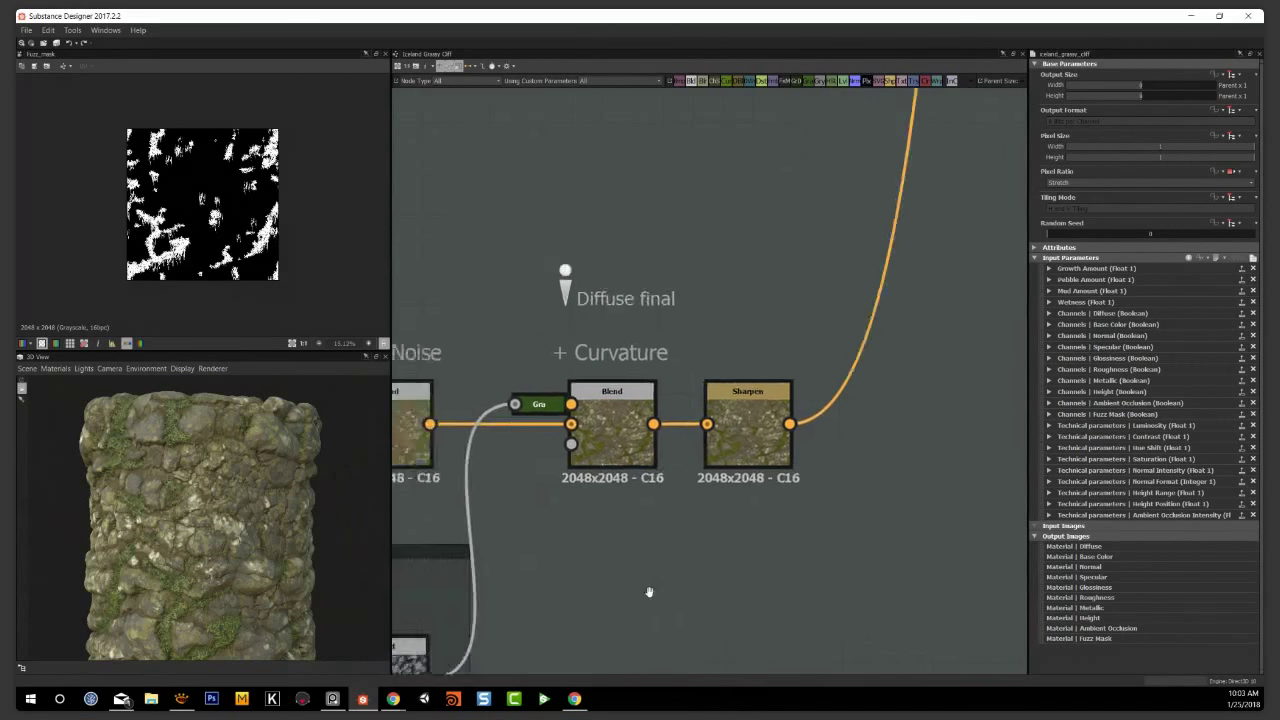
pyautogui.moveTo(632, 560); pyautogui.dragTo(736, 524, button='middle')
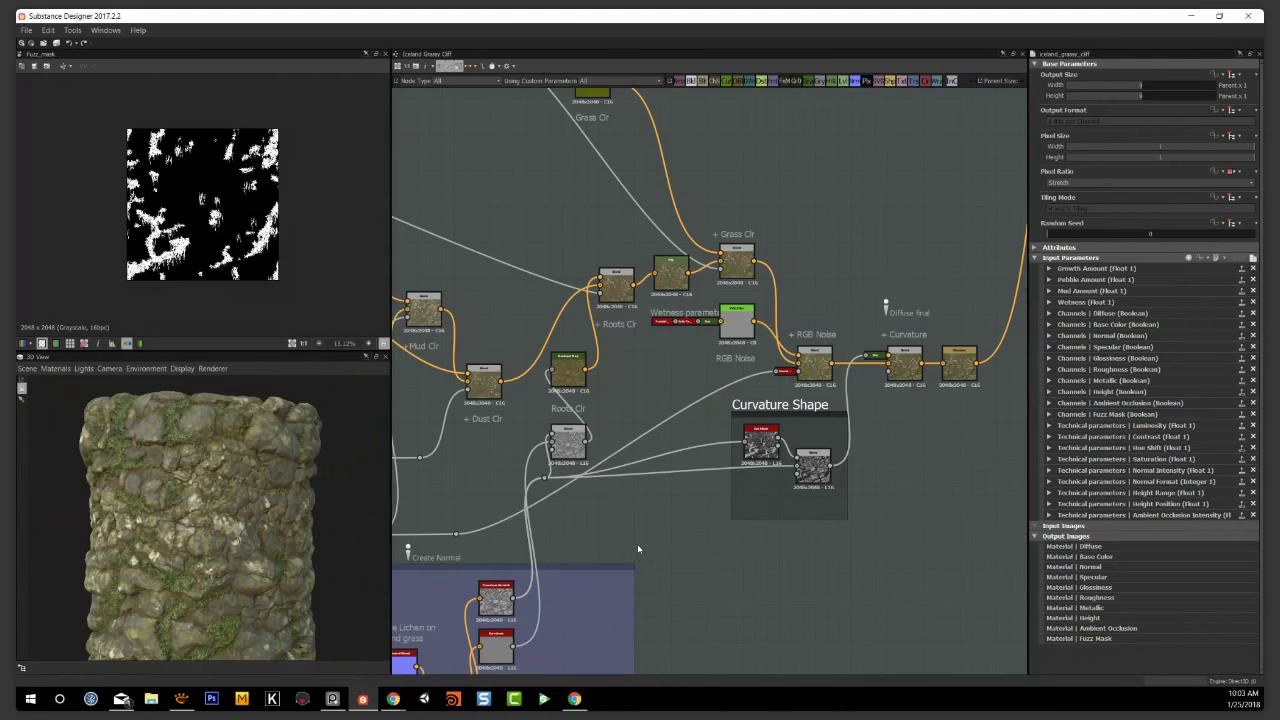
pyautogui.moveTo(480, 320); pyautogui.dragTo(857, 363, button='middle')
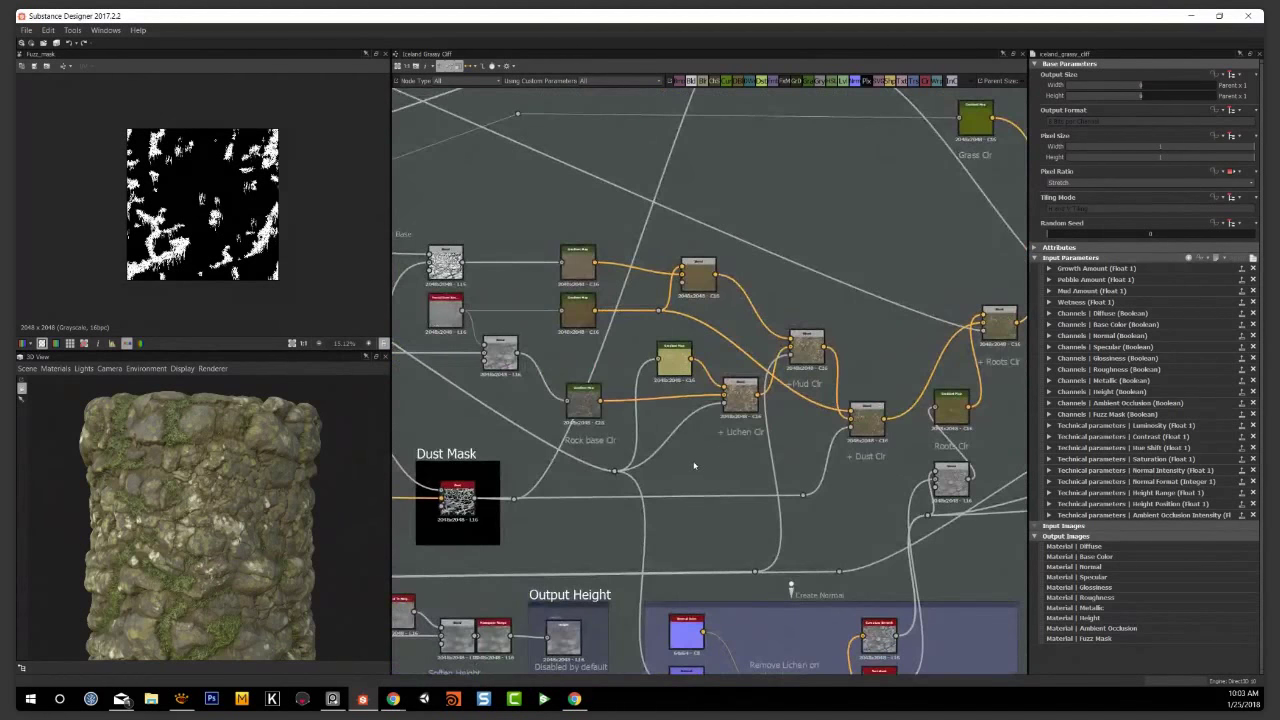
pyautogui.scroll(3, 677, 290)
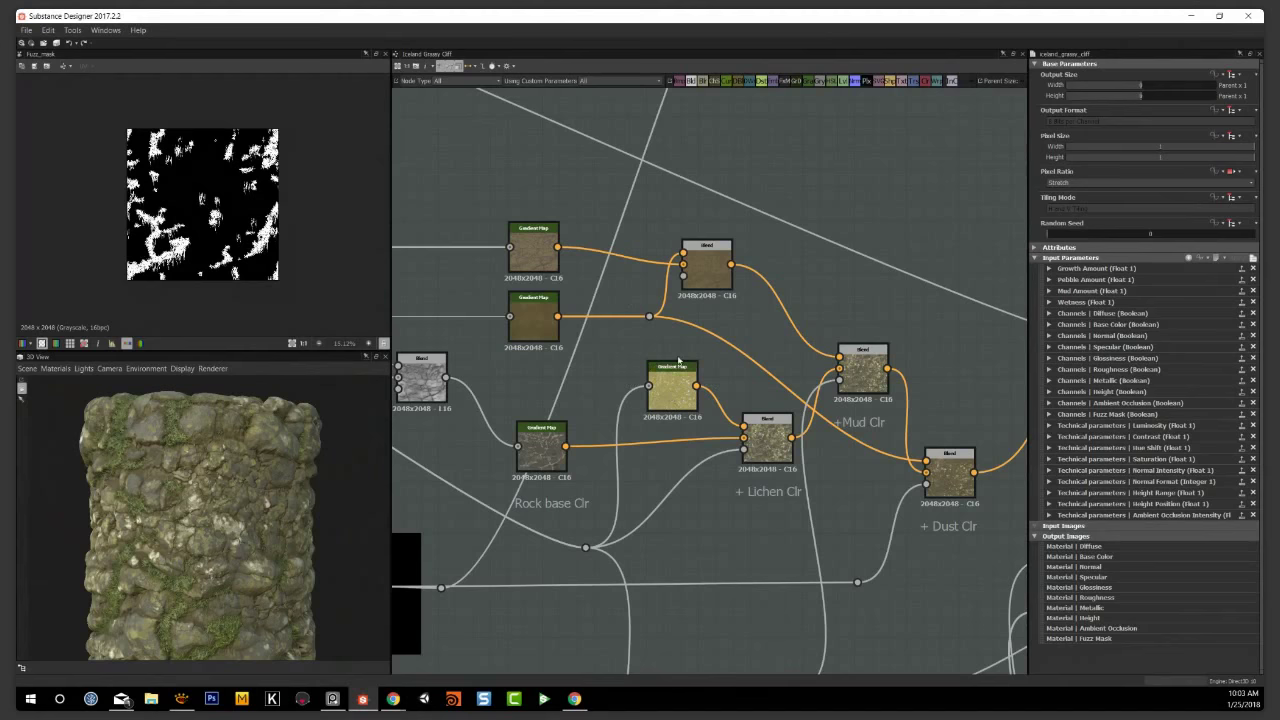
pyautogui.moveTo(678, 362); pyautogui.dragTo(767, 447, button='middle')
pyautogui.click(643, 532)
pyautogui.hotkey('ctrl', 'd')
pyautogui.doubleClick(693, 376)
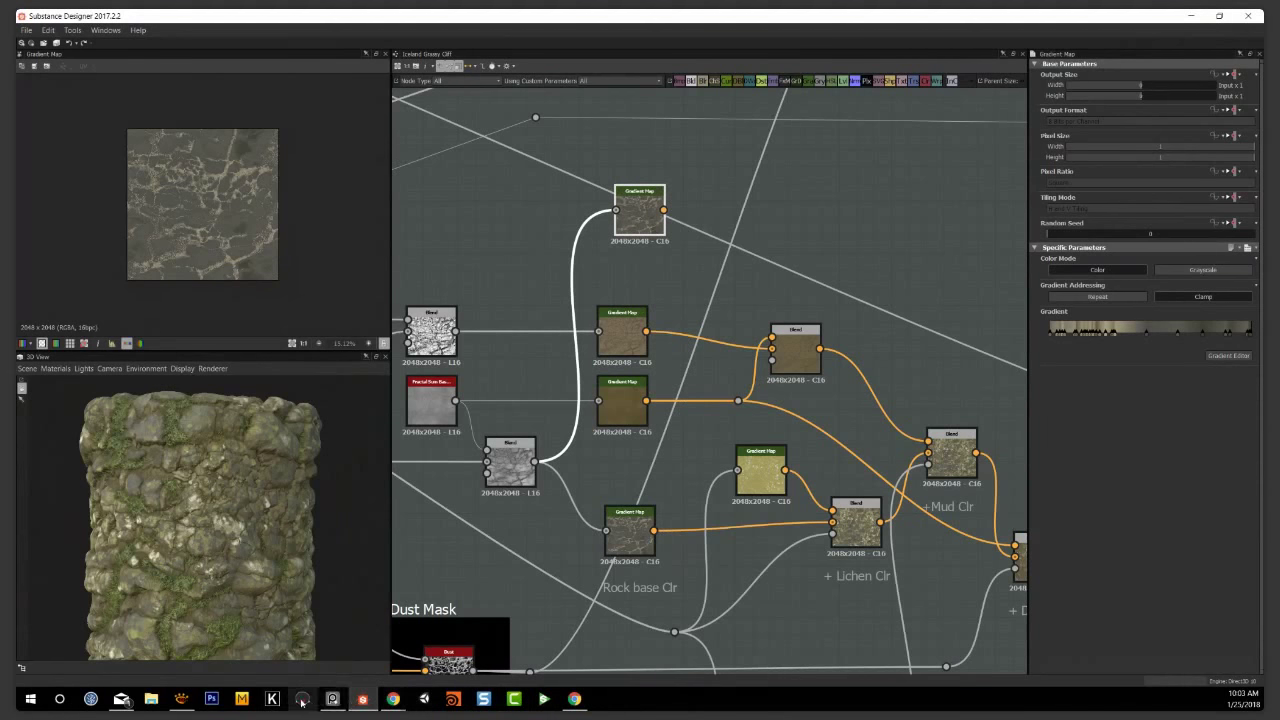
# Replace the duplicated Gradient Map's gradient with yellow-green tones sampled on screen using Pick Gradient in the Gradient Editor
pyautogui.click(332, 698)
pyautogui.moveTo(702, 173); pyautogui.dragTo(0, 250, button='right')
pyautogui.click(1222, 357)
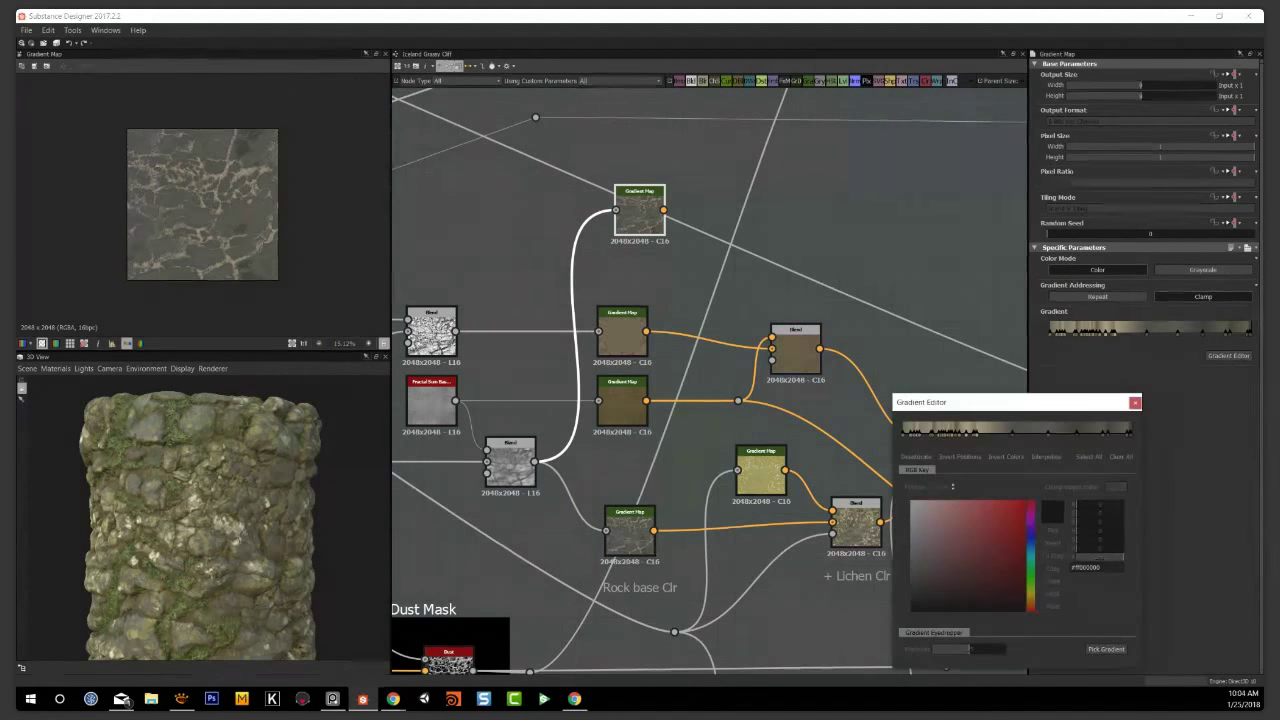
pyautogui.click(1106, 648)
pyautogui.moveTo(0, 250); pyautogui.dragTo(0, 300)
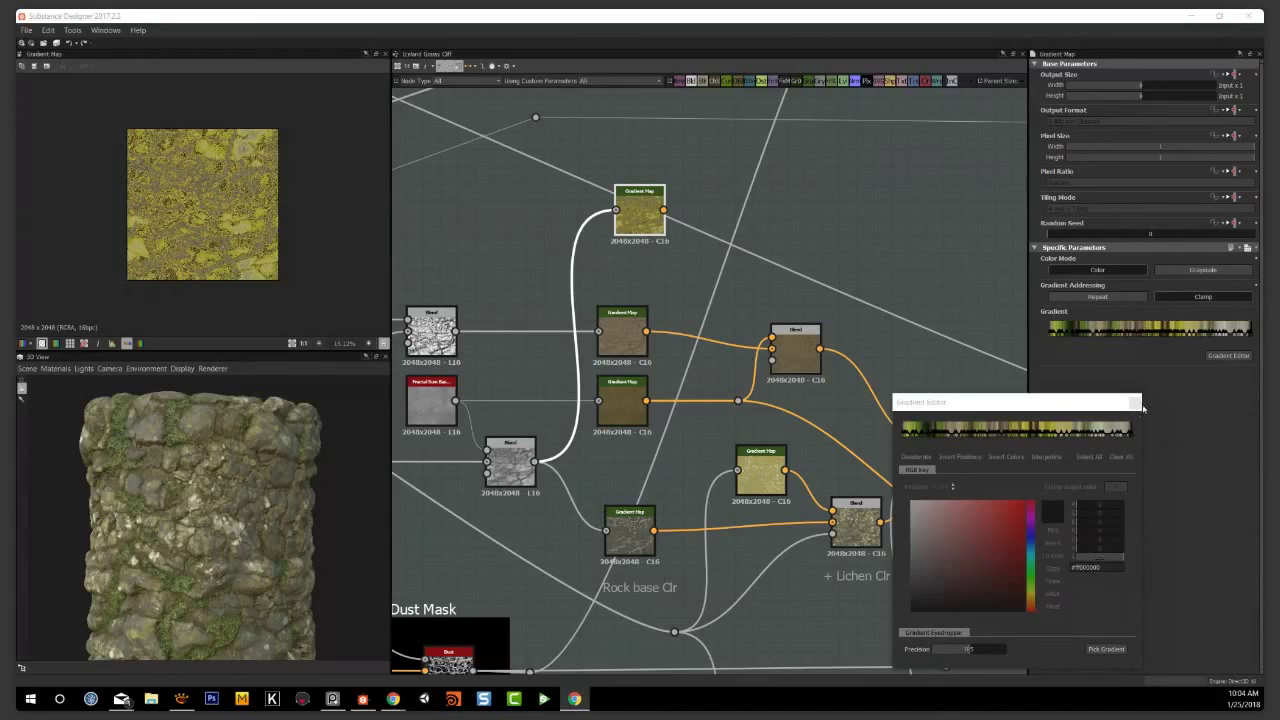
# Reduce the keys in the duplicated Gradient Map's sampled gradient with the Precision setting and darken a selected group of keys to black
pyautogui.click(1135, 403)
pyautogui.scroll(4, 552, 248)
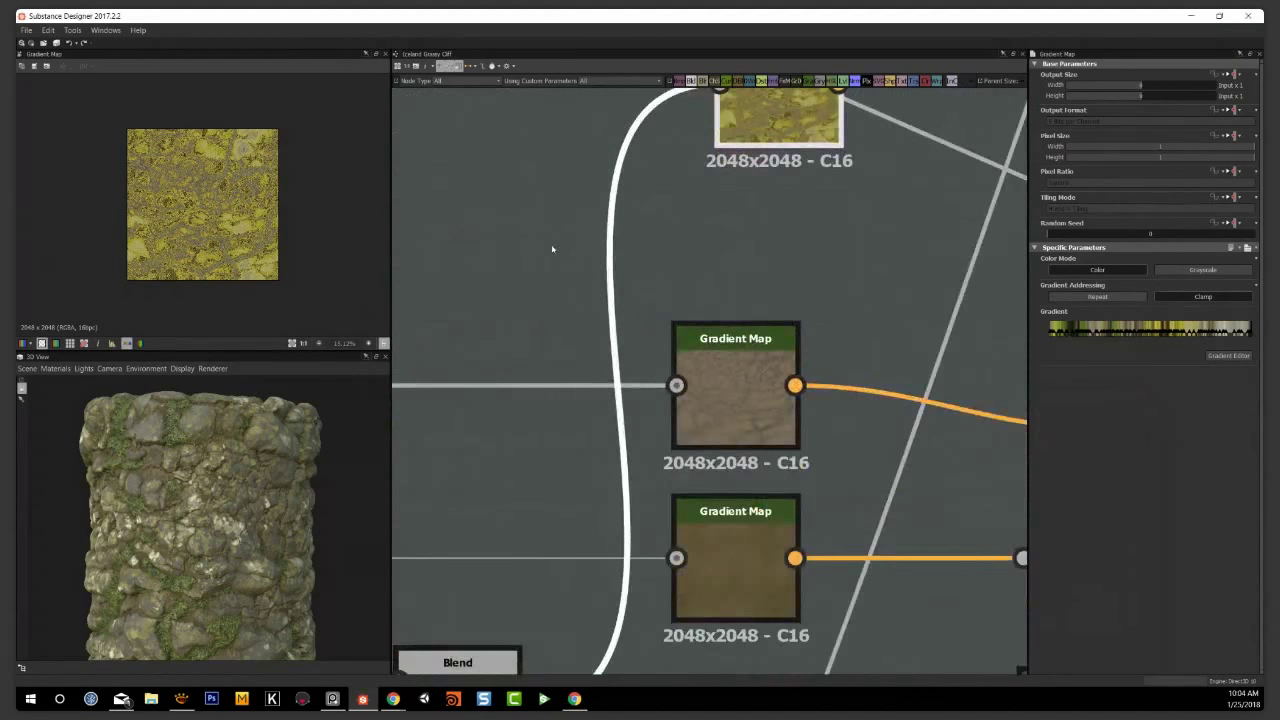
pyautogui.moveTo(581, 239); pyautogui.dragTo(454, 411, button='middle')
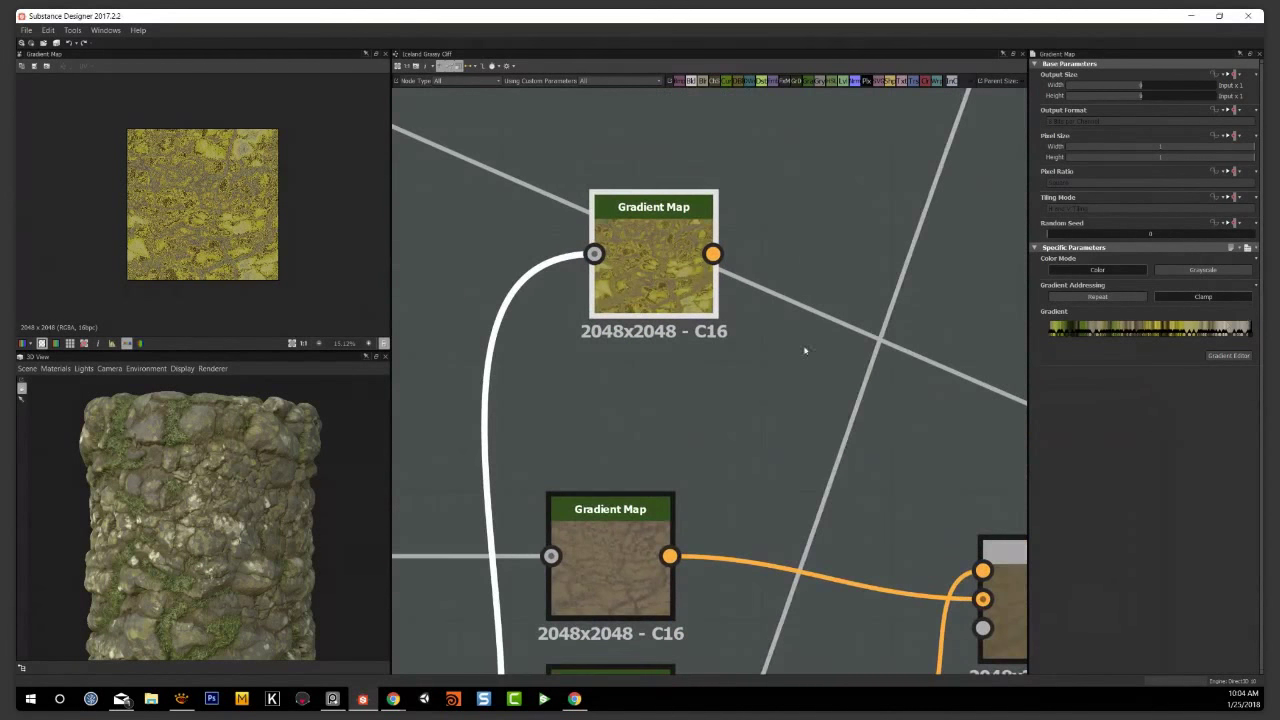
pyautogui.click(1227, 356)
pyautogui.moveTo(944, 649)
pyautogui.mouseDown()
pyautogui.moveTo(961, 657)
pyautogui.moveTo(940, 656)
pyautogui.mouseUp()
pyautogui.moveTo(985, 441); pyautogui.dragTo(950, 437)
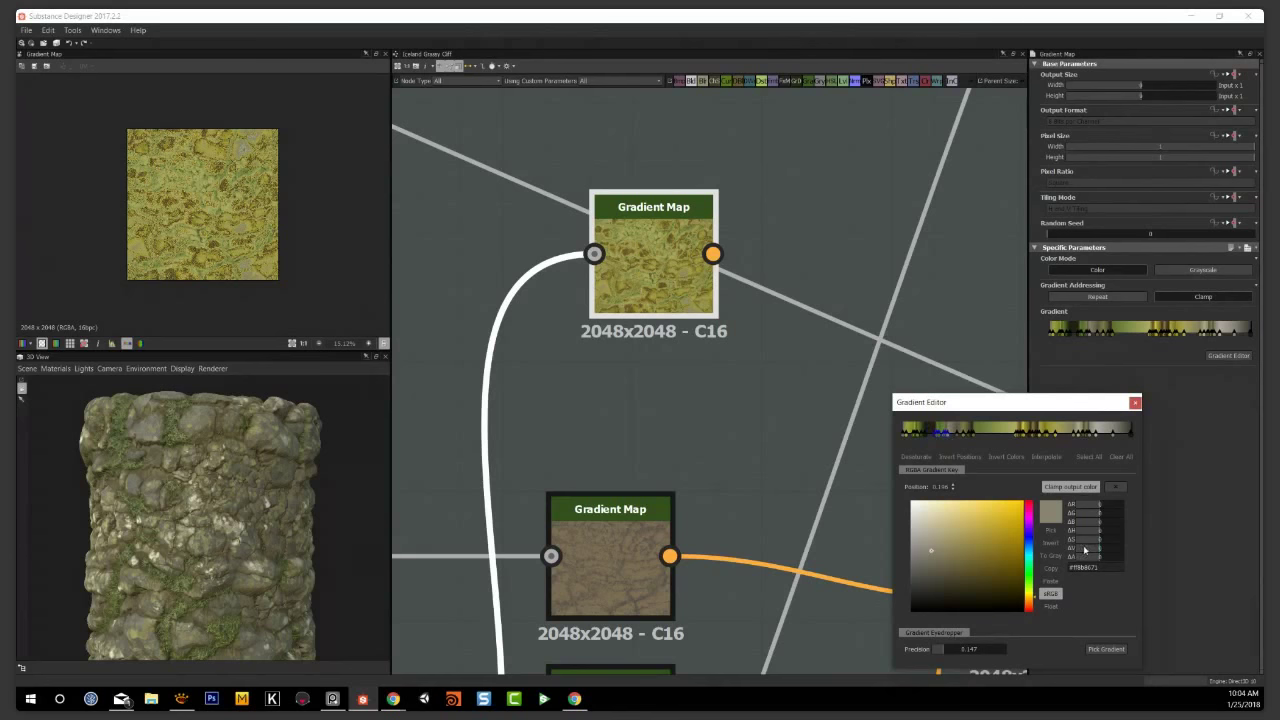
pyautogui.moveTo(1087, 549); pyautogui.dragTo(1076, 547)
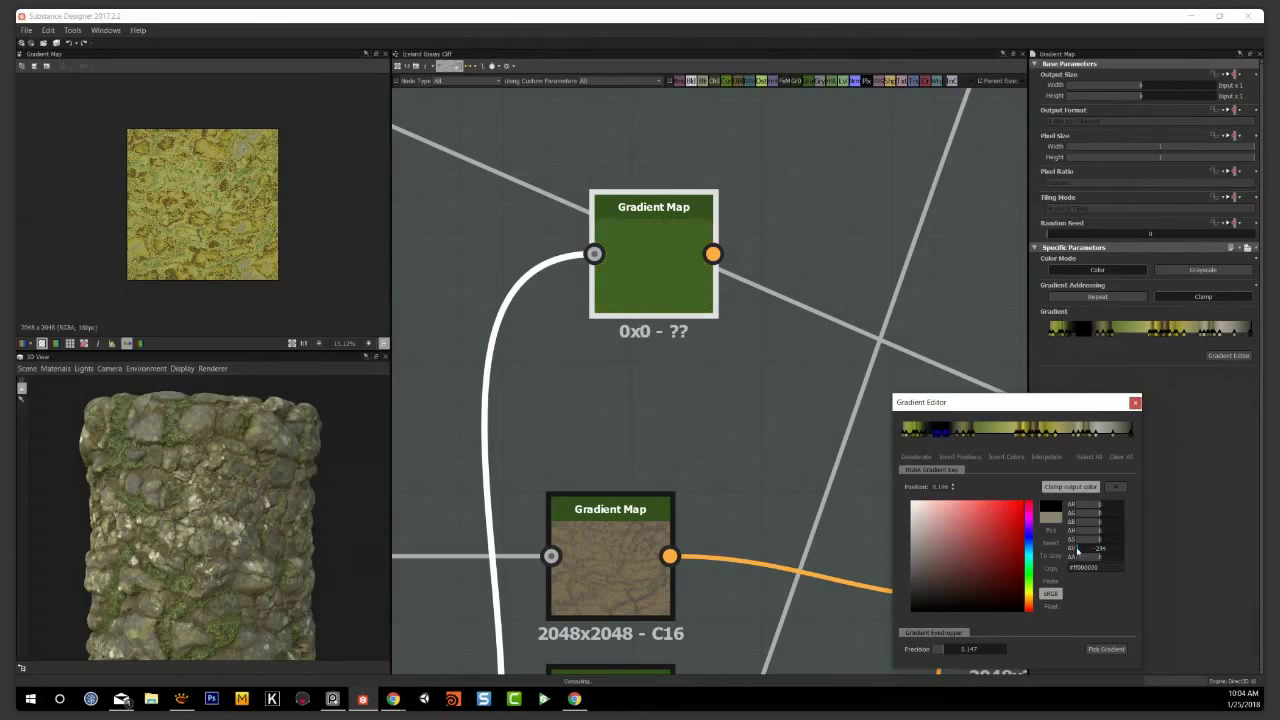
pyautogui.click(1136, 404)
# Move the duplicated Gradient Map just above the rock colour nodes and delete it from the graph
pyautogui.moveTo(666, 268); pyautogui.dragTo(624, 400)
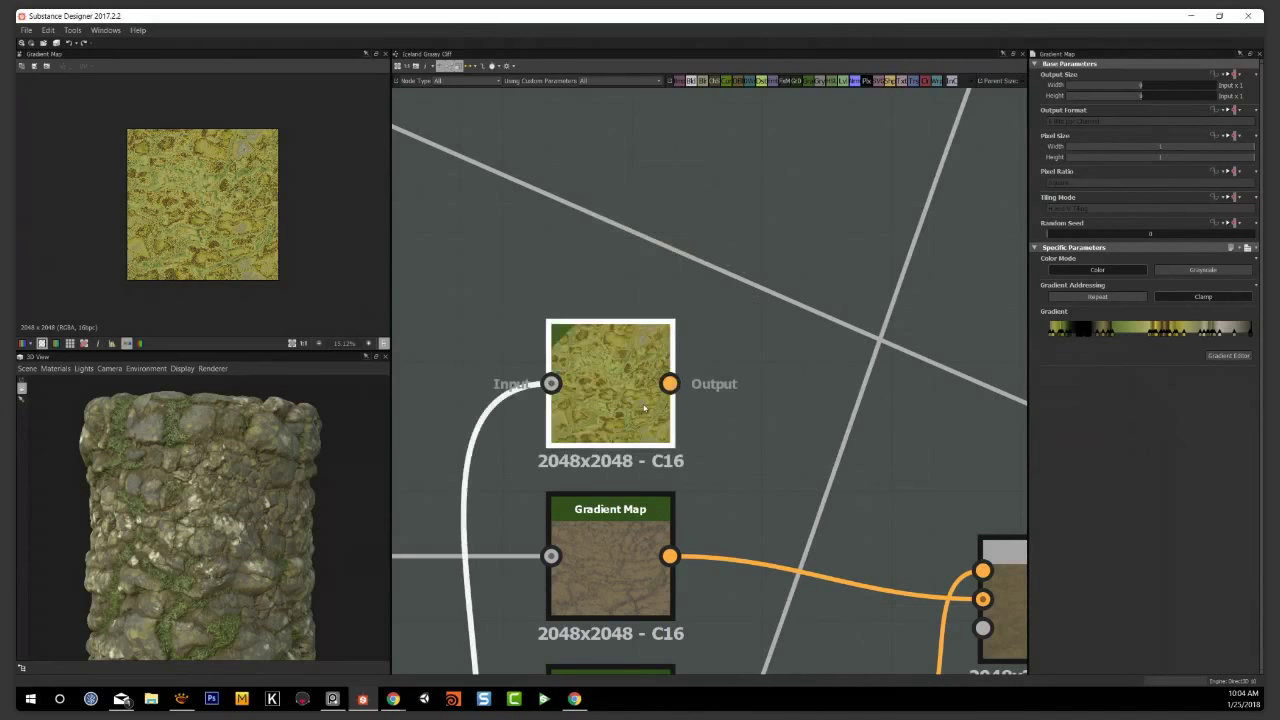
pyautogui.press('Delete')
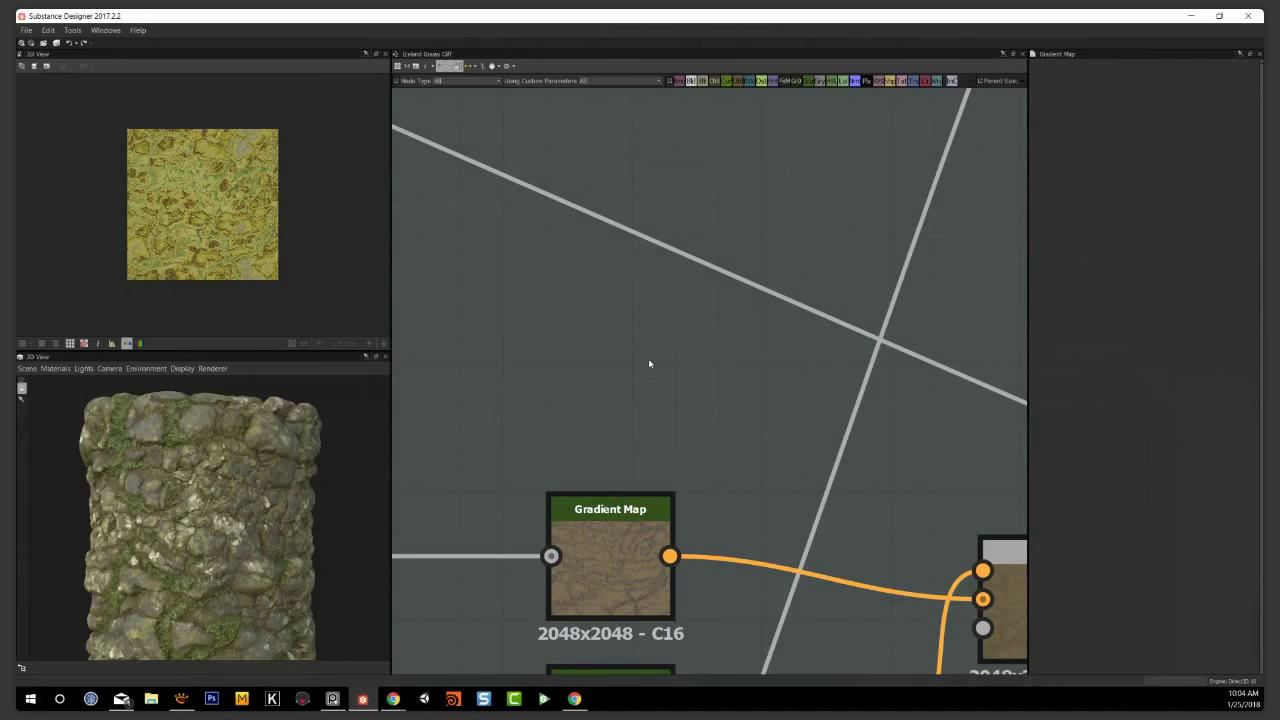
# Review the graph's exposed input parameters and inspect the settings of the Wetness parameter
pyautogui.scroll(-5, 606, 330)
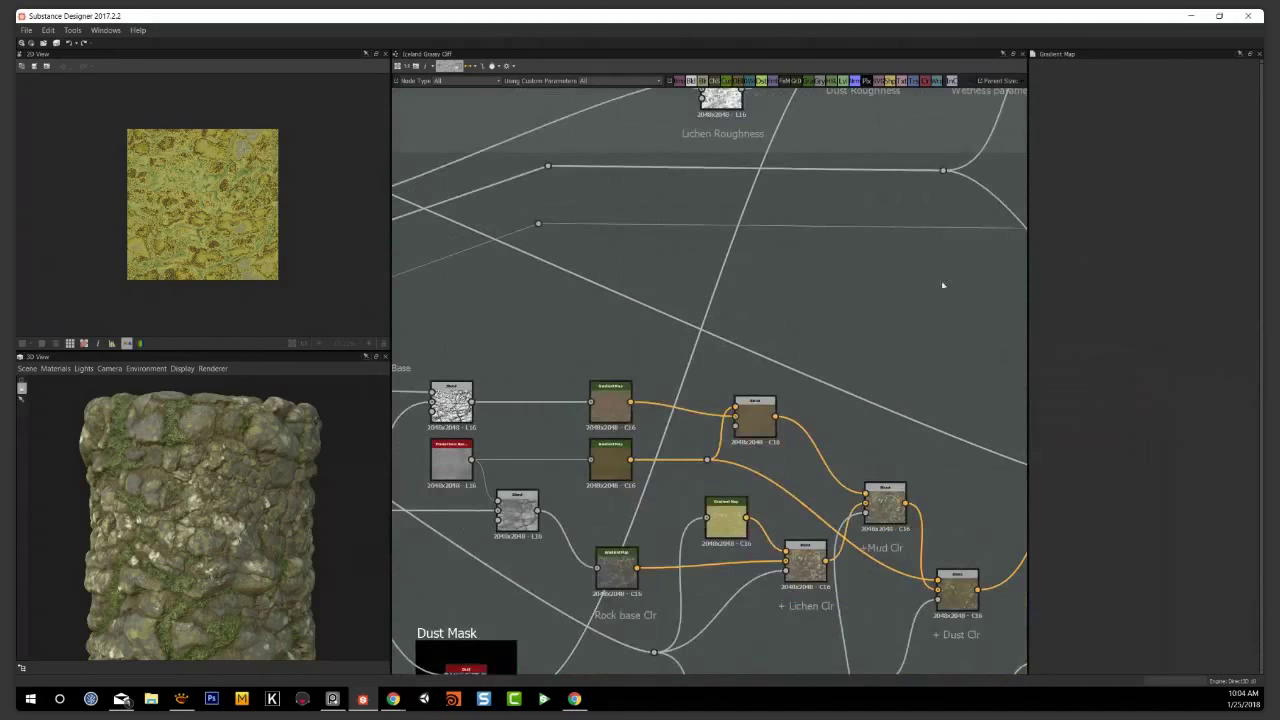
pyautogui.scroll(-4, 785, 312)
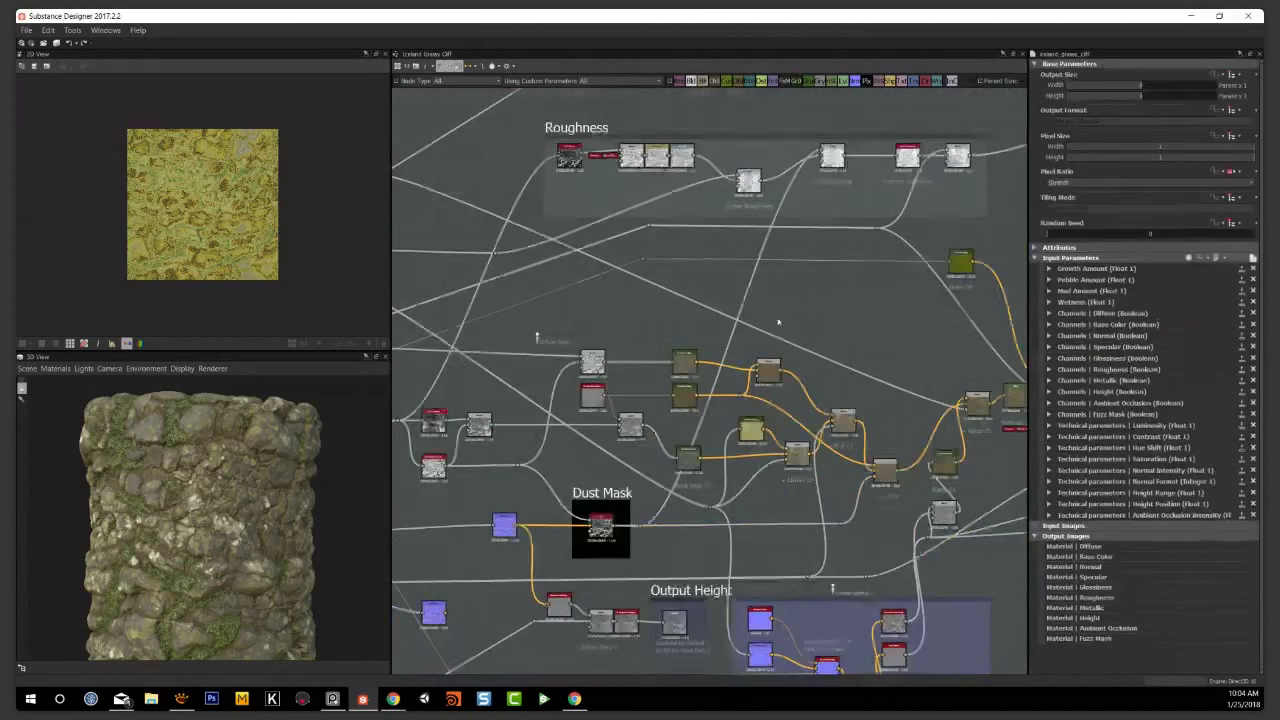
pyautogui.moveTo(745, 323); pyautogui.dragTo(1017, 320, button='middle')
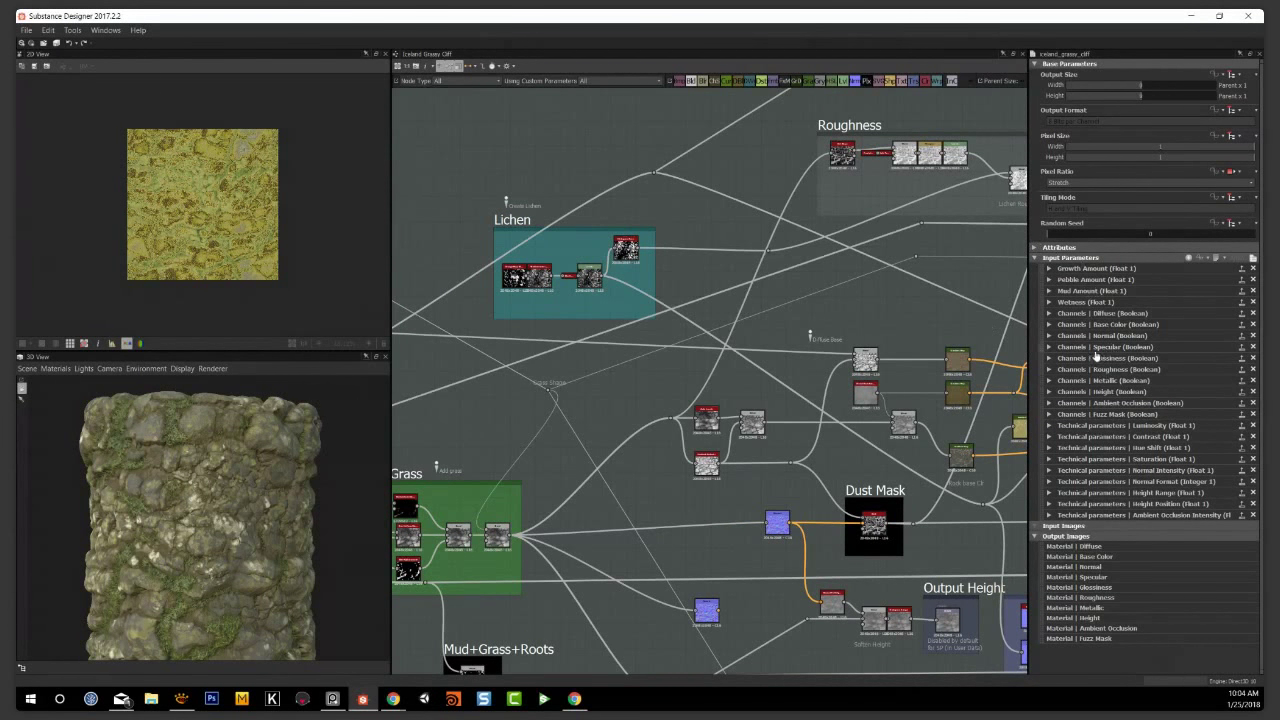
pyautogui.click(1049, 302)
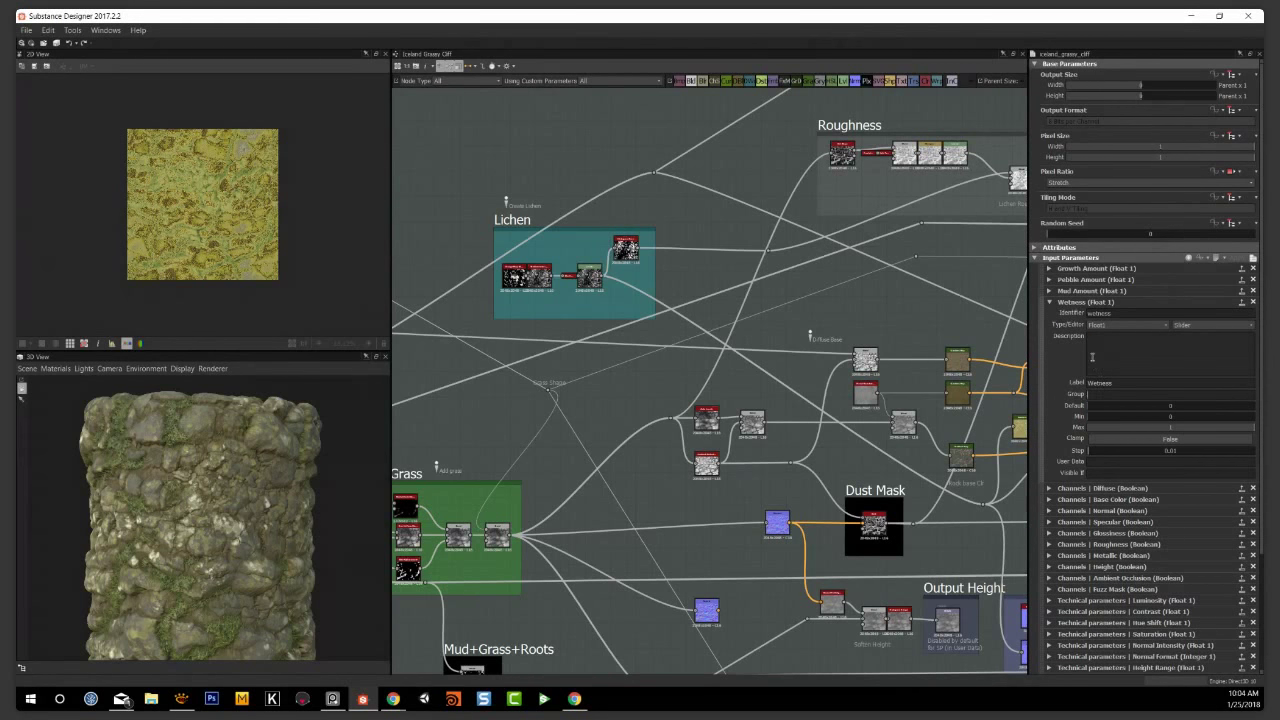
pyautogui.click(1050, 302)
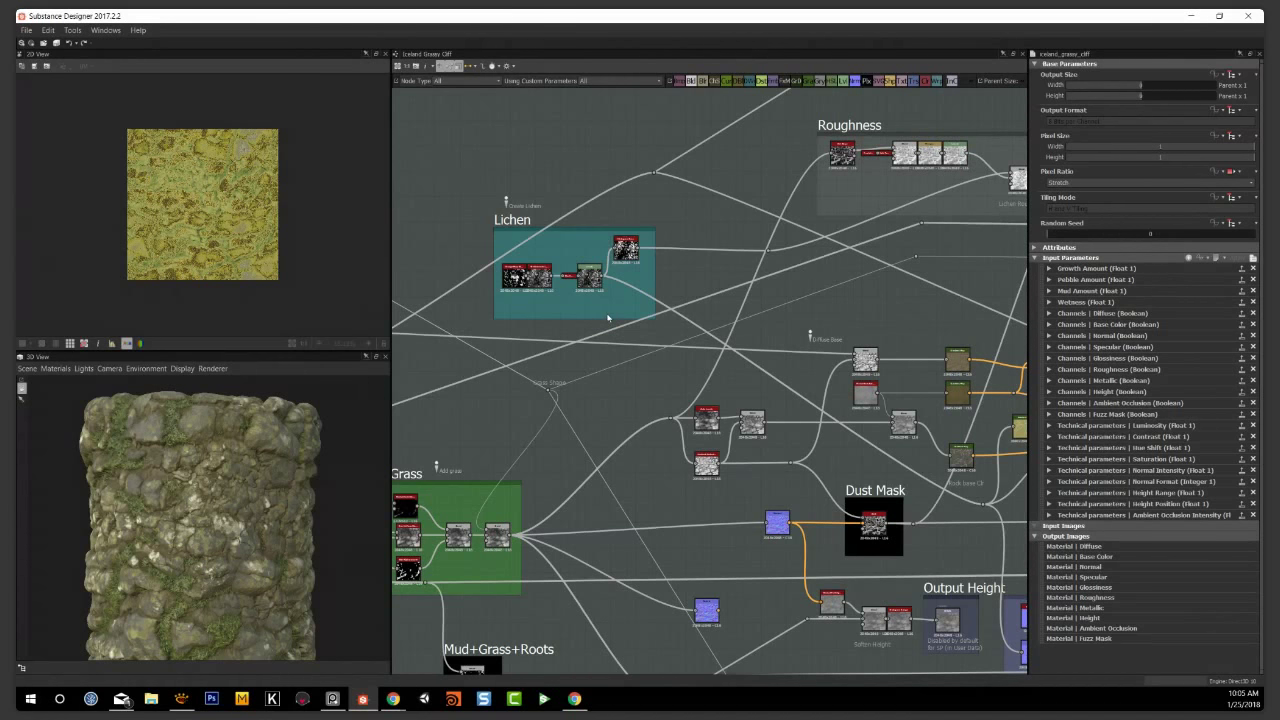
# Enlarge the 3D View by widening its area and docking it together with the 2D View as tabs
pyautogui.moveTo(595, 285)
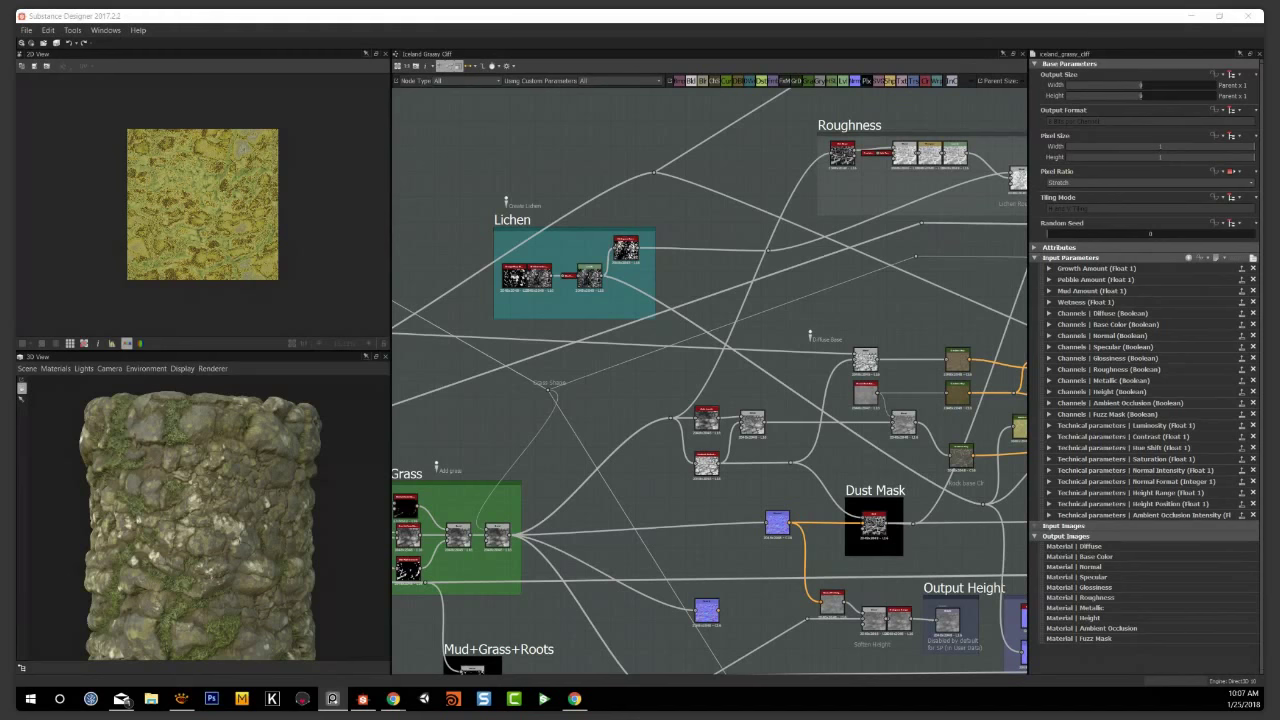
pyautogui.click(391, 418)
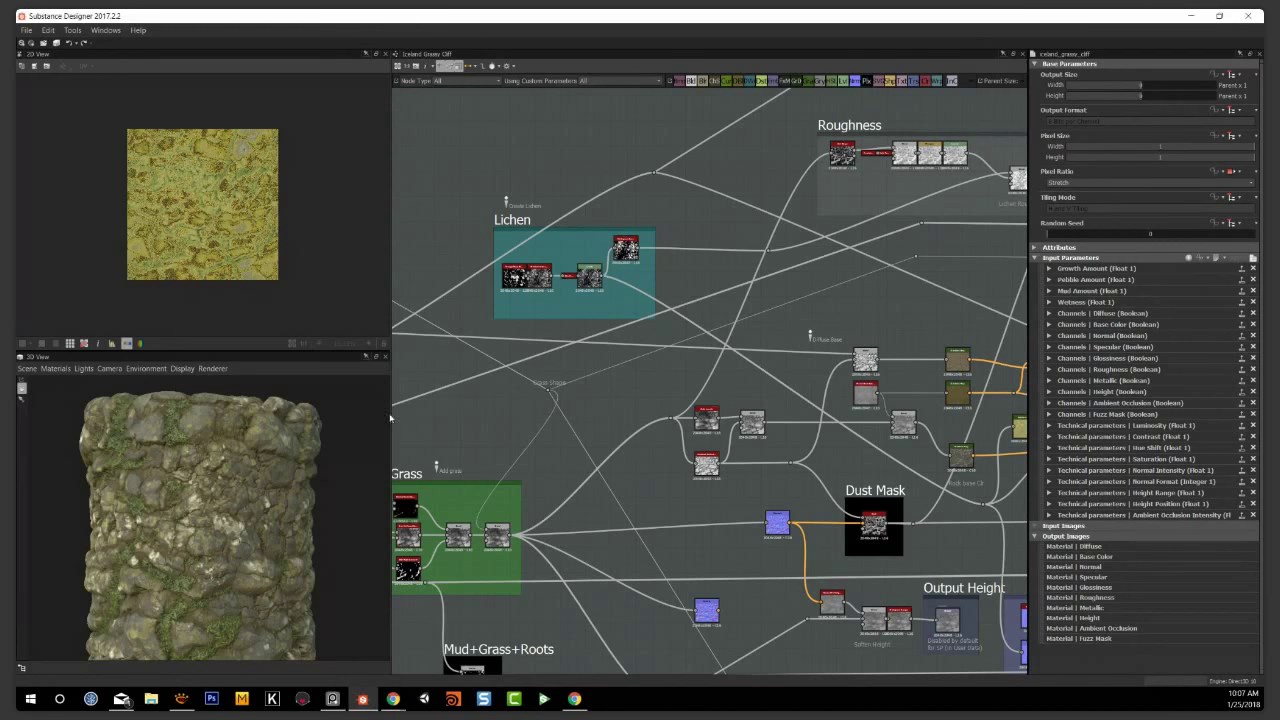
pyautogui.moveTo(393, 417); pyautogui.dragTo(500, 415)
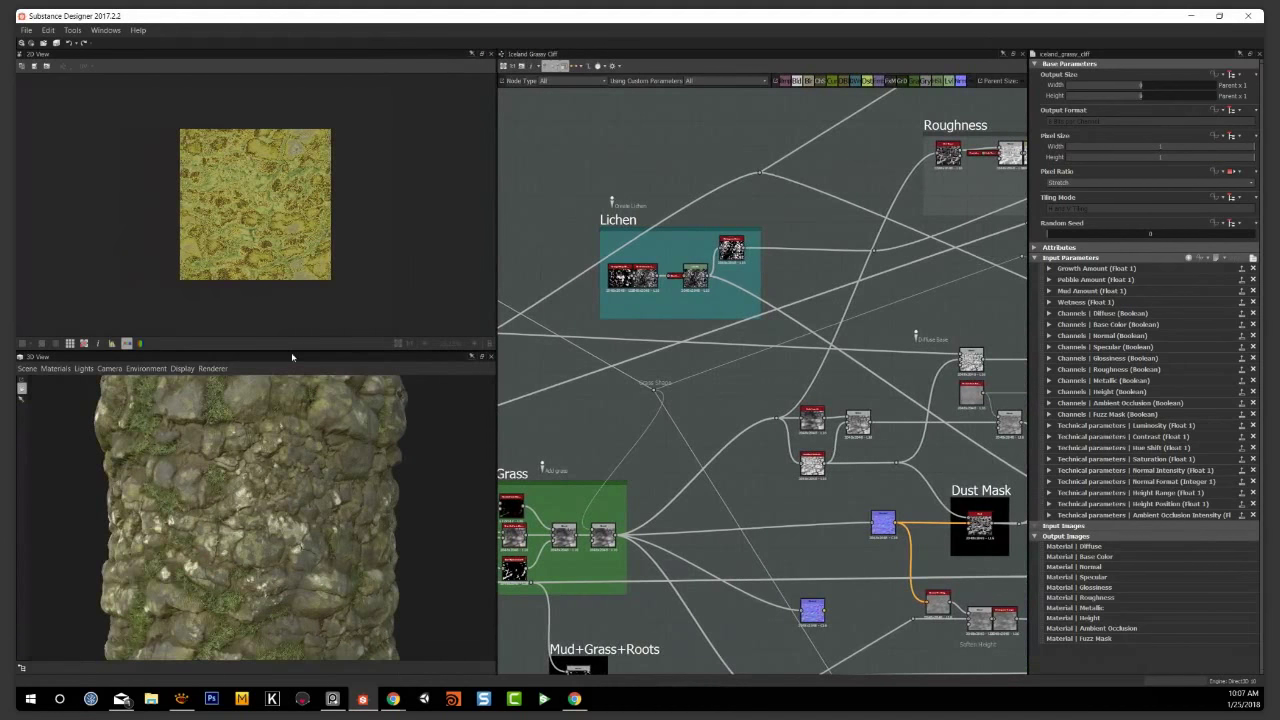
pyautogui.moveTo(292, 354); pyautogui.dragTo(295, 348)
# Bring up the reference photo of the grassy cliff and compare it with the material preview up close and from afar
pyautogui.click(334, 701)
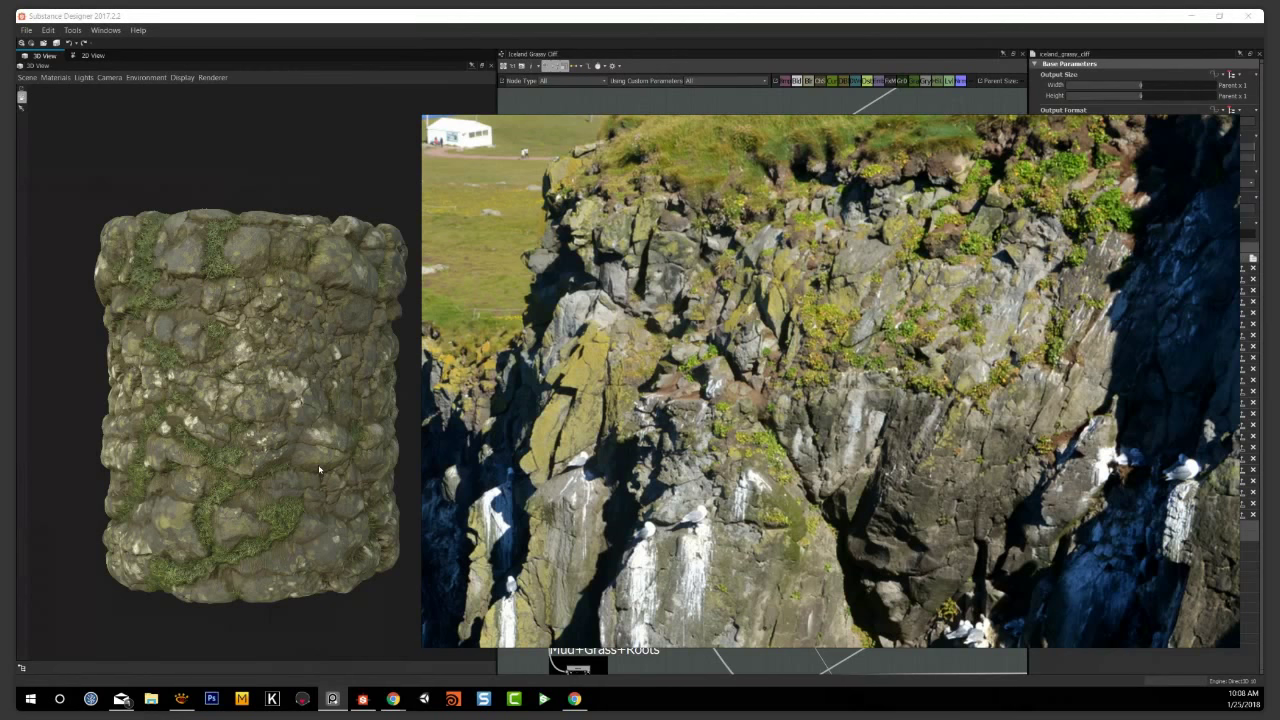
pyautogui.scroll(5, 276, 462)
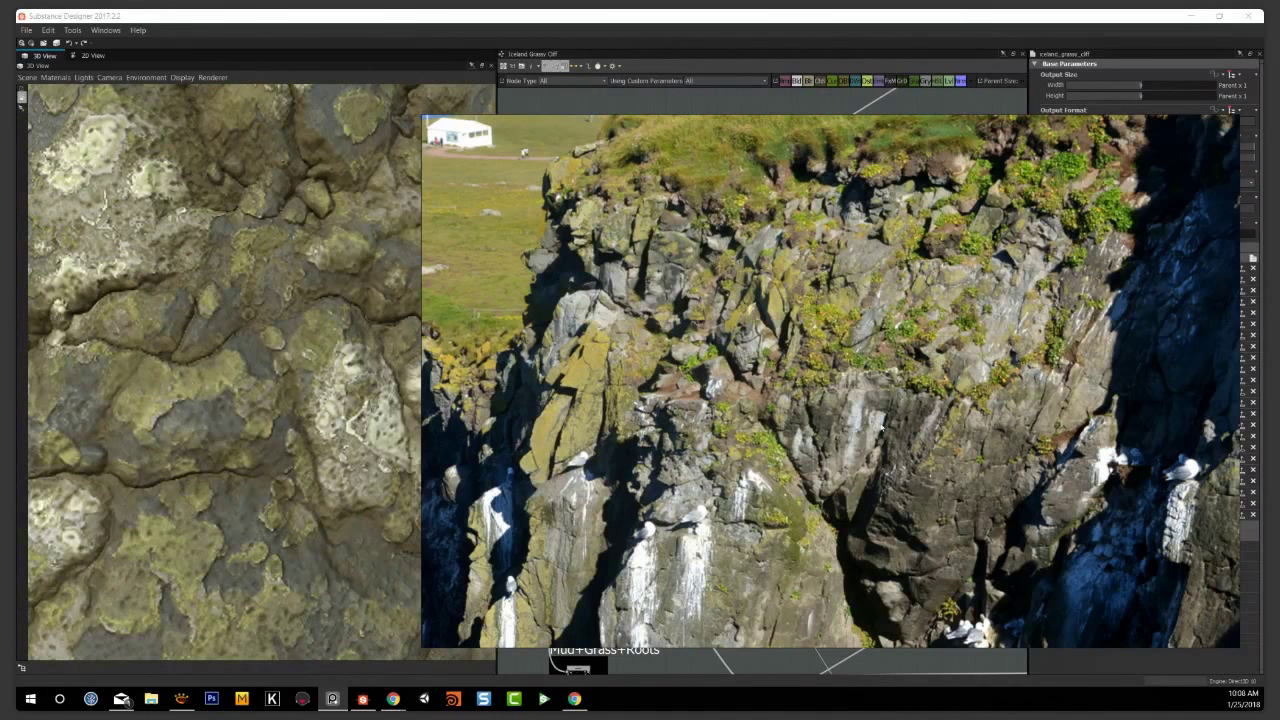
pyautogui.scroll(-5, 191, 383)
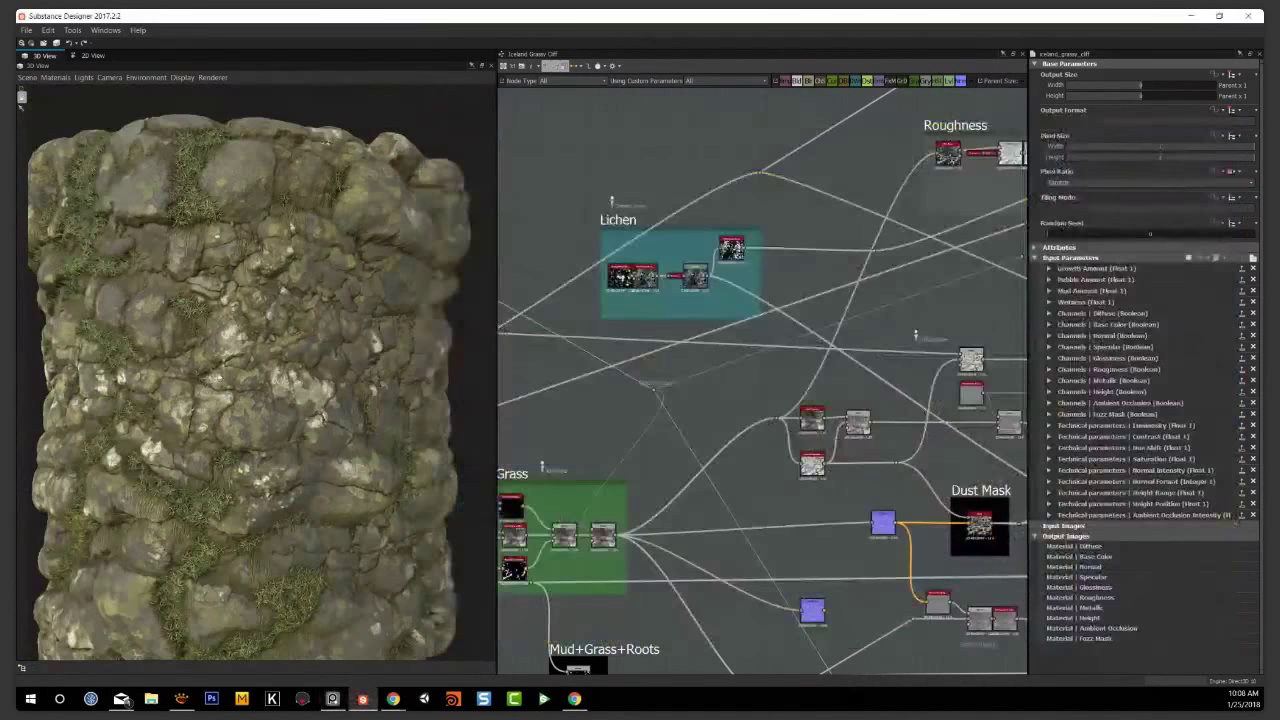
pyautogui.scroll(-3, 212, 383)
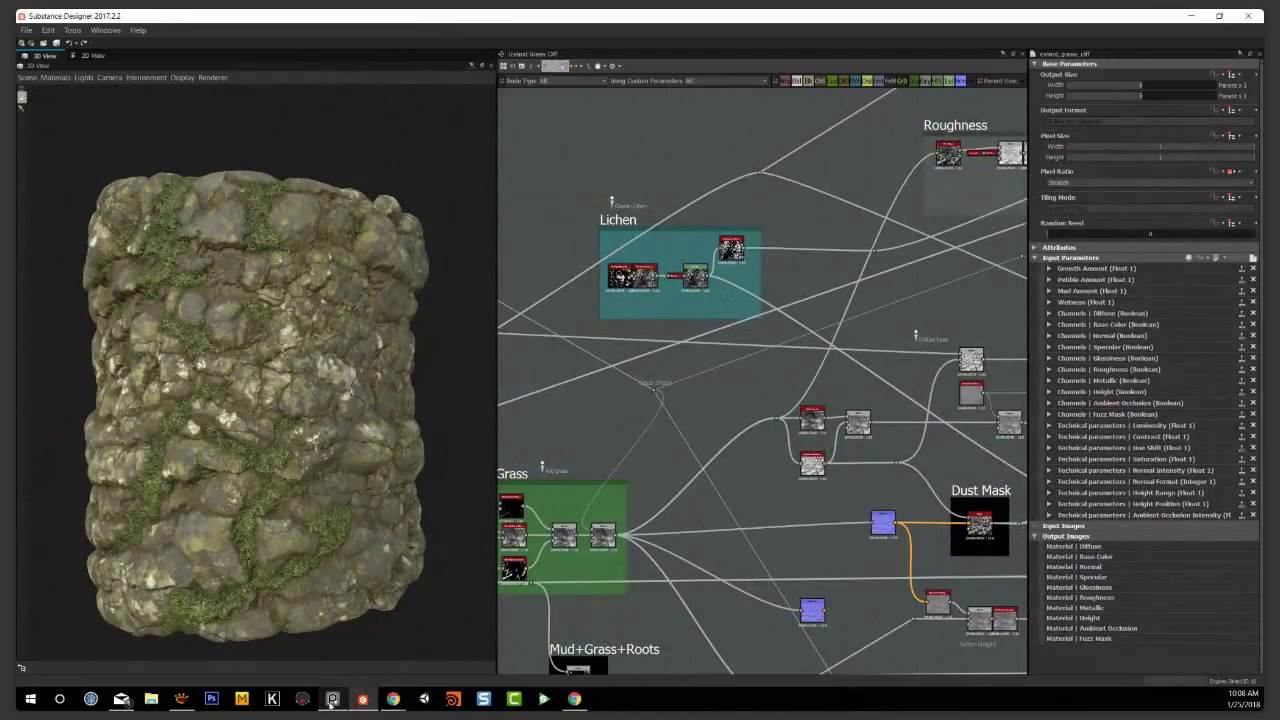